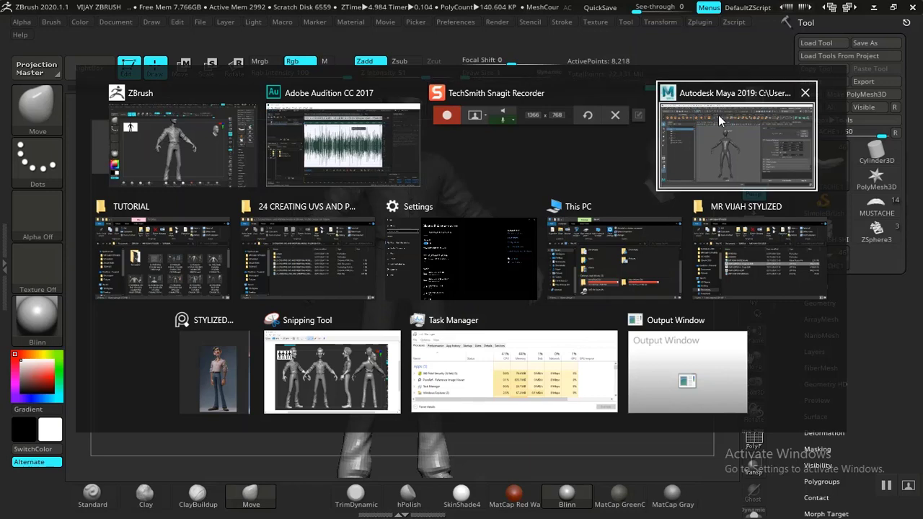
Switch to Maya, minimize the floating UV Editor window and view the base body mesh
{"action": "left_click", "coordinate": [718, 114]}
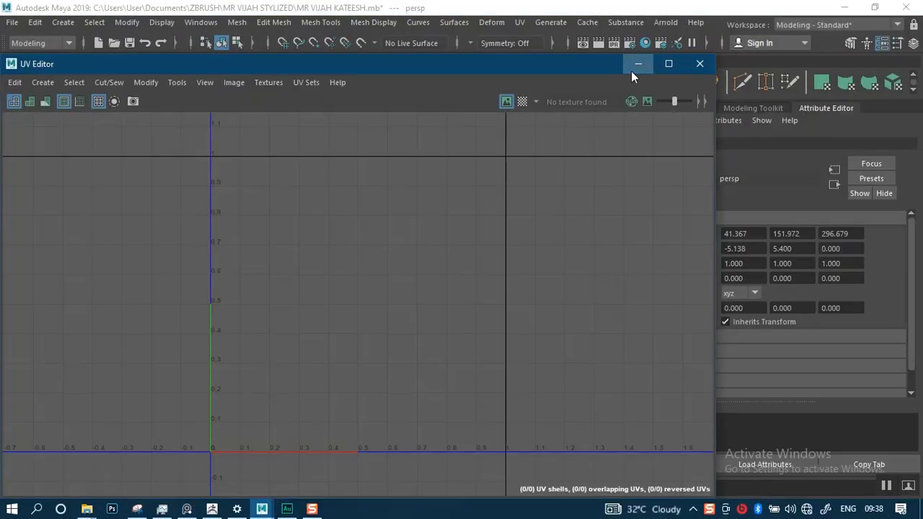
{"action": "left_click", "coordinate": [638, 63]}
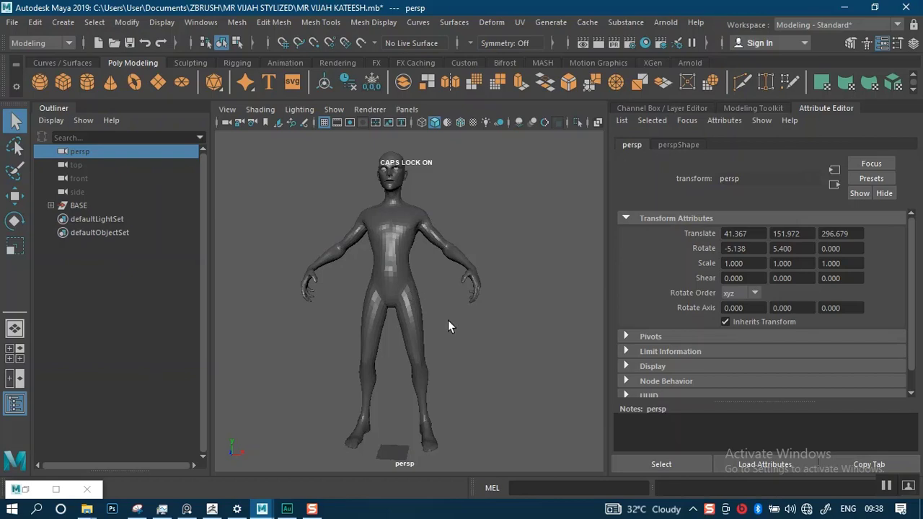
{"action": "left_click_drag", "start_coordinate": [439, 341], "coordinate": [386, 326], "text": "alt"}
{"action": "middle_click_drag", "start_coordinate": [387, 326], "coordinate": [423, 330], "text": "alt"}
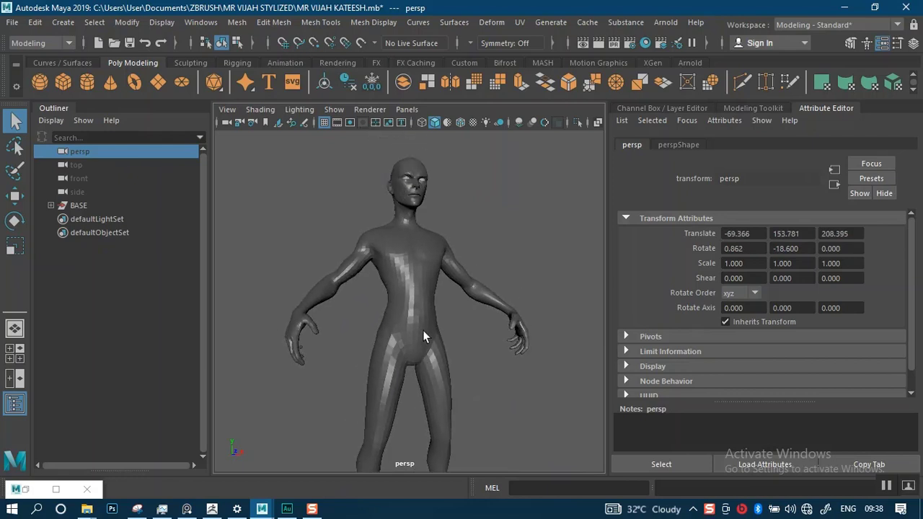
{"action": "right_click_drag", "start_coordinate": [455, 324], "coordinate": [431, 309], "text": "alt"}
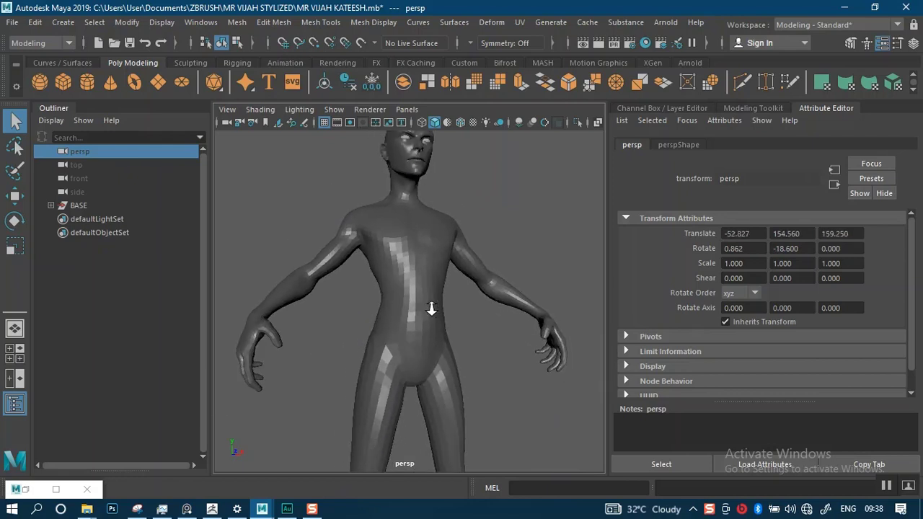
{"action": "left_click_drag", "start_coordinate": [430, 309], "coordinate": [402, 308], "text": "alt"}
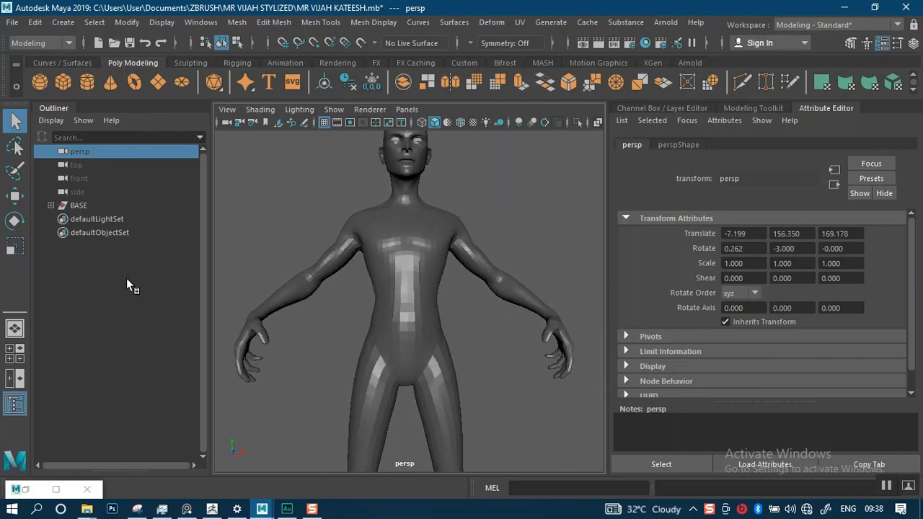
Select the BASE group and change the workspace to UV Editing
{"action": "left_click", "coordinate": [69, 206]}
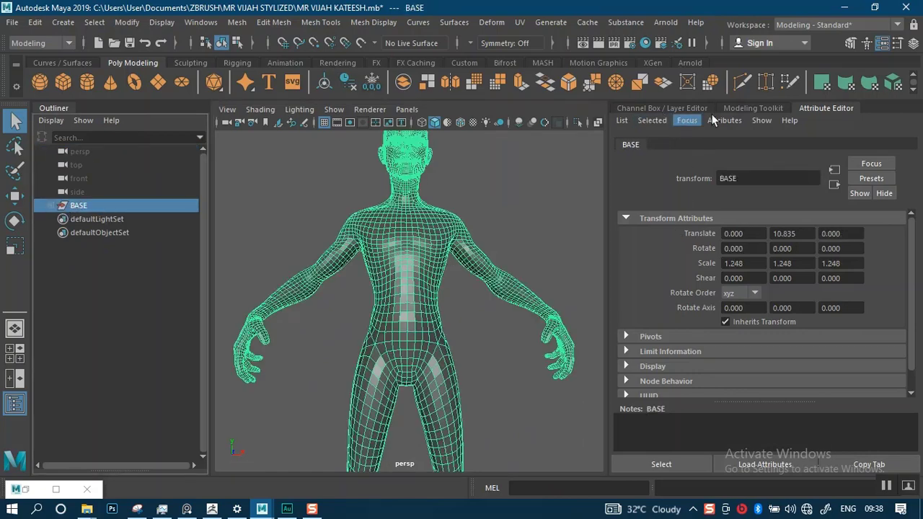
{"action": "left_click", "coordinate": [813, 26]}
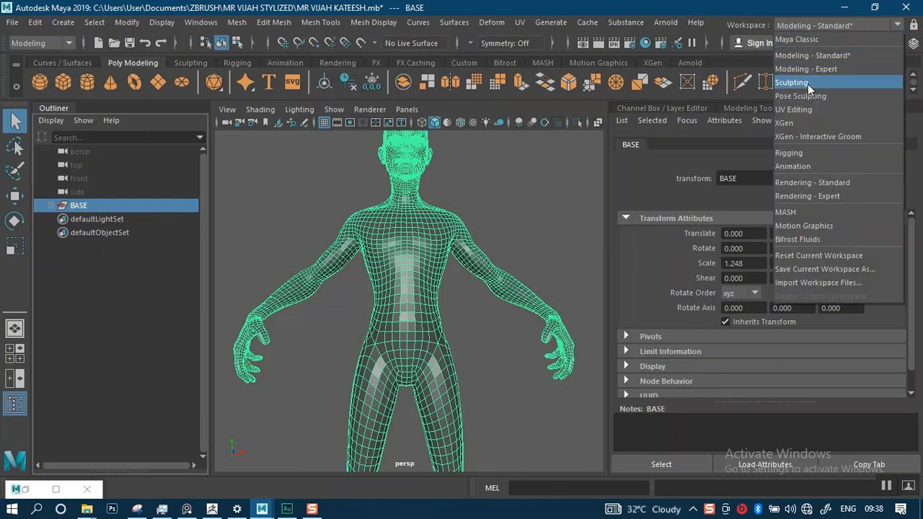
{"action": "left_click", "coordinate": [795, 111]}
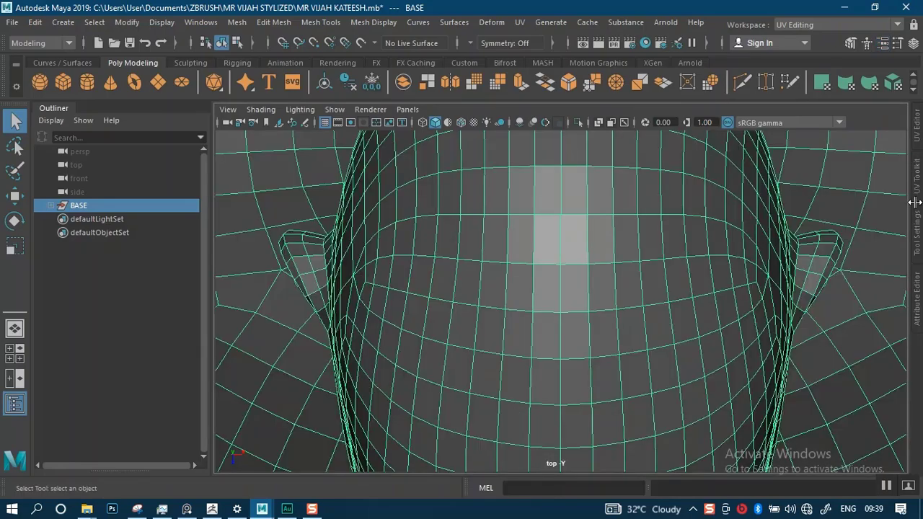
Replace the top view with the perspective view and show the docked UV Editor beside it
{"action": "scroll", "coordinate": [515, 306], "scroll_direction": "down", "scroll_amount": 4}
{"action": "scroll", "coordinate": [515, 305], "scroll_direction": "down", "scroll_amount": 8}
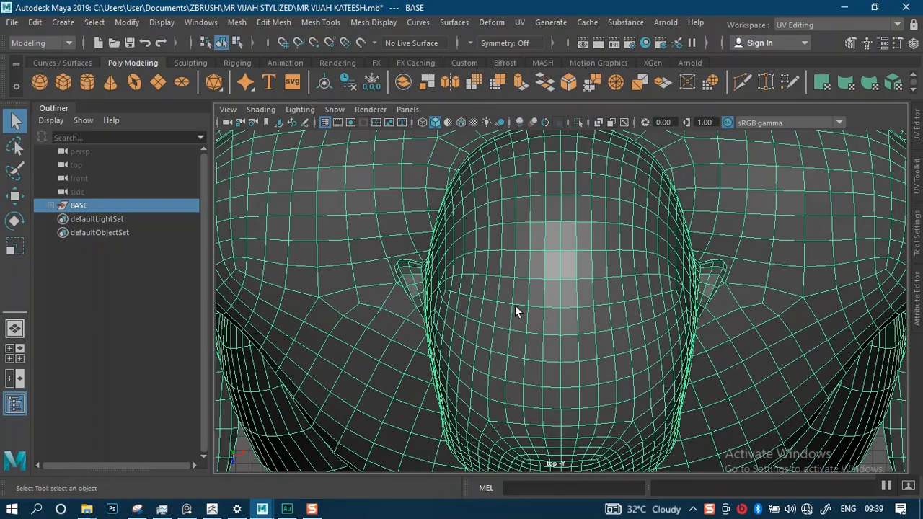
{"action": "scroll", "coordinate": [521, 320], "scroll_direction": "down", "scroll_amount": 5}
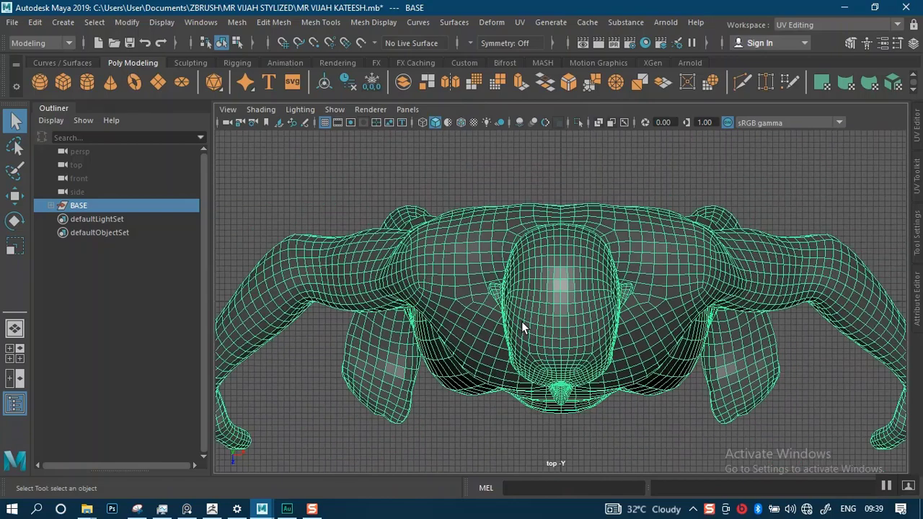
{"action": "left_click", "coordinate": [17, 353]}
{"action": "left_click", "coordinate": [779, 221]}
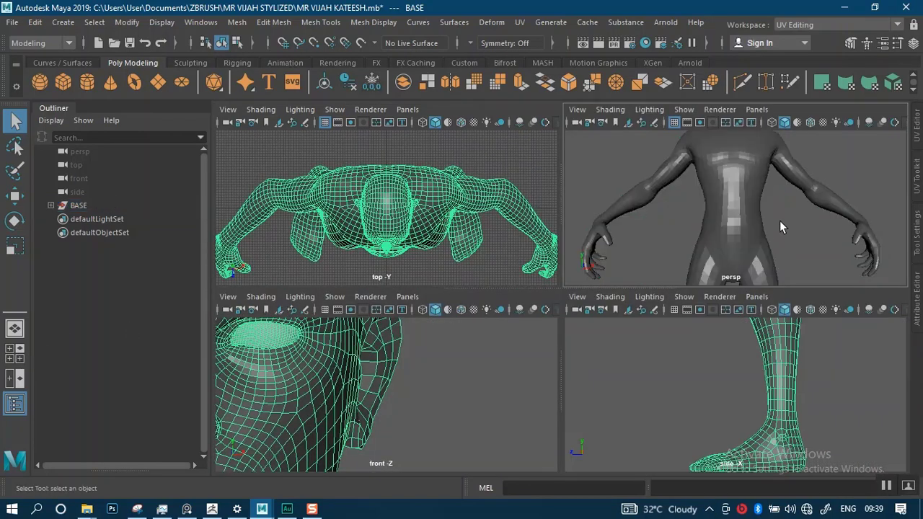
{"action": "key", "text": "space"}
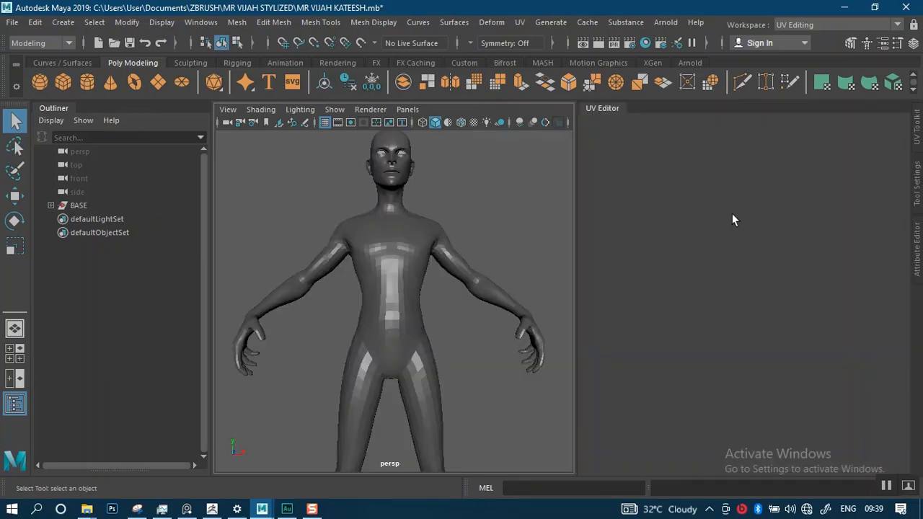
Select the male body mesh to check its UV layout, and look inside the BASE group
{"action": "left_click", "coordinate": [375, 258]}
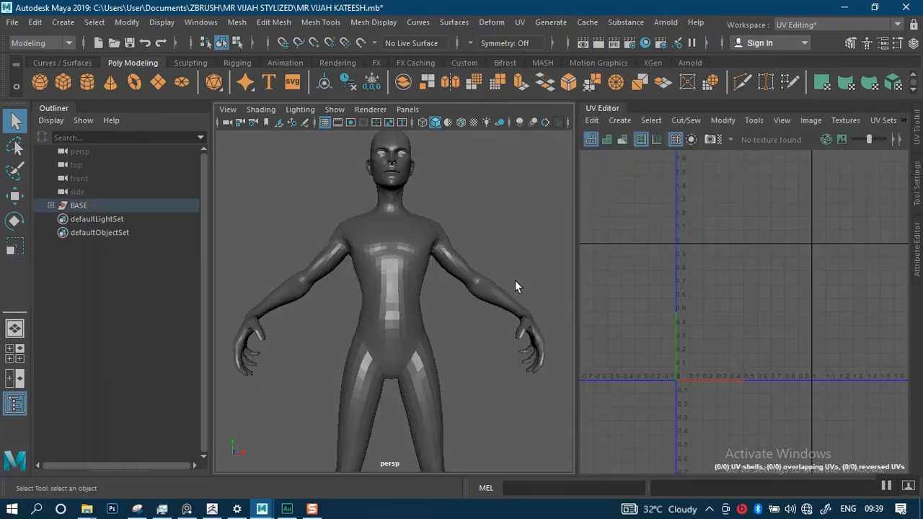
{"action": "scroll", "coordinate": [749, 309], "scroll_direction": "up", "scroll_amount": 2}
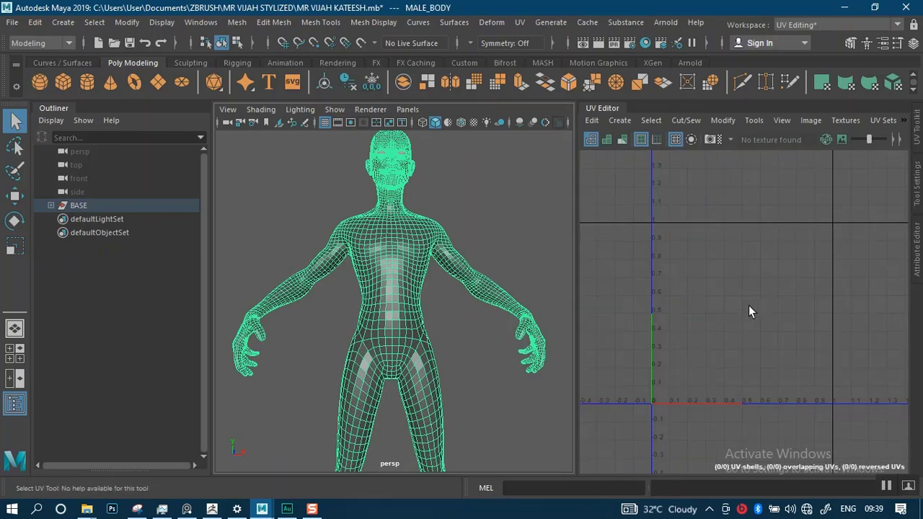
{"action": "right_click_drag", "start_coordinate": [542, 319], "coordinate": [109, 272], "text": "alt"}
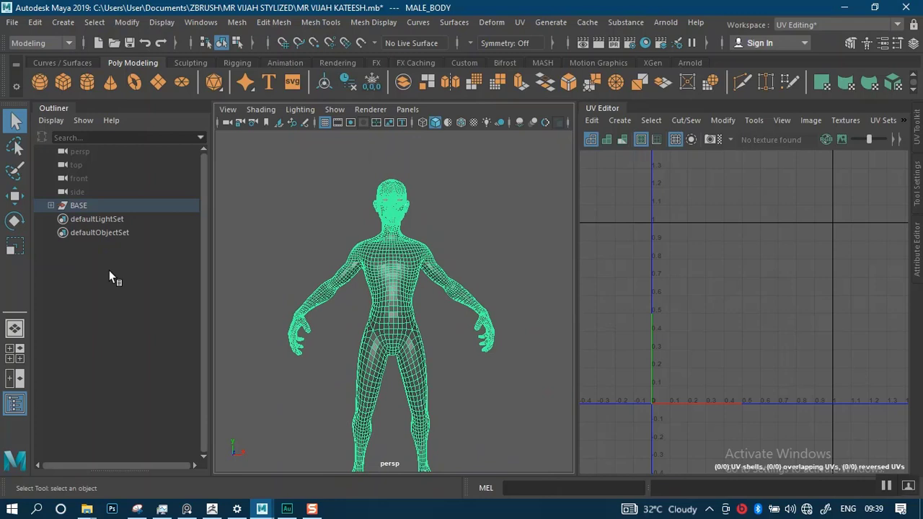
{"action": "left_click", "coordinate": [51, 205]}
{"action": "left_click", "coordinate": [51, 206]}
{"action": "left_click", "coordinate": [76, 208]}
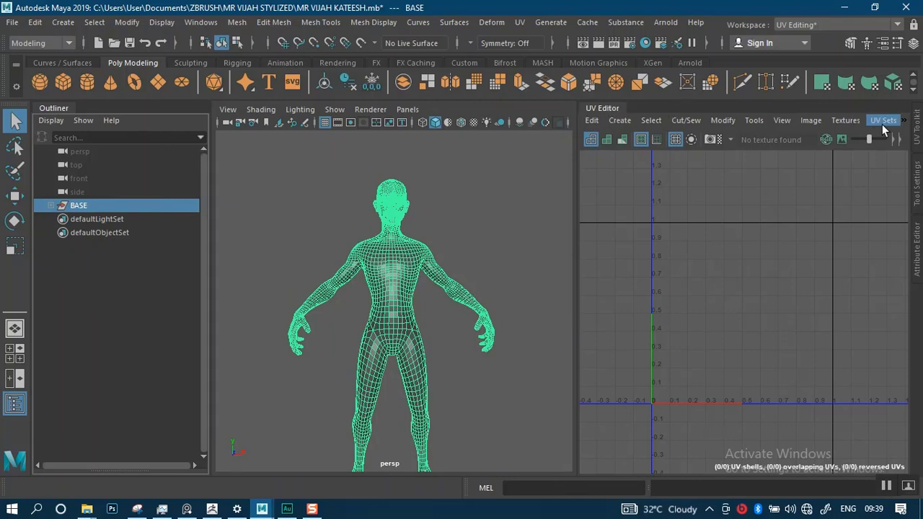
Set the persp camera's focal length to 85 and check the model's perspective around the head
{"action": "left_click", "coordinate": [918, 258]}
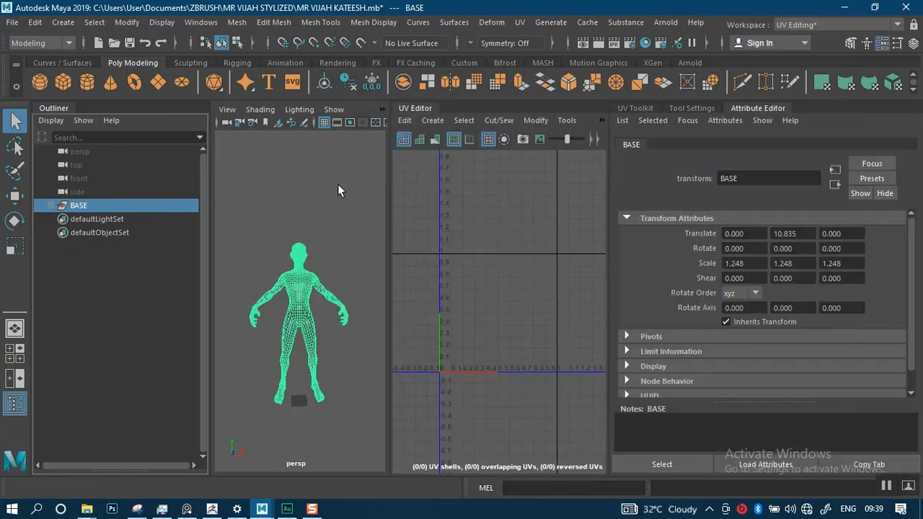
{"action": "left_click", "coordinate": [79, 153]}
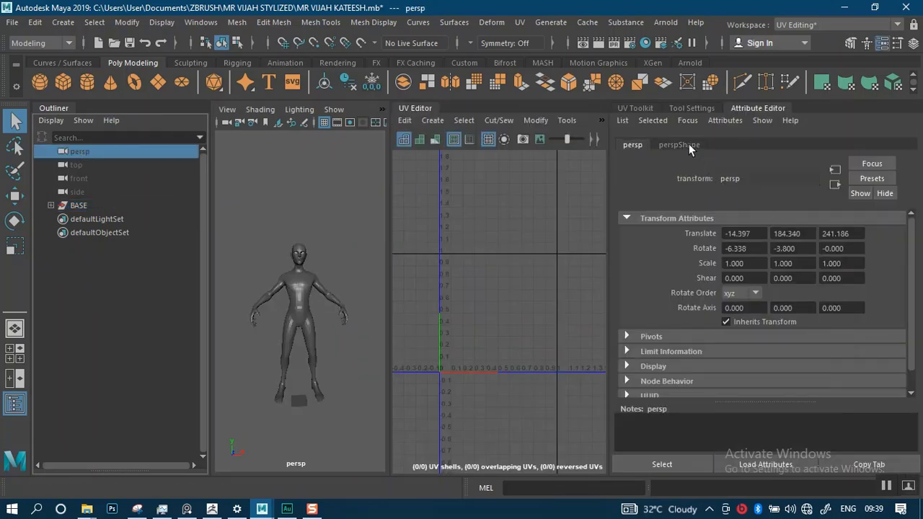
{"action": "left_click", "coordinate": [688, 145]}
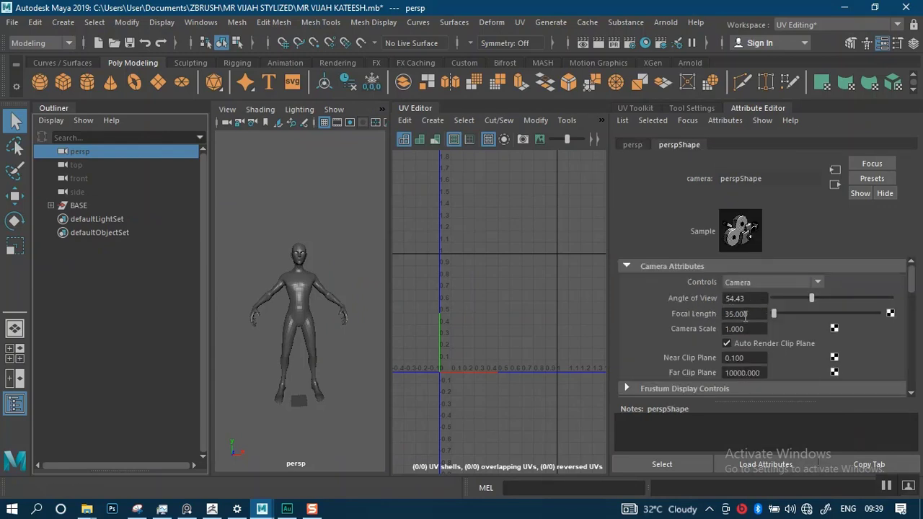
{"action": "left_click_drag", "start_coordinate": [755, 313], "coordinate": [734, 311]}
{"action": "type", "text": "85"}
{"action": "key", "text": "Return"}
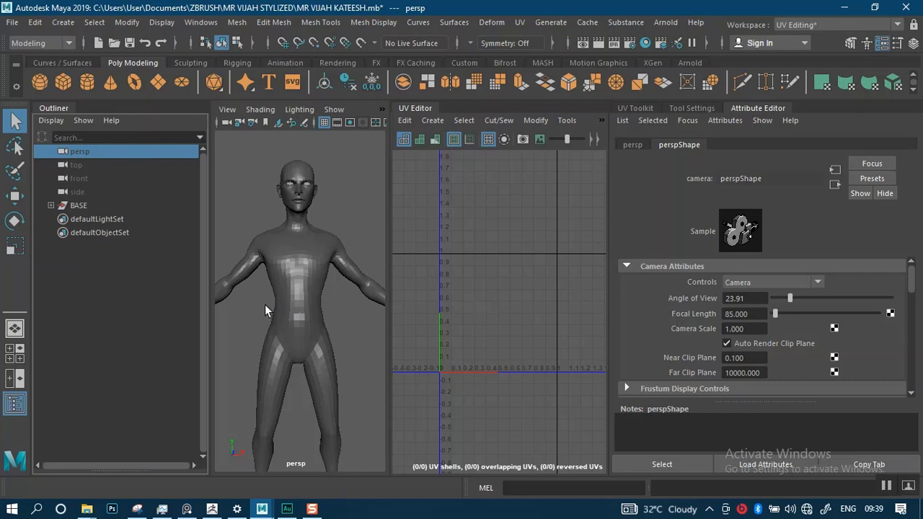
{"action": "scroll", "coordinate": [317, 247], "scroll_direction": "up", "scroll_amount": 6}
{"action": "middle_click_drag", "start_coordinate": [331, 217], "coordinate": [339, 333], "text": "alt"}
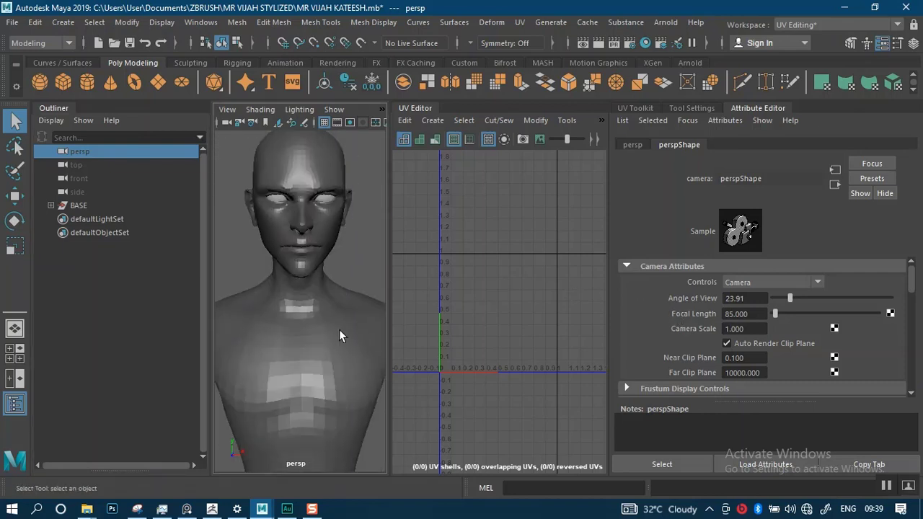
{"action": "left_click_drag", "start_coordinate": [339, 333], "coordinate": [336, 319], "text": "alt"}
{"action": "scroll", "coordinate": [339, 321], "scroll_direction": "down", "scroll_amount": 4}
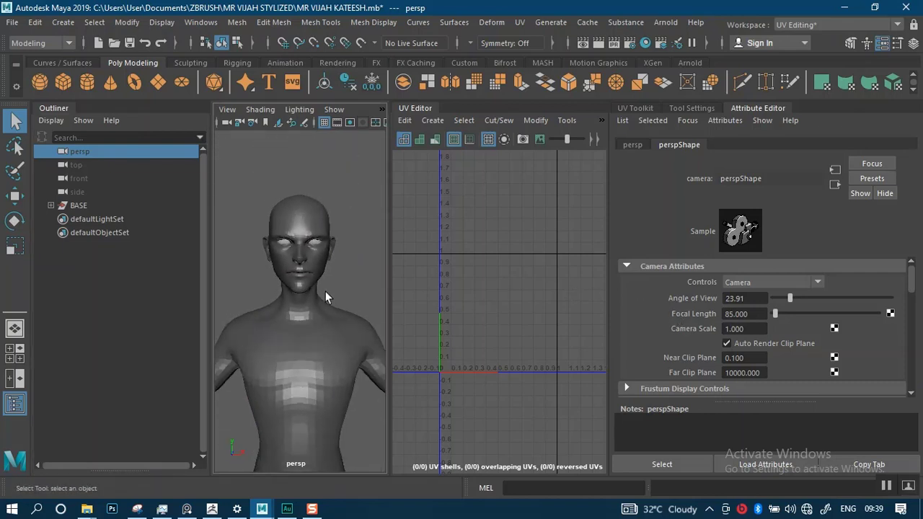
Delete the BASE group from the scene and display the UV Toolkit
{"action": "left_click", "coordinate": [90, 204]}
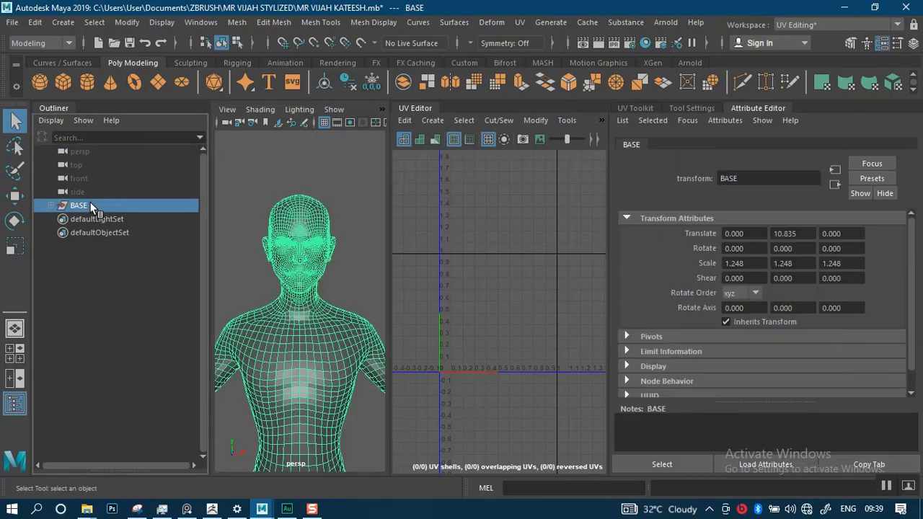
{"action": "key", "text": "Delete"}
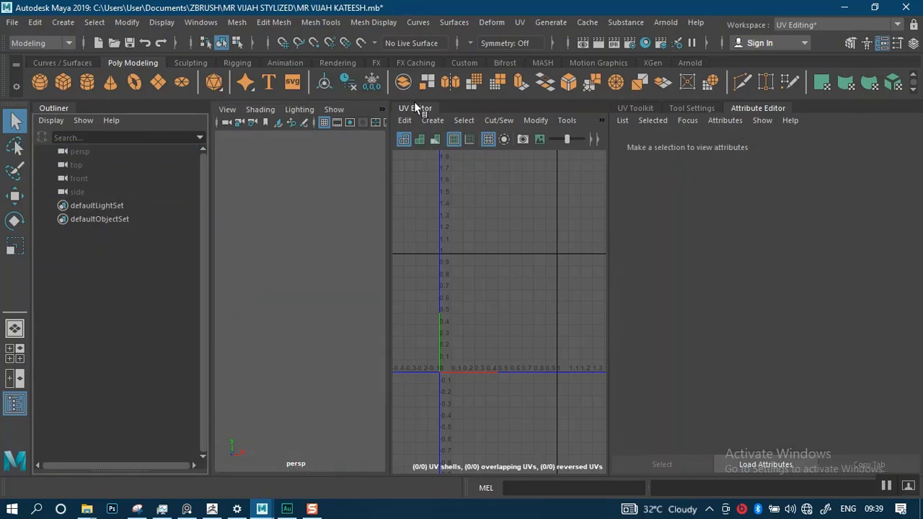
{"action": "left_click", "coordinate": [631, 108]}
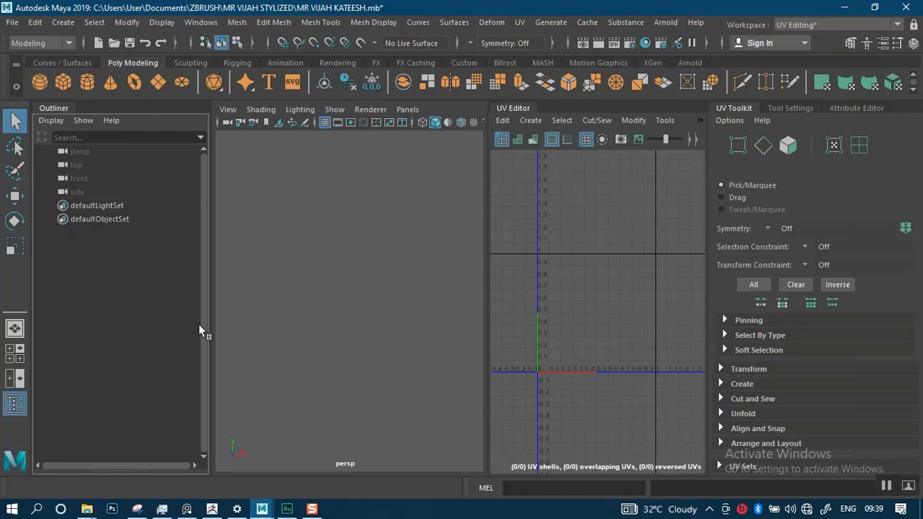
Switch to the File Explorer window with the project's tutorial files and open the project's ZEXPORT folder
{"action": "mouse_move", "coordinate": [86, 509]}
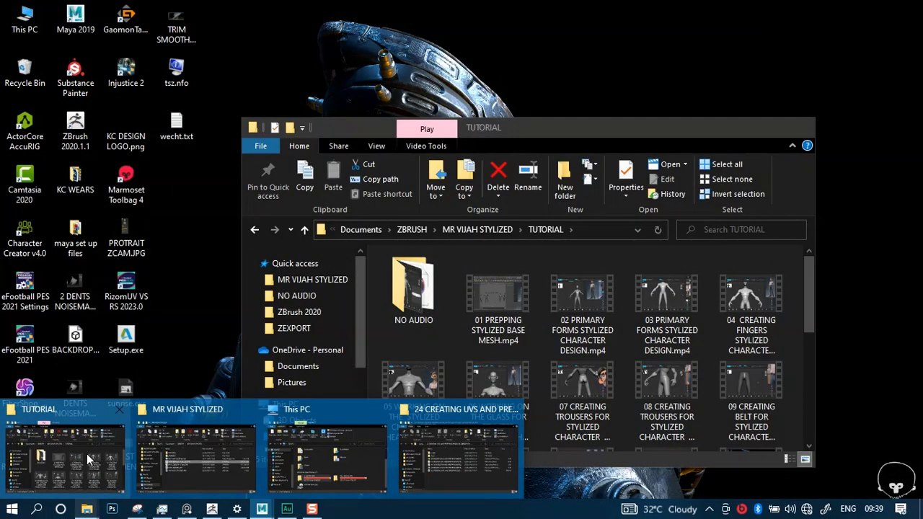
{"action": "left_click", "coordinate": [88, 459]}
{"action": "left_click", "coordinate": [466, 231]}
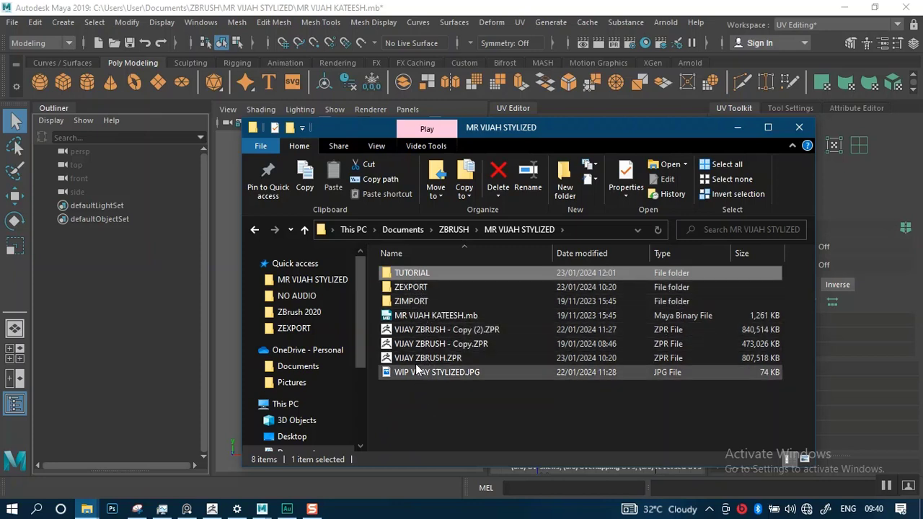
{"action": "double_click", "coordinate": [429, 292]}
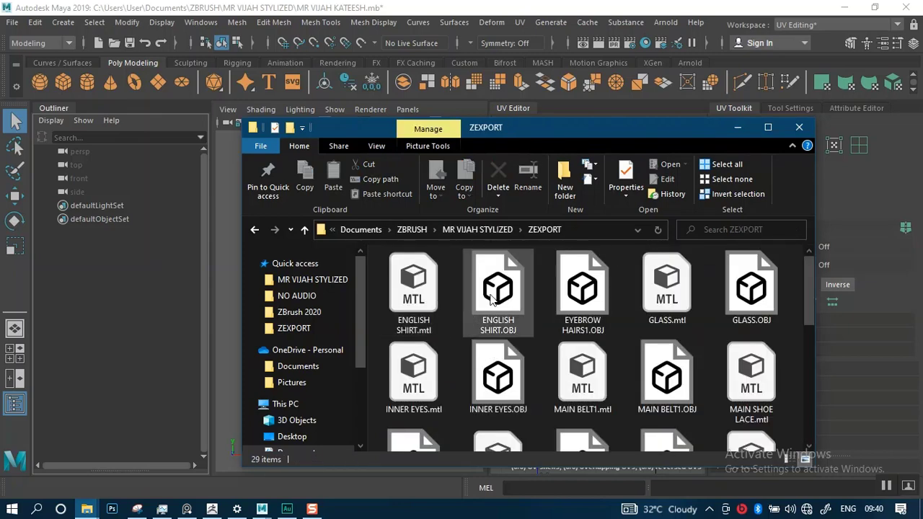
Select the ENGLISH SHIRT, GLASS, INNER EYES, MAIN BELT1, MAIN SHOE LACE and MAIN TROUSER OBJ files, leaving MUSTACHE1.OBJ out
{"action": "left_click", "coordinate": [490, 297]}
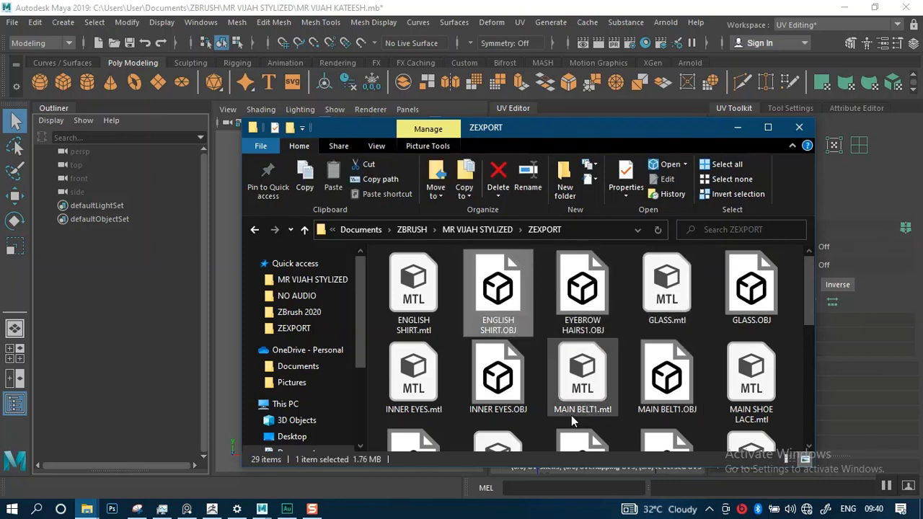
{"action": "left_click", "coordinate": [743, 307], "text": "ctrl"}
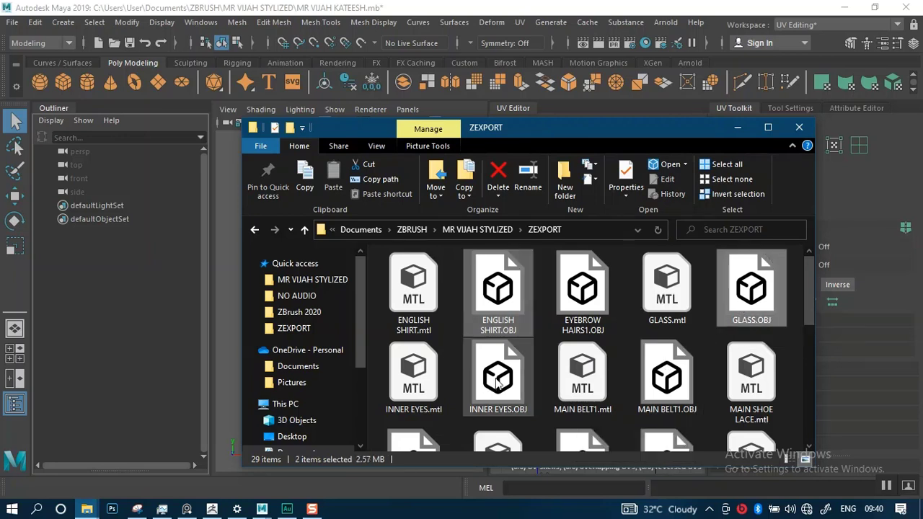
{"action": "left_click", "coordinate": [497, 383], "text": "ctrl"}
{"action": "left_click", "coordinate": [668, 381], "text": "ctrl"}
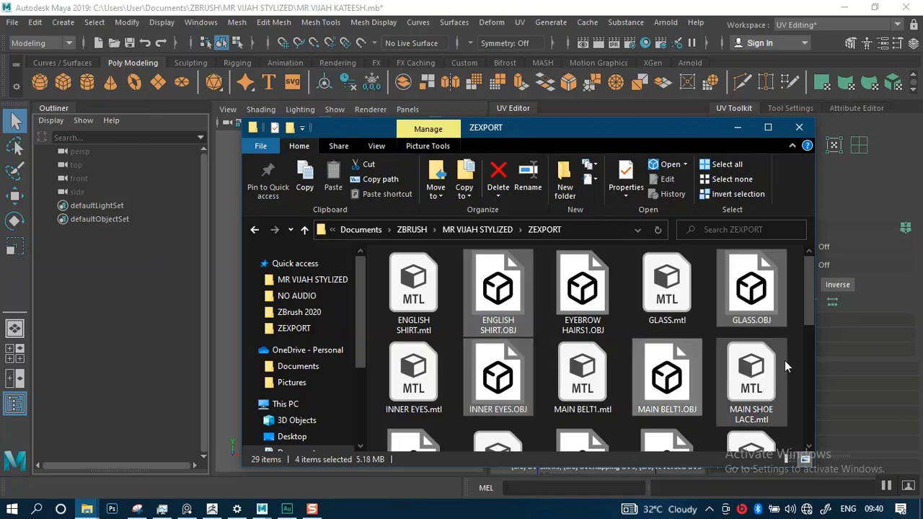
{"action": "left_click_drag", "start_coordinate": [805, 306], "coordinate": [814, 339]}
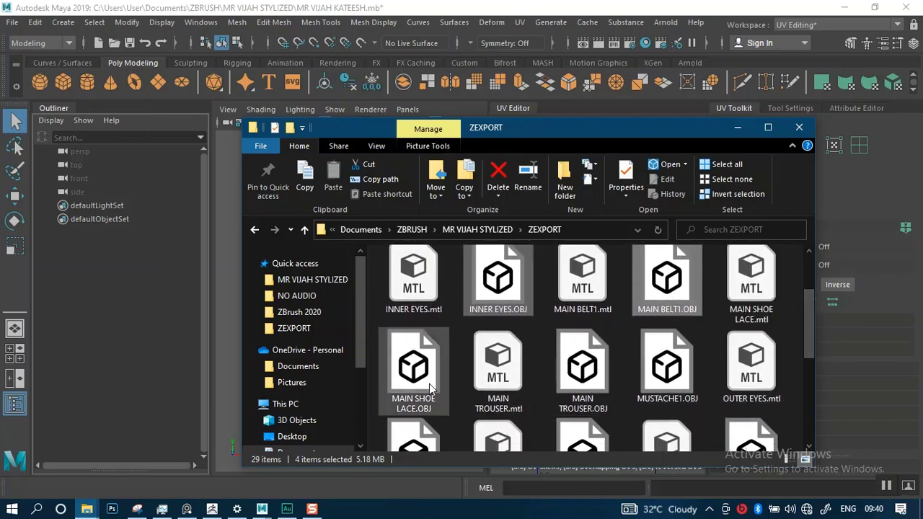
{"action": "left_click", "coordinate": [582, 368], "text": "ctrl"}
{"action": "left_click", "coordinate": [669, 372], "text": "ctrl"}
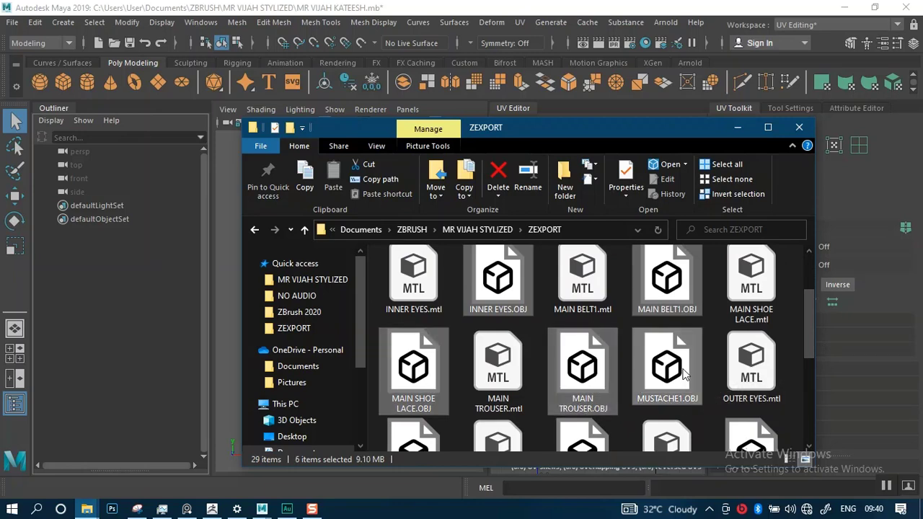
{"action": "left_click", "coordinate": [751, 376], "text": "ctrl"}
{"action": "left_click", "coordinate": [689, 370], "text": "ctrl"}
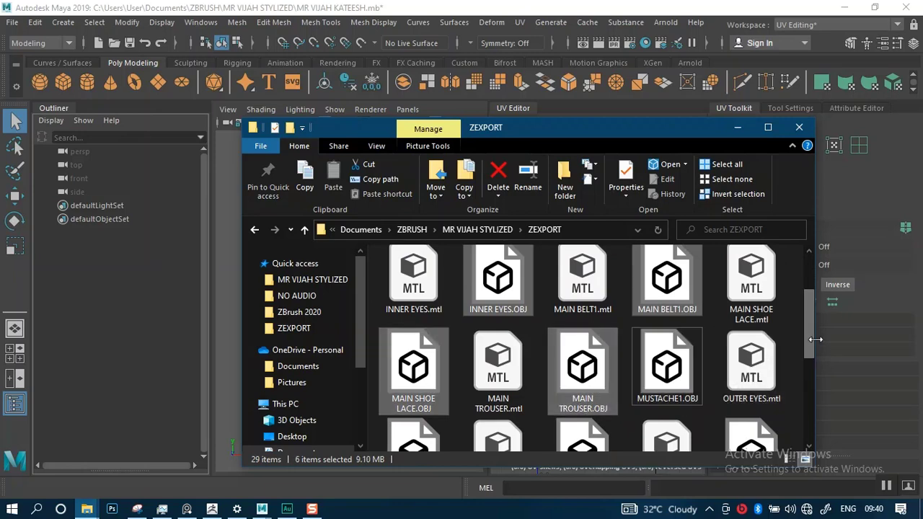
Add the OUTER EYES, SHIRT BUTTONS, SHOE HOLE, SHOE, VIJAH BODY and WRISTWATCH OBJ files to the selection
{"action": "left_click_drag", "start_coordinate": [810, 348], "coordinate": [808, 379]}
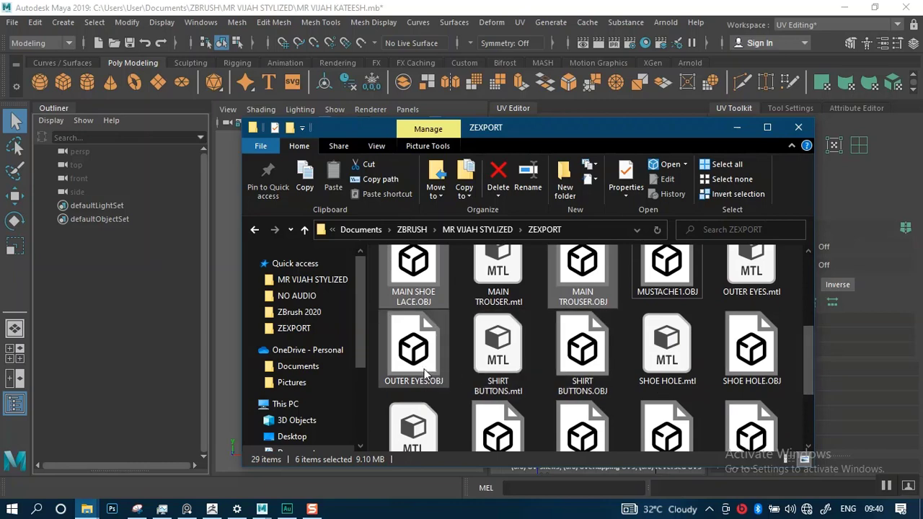
{"action": "left_click", "coordinate": [418, 369], "text": "ctrl"}
{"action": "left_click", "coordinate": [587, 364], "text": "ctrl"}
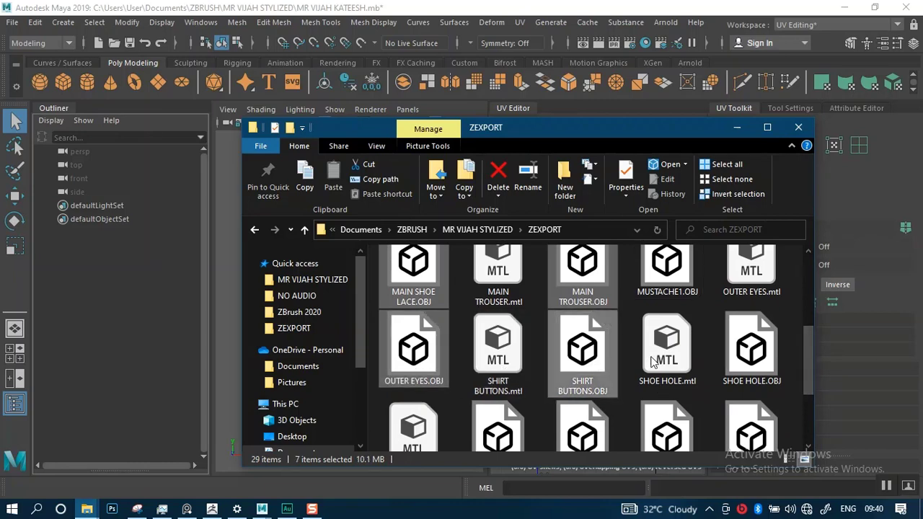
{"action": "left_click", "coordinate": [757, 351], "text": "ctrl"}
{"action": "left_click_drag", "start_coordinate": [809, 372], "coordinate": [807, 411]}
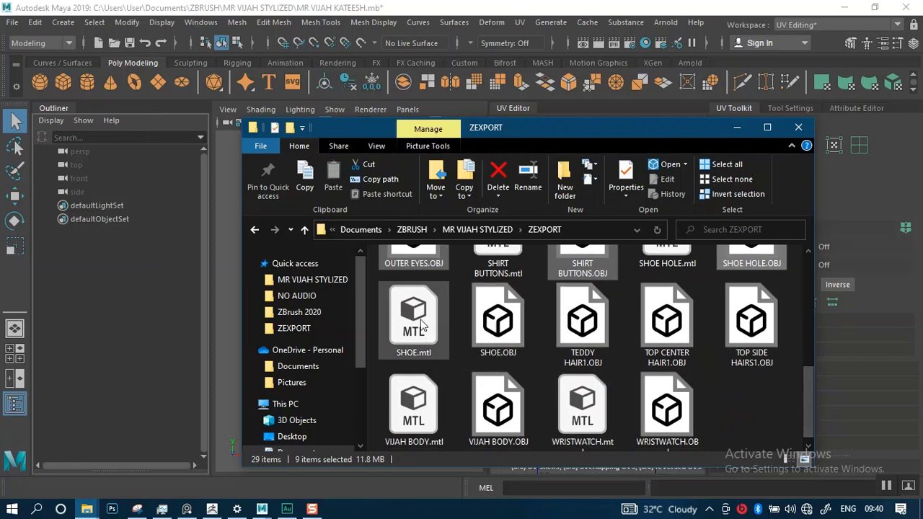
{"action": "left_click", "coordinate": [517, 325], "text": "ctrl"}
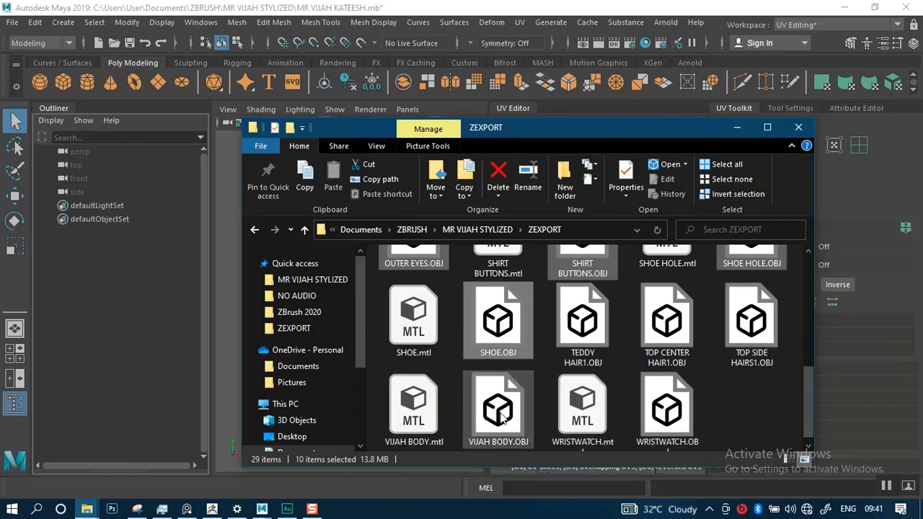
{"action": "scroll", "coordinate": [507, 417], "scroll_direction": "down", "scroll_amount": 1}
{"action": "left_click", "coordinate": [667, 408], "text": "ctrl"}
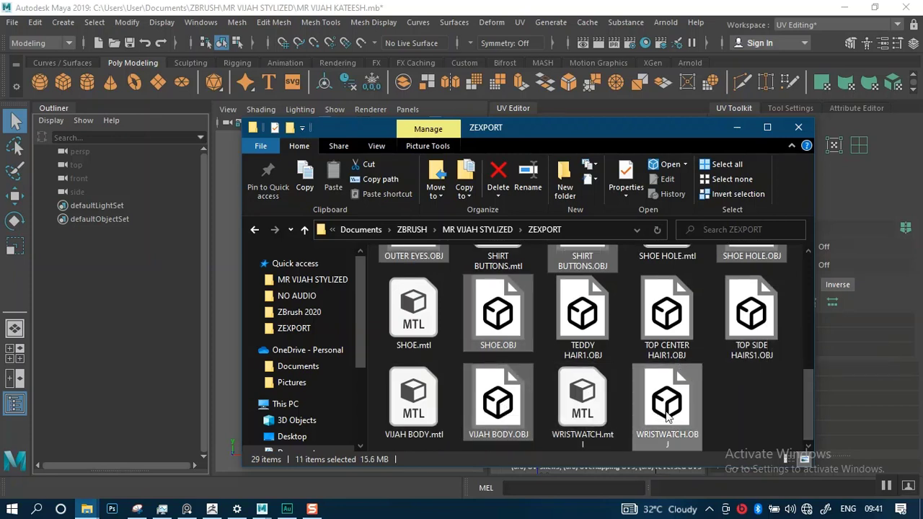
Import the selected OBJ files into the Maya scene through the perspective viewport and minimize the file window
{"action": "left_click_drag", "start_coordinate": [590, 128], "coordinate": [691, 131]}
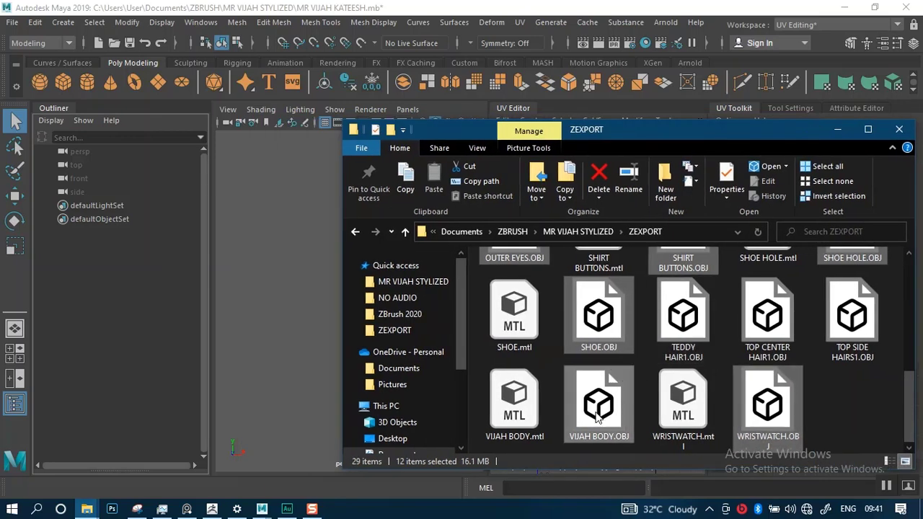
{"action": "left_click_drag", "start_coordinate": [600, 417], "coordinate": [261, 310]}
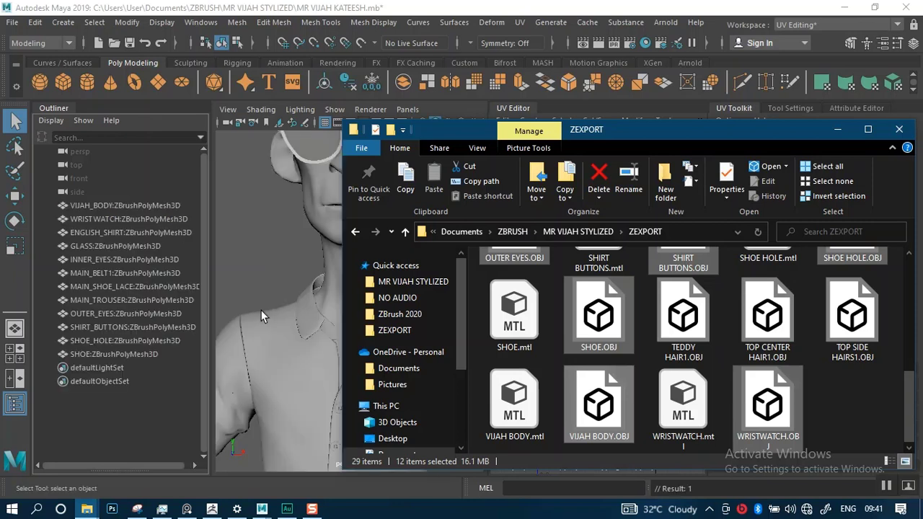
{"action": "left_click", "coordinate": [836, 131]}
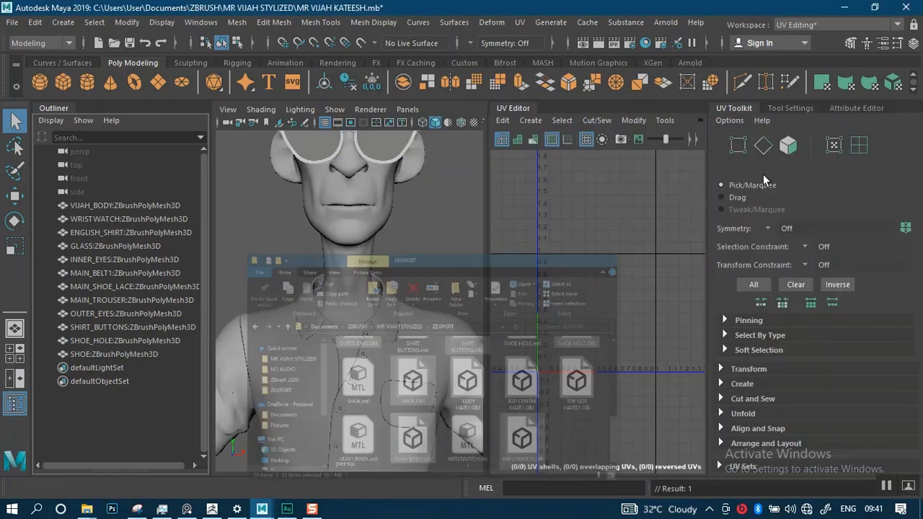
Examine the imported character from the front, side and above, including the glasses, shirt and trousers
{"action": "right_click_drag", "start_coordinate": [359, 365], "coordinate": [304, 284], "text": "alt"}
{"action": "middle_click_drag", "start_coordinate": [366, 382], "coordinate": [363, 237], "text": "alt"}
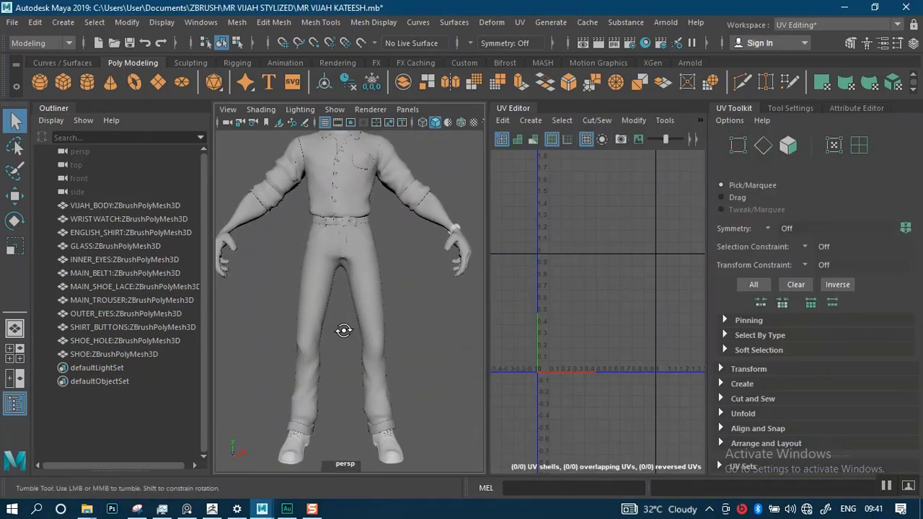
{"action": "left_click_drag", "start_coordinate": [344, 330], "coordinate": [536, 315], "text": "alt"}
{"action": "middle_click_drag", "start_coordinate": [388, 295], "coordinate": [365, 414], "text": "alt"}
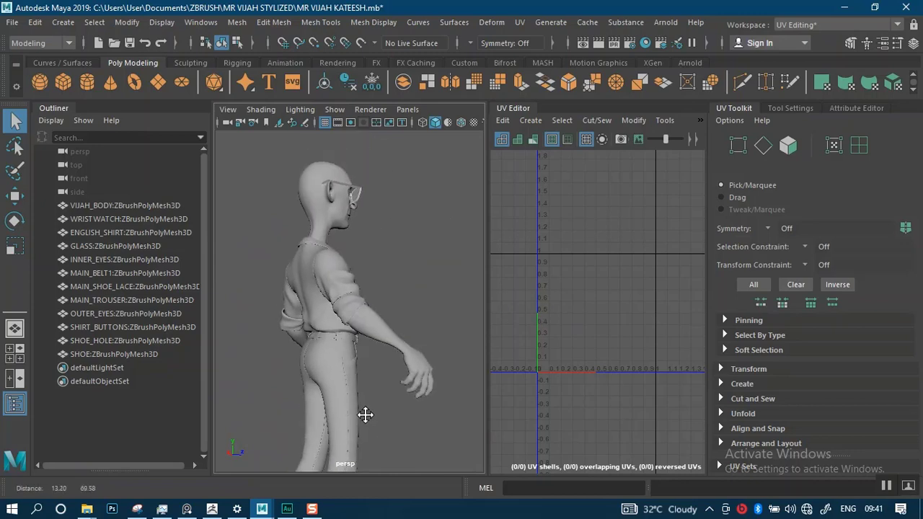
{"action": "right_click_drag", "start_coordinate": [346, 354], "coordinate": [396, 425], "text": "alt"}
{"action": "left_click_drag", "start_coordinate": [353, 346], "coordinate": [404, 403], "text": "alt"}
{"action": "middle_click_drag", "start_coordinate": [424, 308], "coordinate": [414, 408], "text": "alt"}
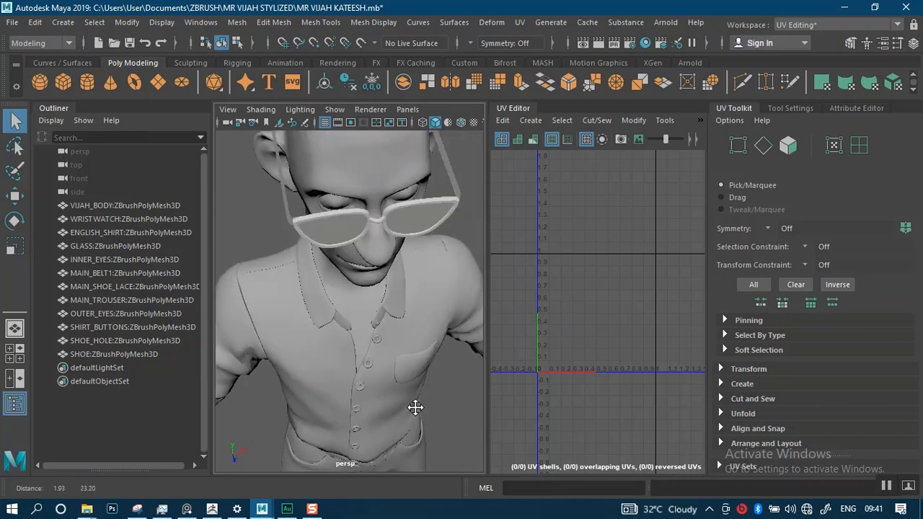
{"action": "scroll", "coordinate": [408, 360], "scroll_direction": "up", "scroll_amount": 3}
{"action": "left_click_drag", "start_coordinate": [407, 367], "coordinate": [390, 331], "text": "alt"}
{"action": "scroll", "coordinate": [390, 331], "scroll_direction": "up", "scroll_amount": 8}
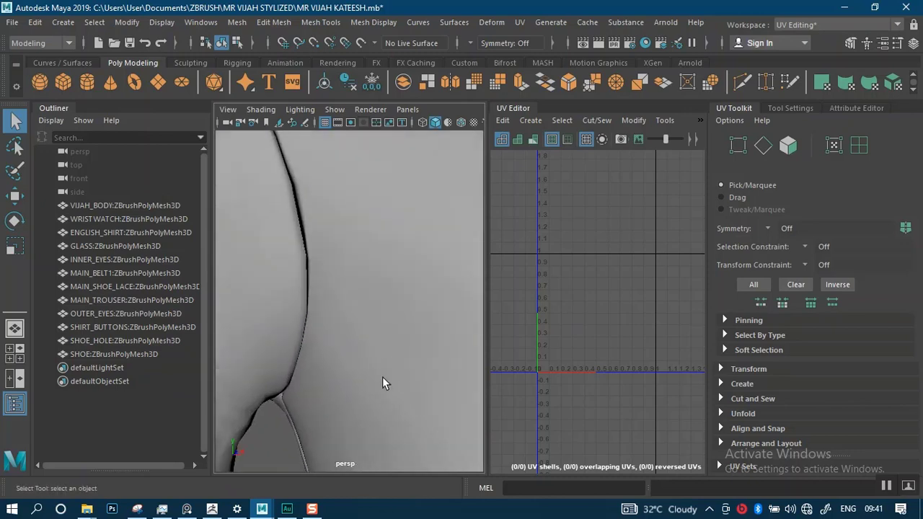
Select the English shirt to examine its wireframe around the armhole and back shoulder, and clear the selection
{"action": "left_click", "coordinate": [245, 261]}
{"action": "left_click_drag", "start_coordinate": [363, 269], "coordinate": [351, 330], "text": "alt"}
{"action": "right_click_drag", "start_coordinate": [382, 311], "coordinate": [358, 264], "text": "alt"}
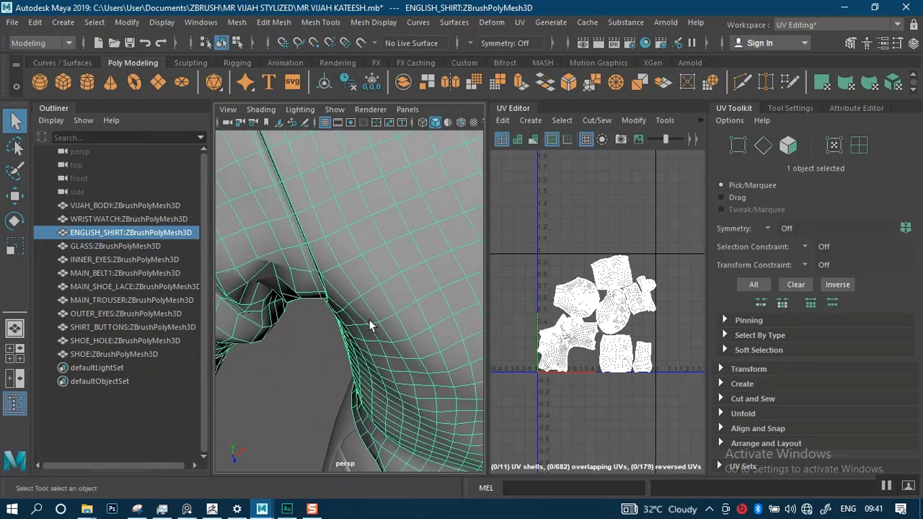
{"action": "right_click_drag", "start_coordinate": [381, 332], "coordinate": [343, 310], "text": "alt"}
{"action": "left_click_drag", "start_coordinate": [342, 310], "coordinate": [468, 284], "text": "alt"}
{"action": "left_click_drag", "start_coordinate": [367, 278], "coordinate": [455, 255], "text": "alt"}
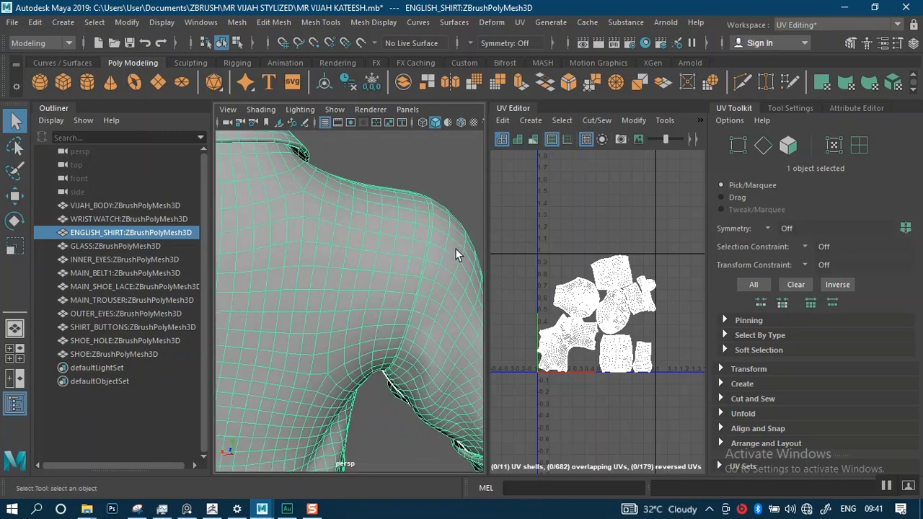
{"action": "left_click", "coordinate": [455, 155]}
{"action": "key", "text": "f"}
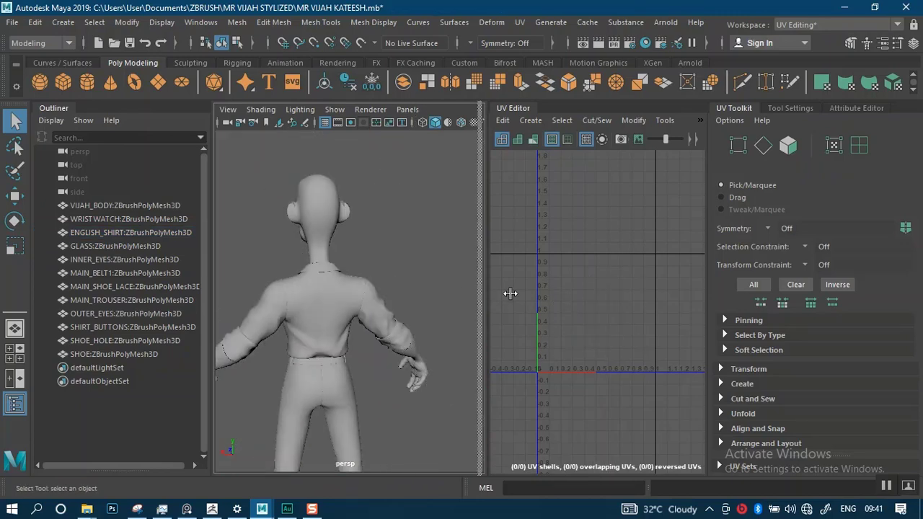
Widen the perspective viewport and check the character's clothing from the side and front
{"action": "left_click_drag", "start_coordinate": [510, 293], "coordinate": [577, 293]}
{"action": "left_click_drag", "start_coordinate": [485, 298], "coordinate": [284, 301], "text": "alt"}
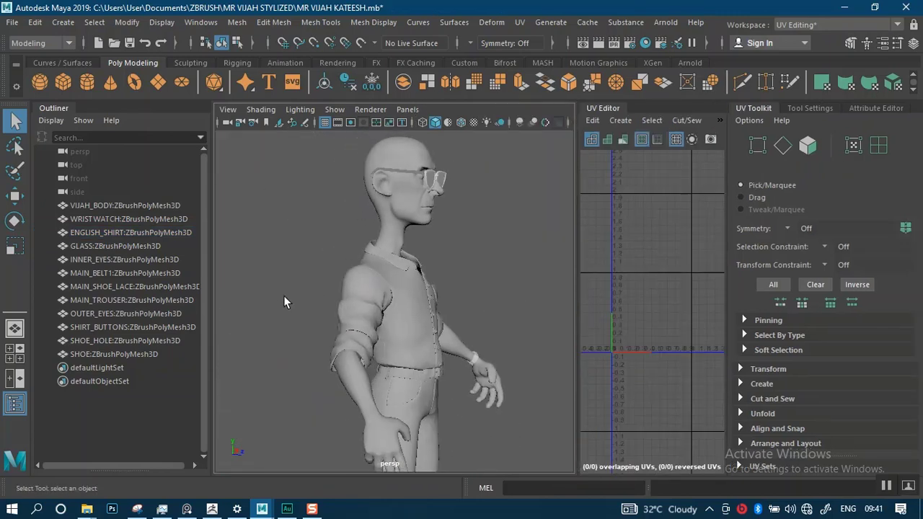
{"action": "scroll", "coordinate": [432, 336], "scroll_direction": "up", "scroll_amount": 5}
{"action": "left_click_drag", "start_coordinate": [457, 373], "coordinate": [373, 367], "text": "alt"}
{"action": "scroll", "coordinate": [416, 372], "scroll_direction": "down", "scroll_amount": 4}
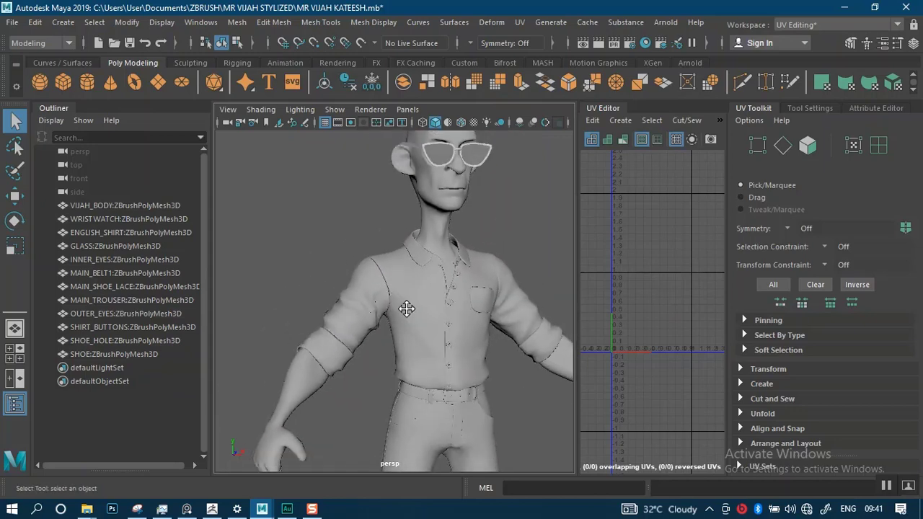
{"action": "middle_click_drag", "start_coordinate": [407, 308], "coordinate": [394, 325], "text": "alt"}
{"action": "right_click_drag", "start_coordinate": [394, 325], "coordinate": [412, 391], "text": "alt"}
{"action": "middle_click_drag", "start_coordinate": [413, 392], "coordinate": [464, 236], "text": "alt"}
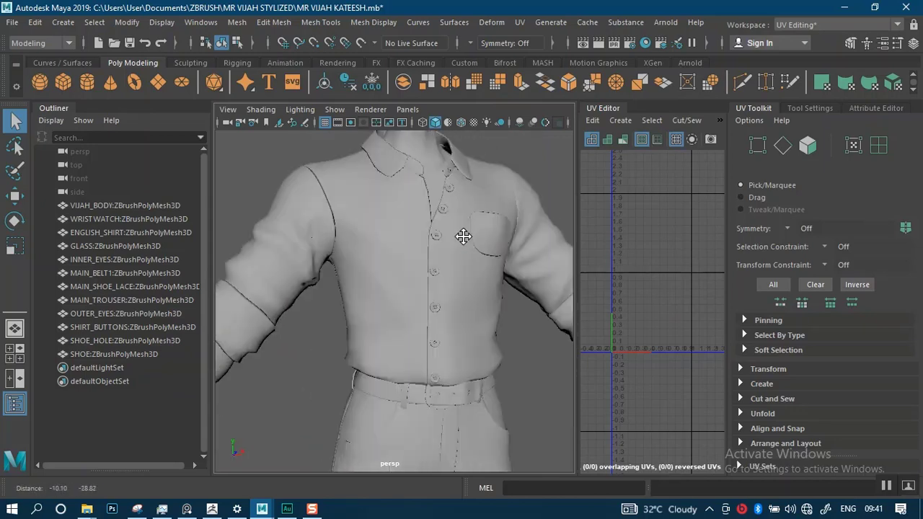
Examine the unselected shirt's surface closely around the buttons, sleeve seam and shoulder
{"action": "left_click", "coordinate": [402, 270]}
{"action": "left_click", "coordinate": [330, 338]}
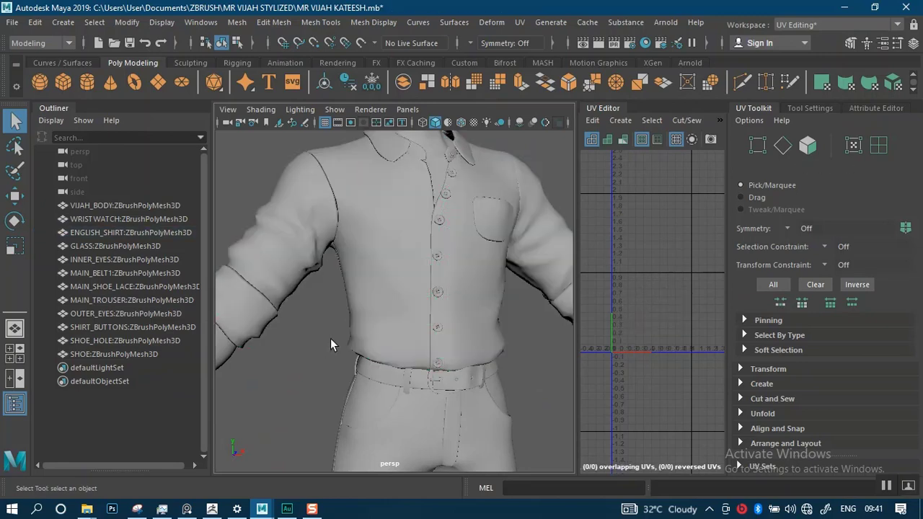
{"action": "right_click_drag", "start_coordinate": [390, 274], "coordinate": [410, 367], "text": "alt"}
{"action": "scroll", "coordinate": [381, 268], "scroll_direction": "down", "scroll_amount": 3}
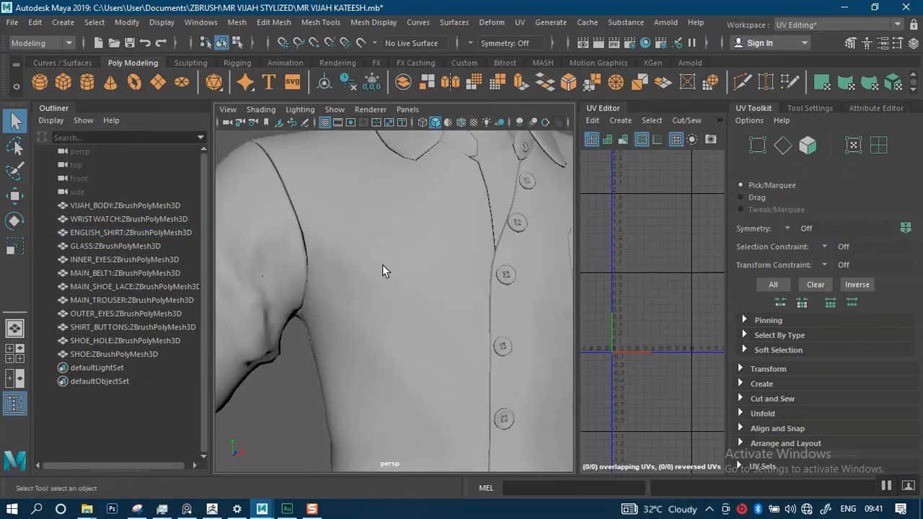
{"action": "scroll", "coordinate": [360, 269], "scroll_direction": "up", "scroll_amount": 1}
{"action": "scroll", "coordinate": [366, 270], "scroll_direction": "up", "scroll_amount": 5}
{"action": "left_click_drag", "start_coordinate": [365, 270], "coordinate": [397, 208], "text": "alt"}
{"action": "scroll", "coordinate": [382, 296], "scroll_direction": "up", "scroll_amount": 3}
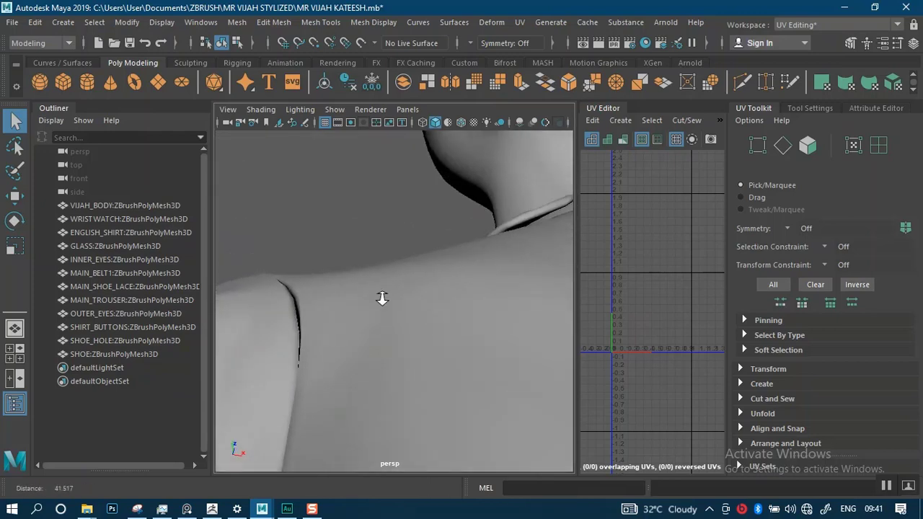
Select the English shirt to review its wireframe over the collar, chest and rolled sleeve, and deselect it
{"action": "left_click", "coordinate": [362, 325]}
{"action": "middle_click_drag", "start_coordinate": [340, 324], "coordinate": [436, 287], "text": "alt"}
{"action": "left_click_drag", "start_coordinate": [435, 287], "coordinate": [435, 254], "text": "alt"}
{"action": "right_click_drag", "start_coordinate": [434, 255], "coordinate": [339, 180], "text": "alt"}
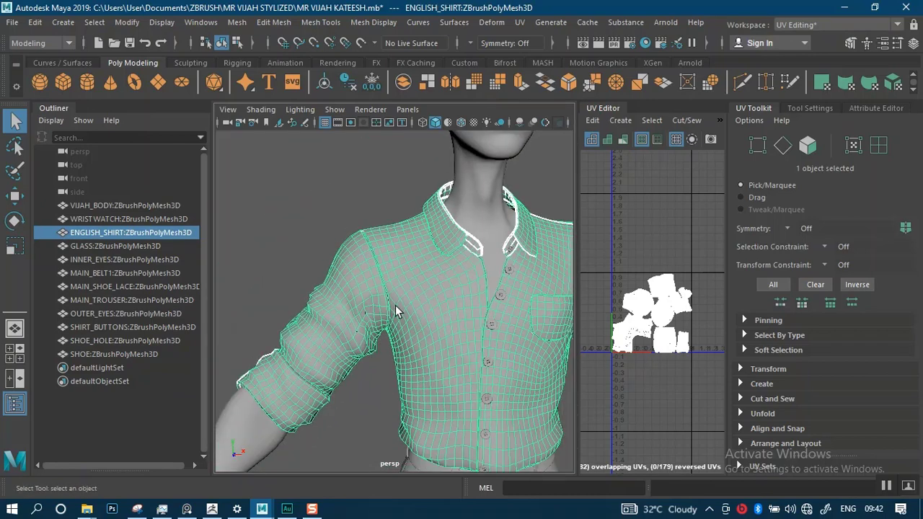
{"action": "middle_click_drag", "start_coordinate": [395, 305], "coordinate": [374, 245], "text": "alt"}
{"action": "left_click", "coordinate": [353, 379]}
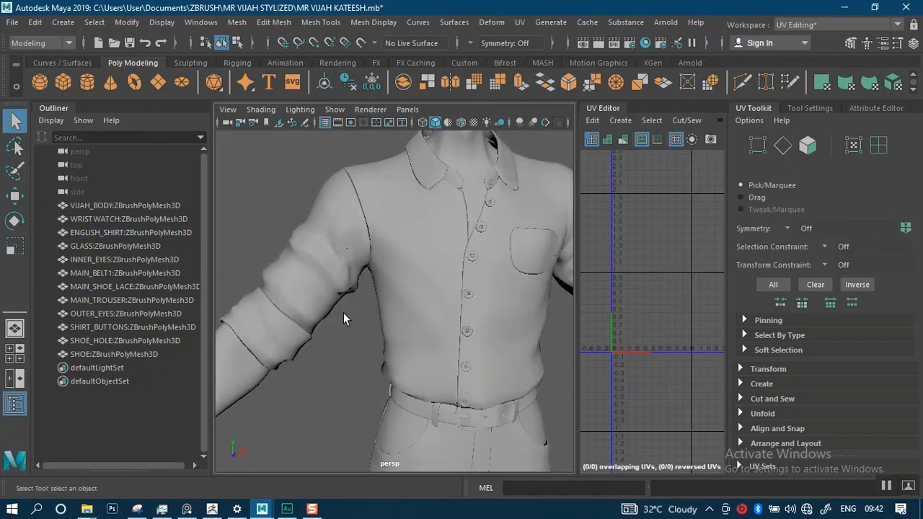
Inspect the back of the shirt, and check its mesh flow around the front pocket and opposite sleeve
{"action": "left_click_drag", "start_coordinate": [341, 320], "coordinate": [498, 315], "text": "alt"}
{"action": "left_click", "coordinate": [356, 298]}
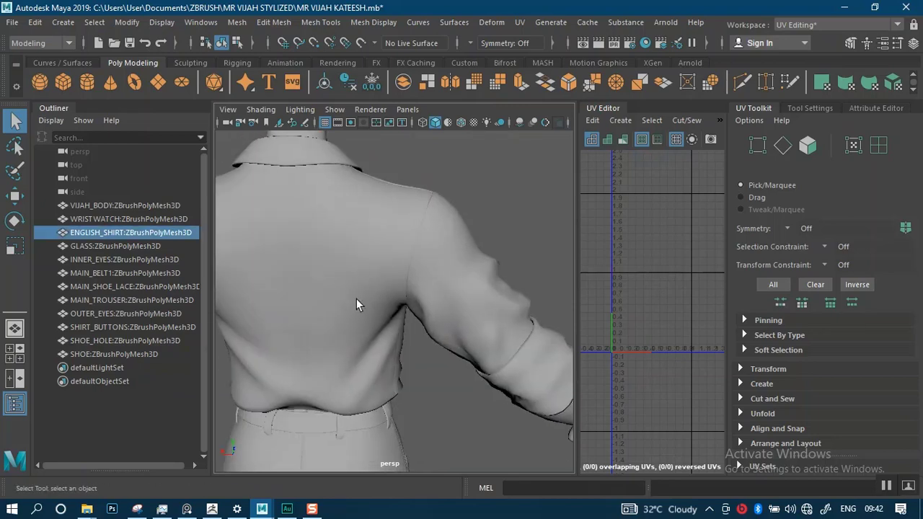
{"action": "left_click_drag", "start_coordinate": [446, 296], "coordinate": [331, 292], "text": "alt"}
{"action": "middle_click_drag", "start_coordinate": [331, 292], "coordinate": [365, 267], "text": "alt"}
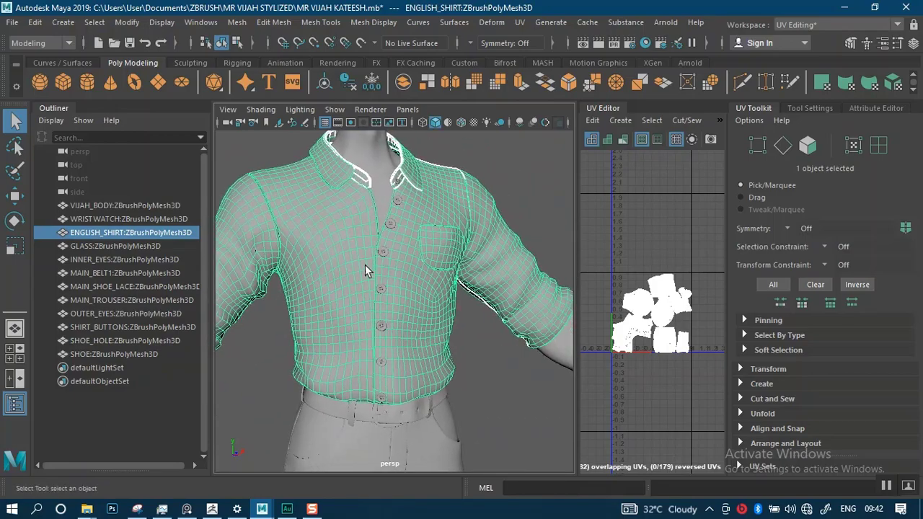
{"action": "scroll", "coordinate": [370, 288], "scroll_direction": "up", "scroll_amount": 3}
{"action": "left_click_drag", "start_coordinate": [404, 263], "coordinate": [482, 263], "text": "alt"}
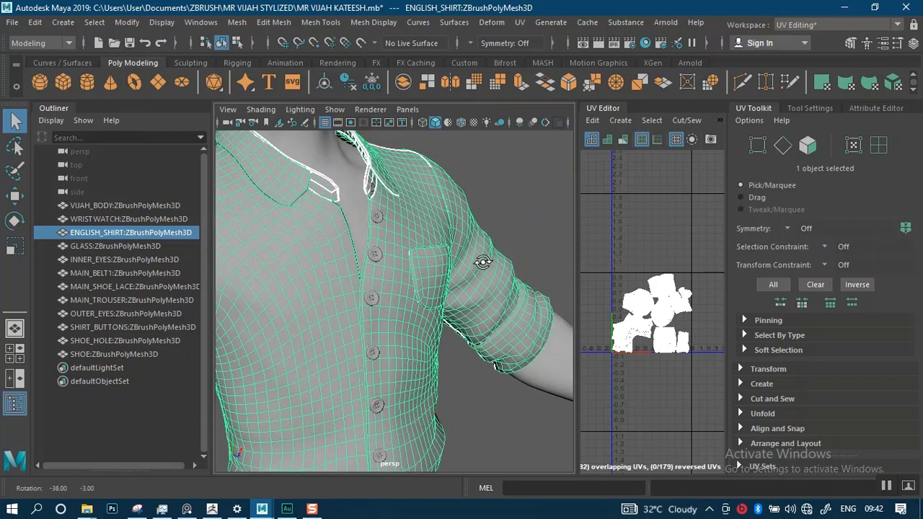
{"action": "left_click", "coordinate": [524, 217]}
Select the English shirt to check its mesh at the underarm seam, and switch to the ZBrush window with the sculpted character
{"action": "left_click_drag", "start_coordinate": [433, 321], "coordinate": [346, 280], "text": "alt"}
{"action": "middle_click_drag", "start_coordinate": [346, 280], "coordinate": [415, 301], "text": "alt"}
{"action": "scroll", "coordinate": [410, 244], "scroll_direction": "up", "scroll_amount": 3}
{"action": "scroll", "coordinate": [384, 290], "scroll_direction": "up", "scroll_amount": 2}
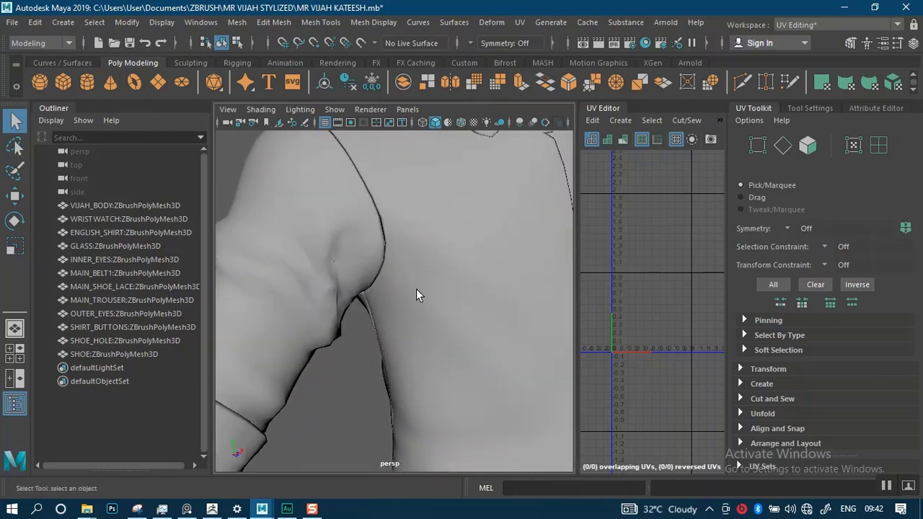
{"action": "left_click", "coordinate": [382, 290]}
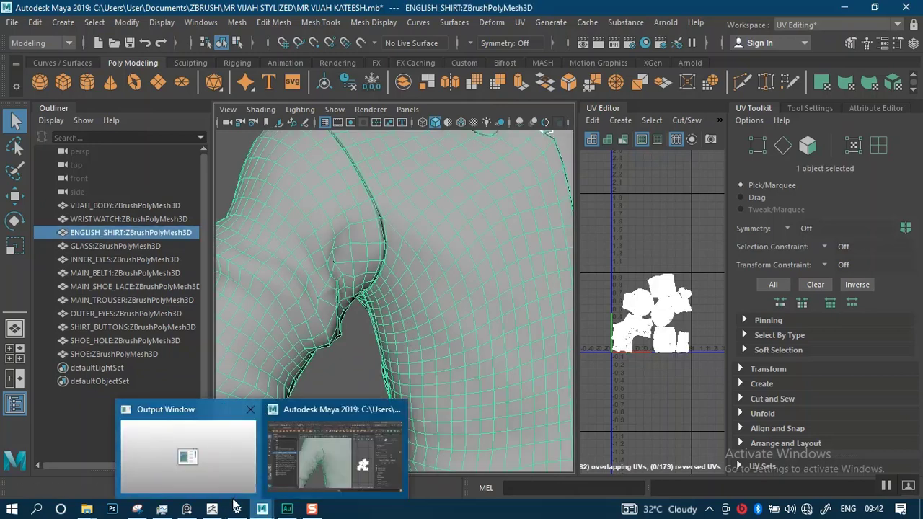
{"action": "mouse_move", "coordinate": [212, 509]}
{"action": "left_click", "coordinate": [219, 463]}
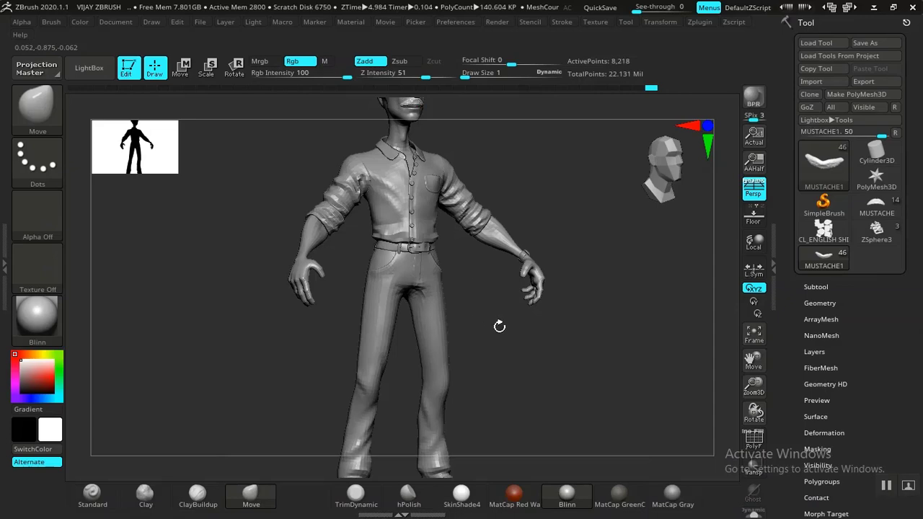
Activate the English shirt subtool, set its subdivision level to 2, and inspect the shirt's front and rolled sleeves
{"action": "left_click_drag", "start_coordinate": [507, 328], "coordinate": [545, 368]}
{"action": "left_click_drag", "start_coordinate": [630, 245], "coordinate": [609, 340], "text": "alt"}
{"action": "left_click_drag", "start_coordinate": [620, 305], "coordinate": [543, 308], "text": "alt"}
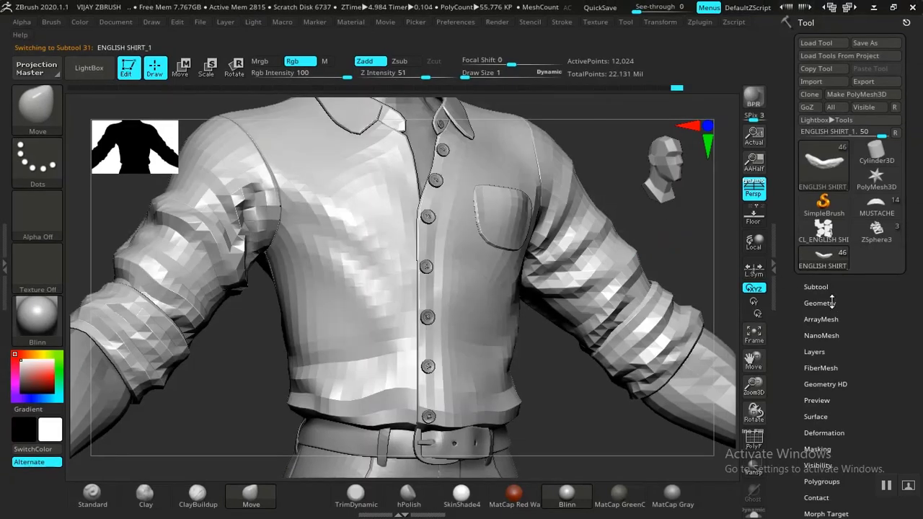
{"action": "left_click", "coordinate": [822, 303]}
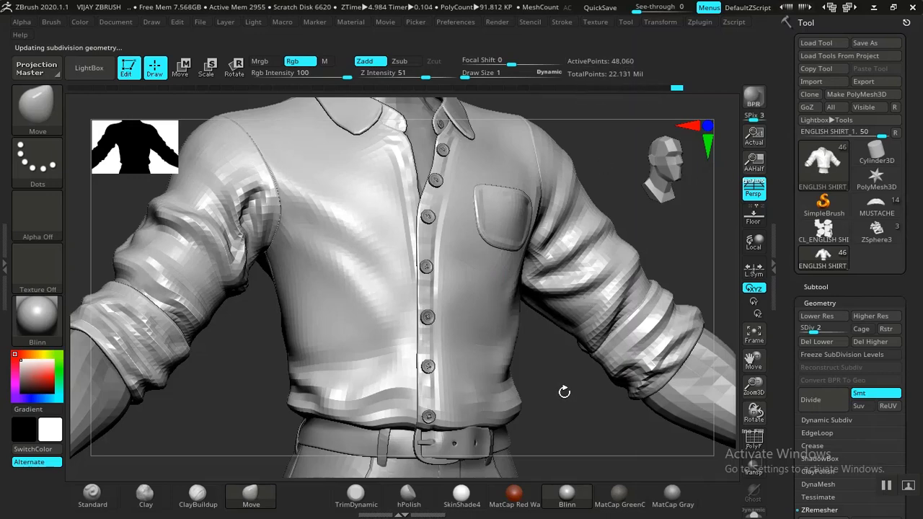
{"action": "left_click_drag", "start_coordinate": [564, 392], "coordinate": [586, 403]}
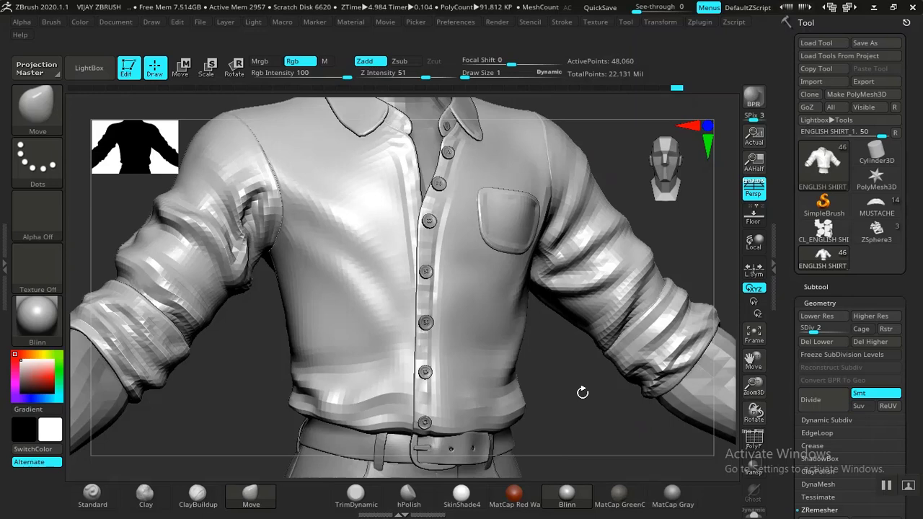
{"action": "mouse_move", "coordinate": [583, 391]}
{"action": "left_mouse_down"}
{"action": "mouse_move", "coordinate": [658, 396]}
{"action": "mouse_move", "coordinate": [581, 402]}
{"action": "left_mouse_up"}
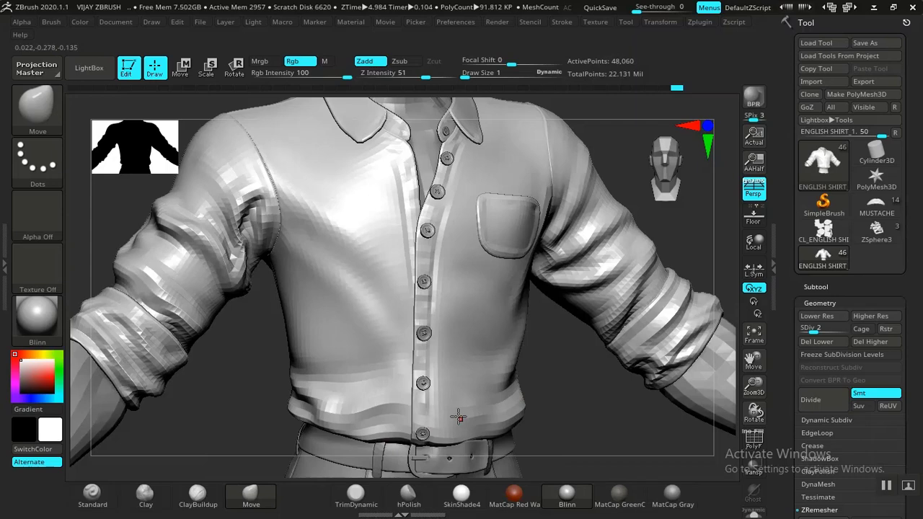
Switch to Maya and inspect the imported shirt's sleeve, collar and buttoned front for comparison with the ZBrush sculpt
{"action": "key", "text": "alt+Tab"}
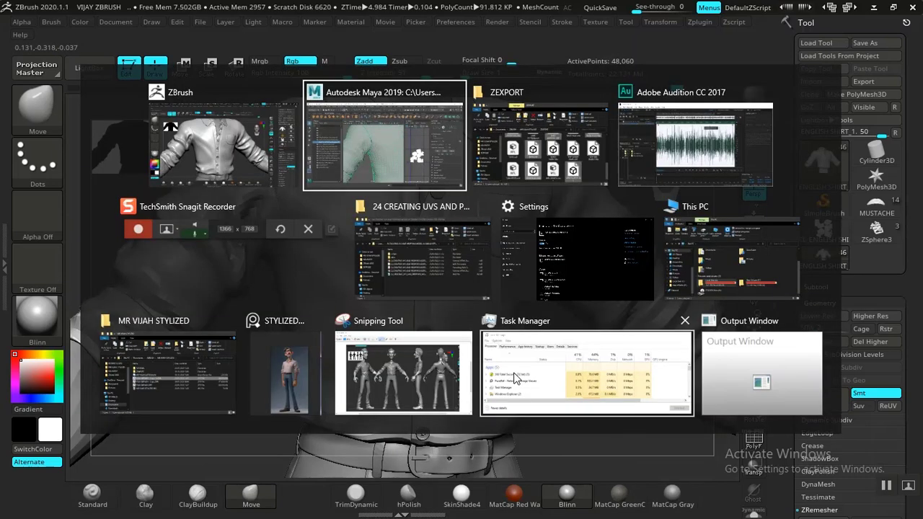
{"action": "left_click_drag", "start_coordinate": [379, 382], "coordinate": [365, 367], "text": "alt"}
{"action": "mouse_move", "coordinate": [364, 368]}
{"action": "right_mouse_down", "text": "alt"}
{"action": "mouse_move", "coordinate": [327, 338]}
{"action": "mouse_move", "coordinate": [355, 364]}
{"action": "right_mouse_up", "text": "alt"}
{"action": "left_click_drag", "start_coordinate": [355, 362], "coordinate": [354, 393], "text": "alt"}
{"action": "left_click", "coordinate": [334, 389]}
{"action": "right_click_drag", "start_coordinate": [354, 392], "coordinate": [329, 319], "text": "alt"}
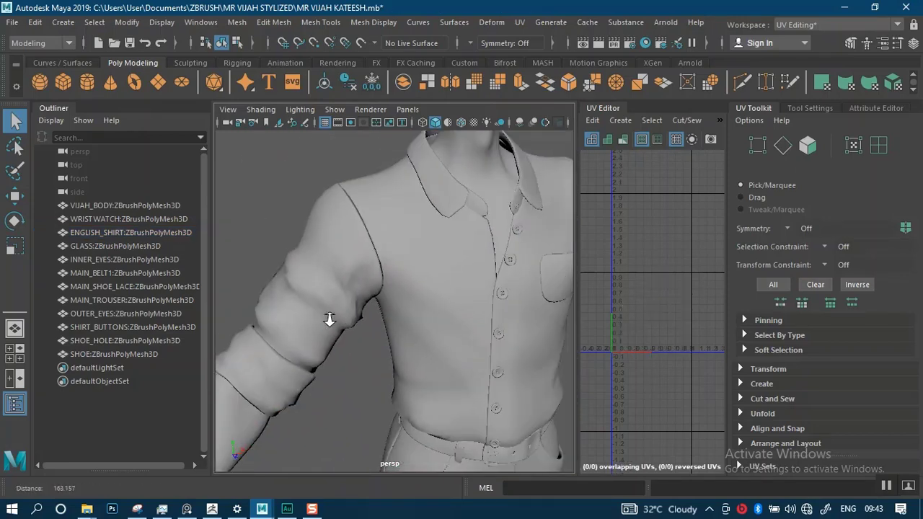
{"action": "middle_click_drag", "start_coordinate": [329, 319], "coordinate": [342, 385], "text": "alt"}
{"action": "right_click_drag", "start_coordinate": [342, 385], "coordinate": [358, 351], "text": "alt"}
{"action": "left_click_drag", "start_coordinate": [358, 349], "coordinate": [441, 338], "text": "alt"}
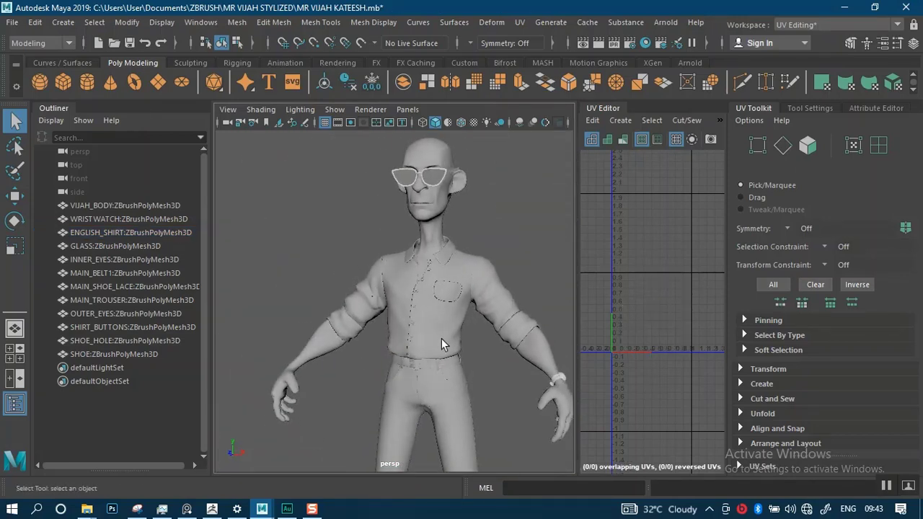
Examine the unselected character up close from several angles and return to a front view of the upper body
{"action": "right_click_drag", "start_coordinate": [441, 338], "coordinate": [486, 401], "text": "alt"}
{"action": "left_click_drag", "start_coordinate": [486, 401], "coordinate": [475, 310], "text": "alt"}
{"action": "middle_click_drag", "start_coordinate": [387, 286], "coordinate": [436, 274], "text": "alt"}
{"action": "right_click_drag", "start_coordinate": [437, 274], "coordinate": [335, 270], "text": "alt"}
{"action": "middle_click_drag", "start_coordinate": [335, 270], "coordinate": [498, 238], "text": "alt"}
{"action": "right_click_drag", "start_coordinate": [498, 238], "coordinate": [416, 224], "text": "alt"}
{"action": "mouse_move", "coordinate": [397, 265]}
{"action": "left_mouse_down", "text": "alt"}
{"action": "mouse_move", "coordinate": [593, 261]}
{"action": "mouse_move", "coordinate": [406, 260]}
{"action": "mouse_move", "coordinate": [404, 248]}
{"action": "left_mouse_up", "text": "alt"}
{"action": "right_click_drag", "start_coordinate": [404, 249], "coordinate": [445, 303], "text": "alt"}
{"action": "middle_click_drag", "start_coordinate": [446, 302], "coordinate": [390, 310], "text": "alt"}
{"action": "left_click_drag", "start_coordinate": [390, 309], "coordinate": [408, 337], "text": "alt"}
{"action": "right_click_drag", "start_coordinate": [408, 336], "coordinate": [349, 170], "text": "alt"}
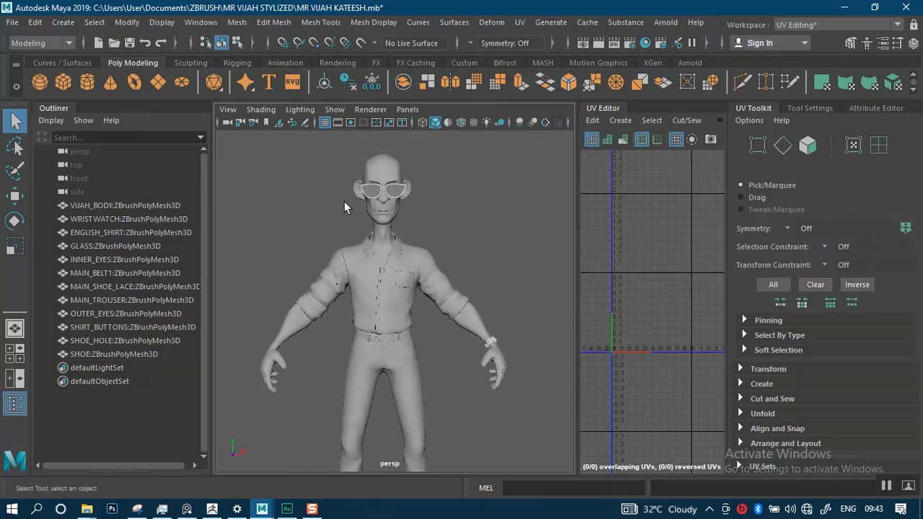
Select the glasses to check their mesh against the face from the front, and deselect them
{"action": "right_click_drag", "start_coordinate": [344, 201], "coordinate": [433, 314], "text": "alt"}
{"action": "middle_click_drag", "start_coordinate": [264, 196], "coordinate": [307, 346], "text": "alt"}
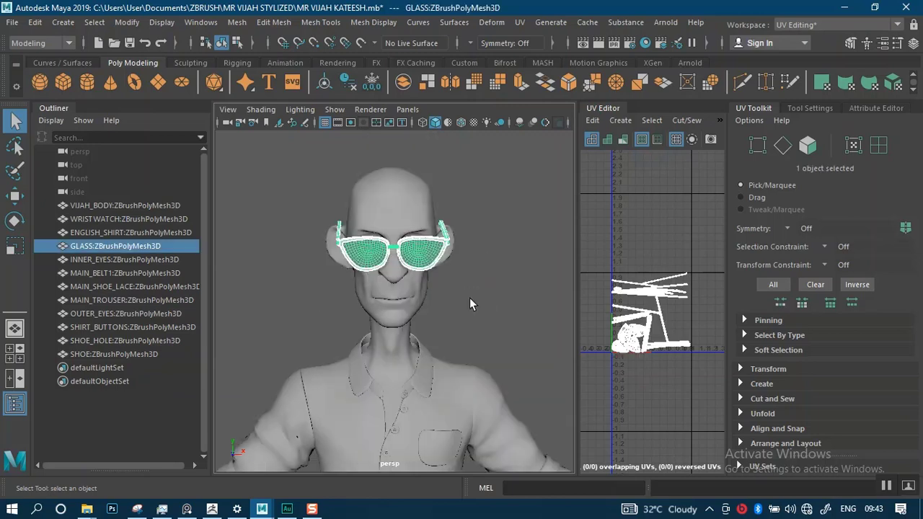
{"action": "right_click_drag", "start_coordinate": [469, 298], "coordinate": [490, 377], "text": "alt"}
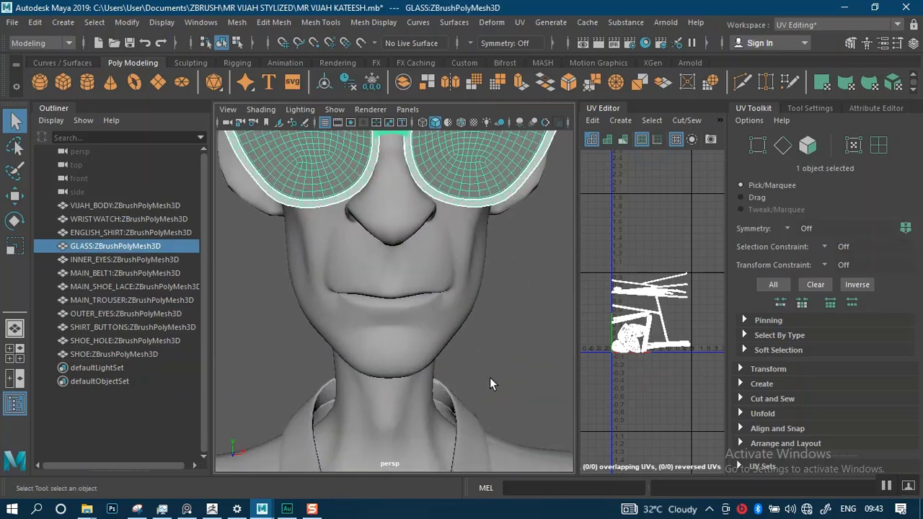
{"action": "middle_click_drag", "start_coordinate": [504, 255], "coordinate": [459, 371], "text": "alt"}
{"action": "left_click", "coordinate": [493, 377]}
View the glasses from the side and select them to review the wireframe of the temple arm, frame and lenses
{"action": "left_click_drag", "start_coordinate": [481, 384], "coordinate": [361, 280], "text": "alt"}
{"action": "middle_click_drag", "start_coordinate": [407, 311], "coordinate": [439, 237], "text": "alt"}
{"action": "left_click_drag", "start_coordinate": [439, 238], "coordinate": [392, 237], "text": "alt"}
{"action": "middle_click_drag", "start_coordinate": [391, 237], "coordinate": [385, 379], "text": "alt"}
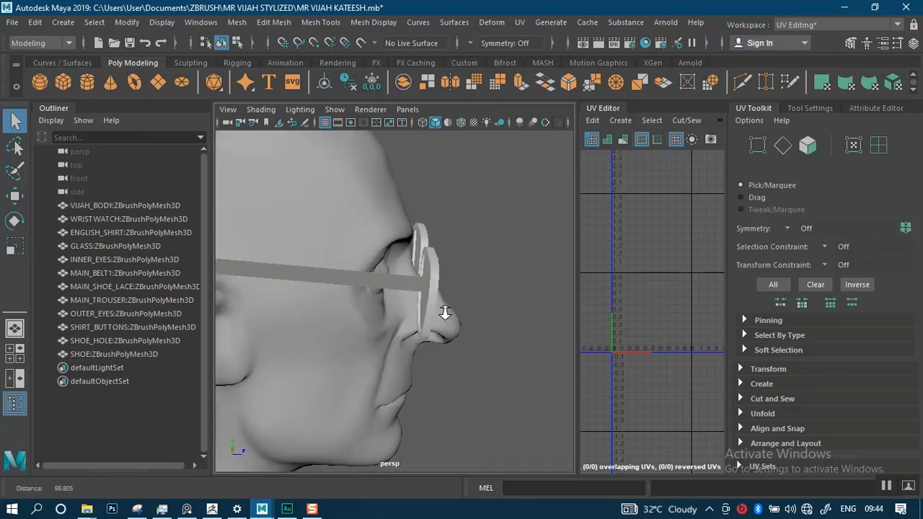
{"action": "right_click_drag", "start_coordinate": [445, 313], "coordinate": [455, 372], "text": "alt"}
{"action": "left_click", "coordinate": [457, 301]}
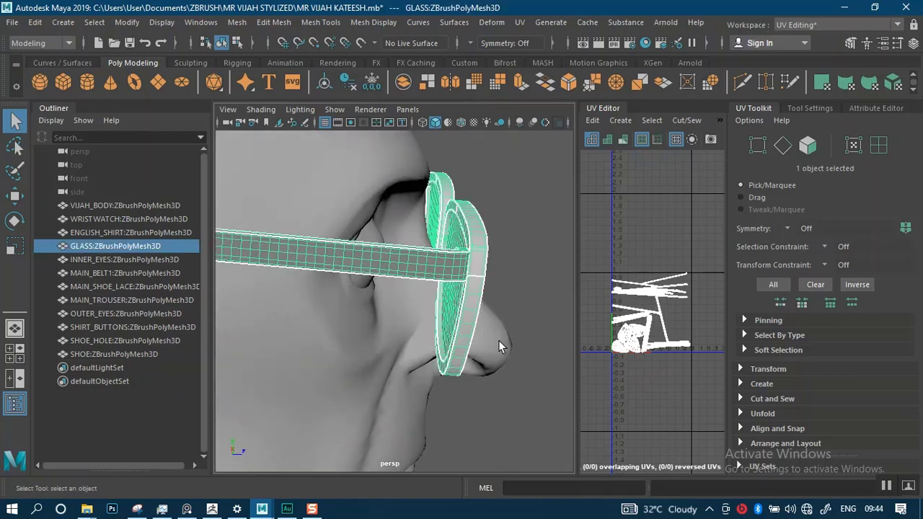
{"action": "left_click_drag", "start_coordinate": [503, 347], "coordinate": [413, 329], "text": "alt"}
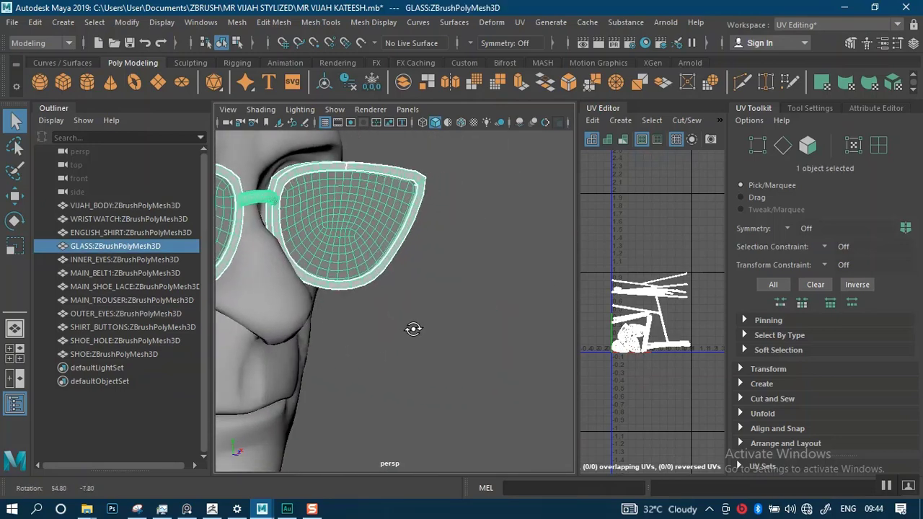
{"action": "middle_click_drag", "start_coordinate": [390, 302], "coordinate": [530, 306], "text": "alt"}
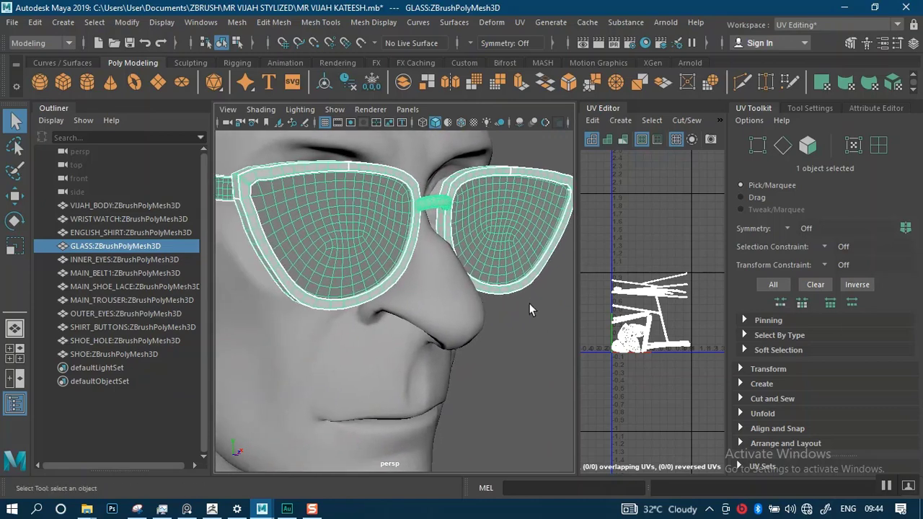
Inspect the shirt, trouser legs and shoes, ending on a close view of the laces and eyelets
{"action": "right_click_drag", "start_coordinate": [530, 306], "coordinate": [389, 303], "text": "alt"}
{"action": "middle_click_drag", "start_coordinate": [389, 303], "coordinate": [408, 137], "text": "alt"}
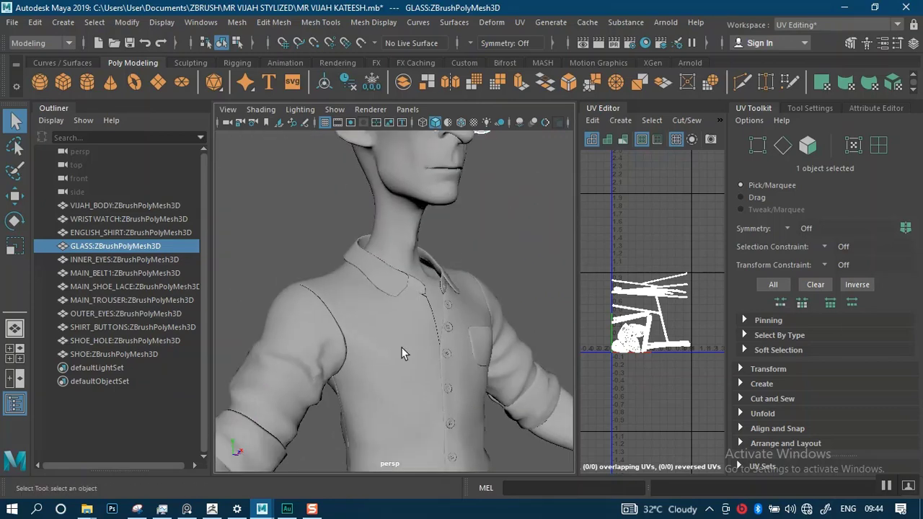
{"action": "scroll", "coordinate": [401, 347], "scroll_direction": "down", "scroll_amount": 5}
{"action": "middle_click_drag", "start_coordinate": [404, 346], "coordinate": [377, 139], "text": "alt"}
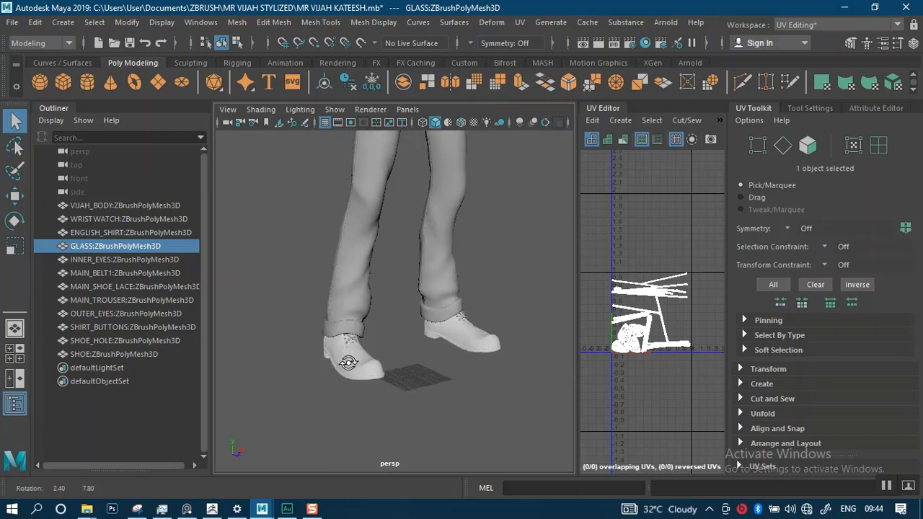
{"action": "scroll", "coordinate": [368, 283], "scroll_direction": "up", "scroll_amount": 6}
{"action": "middle_click_drag", "start_coordinate": [395, 361], "coordinate": [420, 237], "text": "alt"}
{"action": "scroll", "coordinate": [358, 284], "scroll_direction": "up", "scroll_amount": 4}
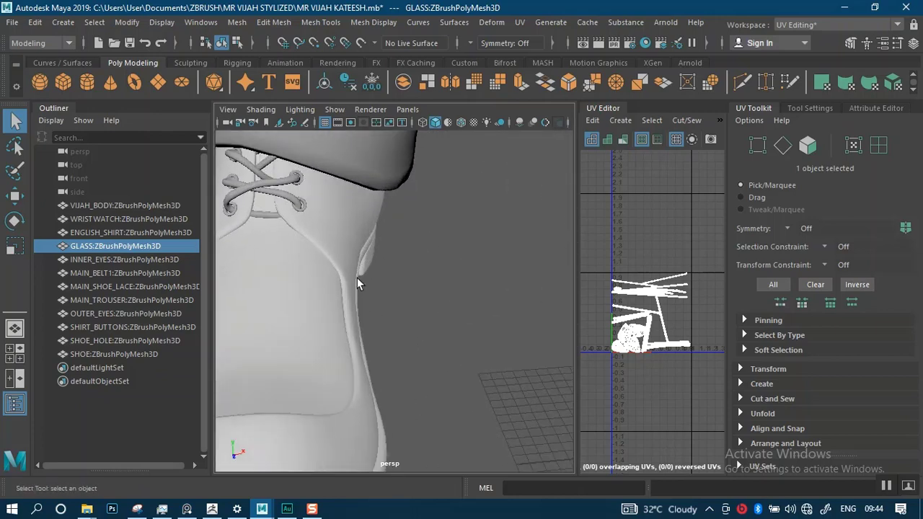
{"action": "middle_click_drag", "start_coordinate": [364, 242], "coordinate": [459, 288], "text": "alt"}
{"action": "scroll", "coordinate": [377, 418], "scroll_direction": "up", "scroll_amount": 5}
{"action": "middle_click_drag", "start_coordinate": [371, 310], "coordinate": [390, 341], "text": "alt"}
{"action": "scroll", "coordinate": [381, 355], "scroll_direction": "up", "scroll_amount": 2}
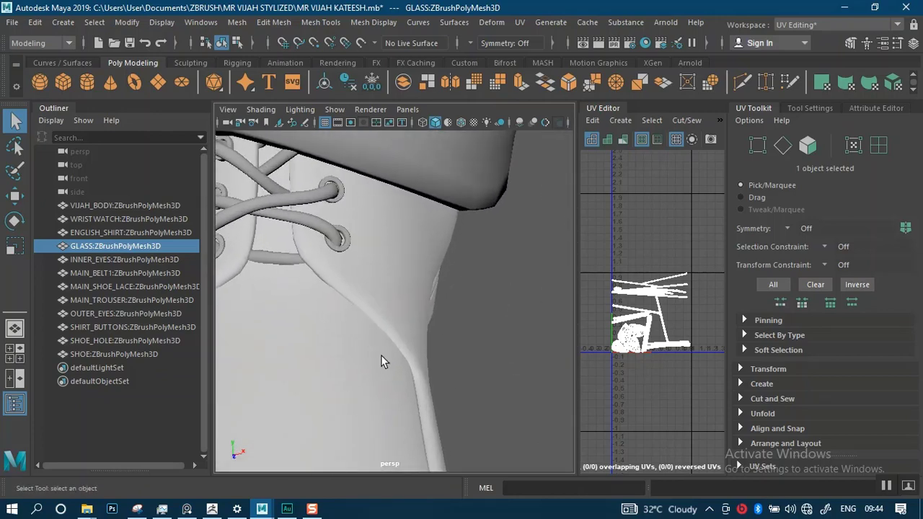
{"action": "middle_click_drag", "start_coordinate": [412, 280], "coordinate": [429, 288], "text": "alt"}
{"action": "middle_click_drag", "start_coordinate": [364, 299], "coordinate": [362, 350], "text": "alt"}
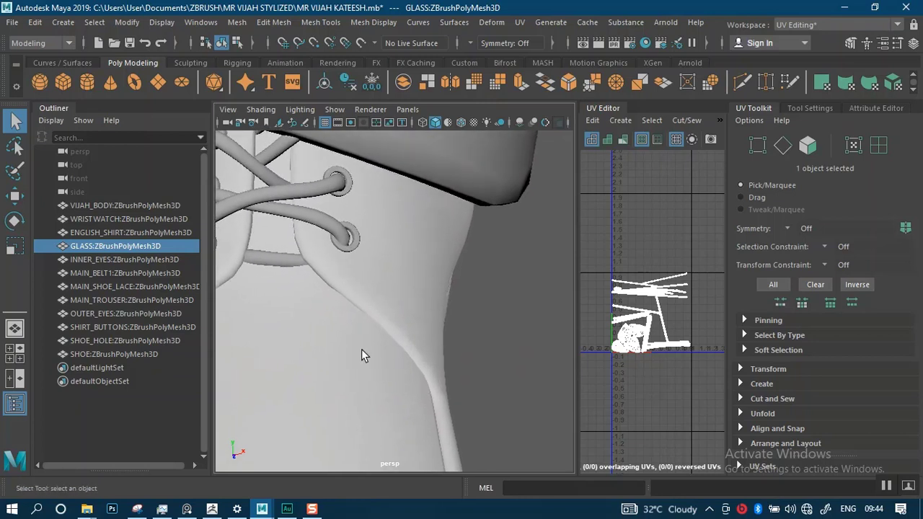
Select the shoe laces to review their wireframe, and look over both shoes from the side
{"action": "left_click", "coordinate": [289, 192]}
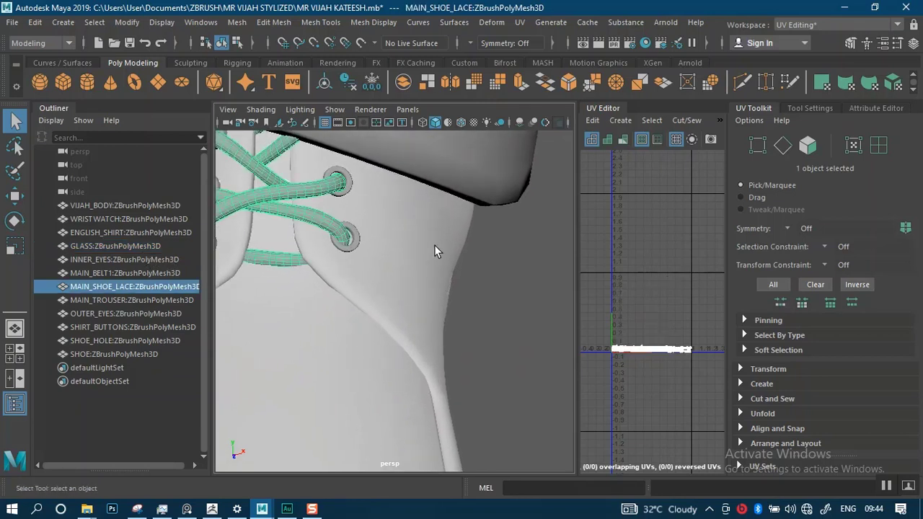
{"action": "right_click_drag", "start_coordinate": [434, 244], "coordinate": [461, 324], "text": "alt"}
{"action": "right_click_drag", "start_coordinate": [381, 271], "coordinate": [337, 170], "text": "alt"}
{"action": "left_click_drag", "start_coordinate": [369, 280], "coordinate": [400, 286], "text": "alt"}
{"action": "middle_click_drag", "start_coordinate": [400, 286], "coordinate": [438, 248], "text": "alt"}
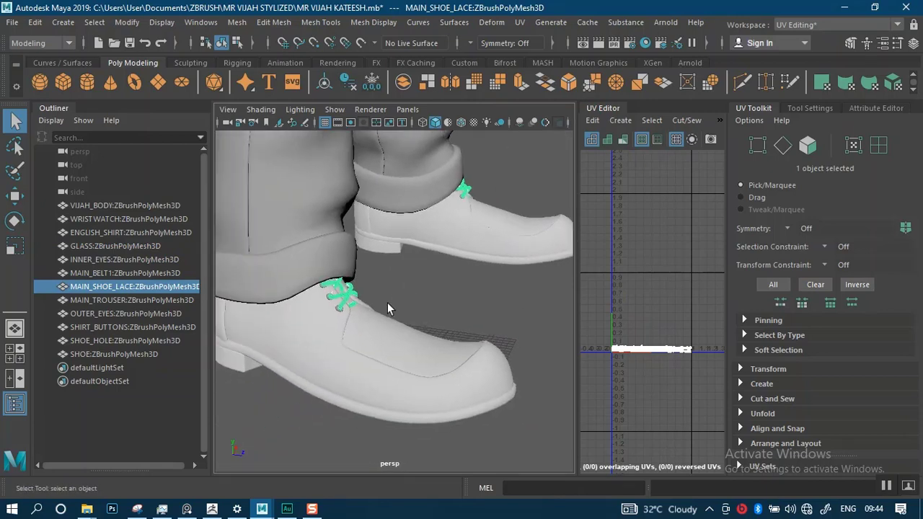
{"action": "left_click_drag", "start_coordinate": [387, 309], "coordinate": [396, 236], "text": "alt"}
Select the glasses on the character's face and isolate them in the viewport
{"action": "middle_click_drag", "start_coordinate": [393, 236], "coordinate": [386, 379], "text": "alt"}
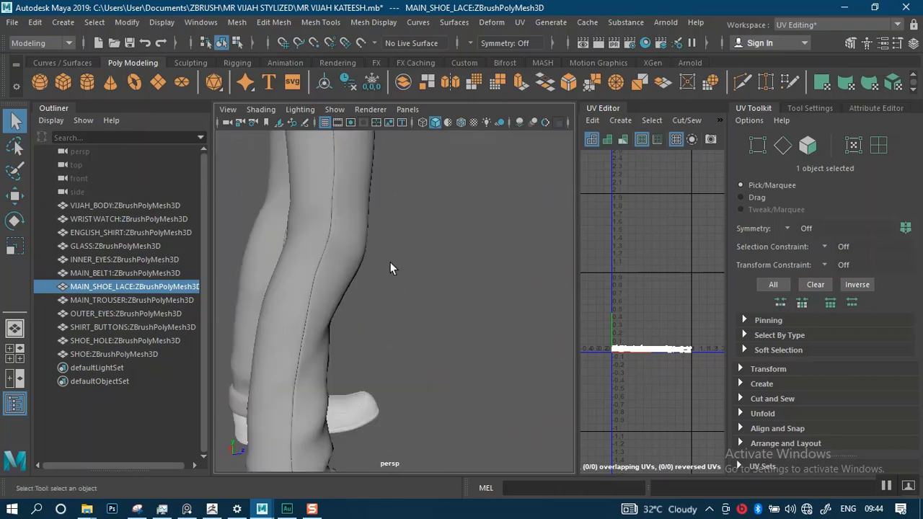
{"action": "middle_click_drag", "start_coordinate": [390, 268], "coordinate": [389, 336], "text": "alt"}
{"action": "left_click_drag", "start_coordinate": [389, 336], "coordinate": [381, 284], "text": "alt"}
{"action": "middle_click_drag", "start_coordinate": [381, 284], "coordinate": [356, 379], "text": "alt"}
{"action": "middle_click_drag", "start_coordinate": [364, 246], "coordinate": [385, 369], "text": "alt"}
{"action": "right_click_drag", "start_coordinate": [390, 312], "coordinate": [399, 225], "text": "alt"}
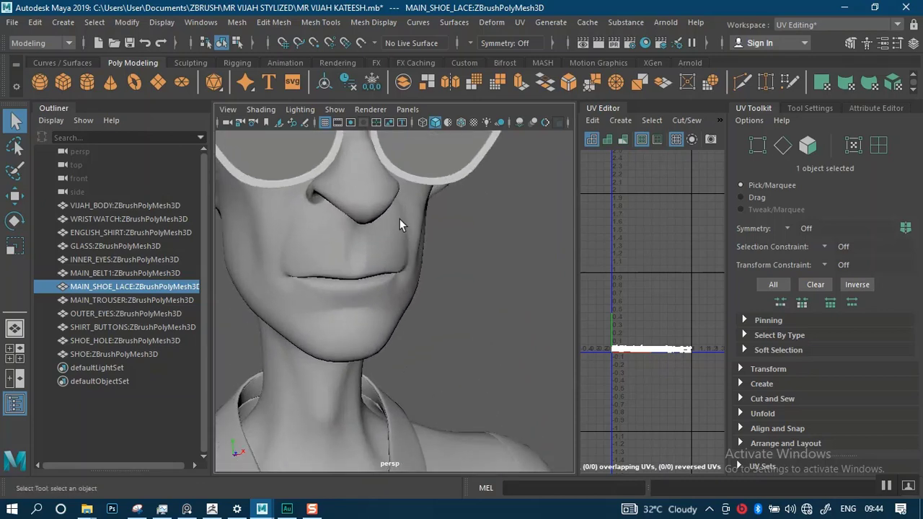
{"action": "left_click_drag", "start_coordinate": [400, 225], "coordinate": [462, 293], "text": "alt"}
{"action": "left_click", "coordinate": [427, 314]}
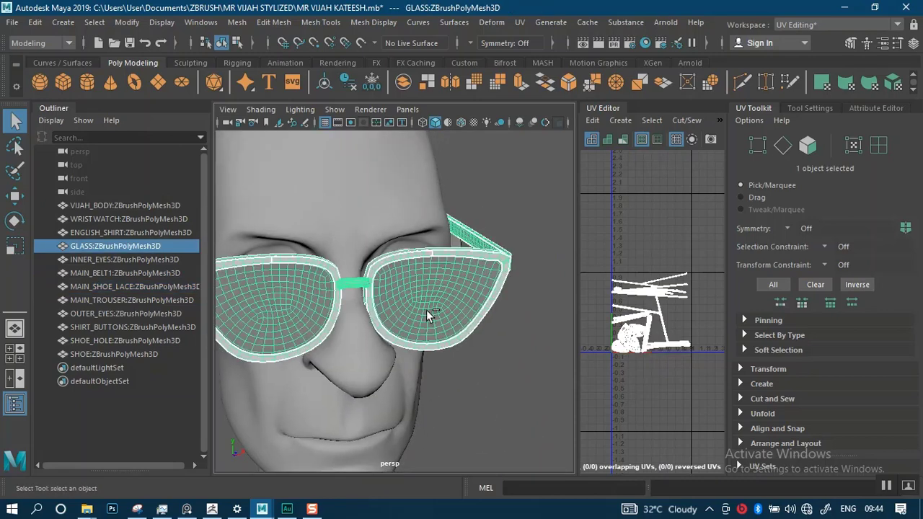
{"action": "key", "text": "ctrl+1"}
Deselect the isolated glasses and examine their lenses, frame and temple arms from the side
{"action": "left_click", "coordinate": [375, 384]}
{"action": "left_click_drag", "start_coordinate": [375, 384], "coordinate": [444, 323], "text": "alt"}
{"action": "middle_click_drag", "start_coordinate": [448, 301], "coordinate": [423, 293], "text": "alt"}
{"action": "right_click_drag", "start_coordinate": [423, 293], "coordinate": [409, 380], "text": "alt"}
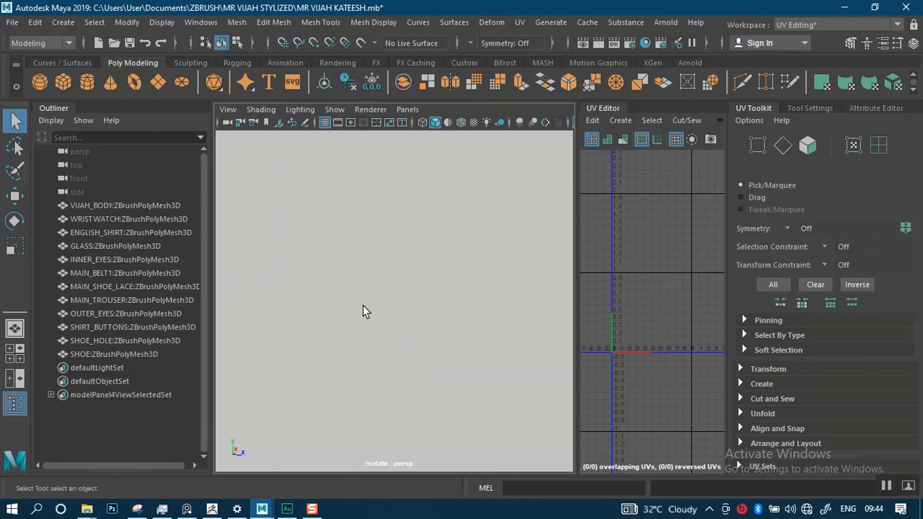
{"action": "right_click_drag", "start_coordinate": [366, 320], "coordinate": [281, 190], "text": "alt"}
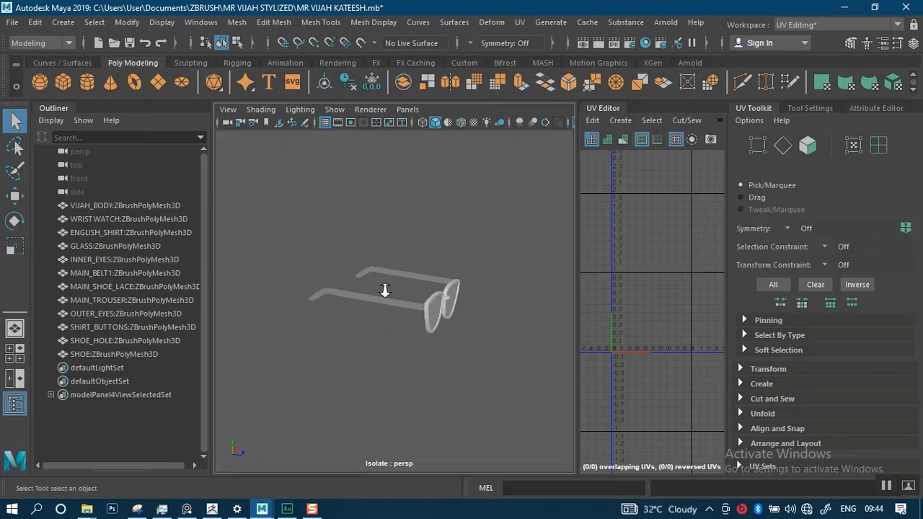
{"action": "right_click_drag", "start_coordinate": [383, 293], "coordinate": [385, 379], "text": "alt"}
{"action": "left_click_drag", "start_coordinate": [372, 333], "coordinate": [422, 283], "text": "alt"}
Enter face selection on the glasses and select all faces of both temple arms and both lenses
{"action": "right_click_drag", "start_coordinate": [391, 293], "coordinate": [402, 172]}
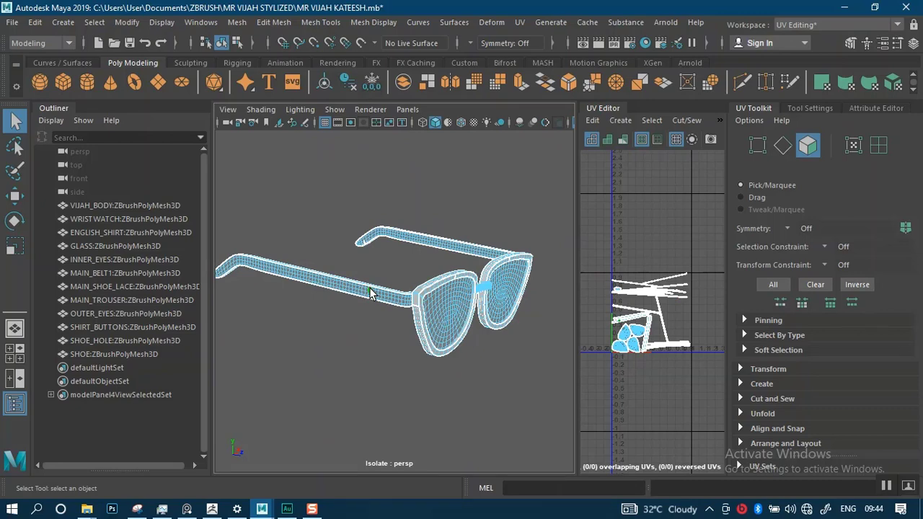
{"action": "left_click", "coordinate": [370, 293]}
{"action": "scroll", "coordinate": [433, 303], "scroll_direction": "up", "scroll_amount": 5}
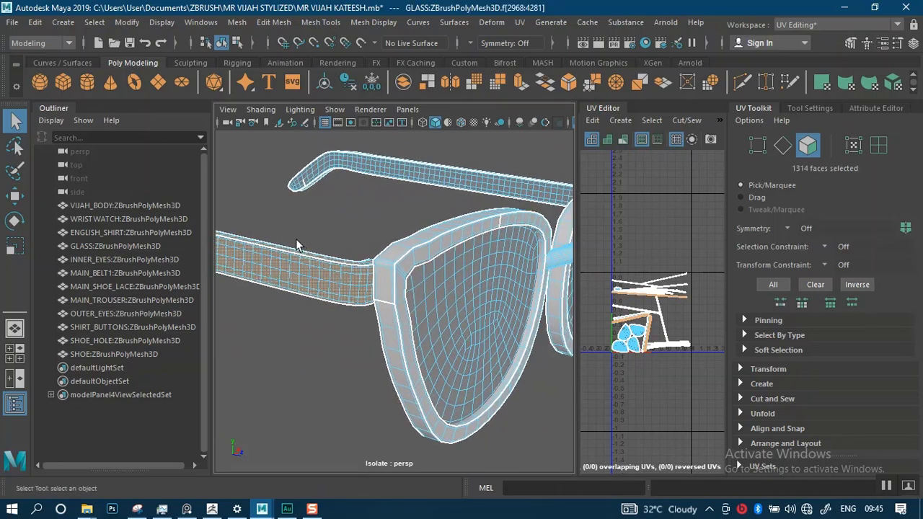
{"action": "double_click", "coordinate": [465, 324], "text": "shift"}
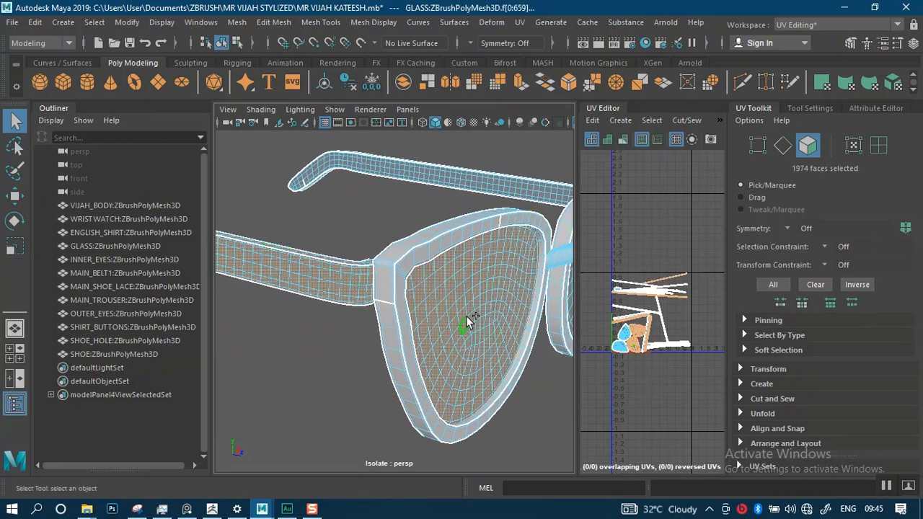
{"action": "left_click_drag", "start_coordinate": [465, 324], "coordinate": [380, 302], "text": "alt"}
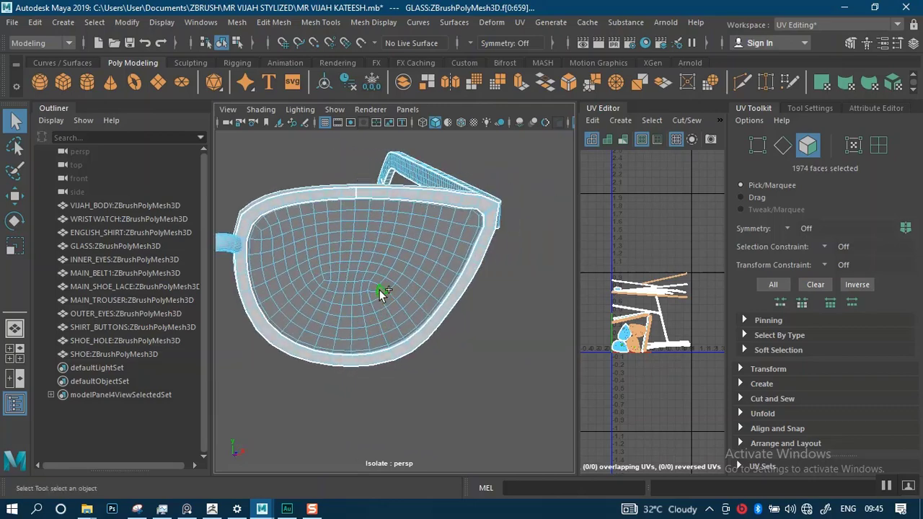
{"action": "double_click", "coordinate": [381, 291], "text": "shift"}
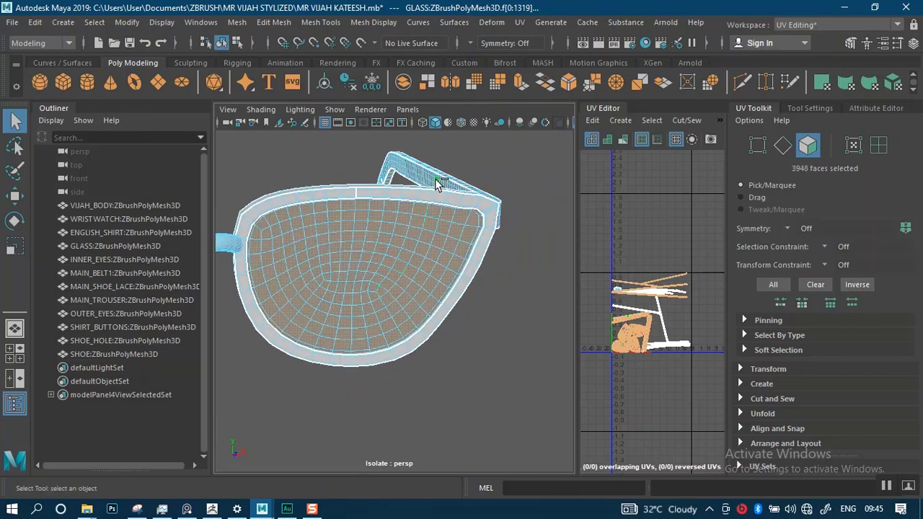
Reverse the normals of the selected temple arm and lens faces, and deselect them to check the lenses from the front
{"action": "left_click_drag", "start_coordinate": [436, 184], "coordinate": [411, 267], "text": "alt"}
{"action": "right_click_drag", "start_coordinate": [412, 267], "coordinate": [418, 238], "text": "alt"}
{"action": "left_click_drag", "start_coordinate": [447, 292], "coordinate": [394, 276], "text": "alt"}
{"action": "right_click_drag", "start_coordinate": [390, 200], "coordinate": [449, 233], "text": "shift"}
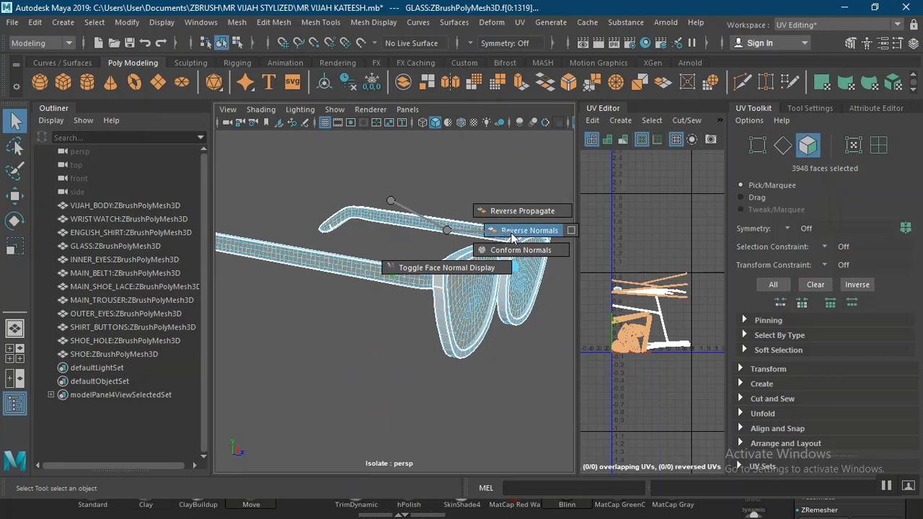
{"action": "right_click_drag", "start_coordinate": [519, 236], "coordinate": [518, 236], "text": "shift"}
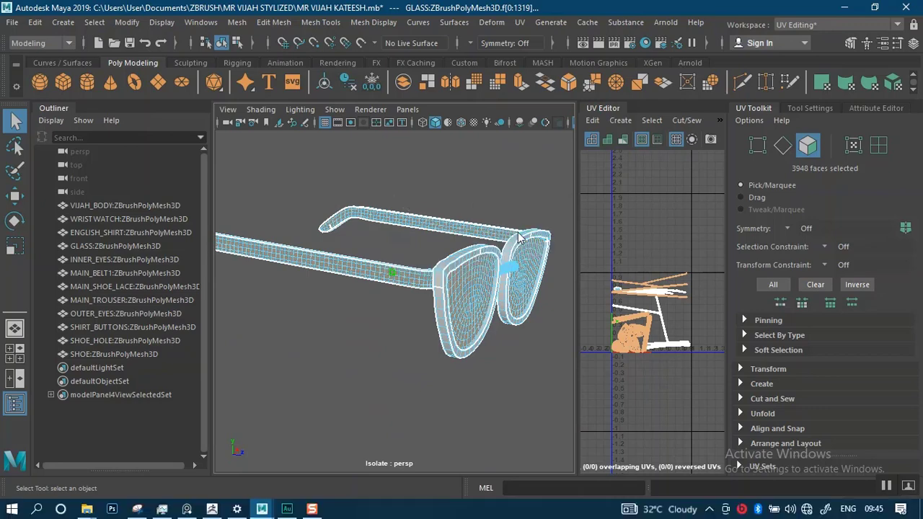
{"action": "left_click", "coordinate": [487, 164]}
{"action": "left_click_drag", "start_coordinate": [406, 362], "coordinate": [327, 301], "text": "alt"}
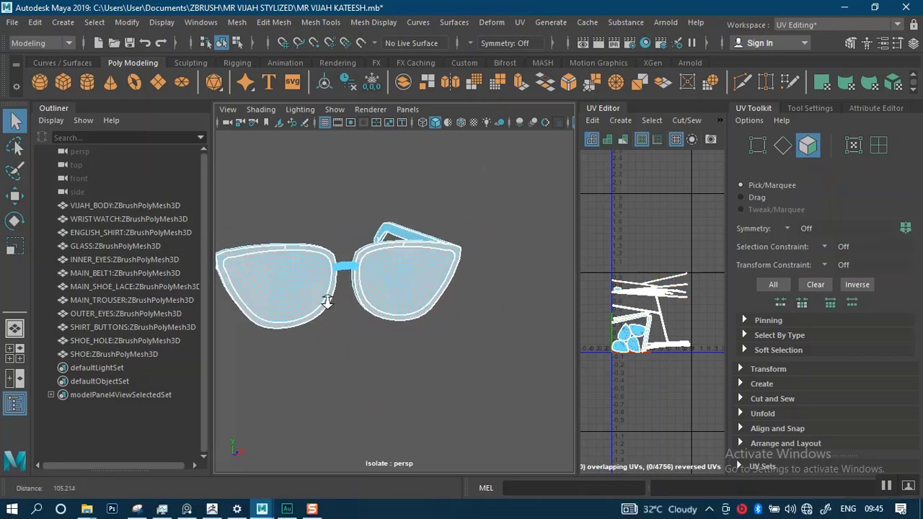
{"action": "right_click_drag", "start_coordinate": [327, 301], "coordinate": [343, 353], "text": "alt"}
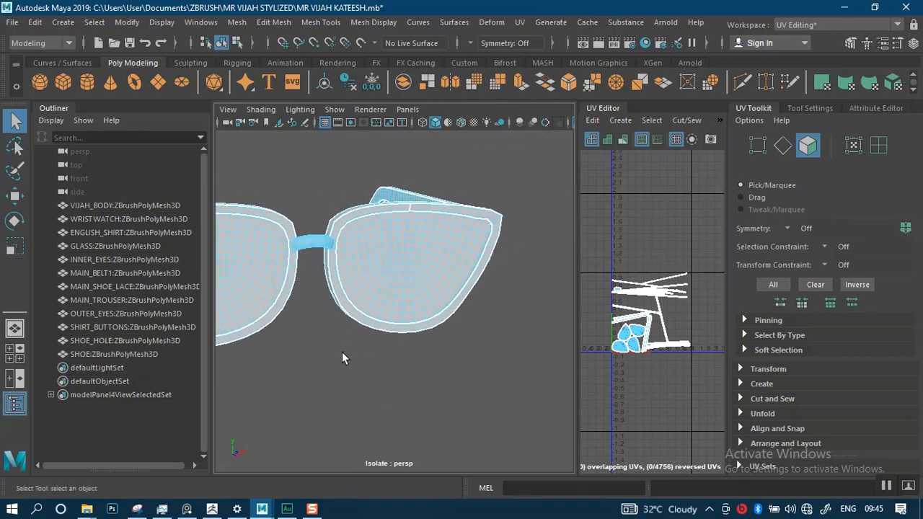
Return the glasses to object selection, deselect them, and turn off isolation to show the whole character
{"action": "left_click_drag", "start_coordinate": [359, 376], "coordinate": [556, 381], "text": "alt"}
{"action": "left_click_drag", "start_coordinate": [469, 372], "coordinate": [384, 312], "text": "alt"}
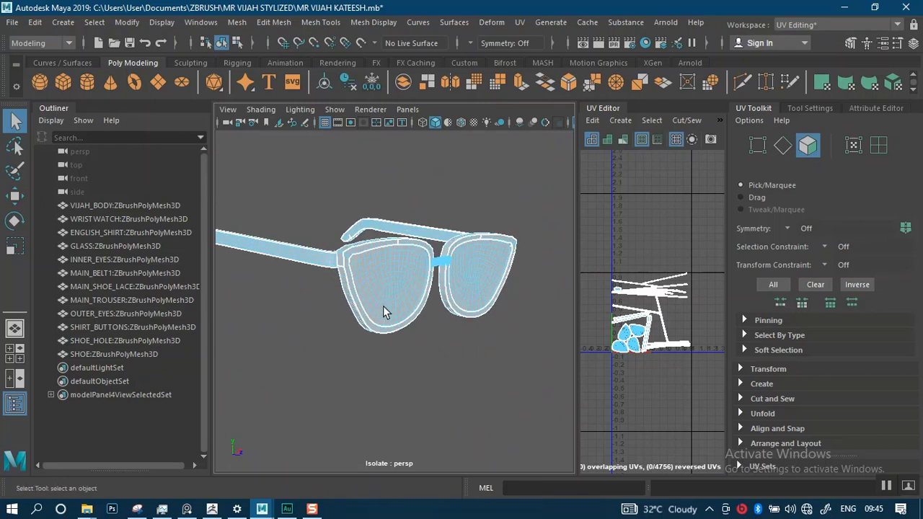
{"action": "right_click_drag", "start_coordinate": [367, 305], "coordinate": [421, 117]}
{"action": "left_click", "coordinate": [437, 378]}
{"action": "mouse_move", "coordinate": [437, 378]}
{"action": "left_mouse_down", "text": "alt"}
{"action": "mouse_move", "coordinate": [393, 391]}
{"action": "mouse_move", "coordinate": [375, 380]}
{"action": "mouse_move", "coordinate": [422, 383]}
{"action": "left_mouse_up", "text": "alt"}
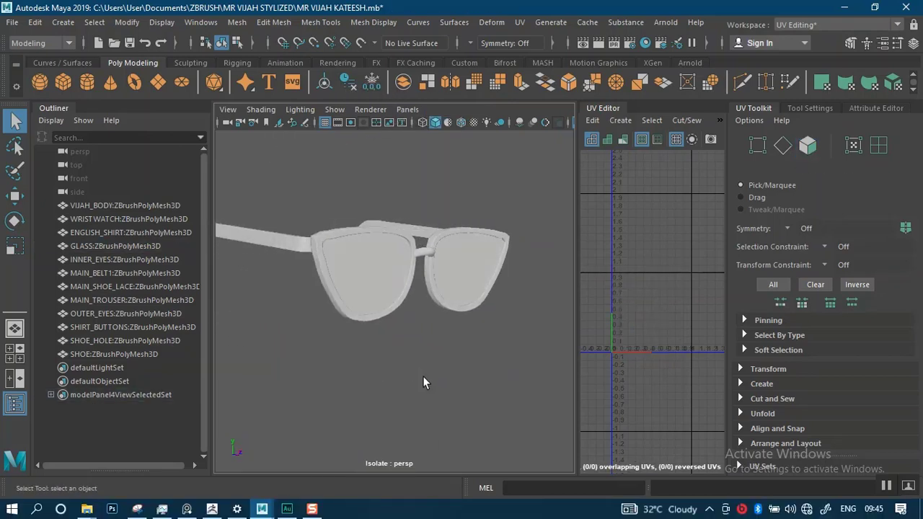
{"action": "key", "text": "ctrl+1"}
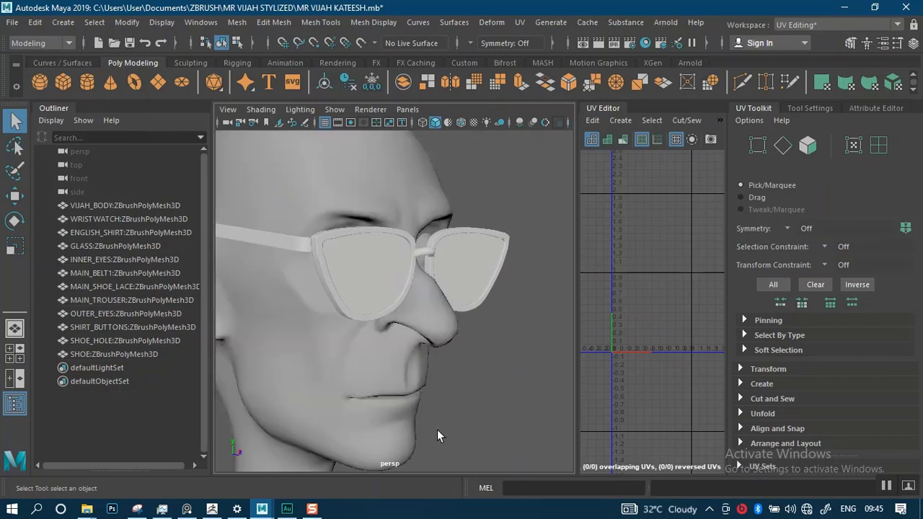
Select the glasses, isolate them for a brief check, and show the rest of the character again
{"action": "right_click_drag", "start_coordinate": [437, 429], "coordinate": [411, 290], "text": "alt"}
{"action": "left_click", "coordinate": [403, 283]}
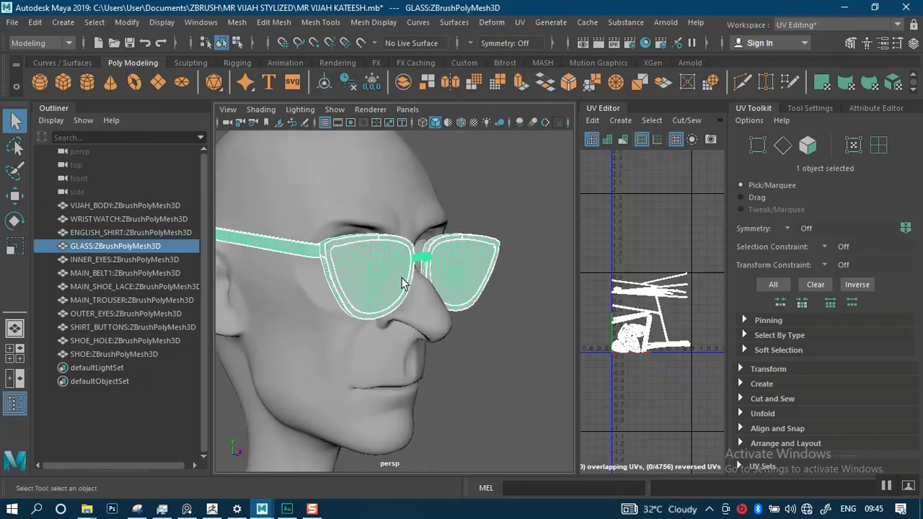
{"action": "key", "text": "ctrl+1"}
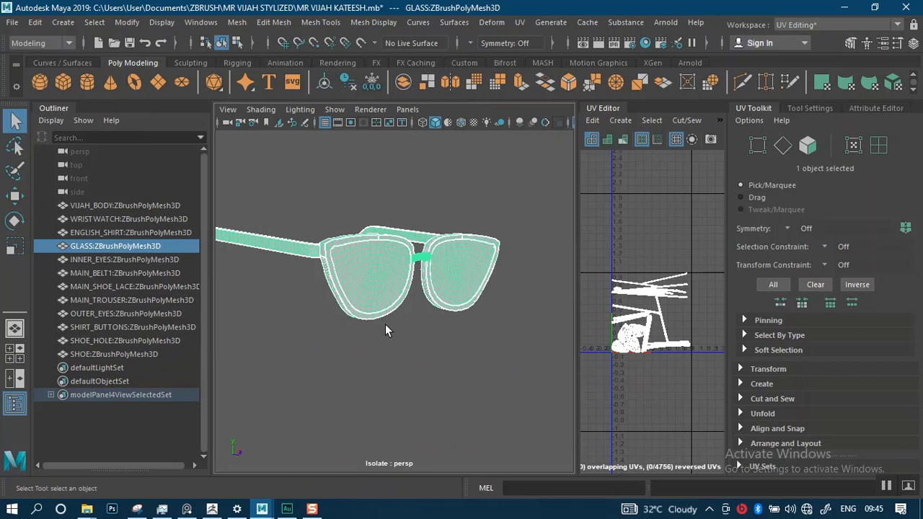
{"action": "key", "text": "ctrl+1"}
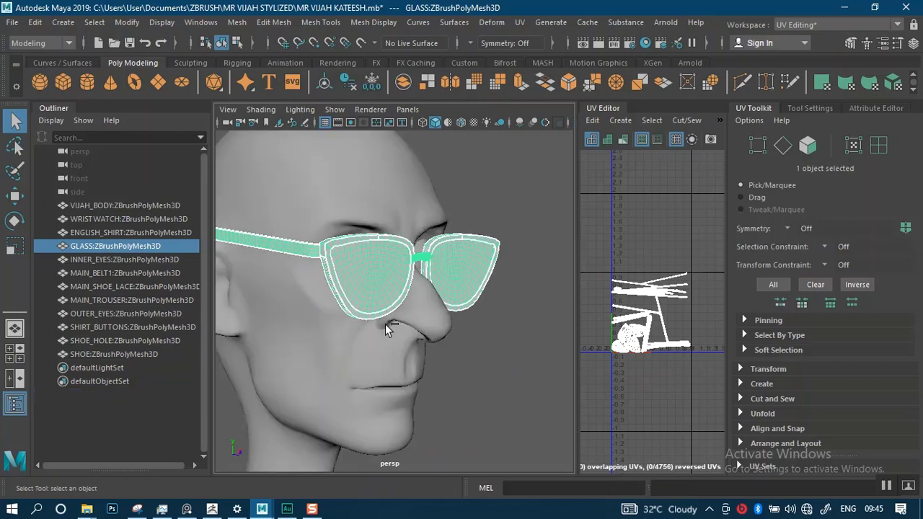
Isolate the character's body, deselect it to examine the bare face, and show all parts again
{"action": "left_click", "coordinate": [356, 359]}
{"action": "key", "text": "ctrl+1"}
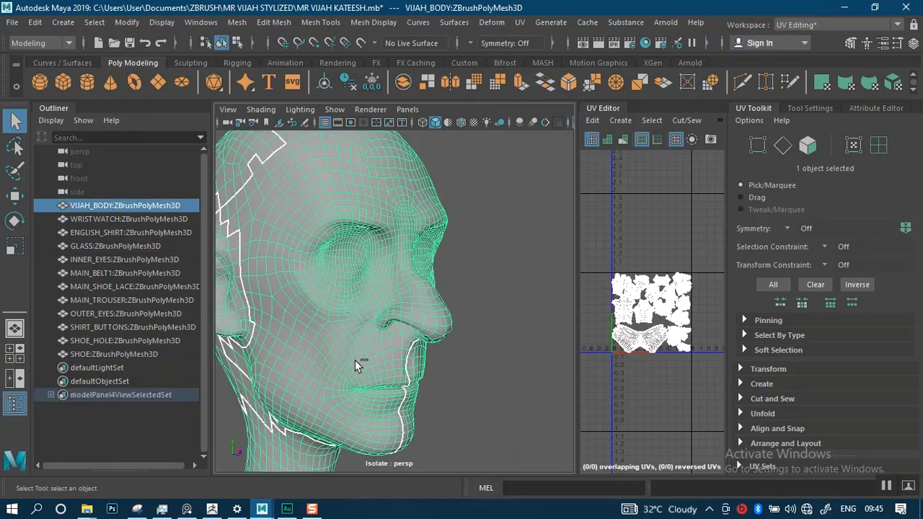
{"action": "left_click", "coordinate": [457, 349]}
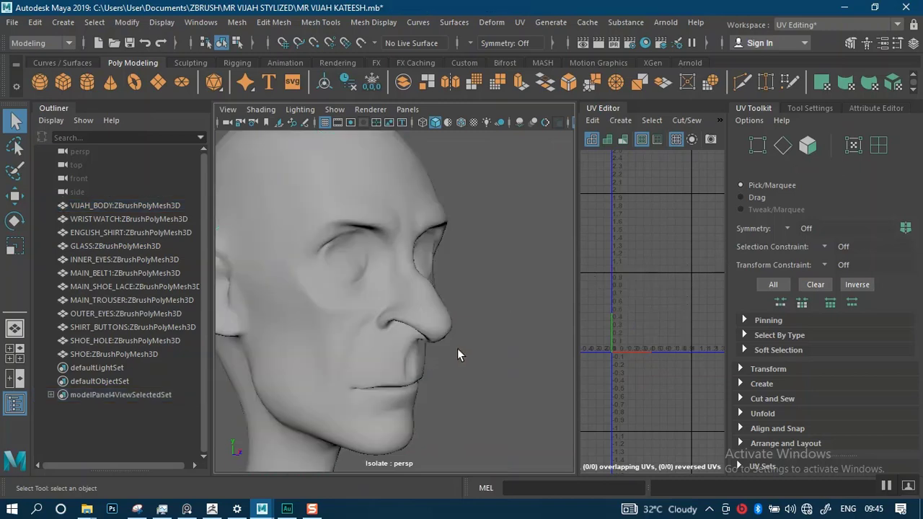
{"action": "mouse_move", "coordinate": [457, 348]}
{"action": "left_mouse_down", "text": "alt"}
{"action": "mouse_move", "coordinate": [402, 360]}
{"action": "mouse_move", "coordinate": [447, 351]}
{"action": "left_mouse_up", "text": "alt"}
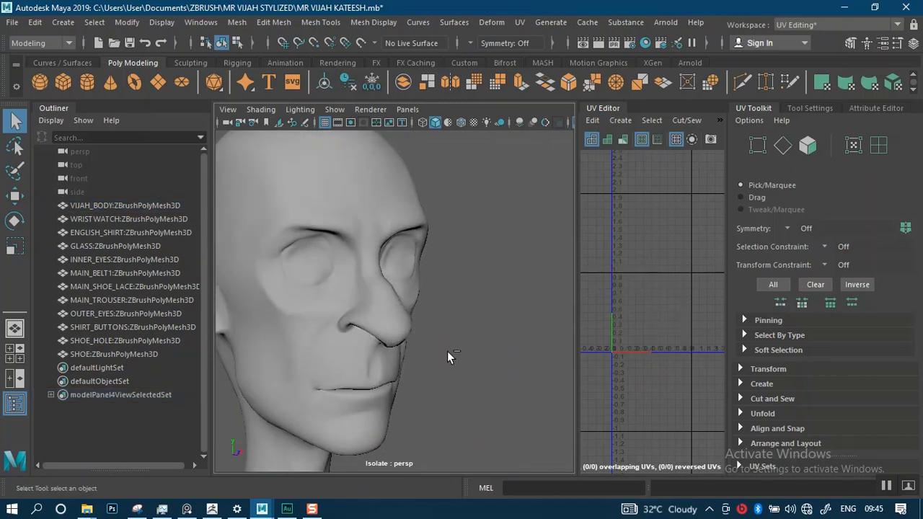
{"action": "key", "text": "ctrl+1"}
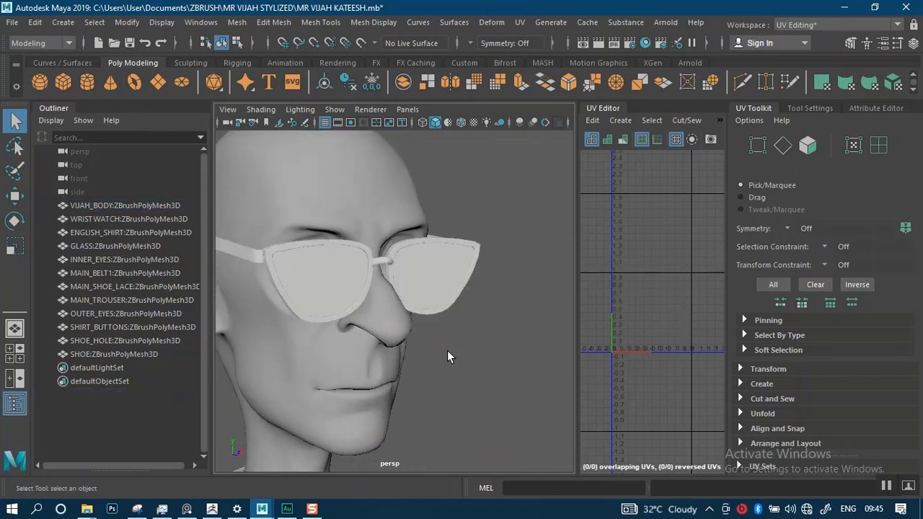
Hide the glasses and the outer eyes to examine the inner eyes up close
{"action": "left_click", "coordinate": [352, 299]}
{"action": "key", "text": "ctrl+h"}
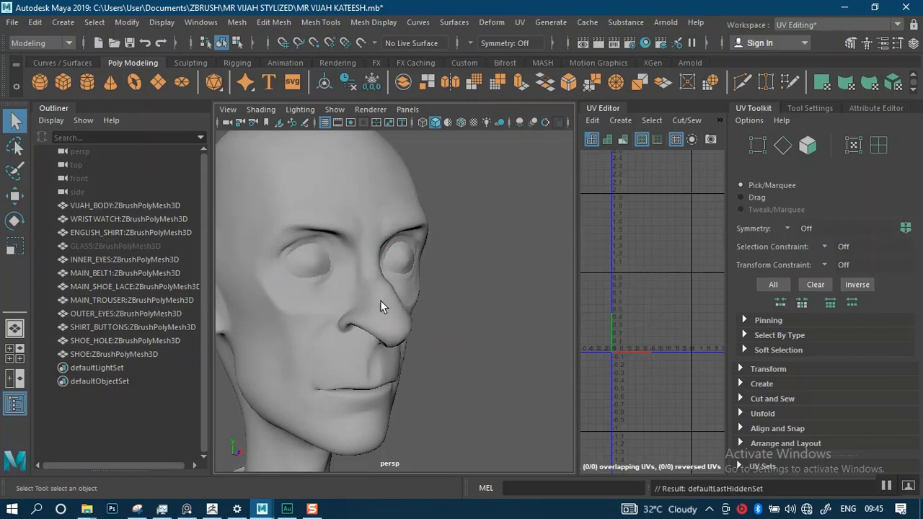
{"action": "right_click_drag", "start_coordinate": [424, 324], "coordinate": [459, 358], "text": "alt"}
{"action": "middle_click_drag", "start_coordinate": [459, 358], "coordinate": [519, 404], "text": "alt"}
{"action": "left_click", "coordinate": [336, 256]}
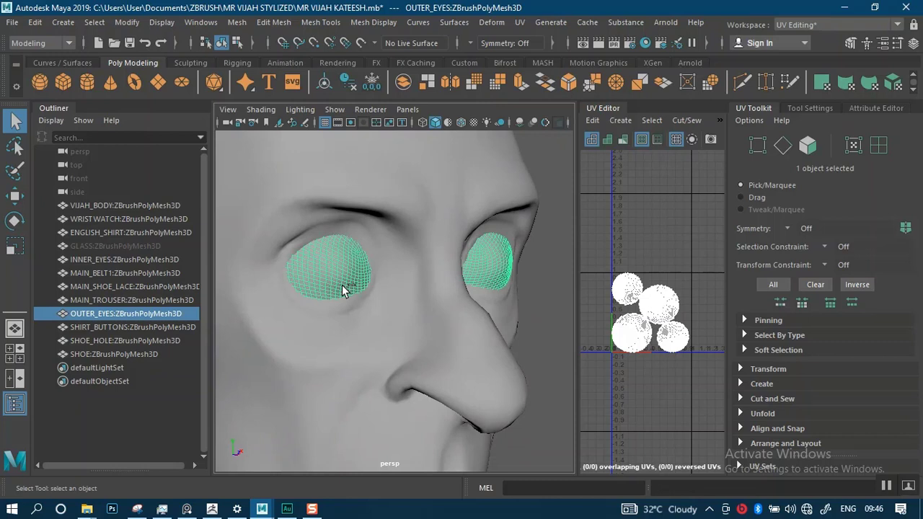
{"action": "key", "text": "ctrl+h"}
{"action": "left_click_drag", "start_coordinate": [348, 281], "coordinate": [354, 309], "text": "alt"}
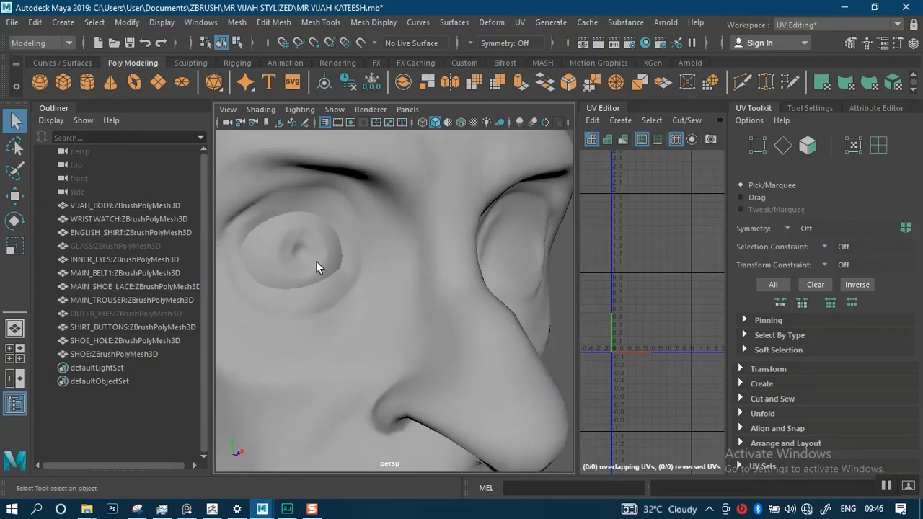
Undo the hiding of the outer eyes and unhide the glasses
{"action": "key", "text": "ctrl+z"}
{"action": "key", "text": "ctrl+z"}
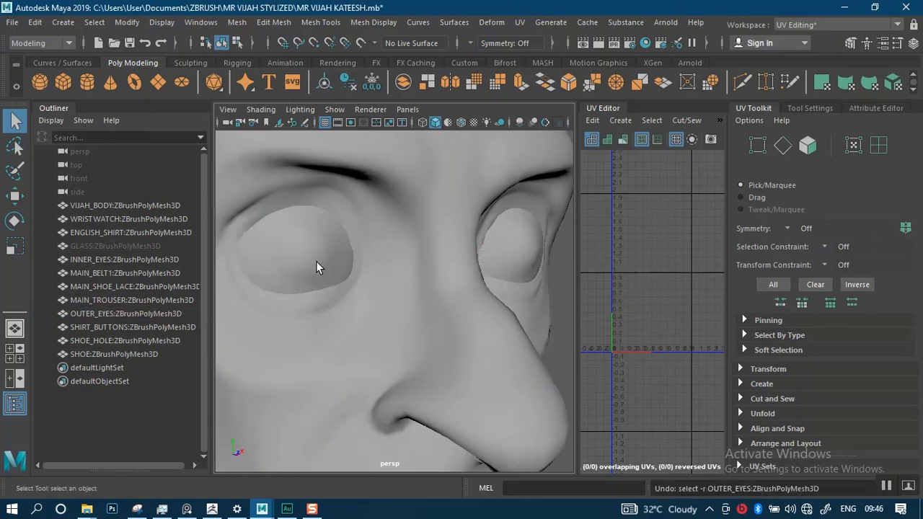
{"action": "right_click_drag", "start_coordinate": [351, 313], "coordinate": [320, 248], "text": "alt"}
{"action": "middle_click_drag", "start_coordinate": [354, 346], "coordinate": [399, 186], "text": "alt"}
{"action": "right_click_drag", "start_coordinate": [376, 333], "coordinate": [365, 323], "text": "alt"}
{"action": "middle_click_drag", "start_coordinate": [364, 322], "coordinate": [375, 198], "text": "alt"}
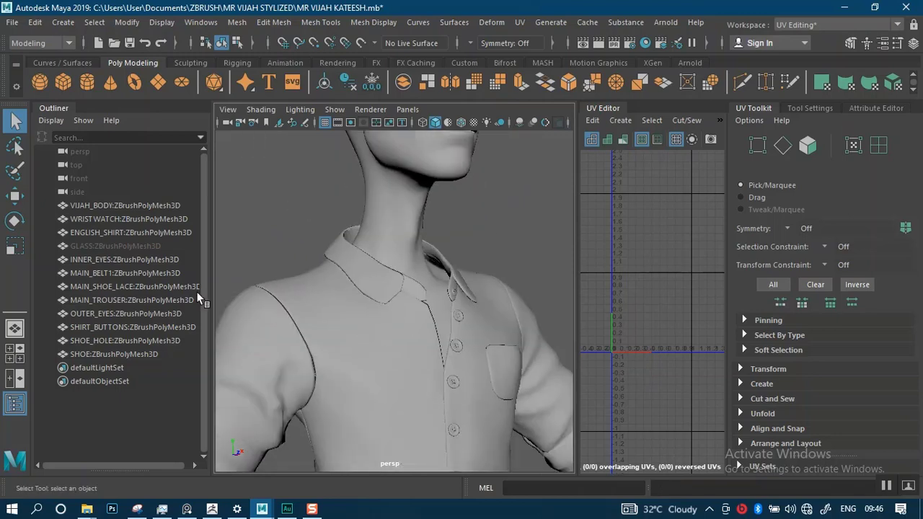
{"action": "left_click", "coordinate": [154, 246]}
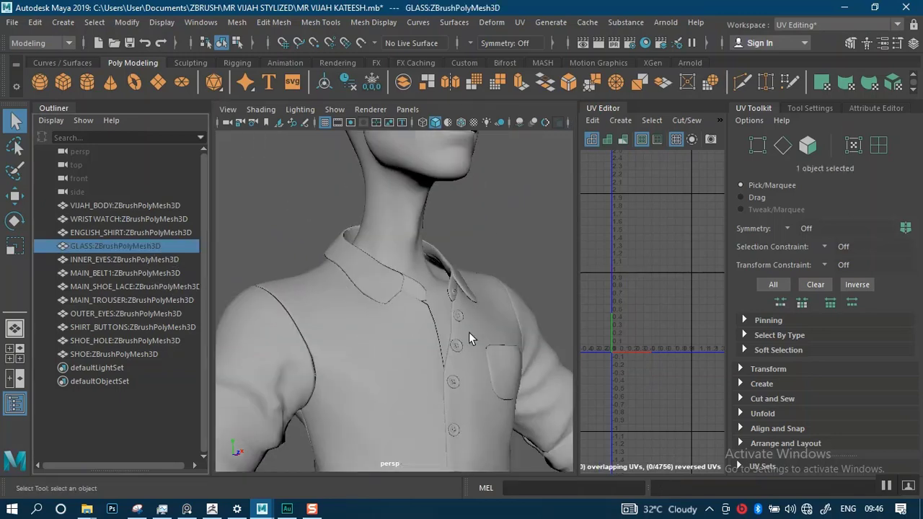
{"action": "middle_click_drag", "start_coordinate": [469, 331], "coordinate": [447, 418], "text": "alt"}
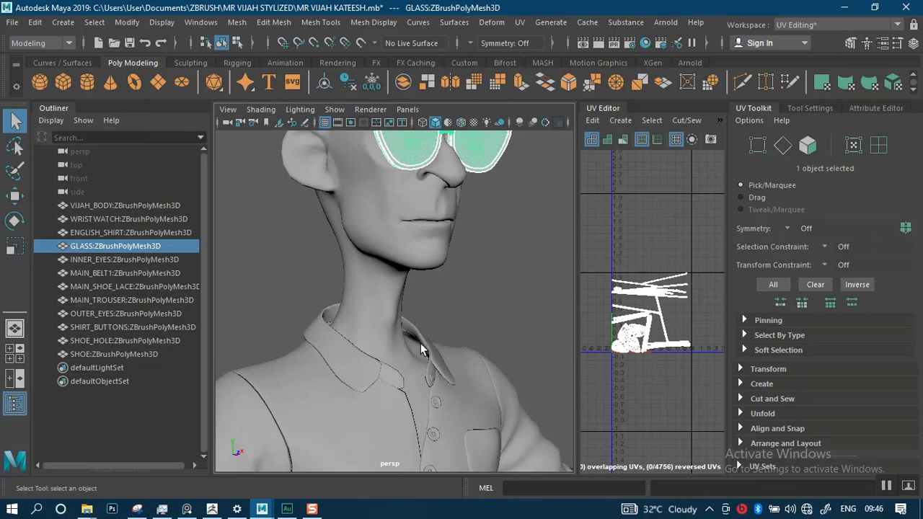
Examine the character's shirt, belt and trousers down to the trouser cuffs, shoes and laces
{"action": "middle_click_drag", "start_coordinate": [419, 346], "coordinate": [411, 209], "text": "alt"}
{"action": "right_click_drag", "start_coordinate": [425, 296], "coordinate": [378, 317], "text": "alt"}
{"action": "middle_click_drag", "start_coordinate": [382, 325], "coordinate": [403, 218], "text": "alt"}
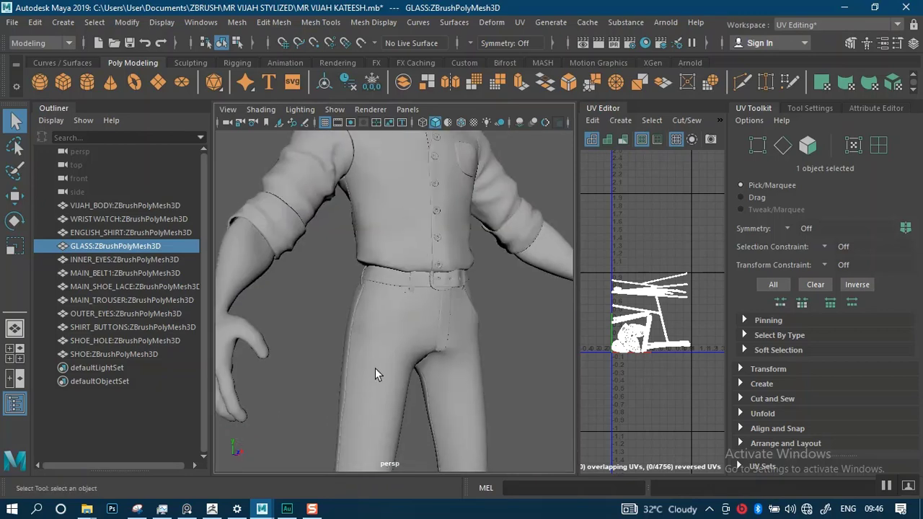
{"action": "right_click_drag", "start_coordinate": [386, 312], "coordinate": [410, 365], "text": "alt"}
{"action": "middle_click_drag", "start_coordinate": [410, 364], "coordinate": [430, 244], "text": "alt"}
{"action": "right_click_drag", "start_coordinate": [431, 244], "coordinate": [382, 261], "text": "alt"}
{"action": "middle_click_drag", "start_coordinate": [400, 288], "coordinate": [394, 213], "text": "alt"}
{"action": "middle_click_drag", "start_coordinate": [392, 353], "coordinate": [414, 197], "text": "alt"}
{"action": "right_click_drag", "start_coordinate": [390, 289], "coordinate": [415, 365], "text": "alt"}
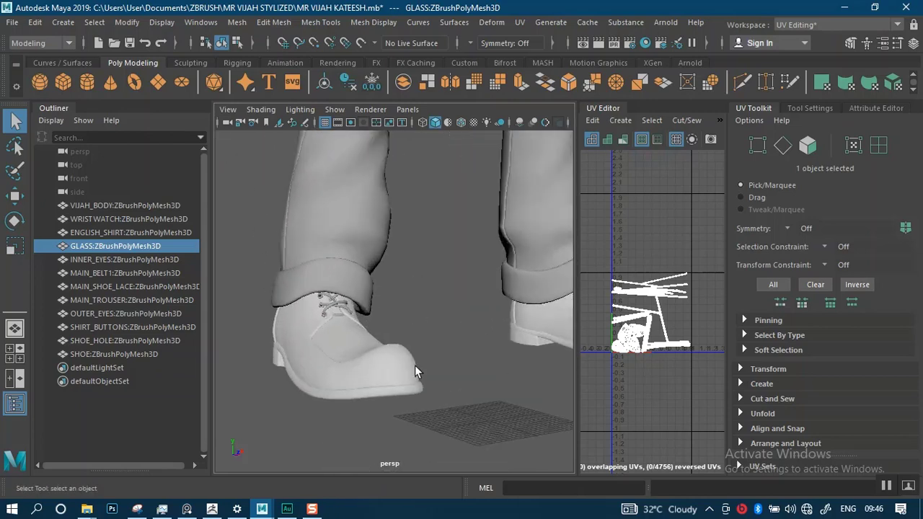
{"action": "left_click_drag", "start_coordinate": [414, 365], "coordinate": [341, 346], "text": "alt"}
{"action": "right_click_drag", "start_coordinate": [341, 346], "coordinate": [388, 428], "text": "alt"}
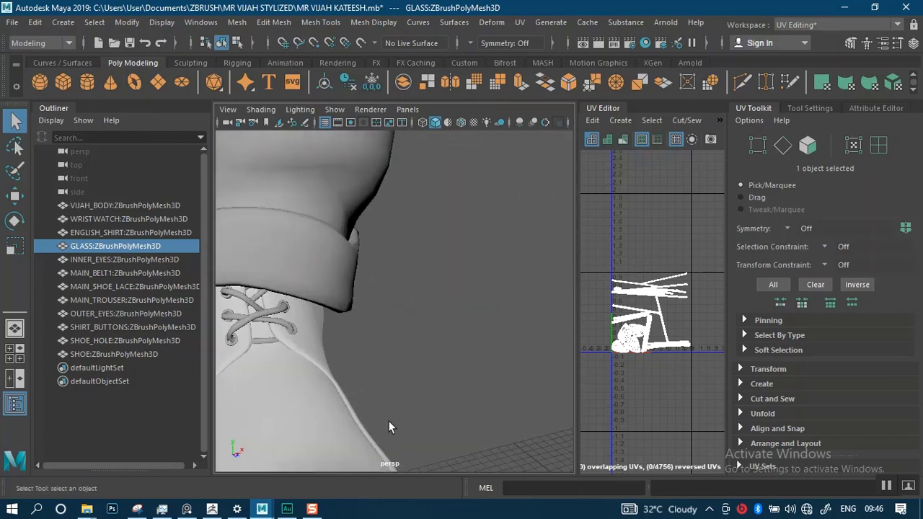
Select the shoelaces, isolate them in the viewport, and deselect them
{"action": "left_click", "coordinate": [256, 325]}
{"action": "right_click_drag", "start_coordinate": [391, 326], "coordinate": [478, 412], "text": "alt"}
{"action": "left_click_drag", "start_coordinate": [478, 412], "coordinate": [512, 275], "text": "alt"}
{"action": "left_click", "coordinate": [447, 294]}
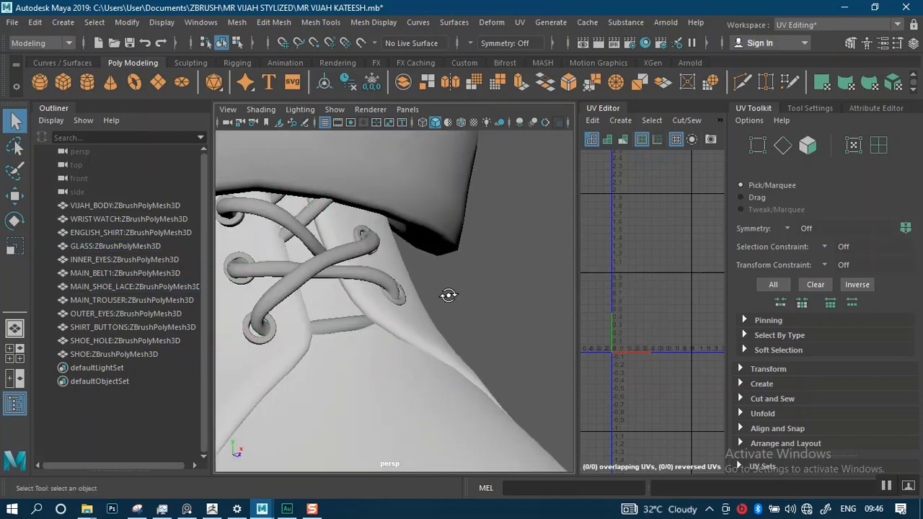
{"action": "left_click_drag", "start_coordinate": [447, 295], "coordinate": [349, 303], "text": "alt"}
{"action": "left_click", "coordinate": [346, 280]}
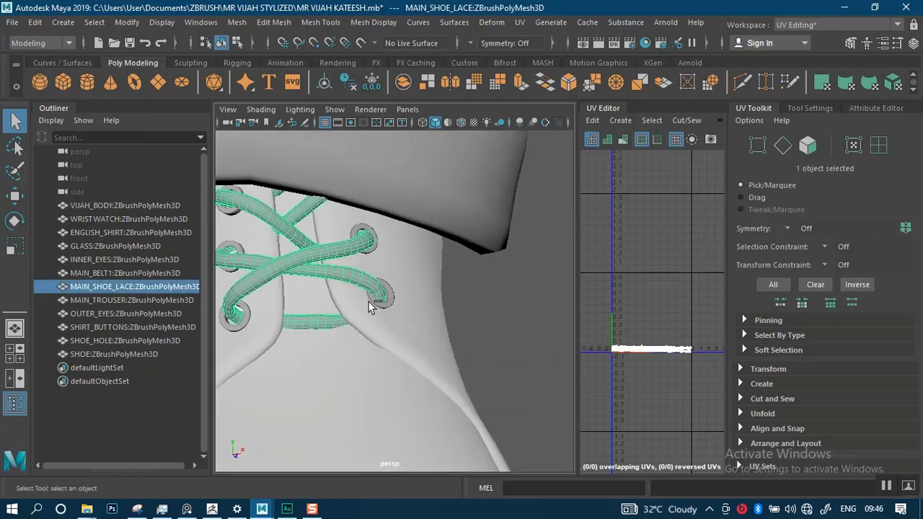
{"action": "key", "text": "ctrl+1"}
{"action": "left_click_drag", "start_coordinate": [467, 294], "coordinate": [559, 321], "text": "alt"}
{"action": "left_click", "coordinate": [474, 314]}
Examine the isolated shoelaces up close and bring the other parts of the character back
{"action": "right_click_drag", "start_coordinate": [418, 324], "coordinate": [443, 409], "text": "alt"}
{"action": "left_click_drag", "start_coordinate": [381, 334], "coordinate": [403, 322], "text": "alt"}
{"action": "right_click_drag", "start_coordinate": [402, 323], "coordinate": [450, 417], "text": "alt"}
{"action": "middle_click_drag", "start_coordinate": [448, 372], "coordinate": [445, 342], "text": "alt"}
{"action": "right_click_drag", "start_coordinate": [444, 341], "coordinate": [397, 288], "text": "alt"}
{"action": "left_click_drag", "start_coordinate": [397, 289], "coordinate": [411, 313], "text": "alt"}
{"action": "right_click_drag", "start_coordinate": [411, 313], "coordinate": [374, 298], "text": "alt"}
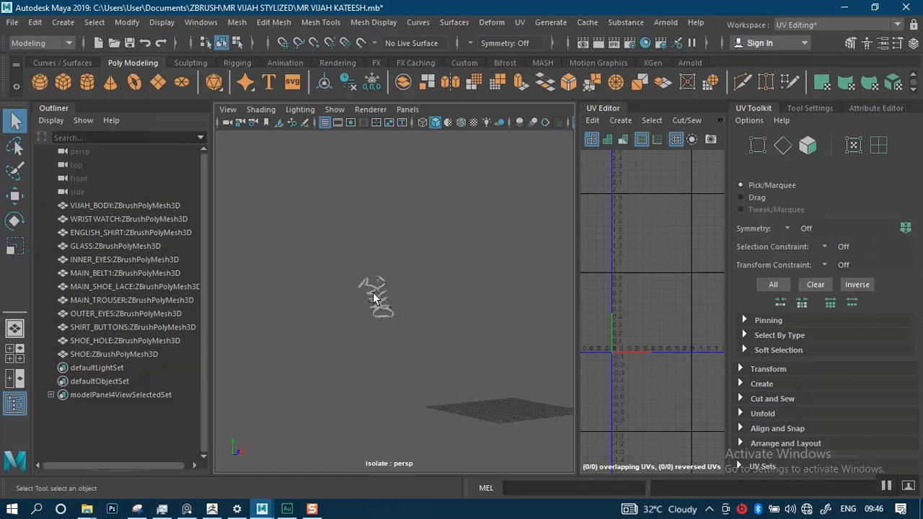
{"action": "left_click_drag", "start_coordinate": [374, 298], "coordinate": [340, 269], "text": "alt"}
{"action": "key", "text": "ctrl+1"}
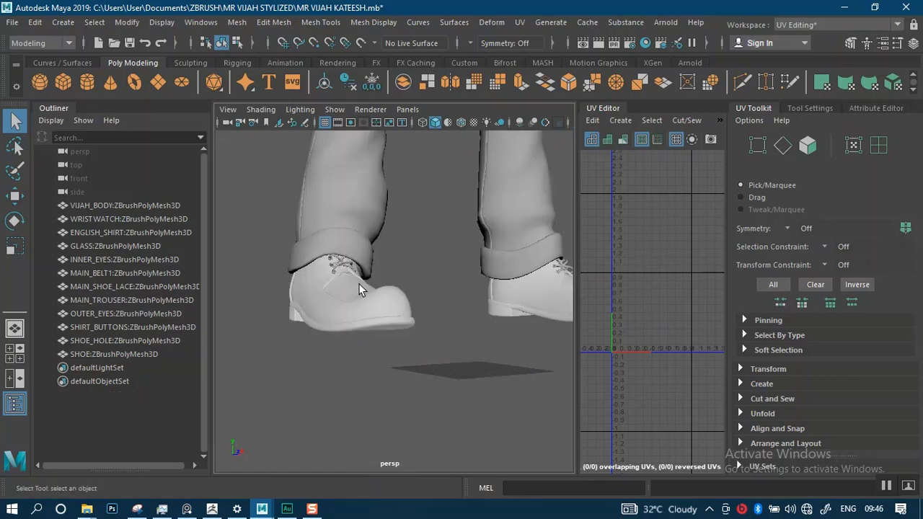
Select the lace eyelets of the shoes and isolate them in the viewport
{"action": "scroll", "coordinate": [358, 284], "scroll_direction": "up", "scroll_amount": 7}
{"action": "left_click_drag", "start_coordinate": [348, 315], "coordinate": [343, 327], "text": "alt"}
{"action": "middle_click_drag", "start_coordinate": [343, 327], "coordinate": [475, 241], "text": "alt"}
{"action": "scroll", "coordinate": [491, 208], "scroll_direction": "up", "scroll_amount": 3}
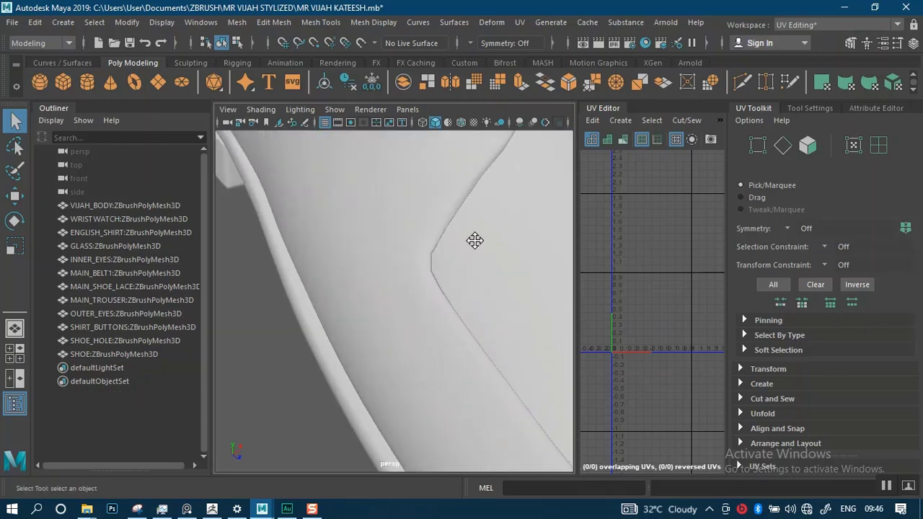
{"action": "scroll", "coordinate": [432, 281], "scroll_direction": "down", "scroll_amount": 3}
{"action": "left_click", "coordinate": [401, 280]}
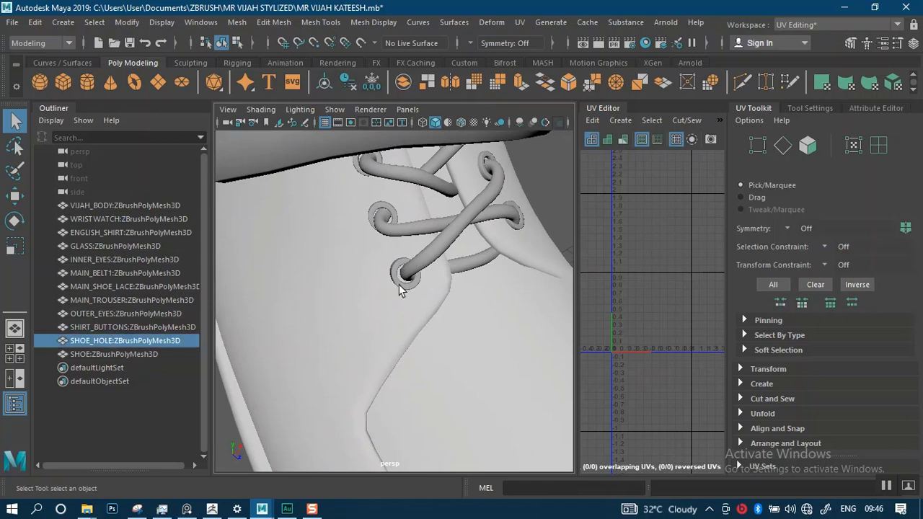
{"action": "key", "text": "ctrl+1"}
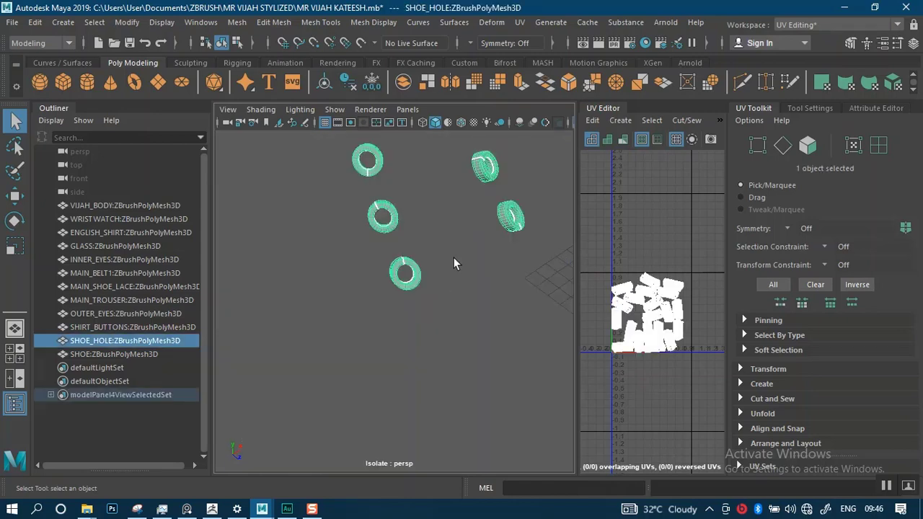
Examine the isolated eyelets up close and show the whole character again
{"action": "right_click_drag", "start_coordinate": [454, 264], "coordinate": [511, 418], "text": "alt"}
{"action": "middle_click_drag", "start_coordinate": [525, 180], "coordinate": [392, 373], "text": "alt"}
{"action": "right_click_drag", "start_coordinate": [455, 281], "coordinate": [471, 315], "text": "alt"}
{"action": "middle_click_drag", "start_coordinate": [471, 315], "coordinate": [468, 297], "text": "alt"}
{"action": "right_click_drag", "start_coordinate": [345, 265], "coordinate": [387, 199], "text": "alt"}
{"action": "key", "text": "ctrl+1"}
Examine the character from the shoes up to the arm and inspect the wristwatch up close
{"action": "right_click_drag", "start_coordinate": [412, 276], "coordinate": [404, 242], "text": "alt"}
{"action": "middle_click_drag", "start_coordinate": [448, 189], "coordinate": [397, 313], "text": "alt"}
{"action": "middle_click_drag", "start_coordinate": [401, 165], "coordinate": [411, 317], "text": "alt"}
{"action": "left_click_drag", "start_coordinate": [412, 317], "coordinate": [368, 296], "text": "alt"}
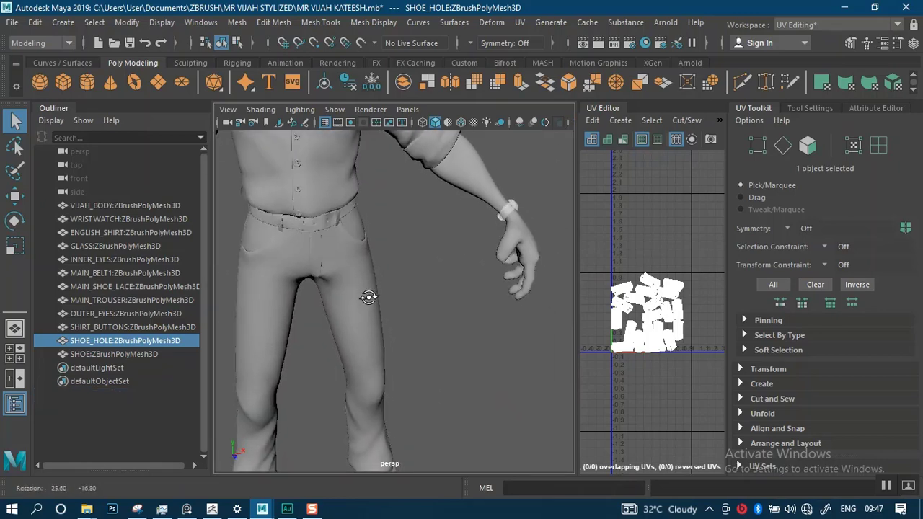
{"action": "middle_click_drag", "start_coordinate": [366, 266], "coordinate": [420, 309], "text": "alt"}
{"action": "right_click_drag", "start_coordinate": [423, 338], "coordinate": [433, 292], "text": "alt"}
{"action": "middle_click_drag", "start_coordinate": [433, 292], "coordinate": [490, 305], "text": "alt"}
{"action": "right_click_drag", "start_coordinate": [490, 305], "coordinate": [359, 281], "text": "alt"}
{"action": "middle_click_drag", "start_coordinate": [346, 230], "coordinate": [305, 252], "text": "alt"}
{"action": "left_click_drag", "start_coordinate": [305, 251], "coordinate": [445, 241], "text": "alt"}
{"action": "middle_click_drag", "start_coordinate": [445, 240], "coordinate": [330, 218], "text": "alt"}
{"action": "right_click_drag", "start_coordinate": [331, 217], "coordinate": [462, 354], "text": "alt"}
{"action": "middle_click_drag", "start_coordinate": [463, 354], "coordinate": [346, 242], "text": "alt"}
{"action": "mouse_move", "coordinate": [416, 299]}
{"action": "right_mouse_down", "text": "alt"}
{"action": "mouse_move", "coordinate": [430, 314]}
{"action": "mouse_move", "coordinate": [429, 303]}
{"action": "right_mouse_up", "text": "alt"}
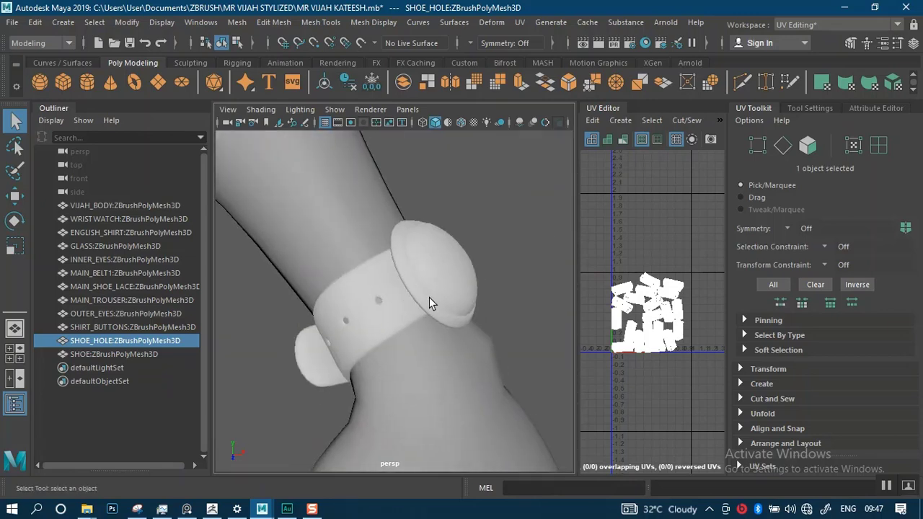
Select all faces of the wristwatch's domed glass and hide them to examine the dial and hands
{"action": "left_click", "coordinate": [438, 284]}
{"action": "scroll", "coordinate": [457, 313], "scroll_direction": "up", "scroll_amount": 4}
{"action": "right_click_drag", "start_coordinate": [489, 250], "coordinate": [488, 170]}
{"action": "double_click", "coordinate": [482, 223]}
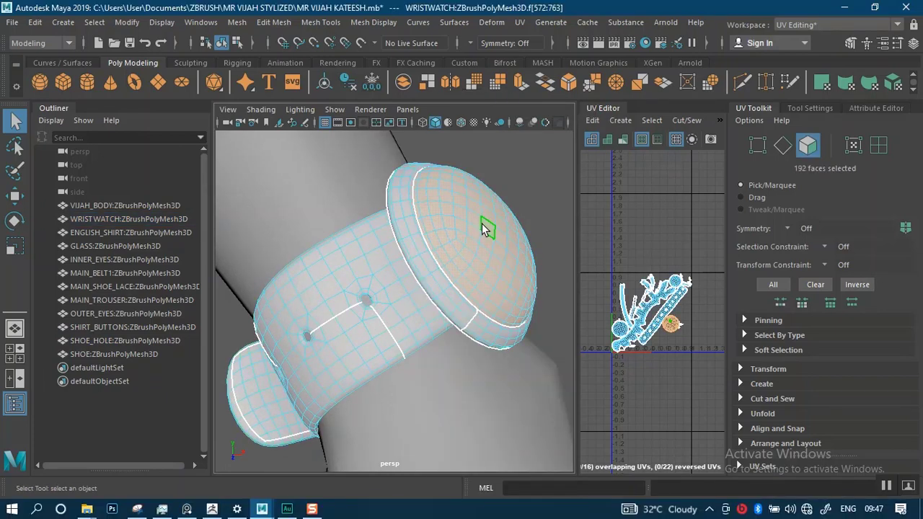
{"action": "key", "text": "ctrl+h"}
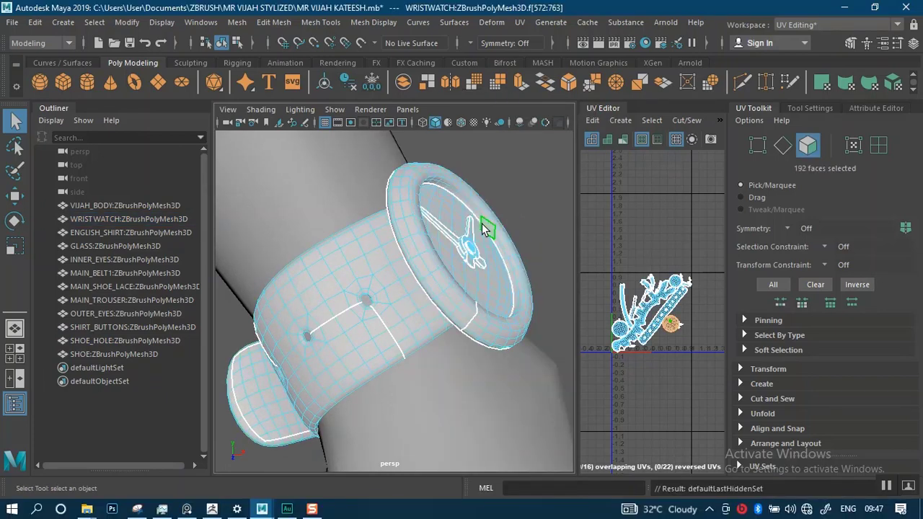
{"action": "middle_click_drag", "start_coordinate": [512, 222], "coordinate": [542, 186], "text": "alt"}
{"action": "right_click_drag", "start_coordinate": [541, 185], "coordinate": [478, 246], "text": "alt"}
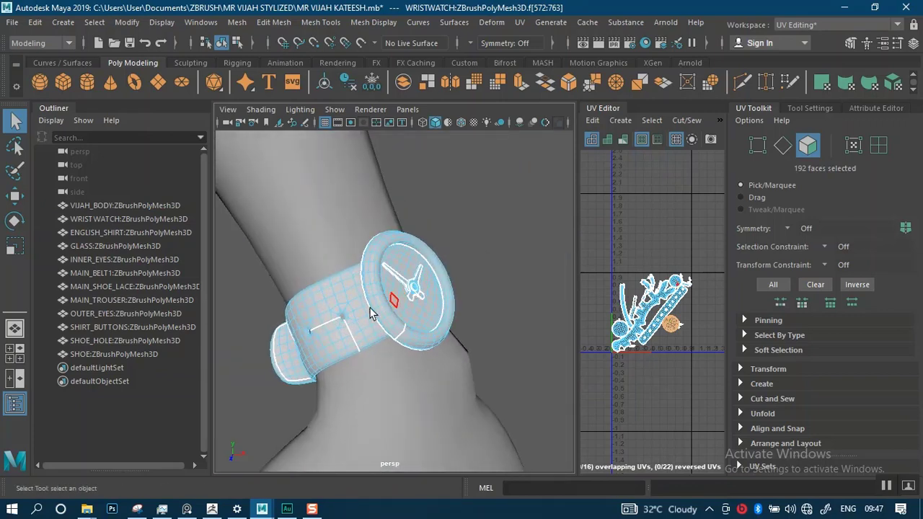
Undo the hiding of the wristwatch's domed glass and deselect its faces
{"action": "right_click_drag", "start_coordinate": [349, 295], "coordinate": [388, 303], "text": "alt"}
{"action": "right_click_drag", "start_coordinate": [441, 264], "coordinate": [500, 206]}
{"action": "key", "text": "ctrl+z"}
{"action": "key", "text": "ctrl+z"}
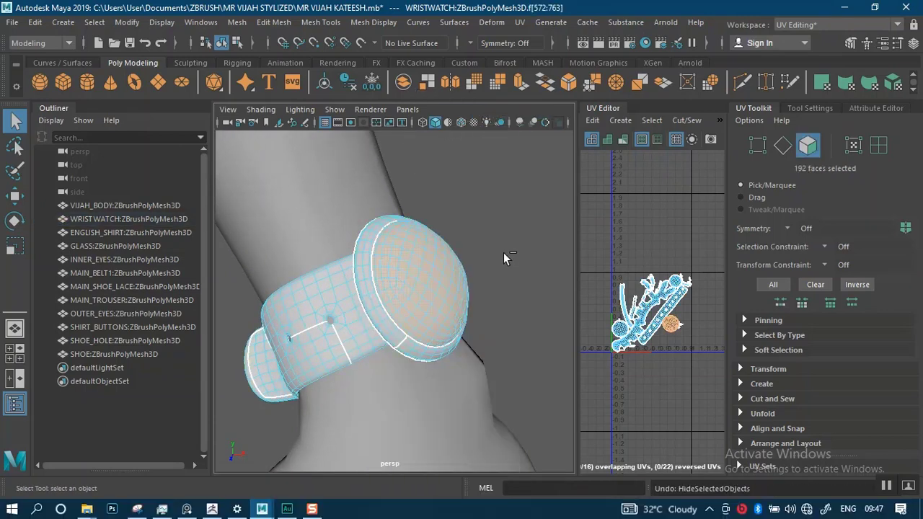
{"action": "left_click", "coordinate": [510, 252]}
Select the VIJAH_BODY mesh and examine its topology around the watch hand and forearm
{"action": "right_click_drag", "start_coordinate": [473, 300], "coordinate": [374, 271], "text": "alt"}
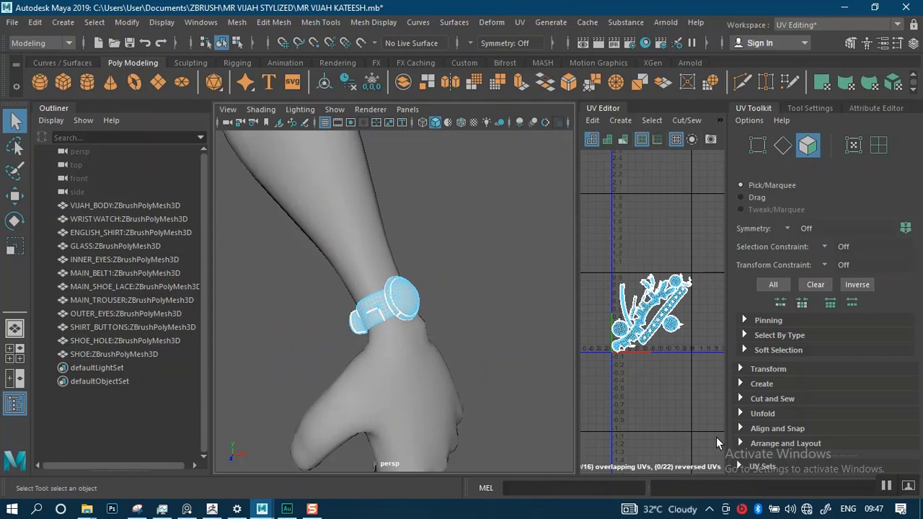
{"action": "left_click_drag", "start_coordinate": [484, 324], "coordinate": [428, 288], "text": "alt"}
{"action": "middle_click_drag", "start_coordinate": [428, 288], "coordinate": [346, 340], "text": "alt"}
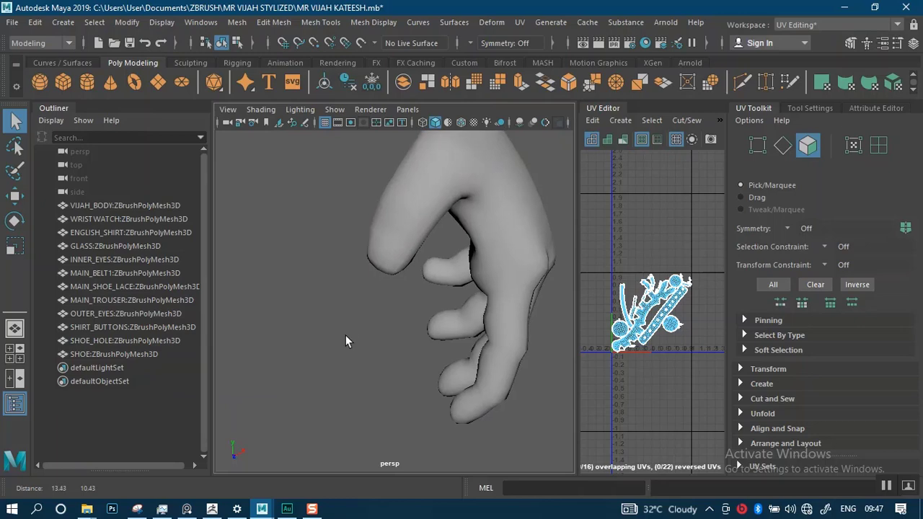
{"action": "left_click", "coordinate": [535, 327]}
{"action": "right_click_drag", "start_coordinate": [377, 324], "coordinate": [287, 272], "text": "alt"}
{"action": "middle_click_drag", "start_coordinate": [364, 308], "coordinate": [309, 296], "text": "alt"}
{"action": "left_click_drag", "start_coordinate": [308, 289], "coordinate": [354, 274], "text": "alt"}
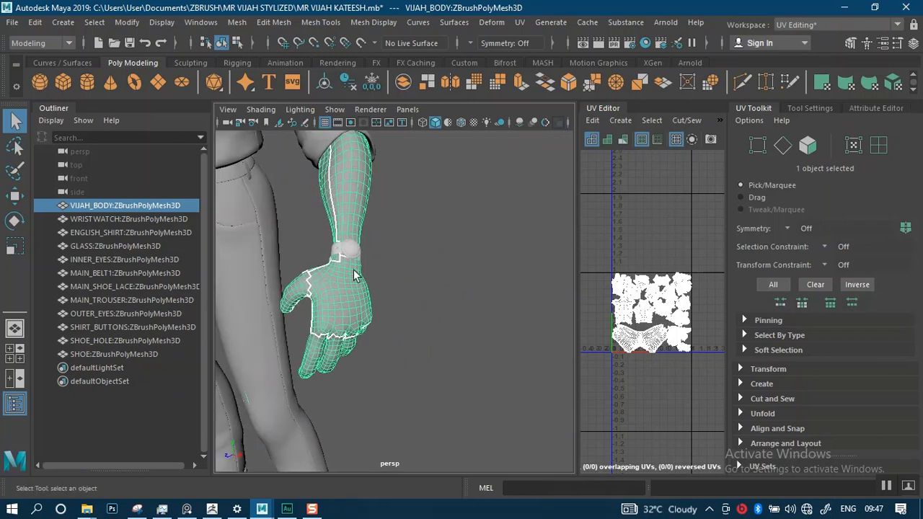
{"action": "right_click_drag", "start_coordinate": [353, 274], "coordinate": [371, 273], "text": "alt"}
{"action": "middle_click_drag", "start_coordinate": [371, 273], "coordinate": [431, 288], "text": "alt"}
{"action": "right_click_drag", "start_coordinate": [418, 310], "coordinate": [431, 376], "text": "alt"}
{"action": "middle_click_drag", "start_coordinate": [413, 330], "coordinate": [498, 286], "text": "alt"}
{"action": "right_click_drag", "start_coordinate": [498, 287], "coordinate": [382, 208], "text": "alt"}
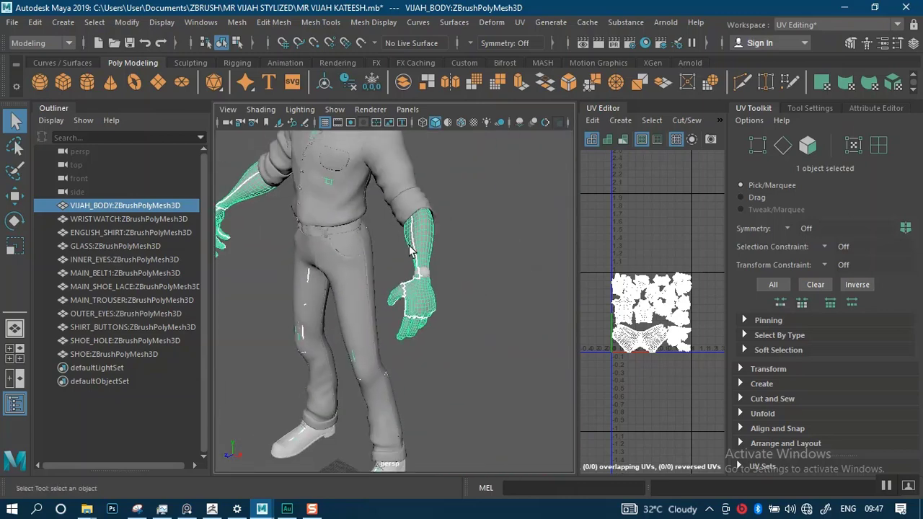
Examine the body mesh's topology on the neck, mouth and head from several angles
{"action": "middle_click_drag", "start_coordinate": [413, 252], "coordinate": [412, 421], "text": "alt"}
{"action": "right_click_drag", "start_coordinate": [361, 267], "coordinate": [422, 310], "text": "alt"}
{"action": "left_click_drag", "start_coordinate": [366, 290], "coordinate": [432, 267], "text": "alt"}
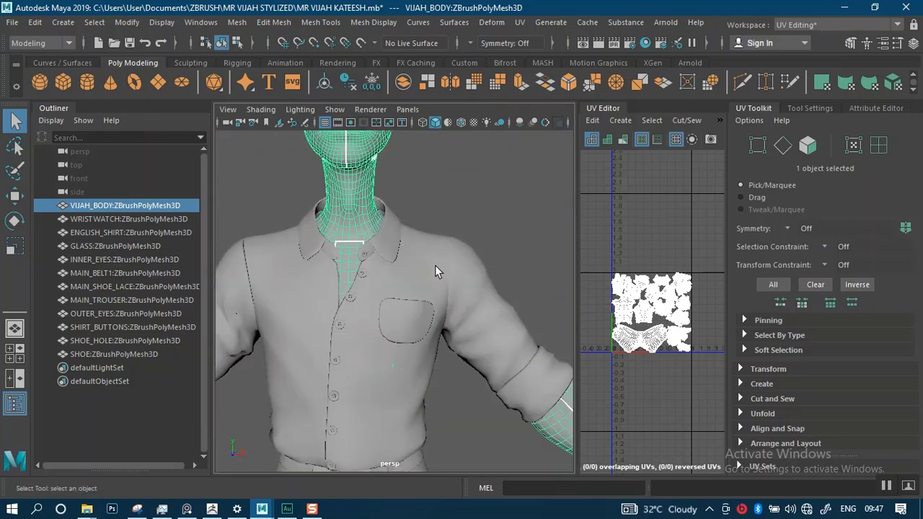
{"action": "middle_click_drag", "start_coordinate": [432, 267], "coordinate": [433, 346], "text": "alt"}
{"action": "right_click_drag", "start_coordinate": [432, 346], "coordinate": [443, 422], "text": "alt"}
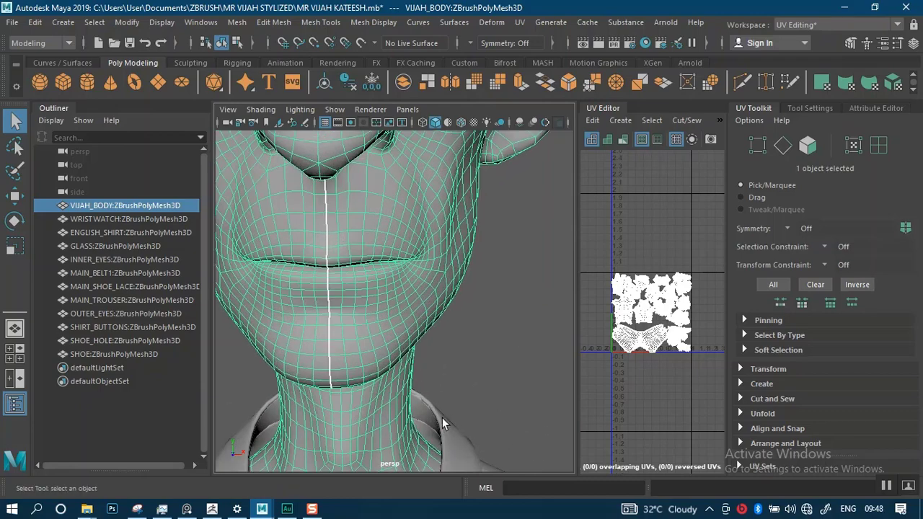
{"action": "left_click_drag", "start_coordinate": [408, 340], "coordinate": [402, 312], "text": "alt"}
{"action": "right_click_drag", "start_coordinate": [402, 311], "coordinate": [364, 296], "text": "alt"}
{"action": "left_click_drag", "start_coordinate": [365, 296], "coordinate": [447, 299], "text": "alt"}
{"action": "middle_click_drag", "start_coordinate": [447, 299], "coordinate": [369, 369], "text": "alt"}
{"action": "middle_click_drag", "start_coordinate": [418, 304], "coordinate": [330, 325], "text": "alt"}
{"action": "left_click_drag", "start_coordinate": [330, 325], "coordinate": [365, 301], "text": "alt"}
{"action": "right_click_drag", "start_coordinate": [366, 301], "coordinate": [367, 261], "text": "alt"}
{"action": "scroll", "coordinate": [366, 261], "scroll_direction": "down", "scroll_amount": 4}
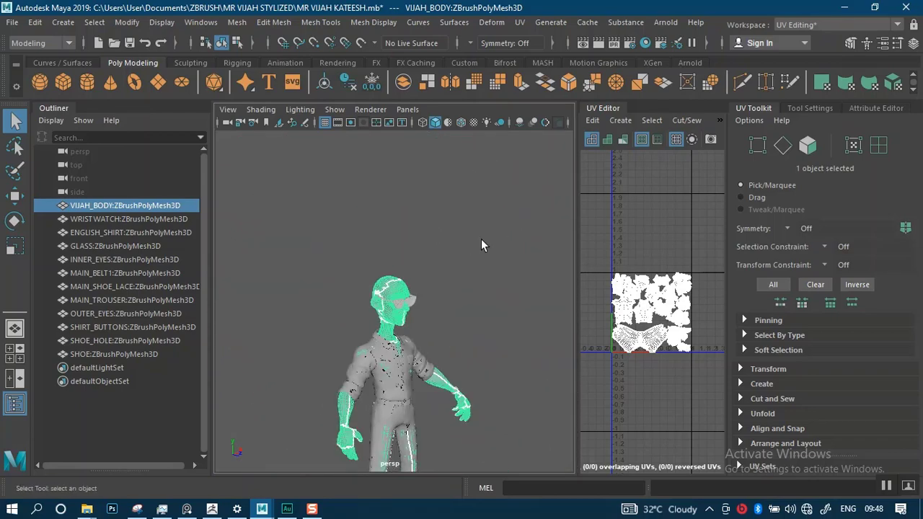
Assign a new Blinn material to all character meshes from VIJAH_BODY through SHOE
{"action": "right_click_drag", "start_coordinate": [480, 238], "coordinate": [518, 110]}
{"action": "left_click_drag", "start_coordinate": [454, 261], "coordinate": [446, 259], "text": "alt"}
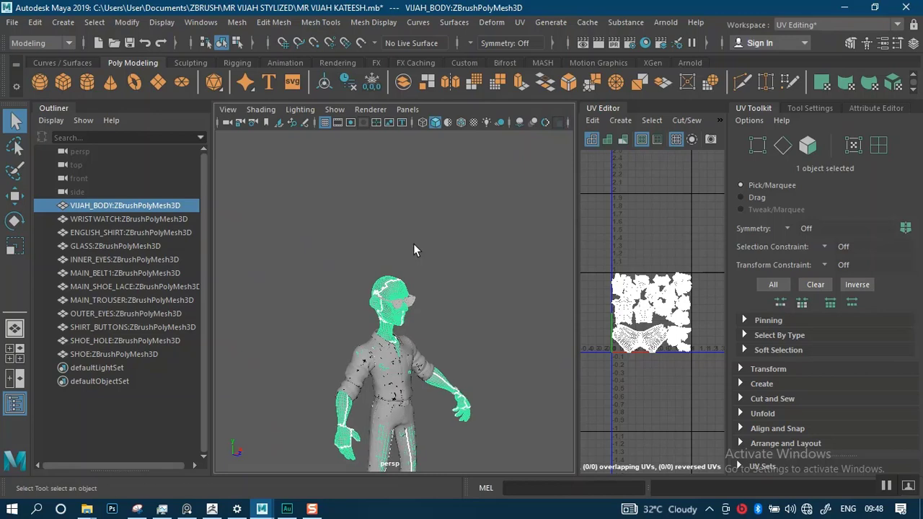
{"action": "left_click", "coordinate": [428, 349]}
{"action": "middle_click_drag", "start_coordinate": [428, 349], "coordinate": [410, 235], "text": "alt"}
{"action": "right_click_drag", "start_coordinate": [393, 269], "coordinate": [301, 253], "text": "alt"}
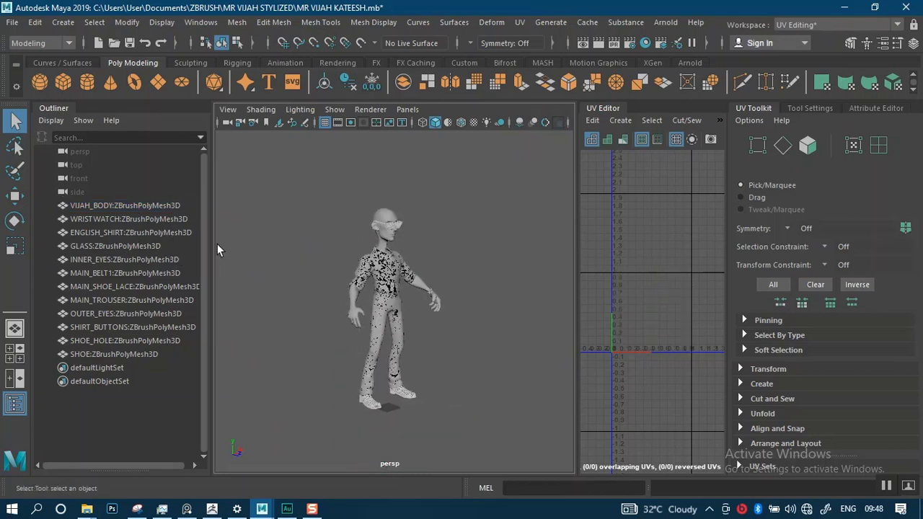
{"action": "right_click_drag", "start_coordinate": [476, 339], "coordinate": [567, 354], "text": "alt"}
{"action": "left_click_drag", "start_coordinate": [567, 354], "coordinate": [440, 321], "text": "alt"}
{"action": "right_click_drag", "start_coordinate": [440, 321], "coordinate": [490, 310], "text": "alt"}
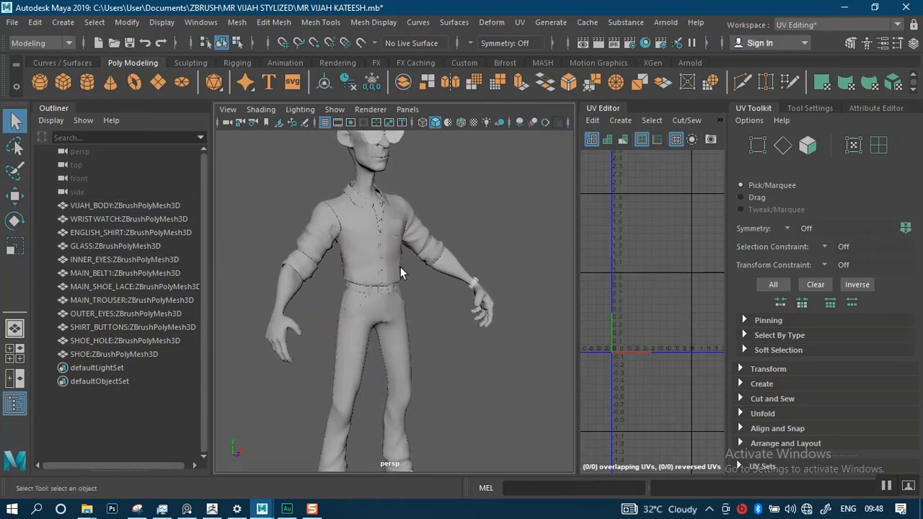
{"action": "left_click", "coordinate": [114, 207]}
{"action": "left_click", "coordinate": [128, 353], "text": "shift"}
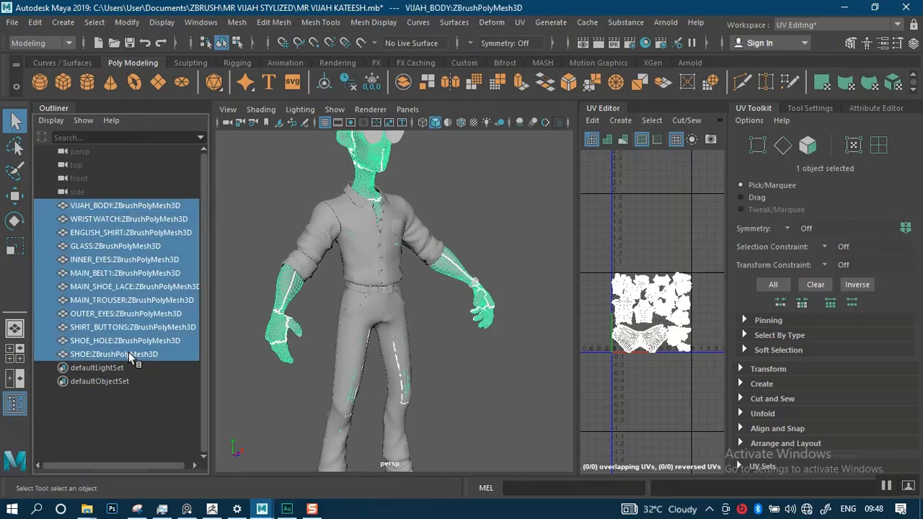
{"action": "right_click_drag", "start_coordinate": [387, 133], "coordinate": [503, 393]}
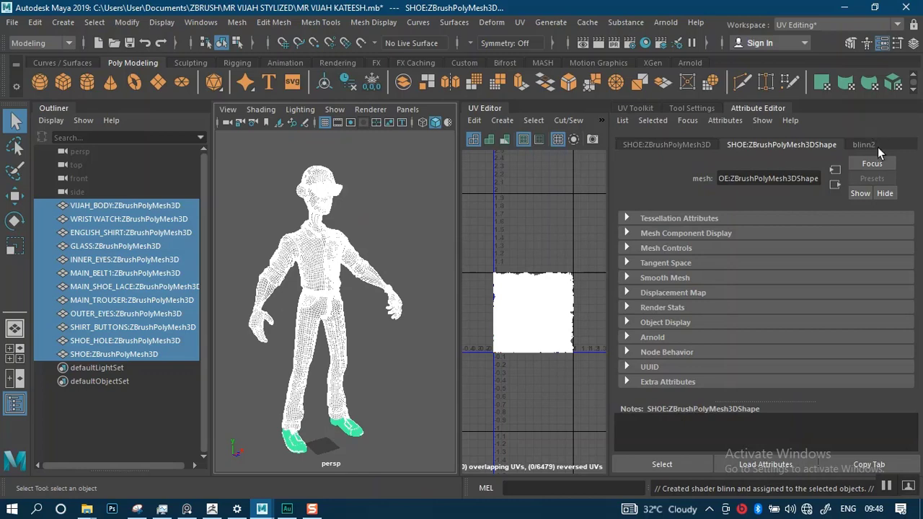
Darken the colour of the blinn2 material slightly and deselect the meshes
{"action": "left_click", "coordinate": [863, 145]}
{"action": "left_click_drag", "start_coordinate": [799, 298], "coordinate": [793, 301]}
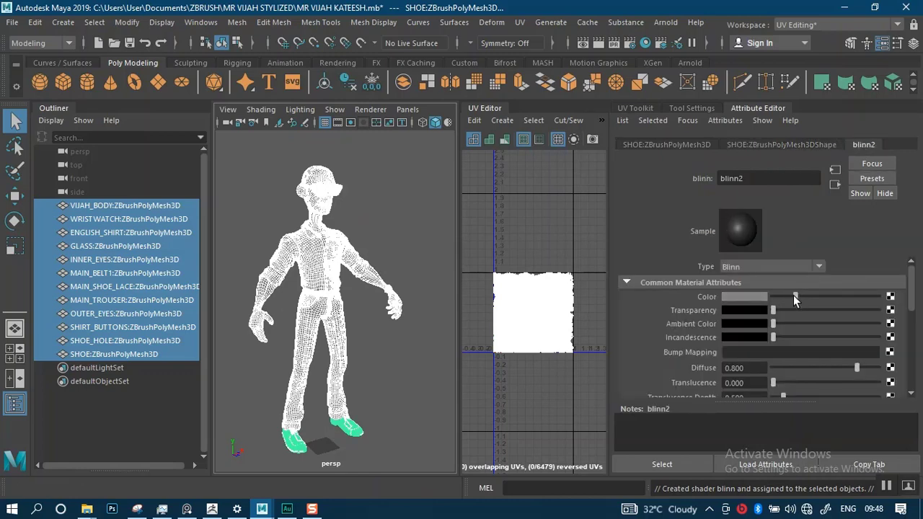
{"action": "left_click", "coordinate": [407, 220]}
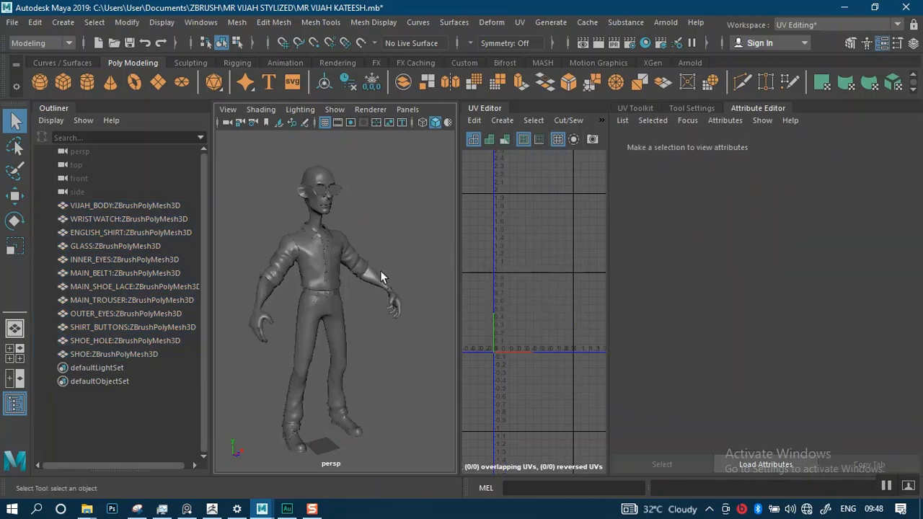
Examine the shirt's front, buttons and collar up close with the shiny material applied
{"action": "scroll", "coordinate": [380, 270], "scroll_direction": "up", "scroll_amount": 5}
{"action": "scroll", "coordinate": [346, 346], "scroll_direction": "up", "scroll_amount": 6}
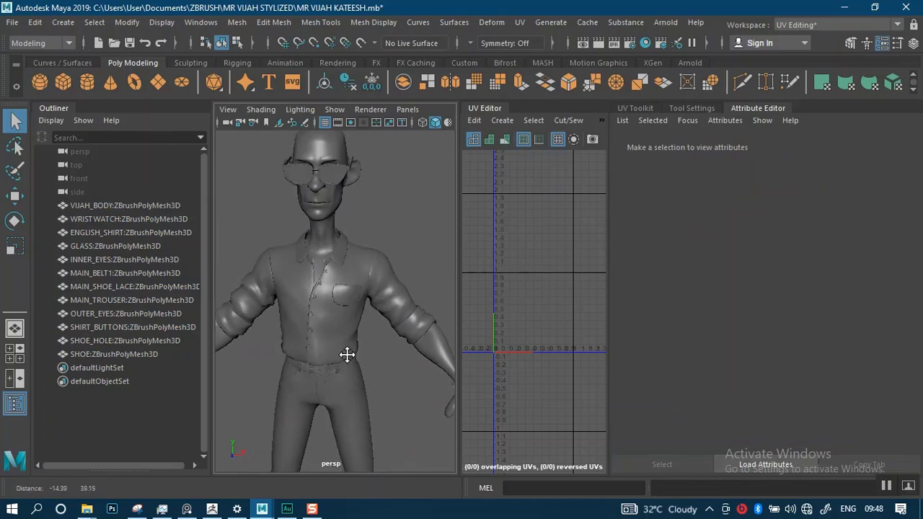
{"action": "middle_click_drag", "start_coordinate": [373, 327], "coordinate": [339, 234], "text": "alt"}
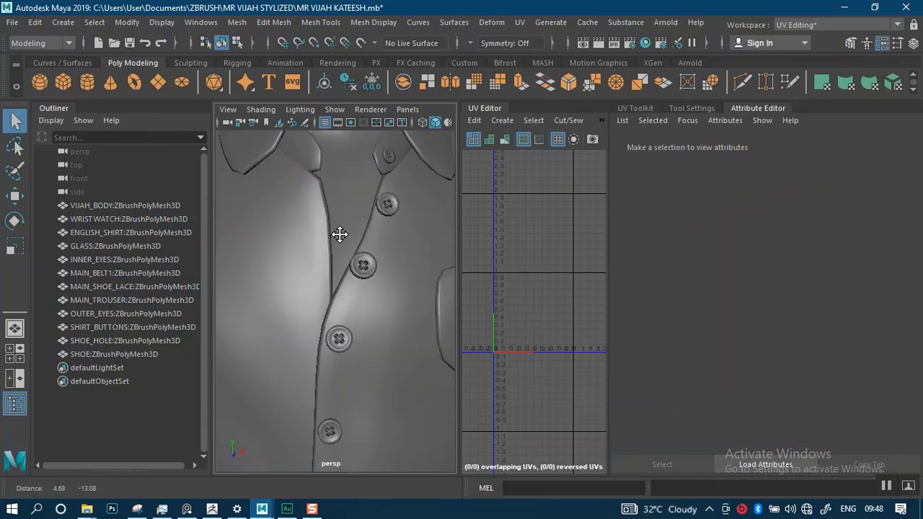
{"action": "right_click_drag", "start_coordinate": [368, 356], "coordinate": [361, 303], "text": "alt"}
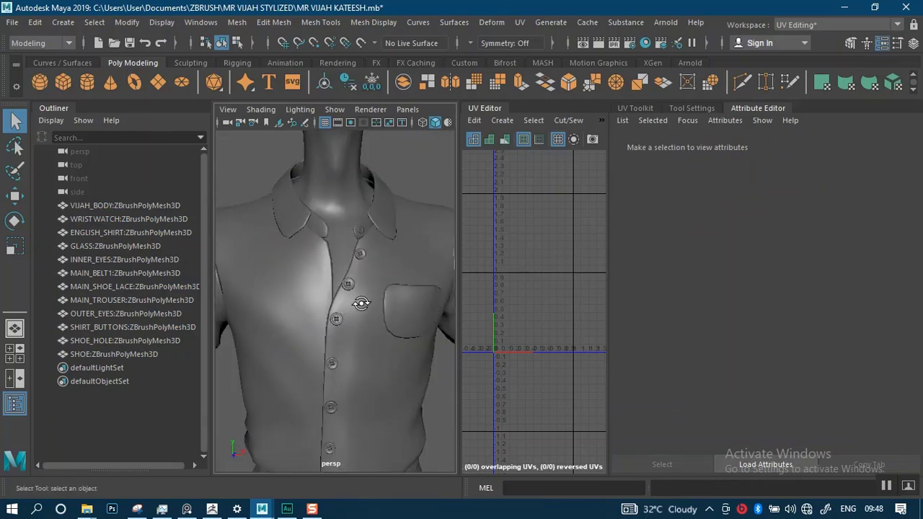
{"action": "left_click_drag", "start_coordinate": [360, 303], "coordinate": [379, 299], "text": "alt"}
Select the ENGLISH_SHIRT mesh and examine its topology around the collar, chest and sleeve
{"action": "left_click", "coordinate": [371, 328]}
{"action": "right_click_drag", "start_coordinate": [370, 328], "coordinate": [379, 329], "text": "alt"}
{"action": "middle_click_drag", "start_coordinate": [379, 329], "coordinate": [368, 315], "text": "alt"}
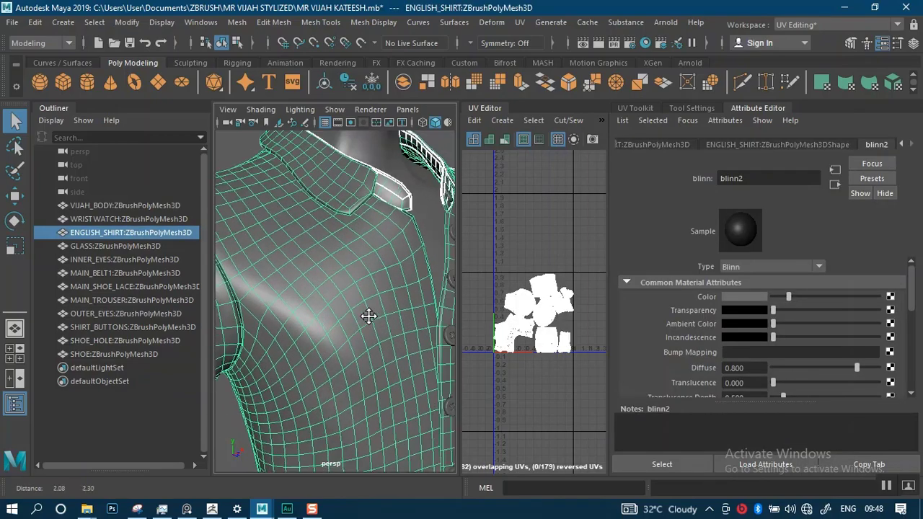
{"action": "left_click_drag", "start_coordinate": [369, 315], "coordinate": [358, 295], "text": "alt"}
{"action": "right_click_drag", "start_coordinate": [359, 295], "coordinate": [401, 229], "text": "alt"}
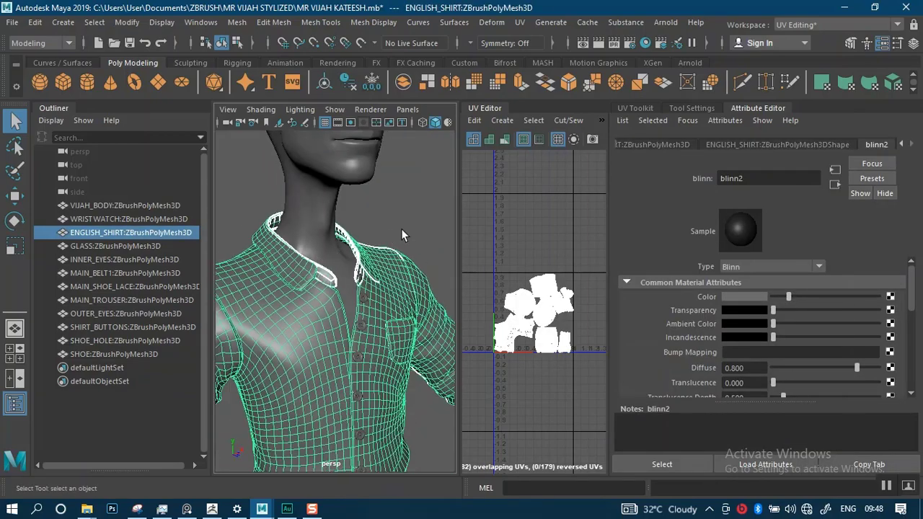
{"action": "left_click", "coordinate": [400, 229]}
{"action": "left_click", "coordinate": [295, 376]}
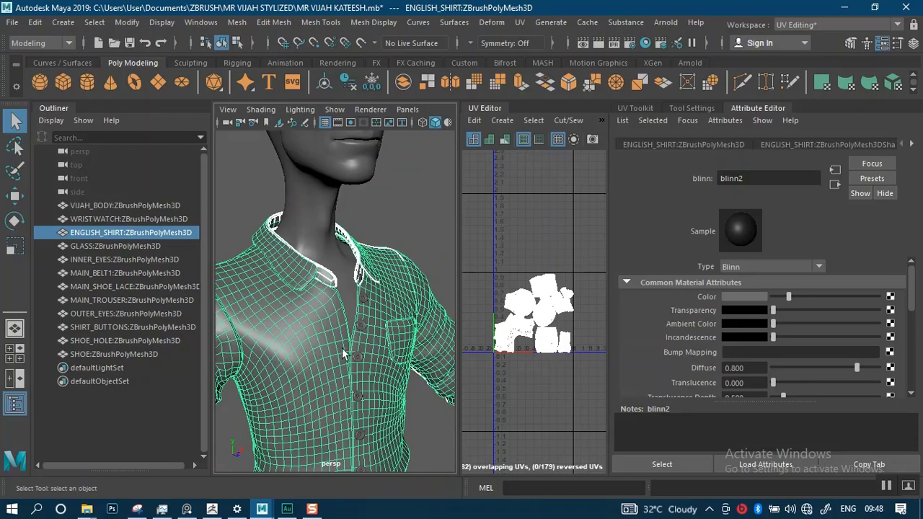
{"action": "left_click_drag", "start_coordinate": [342, 347], "coordinate": [344, 301], "text": "alt"}
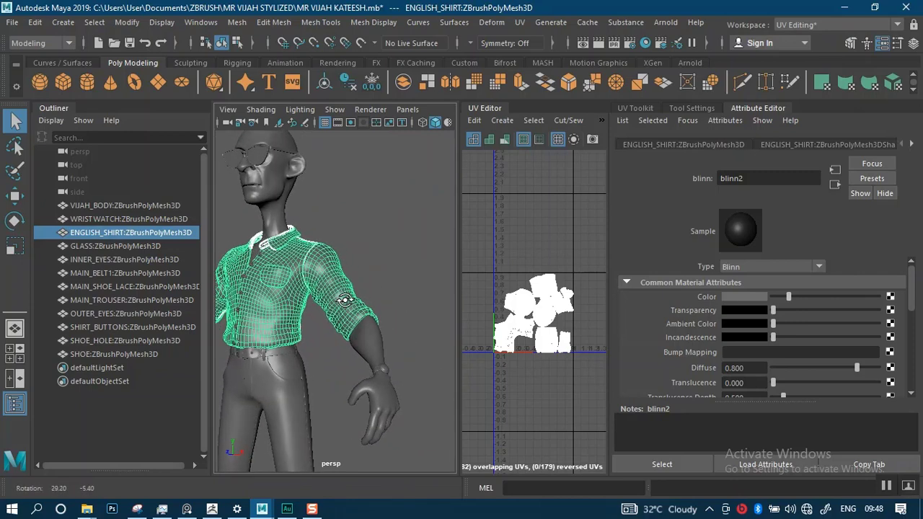
Select the body mesh and examine the shaded forearm and hand beside the wristwatch
{"action": "right_click_drag", "start_coordinate": [344, 300], "coordinate": [379, 370], "text": "alt"}
{"action": "left_click", "coordinate": [395, 384]}
{"action": "left_click_drag", "start_coordinate": [395, 383], "coordinate": [352, 293], "text": "alt"}
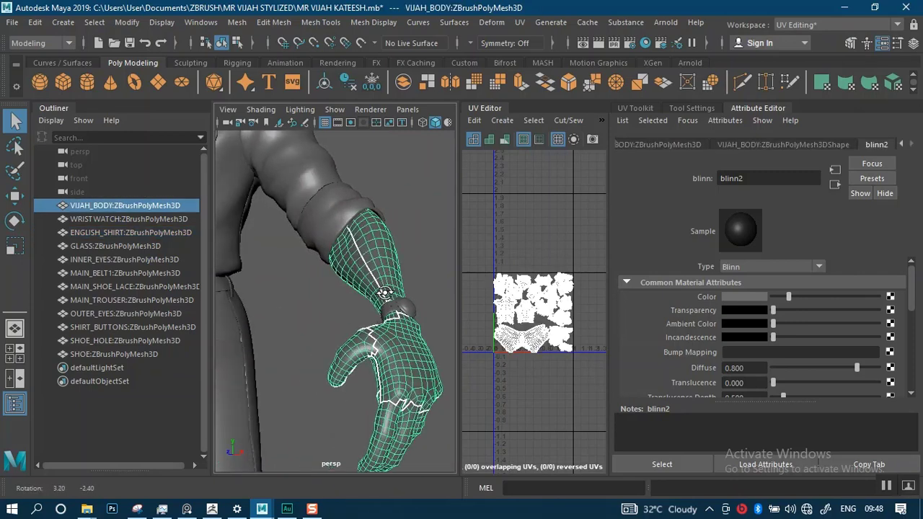
{"action": "right_click_drag", "start_coordinate": [366, 292], "coordinate": [362, 256], "text": "alt"}
{"action": "middle_click_drag", "start_coordinate": [332, 312], "coordinate": [384, 252], "text": "alt"}
Examine the surface shading of the trousers from the front, down the legs and from behind
{"action": "left_click", "coordinate": [373, 287]}
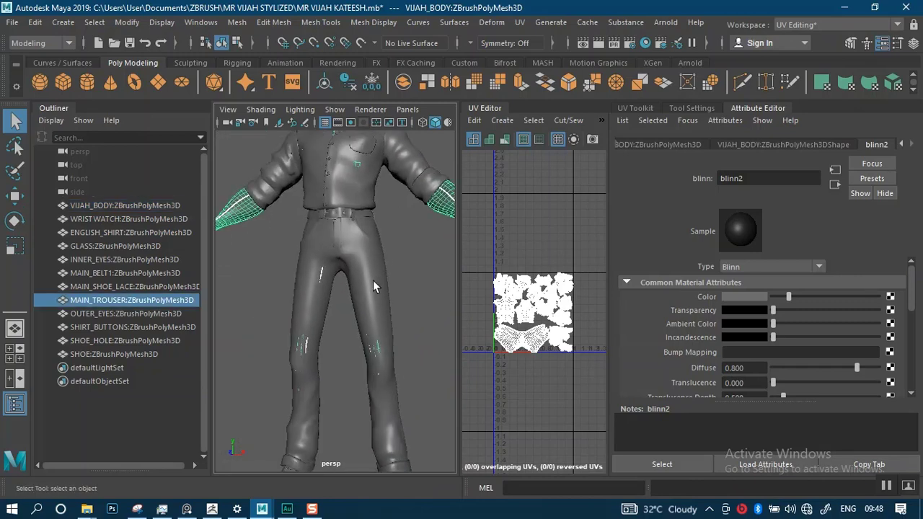
{"action": "left_click", "coordinate": [435, 277]}
{"action": "right_click_drag", "start_coordinate": [436, 277], "coordinate": [450, 344], "text": "alt"}
{"action": "left_click", "coordinate": [397, 299]}
{"action": "left_click", "coordinate": [338, 359]}
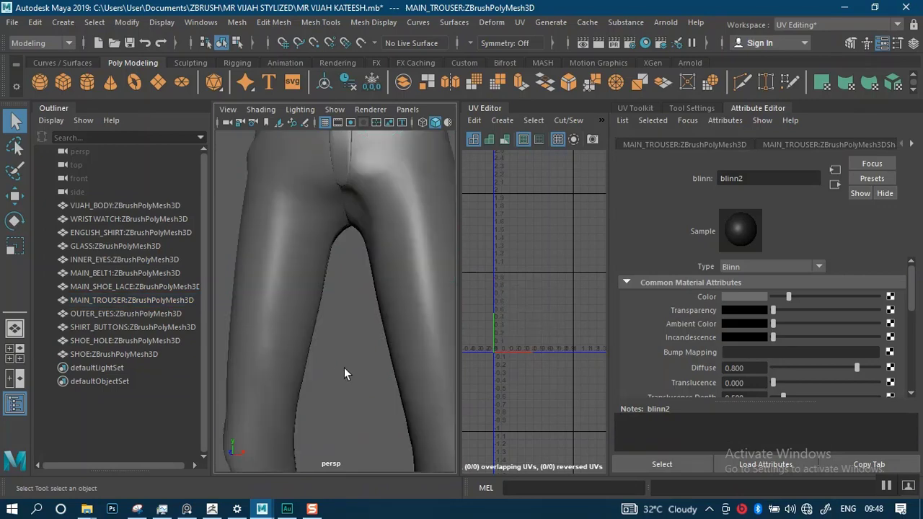
{"action": "right_click_drag", "start_coordinate": [344, 367], "coordinate": [322, 361], "text": "alt"}
{"action": "middle_click_drag", "start_coordinate": [326, 354], "coordinate": [315, 209], "text": "alt"}
{"action": "right_click_drag", "start_coordinate": [315, 223], "coordinate": [347, 278], "text": "alt"}
{"action": "left_click_drag", "start_coordinate": [336, 264], "coordinate": [368, 253], "text": "alt"}
{"action": "right_click_drag", "start_coordinate": [368, 252], "coordinate": [333, 186], "text": "alt"}
{"action": "middle_click_drag", "start_coordinate": [332, 186], "coordinate": [304, 396], "text": "alt"}
{"action": "middle_click_drag", "start_coordinate": [317, 249], "coordinate": [308, 292], "text": "alt"}
{"action": "left_click_drag", "start_coordinate": [308, 292], "coordinate": [513, 274], "text": "alt"}
{"action": "middle_click_drag", "start_coordinate": [373, 339], "coordinate": [317, 245], "text": "alt"}
{"action": "right_click_drag", "start_coordinate": [317, 245], "coordinate": [373, 320], "text": "alt"}
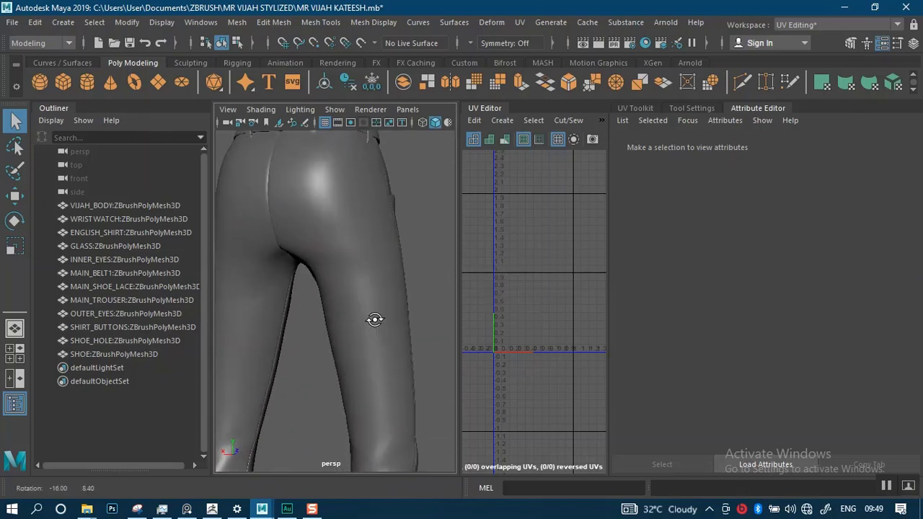
{"action": "left_click_drag", "start_coordinate": [373, 319], "coordinate": [380, 295], "text": "alt"}
{"action": "left_click", "coordinate": [381, 296]}
{"action": "left_click", "coordinate": [437, 268]}
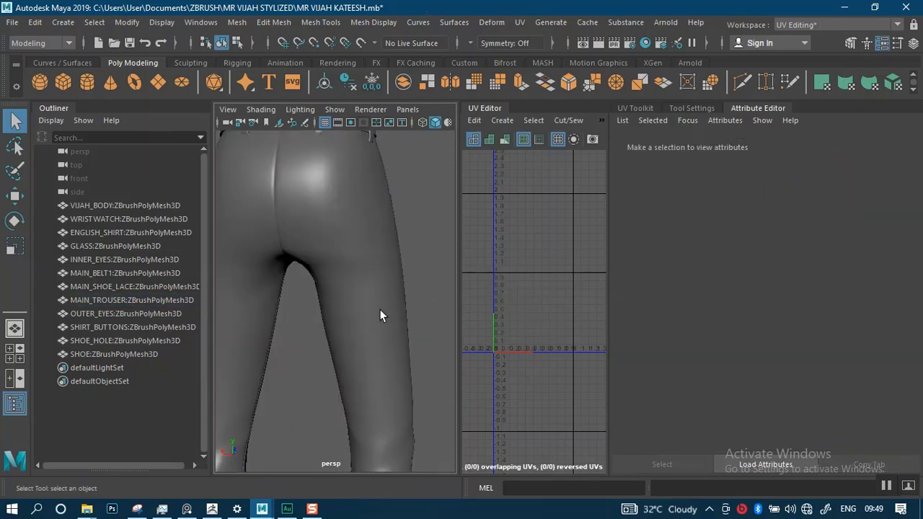
Select the MAIN_TROUSER mesh and examine its topology down the legs to the rolled cuffs
{"action": "left_click", "coordinate": [381, 314]}
{"action": "right_click_drag", "start_coordinate": [382, 314], "coordinate": [361, 301], "text": "alt"}
{"action": "middle_click_drag", "start_coordinate": [361, 301], "coordinate": [383, 222], "text": "alt"}
{"action": "left_click_drag", "start_coordinate": [382, 222], "coordinate": [360, 311], "text": "alt"}
{"action": "middle_click_drag", "start_coordinate": [361, 310], "coordinate": [351, 267], "text": "alt"}
{"action": "scroll", "coordinate": [345, 353], "scroll_direction": "down", "scroll_amount": 4}
{"action": "right_click_drag", "start_coordinate": [350, 267], "coordinate": [351, 387], "text": "alt"}
{"action": "left_click_drag", "start_coordinate": [298, 366], "coordinate": [321, 392], "text": "alt"}
{"action": "middle_click_drag", "start_coordinate": [322, 392], "coordinate": [370, 303], "text": "alt"}
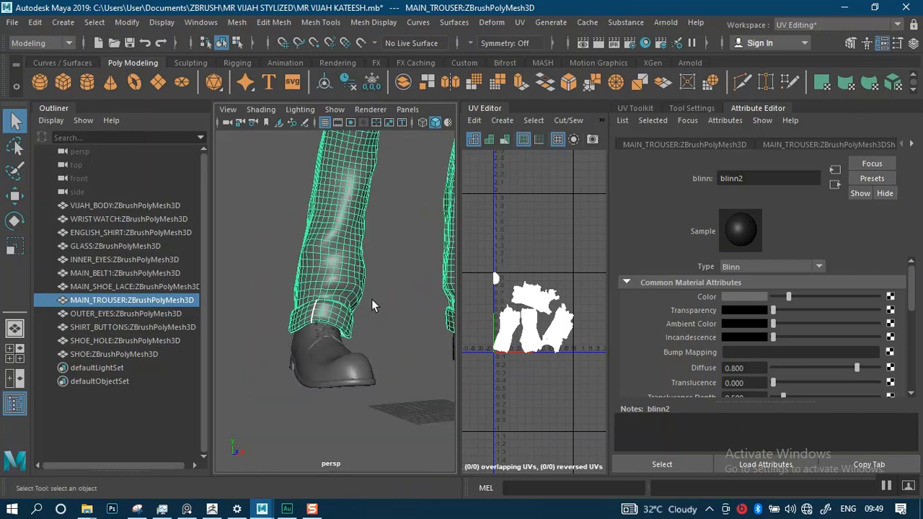
{"action": "right_click_drag", "start_coordinate": [371, 302], "coordinate": [359, 342], "text": "alt"}
{"action": "left_click_drag", "start_coordinate": [358, 342], "coordinate": [405, 344], "text": "alt"}
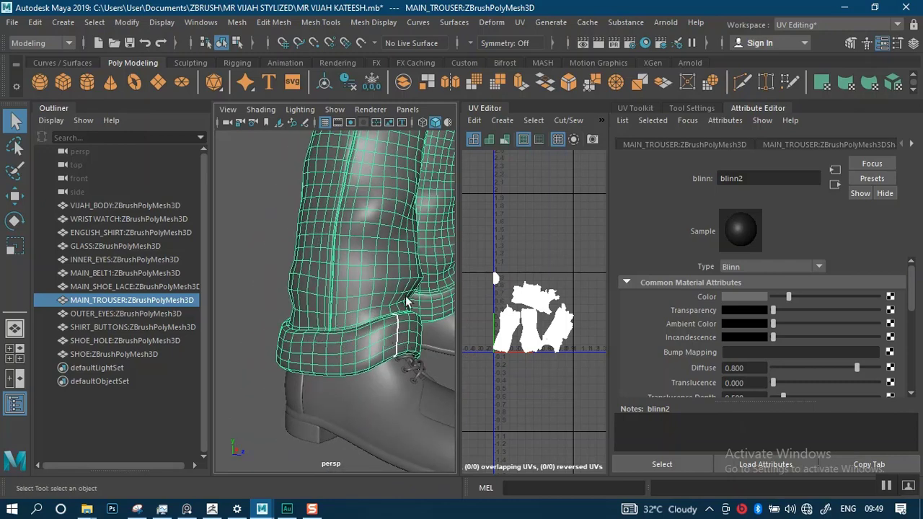
Examine the topology along the side seams of the trouser legs up close
{"action": "middle_click_drag", "start_coordinate": [412, 285], "coordinate": [363, 457], "text": "alt"}
{"action": "right_click_drag", "start_coordinate": [364, 392], "coordinate": [344, 313], "text": "alt"}
{"action": "left_click_drag", "start_coordinate": [344, 313], "coordinate": [307, 312], "text": "alt"}
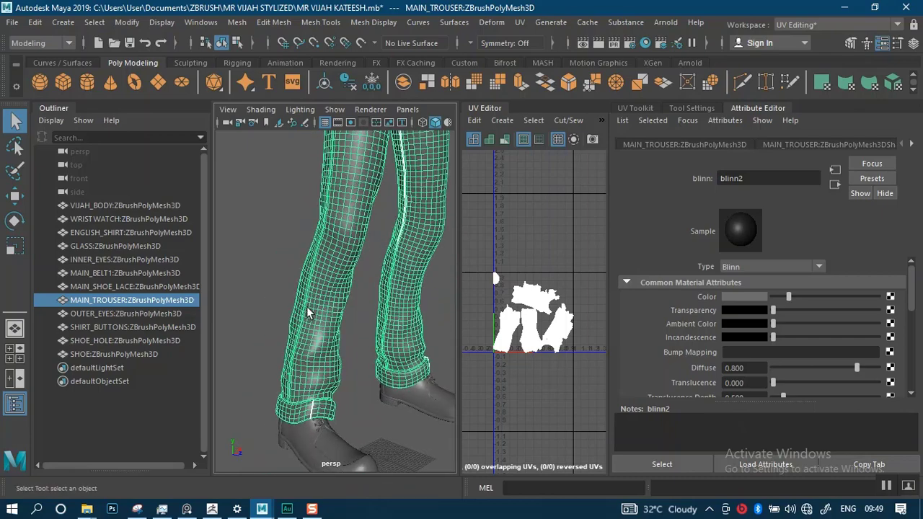
{"action": "left_click_drag", "start_coordinate": [402, 317], "coordinate": [264, 307], "text": "alt"}
{"action": "left_click_drag", "start_coordinate": [331, 309], "coordinate": [285, 305], "text": "alt"}
{"action": "right_click_drag", "start_coordinate": [339, 310], "coordinate": [356, 406], "text": "alt"}
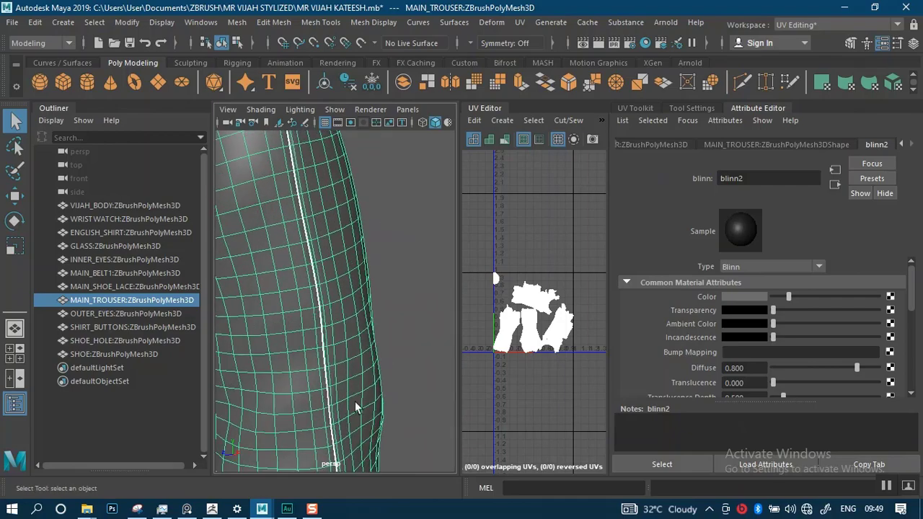
{"action": "middle_click_drag", "start_coordinate": [334, 363], "coordinate": [354, 231], "text": "alt"}
{"action": "right_click_drag", "start_coordinate": [390, 319], "coordinate": [397, 385], "text": "alt"}
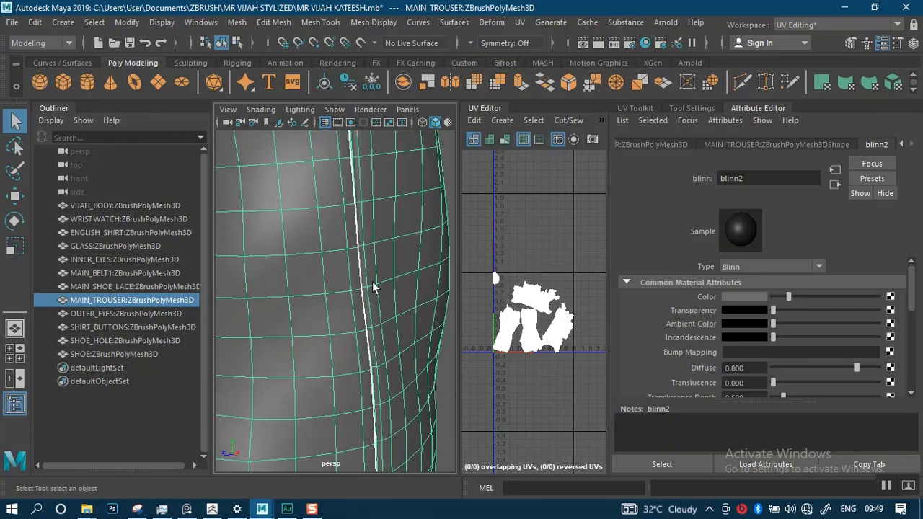
{"action": "right_click_drag", "start_coordinate": [373, 287], "coordinate": [354, 277], "text": "alt"}
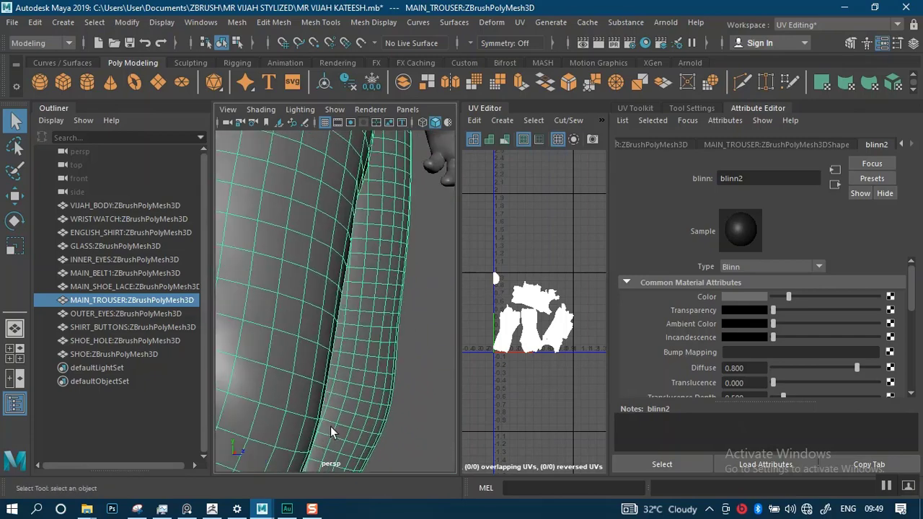
Examine the trousers' crotch, front pocket and belt loops, and return to a front view of the character
{"action": "left_click_drag", "start_coordinate": [322, 366], "coordinate": [274, 308], "text": "alt"}
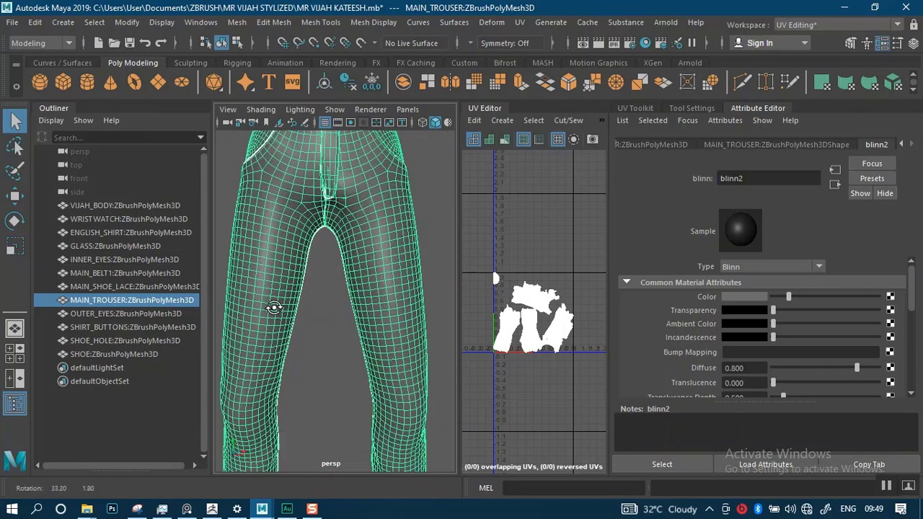
{"action": "middle_click_drag", "start_coordinate": [326, 279], "coordinate": [331, 378], "text": "alt"}
{"action": "right_click_drag", "start_coordinate": [331, 377], "coordinate": [300, 356], "text": "alt"}
{"action": "left_click_drag", "start_coordinate": [300, 356], "coordinate": [415, 373], "text": "alt"}
{"action": "right_click_drag", "start_coordinate": [415, 373], "coordinate": [341, 333], "text": "alt"}
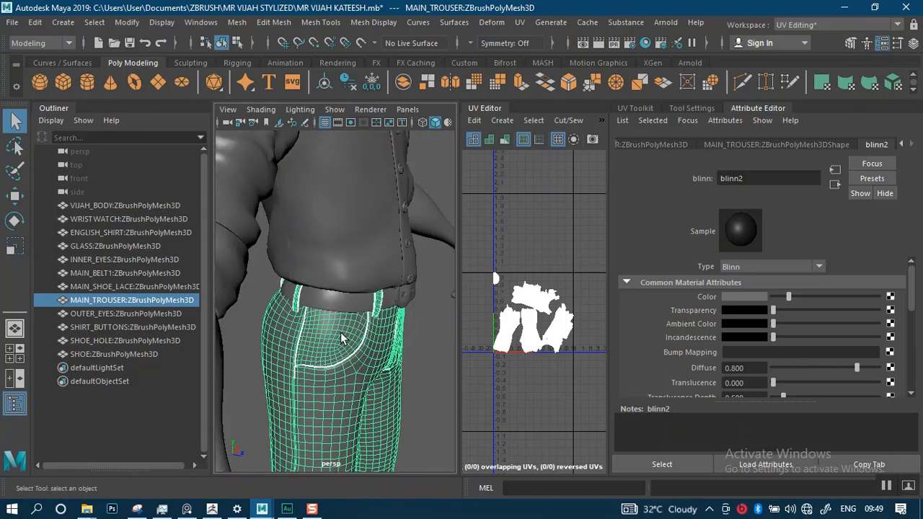
{"action": "left_click_drag", "start_coordinate": [354, 271], "coordinate": [277, 234], "text": "alt"}
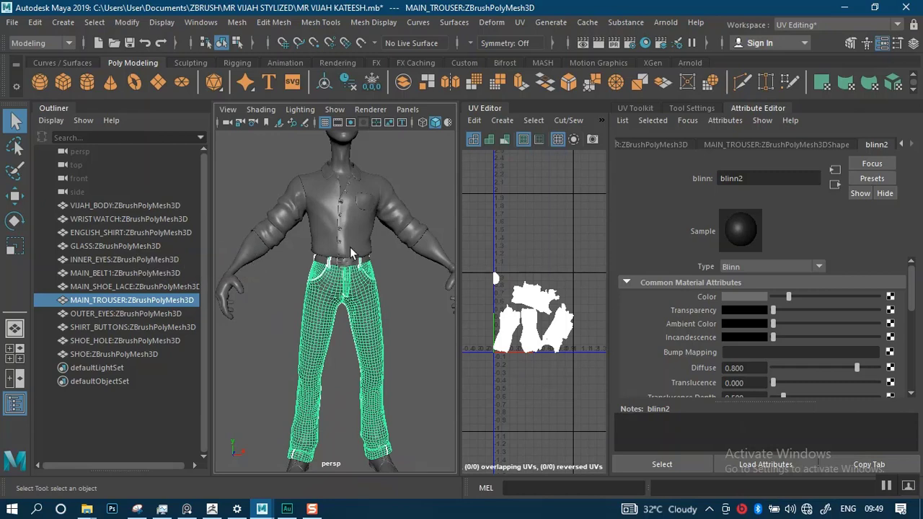
Examine the character's head, glasses, neck and shirt up close and from the front at full torso view
{"action": "middle_click_drag", "start_coordinate": [350, 247], "coordinate": [352, 313], "text": "alt"}
{"action": "left_click_drag", "start_coordinate": [600, 259], "coordinate": [342, 254], "text": "alt"}
{"action": "right_click_drag", "start_coordinate": [341, 254], "coordinate": [341, 334], "text": "alt"}
{"action": "middle_click_drag", "start_coordinate": [349, 241], "coordinate": [338, 317], "text": "alt"}
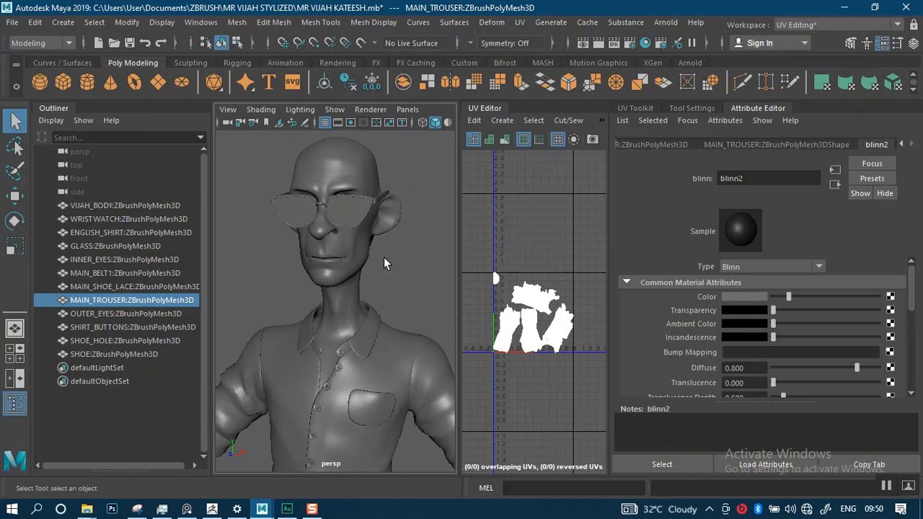
{"action": "right_click_drag", "start_coordinate": [384, 263], "coordinate": [410, 253], "text": "alt"}
{"action": "left_click_drag", "start_coordinate": [402, 276], "coordinate": [383, 303], "text": "alt"}
{"action": "right_click_drag", "start_coordinate": [380, 319], "coordinate": [363, 308], "text": "alt"}
{"action": "middle_click_drag", "start_coordinate": [363, 308], "coordinate": [373, 229], "text": "alt"}
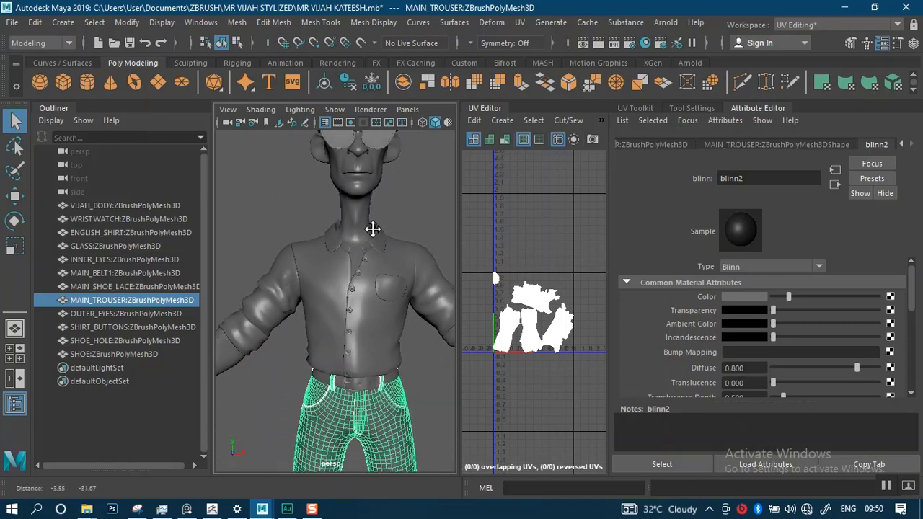
{"action": "right_click_drag", "start_coordinate": [373, 229], "coordinate": [339, 287], "text": "alt"}
{"action": "middle_click_drag", "start_coordinate": [353, 263], "coordinate": [352, 327], "text": "alt"}
{"action": "right_click_drag", "start_coordinate": [352, 327], "coordinate": [355, 282], "text": "alt"}
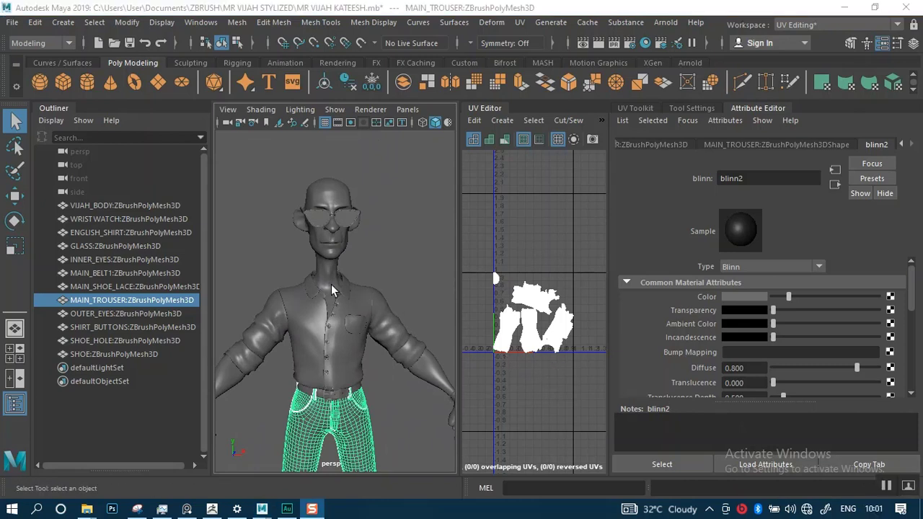
Isolate the VIJAH_BODY mesh, show the UV Toolkit, widen the UV Editor and collapse the Outliner
{"action": "left_click", "coordinate": [134, 205]}
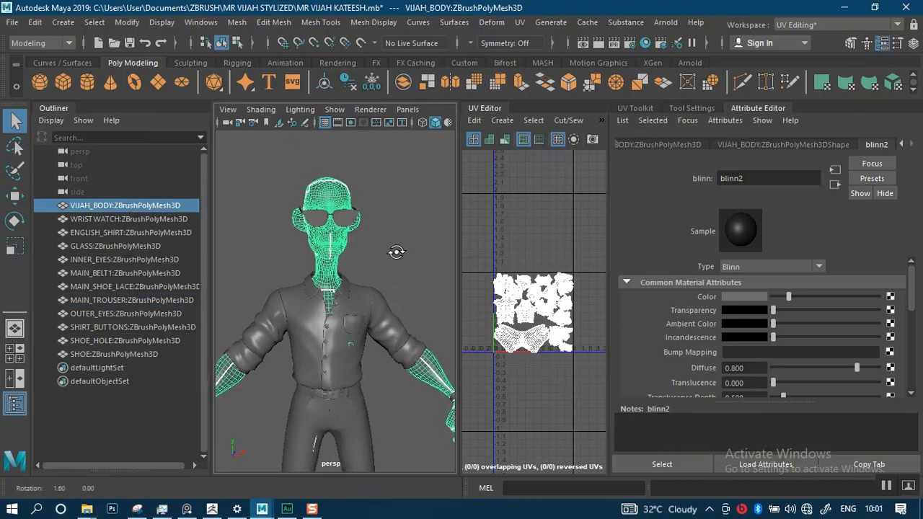
{"action": "left_click", "coordinate": [641, 108]}
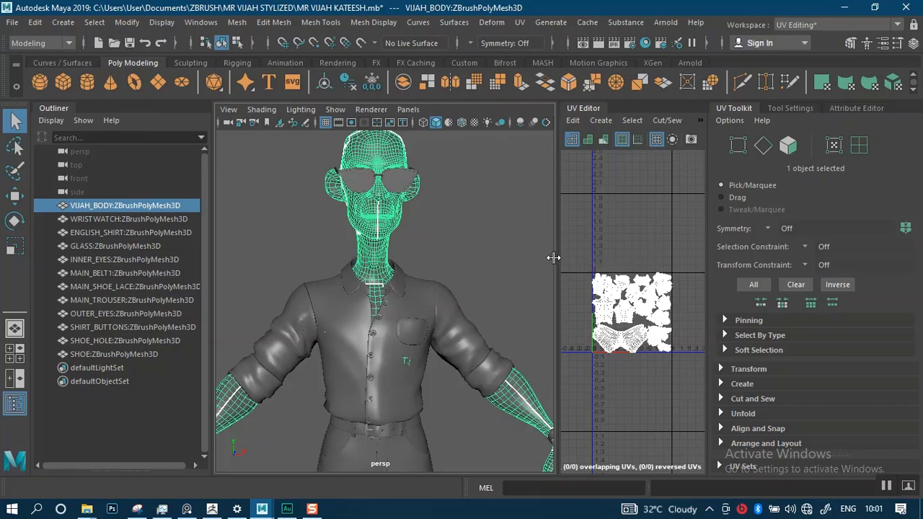
{"action": "left_click_drag", "start_coordinate": [513, 251], "coordinate": [504, 252]}
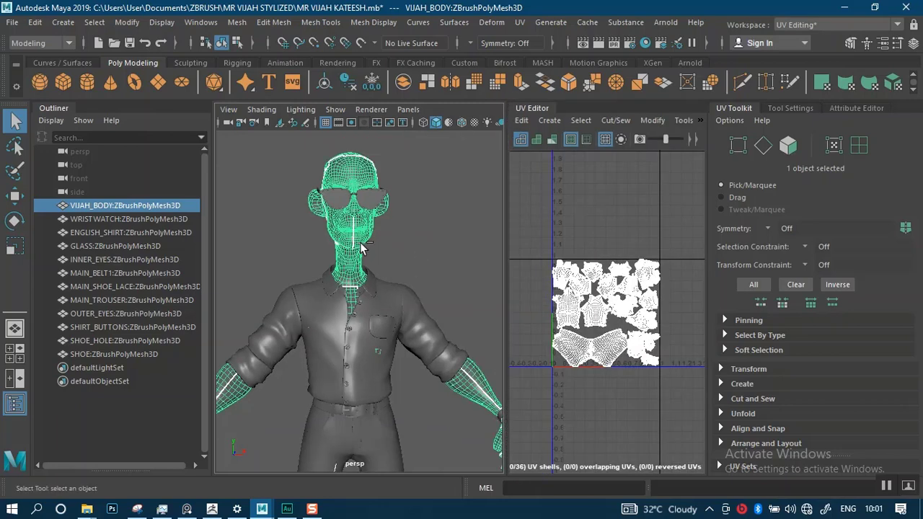
{"action": "key", "text": "ctrl+1"}
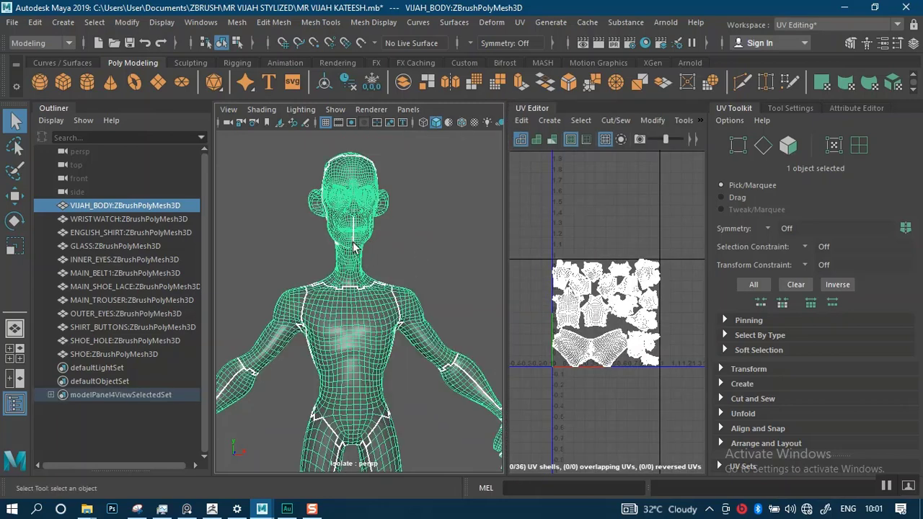
{"action": "left_click", "coordinate": [47, 110]}
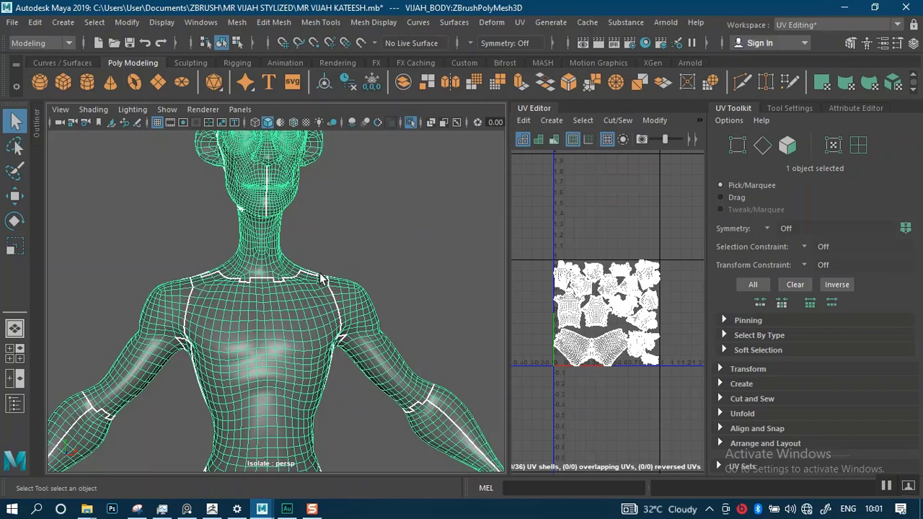
Examine the existing UV seams on the body across the chest, shoulders, neck and face
{"action": "scroll", "coordinate": [325, 246], "scroll_direction": "up", "scroll_amount": 5}
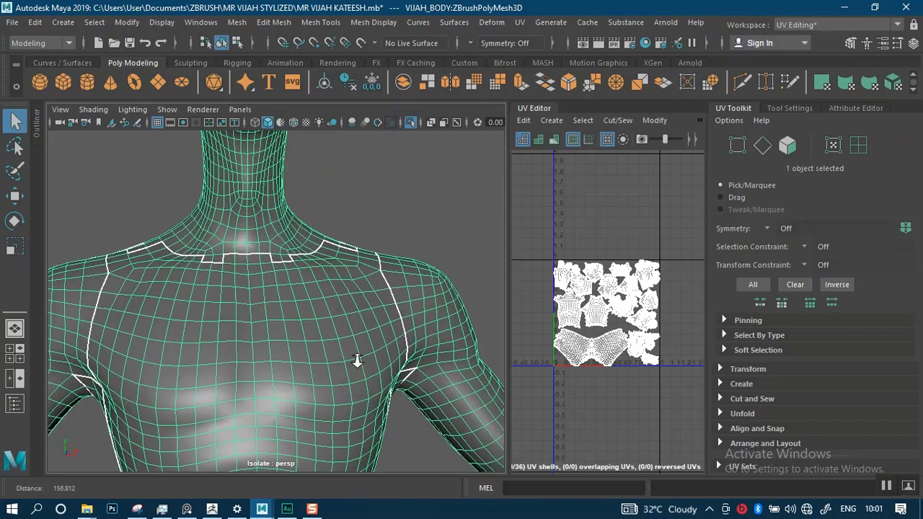
{"action": "scroll", "coordinate": [293, 314], "scroll_direction": "up", "scroll_amount": 5}
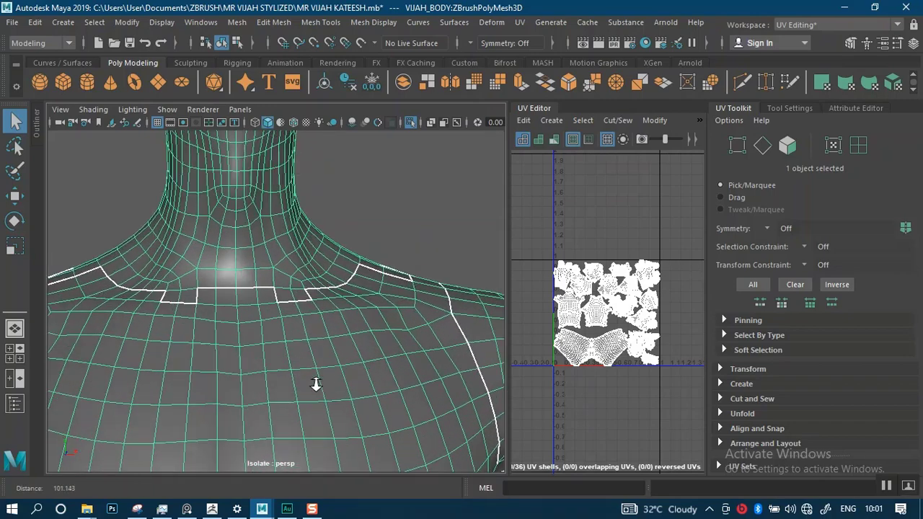
{"action": "scroll", "coordinate": [343, 381], "scroll_direction": "down", "scroll_amount": 5}
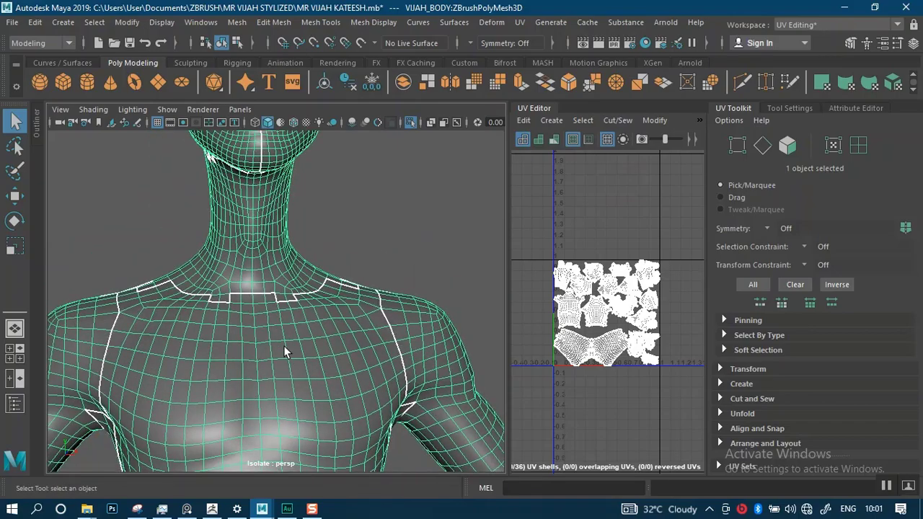
{"action": "left_click_drag", "start_coordinate": [283, 350], "coordinate": [329, 365], "text": "alt"}
{"action": "right_click_drag", "start_coordinate": [328, 365], "coordinate": [286, 326], "text": "alt"}
{"action": "left_click_drag", "start_coordinate": [286, 326], "coordinate": [295, 346], "text": "alt"}
{"action": "right_click_drag", "start_coordinate": [317, 308], "coordinate": [326, 343], "text": "alt"}
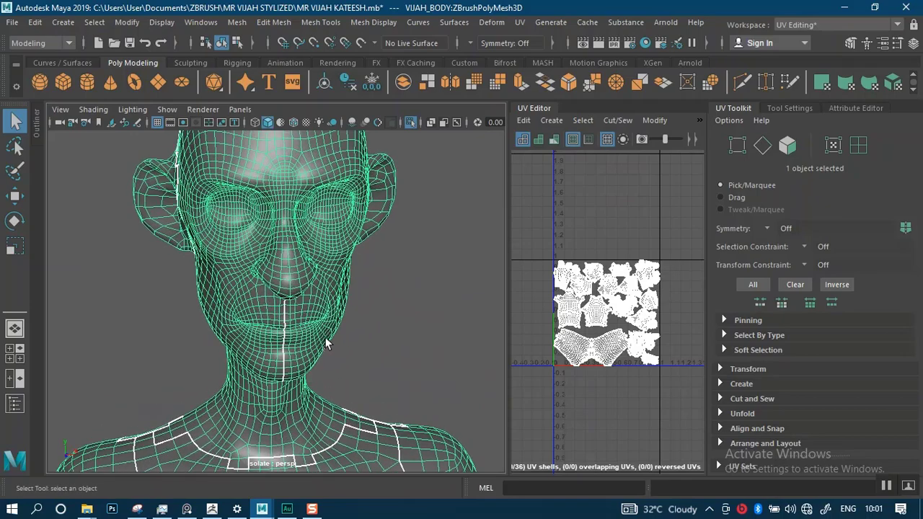
Examine the face shell in the UV layout and its jagged seam across the forehead and above the ear
{"action": "scroll", "coordinate": [634, 330], "scroll_direction": "up", "scroll_amount": 10}
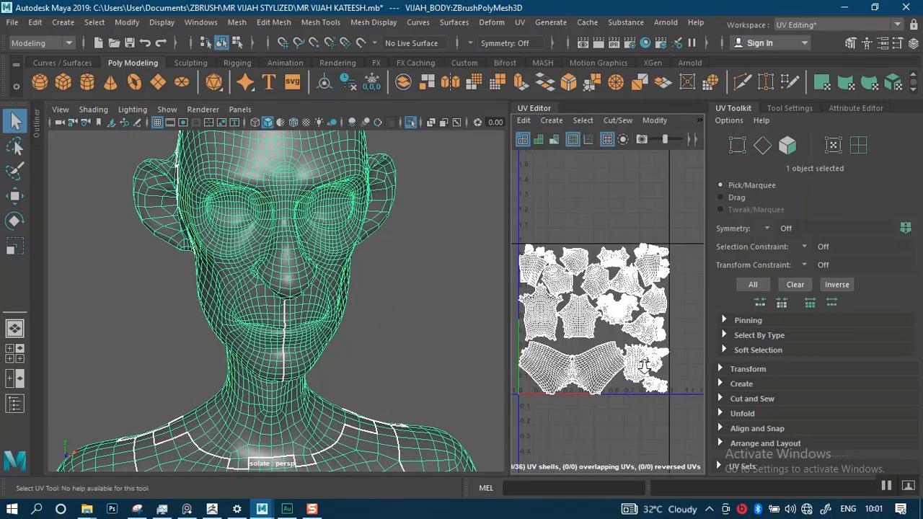
{"action": "right_click_drag", "start_coordinate": [602, 308], "coordinate": [597, 328], "text": "alt"}
{"action": "middle_click_drag", "start_coordinate": [297, 247], "coordinate": [265, 333], "text": "alt"}
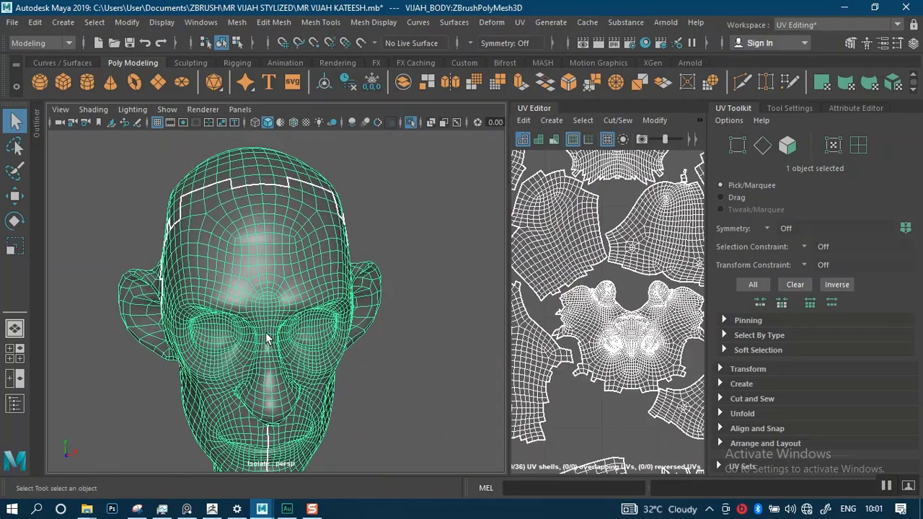
{"action": "left_click_drag", "start_coordinate": [265, 332], "coordinate": [351, 295], "text": "alt"}
{"action": "middle_click_drag", "start_coordinate": [351, 296], "coordinate": [297, 331], "text": "alt"}
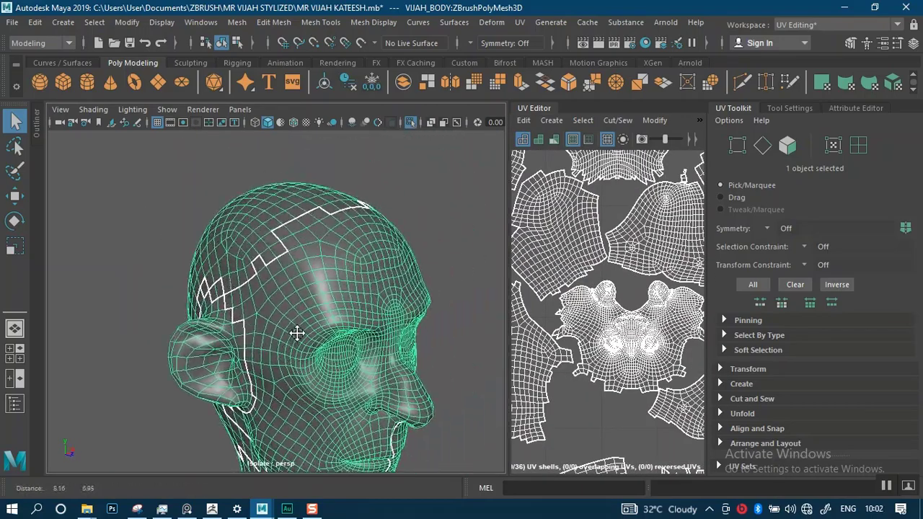
{"action": "right_click_drag", "start_coordinate": [297, 332], "coordinate": [346, 350], "text": "alt"}
{"action": "middle_click_drag", "start_coordinate": [326, 319], "coordinate": [319, 325], "text": "alt"}
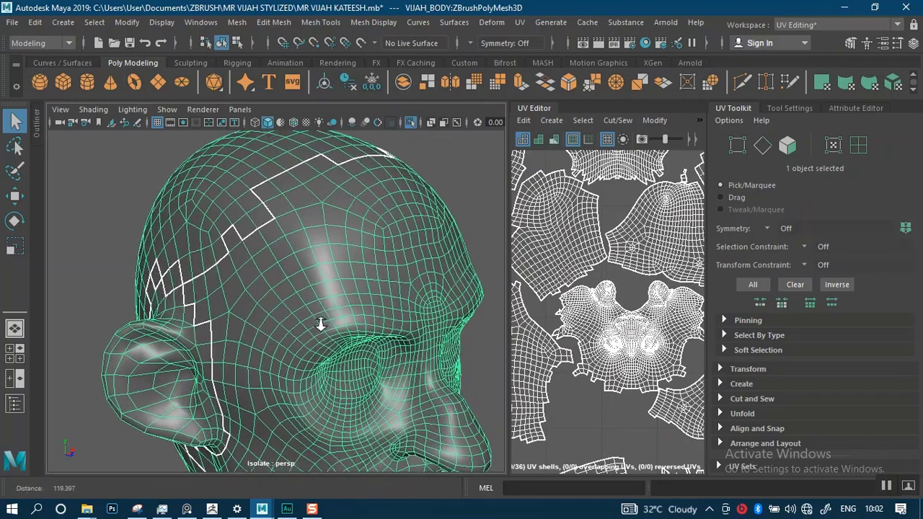
{"action": "right_click_drag", "start_coordinate": [319, 324], "coordinate": [313, 326], "text": "alt"}
{"action": "mouse_move", "coordinate": [312, 326]}
{"action": "middle_mouse_down", "text": "alt"}
{"action": "mouse_move", "coordinate": [335, 333]}
{"action": "mouse_move", "coordinate": [312, 318]}
{"action": "middle_mouse_up", "text": "alt"}
{"action": "left_click_drag", "start_coordinate": [312, 324], "coordinate": [305, 302], "text": "alt"}
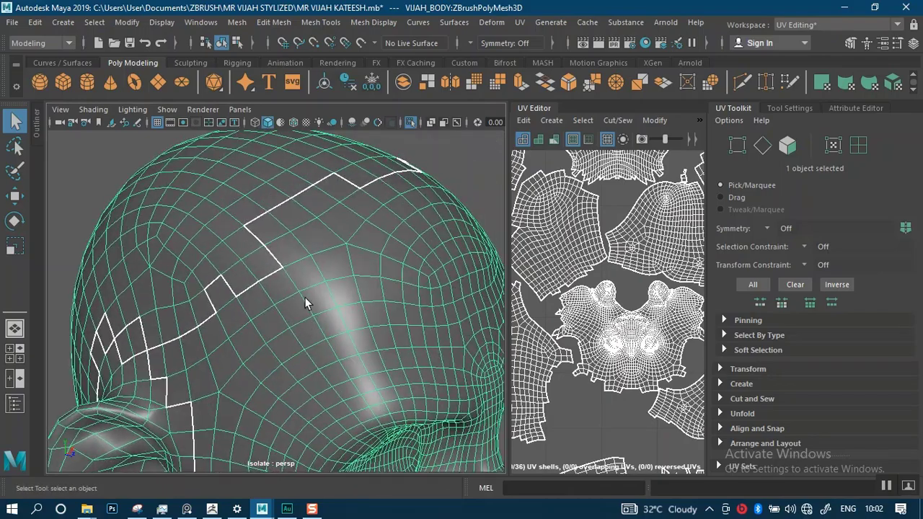
{"action": "right_click_drag", "start_coordinate": [305, 303], "coordinate": [259, 301], "text": "alt"}
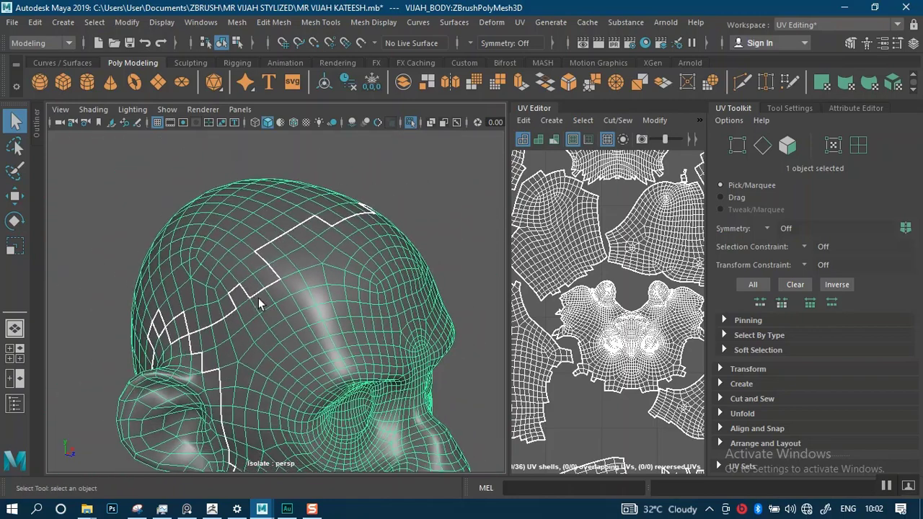
{"action": "middle_click_drag", "start_coordinate": [260, 301], "coordinate": [261, 251], "text": "alt"}
Switch to UV shell selection and select the face's shell in the UV Editor
{"action": "right_click_drag", "start_coordinate": [304, 245], "coordinate": [302, 242]}
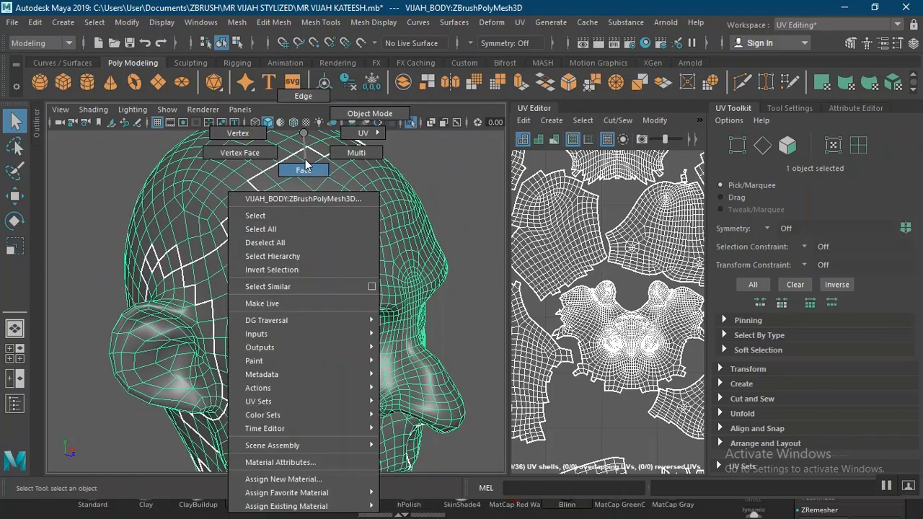
{"action": "right_click_drag", "start_coordinate": [306, 141], "coordinate": [308, 143]}
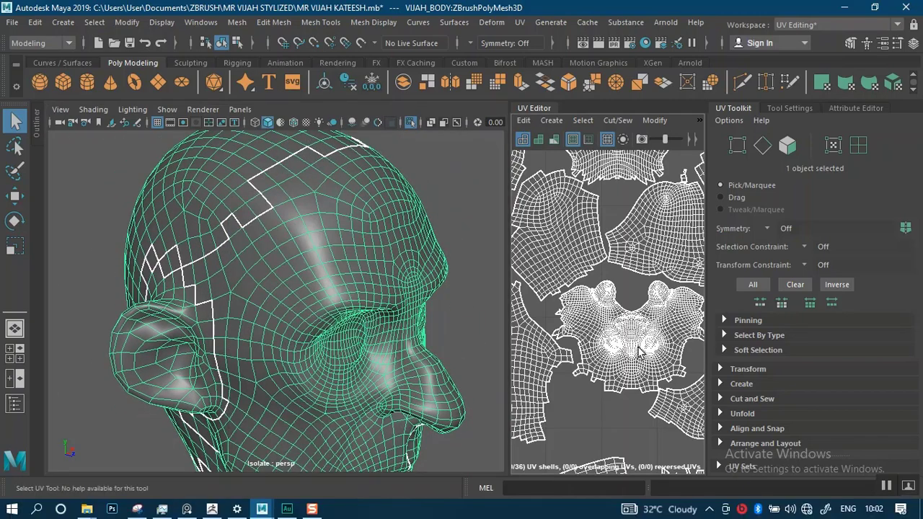
{"action": "right_click_drag", "start_coordinate": [638, 317], "coordinate": [639, 351]}
{"action": "right_click_drag", "start_coordinate": [565, 306], "coordinate": [564, 305]}
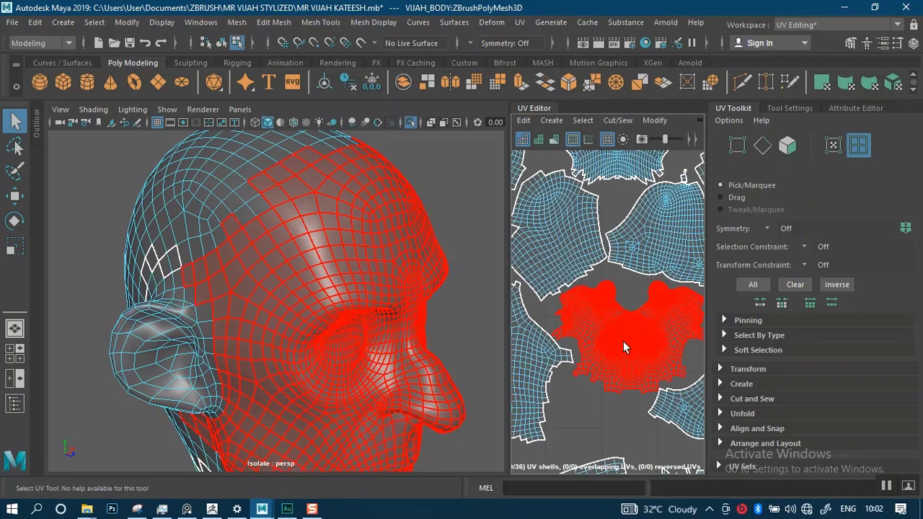
{"action": "left_click", "coordinate": [623, 343]}
Examine the face shell's border around the ear, jaw and chin, and its mesh density in the UV layout
{"action": "left_click_drag", "start_coordinate": [292, 310], "coordinate": [362, 274], "text": "alt"}
{"action": "right_click_drag", "start_coordinate": [363, 274], "coordinate": [377, 359], "text": "alt"}
{"action": "middle_click_drag", "start_coordinate": [377, 350], "coordinate": [323, 258], "text": "alt"}
{"action": "right_click_drag", "start_coordinate": [331, 278], "coordinate": [308, 225], "text": "alt"}
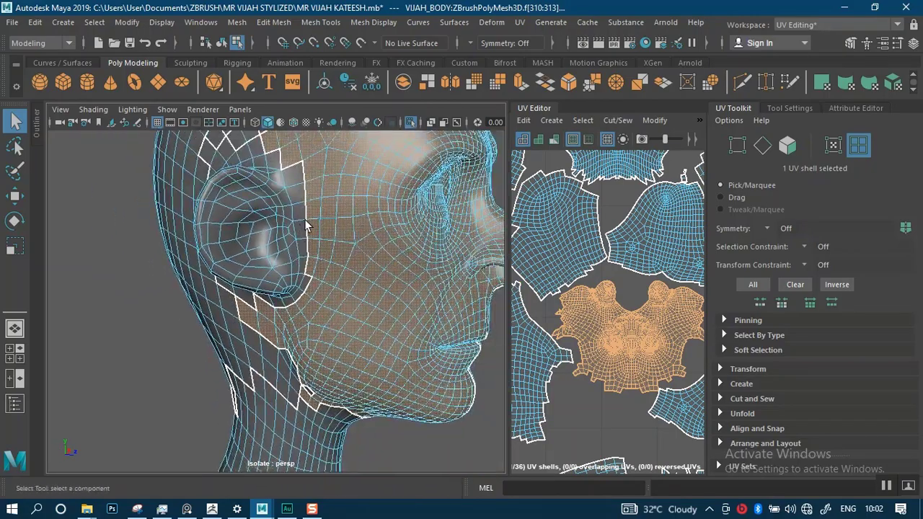
{"action": "left_click_drag", "start_coordinate": [329, 295], "coordinate": [268, 311], "text": "alt"}
{"action": "right_click_drag", "start_coordinate": [268, 312], "coordinate": [325, 328], "text": "alt"}
{"action": "left_click_drag", "start_coordinate": [325, 328], "coordinate": [335, 248], "text": "alt"}
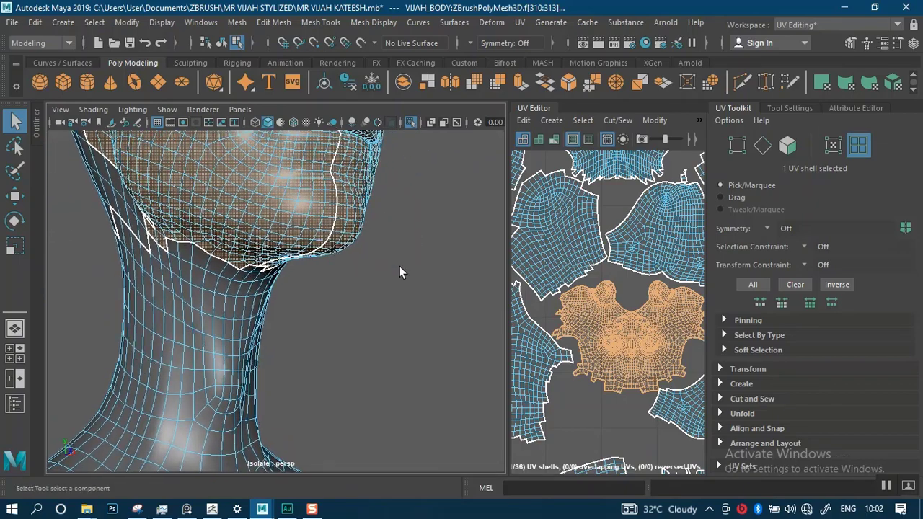
{"action": "right_click_drag", "start_coordinate": [660, 328], "coordinate": [653, 437], "text": "alt"}
{"action": "middle_click_drag", "start_coordinate": [609, 334], "coordinate": [597, 358], "text": "alt"}
{"action": "right_click_drag", "start_coordinate": [597, 359], "coordinate": [609, 469], "text": "alt"}
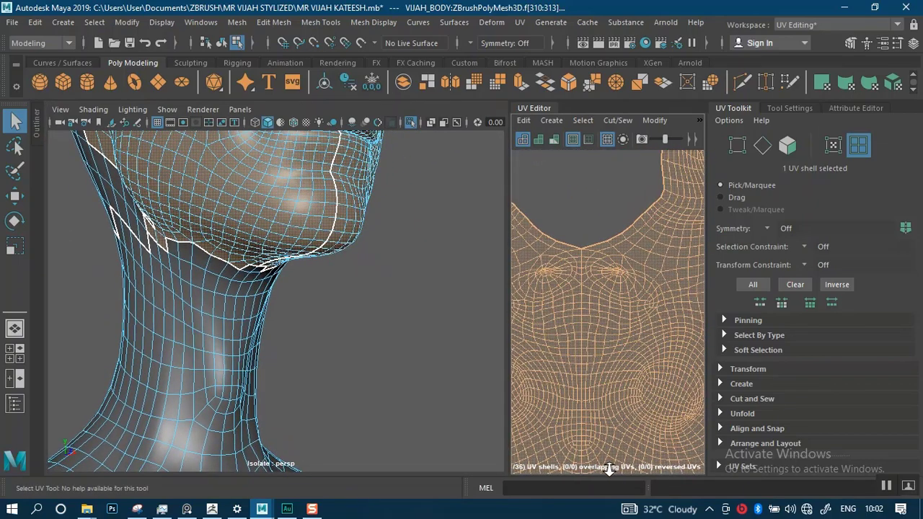
{"action": "middle_click_drag", "start_coordinate": [613, 404], "coordinate": [628, 268], "text": "alt"}
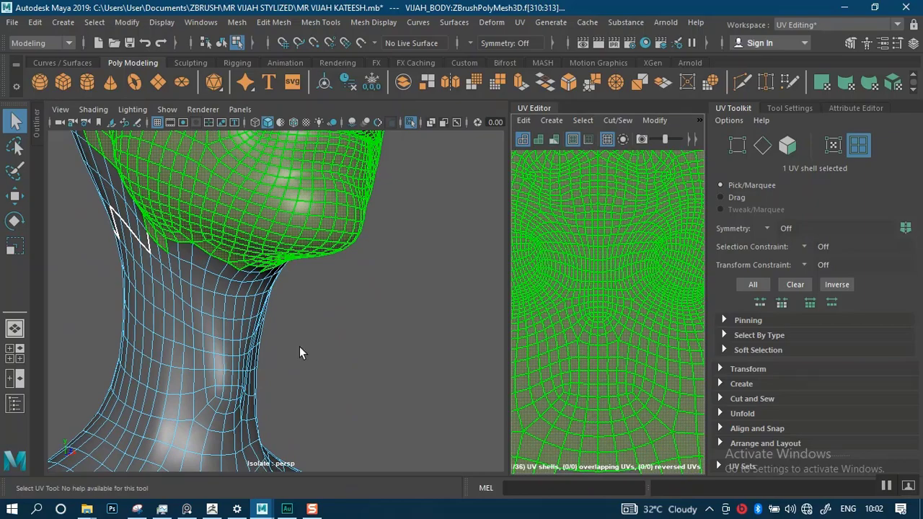
Deselect the face shell and examine the seams under the jaw, through the lips and across the forehead
{"action": "left_click_drag", "start_coordinate": [301, 352], "coordinate": [350, 298], "text": "alt"}
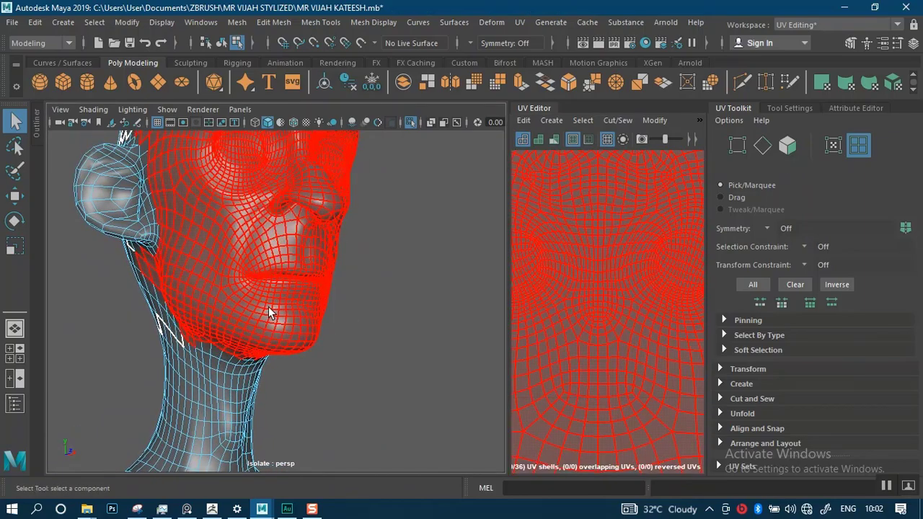
{"action": "left_click_drag", "start_coordinate": [269, 312], "coordinate": [388, 262], "text": "alt"}
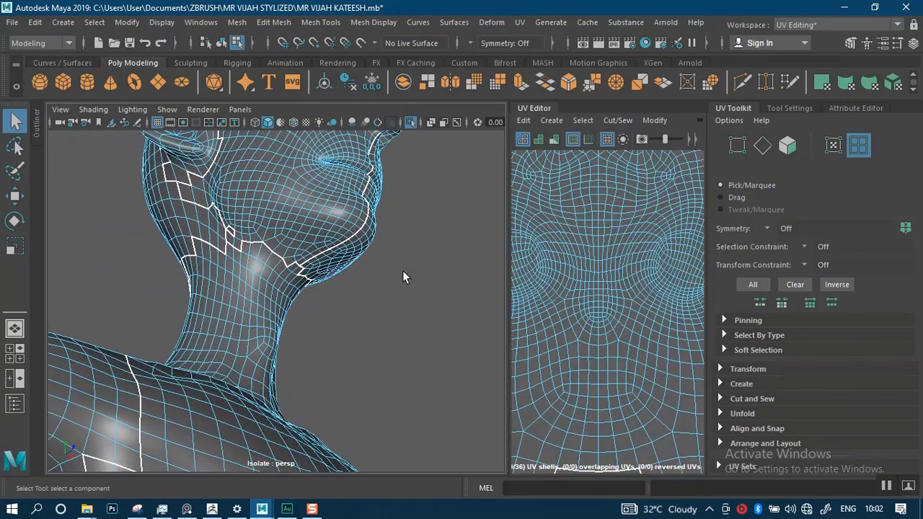
{"action": "right_click_drag", "start_coordinate": [391, 375], "coordinate": [389, 389], "text": "alt"}
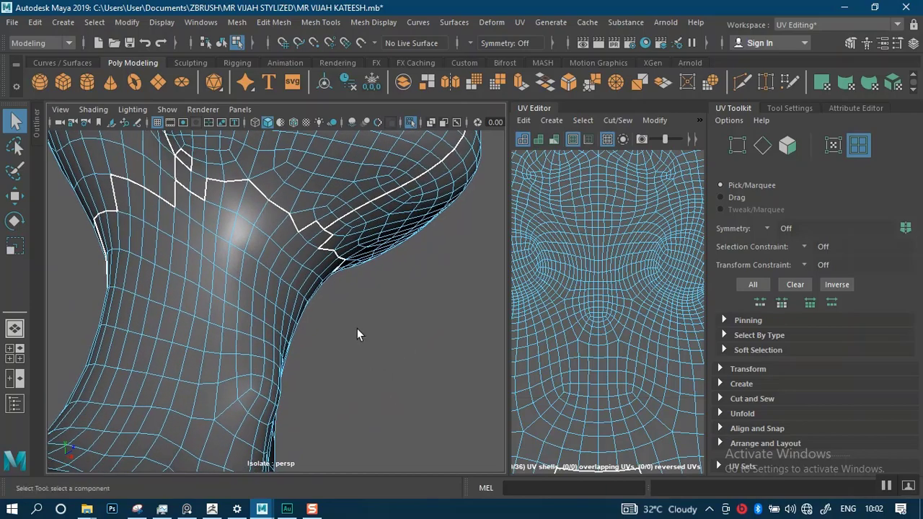
{"action": "middle_click_drag", "start_coordinate": [357, 329], "coordinate": [333, 403], "text": "alt"}
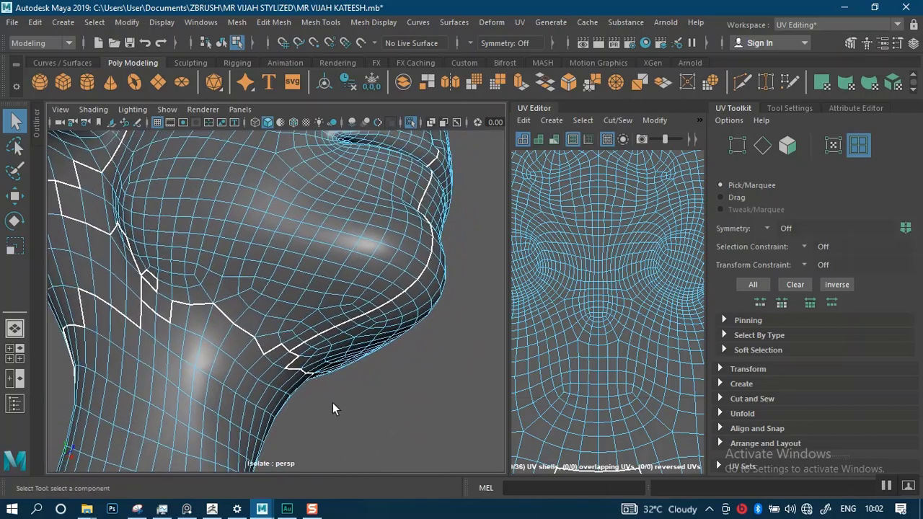
{"action": "left_click_drag", "start_coordinate": [370, 276], "coordinate": [307, 300], "text": "alt"}
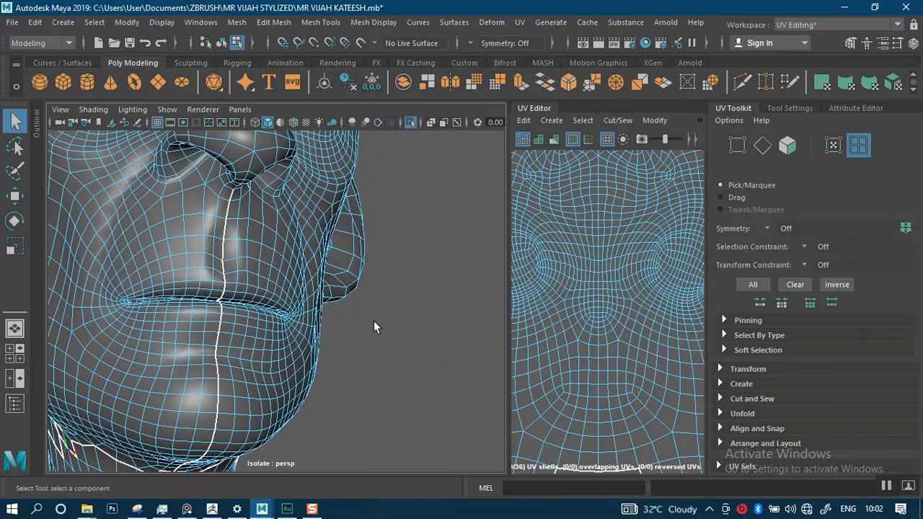
{"action": "right_click_drag", "start_coordinate": [374, 327], "coordinate": [303, 247], "text": "alt"}
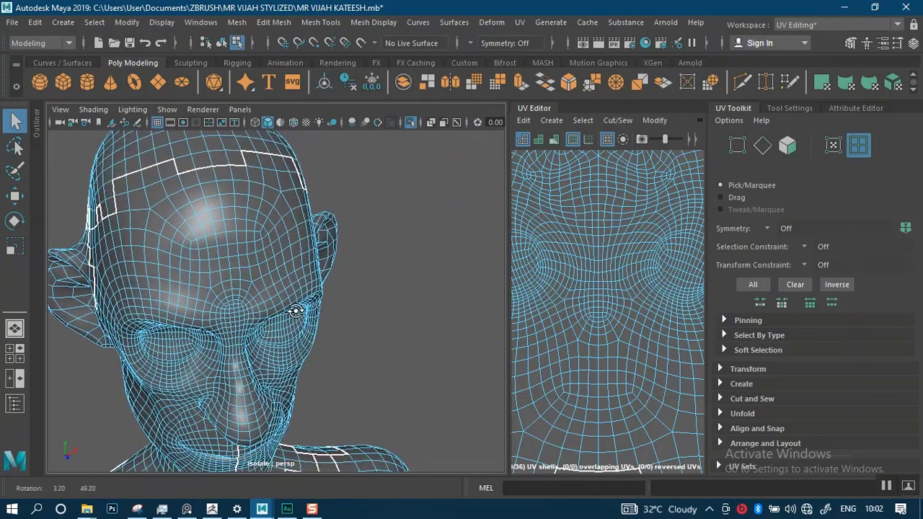
{"action": "left_click_drag", "start_coordinate": [302, 312], "coordinate": [356, 282], "text": "alt"}
Select the straight run of four edges bridging the jagged step in the forehead seam, and set symmetry to Object X
{"action": "scroll", "coordinate": [340, 284], "scroll_direction": "up", "scroll_amount": 2}
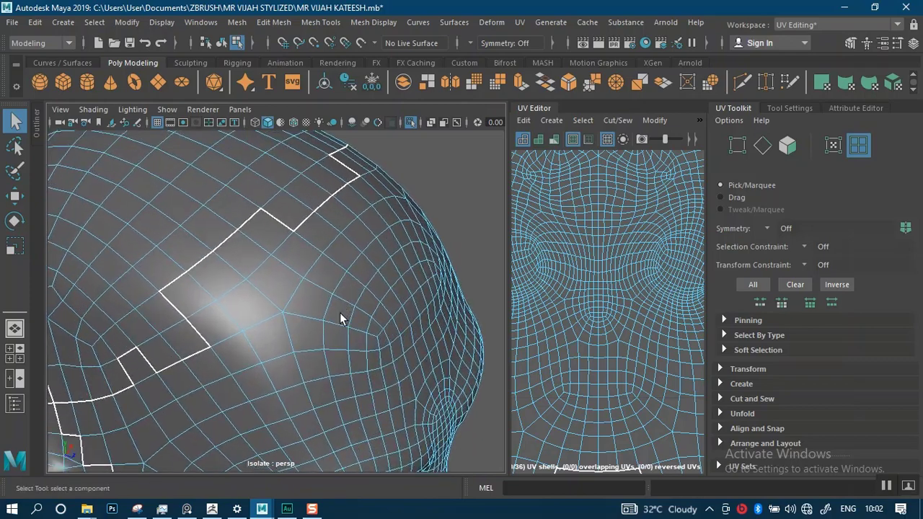
{"action": "right_click", "coordinate": [328, 200]}
{"action": "right_click_drag", "start_coordinate": [328, 103], "coordinate": [327, 97]}
{"action": "scroll", "coordinate": [340, 350], "scroll_direction": "up", "scroll_amount": 2}
{"action": "middle_click_drag", "start_coordinate": [331, 348], "coordinate": [320, 377], "text": "alt"}
{"action": "scroll", "coordinate": [319, 377], "scroll_direction": "up", "scroll_amount": 1}
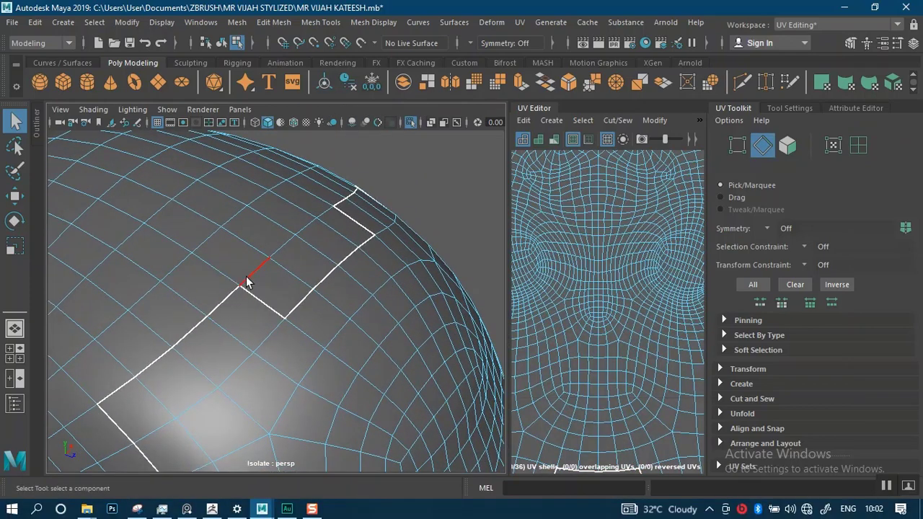
{"action": "left_click", "coordinate": [261, 268]}
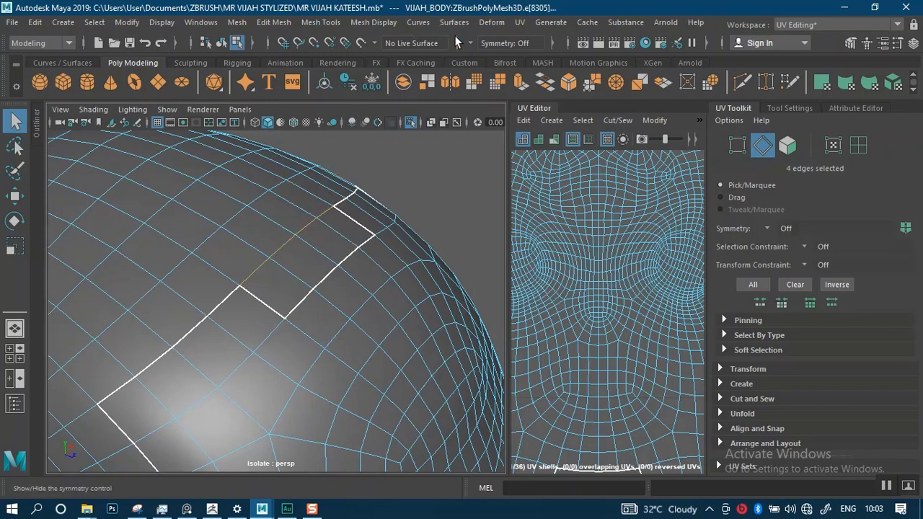
{"action": "left_click", "coordinate": [472, 44]}
{"action": "left_click", "coordinate": [502, 63]}
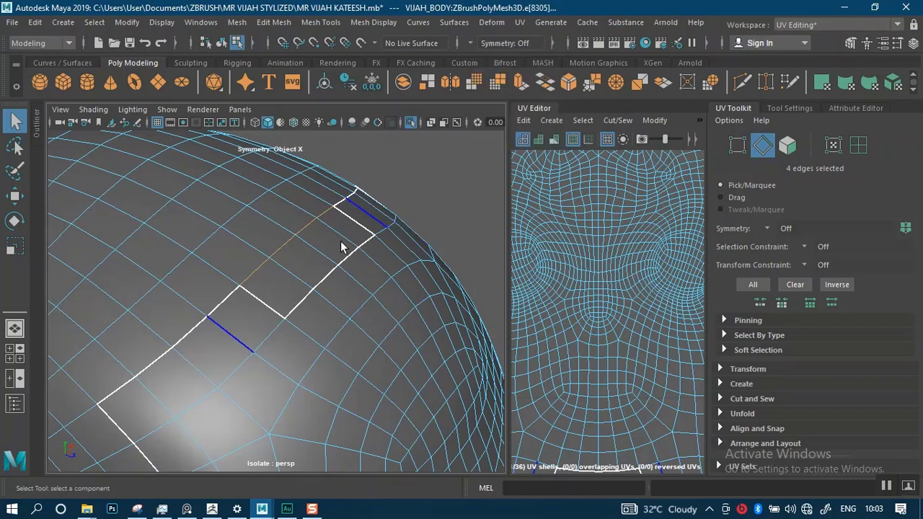
Add the edges bridging the remaining jagged steps in the seam above the temple and at the top of the forehead to the selection
{"action": "left_click_drag", "start_coordinate": [278, 274], "coordinate": [332, 286], "text": "alt"}
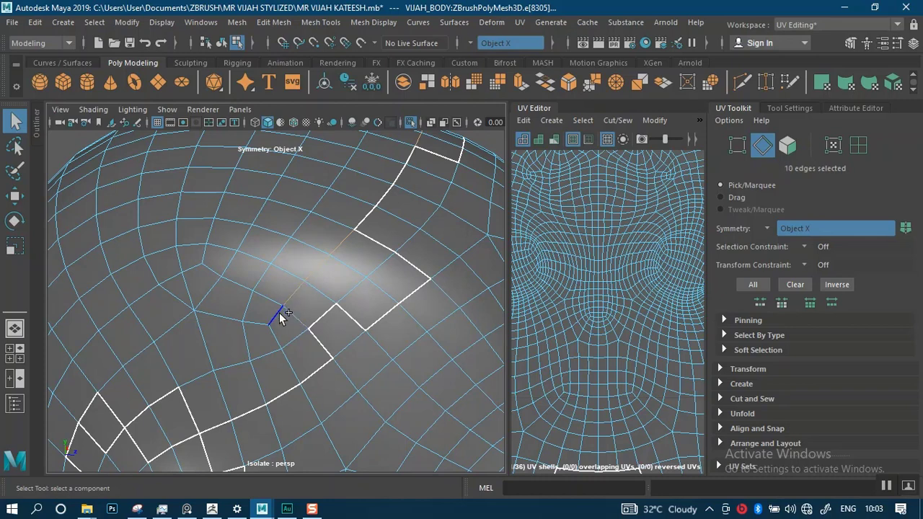
{"action": "middle_click_drag", "start_coordinate": [328, 331], "coordinate": [302, 313], "text": "alt"}
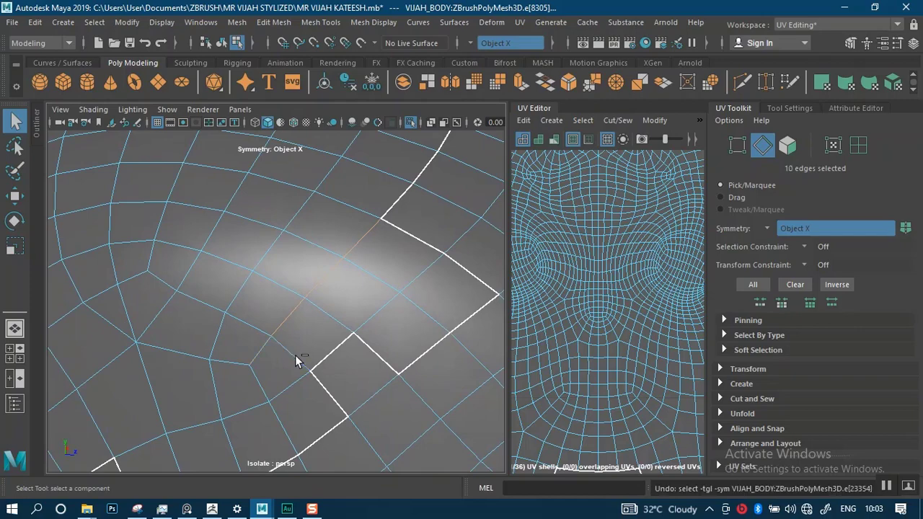
{"action": "scroll", "coordinate": [332, 324], "scroll_direction": "down", "scroll_amount": 5}
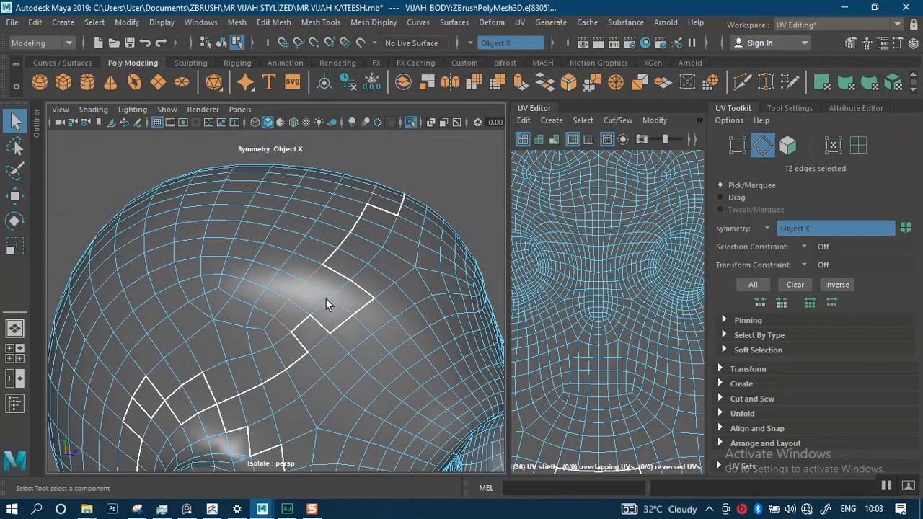
{"action": "middle_click_drag", "start_coordinate": [325, 303], "coordinate": [319, 274], "text": "alt"}
{"action": "left_click_drag", "start_coordinate": [320, 274], "coordinate": [339, 254], "text": "alt"}
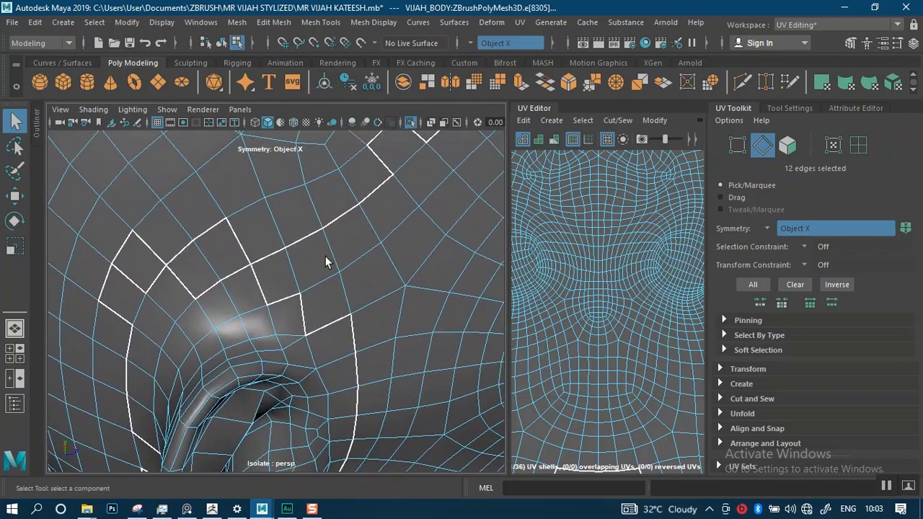
Extend the edge selection from below the earlobe down along the jaw to shortcut the zigzags in the seam
{"action": "left_click_drag", "start_coordinate": [316, 271], "coordinate": [302, 238], "text": "alt"}
{"action": "scroll", "coordinate": [329, 263], "scroll_direction": "down", "scroll_amount": 5}
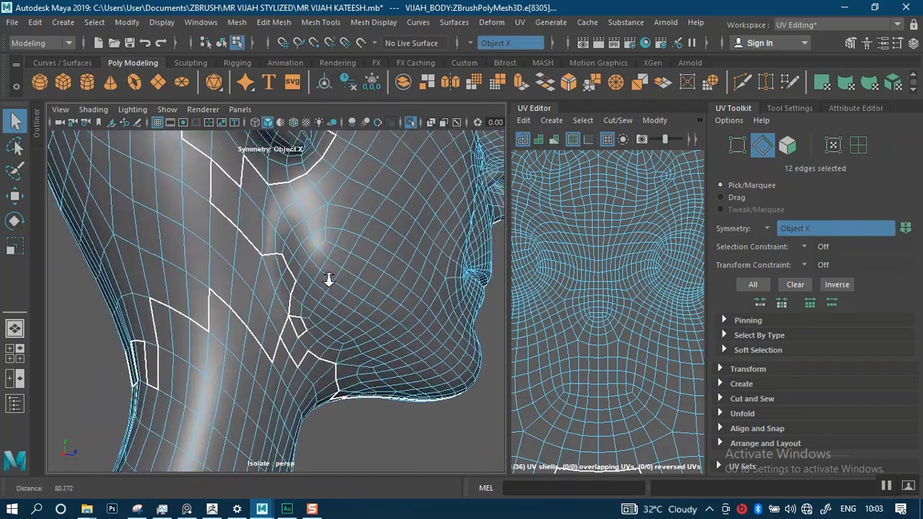
{"action": "middle_click_drag", "start_coordinate": [334, 273], "coordinate": [290, 322], "text": "alt"}
{"action": "scroll", "coordinate": [313, 302], "scroll_direction": "up", "scroll_amount": 3}
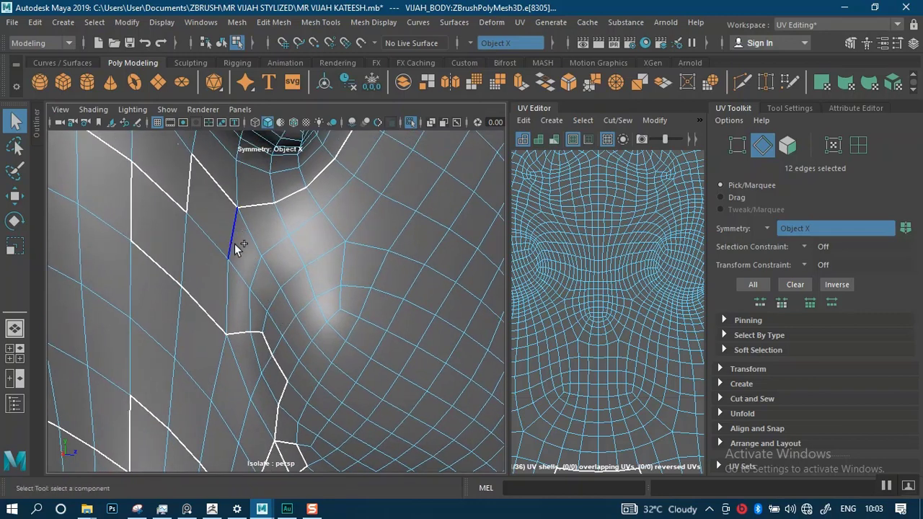
{"action": "middle_click_drag", "start_coordinate": [276, 395], "coordinate": [249, 264], "text": "alt"}
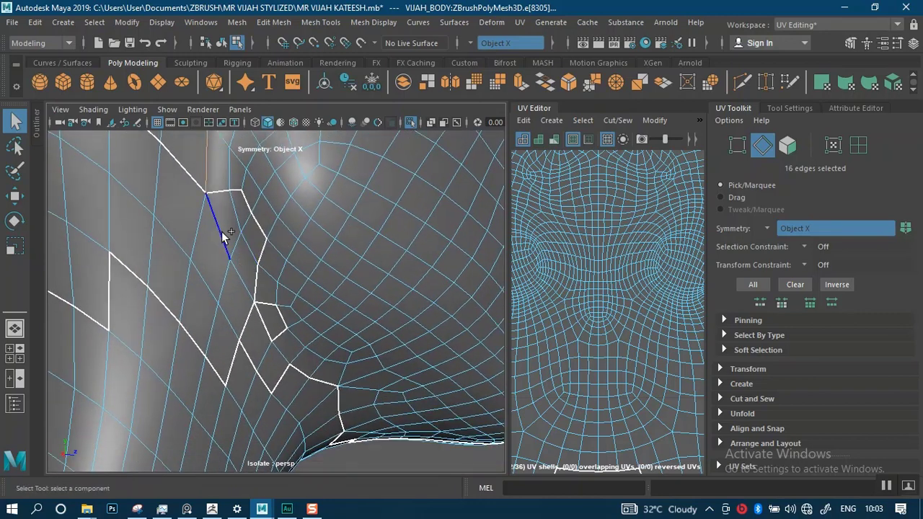
{"action": "middle_click_drag", "start_coordinate": [302, 326], "coordinate": [286, 235], "text": "alt"}
{"action": "right_click_drag", "start_coordinate": [287, 235], "coordinate": [304, 281], "text": "alt"}
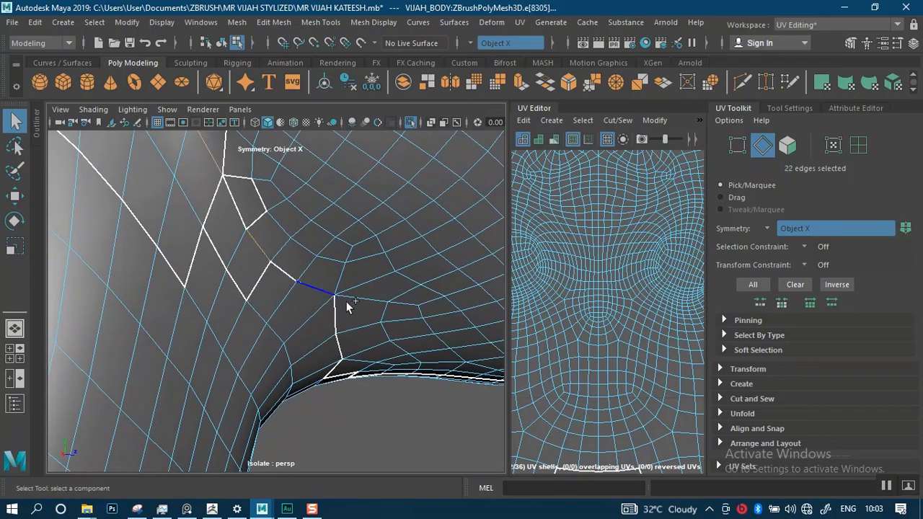
Add the edges that bridge the seam's jagged notch under the chin to the selection
{"action": "mouse_move", "coordinate": [347, 307]}
{"action": "left_mouse_down", "text": "alt"}
{"action": "mouse_move", "coordinate": [346, 274]}
{"action": "mouse_move", "coordinate": [226, 208]}
{"action": "mouse_move", "coordinate": [218, 261]}
{"action": "mouse_move", "coordinate": [93, 233]}
{"action": "mouse_move", "coordinate": [263, 264]}
{"action": "left_mouse_up", "text": "alt"}
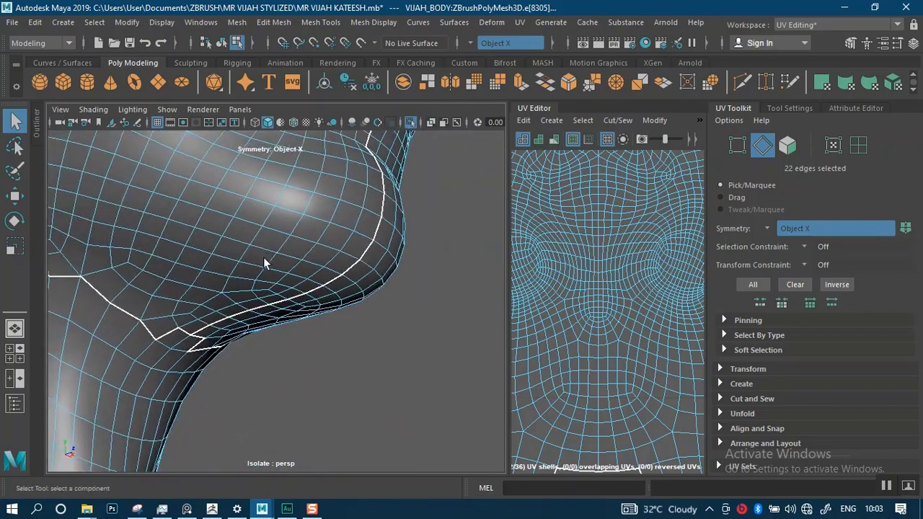
{"action": "middle_click_drag", "start_coordinate": [278, 253], "coordinate": [322, 200], "text": "alt"}
{"action": "right_click_drag", "start_coordinate": [321, 200], "coordinate": [303, 277], "text": "alt"}
{"action": "left_click_drag", "start_coordinate": [303, 277], "coordinate": [257, 276], "text": "alt"}
{"action": "middle_click_drag", "start_coordinate": [225, 251], "coordinate": [288, 281], "text": "alt"}
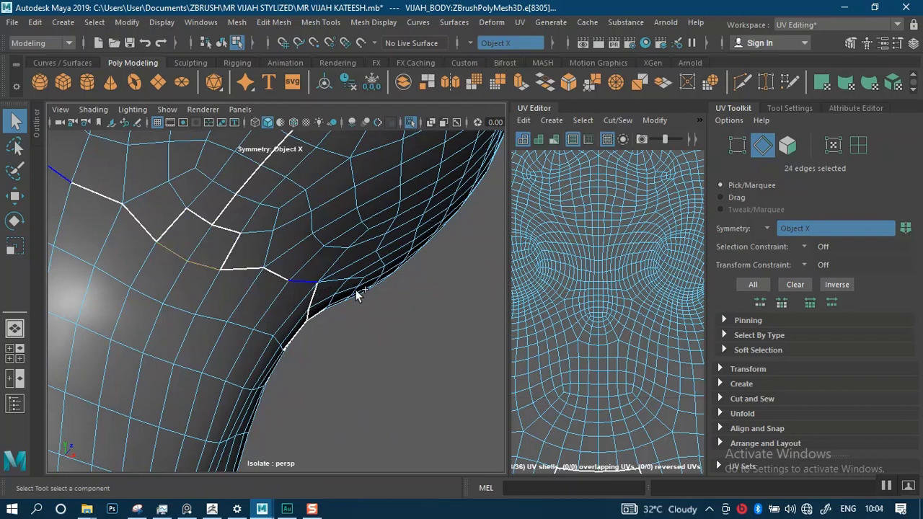
{"action": "right_click_drag", "start_coordinate": [357, 295], "coordinate": [324, 248], "text": "alt"}
Examine the face shell and the neighbouring body shells in the UV layout
{"action": "right_click_drag", "start_coordinate": [635, 336], "coordinate": [541, 216], "text": "alt"}
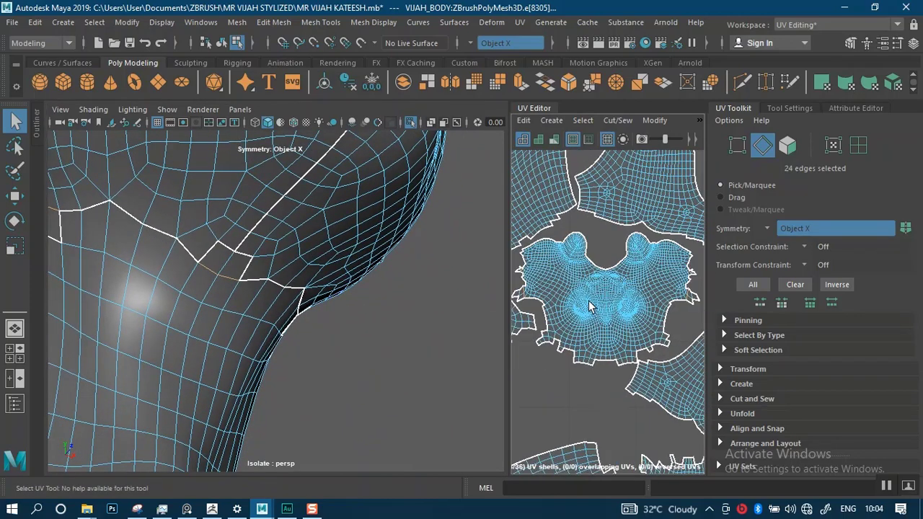
{"action": "right_click_drag", "start_coordinate": [589, 306], "coordinate": [572, 241], "text": "alt"}
{"action": "middle_click_drag", "start_coordinate": [620, 304], "coordinate": [620, 283], "text": "alt"}
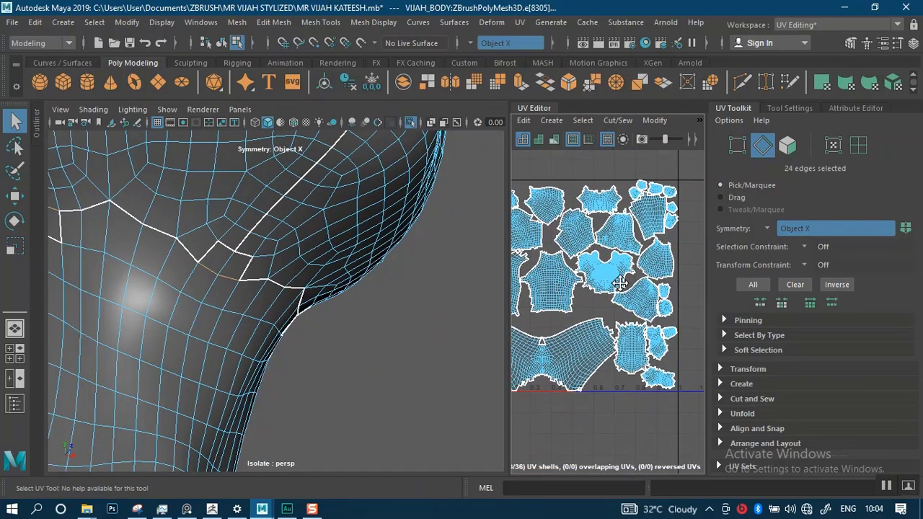
{"action": "scroll", "coordinate": [620, 283], "scroll_direction": "up", "scroll_amount": 5}
{"action": "right_click_drag", "start_coordinate": [574, 306], "coordinate": [549, 222], "text": "alt"}
{"action": "right_click_drag", "start_coordinate": [557, 271], "coordinate": [549, 247], "text": "alt"}
{"action": "middle_click_drag", "start_coordinate": [551, 265], "coordinate": [601, 309], "text": "alt"}
{"action": "right_click_drag", "start_coordinate": [601, 308], "coordinate": [604, 362], "text": "alt"}
{"action": "middle_click_drag", "start_coordinate": [604, 361], "coordinate": [661, 338], "text": "alt"}
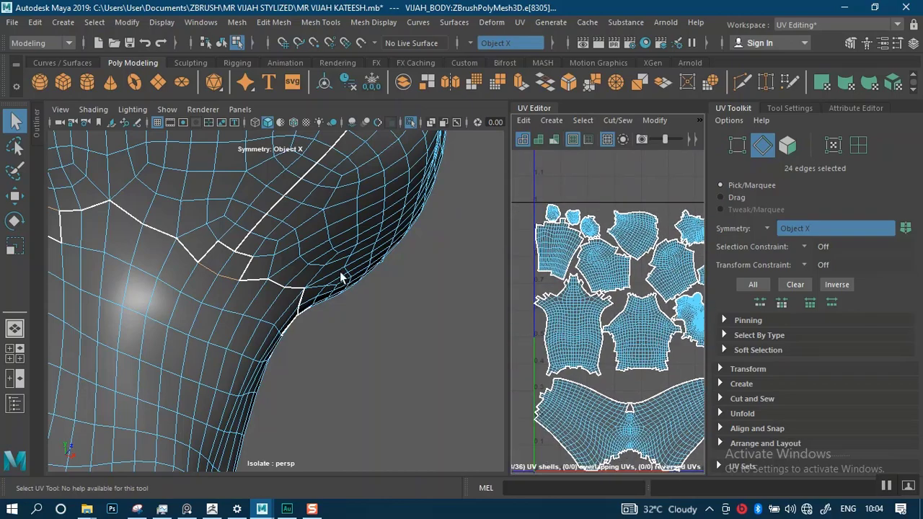
Expand the cutting and unfolding tools and cut the UVs along the selected edges
{"action": "left_click_drag", "start_coordinate": [342, 277], "coordinate": [289, 257], "text": "alt"}
{"action": "scroll", "coordinate": [688, 341], "scroll_direction": "down", "scroll_amount": 1}
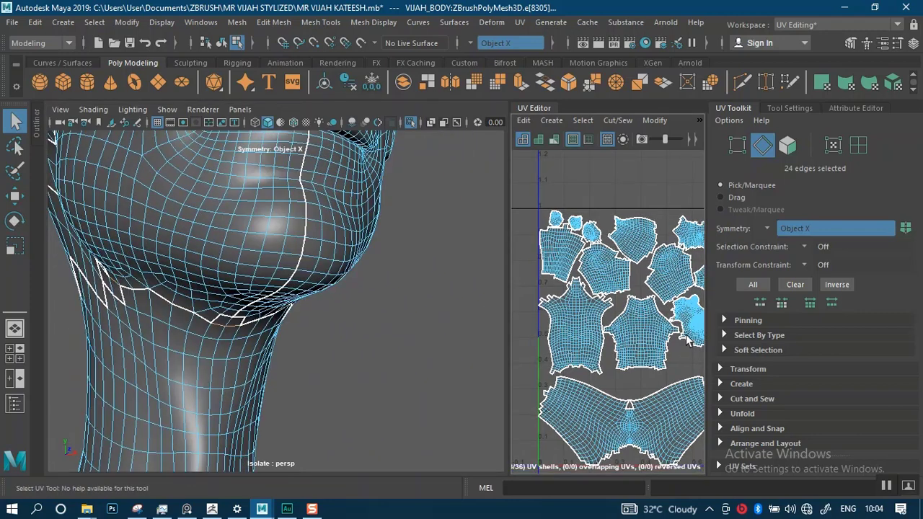
{"action": "left_click", "coordinate": [733, 396]}
{"action": "scroll", "coordinate": [736, 387], "scroll_direction": "down", "scroll_amount": 2}
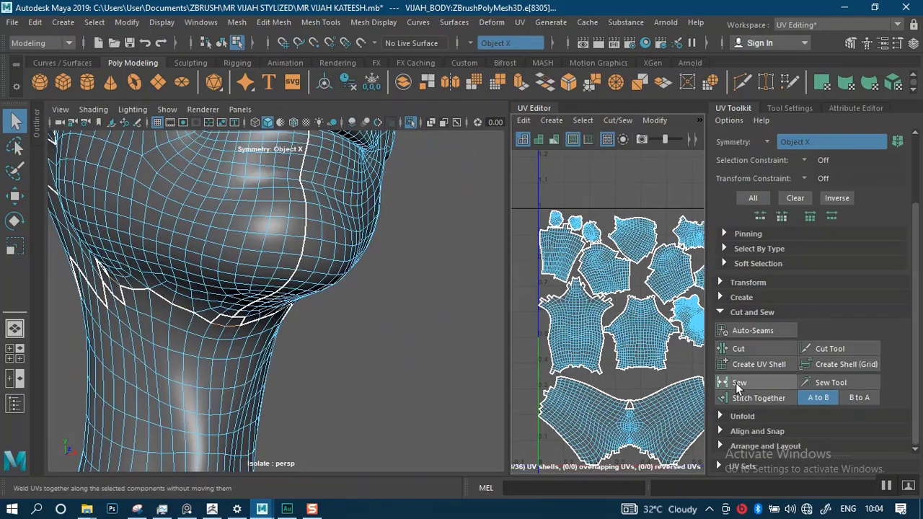
{"action": "left_click", "coordinate": [732, 416]}
{"action": "scroll", "coordinate": [734, 407], "scroll_direction": "down", "scroll_amount": 2}
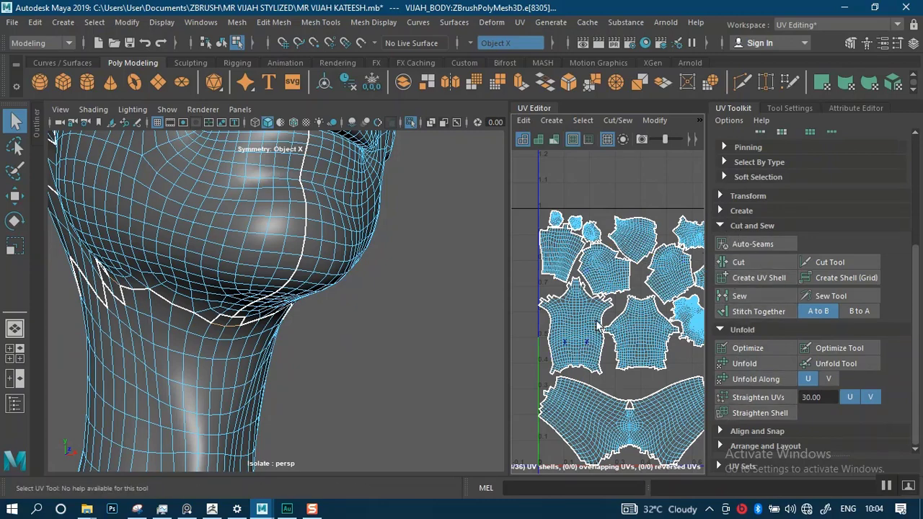
{"action": "right_click_drag", "start_coordinate": [597, 326], "coordinate": [623, 411], "text": "alt"}
{"action": "right_click_drag", "start_coordinate": [625, 375], "coordinate": [604, 308], "text": "alt"}
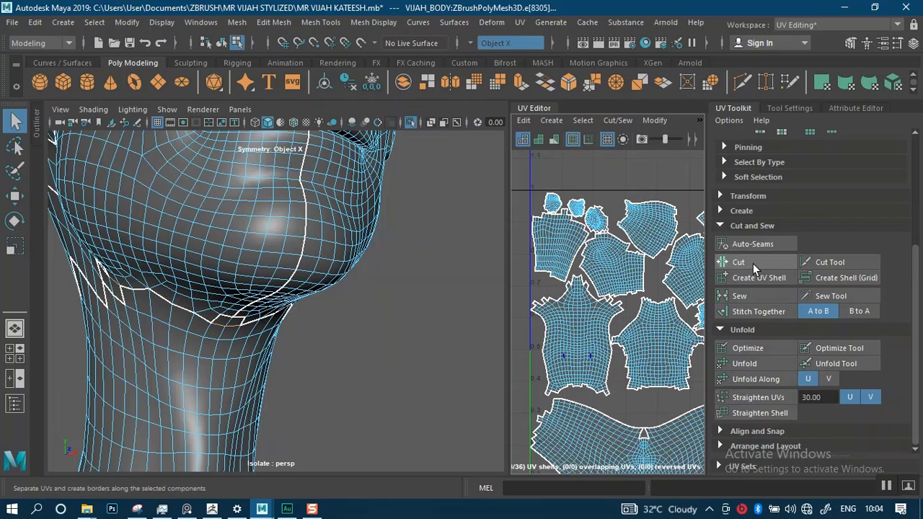
{"action": "left_click", "coordinate": [753, 263]}
Examine the new cuts along the jaw and the face shell's border in the UV layout
{"action": "mouse_move", "coordinate": [302, 305]}
{"action": "left_mouse_down", "text": "alt"}
{"action": "mouse_move", "coordinate": [317, 296]}
{"action": "mouse_move", "coordinate": [336, 332]}
{"action": "mouse_move", "coordinate": [305, 314]}
{"action": "left_mouse_up", "text": "alt"}
{"action": "right_click_drag", "start_coordinate": [306, 314], "coordinate": [303, 312], "text": "alt"}
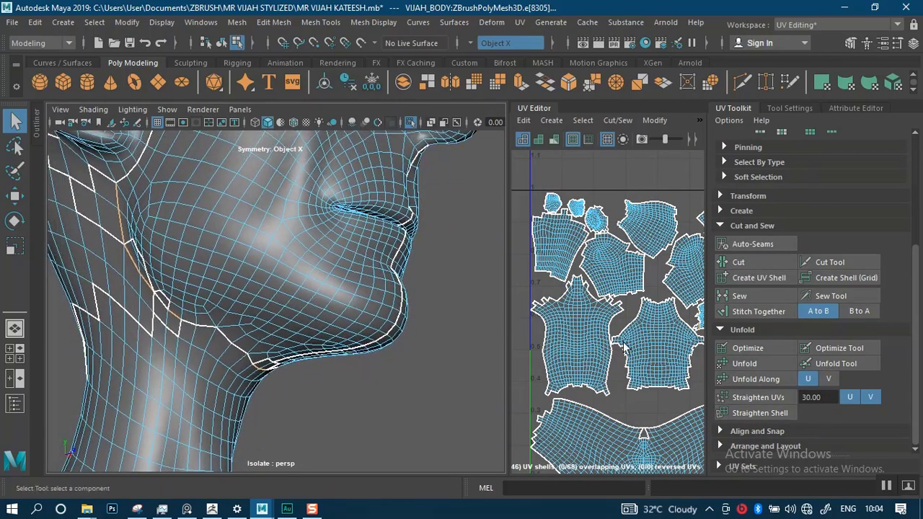
{"action": "right_click_drag", "start_coordinate": [628, 349], "coordinate": [605, 303], "text": "alt"}
{"action": "middle_click_drag", "start_coordinate": [649, 317], "coordinate": [593, 315], "text": "alt"}
{"action": "right_click_drag", "start_coordinate": [592, 325], "coordinate": [634, 465], "text": "alt"}
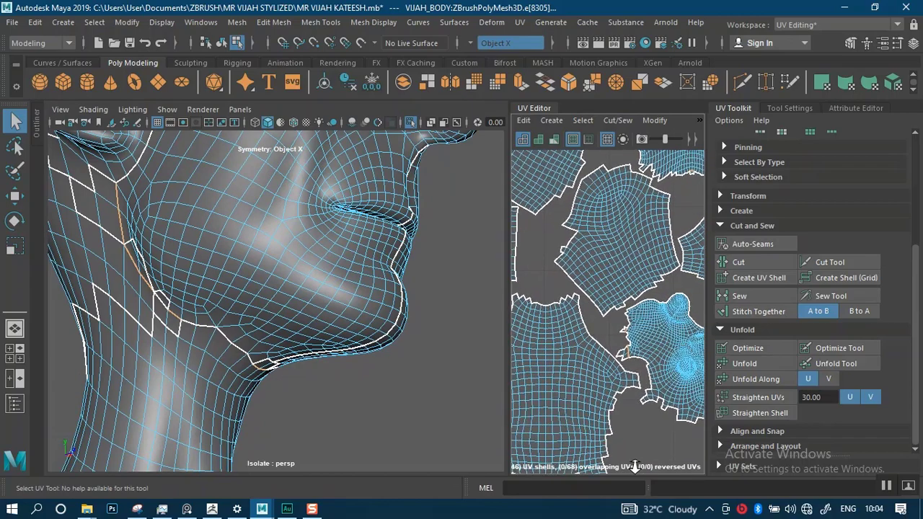
{"action": "middle_click_drag", "start_coordinate": [637, 388], "coordinate": [583, 258], "text": "alt"}
{"action": "right_click_drag", "start_coordinate": [583, 259], "coordinate": [627, 355], "text": "alt"}
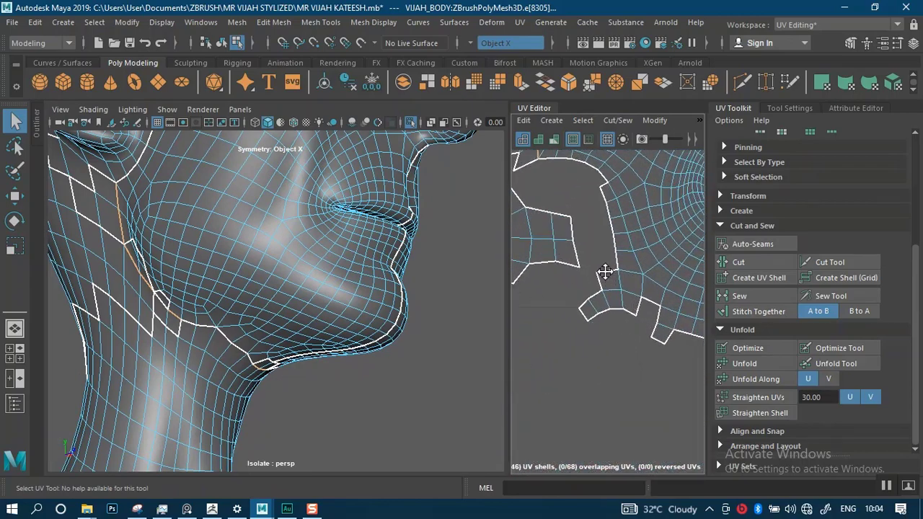
{"action": "right_click_drag", "start_coordinate": [604, 272], "coordinate": [548, 253], "text": "alt"}
{"action": "middle_click_drag", "start_coordinate": [548, 252], "coordinate": [563, 277], "text": "alt"}
{"action": "right_click_drag", "start_coordinate": [563, 277], "coordinate": [556, 266], "text": "alt"}
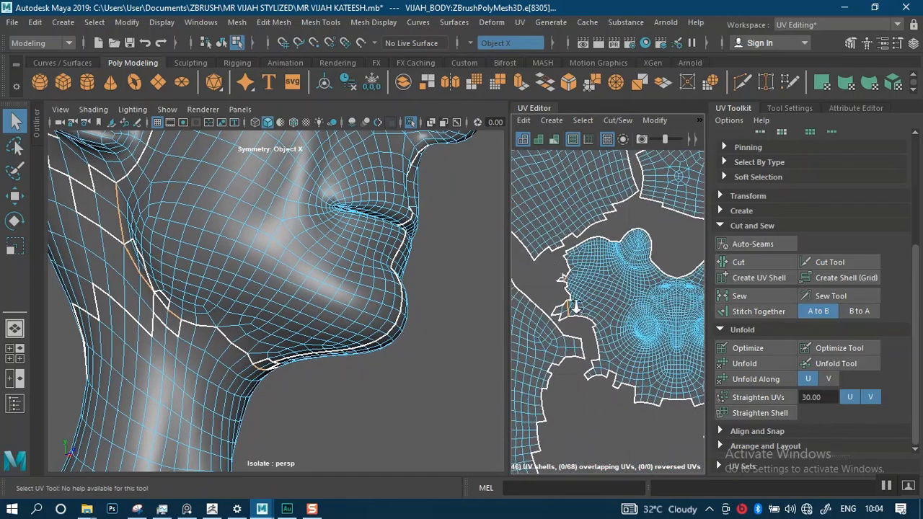
{"action": "right_click_drag", "start_coordinate": [594, 340], "coordinate": [589, 320], "text": "alt"}
{"action": "middle_click_drag", "start_coordinate": [600, 298], "coordinate": [614, 323], "text": "alt"}
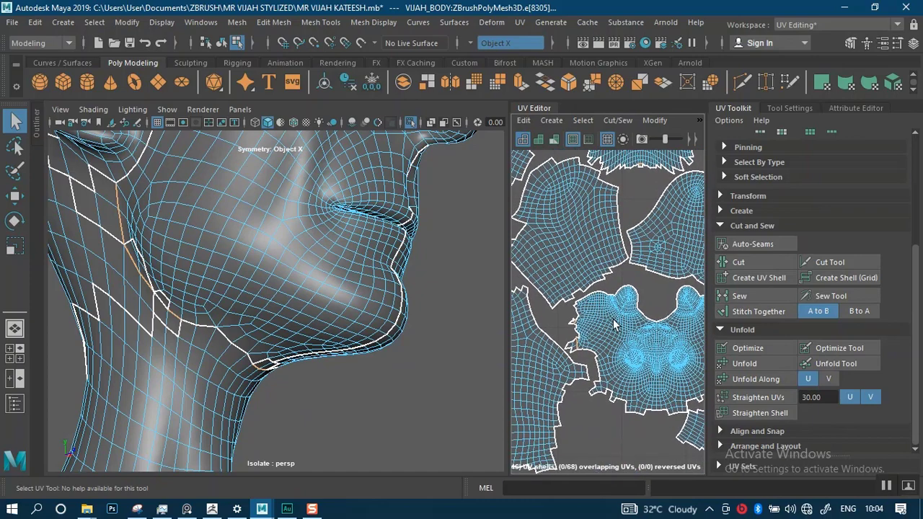
{"action": "right_click_drag", "start_coordinate": [613, 323], "coordinate": [610, 322], "text": "alt"}
{"action": "middle_click_drag", "start_coordinate": [610, 321], "coordinate": [572, 279], "text": "alt"}
{"action": "right_click_drag", "start_coordinate": [572, 279], "coordinate": [559, 300], "text": "alt"}
Select the face's whole UV shell and unfold it
{"action": "right_click", "coordinate": [596, 319]}
{"action": "left_click", "coordinate": [598, 311]}
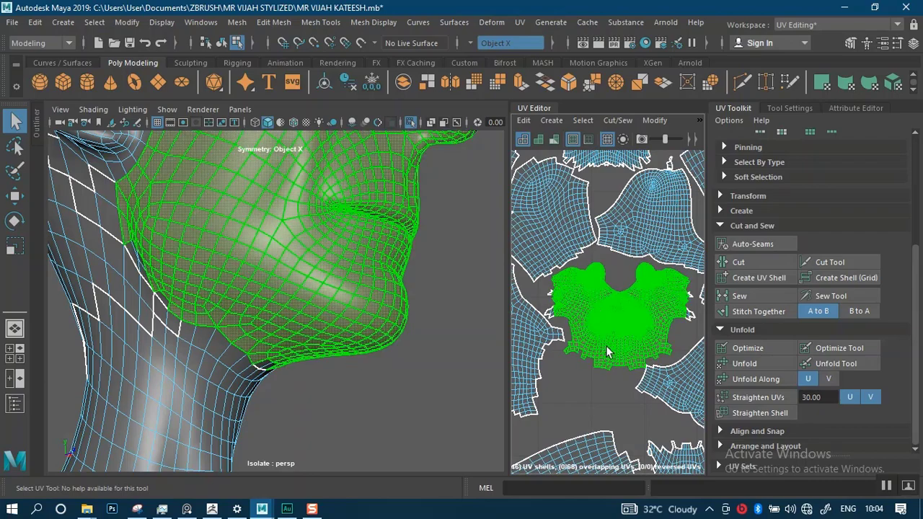
{"action": "right_click_drag", "start_coordinate": [606, 346], "coordinate": [685, 303], "text": "alt"}
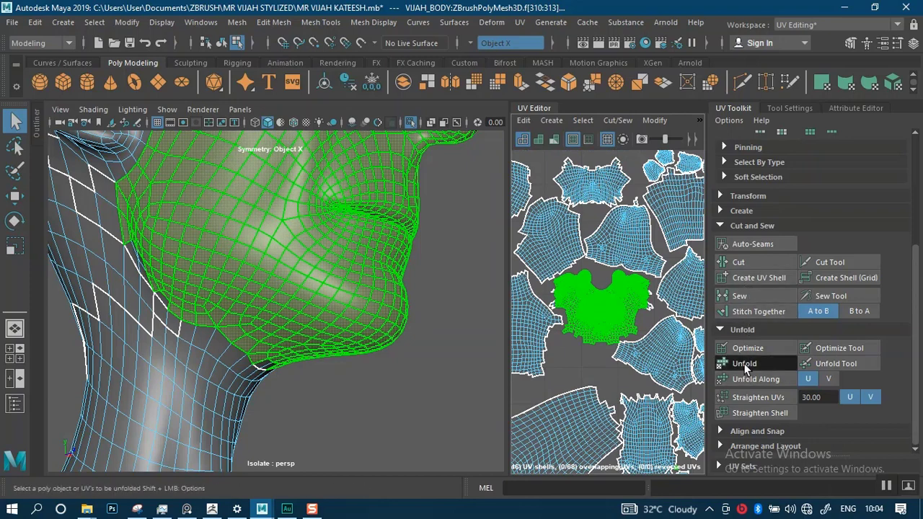
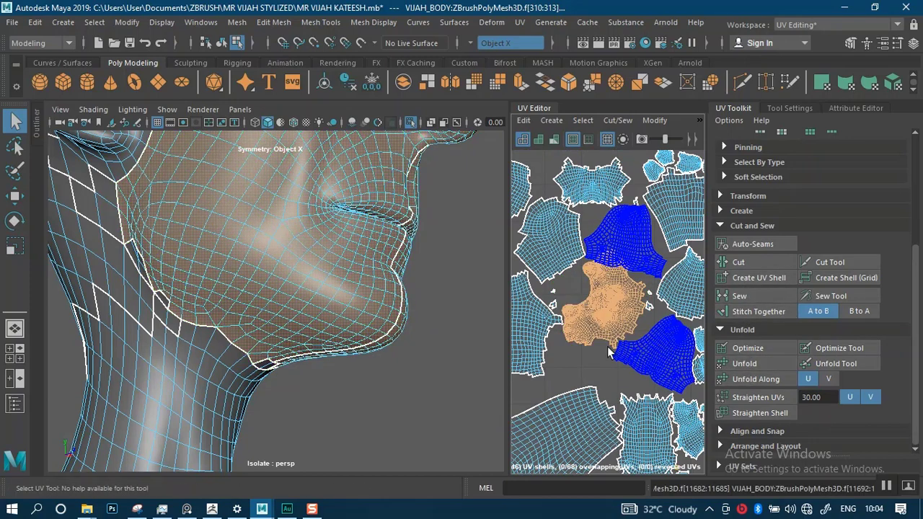
{"action": "scroll", "coordinate": [572, 354], "scroll_direction": "up", "scroll_amount": 3}
{"action": "middle_click_drag", "start_coordinate": [560, 325], "coordinate": [526, 316], "text": "alt"}
{"action": "right_click_drag", "start_coordinate": [620, 357], "coordinate": [593, 239], "text": "alt"}
Select the small cut-off UV shell at the temple, mirrored on both sides of the head
{"action": "right_click_drag", "start_coordinate": [336, 311], "coordinate": [284, 221], "text": "alt"}
{"action": "left_click_drag", "start_coordinate": [308, 287], "coordinate": [338, 284], "text": "alt"}
{"action": "middle_click_drag", "start_coordinate": [338, 285], "coordinate": [327, 348], "text": "alt"}
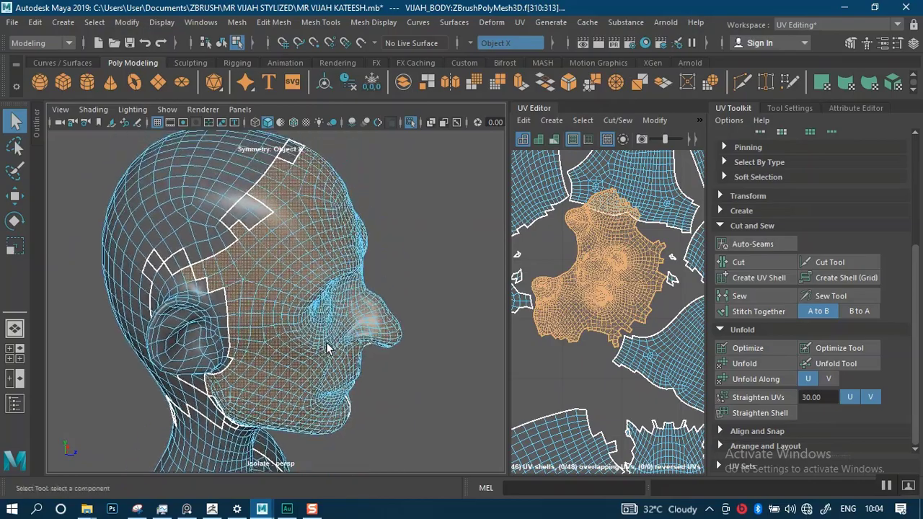
{"action": "mouse_move", "coordinate": [287, 318]}
{"action": "left_mouse_down", "text": "alt"}
{"action": "mouse_move", "coordinate": [383, 314]}
{"action": "mouse_move", "coordinate": [303, 322]}
{"action": "left_mouse_up", "text": "alt"}
{"action": "right_click_drag", "start_coordinate": [302, 322], "coordinate": [310, 289], "text": "alt"}
{"action": "left_click_drag", "start_coordinate": [310, 289], "coordinate": [274, 303], "text": "alt"}
{"action": "right_click_drag", "start_coordinate": [274, 302], "coordinate": [313, 302], "text": "alt"}
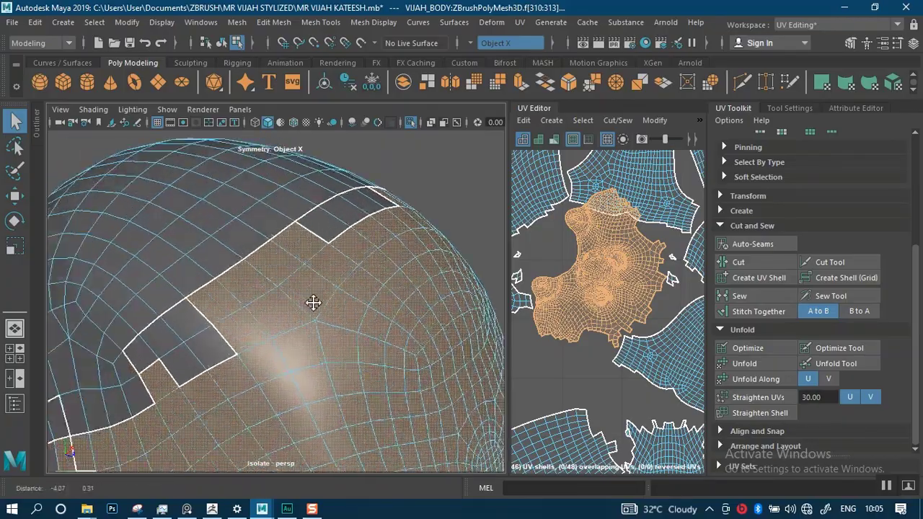
{"action": "middle_click_drag", "start_coordinate": [313, 302], "coordinate": [321, 284], "text": "alt"}
{"action": "right_click_drag", "start_coordinate": [274, 296], "coordinate": [295, 303], "text": "alt"}
{"action": "left_click_drag", "start_coordinate": [294, 303], "coordinate": [338, 279], "text": "alt"}
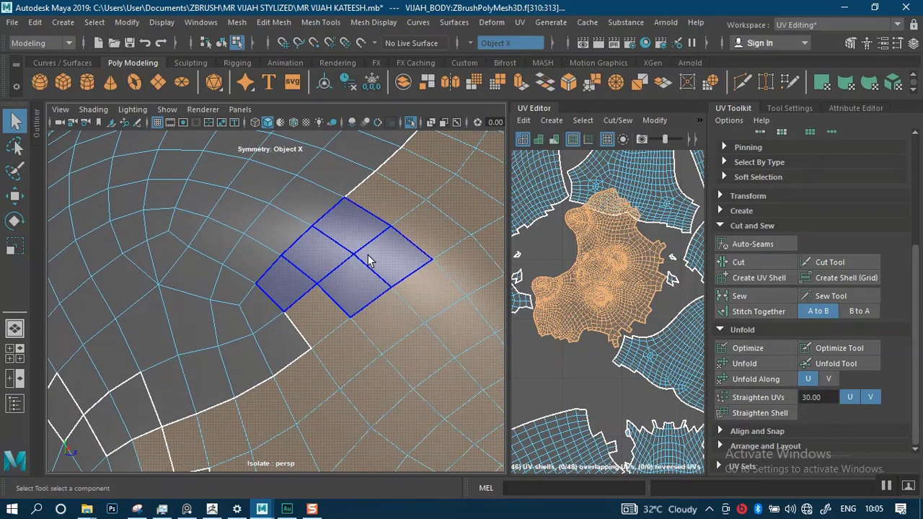
{"action": "left_click", "coordinate": [381, 267]}
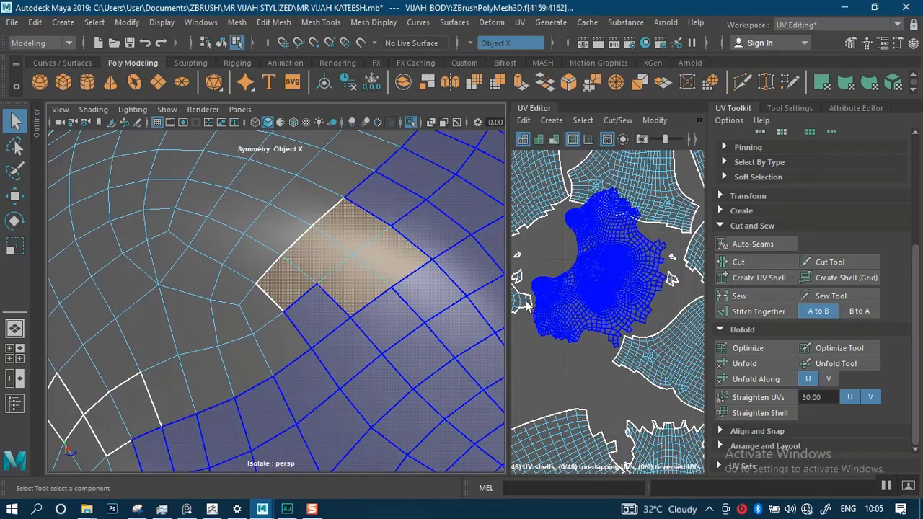
Add the narrow cut-off shell at the top centre of the forehead to the selection
{"action": "right_click_drag", "start_coordinate": [401, 279], "coordinate": [351, 240], "text": "alt"}
{"action": "left_click_drag", "start_coordinate": [351, 240], "coordinate": [137, 252], "text": "alt"}
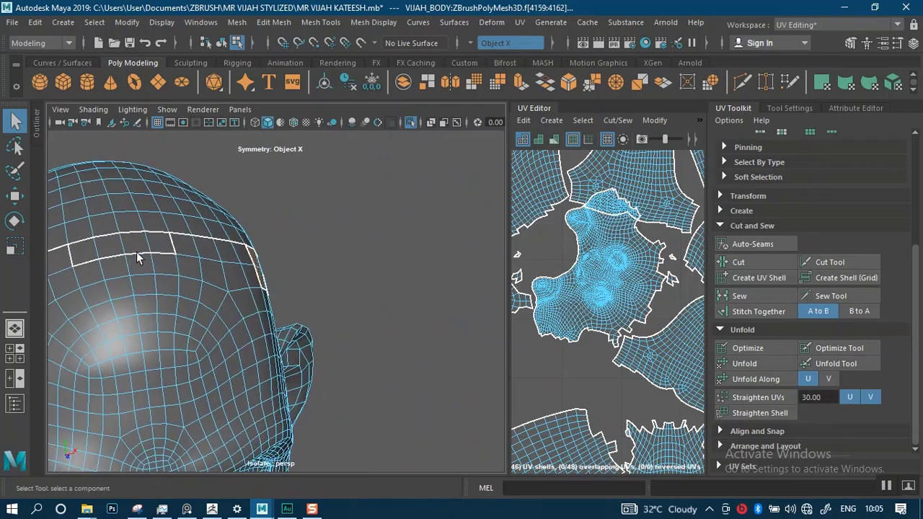
{"action": "left_click_drag", "start_coordinate": [277, 316], "coordinate": [250, 320], "text": "alt"}
{"action": "middle_click_drag", "start_coordinate": [250, 319], "coordinate": [266, 241], "text": "alt"}
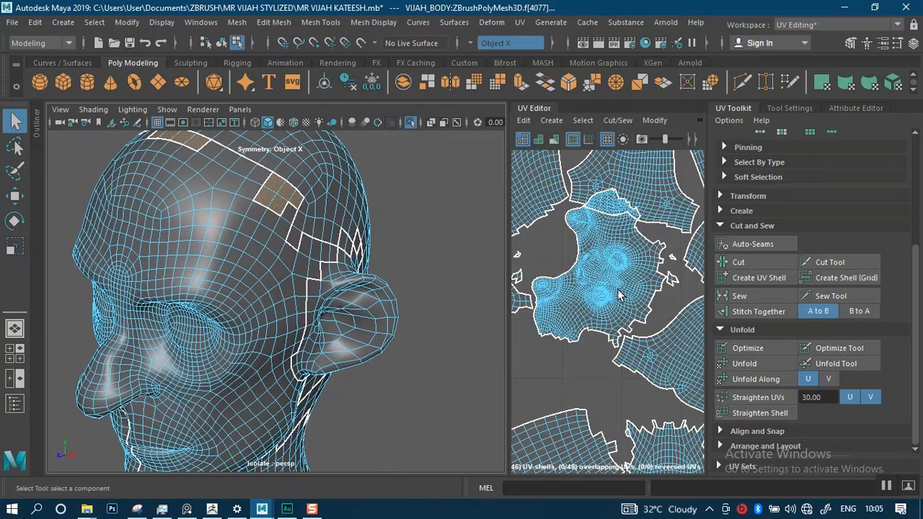
Move the selected small forehead and temple shells out of the 0 to 1 UV tile, to about U 1.4
{"action": "right_click_drag", "start_coordinate": [618, 295], "coordinate": [599, 289], "text": "alt"}
{"action": "middle_click_drag", "start_coordinate": [599, 289], "coordinate": [610, 319], "text": "alt"}
{"action": "right_click_drag", "start_coordinate": [610, 319], "coordinate": [566, 255], "text": "alt"}
{"action": "middle_click_drag", "start_coordinate": [586, 353], "coordinate": [608, 281], "text": "alt"}
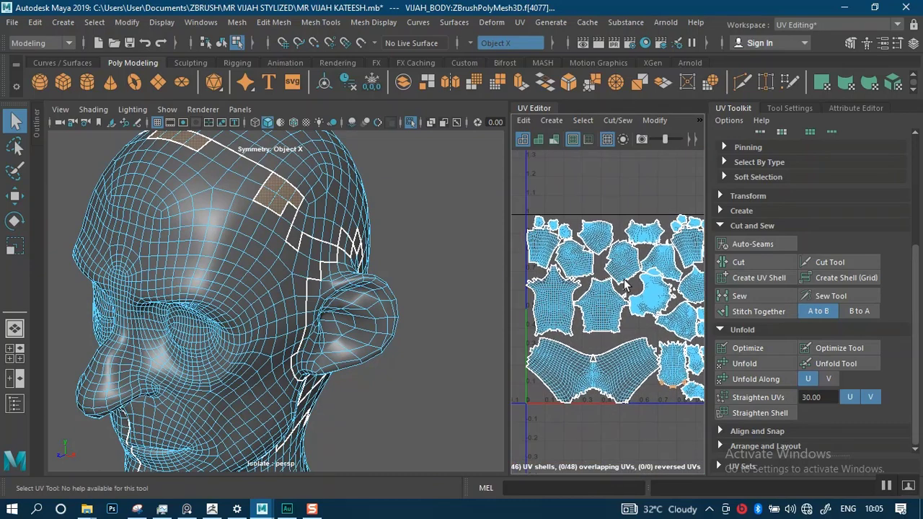
{"action": "right_click_drag", "start_coordinate": [608, 281], "coordinate": [624, 299], "text": "alt"}
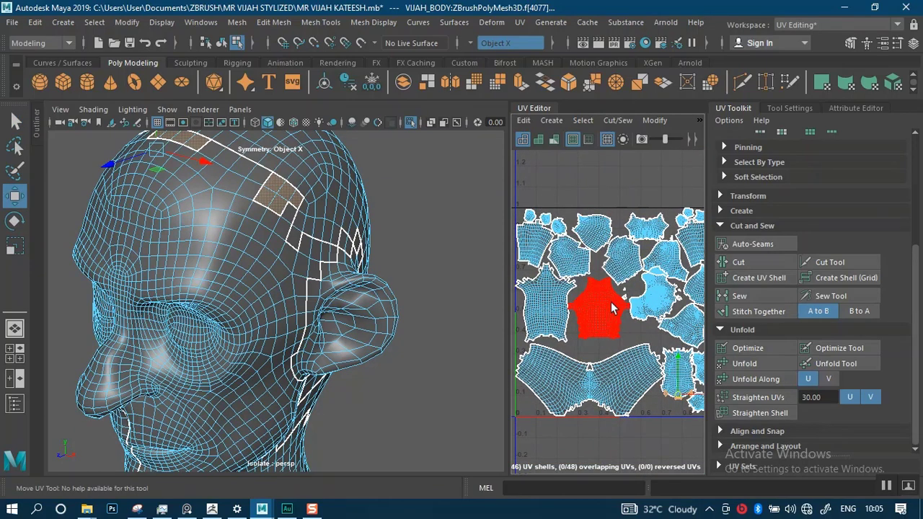
{"action": "right_click_drag", "start_coordinate": [617, 336], "coordinate": [560, 241], "text": "alt"}
{"action": "right_click_drag", "start_coordinate": [605, 298], "coordinate": [635, 350], "text": "alt"}
{"action": "scroll", "coordinate": [635, 353], "scroll_direction": "down", "scroll_amount": 2}
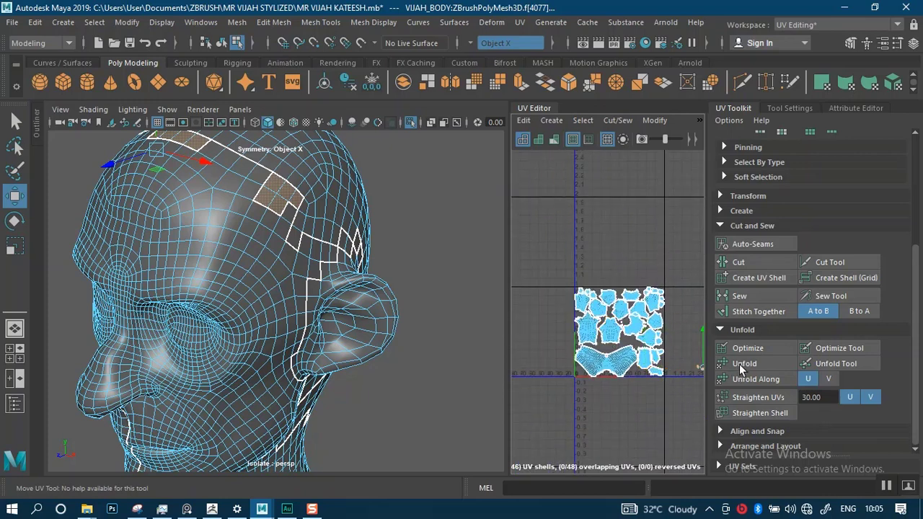
{"action": "middle_click_drag", "start_coordinate": [690, 310], "coordinate": [601, 274], "text": "alt"}
{"action": "right_click_drag", "start_coordinate": [601, 274], "coordinate": [620, 377], "text": "alt"}
{"action": "middle_click_drag", "start_coordinate": [620, 377], "coordinate": [601, 248], "text": "alt"}
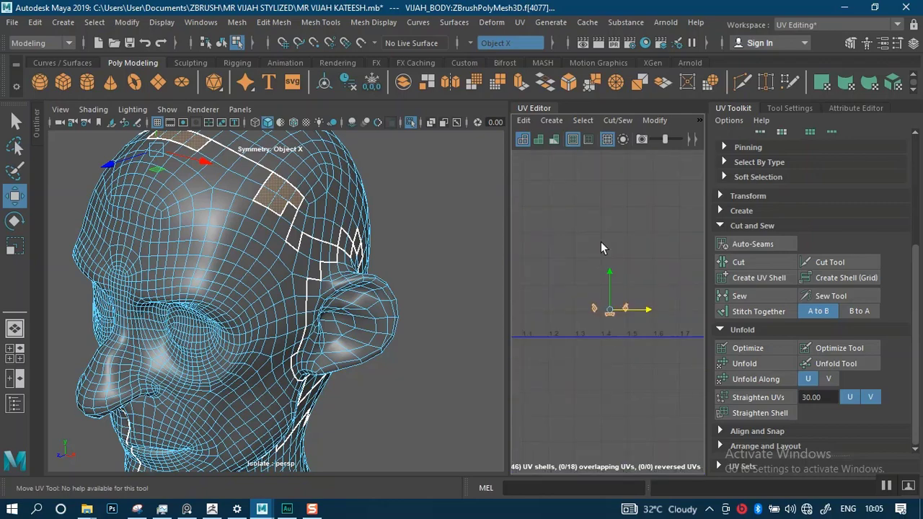
Deselect the moved forehead and temple shells and switch the head mesh to edge selection at the temple seam
{"action": "right_click_drag", "start_coordinate": [601, 247], "coordinate": [613, 402], "text": "alt"}
{"action": "middle_click_drag", "start_coordinate": [589, 316], "coordinate": [596, 287], "text": "alt"}
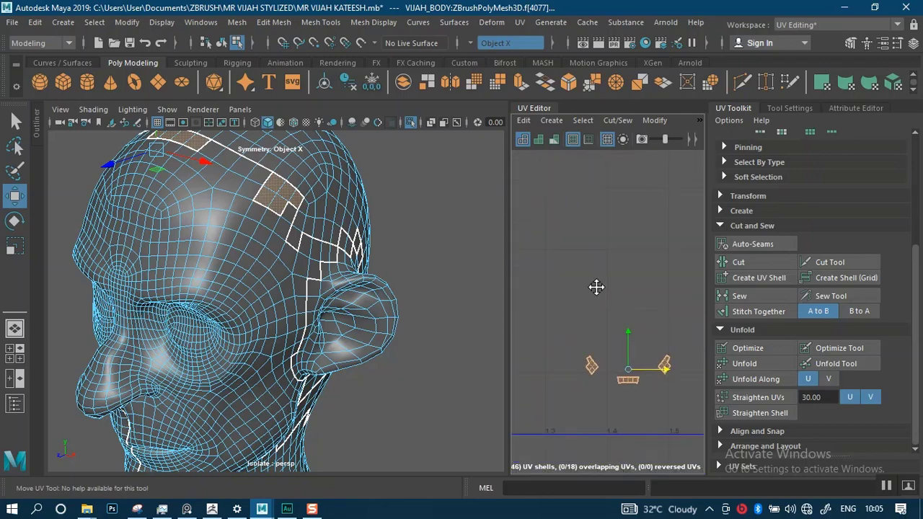
{"action": "left_click", "coordinate": [611, 342]}
{"action": "right_click_drag", "start_coordinate": [320, 235], "coordinate": [335, 320], "text": "alt"}
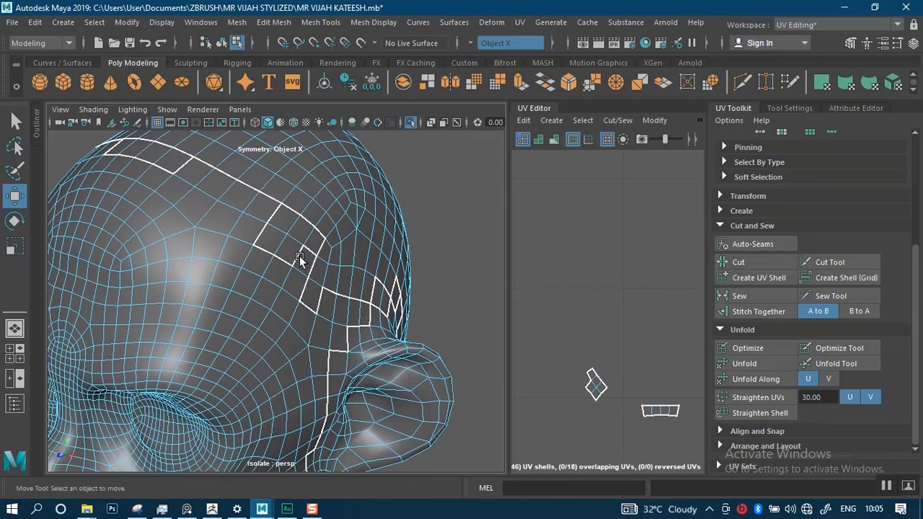
{"action": "right_click_drag", "start_coordinate": [300, 258], "coordinate": [321, 312], "text": "alt"}
{"action": "right_click", "coordinate": [318, 242]}
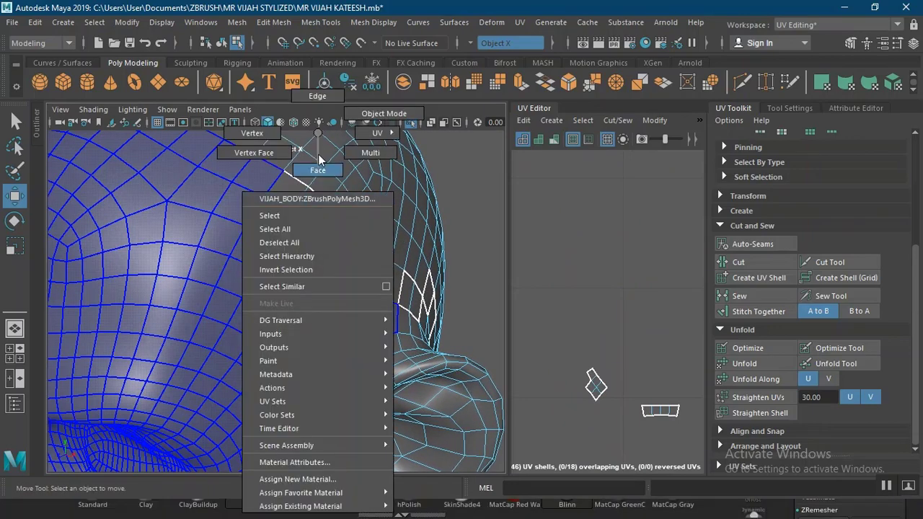
{"action": "left_click", "coordinate": [324, 109]}
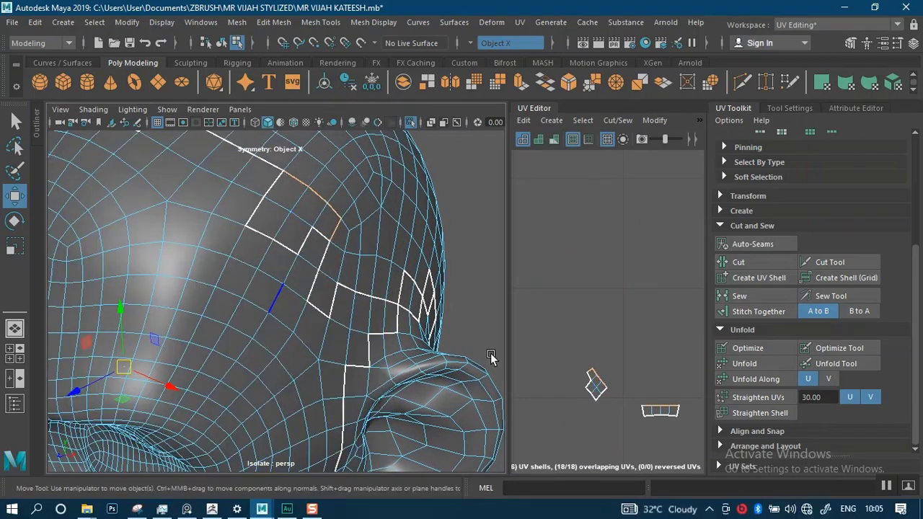
Select the face's UV shell in the UV Editor and try moving it sideways along U, undoing the move
{"action": "scroll", "coordinate": [546, 244], "scroll_direction": "down", "scroll_amount": 3}
{"action": "middle_click_drag", "start_coordinate": [546, 244], "coordinate": [611, 238], "text": "alt"}
{"action": "scroll", "coordinate": [582, 261], "scroll_direction": "down", "scroll_amount": 3}
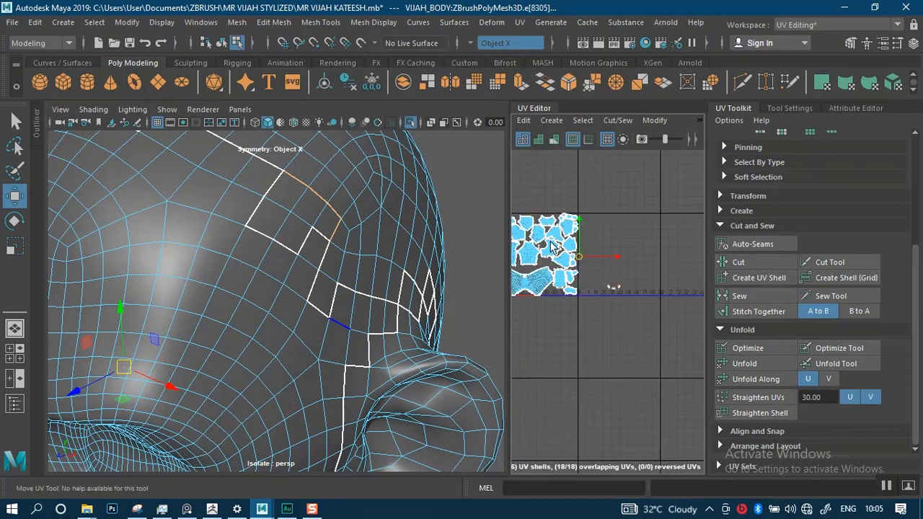
{"action": "scroll", "coordinate": [582, 261], "scroll_direction": "up", "scroll_amount": 6}
{"action": "middle_click_drag", "start_coordinate": [521, 310], "coordinate": [629, 301], "text": "alt"}
{"action": "scroll", "coordinate": [646, 261], "scroll_direction": "up", "scroll_amount": 5}
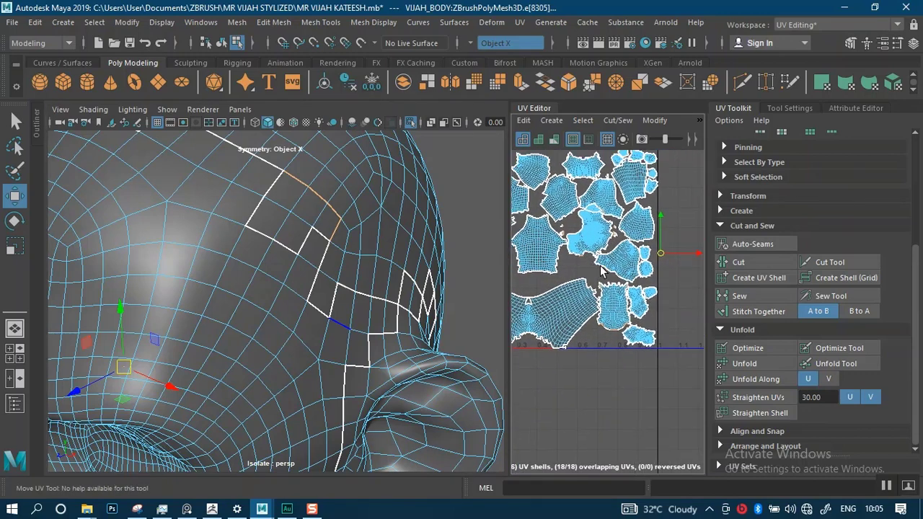
{"action": "right_click_drag", "start_coordinate": [599, 214], "coordinate": [560, 199]}
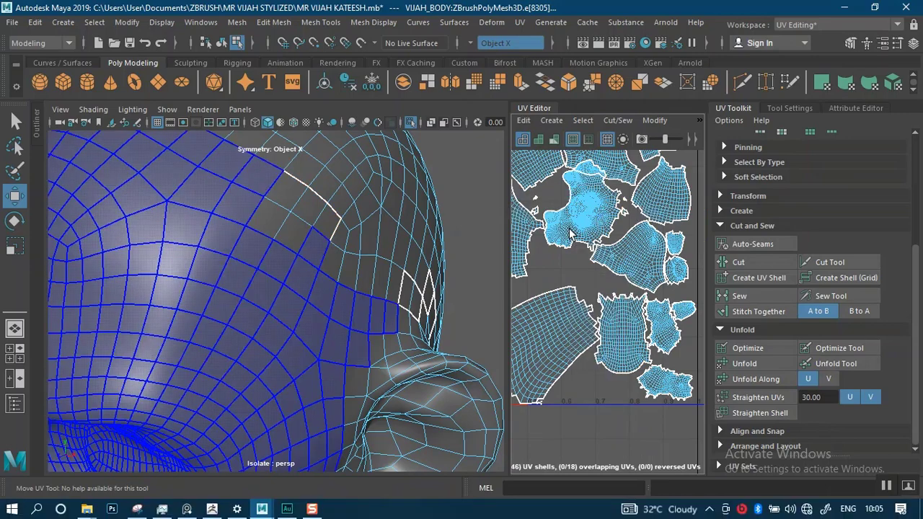
{"action": "left_click", "coordinate": [571, 209]}
{"action": "scroll", "coordinate": [563, 230], "scroll_direction": "down", "scroll_amount": 5}
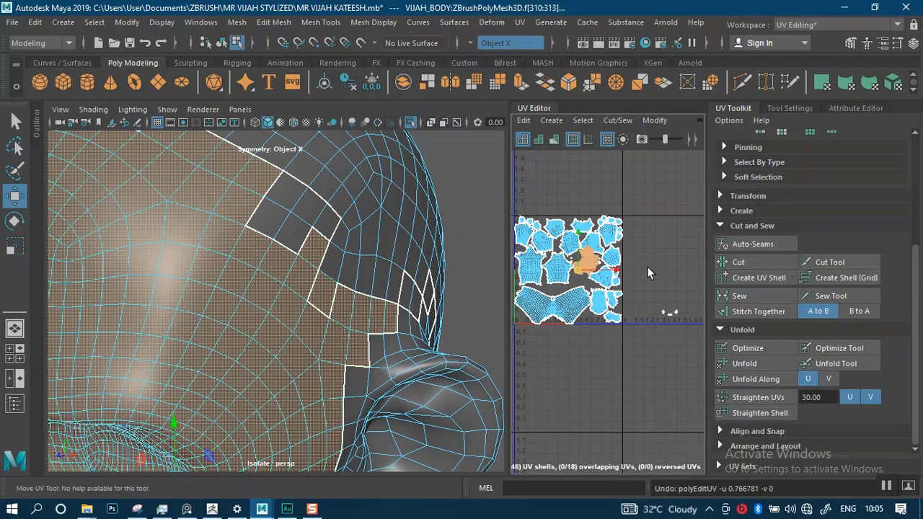
Reselect the face's UV shell, try moving it along U out of the 0 to 1 tile, and undo that move
{"action": "left_click", "coordinate": [660, 242]}
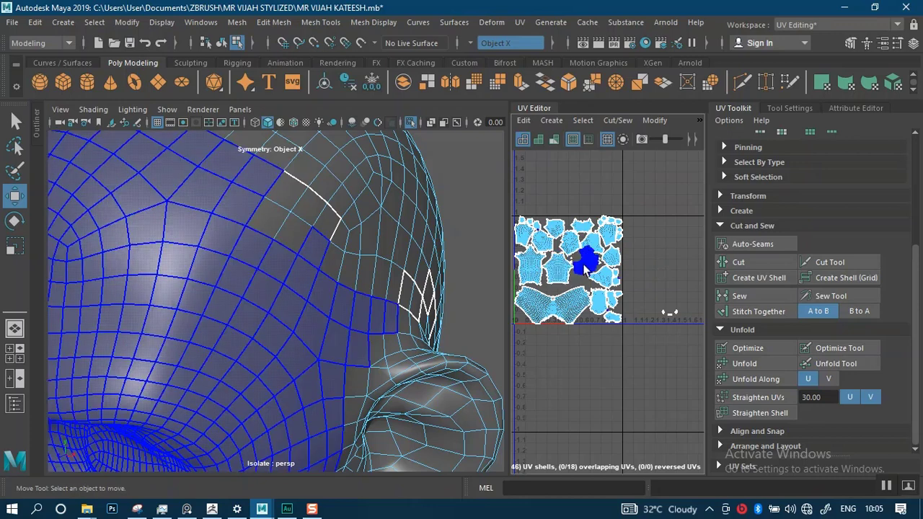
{"action": "right_click", "coordinate": [586, 268]}
{"action": "left_click", "coordinate": [533, 247]}
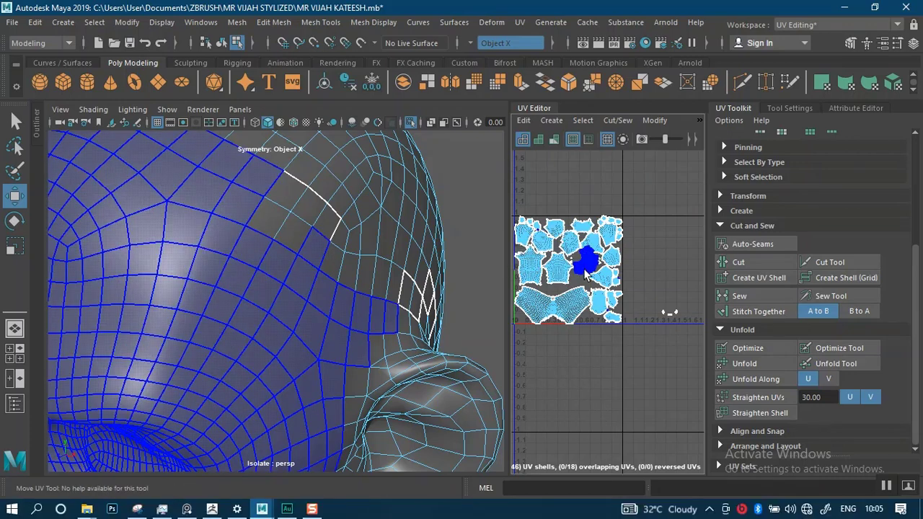
{"action": "left_click", "coordinate": [592, 263]}
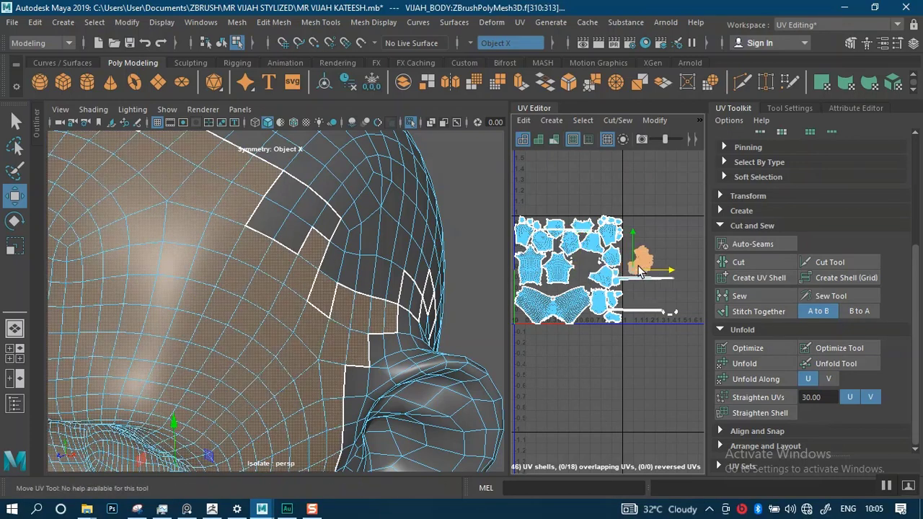
{"action": "scroll", "coordinate": [651, 264], "scroll_direction": "up", "scroll_amount": 6}
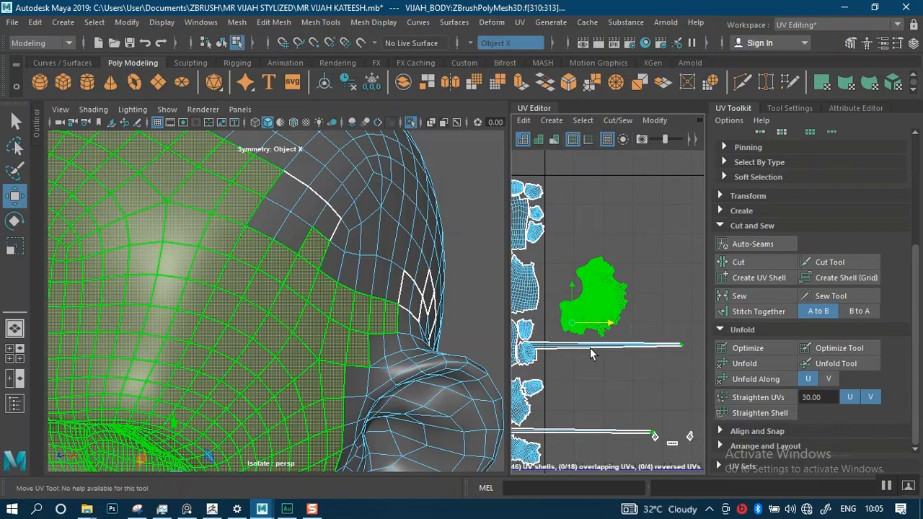
{"action": "scroll", "coordinate": [646, 264], "scroll_direction": "up", "scroll_amount": 3}
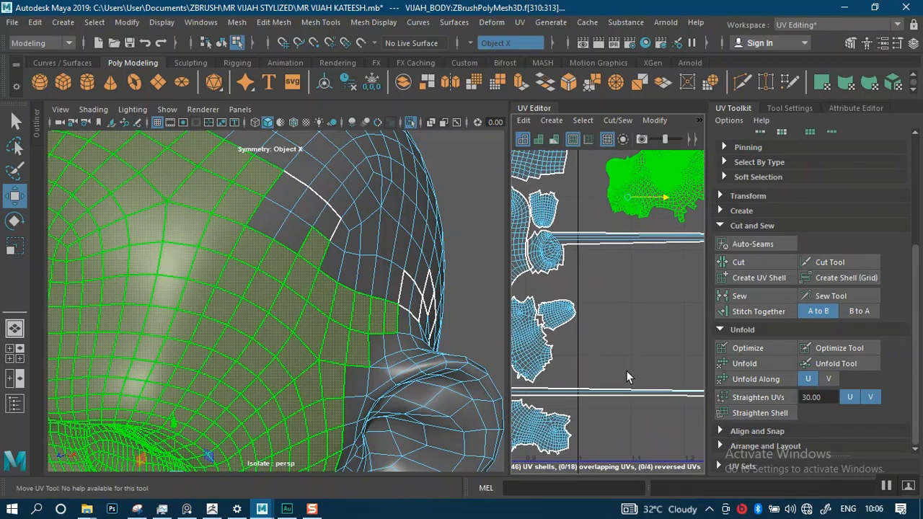
{"action": "key", "text": "ctrl+z"}
Examine the seam lines around the head, neck and ears on both sides of the character
{"action": "right_click_drag", "start_coordinate": [376, 302], "coordinate": [235, 224], "text": "alt"}
{"action": "left_click_drag", "start_coordinate": [275, 249], "coordinate": [176, 282], "text": "alt"}
{"action": "left_click_drag", "start_coordinate": [214, 263], "coordinate": [227, 330], "text": "alt"}
{"action": "right_click_drag", "start_coordinate": [268, 325], "coordinate": [219, 282], "text": "alt"}
{"action": "scroll", "coordinate": [244, 282], "scroll_direction": "up", "scroll_amount": 3}
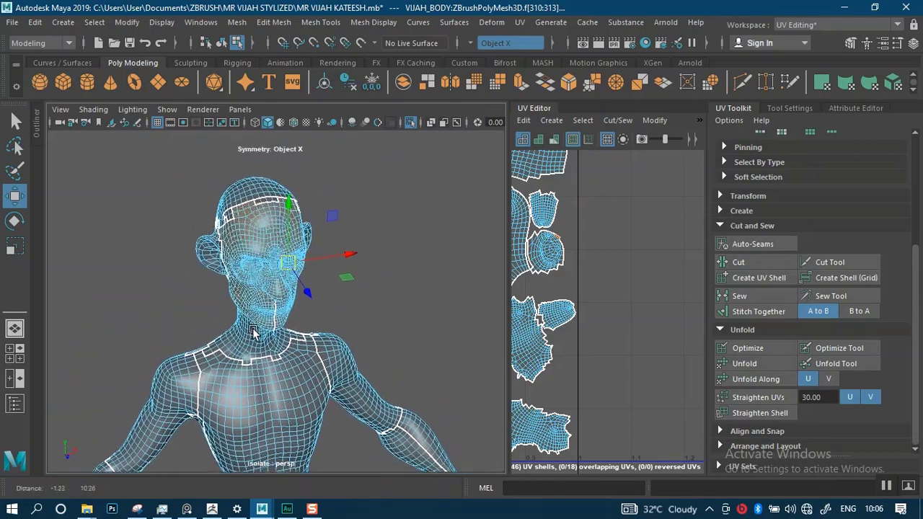
{"action": "scroll", "coordinate": [250, 319], "scroll_direction": "up", "scroll_amount": 3}
{"action": "left_click_drag", "start_coordinate": [251, 320], "coordinate": [180, 292], "text": "alt"}
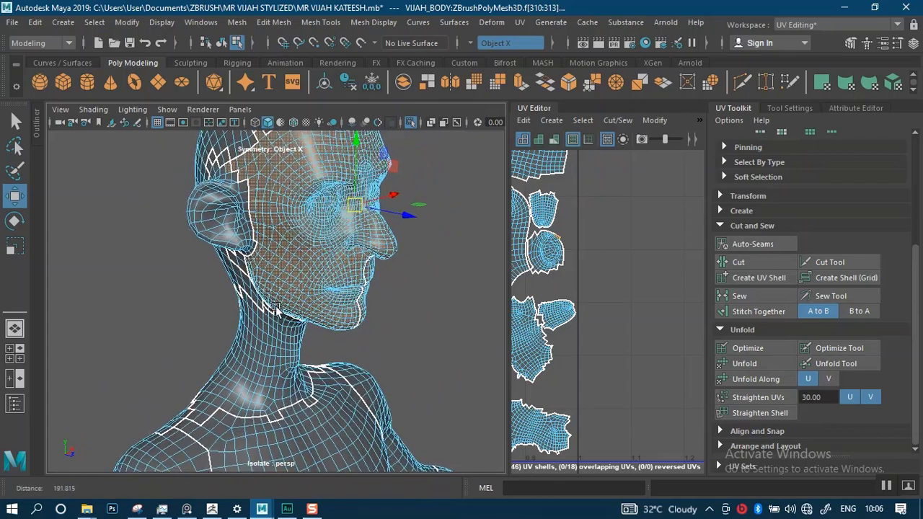
{"action": "scroll", "coordinate": [387, 308], "scroll_direction": "down", "scroll_amount": 3}
{"action": "left_click_drag", "start_coordinate": [373, 326], "coordinate": [336, 267], "text": "alt"}
{"action": "right_click_drag", "start_coordinate": [336, 268], "coordinate": [343, 366], "text": "alt"}
{"action": "middle_click_drag", "start_coordinate": [331, 276], "coordinate": [354, 404], "text": "alt"}
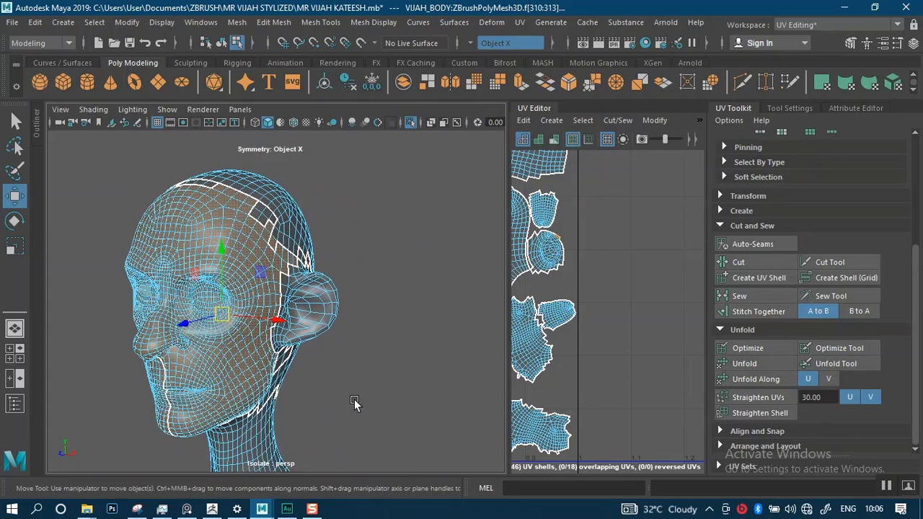
Select the lower and side border edges of the small temple shell and stitch it to the face shell with symmetry
{"action": "right_click_drag", "start_coordinate": [322, 280], "coordinate": [344, 363], "text": "alt"}
{"action": "middle_click_drag", "start_coordinate": [322, 258], "coordinate": [337, 413], "text": "alt"}
{"action": "right_click_drag", "start_coordinate": [328, 302], "coordinate": [344, 364], "text": "alt"}
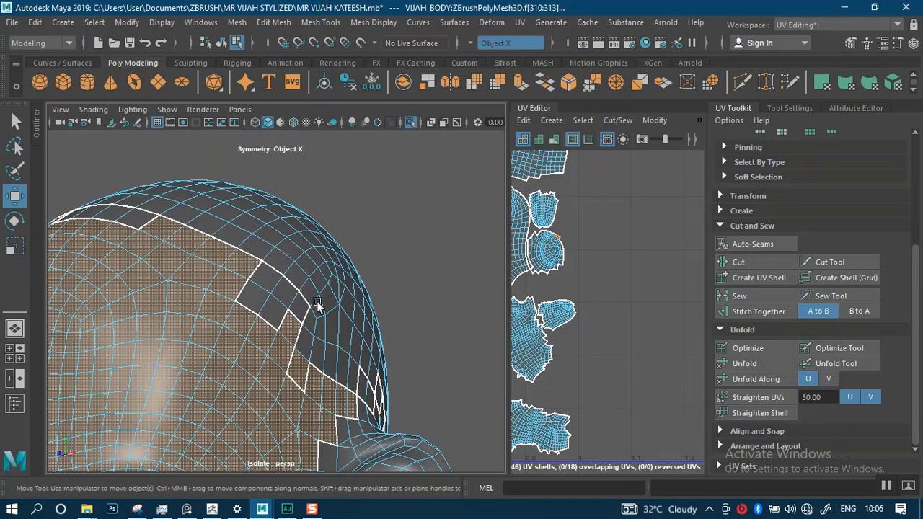
{"action": "right_click_drag", "start_coordinate": [265, 295], "coordinate": [265, 97]}
{"action": "left_click_drag", "start_coordinate": [253, 301], "coordinate": [235, 310], "text": "alt"}
{"action": "left_click", "coordinate": [204, 270]}
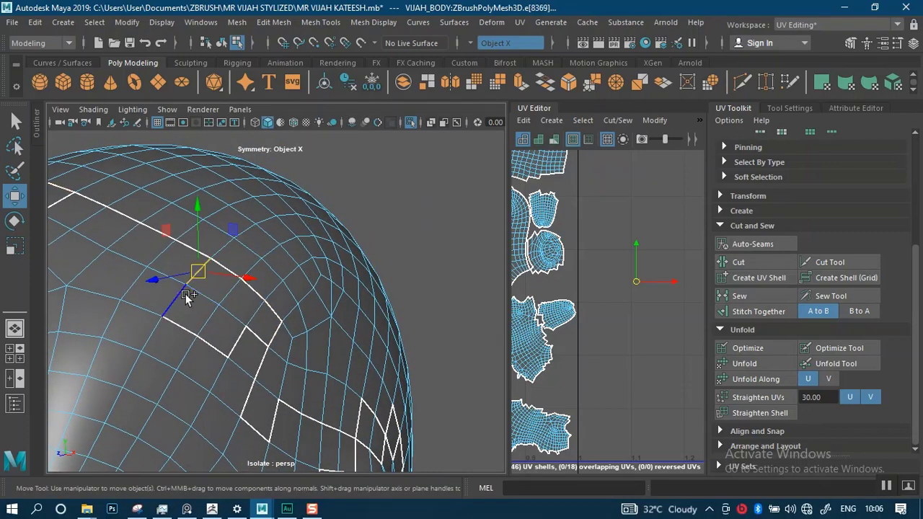
{"action": "left_click", "coordinate": [185, 294], "text": "shift"}
{"action": "left_click", "coordinate": [191, 329], "text": "shift"}
{"action": "left_click", "coordinate": [215, 344], "text": "shift"}
{"action": "left_click", "coordinate": [240, 334], "text": "shift"}
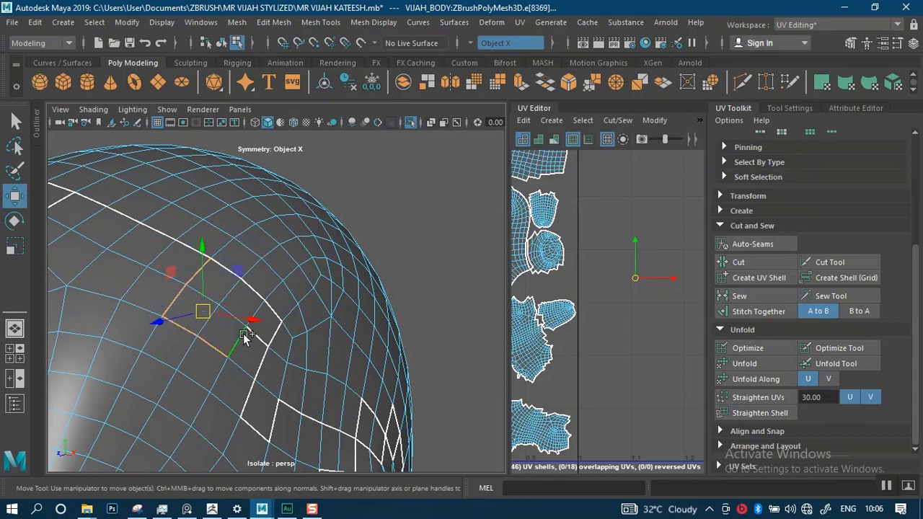
{"action": "left_click", "coordinate": [258, 341], "text": "shift"}
{"action": "scroll", "coordinate": [620, 319], "scroll_direction": "down", "scroll_amount": 5}
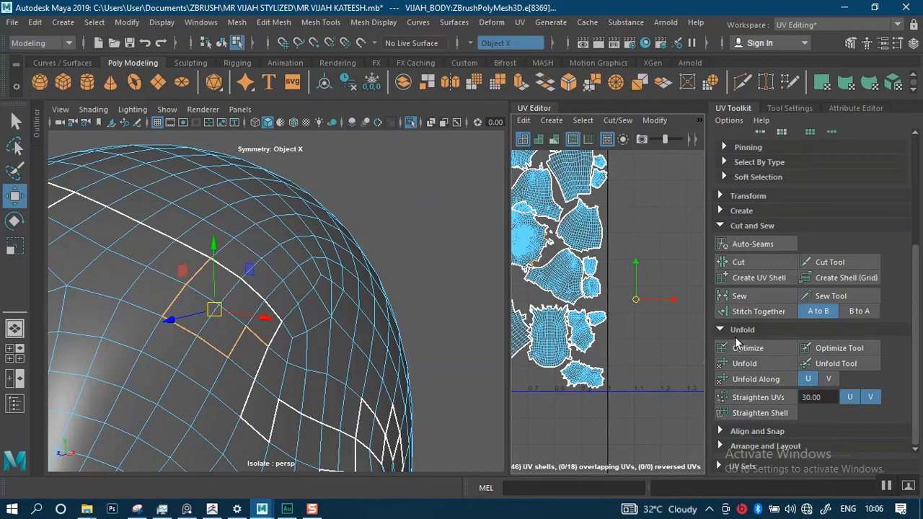
{"action": "left_click", "coordinate": [750, 310]}
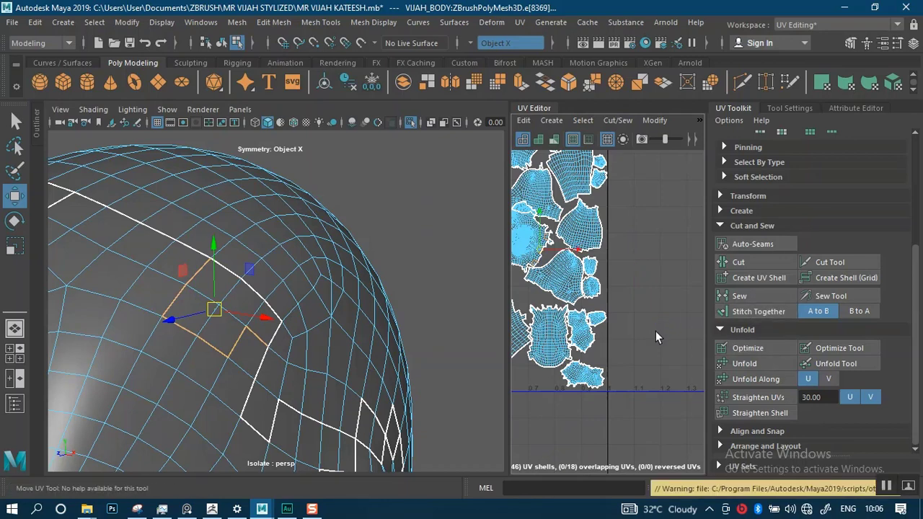
{"action": "scroll", "coordinate": [533, 295], "scroll_direction": "down", "scroll_amount": 3}
{"action": "scroll", "coordinate": [567, 271], "scroll_direction": "up", "scroll_amount": 3}
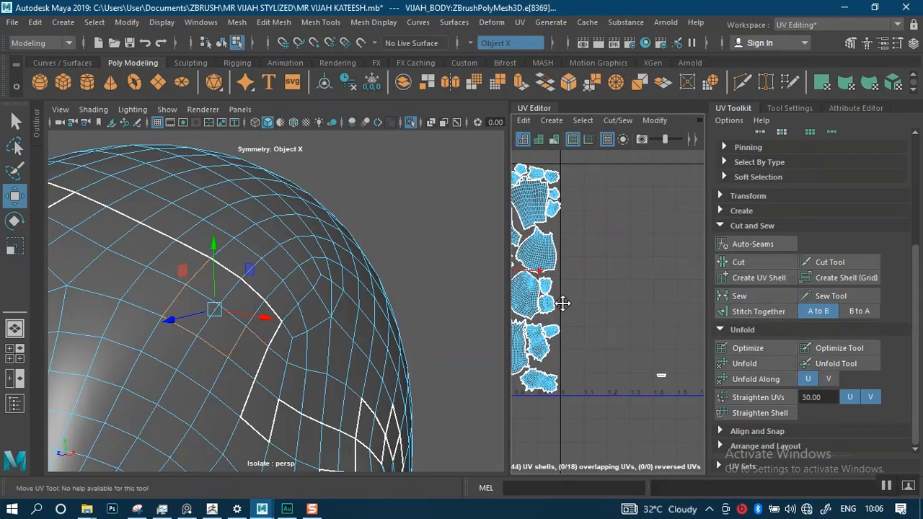
Stitch the narrow top-centre forehead shell to the face shell along its side and lower border edges
{"action": "middle_click_drag", "start_coordinate": [563, 303], "coordinate": [701, 273], "text": "alt"}
{"action": "scroll", "coordinate": [287, 302], "scroll_direction": "down", "scroll_amount": 4}
{"action": "left_click_drag", "start_coordinate": [240, 327], "coordinate": [311, 313], "text": "alt"}
{"action": "middle_click_drag", "start_coordinate": [311, 312], "coordinate": [315, 350], "text": "alt"}
{"action": "scroll", "coordinate": [315, 325], "scroll_direction": "up", "scroll_amount": 5}
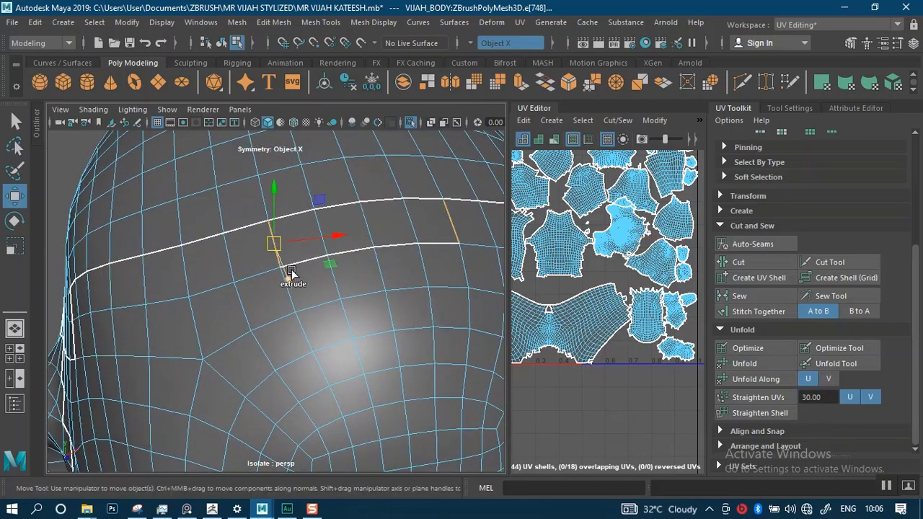
{"action": "left_click", "coordinate": [362, 251], "text": "shift"}
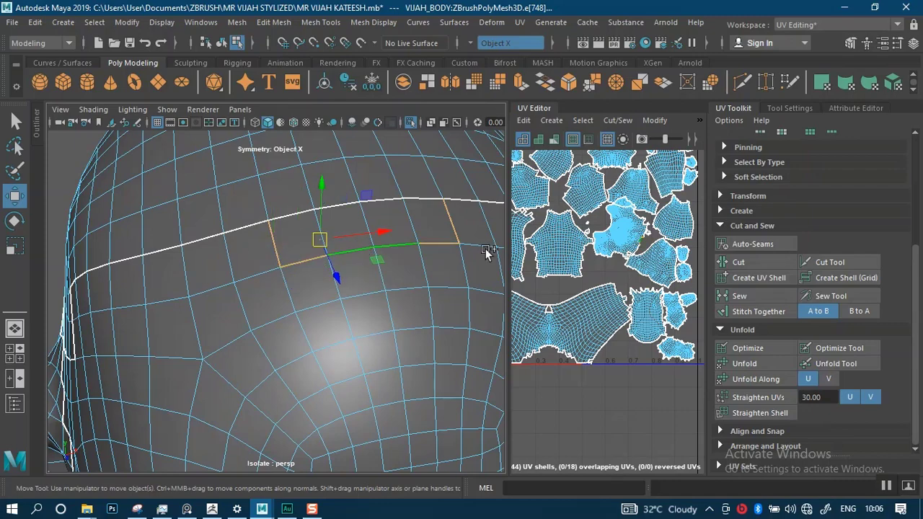
{"action": "left_click", "coordinate": [741, 305]}
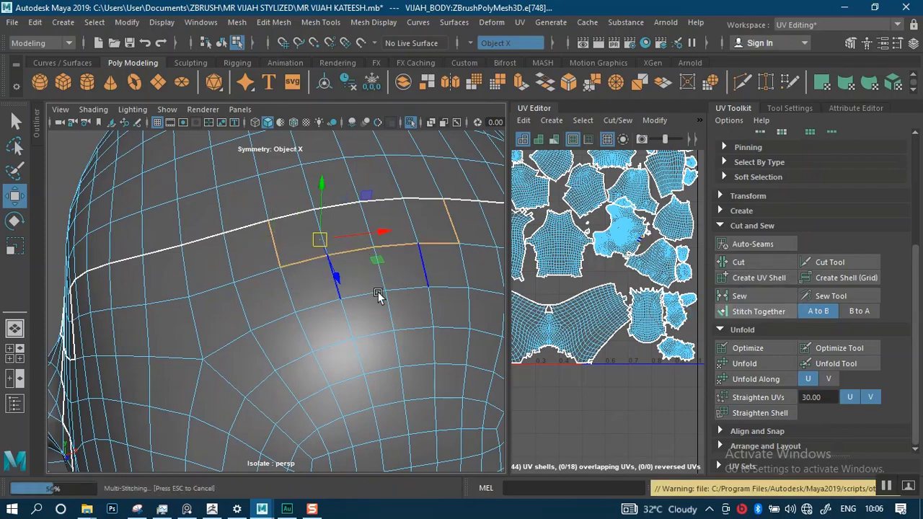
Examine the seams around the ear and down along the jaw for small cut-off shells
{"action": "left_click_drag", "start_coordinate": [367, 308], "coordinate": [351, 223], "text": "alt"}
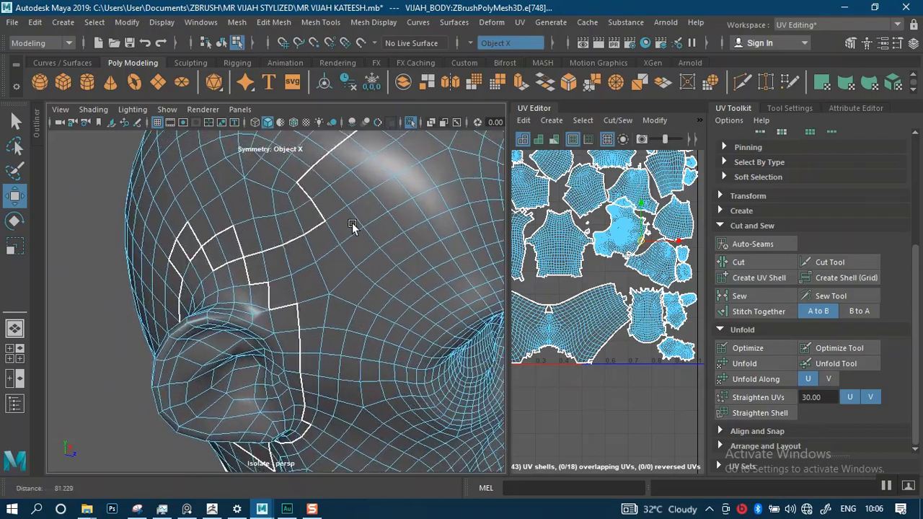
{"action": "middle_click_drag", "start_coordinate": [352, 223], "coordinate": [325, 238], "text": "alt"}
{"action": "right_click_drag", "start_coordinate": [325, 239], "coordinate": [396, 236], "text": "alt"}
{"action": "left_click_drag", "start_coordinate": [396, 237], "coordinate": [294, 214], "text": "alt"}
{"action": "right_click_drag", "start_coordinate": [295, 214], "coordinate": [297, 240], "text": "alt"}
{"action": "left_click_drag", "start_coordinate": [297, 240], "coordinate": [362, 277], "text": "alt"}
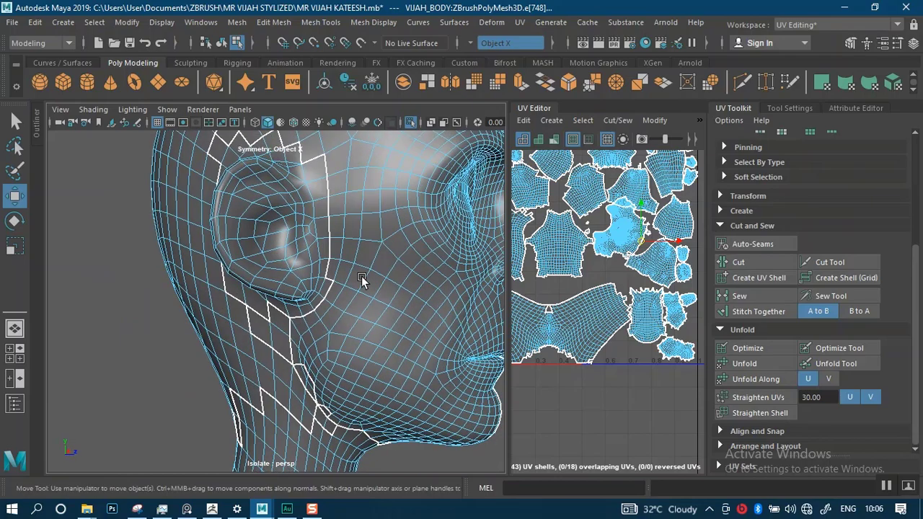
{"action": "middle_click_drag", "start_coordinate": [361, 278], "coordinate": [338, 177], "text": "alt"}
{"action": "left_click_drag", "start_coordinate": [338, 177], "coordinate": [333, 217], "text": "alt"}
{"action": "right_click_drag", "start_coordinate": [333, 217], "coordinate": [351, 356], "text": "alt"}
{"action": "middle_click_drag", "start_coordinate": [346, 321], "coordinate": [338, 351], "text": "alt"}
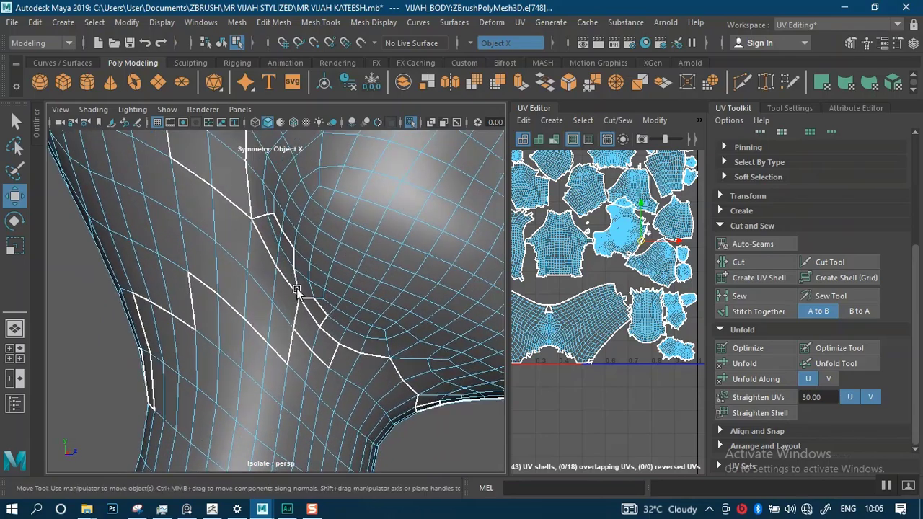
{"action": "right_click_drag", "start_coordinate": [310, 288], "coordinate": [336, 323], "text": "alt"}
{"action": "left_click", "coordinate": [337, 300]}
{"action": "left_click", "coordinate": [323, 294], "text": "shift"}
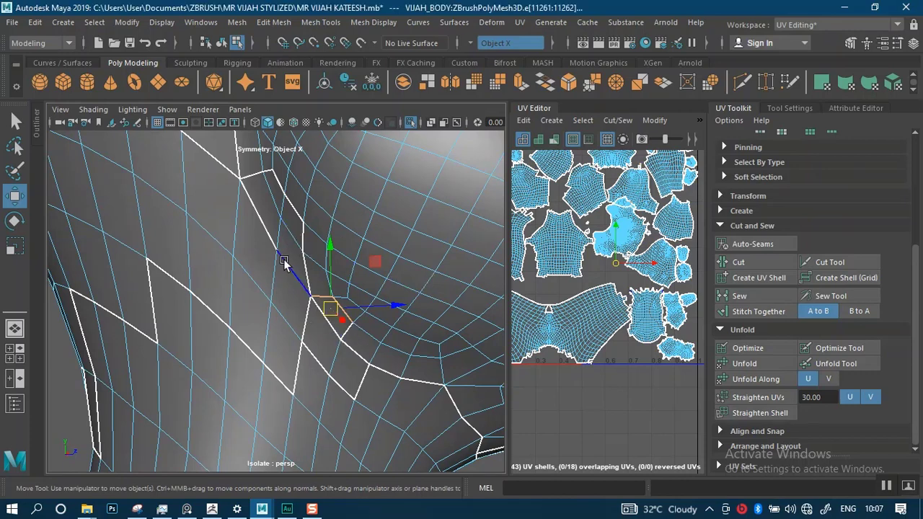
Select the upper and face-side border edges of the narrow sliver shell behind the jaw and stitch it to the face shell
{"action": "left_click", "coordinate": [302, 258]}
{"action": "right_click_drag", "start_coordinate": [310, 215], "coordinate": [319, 287], "text": "alt"}
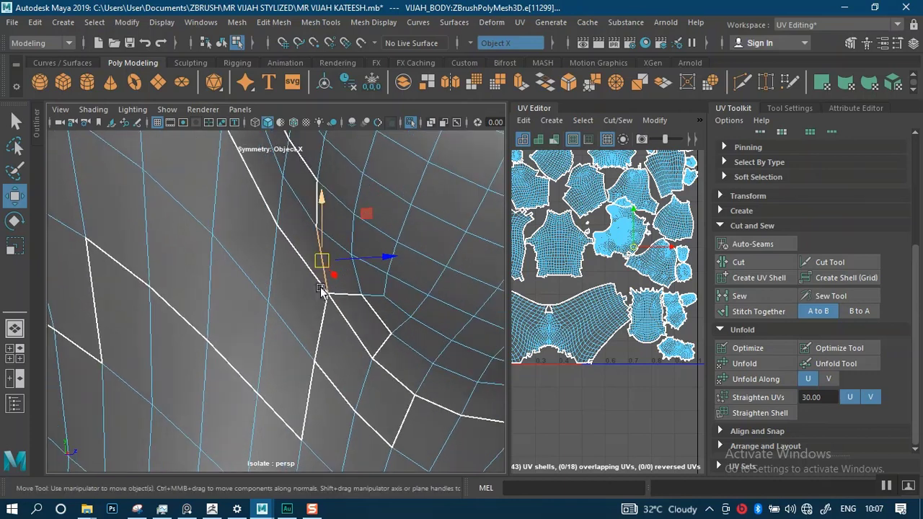
{"action": "middle_click_drag", "start_coordinate": [316, 282], "coordinate": [299, 342], "text": "alt"}
{"action": "left_click", "coordinate": [228, 205]}
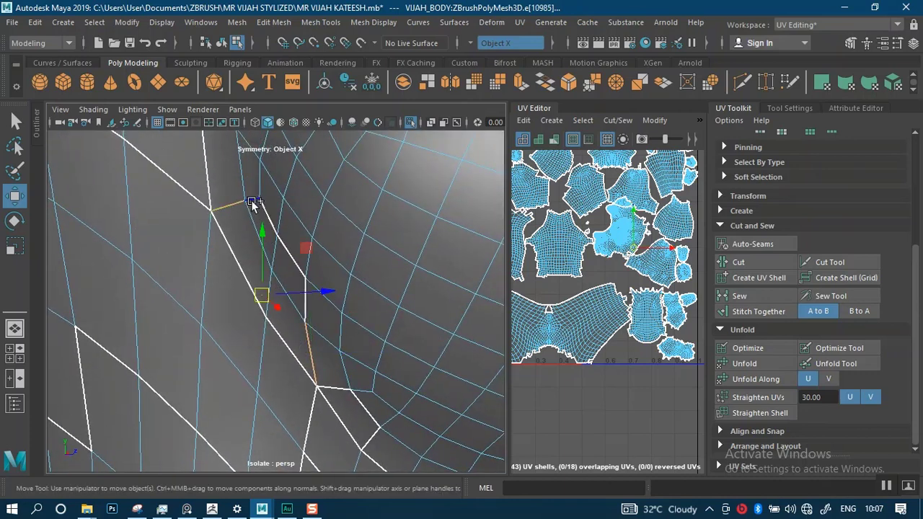
{"action": "left_click", "coordinate": [252, 201], "text": "shift"}
{"action": "left_click", "coordinate": [274, 224], "text": "shift"}
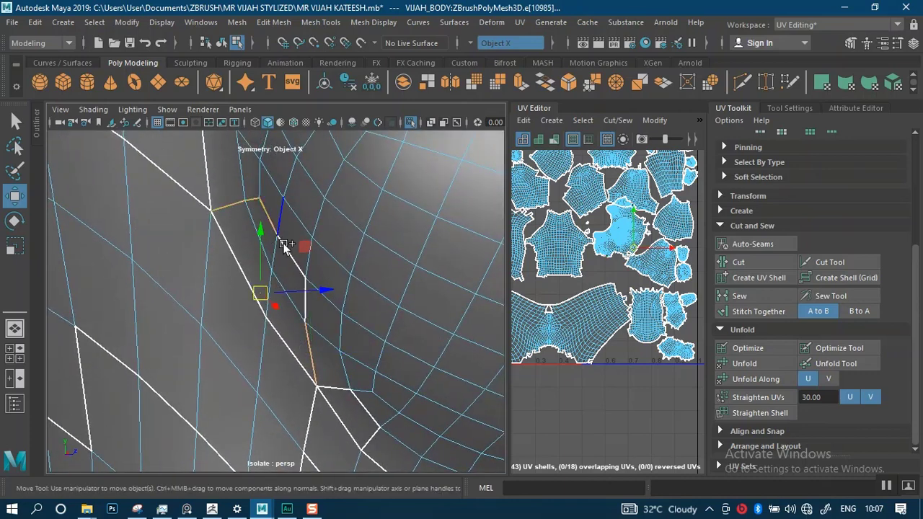
{"action": "left_click", "coordinate": [291, 251], "text": "shift"}
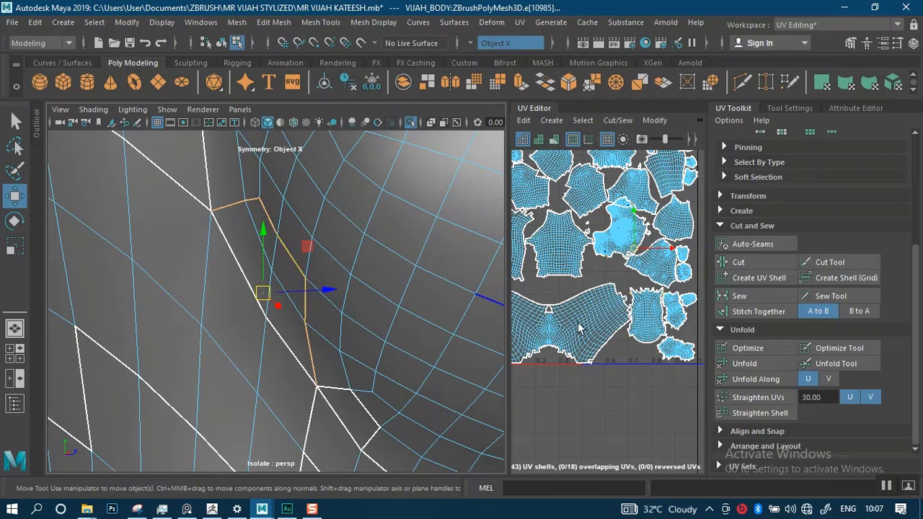
{"action": "left_click", "coordinate": [761, 311]}
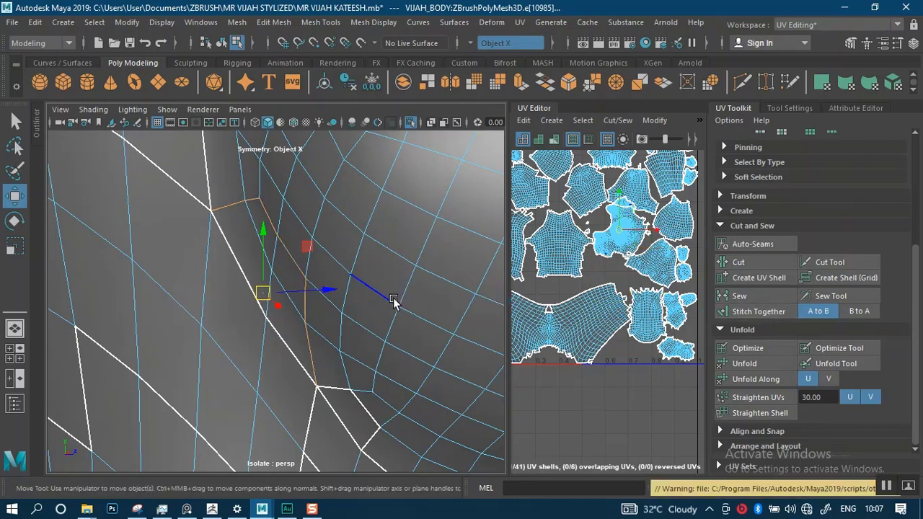
{"action": "left_click_drag", "start_coordinate": [375, 293], "coordinate": [316, 190], "text": "alt"}
{"action": "scroll", "coordinate": [316, 191], "scroll_direction": "up", "scroll_amount": 5}
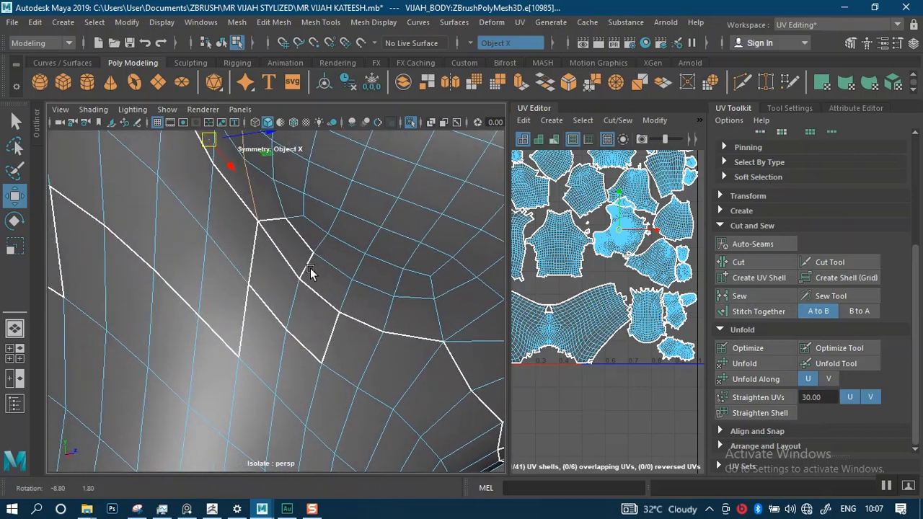
Select the three outer border edges of the small leftover shell at the jaw and stitch them to the neighbouring shell
{"action": "left_click", "coordinate": [277, 217]}
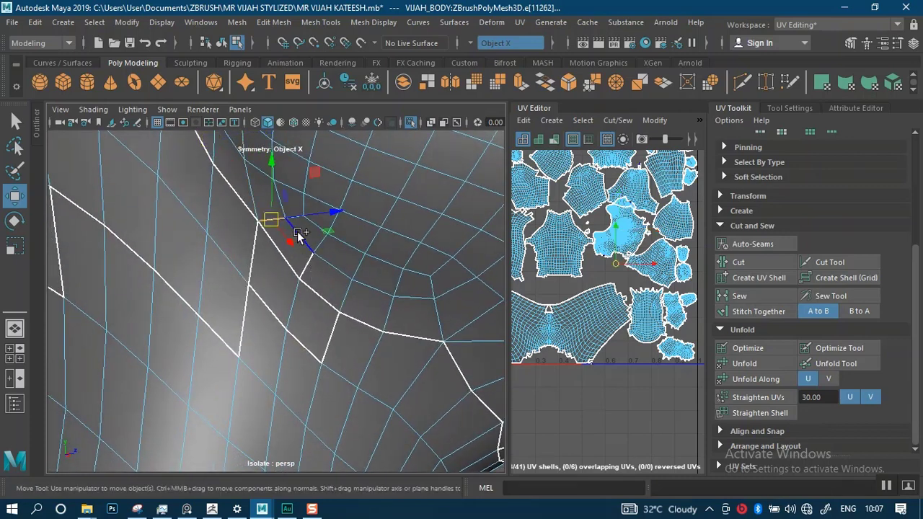
{"action": "left_click", "coordinate": [298, 233], "text": "shift"}
{"action": "left_click", "coordinate": [307, 267], "text": "shift"}
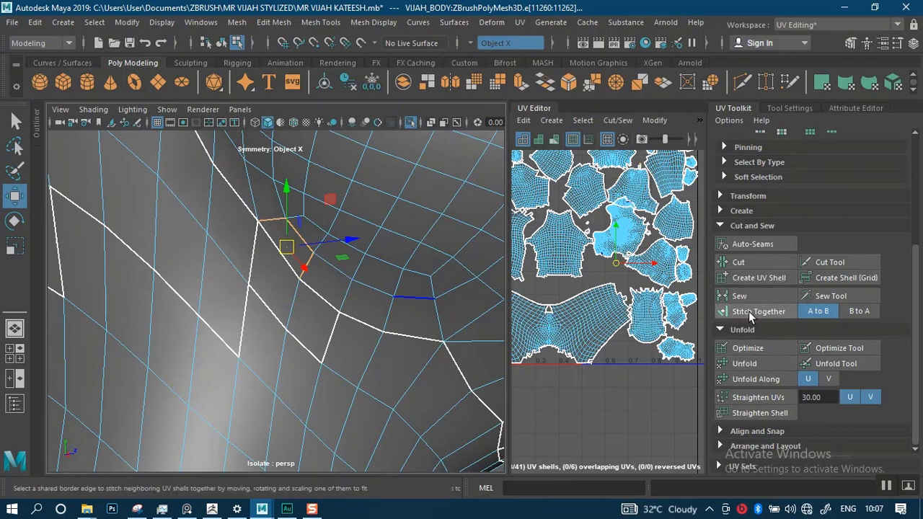
{"action": "left_click", "coordinate": [749, 311]}
Stitch the small centre shell beneath the chin to its neighbour along its two side border edges, using symmetry
{"action": "left_click_drag", "start_coordinate": [380, 282], "coordinate": [292, 251], "text": "alt"}
{"action": "left_click", "coordinate": [288, 247]}
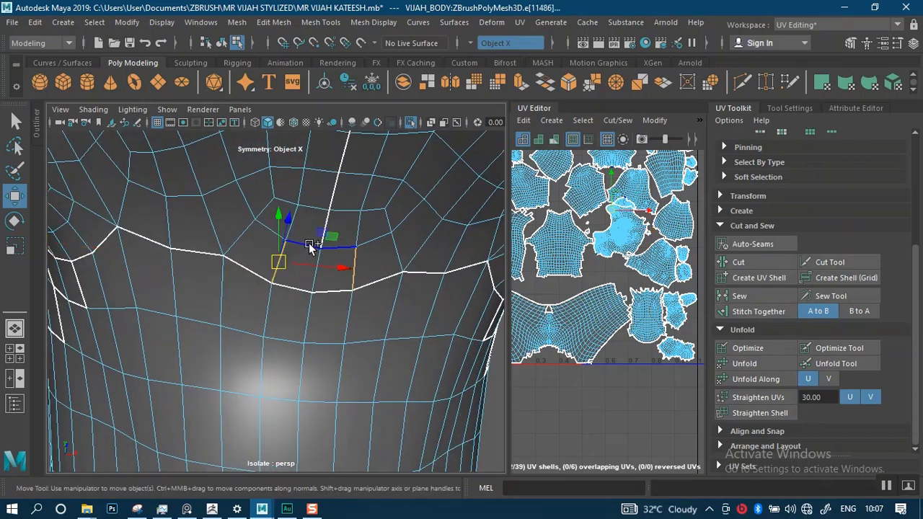
{"action": "left_click", "coordinate": [754, 312]}
Select the whole centre seam running under the chin and stitch the two sides together
{"action": "left_click_drag", "start_coordinate": [407, 262], "coordinate": [309, 235], "text": "alt"}
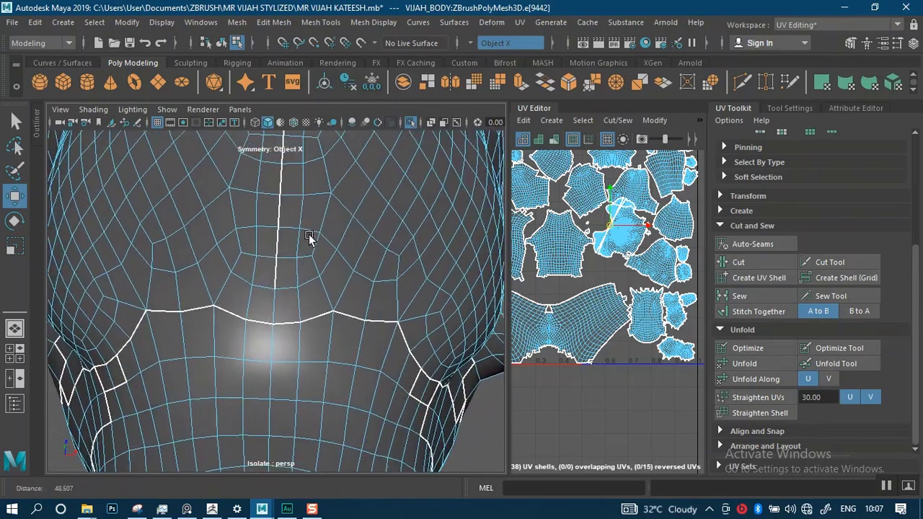
{"action": "right_click_drag", "start_coordinate": [308, 235], "coordinate": [305, 276], "text": "alt"}
{"action": "double_click", "coordinate": [271, 271]}
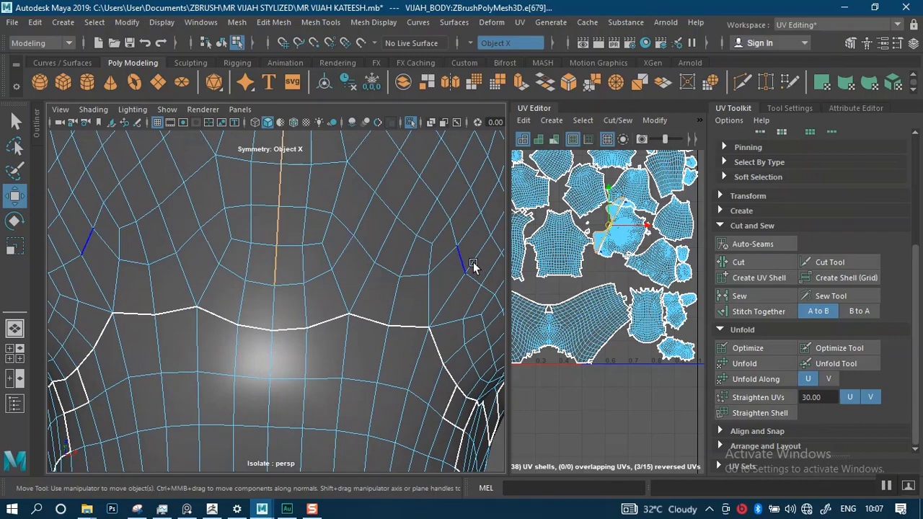
{"action": "scroll", "coordinate": [594, 269], "scroll_direction": "up", "scroll_amount": 5}
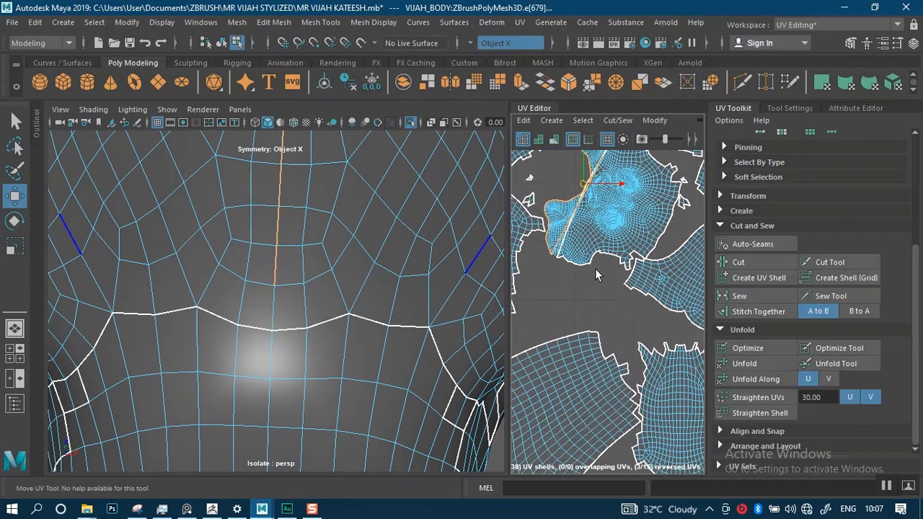
{"action": "left_click", "coordinate": [767, 310]}
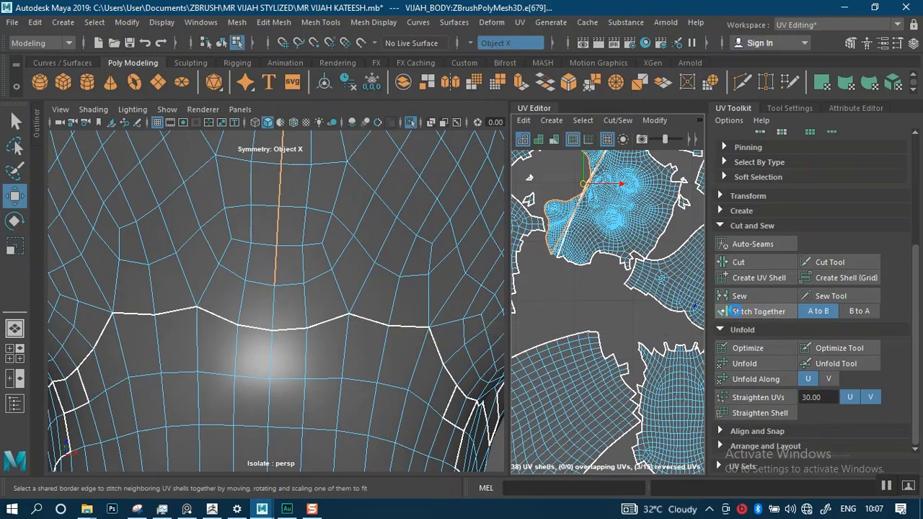
{"action": "scroll", "coordinate": [583, 253], "scroll_direction": "down", "scroll_amount": 4}
{"action": "scroll", "coordinate": [581, 255], "scroll_direction": "down", "scroll_amount": 2}
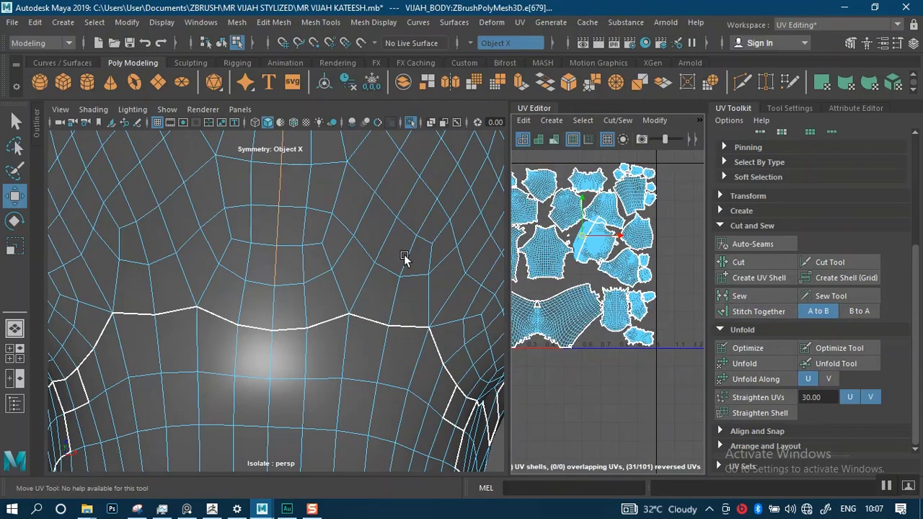
Select the complete face as a UV shell and unfold it
{"action": "scroll", "coordinate": [346, 245], "scroll_direction": "down", "scroll_amount": 5}
{"action": "left_click_drag", "start_coordinate": [300, 173], "coordinate": [332, 221], "text": "alt"}
{"action": "right_click_drag", "start_coordinate": [334, 195], "coordinate": [404, 160]}
{"action": "left_click", "coordinate": [334, 189]}
{"action": "right_click_drag", "start_coordinate": [669, 274], "coordinate": [666, 356], "text": "alt"}
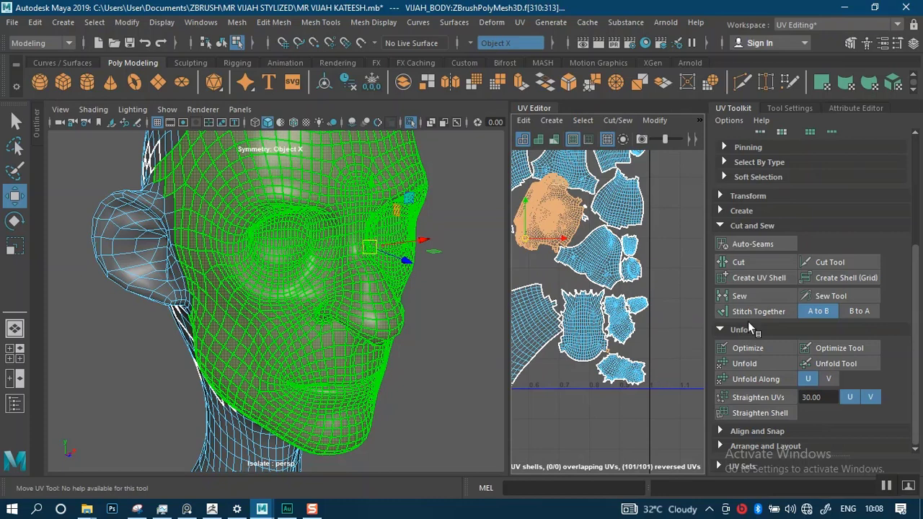
{"action": "left_click", "coordinate": [753, 362]}
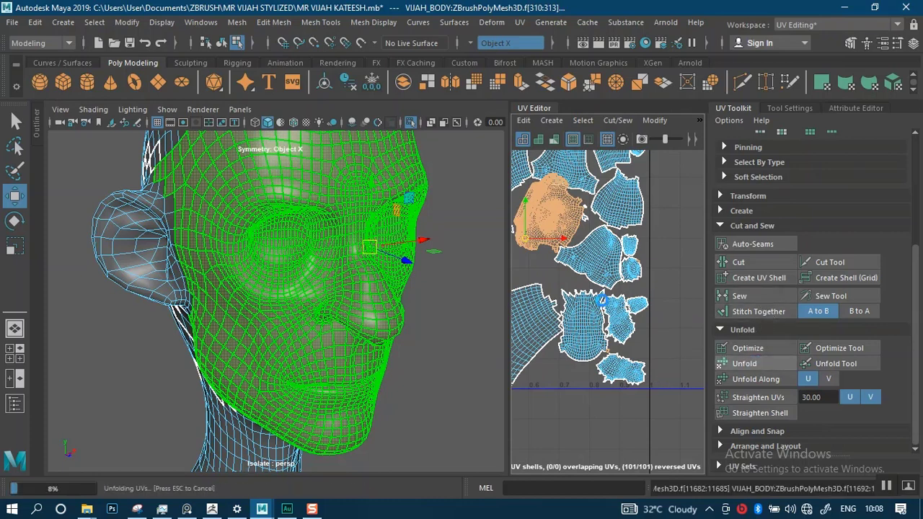
{"action": "scroll", "coordinate": [607, 303], "scroll_direction": "down", "scroll_amount": 3}
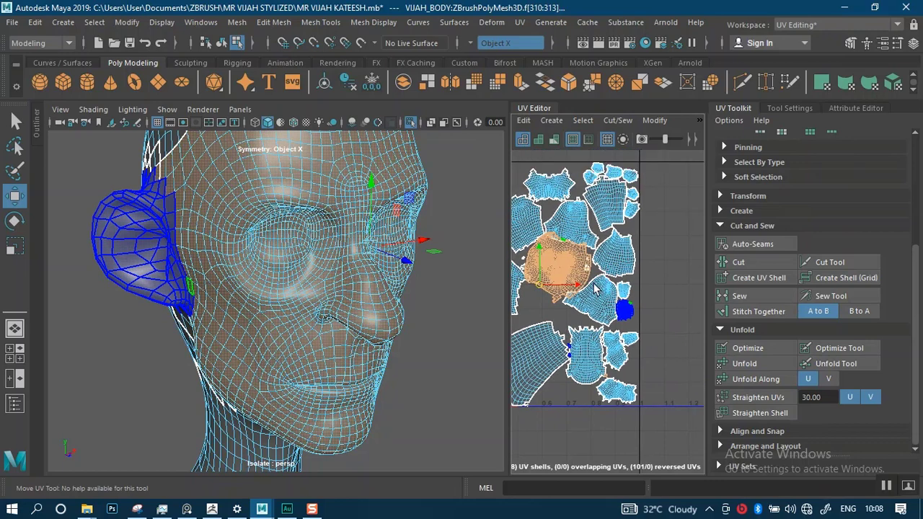
Try to move the unfolded face shell into the empty space beside the UV tile, and undo the move
{"action": "left_click", "coordinate": [560, 282]}
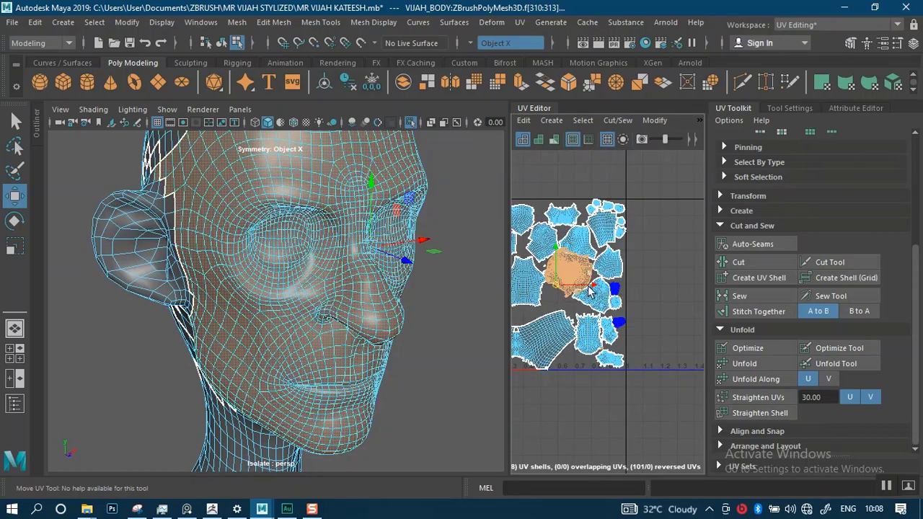
{"action": "middle_click_drag", "start_coordinate": [576, 288], "coordinate": [658, 278]}
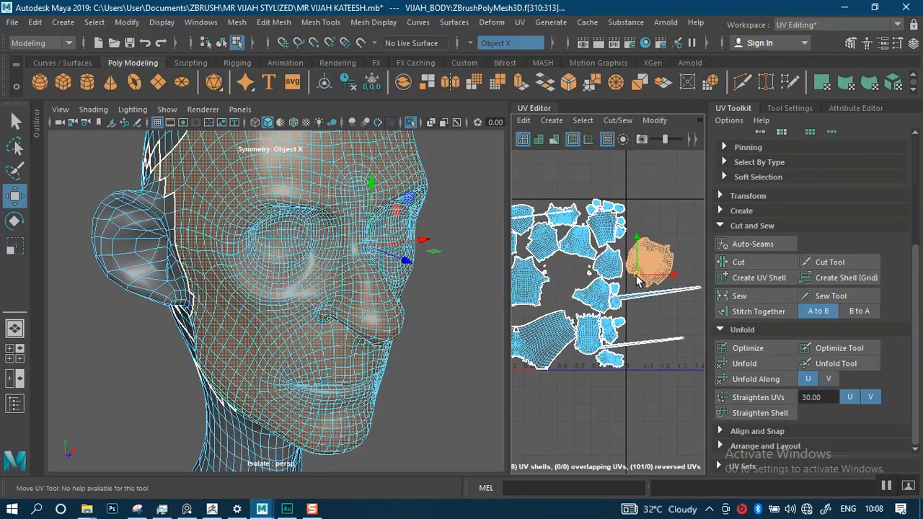
{"action": "right_click_drag", "start_coordinate": [635, 268], "coordinate": [639, 412], "text": "alt"}
{"action": "middle_click_drag", "start_coordinate": [599, 322], "coordinate": [576, 308], "text": "alt"}
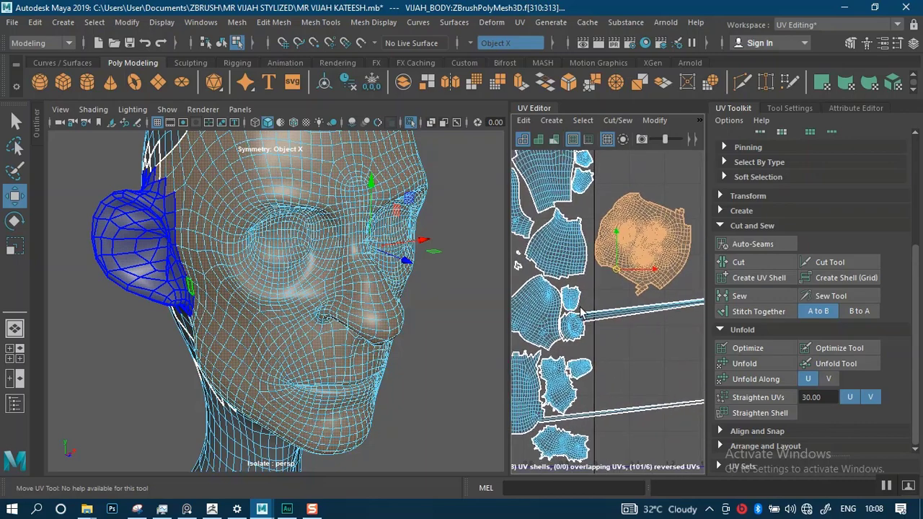
{"action": "right_click_drag", "start_coordinate": [595, 326], "coordinate": [643, 440], "text": "alt"}
{"action": "middle_click_drag", "start_coordinate": [603, 361], "coordinate": [666, 310], "text": "alt"}
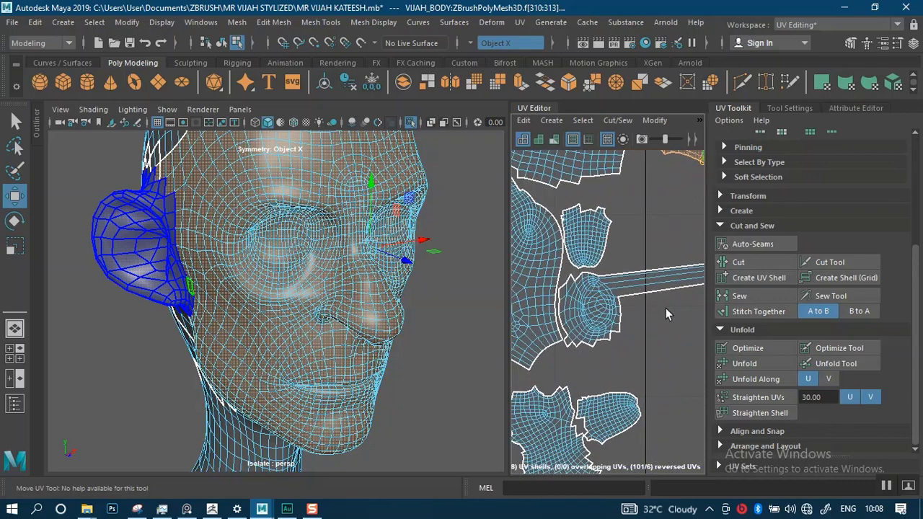
{"action": "key", "text": "ctrl+z"}
Select the ear's UV shell on the head and unfold it
{"action": "right_click_drag", "start_coordinate": [638, 265], "coordinate": [657, 449], "text": "alt"}
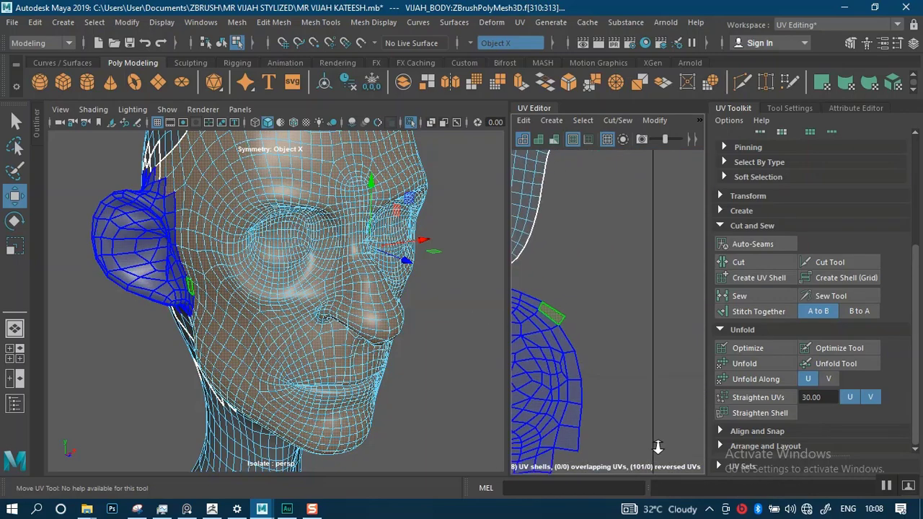
{"action": "middle_click_drag", "start_coordinate": [589, 320], "coordinate": [605, 311], "text": "alt"}
{"action": "right_click_drag", "start_coordinate": [605, 311], "coordinate": [615, 342], "text": "alt"}
{"action": "left_click", "coordinate": [608, 296]}
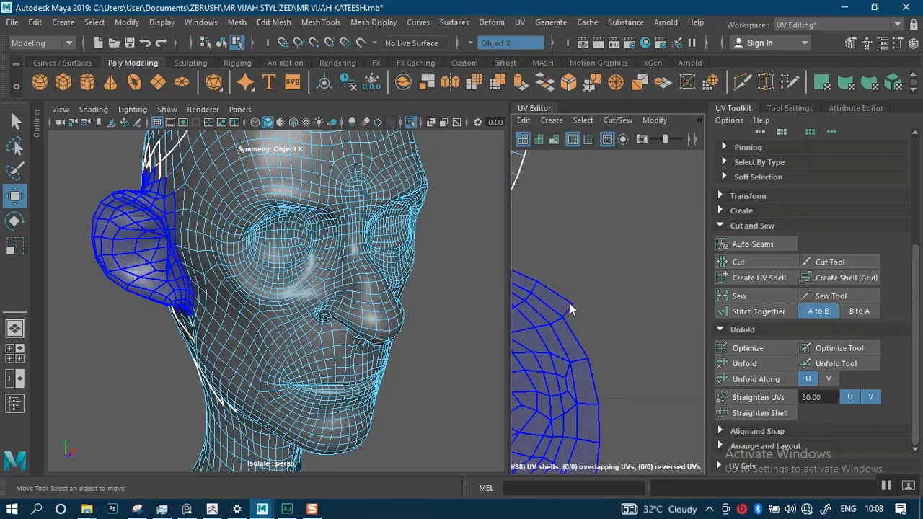
{"action": "left_click_drag", "start_coordinate": [195, 264], "coordinate": [242, 251], "text": "alt"}
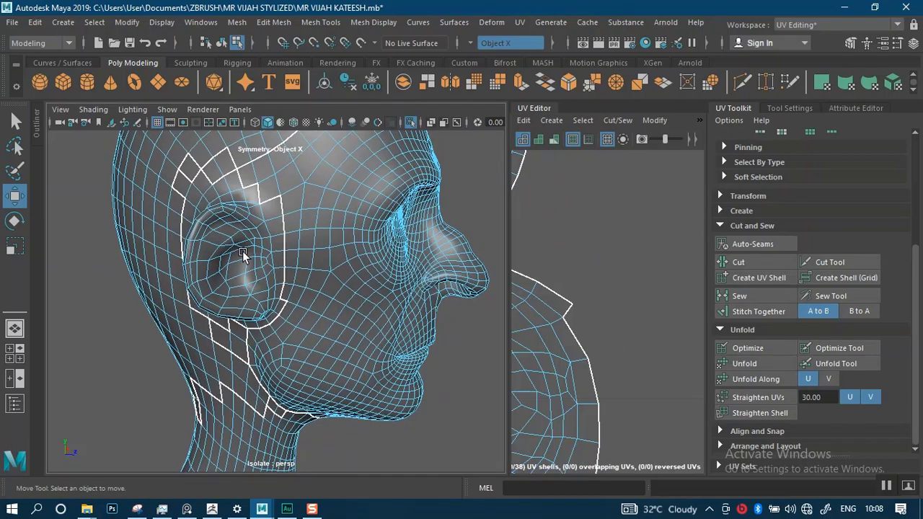
{"action": "left_click", "coordinate": [238, 254]}
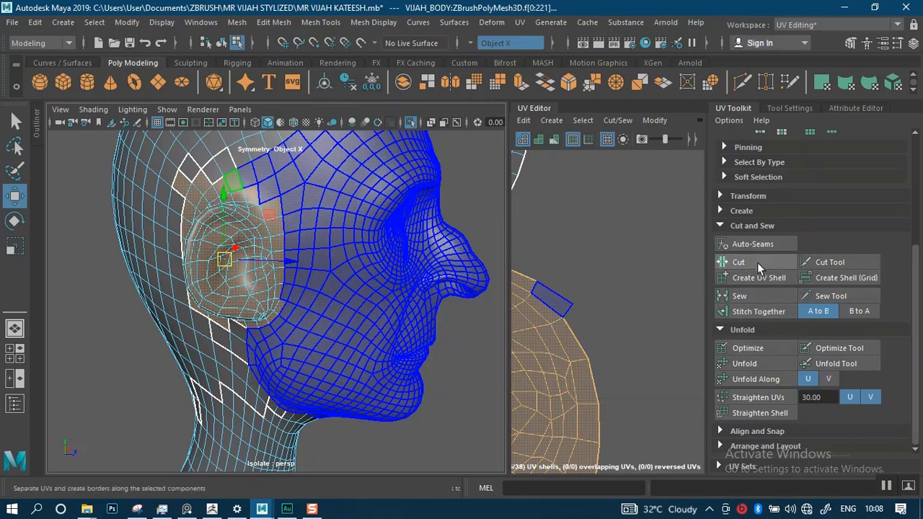
{"action": "left_click", "coordinate": [741, 362]}
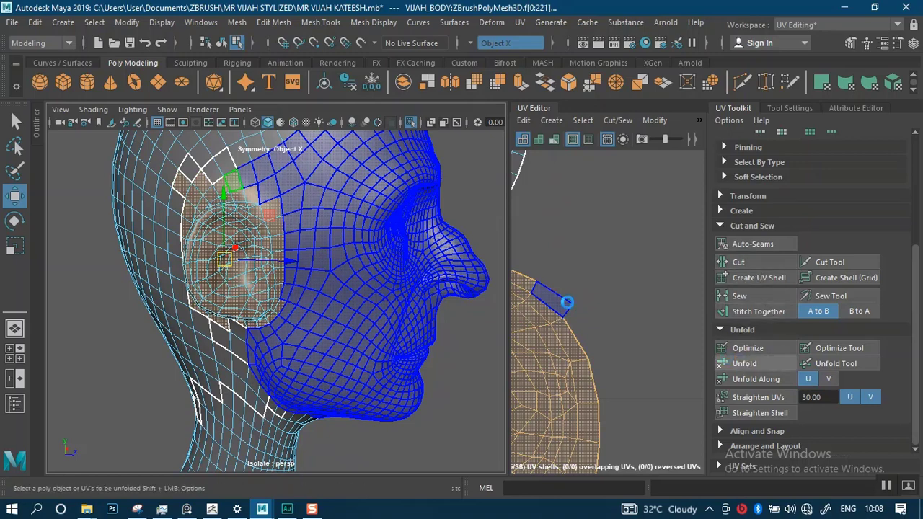
{"action": "right_click_drag", "start_coordinate": [565, 221], "coordinate": [570, 246], "text": "alt"}
{"action": "middle_click_drag", "start_coordinate": [586, 320], "coordinate": [627, 248], "text": "alt"}
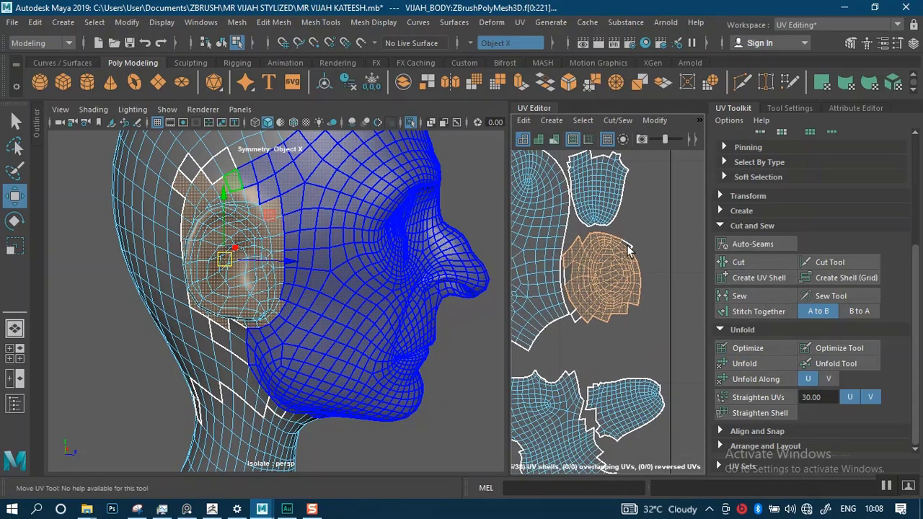
{"action": "mouse_move", "coordinate": [627, 247]}
{"action": "right_mouse_down", "text": "alt"}
{"action": "mouse_move", "coordinate": [626, 346]}
{"action": "mouse_move", "coordinate": [589, 415]}
{"action": "right_mouse_up", "text": "alt"}
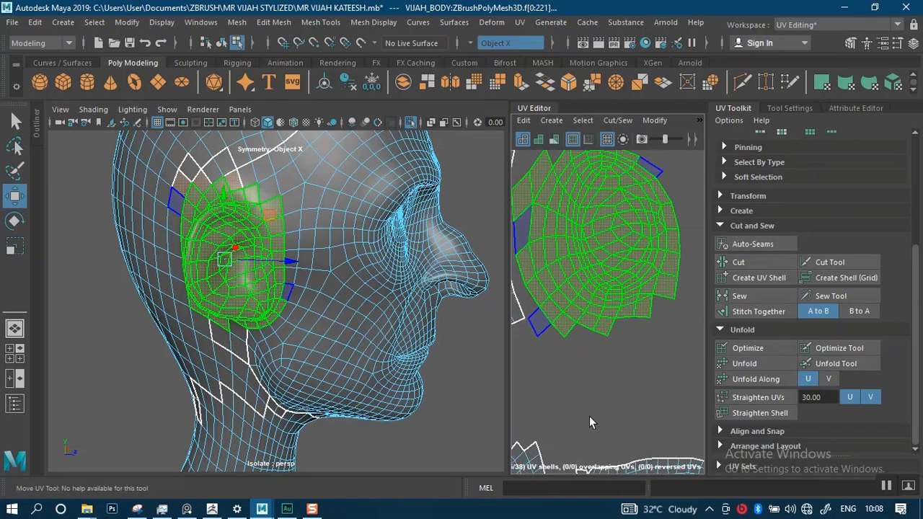
{"action": "mouse_move", "coordinate": [583, 375]}
{"action": "middle_mouse_down", "text": "alt"}
{"action": "mouse_move", "coordinate": [614, 370]}
{"action": "mouse_move", "coordinate": [602, 367]}
{"action": "middle_mouse_up", "text": "alt"}
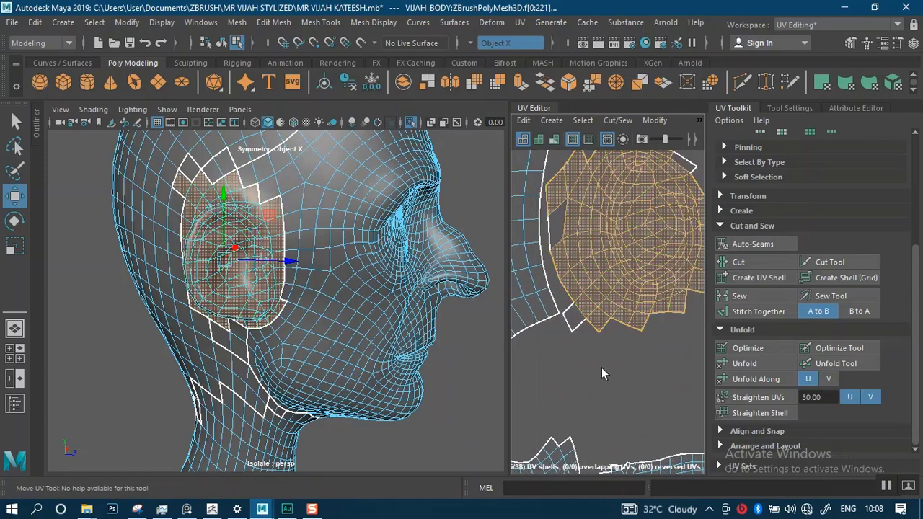
Select the upper and outer side border edges of the two small shells above the ear and stitch them to the head shell
{"action": "mouse_move", "coordinate": [326, 280]}
{"action": "left_mouse_down", "text": "alt"}
{"action": "mouse_move", "coordinate": [289, 307]}
{"action": "mouse_move", "coordinate": [309, 283]}
{"action": "mouse_move", "coordinate": [328, 287]}
{"action": "left_mouse_up", "text": "alt"}
{"action": "scroll", "coordinate": [338, 322], "scroll_direction": "up", "scroll_amount": 3}
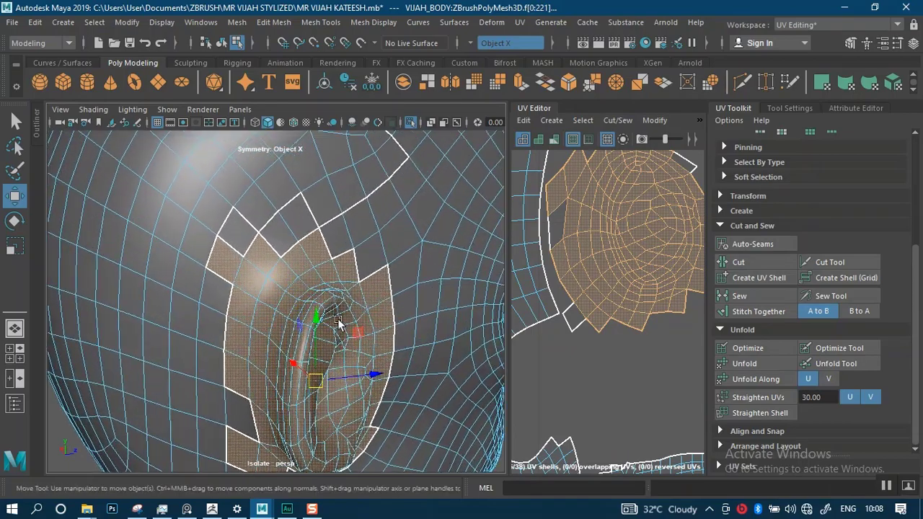
{"action": "left_click", "coordinate": [284, 203]}
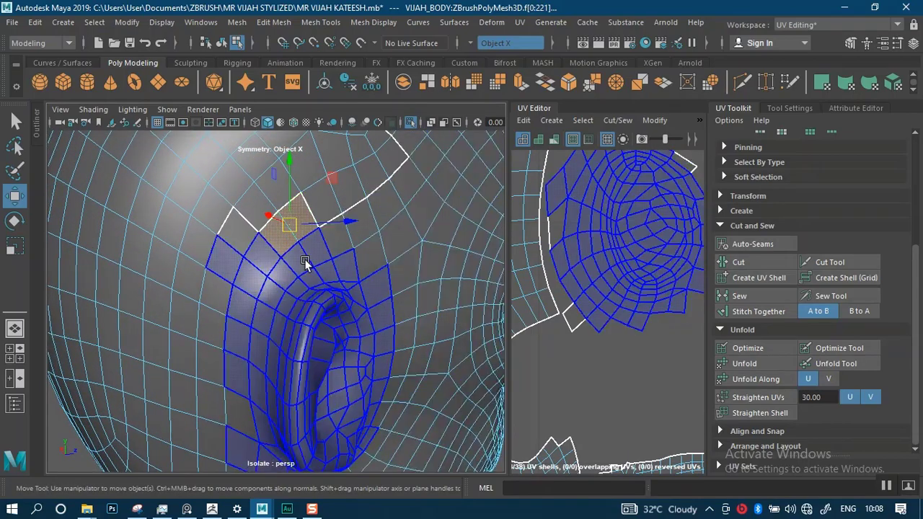
{"action": "left_click", "coordinate": [245, 234], "text": "shift"}
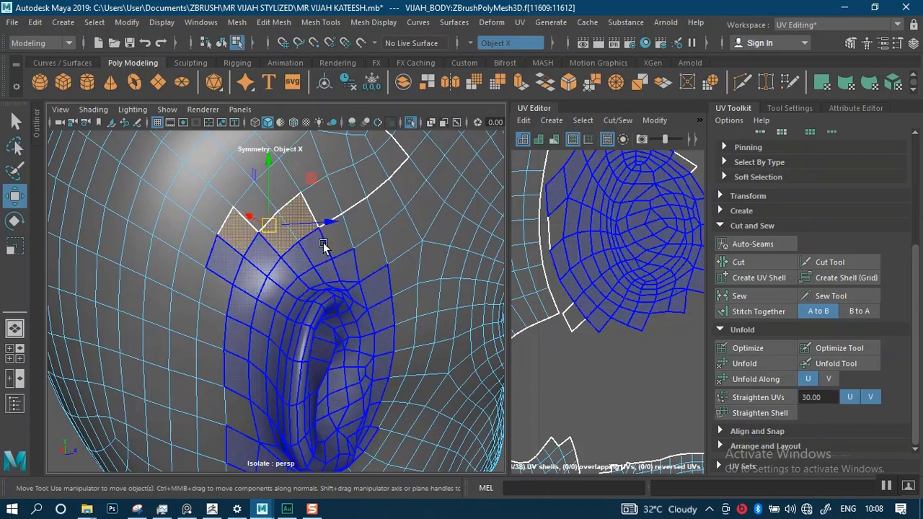
{"action": "scroll", "coordinate": [323, 243], "scroll_direction": "up", "scroll_amount": 4}
{"action": "right_click_drag", "start_coordinate": [360, 133], "coordinate": [361, 94]}
{"action": "left_click", "coordinate": [375, 231]}
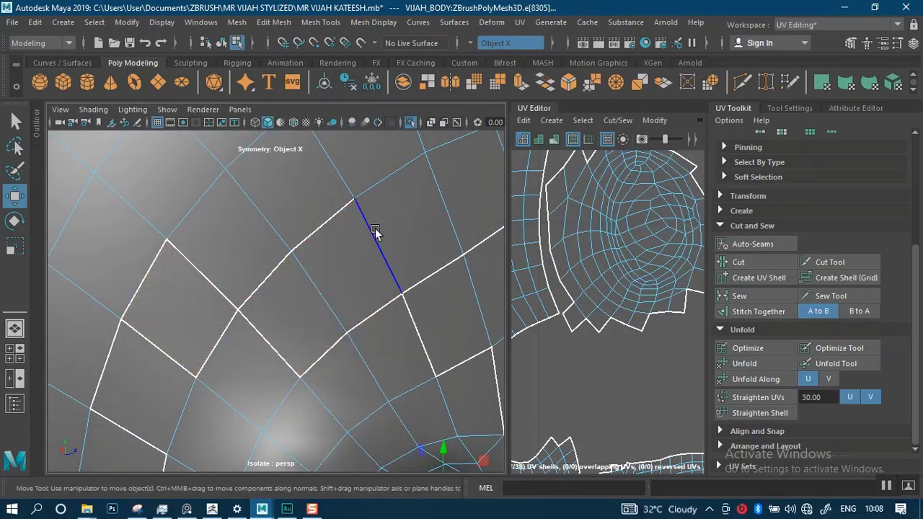
{"action": "left_click", "coordinate": [336, 216], "text": "shift"}
{"action": "left_click", "coordinate": [268, 279], "text": "shift"}
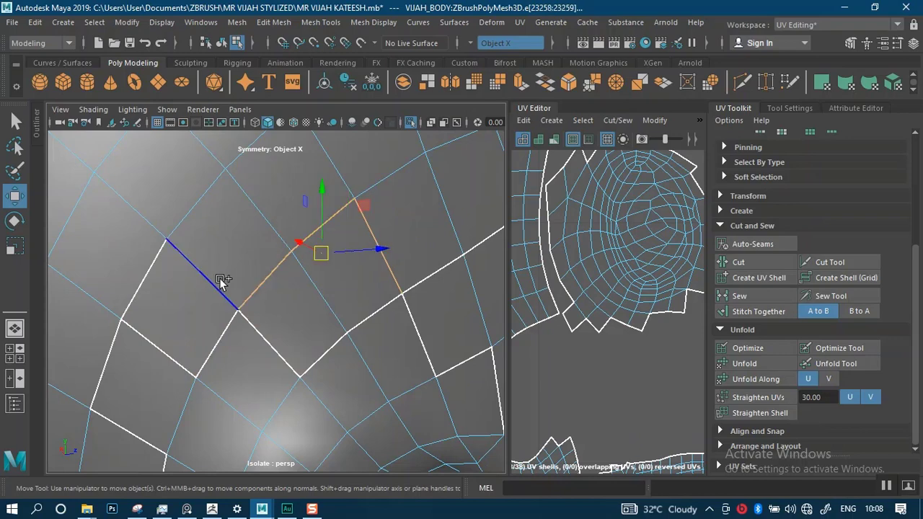
{"action": "left_click", "coordinate": [178, 263], "text": "shift"}
{"action": "left_click", "coordinate": [155, 272], "text": "shift"}
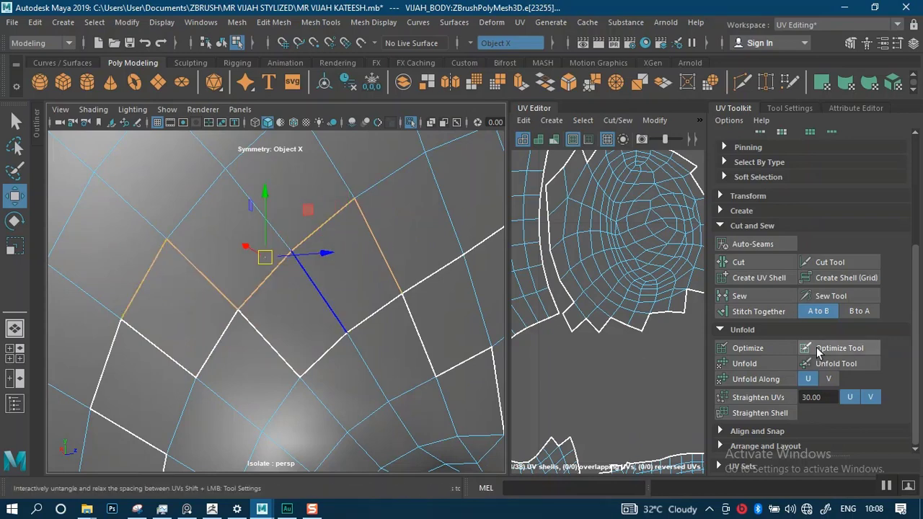
{"action": "left_click", "coordinate": [758, 312]}
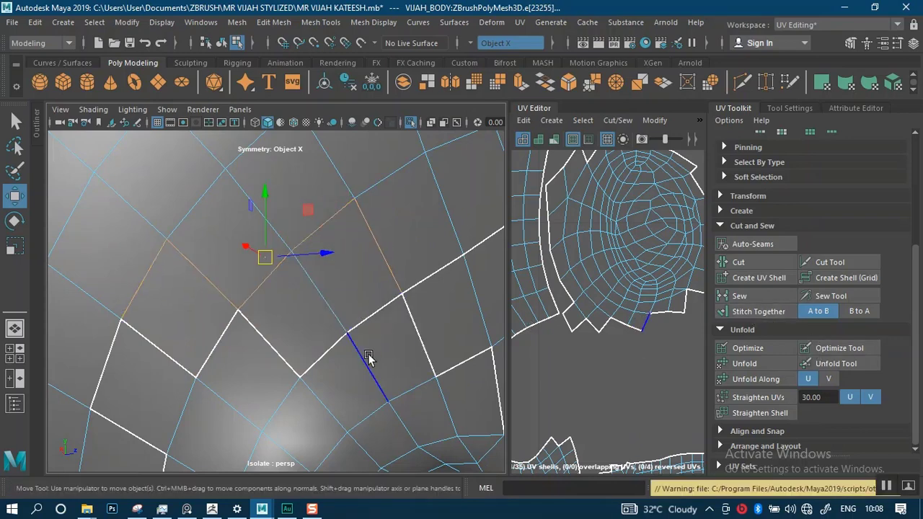
Select the remaining side edges of the small cut-off piece and the stray seam edge above the ear, and stitch them together
{"action": "scroll", "coordinate": [367, 359], "scroll_direction": "down", "scroll_amount": 10}
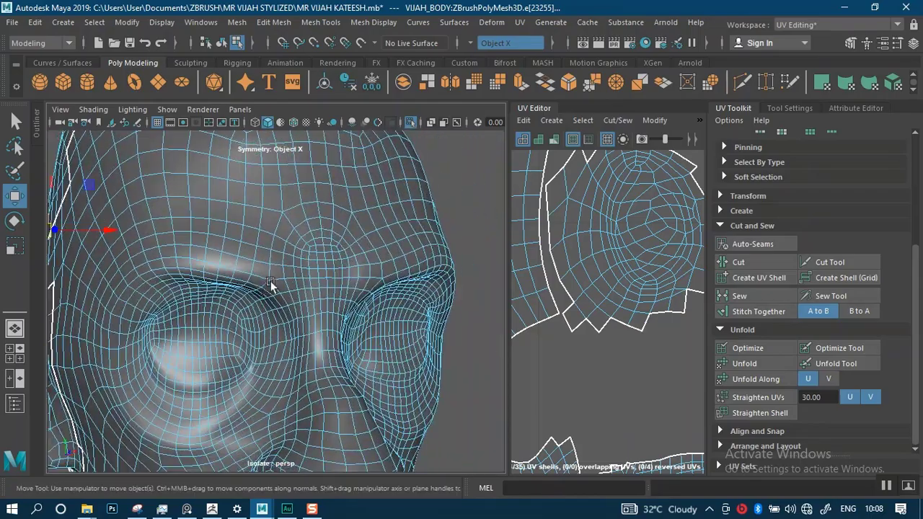
{"action": "left_click_drag", "start_coordinate": [270, 283], "coordinate": [242, 255], "text": "alt"}
{"action": "right_click_drag", "start_coordinate": [241, 255], "coordinate": [434, 303], "text": "alt"}
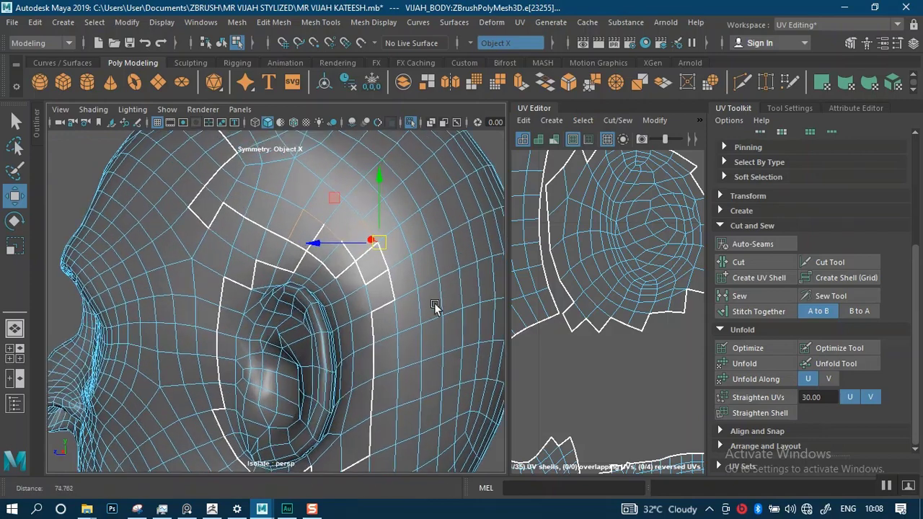
{"action": "left_click_drag", "start_coordinate": [434, 304], "coordinate": [454, 332], "text": "alt"}
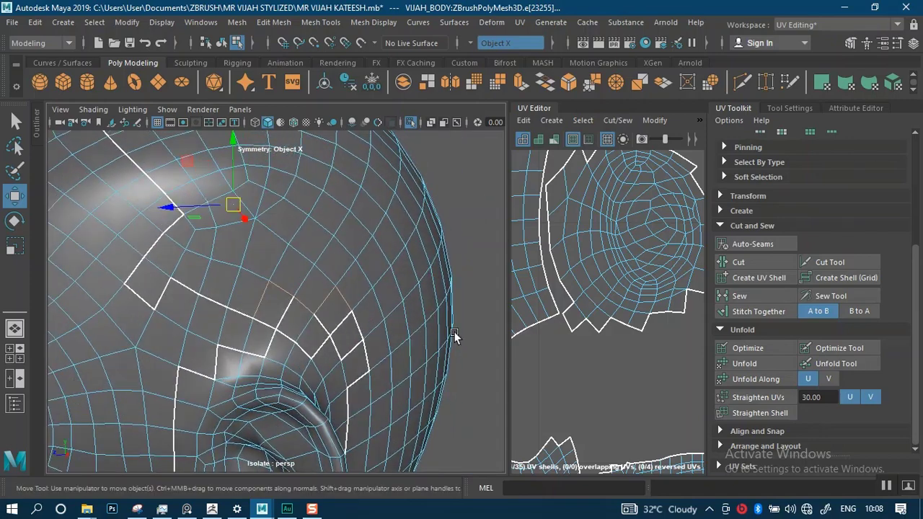
{"action": "left_click", "coordinate": [496, 242]}
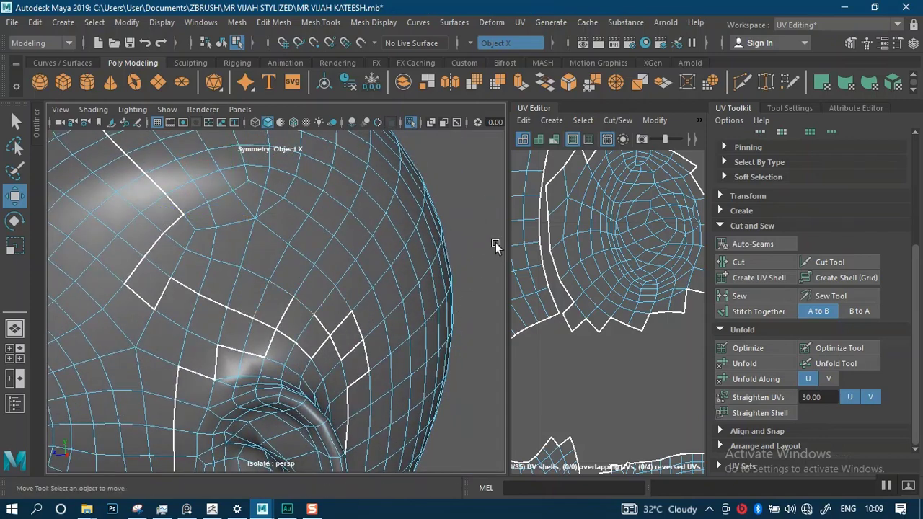
{"action": "left_click", "coordinate": [324, 323]}
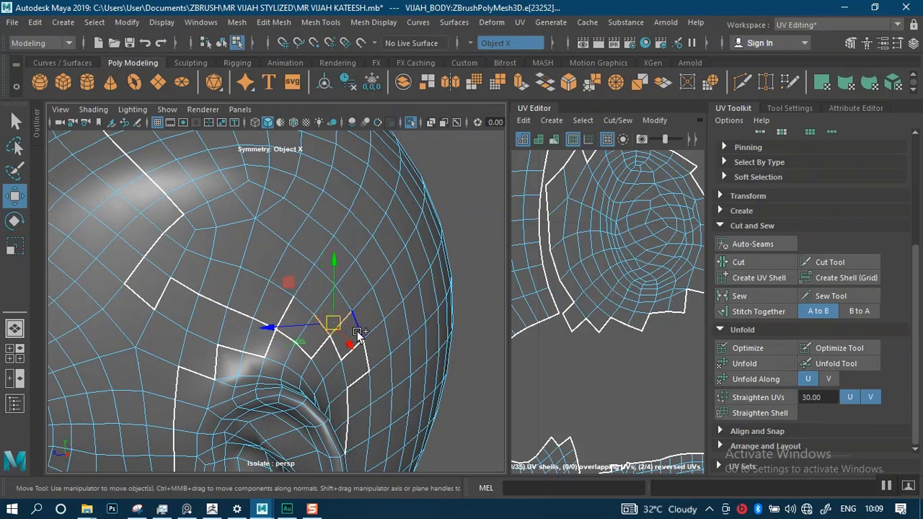
{"action": "left_click", "coordinate": [358, 333], "text": "shift"}
{"action": "scroll", "coordinate": [408, 295], "scroll_direction": "up", "scroll_amount": 5}
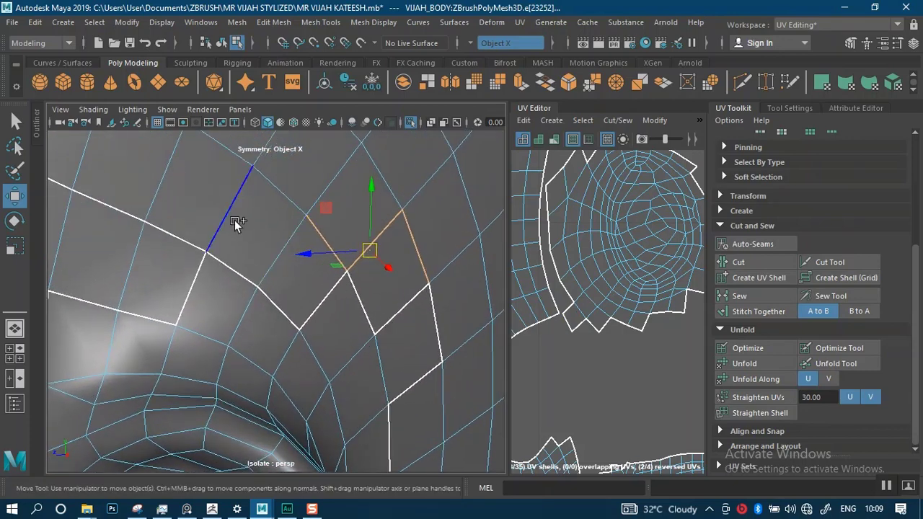
{"action": "left_click", "coordinate": [234, 220], "text": "shift"}
{"action": "left_click", "coordinate": [749, 309]}
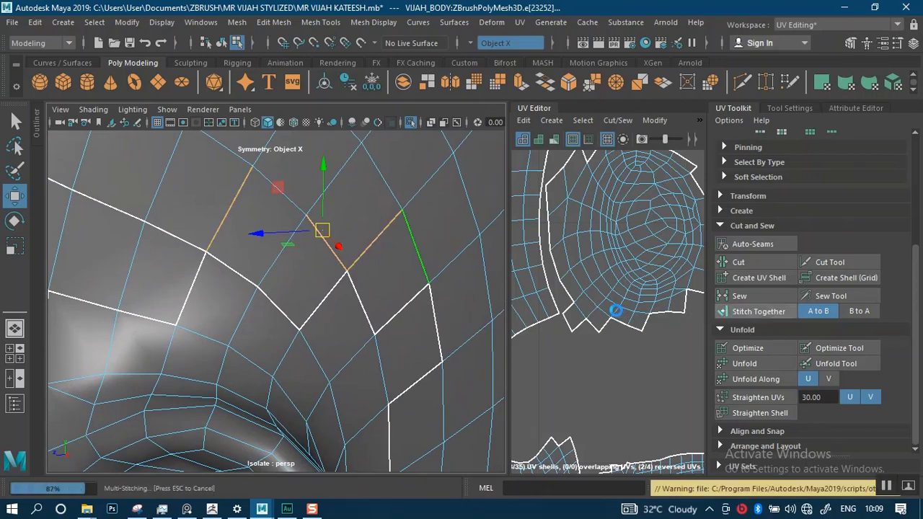
Select the three connected seam edges of the stepped border on the neck just below the earlobe
{"action": "scroll", "coordinate": [359, 344], "scroll_direction": "down", "scroll_amount": 8}
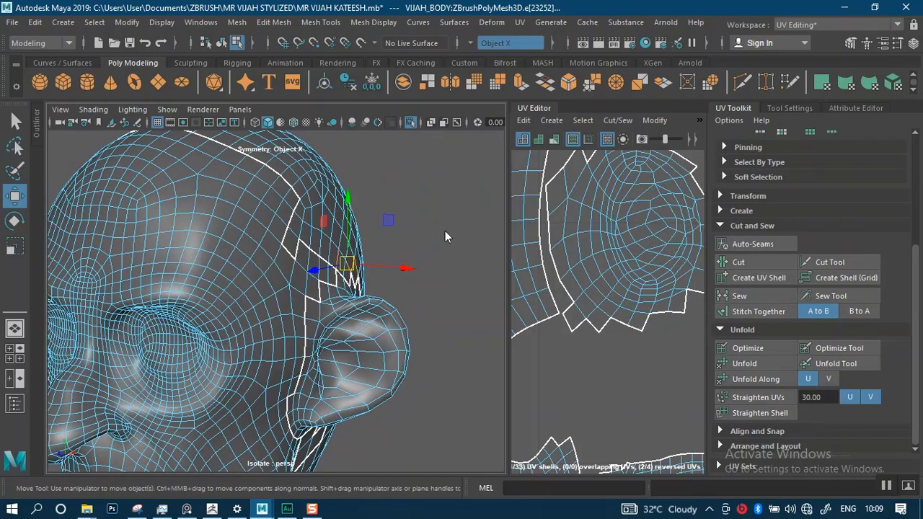
{"action": "middle_click_drag", "start_coordinate": [416, 269], "coordinate": [449, 129], "text": "alt"}
{"action": "left_click_drag", "start_coordinate": [416, 309], "coordinate": [340, 252], "text": "alt"}
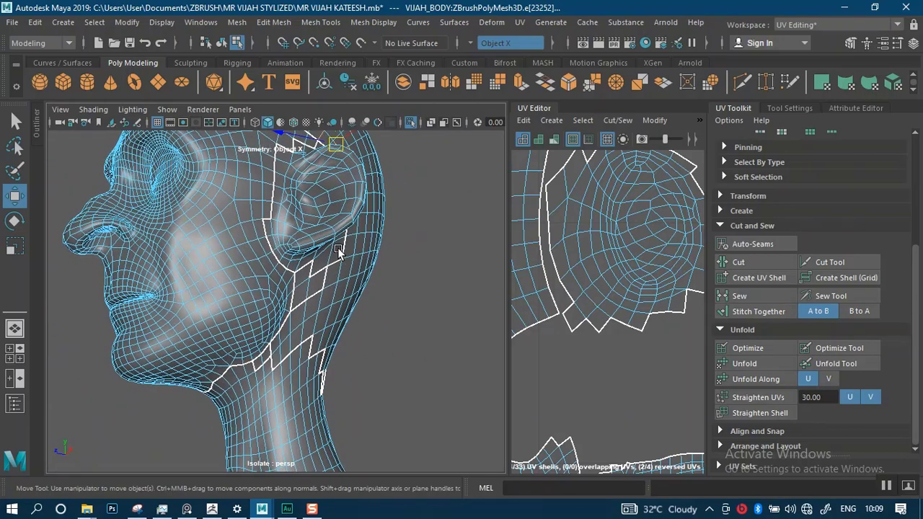
{"action": "right_click_drag", "start_coordinate": [340, 252], "coordinate": [358, 357], "text": "alt"}
{"action": "left_click_drag", "start_coordinate": [358, 357], "coordinate": [319, 305], "text": "alt"}
{"action": "right_click_drag", "start_coordinate": [319, 305], "coordinate": [340, 288], "text": "alt"}
{"action": "left_click_drag", "start_coordinate": [340, 288], "coordinate": [368, 307], "text": "alt"}
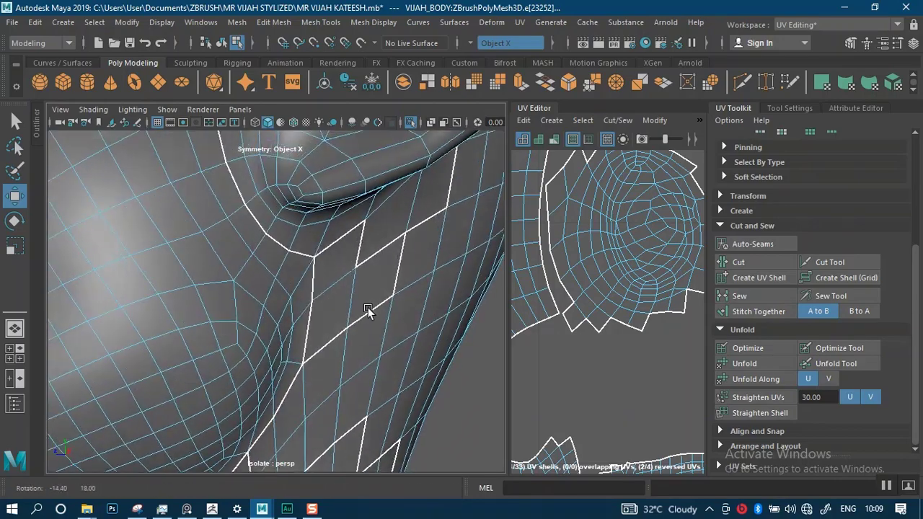
{"action": "left_click", "coordinate": [398, 272]}
{"action": "left_click", "coordinate": [368, 315], "text": "shift"}
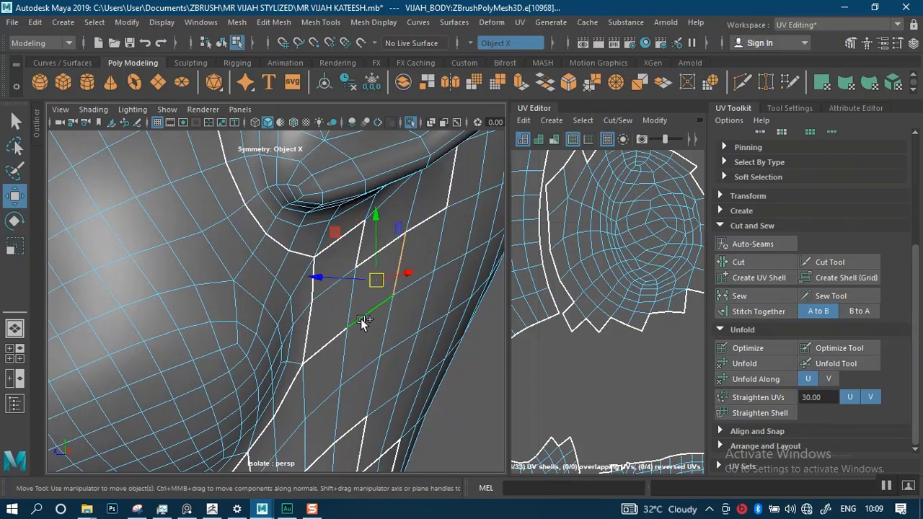
{"action": "left_click", "coordinate": [328, 336], "text": "shift"}
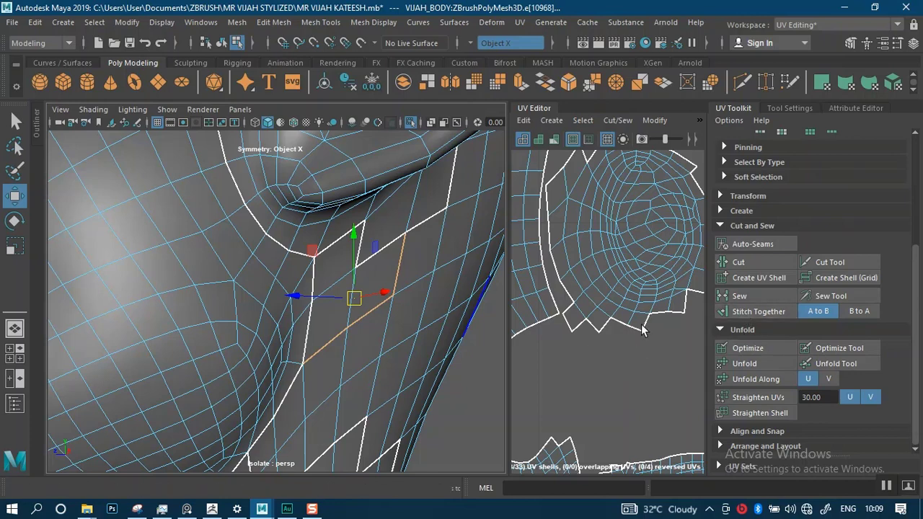
Select the ear's UV shell in the UV layout and unfold it
{"action": "right_click_drag", "start_coordinate": [648, 316], "coordinate": [593, 230]}
{"action": "left_click", "coordinate": [613, 279]}
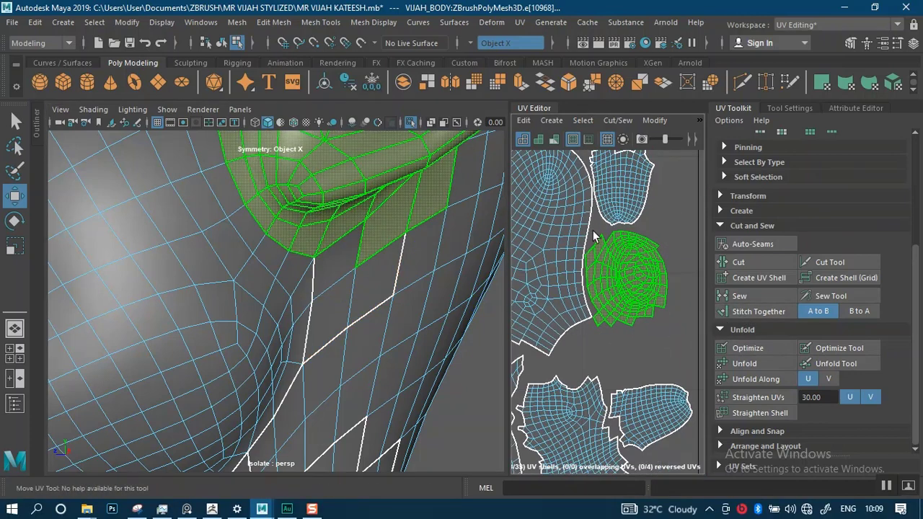
{"action": "middle_click_drag", "start_coordinate": [607, 261], "coordinate": [529, 255], "text": "alt"}
{"action": "left_click", "coordinate": [743, 362]}
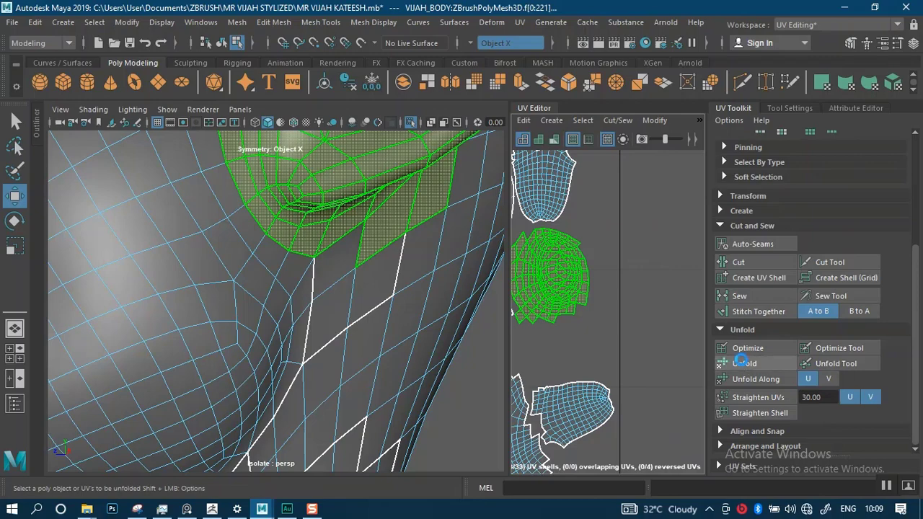
{"action": "scroll", "coordinate": [586, 288], "scroll_direction": "down", "scroll_amount": 5}
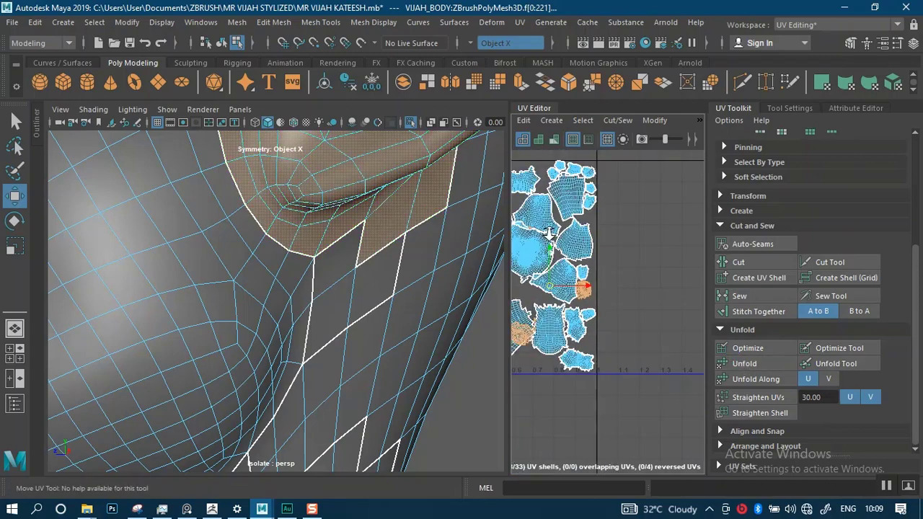
Try to move the face's UV shell horizontally out past the edge of the UV tile, inspect the stretched UVs, and undo the move
{"action": "left_click", "coordinate": [579, 266]}
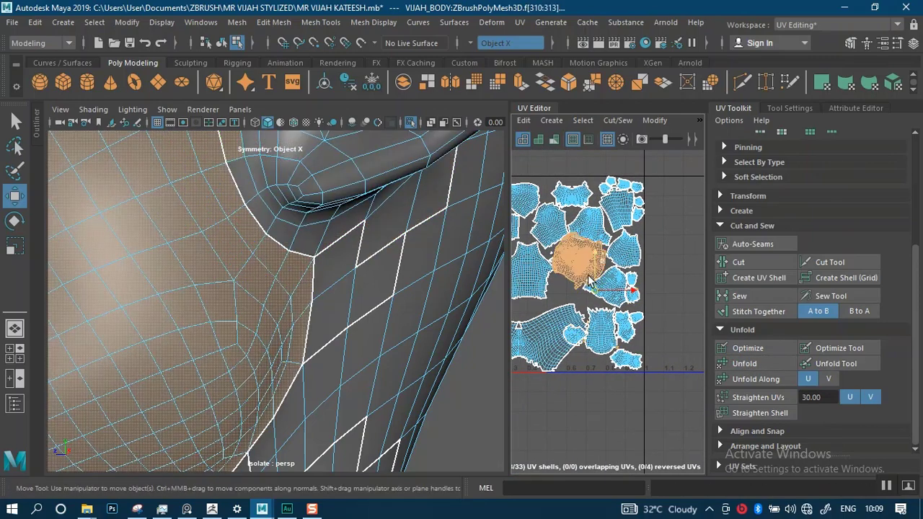
{"action": "scroll", "coordinate": [594, 295], "scroll_direction": "up", "scroll_amount": 5}
{"action": "scroll", "coordinate": [591, 294], "scroll_direction": "down", "scroll_amount": 5}
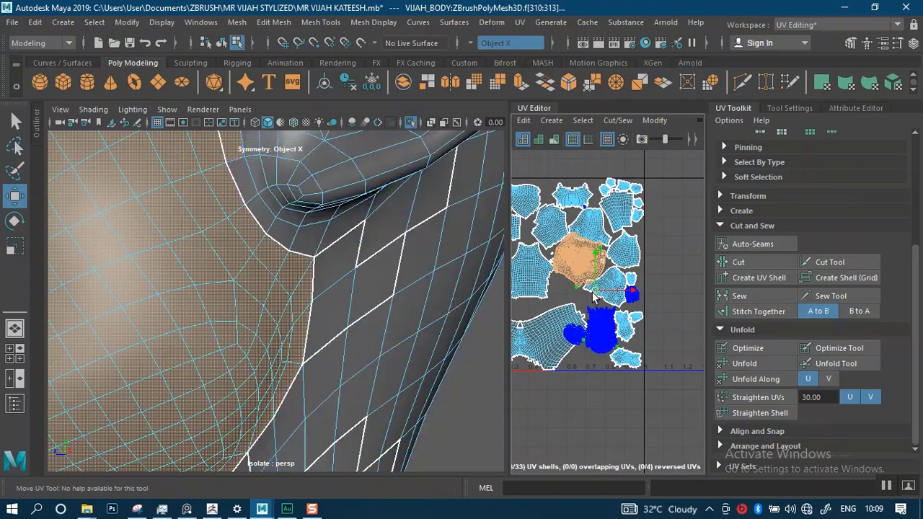
{"action": "left_click_drag", "start_coordinate": [593, 292], "coordinate": [657, 291]}
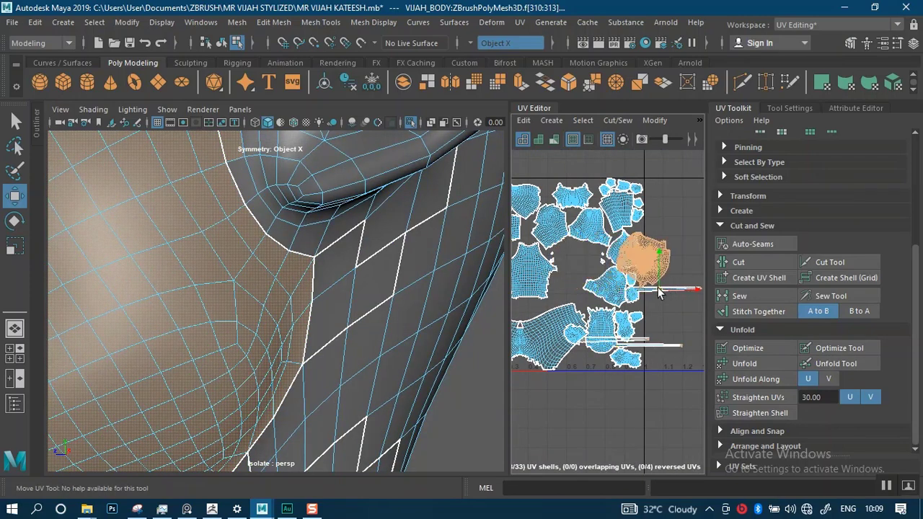
{"action": "scroll", "coordinate": [656, 284], "scroll_direction": "up", "scroll_amount": 8}
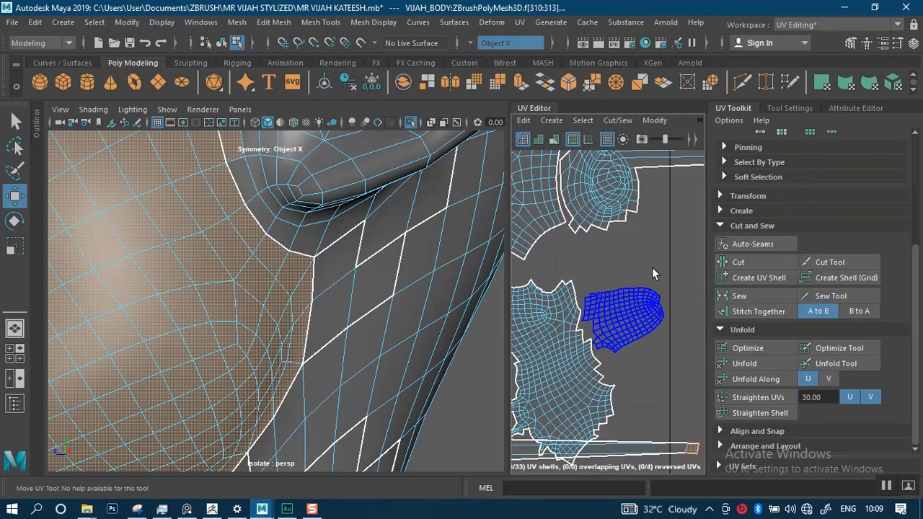
{"action": "middle_click_drag", "start_coordinate": [652, 267], "coordinate": [614, 360], "text": "alt"}
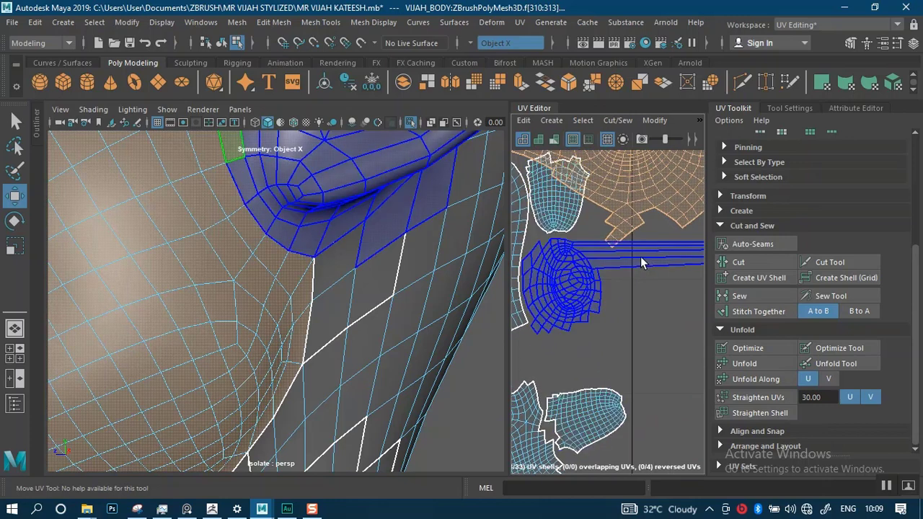
{"action": "right_click_drag", "start_coordinate": [638, 259], "coordinate": [640, 297]}
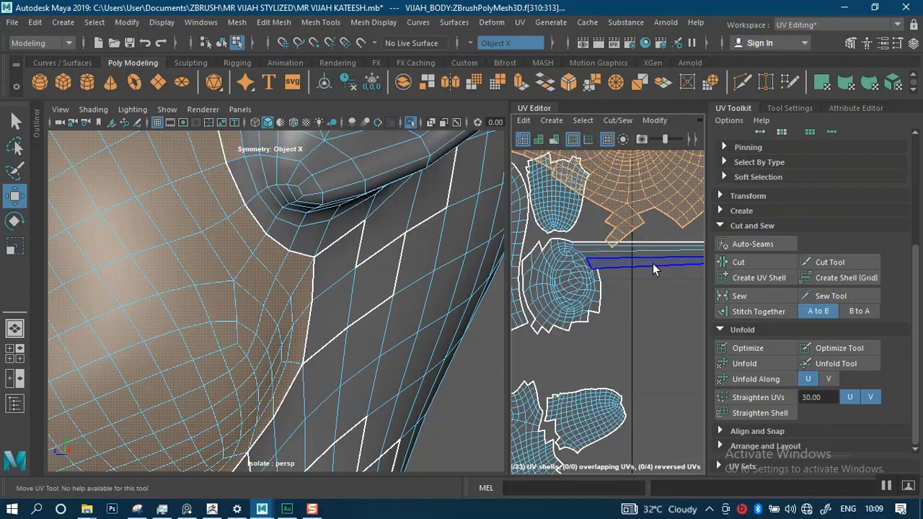
{"action": "right_click_drag", "start_coordinate": [635, 284], "coordinate": [597, 248], "text": "alt"}
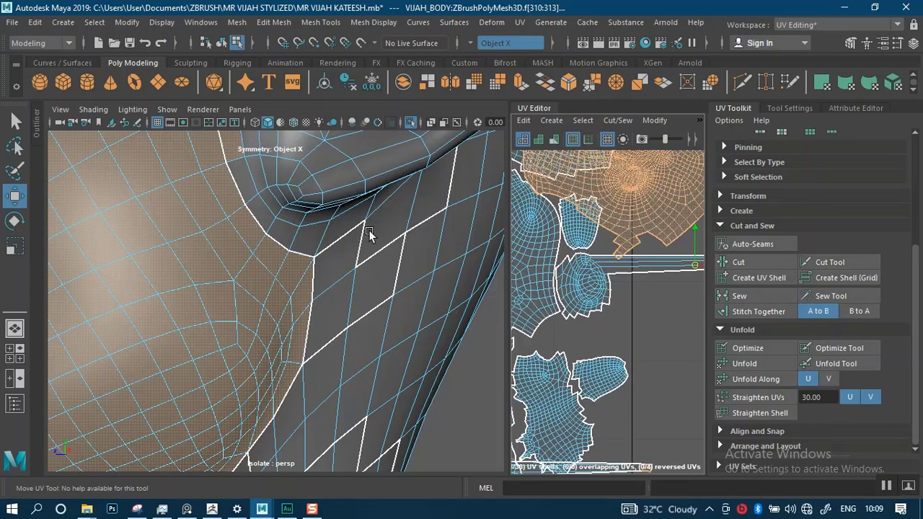
{"action": "middle_click_drag", "start_coordinate": [368, 230], "coordinate": [368, 328], "text": "alt"}
{"action": "right_click_drag", "start_coordinate": [369, 325], "coordinate": [335, 238], "text": "alt"}
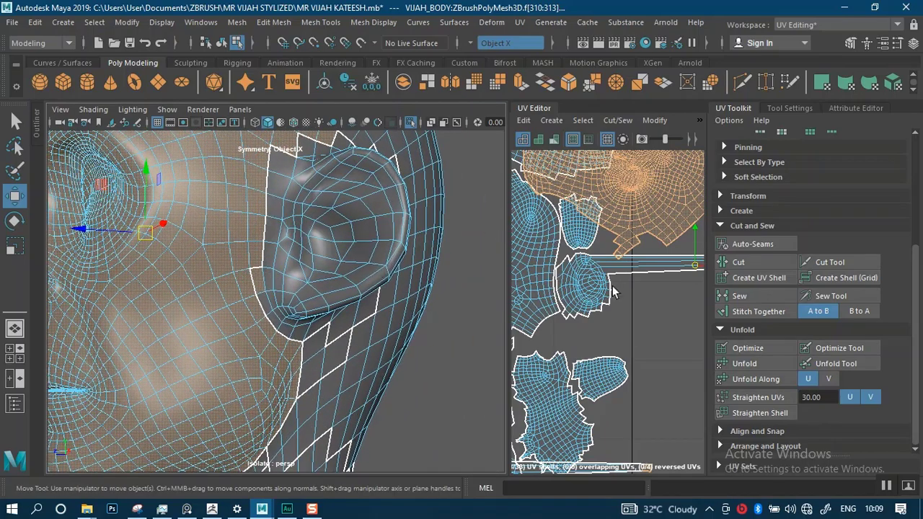
{"action": "right_click_drag", "start_coordinate": [620, 285], "coordinate": [622, 291]}
{"action": "right_click_drag", "start_coordinate": [637, 323], "coordinate": [584, 306], "text": "alt"}
{"action": "key", "text": "ctrl+z"}
{"action": "middle_click_drag", "start_coordinate": [585, 307], "coordinate": [644, 273], "text": "alt"}
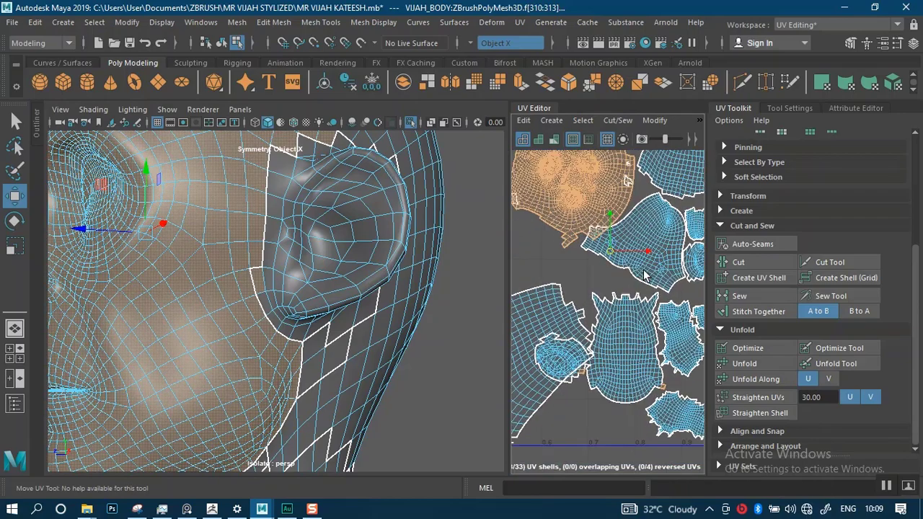
Reselect the face's UV shell, try to move it down over the lower shells, and undo the move
{"action": "middle_click_drag", "start_coordinate": [572, 180], "coordinate": [571, 266], "text": "alt"}
{"action": "right_click_drag", "start_coordinate": [566, 250], "coordinate": [567, 250]}
{"action": "right_click_drag", "start_coordinate": [522, 225], "coordinate": [521, 226]}
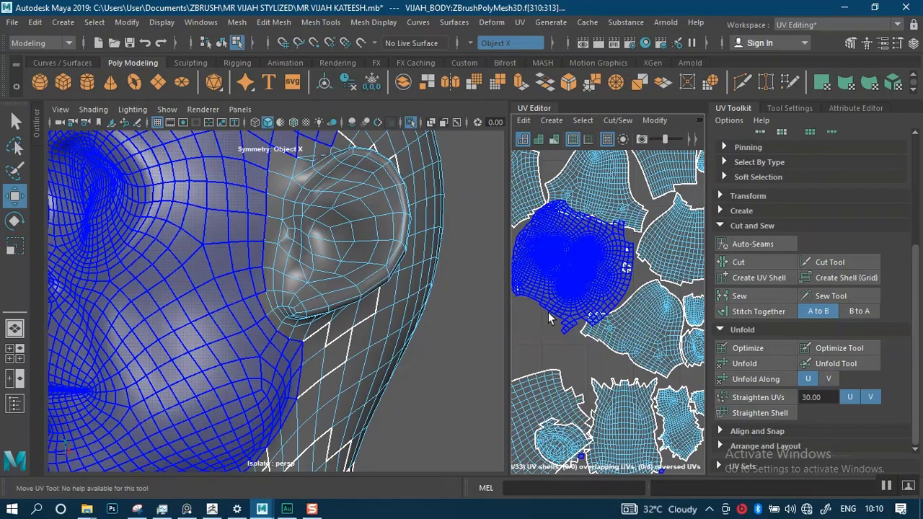
{"action": "left_click", "coordinate": [558, 286]}
{"action": "right_click_drag", "start_coordinate": [578, 305], "coordinate": [561, 286], "text": "alt"}
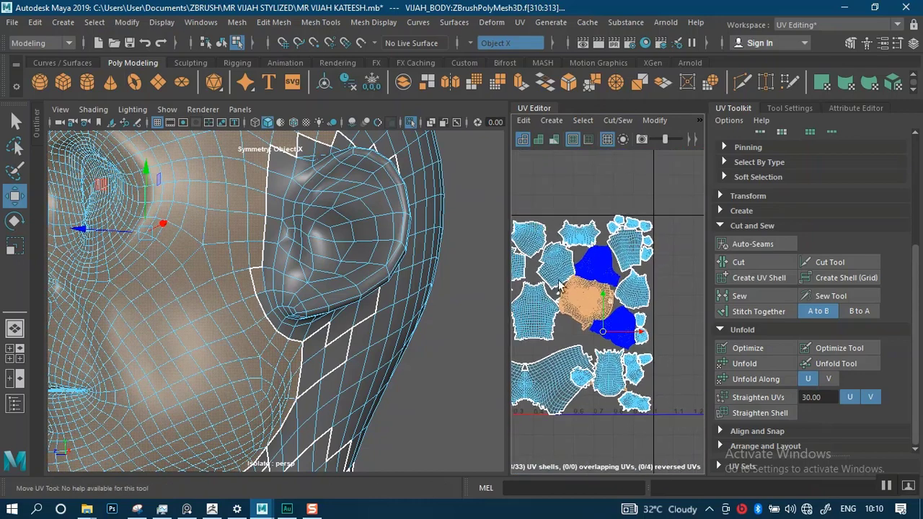
{"action": "left_click_drag", "start_coordinate": [604, 337], "coordinate": [579, 373]}
{"action": "key", "text": "ctrl+z"}
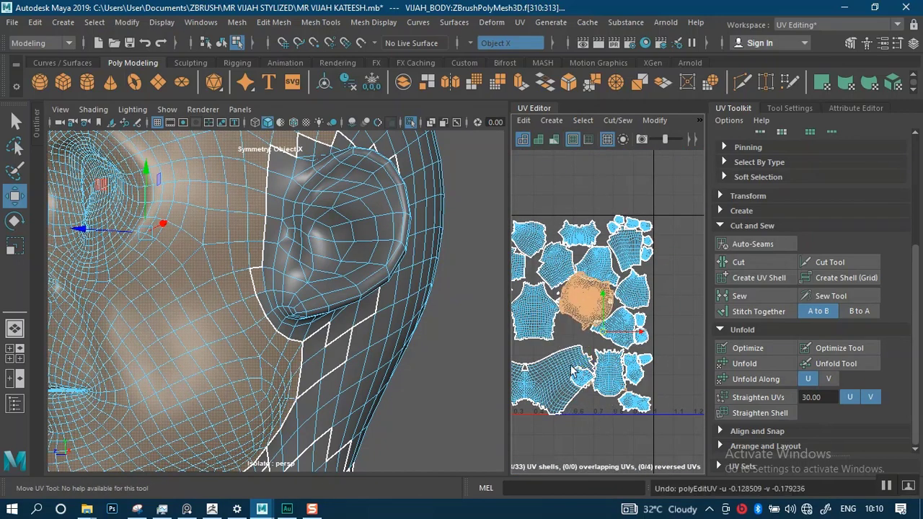
Select the ear's UV shell on the head and move it horizontally out of the UV tile
{"action": "right_click_drag", "start_coordinate": [304, 295], "coordinate": [311, 236], "text": "alt"}
{"action": "middle_click_drag", "start_coordinate": [311, 236], "coordinate": [315, 250], "text": "alt"}
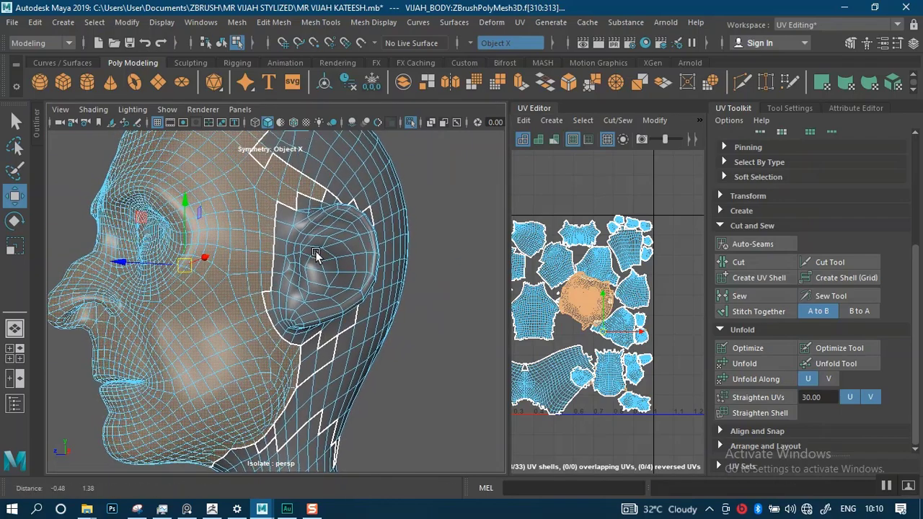
{"action": "right_click_drag", "start_coordinate": [315, 250], "coordinate": [342, 292], "text": "alt"}
{"action": "left_click", "coordinate": [324, 243]}
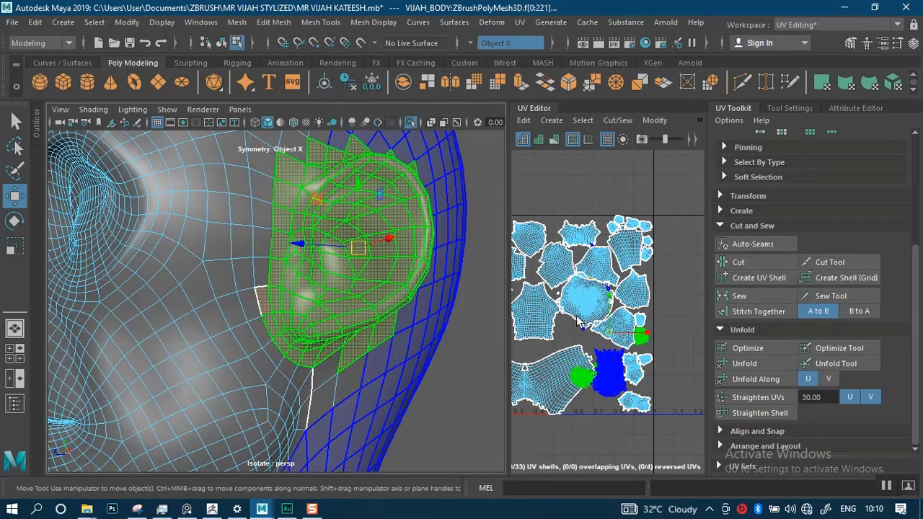
{"action": "middle_click_drag", "start_coordinate": [643, 318], "coordinate": [625, 275], "text": "alt"}
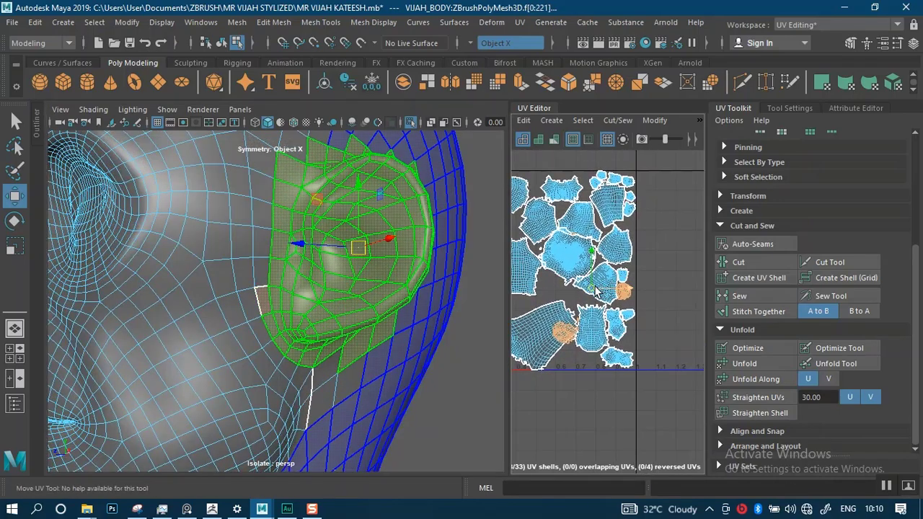
{"action": "left_click_drag", "start_coordinate": [612, 294], "coordinate": [666, 288]}
Try to add the face shell to the ear selection and move both into the neighbouring tile, and undo the move and the added selection
{"action": "left_click", "coordinate": [574, 260], "text": "shift"}
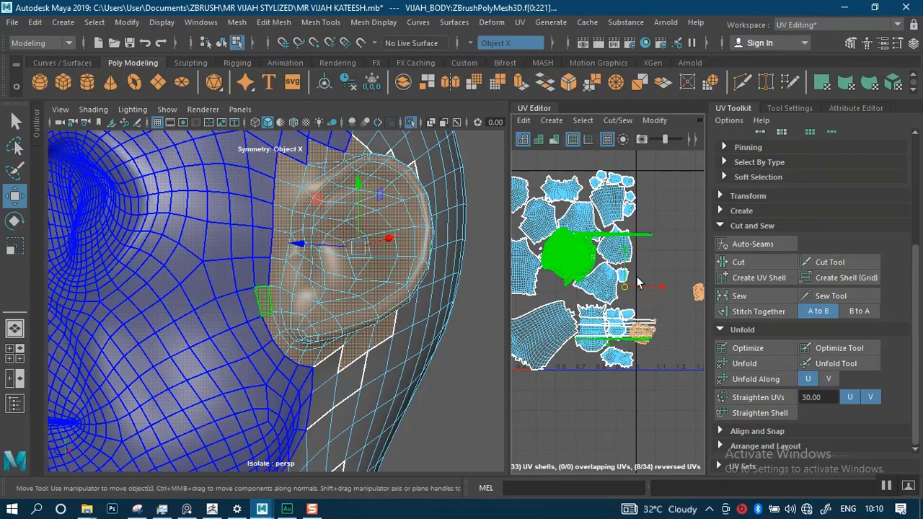
{"action": "scroll", "coordinate": [642, 282], "scroll_direction": "down", "scroll_amount": 3}
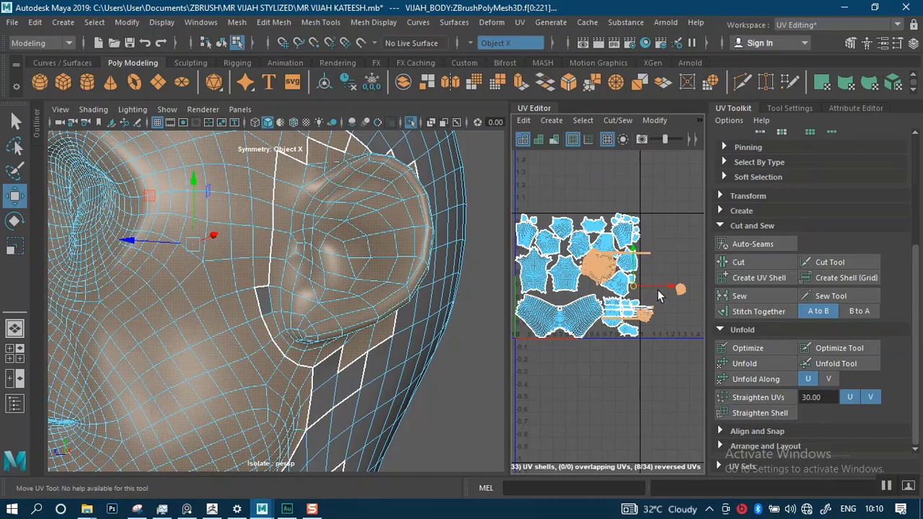
{"action": "left_click_drag", "start_coordinate": [634, 286], "coordinate": [695, 289]}
{"action": "middle_click_drag", "start_coordinate": [661, 274], "coordinate": [582, 255], "text": "alt"}
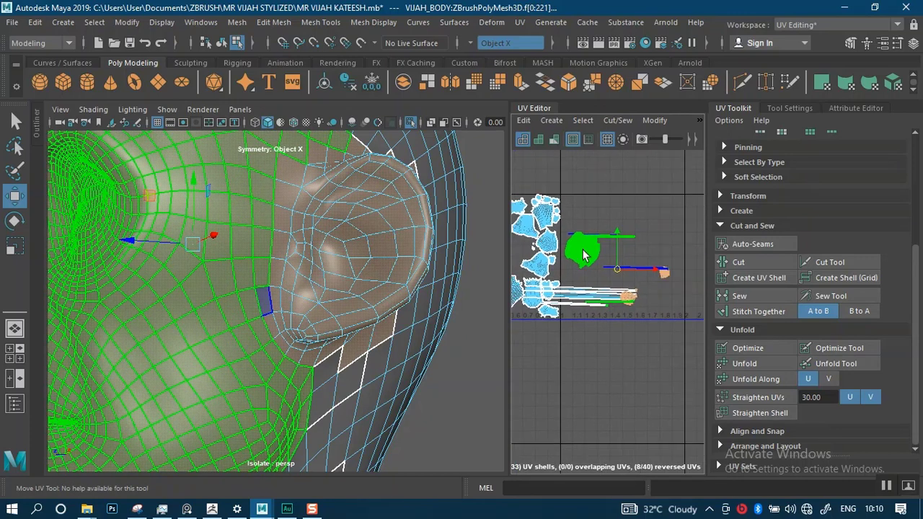
{"action": "scroll", "coordinate": [584, 255], "scroll_direction": "up", "scroll_amount": 5}
{"action": "scroll", "coordinate": [524, 249], "scroll_direction": "down", "scroll_amount": 3}
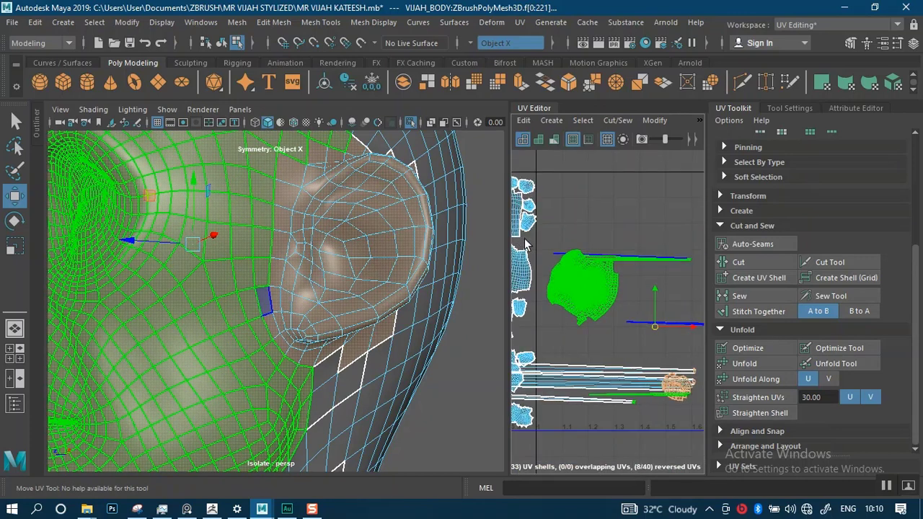
{"action": "key", "text": "ctrl+z"}
{"action": "key", "text": "ctrl+z"}
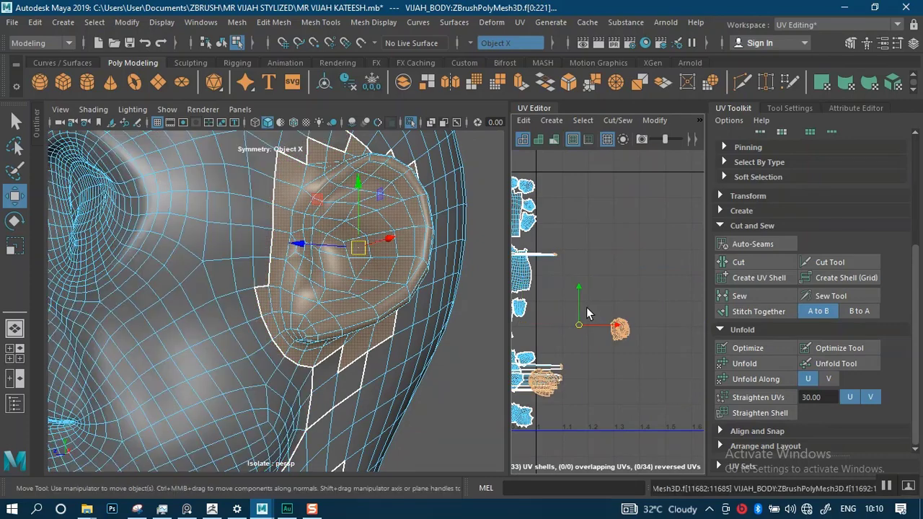
Undo the ear shell's move out of the UV tile
{"action": "key", "text": "ctrl+z"}
{"action": "scroll", "coordinate": [586, 311], "scroll_direction": "down", "scroll_amount": 2}
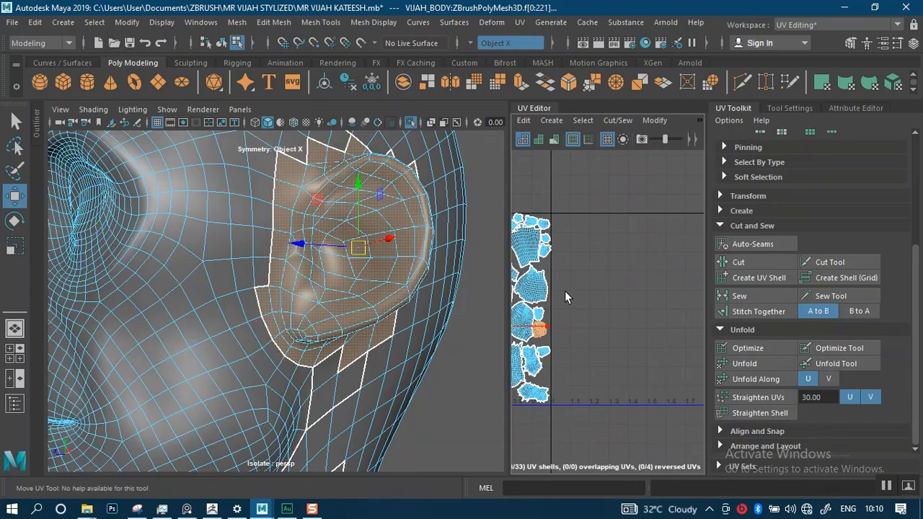
{"action": "middle_click_drag", "start_coordinate": [565, 290], "coordinate": [681, 243], "text": "alt"}
{"action": "scroll", "coordinate": [610, 238], "scroll_direction": "up", "scroll_amount": 4}
{"action": "middle_click_drag", "start_coordinate": [595, 331], "coordinate": [607, 298], "text": "alt"}
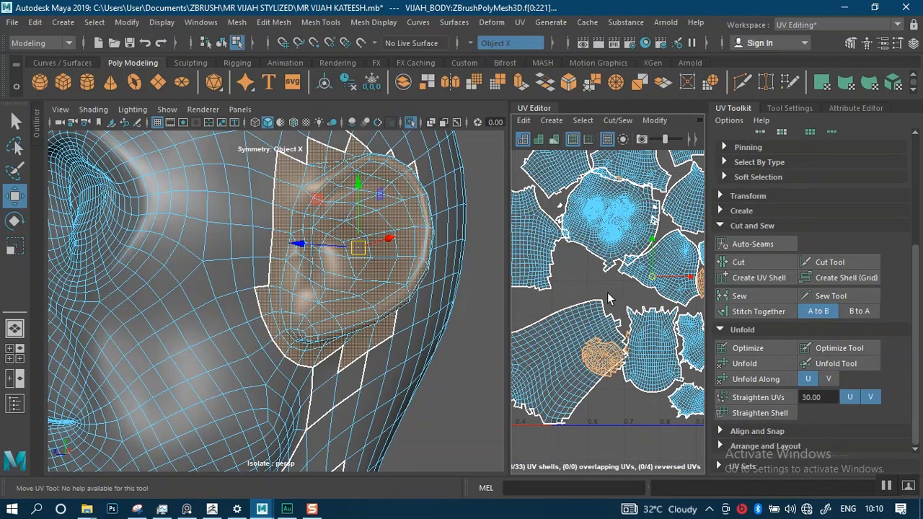
Examine the UV seams around the ears, back of the head, face and neck, and across the whole body
{"action": "left_click_drag", "start_coordinate": [359, 281], "coordinate": [282, 310], "text": "alt"}
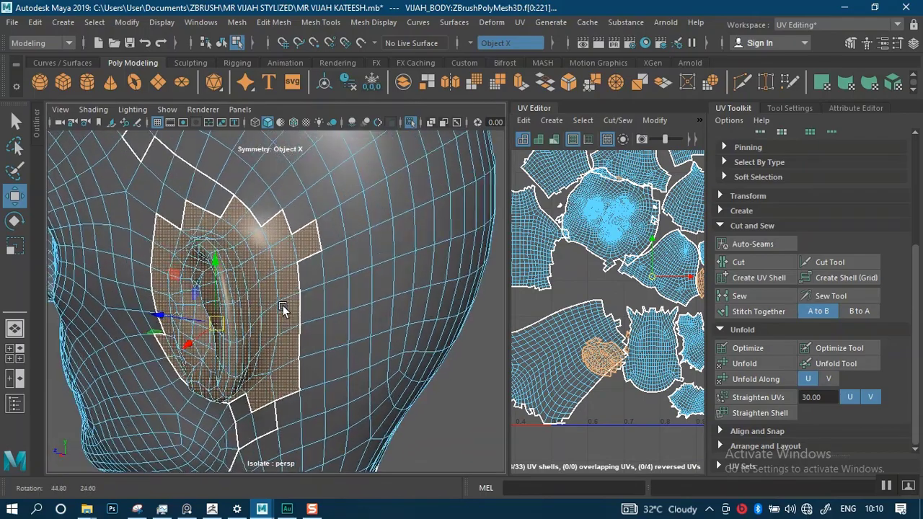
{"action": "right_click_drag", "start_coordinate": [282, 311], "coordinate": [307, 324], "text": "alt"}
{"action": "middle_click_drag", "start_coordinate": [306, 325], "coordinate": [326, 366], "text": "alt"}
{"action": "left_click_drag", "start_coordinate": [326, 366], "coordinate": [361, 288], "text": "alt"}
{"action": "right_click_drag", "start_coordinate": [361, 288], "coordinate": [288, 223], "text": "alt"}
{"action": "left_click_drag", "start_coordinate": [285, 280], "coordinate": [451, 277], "text": "alt"}
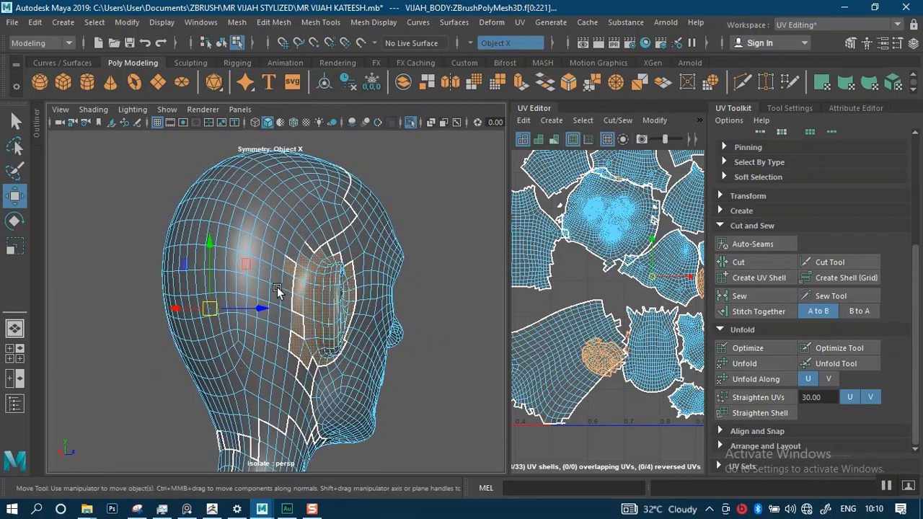
{"action": "left_click_drag", "start_coordinate": [277, 286], "coordinate": [319, 311], "text": "alt"}
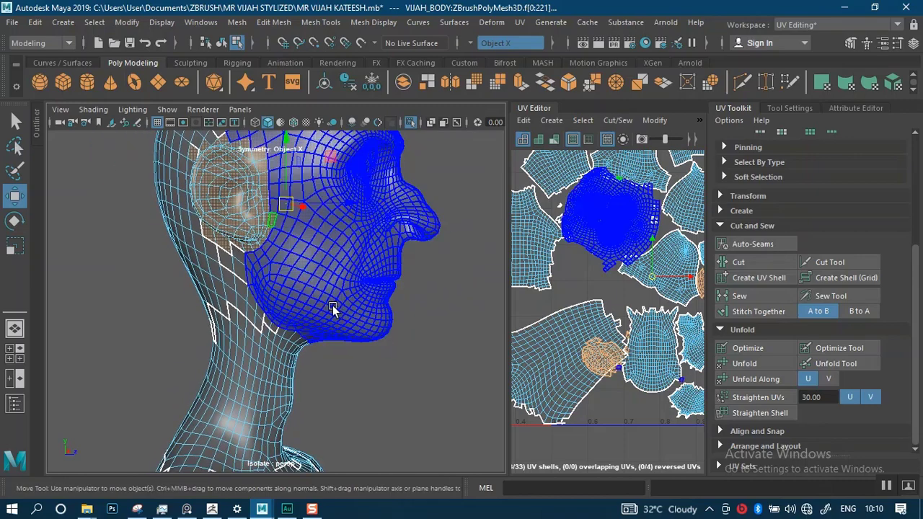
{"action": "right_click_drag", "start_coordinate": [309, 315], "coordinate": [286, 354], "text": "alt"}
{"action": "mouse_move", "coordinate": [286, 354]}
{"action": "left_mouse_down", "text": "alt"}
{"action": "mouse_move", "coordinate": [295, 357]}
{"action": "mouse_move", "coordinate": [274, 354]}
{"action": "left_mouse_up", "text": "alt"}
{"action": "middle_click_drag", "start_coordinate": [274, 354], "coordinate": [288, 283], "text": "alt"}
{"action": "left_click_drag", "start_coordinate": [288, 284], "coordinate": [246, 316], "text": "alt"}
{"action": "right_click_drag", "start_coordinate": [247, 316], "coordinate": [235, 266], "text": "alt"}
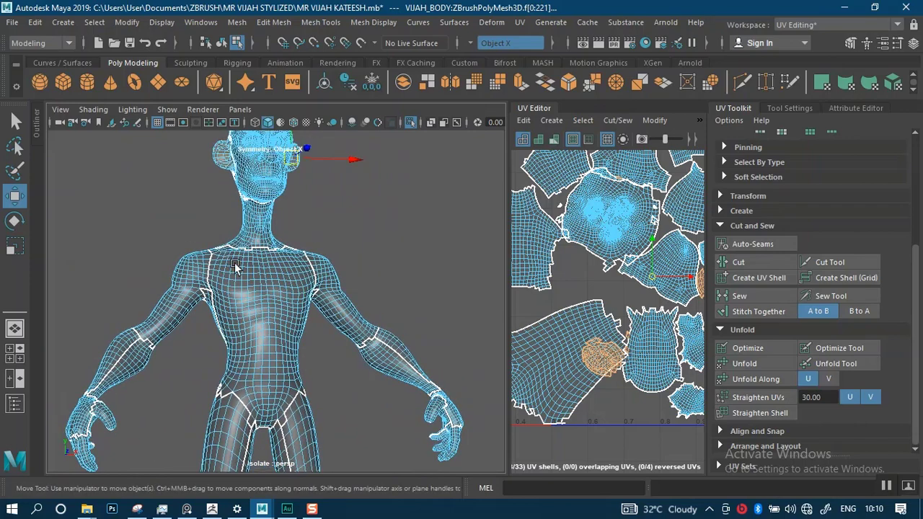
{"action": "left_click_drag", "start_coordinate": [235, 266], "coordinate": [223, 297], "text": "alt"}
{"action": "right_click_drag", "start_coordinate": [223, 297], "coordinate": [289, 111], "text": "alt"}
Clear the face selection, select the whole VIJAH_BODY mesh as an object and duplicate it
{"action": "left_click", "coordinate": [414, 237]}
{"action": "scroll", "coordinate": [275, 248], "scroll_direction": "down", "scroll_amount": 5}
{"action": "middle_click_drag", "start_coordinate": [274, 247], "coordinate": [319, 267], "text": "alt"}
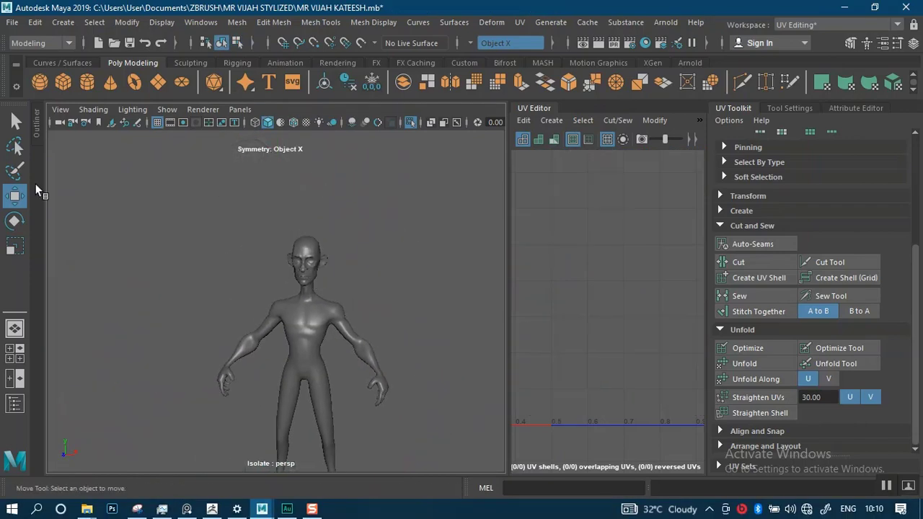
{"action": "left_click", "coordinate": [37, 128]}
{"action": "left_click", "coordinate": [109, 206]}
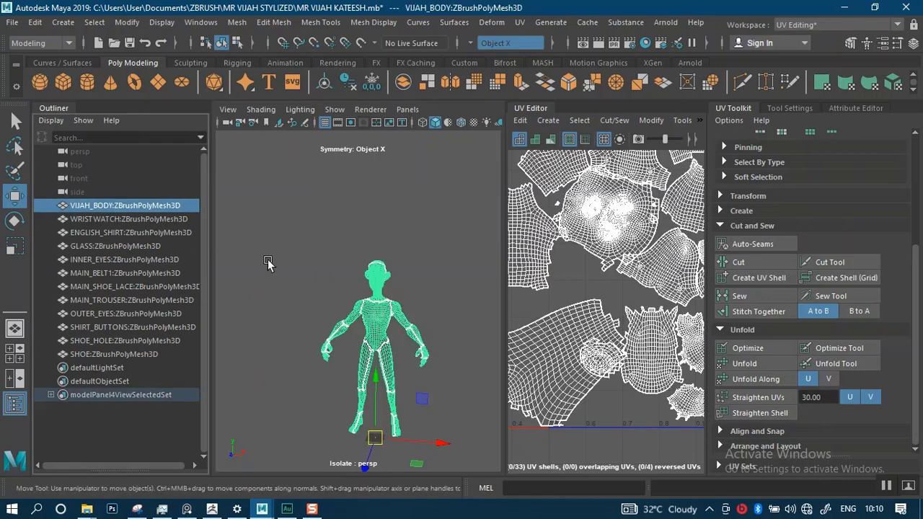
{"action": "key", "text": "ctrl+d"}
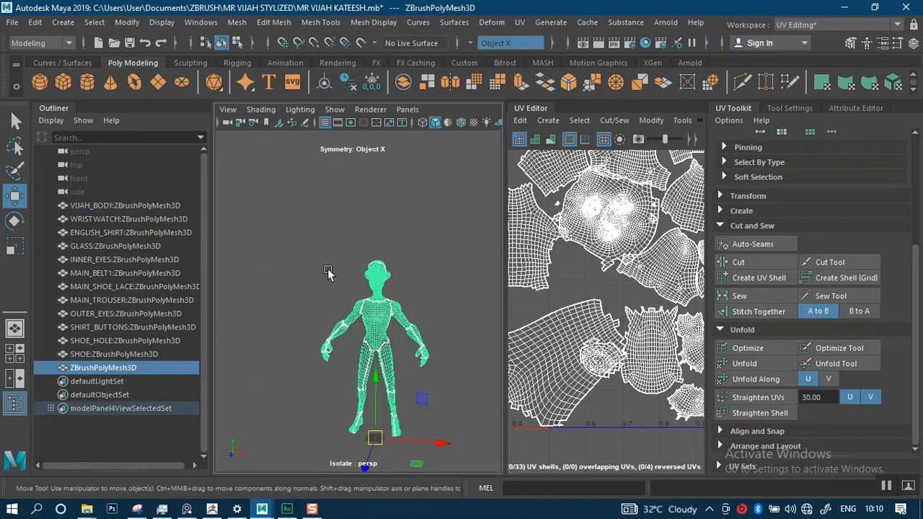
Select the duplicated body mesh, try to move it upward, and undo the move
{"action": "scroll", "coordinate": [328, 271], "scroll_direction": "up", "scroll_amount": 4}
{"action": "left_click_drag", "start_coordinate": [337, 268], "coordinate": [353, 263], "text": "alt"}
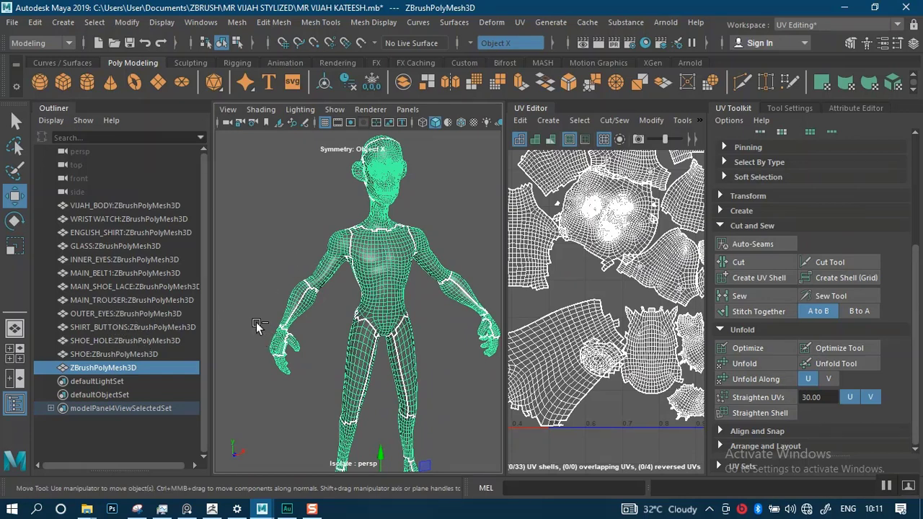
{"action": "left_click", "coordinate": [256, 260]}
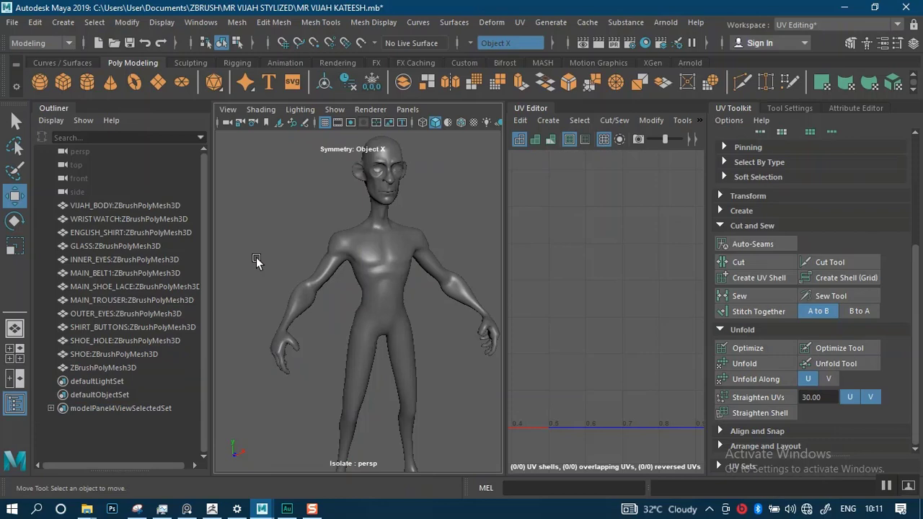
{"action": "left_click", "coordinate": [122, 354]}
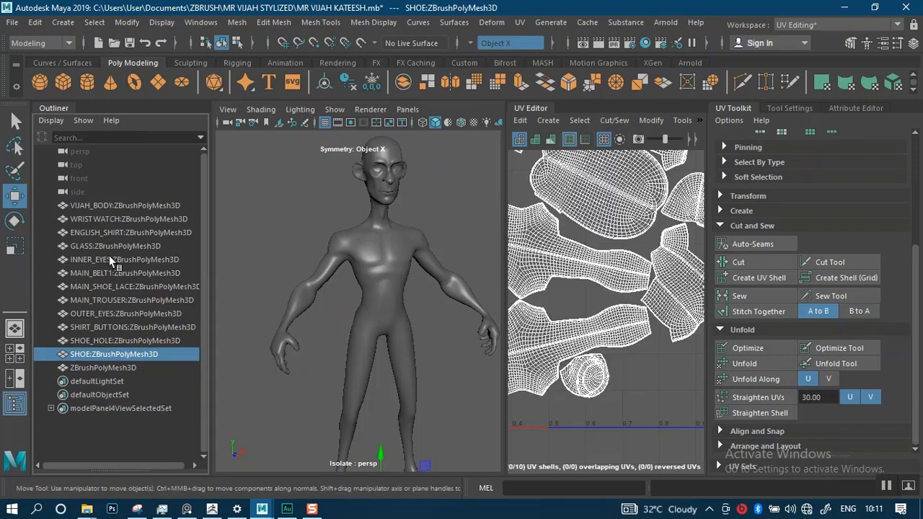
{"action": "left_click", "coordinate": [99, 368]}
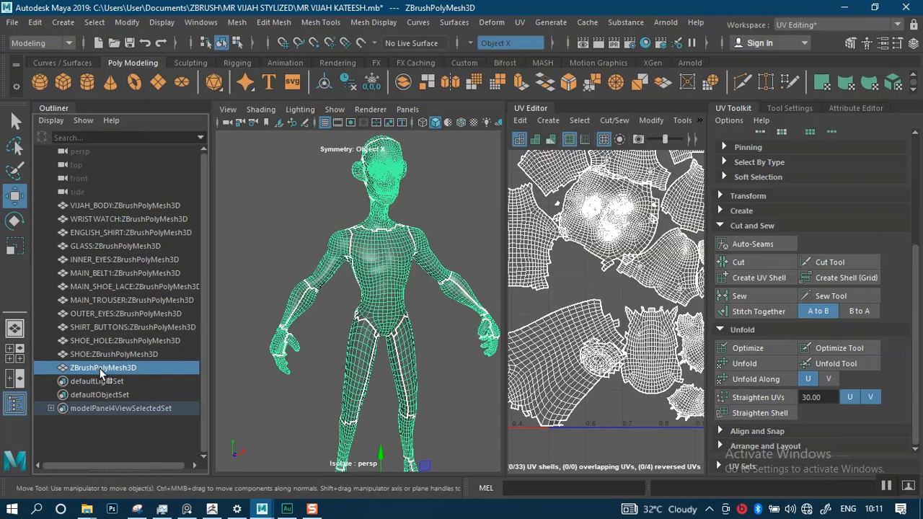
{"action": "right_click_drag", "start_coordinate": [264, 326], "coordinate": [286, 300], "text": "alt"}
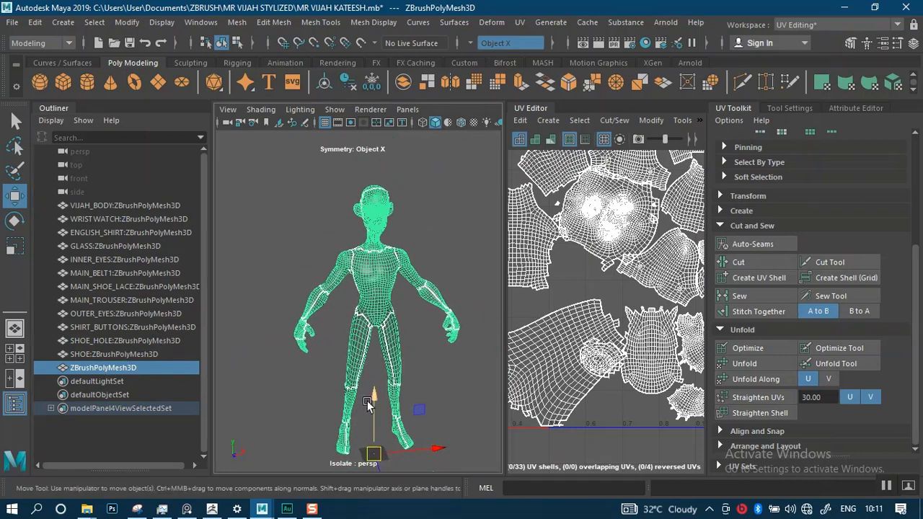
{"action": "left_click_drag", "start_coordinate": [370, 386], "coordinate": [378, 319]}
{"action": "key", "text": "ctrl+z"}
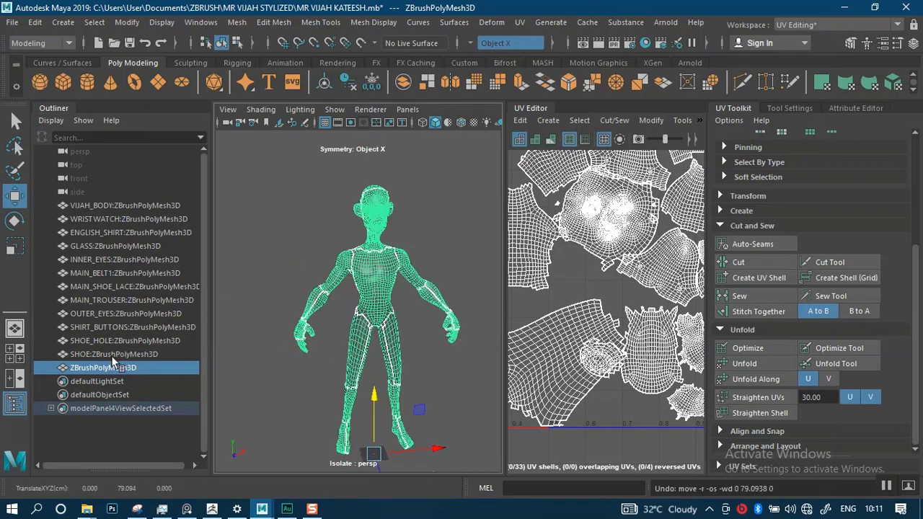
Rename the duplicated mesh to VIJAY BODY and reselect it
{"action": "double_click", "coordinate": [99, 369]}
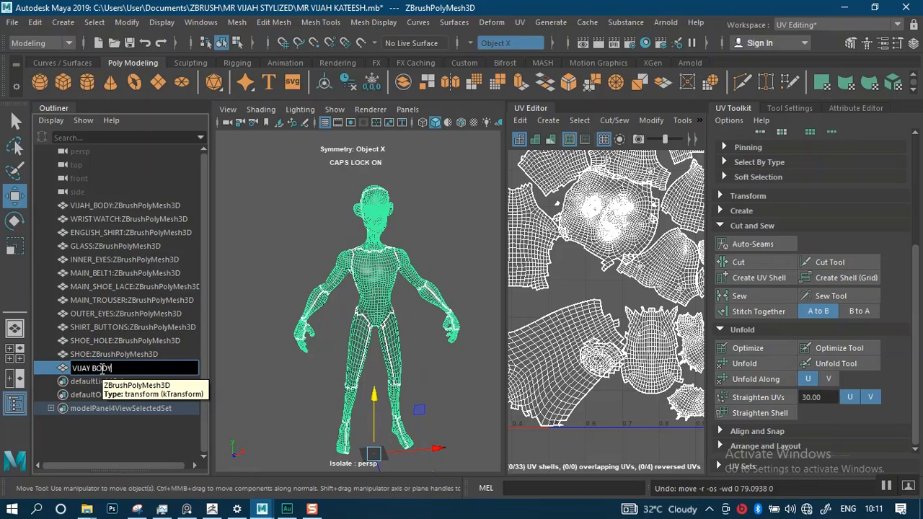
{"action": "key", "text": "Return"}
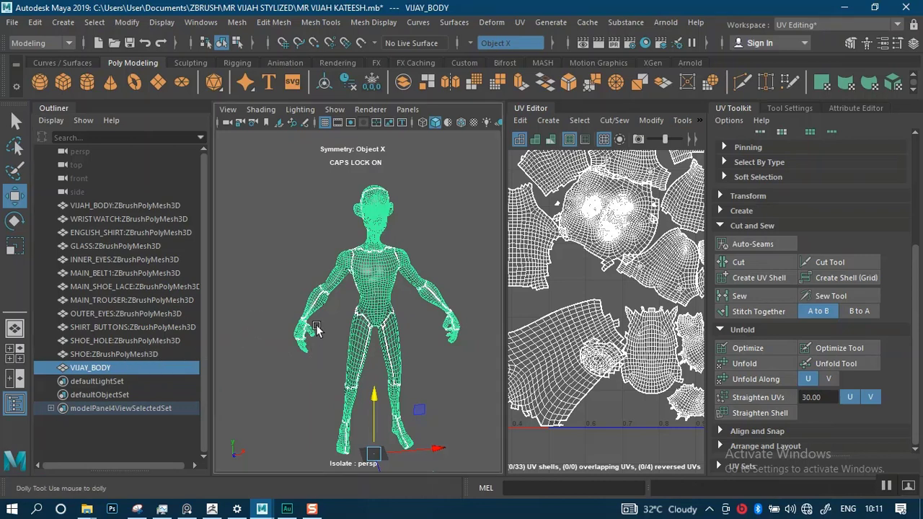
{"action": "scroll", "coordinate": [312, 326], "scroll_direction": "up", "scroll_amount": 8}
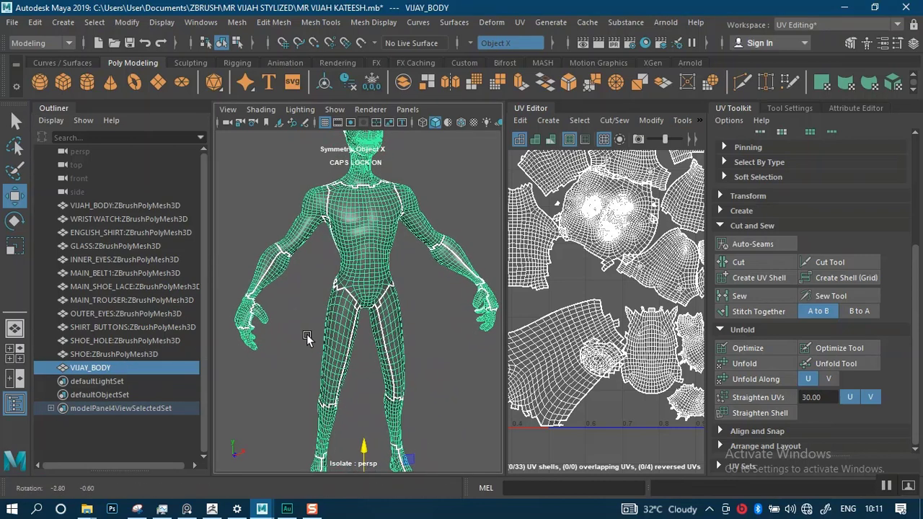
{"action": "left_click", "coordinate": [80, 353]}
{"action": "left_click", "coordinate": [95, 368]}
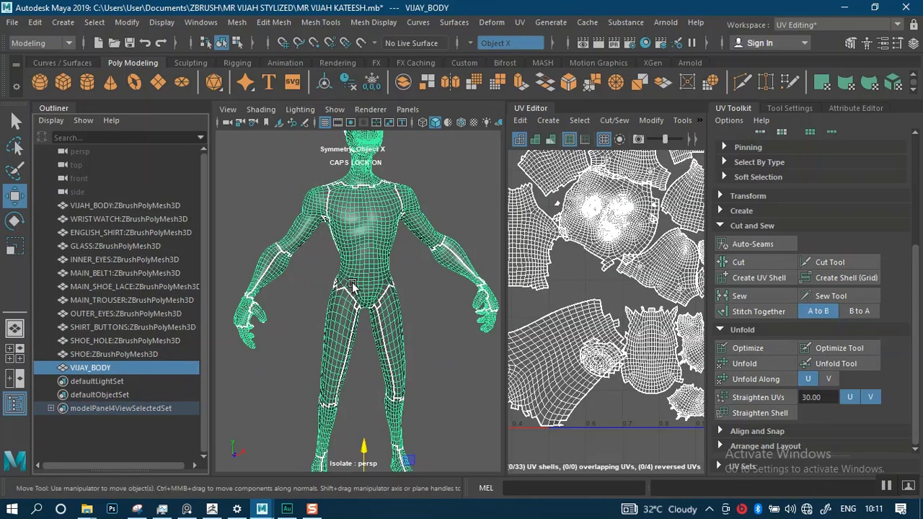
Show the whole clothed character, isolate the renamed duplicate body again, and clear the selection
{"action": "key", "text": "ctrl+1"}
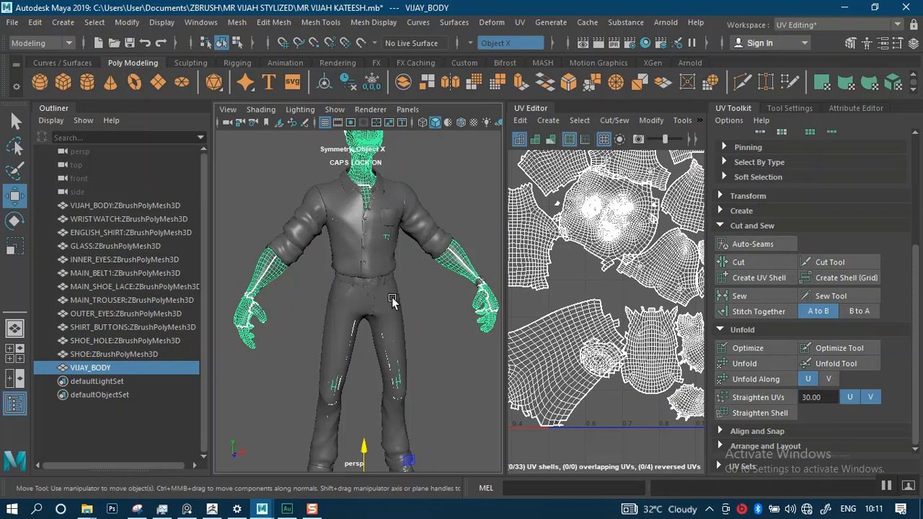
{"action": "key", "text": "ctrl+1"}
{"action": "left_click", "coordinate": [423, 319]}
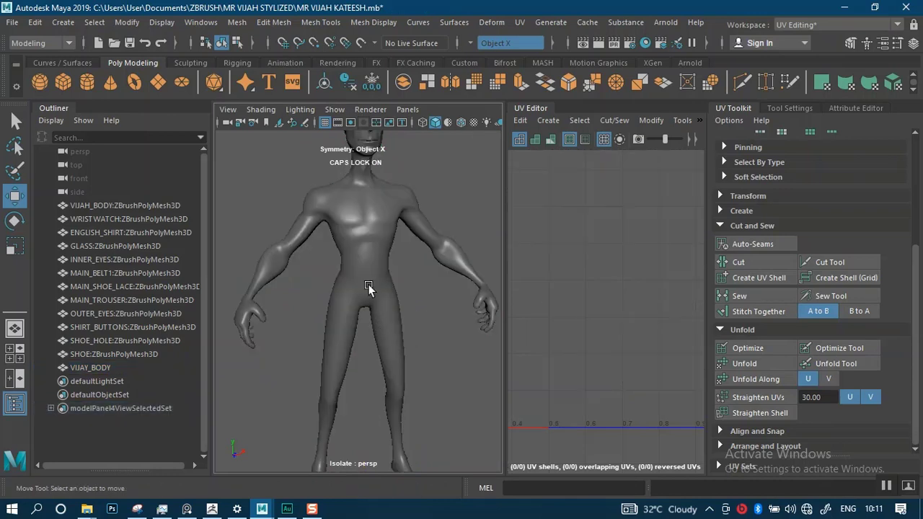
Select the duplicate body in the viewport and switch the UV Editor to UV shell selection
{"action": "middle_click_drag", "start_coordinate": [369, 288], "coordinate": [347, 364], "text": "alt"}
{"action": "left_click", "coordinate": [352, 323]}
{"action": "right_click_drag", "start_coordinate": [687, 277], "coordinate": [643, 274], "text": "alt"}
{"action": "scroll", "coordinate": [643, 274], "scroll_direction": "down", "scroll_amount": 5}
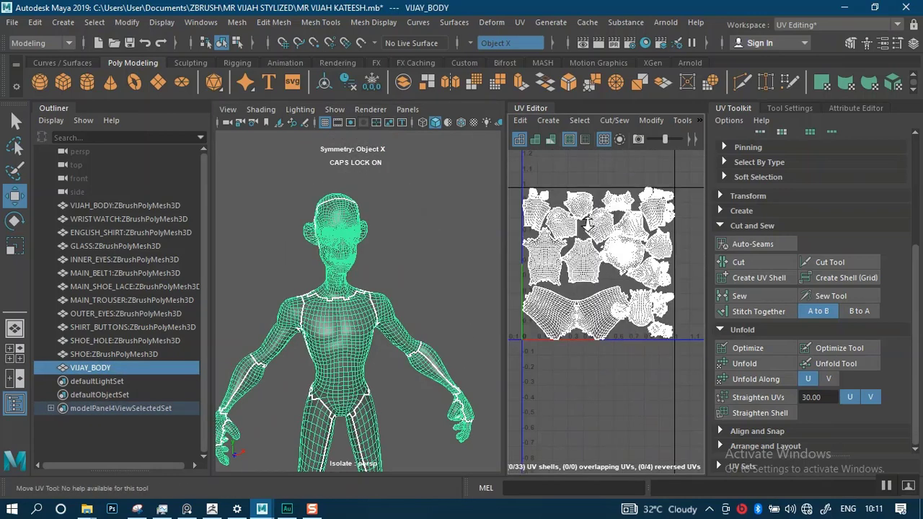
{"action": "scroll", "coordinate": [584, 258], "scroll_direction": "up", "scroll_amount": 1}
{"action": "scroll", "coordinate": [585, 257], "scroll_direction": "down", "scroll_amount": 1}
{"action": "right_click", "coordinate": [587, 258]}
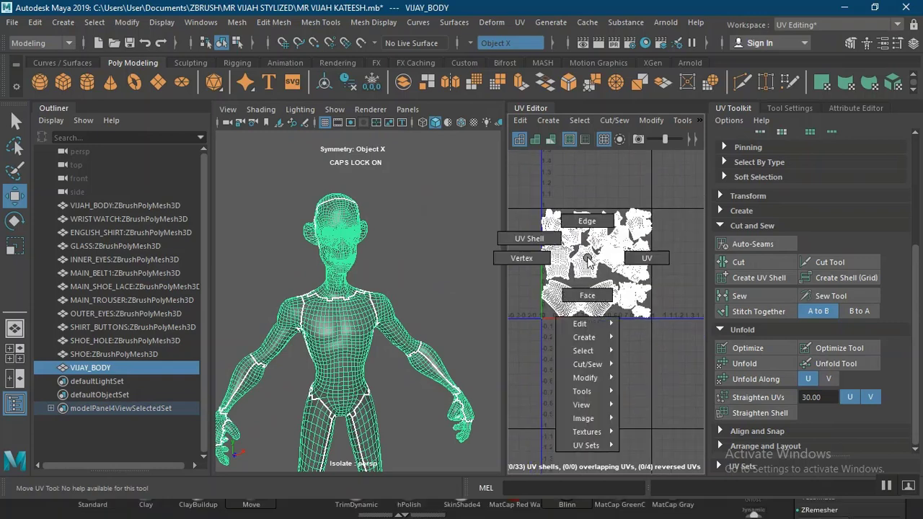
{"action": "left_click", "coordinate": [539, 238]}
Examine the borders of the torso's UV shell and compare them with the seams on the body
{"action": "scroll", "coordinate": [306, 296], "scroll_direction": "up", "scroll_amount": 3}
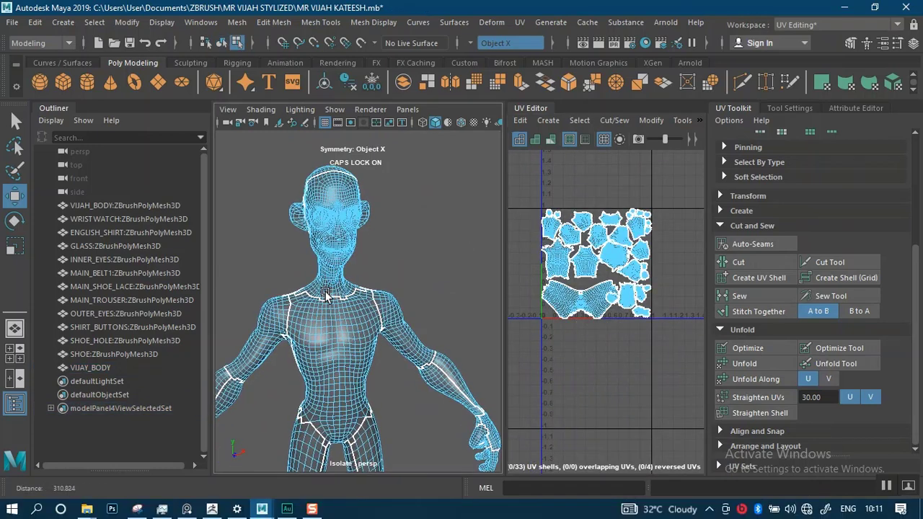
{"action": "scroll", "coordinate": [606, 382], "scroll_direction": "up", "scroll_amount": 5}
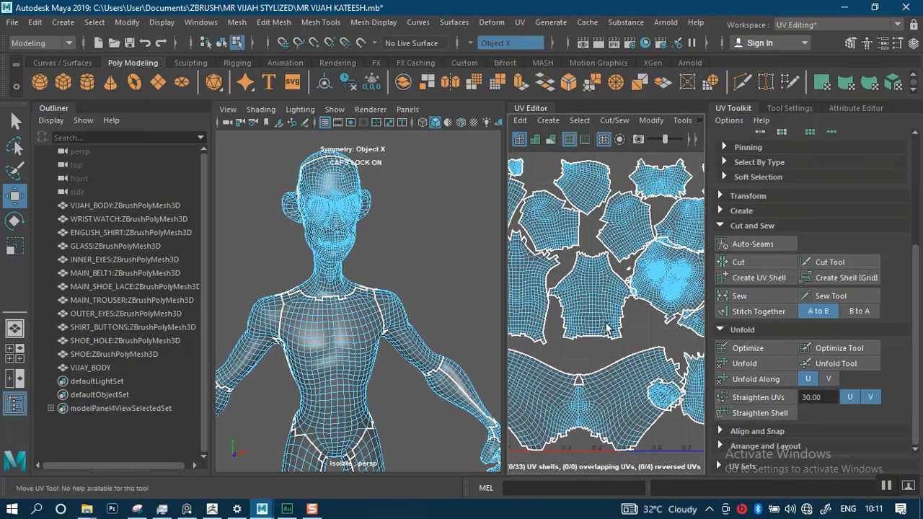
{"action": "scroll", "coordinate": [611, 306], "scroll_direction": "up", "scroll_amount": 4}
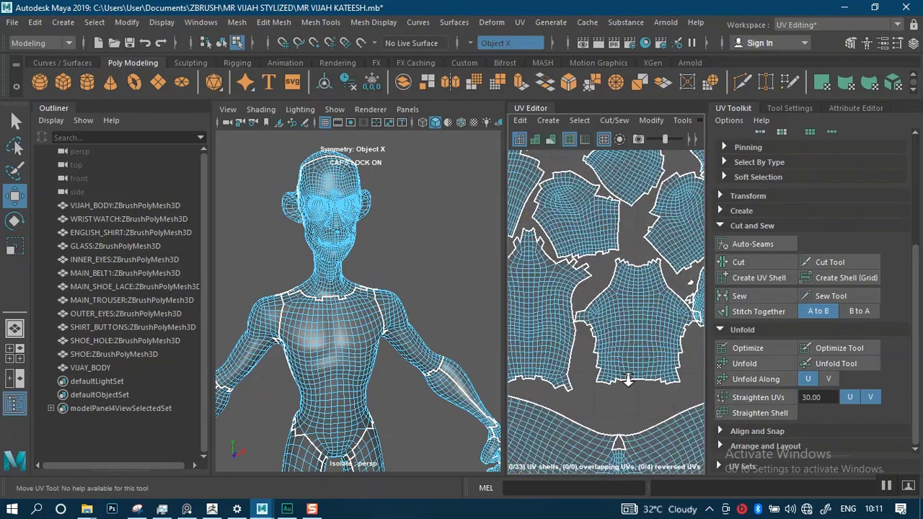
{"action": "scroll", "coordinate": [633, 429], "scroll_direction": "down", "scroll_amount": 2}
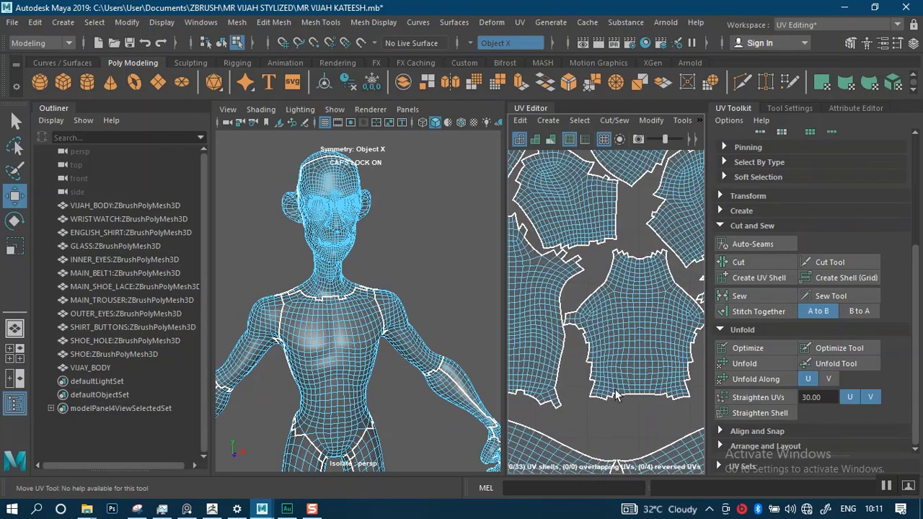
{"action": "scroll", "coordinate": [617, 394], "scroll_direction": "up", "scroll_amount": 4}
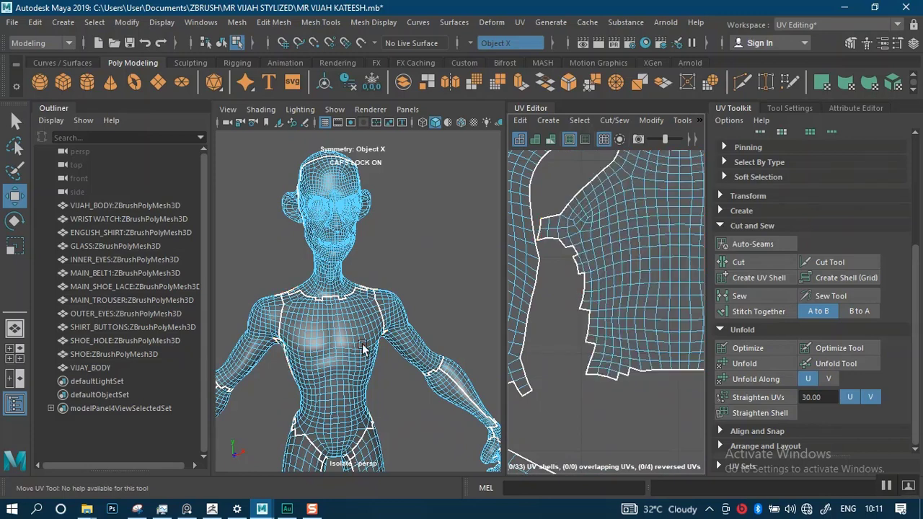
{"action": "scroll", "coordinate": [353, 344], "scroll_direction": "down", "scroll_amount": 5}
{"action": "left_click_drag", "start_coordinate": [313, 276], "coordinate": [402, 323], "text": "alt"}
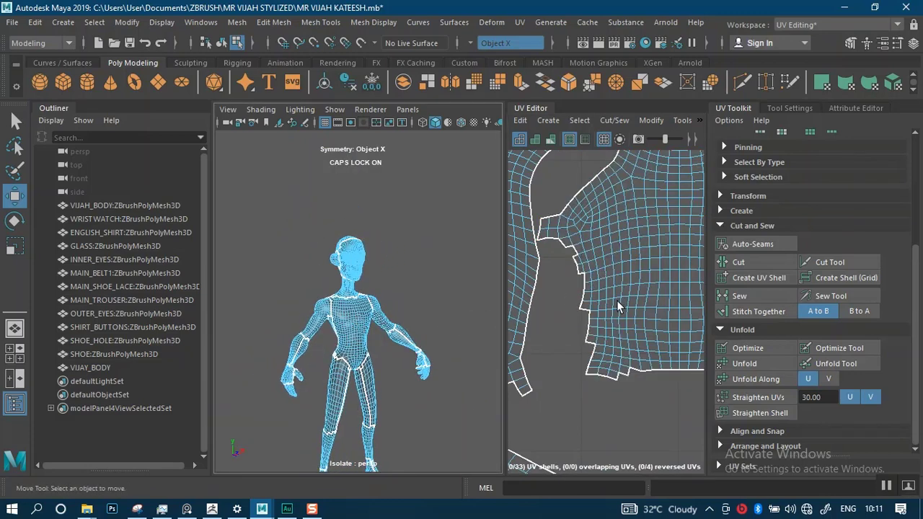
Examine the face, shoulder and front torso UV shells, checking their borders and the gaps between neighbouring shells
{"action": "right_click_drag", "start_coordinate": [612, 307], "coordinate": [540, 245], "text": "alt"}
{"action": "middle_click_drag", "start_coordinate": [586, 274], "coordinate": [548, 264], "text": "alt"}
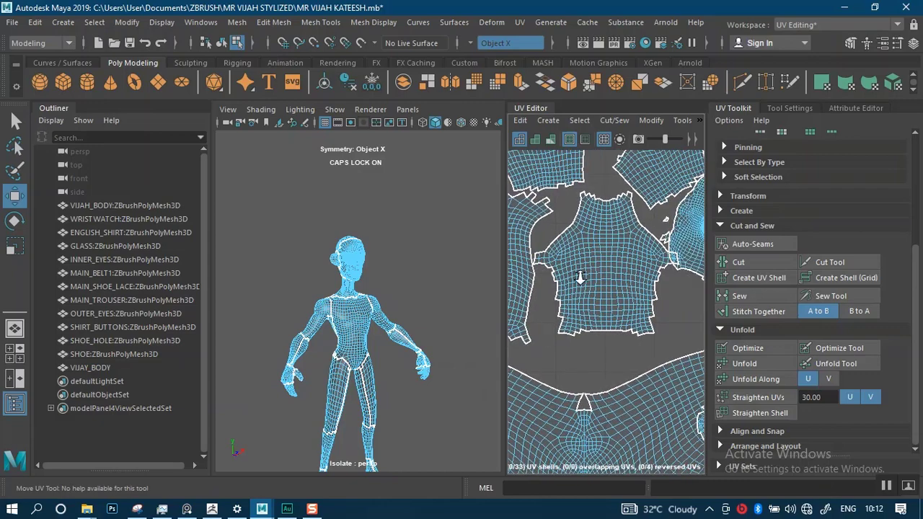
{"action": "right_click_drag", "start_coordinate": [579, 277], "coordinate": [540, 252], "text": "alt"}
{"action": "middle_click_drag", "start_coordinate": [589, 301], "coordinate": [550, 352], "text": "alt"}
{"action": "right_click_drag", "start_coordinate": [574, 305], "coordinate": [573, 271], "text": "alt"}
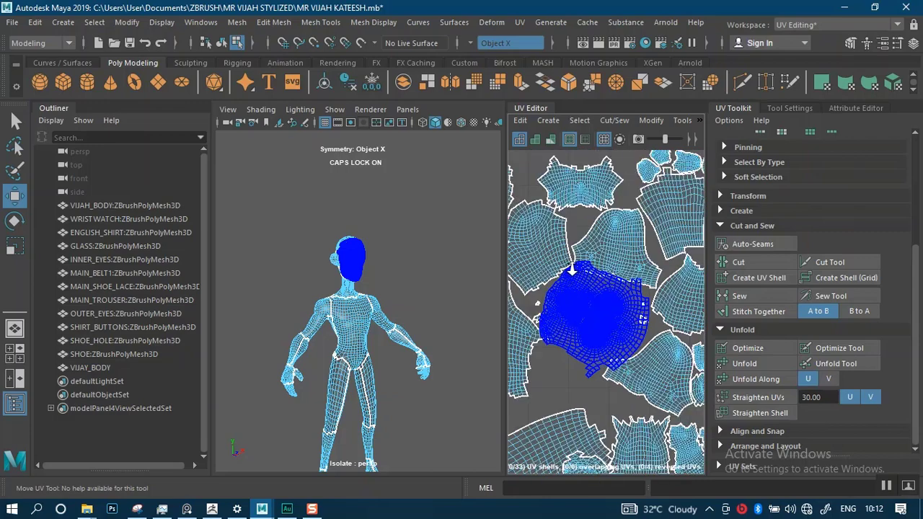
{"action": "middle_click_drag", "start_coordinate": [606, 314], "coordinate": [653, 315], "text": "alt"}
{"action": "right_click_drag", "start_coordinate": [577, 317], "coordinate": [541, 274], "text": "alt"}
{"action": "middle_click_drag", "start_coordinate": [548, 274], "coordinate": [617, 252], "text": "alt"}
{"action": "right_click_drag", "start_coordinate": [618, 252], "coordinate": [603, 362], "text": "alt"}
{"action": "middle_click_drag", "start_coordinate": [600, 330], "coordinate": [699, 291], "text": "alt"}
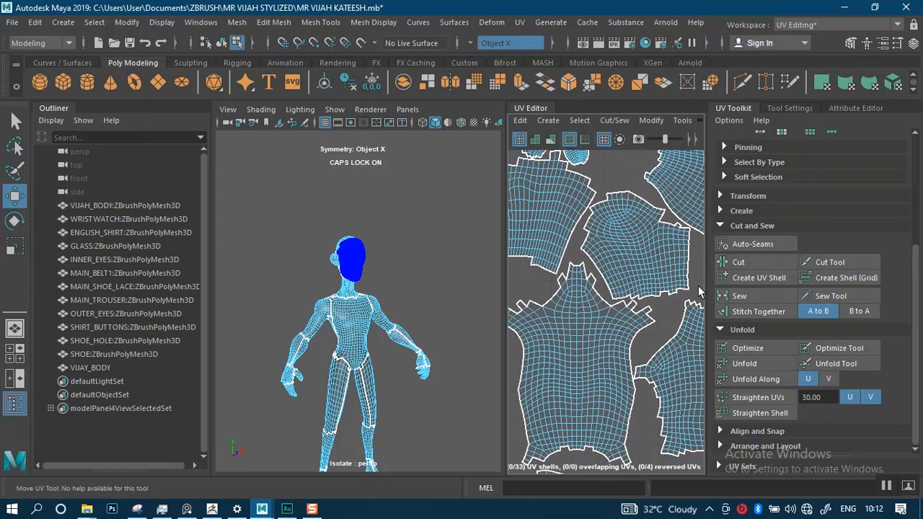
{"action": "middle_click_drag", "start_coordinate": [540, 296], "coordinate": [604, 268], "text": "alt"}
{"action": "right_click_drag", "start_coordinate": [605, 269], "coordinate": [593, 359], "text": "alt"}
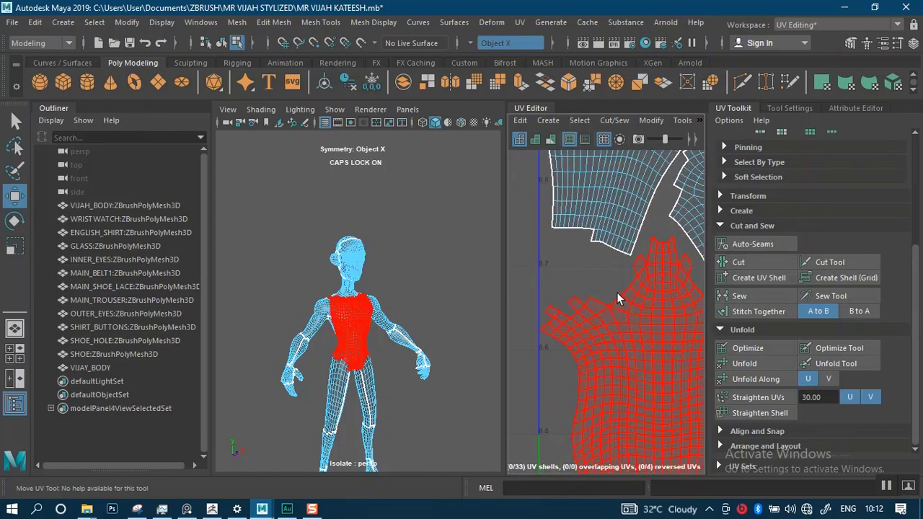
Select all of the duplicate body's UV shells in the UV tile
{"action": "scroll", "coordinate": [354, 287], "scroll_direction": "up", "scroll_amount": 4}
{"action": "left_click_drag", "start_coordinate": [320, 303], "coordinate": [367, 316], "text": "alt"}
{"action": "right_click_drag", "start_coordinate": [369, 133], "coordinate": [395, 153]}
{"action": "scroll", "coordinate": [566, 216], "scroll_direction": "down", "scroll_amount": 5}
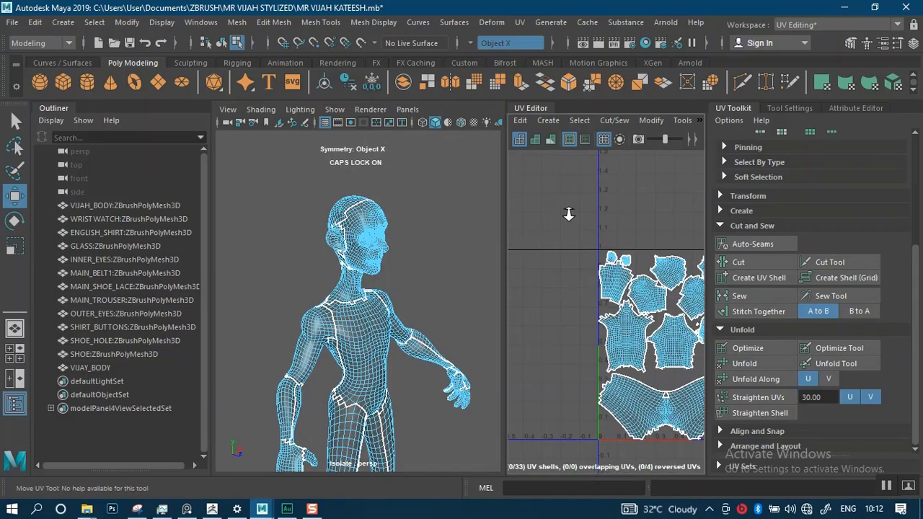
{"action": "scroll", "coordinate": [542, 241], "scroll_direction": "down", "scroll_amount": 2}
{"action": "right_click_drag", "start_coordinate": [568, 228], "coordinate": [526, 207]}
{"action": "left_click_drag", "start_coordinate": [526, 207], "coordinate": [689, 386]}
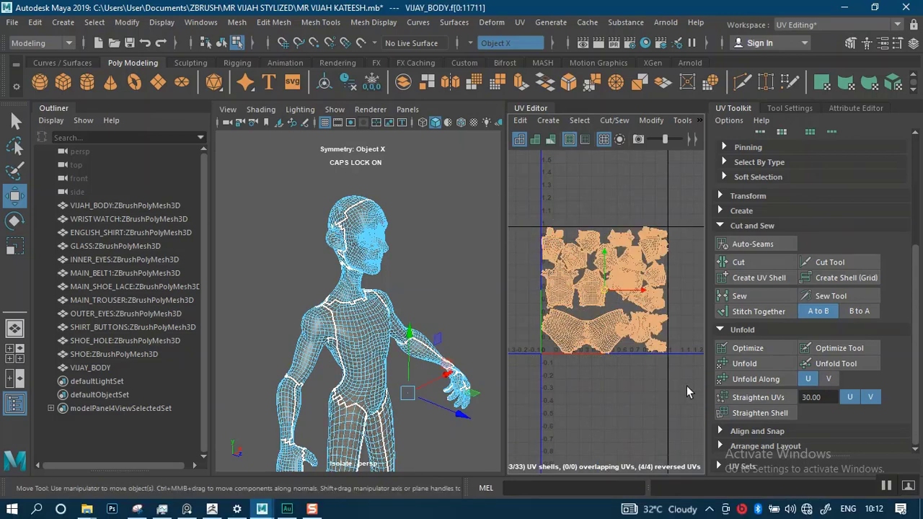
Delete all of the duplicate body's existing UVs
{"action": "key", "text": "Delete"}
{"action": "left_click_drag", "start_coordinate": [404, 327], "coordinate": [344, 306], "text": "alt"}
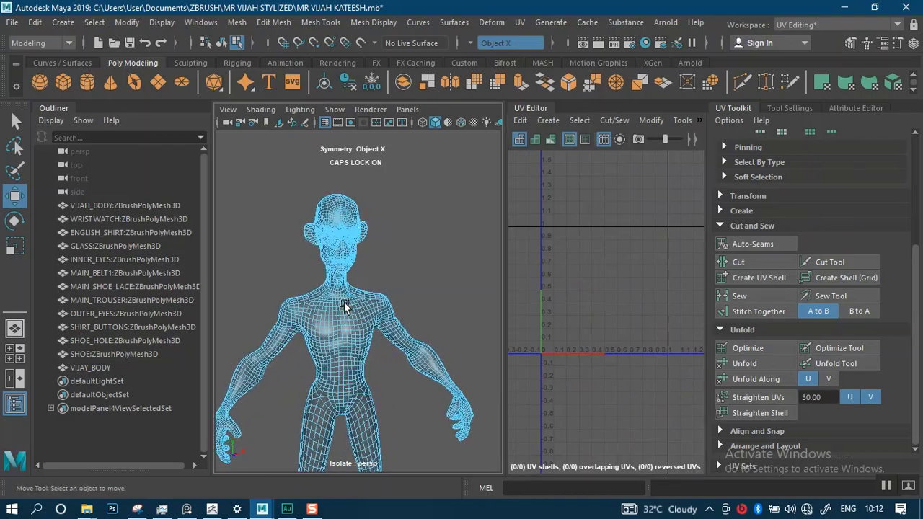
{"action": "right_click_drag", "start_coordinate": [344, 306], "coordinate": [347, 349], "text": "alt"}
{"action": "middle_click_drag", "start_coordinate": [363, 202], "coordinate": [383, 357], "text": "alt"}
{"action": "right_click_drag", "start_coordinate": [364, 275], "coordinate": [395, 323], "text": "alt"}
{"action": "left_click_drag", "start_coordinate": [395, 323], "coordinate": [386, 299], "text": "alt"}
{"action": "right_click_drag", "start_coordinate": [385, 298], "coordinate": [364, 267], "text": "alt"}
{"action": "middle_click_drag", "start_coordinate": [364, 267], "coordinate": [364, 320], "text": "alt"}
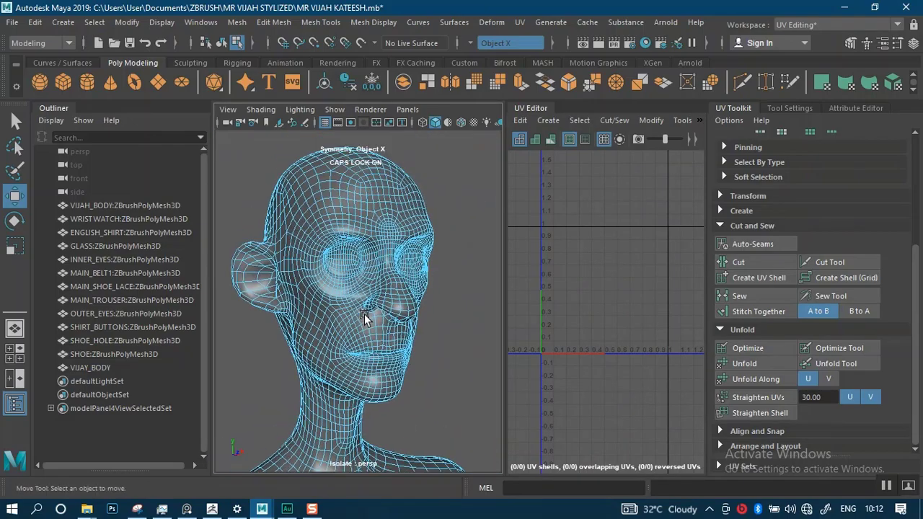
{"action": "right_click_drag", "start_coordinate": [365, 319], "coordinate": [373, 334], "text": "alt"}
{"action": "middle_click_drag", "start_coordinate": [371, 211], "coordinate": [383, 249], "text": "alt"}
Select every face of the duplicate body and create a new camera-based UV projection from the front view
{"action": "right_click", "coordinate": [382, 244]}
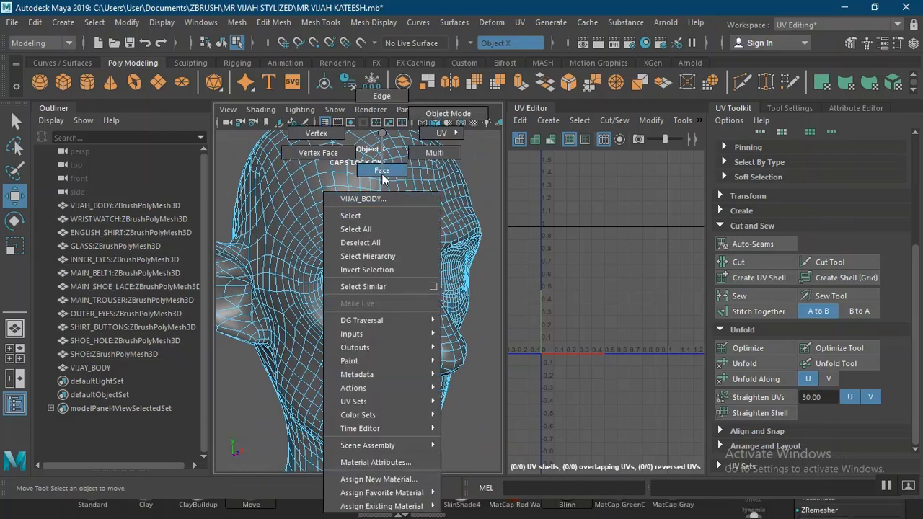
{"action": "right_click_drag", "start_coordinate": [382, 176], "coordinate": [383, 174]}
{"action": "right_click_drag", "start_coordinate": [437, 354], "coordinate": [334, 217], "text": "alt"}
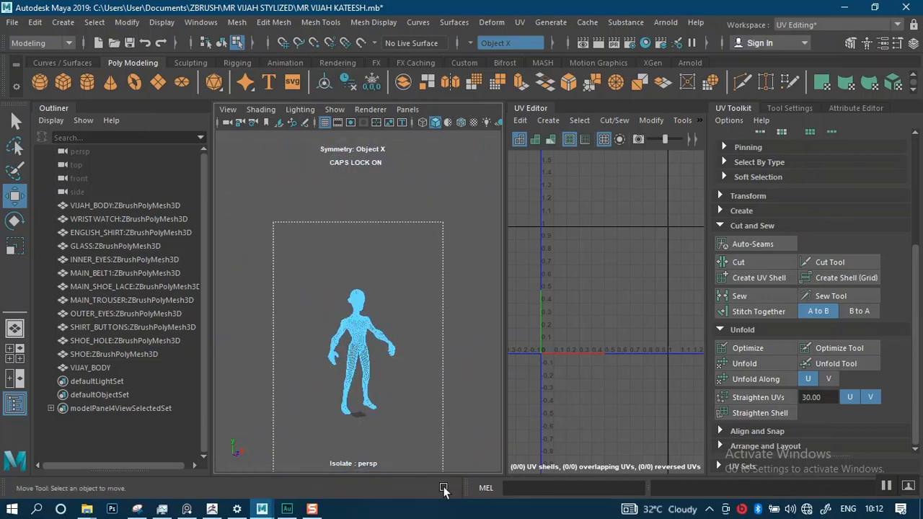
{"action": "left_click_drag", "start_coordinate": [443, 490], "coordinate": [443, 490]}
{"action": "scroll", "coordinate": [761, 224], "scroll_direction": "up", "scroll_amount": 3}
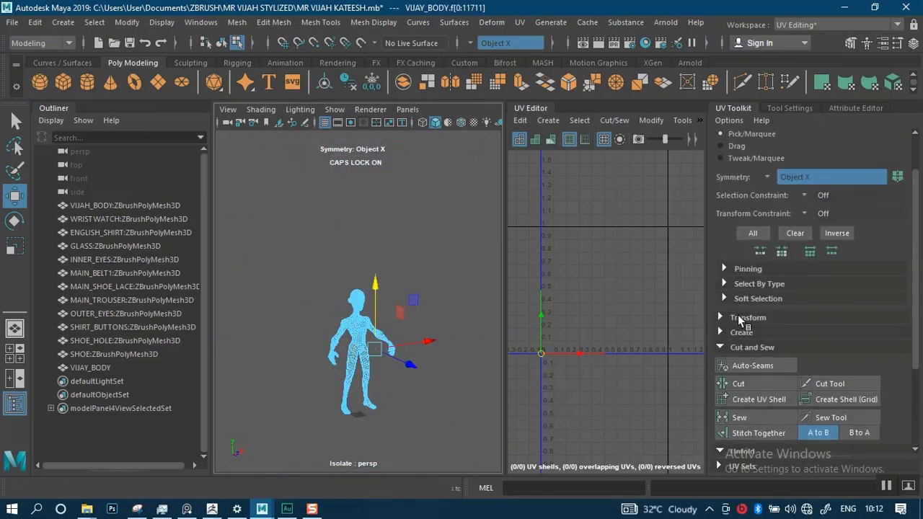
{"action": "left_click", "coordinate": [737, 333]}
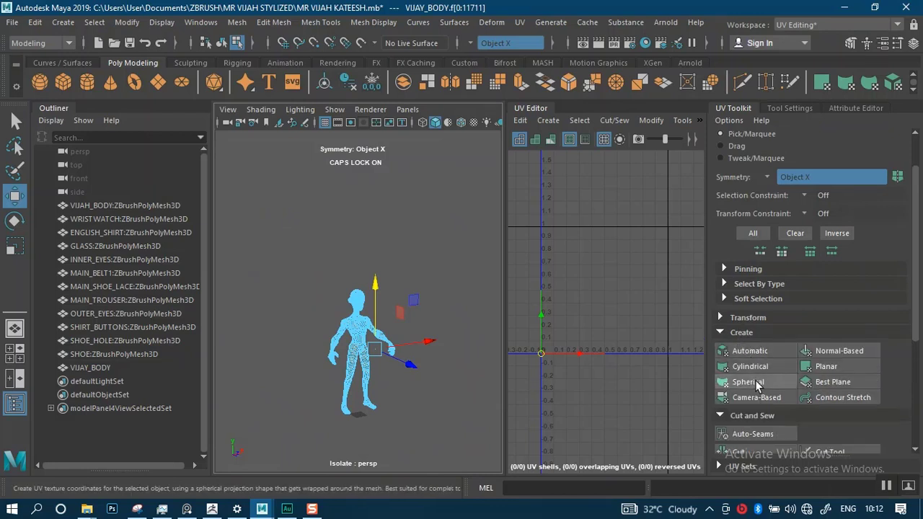
{"action": "left_click_drag", "start_coordinate": [414, 337], "coordinate": [349, 325], "text": "alt"}
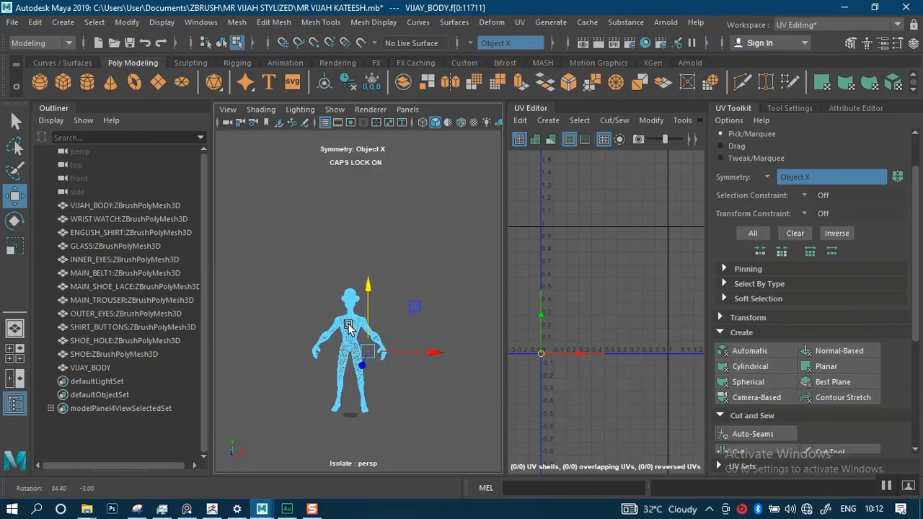
{"action": "right_click_drag", "start_coordinate": [353, 324], "coordinate": [436, 304], "text": "alt"}
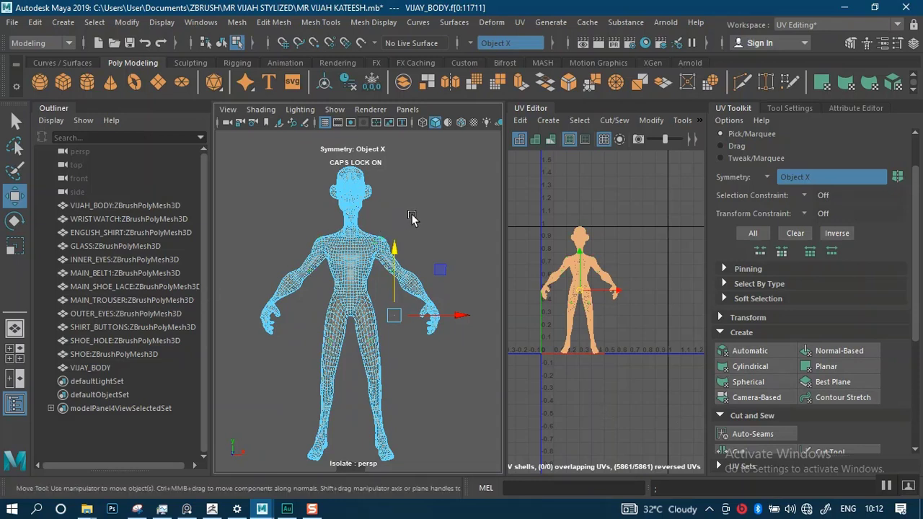
Switch the duplicate body to edge selection mode
{"action": "scroll", "coordinate": [413, 220], "scroll_direction": "up", "scroll_amount": 4}
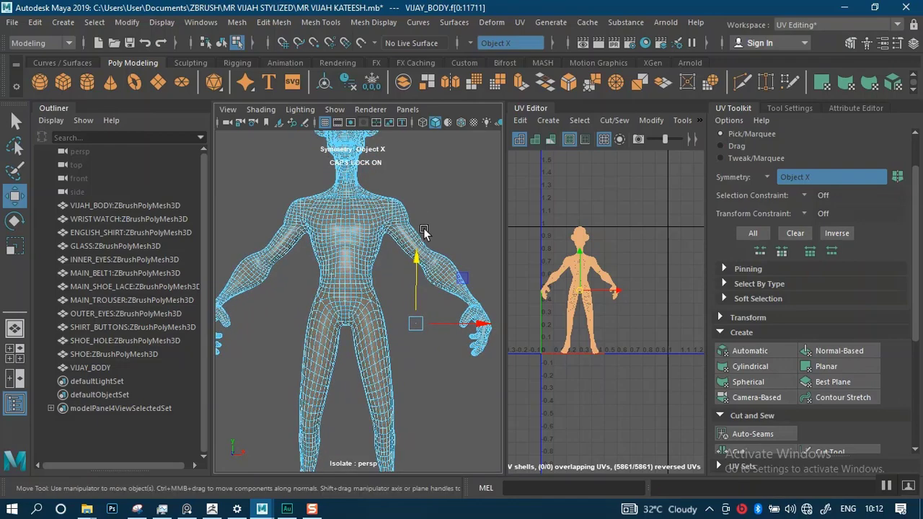
{"action": "scroll", "coordinate": [424, 280], "scroll_direction": "up", "scroll_amount": 6}
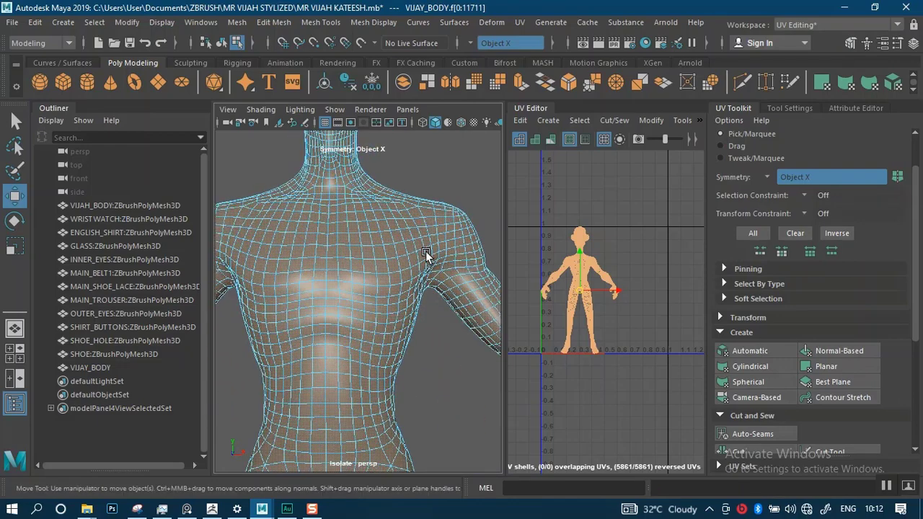
{"action": "left_click_drag", "start_coordinate": [408, 254], "coordinate": [395, 301], "text": "alt"}
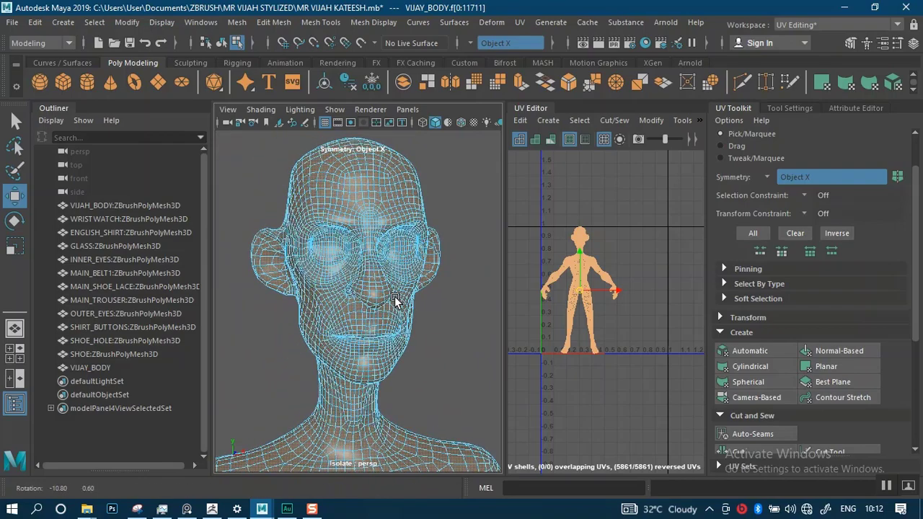
{"action": "right_click_drag", "start_coordinate": [380, 133], "coordinate": [378, 170]}
{"action": "right_click_drag", "start_coordinate": [380, 112], "coordinate": [381, 112]}
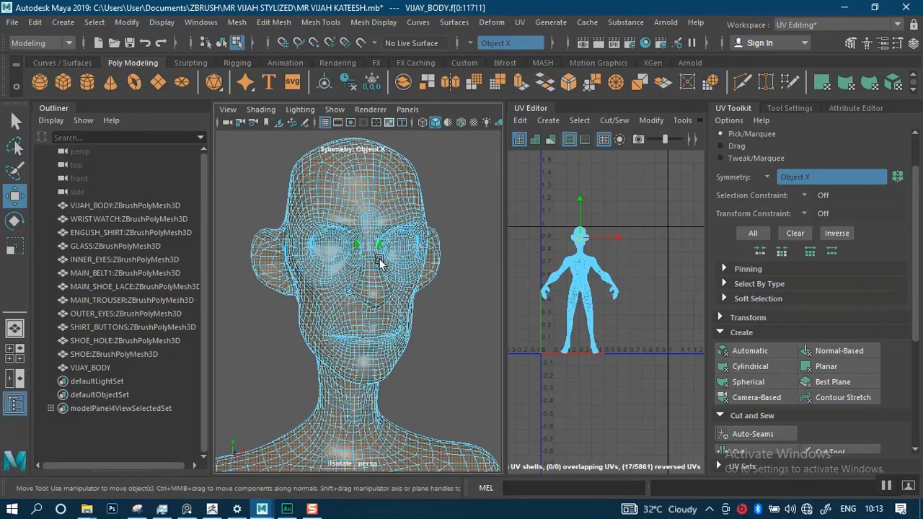
{"action": "scroll", "coordinate": [382, 385], "scroll_direction": "up", "scroll_amount": 5}
{"action": "scroll", "coordinate": [393, 390], "scroll_direction": "down", "scroll_amount": 5}
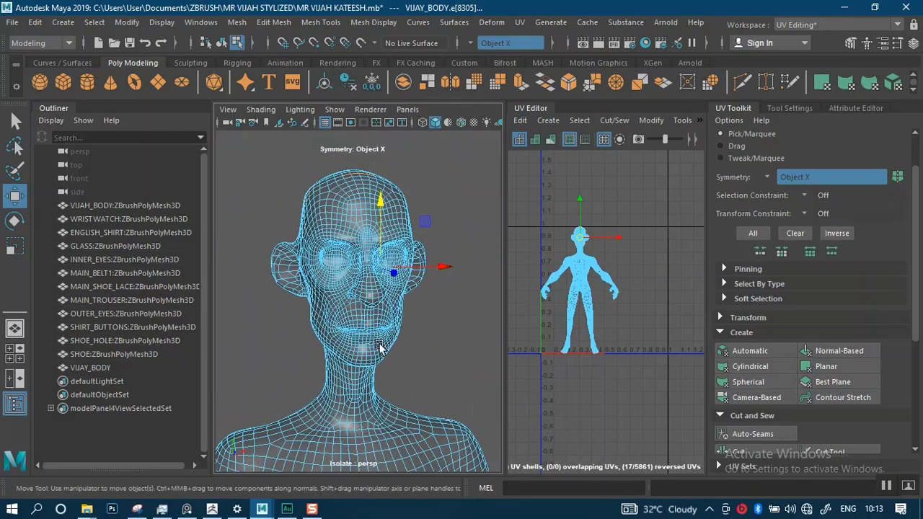
Select a starting edge for the neck seam at the front base of the neck, with its mirrored counterpart
{"action": "left_click_drag", "start_coordinate": [395, 382], "coordinate": [437, 379], "text": "alt"}
{"action": "middle_click_drag", "start_coordinate": [437, 380], "coordinate": [399, 298], "text": "alt"}
{"action": "right_click_drag", "start_coordinate": [400, 298], "coordinate": [402, 369], "text": "alt"}
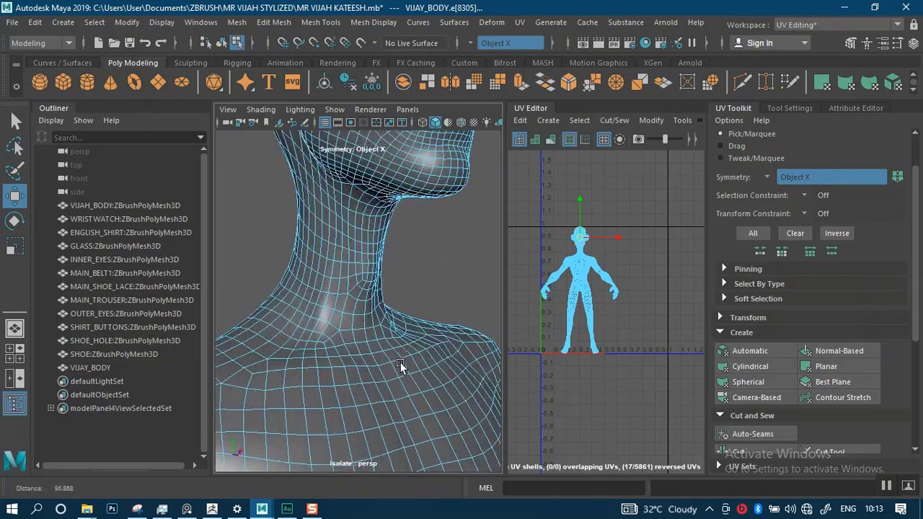
{"action": "left_click_drag", "start_coordinate": [402, 360], "coordinate": [328, 332], "text": "alt"}
{"action": "middle_click_drag", "start_coordinate": [328, 333], "coordinate": [390, 332], "text": "alt"}
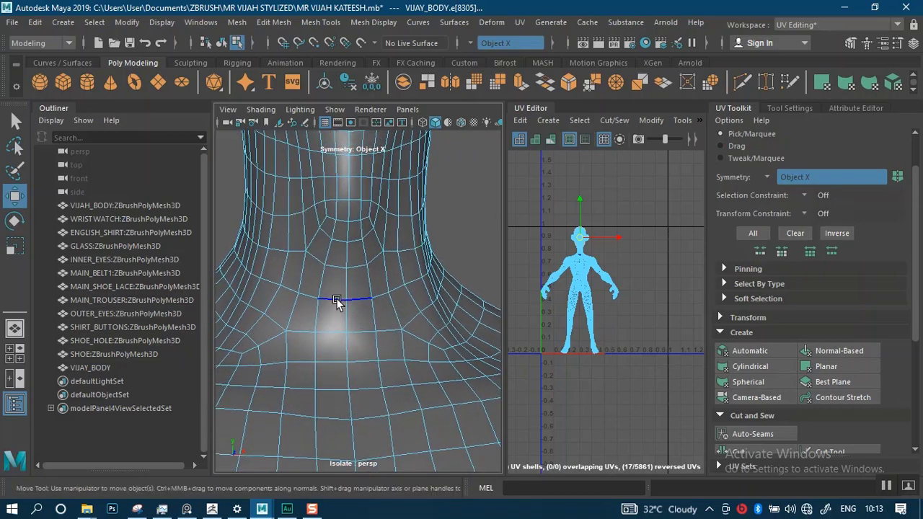
{"action": "left_click_drag", "start_coordinate": [336, 302], "coordinate": [385, 310], "text": "alt"}
{"action": "scroll", "coordinate": [346, 320], "scroll_direction": "up", "scroll_amount": 5}
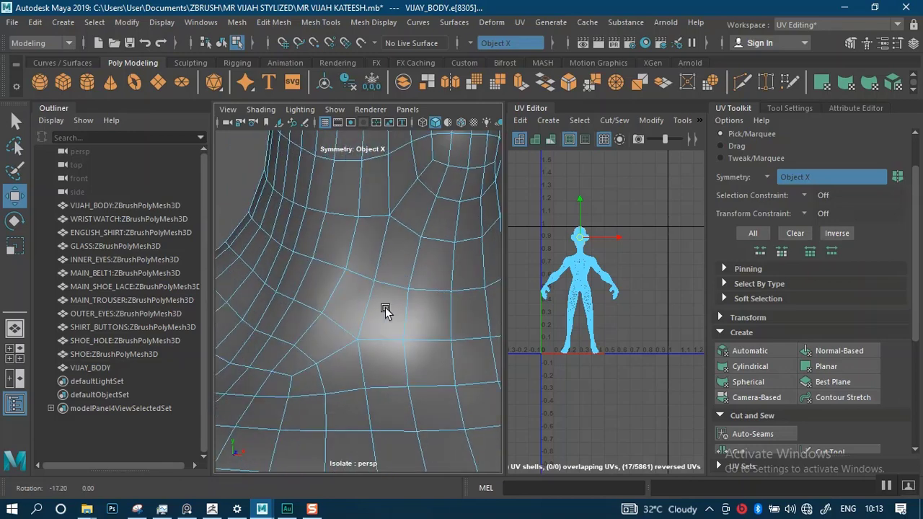
{"action": "scroll", "coordinate": [385, 334], "scroll_direction": "up", "scroll_amount": 4}
{"action": "scroll", "coordinate": [346, 325], "scroll_direction": "down", "scroll_amount": 3}
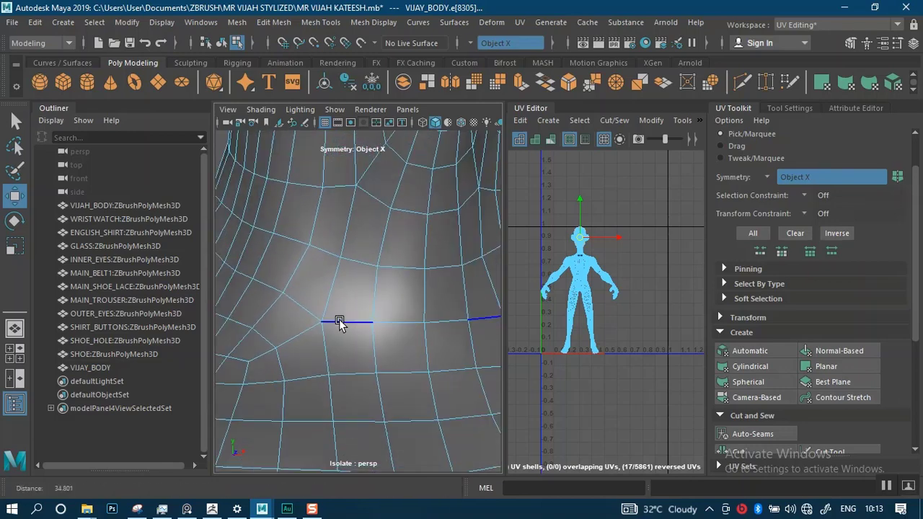
{"action": "scroll", "coordinate": [339, 321], "scroll_direction": "down", "scroll_amount": 1}
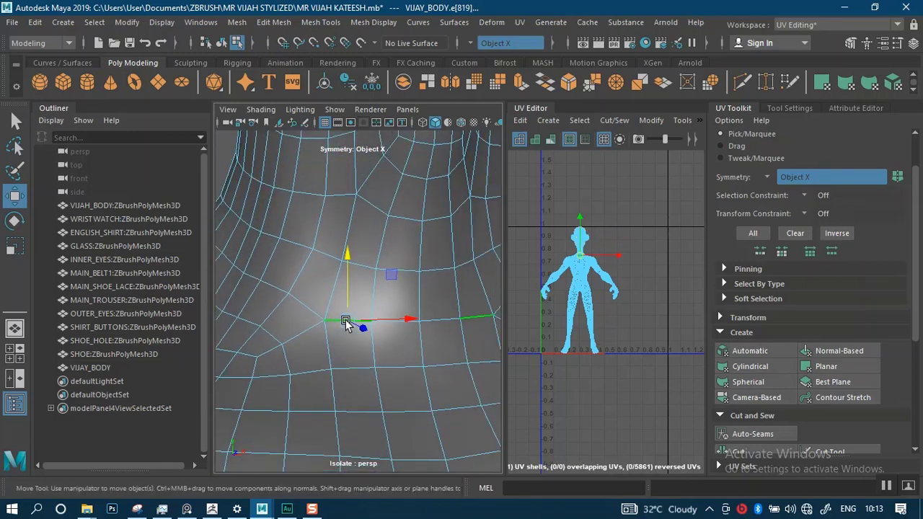
Extend the edge selection around the base of the neck into a continuous seam line
{"action": "scroll", "coordinate": [418, 343], "scroll_direction": "up", "scroll_amount": 3}
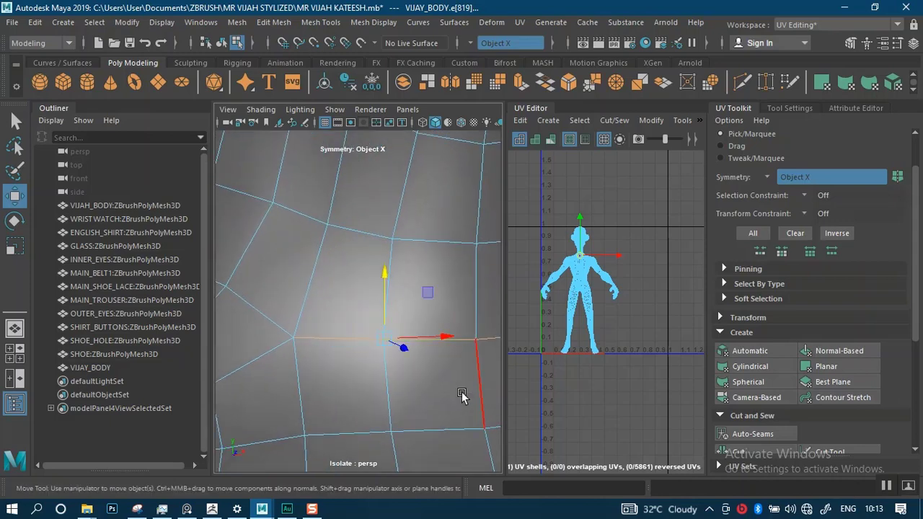
{"action": "scroll", "coordinate": [390, 326], "scroll_direction": "down", "scroll_amount": 5}
{"action": "left_click_drag", "start_coordinate": [390, 325], "coordinate": [410, 329], "text": "alt"}
{"action": "scroll", "coordinate": [404, 330], "scroll_direction": "up", "scroll_amount": 2}
{"action": "scroll", "coordinate": [350, 334], "scroll_direction": "down", "scroll_amount": 2}
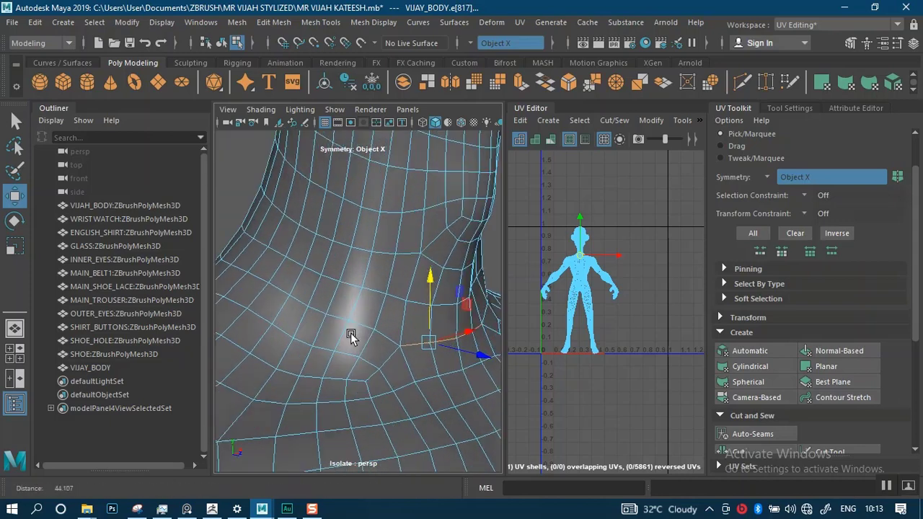
{"action": "scroll", "coordinate": [352, 335], "scroll_direction": "up", "scroll_amount": 1}
{"action": "left_click", "coordinate": [386, 345], "text": "shift"}
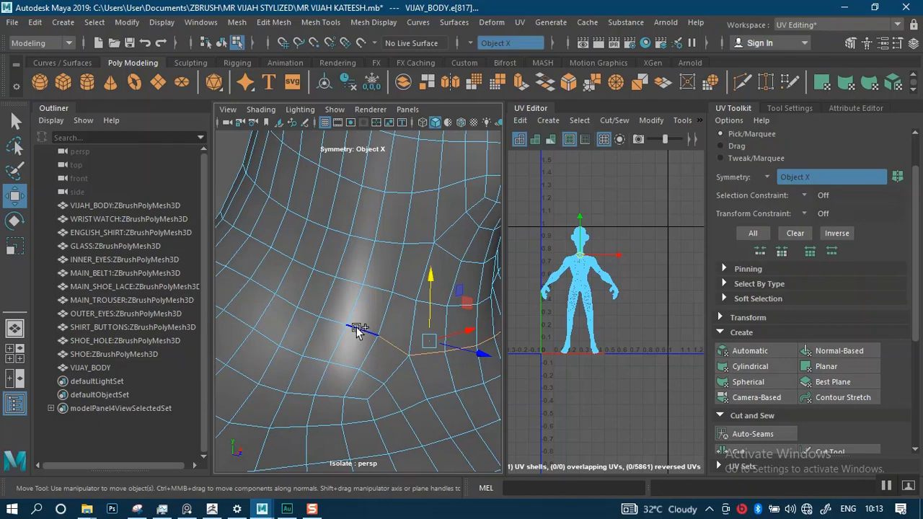
{"action": "left_click", "coordinate": [330, 321], "text": "shift"}
{"action": "left_click_drag", "start_coordinate": [336, 336], "coordinate": [472, 301], "text": "alt"}
{"action": "middle_click_drag", "start_coordinate": [432, 287], "coordinate": [318, 365], "text": "alt"}
{"action": "left_click_drag", "start_coordinate": [361, 349], "coordinate": [223, 335], "text": "alt"}
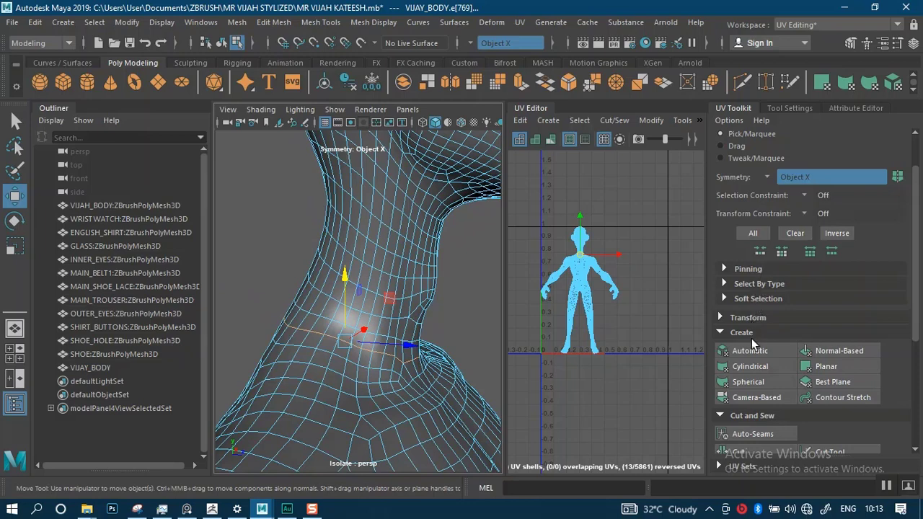
Cut the UVs along the neck-base edges and select the separated head and neck UV shell
{"action": "scroll", "coordinate": [746, 429], "scroll_direction": "down", "scroll_amount": 3}
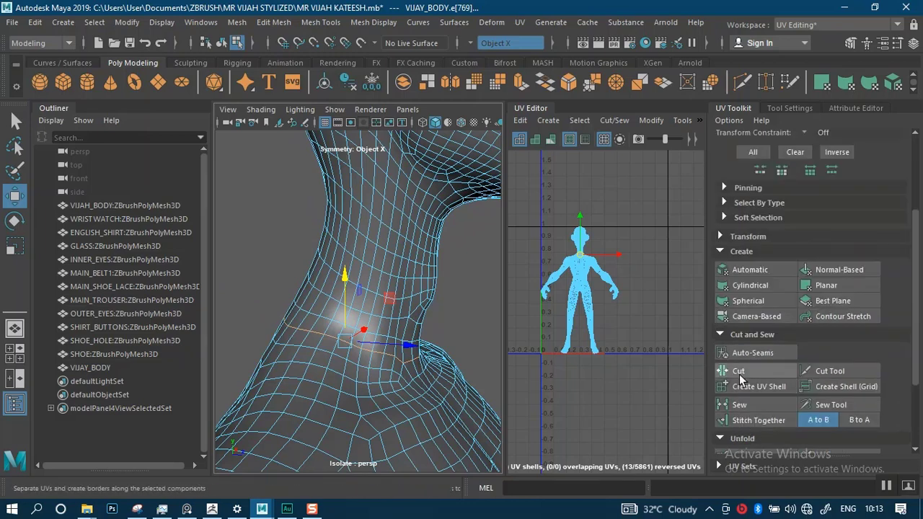
{"action": "left_click", "coordinate": [739, 371]}
{"action": "scroll", "coordinate": [652, 389], "scroll_direction": "up", "scroll_amount": 5}
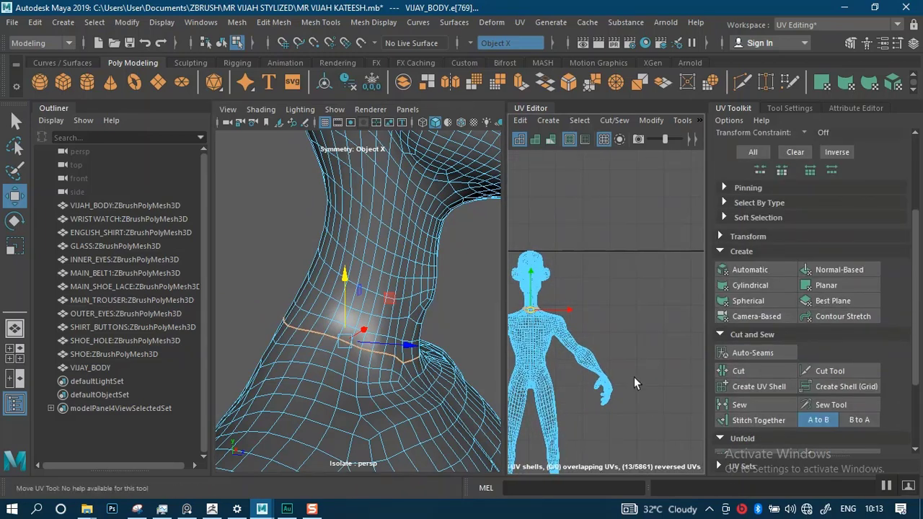
{"action": "middle_click_drag", "start_coordinate": [635, 383], "coordinate": [663, 383], "text": "alt"}
{"action": "right_click_drag", "start_coordinate": [649, 261], "coordinate": [582, 243]}
{"action": "left_click", "coordinate": [573, 271]}
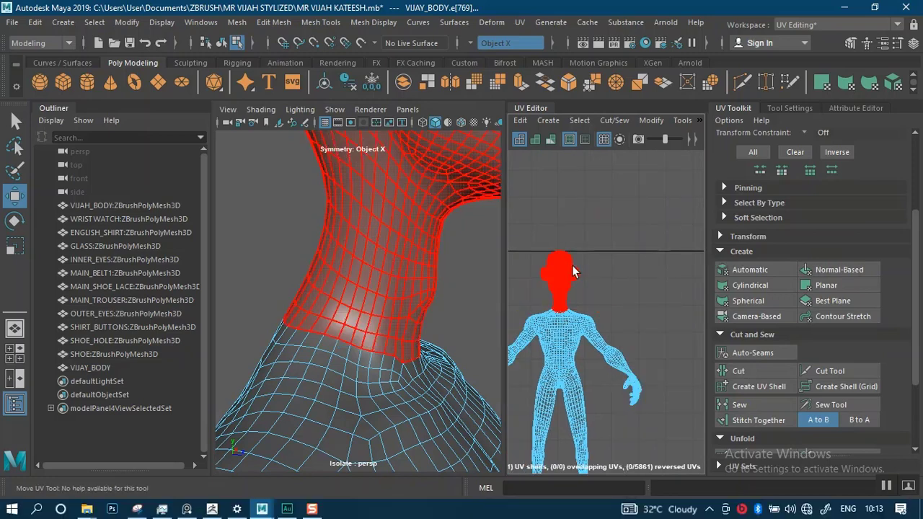
Move the head UV shell well away from the body shell along U in the UV layout
{"action": "key", "text": "w"}
{"action": "left_click_drag", "start_coordinate": [598, 282], "coordinate": [729, 284]}
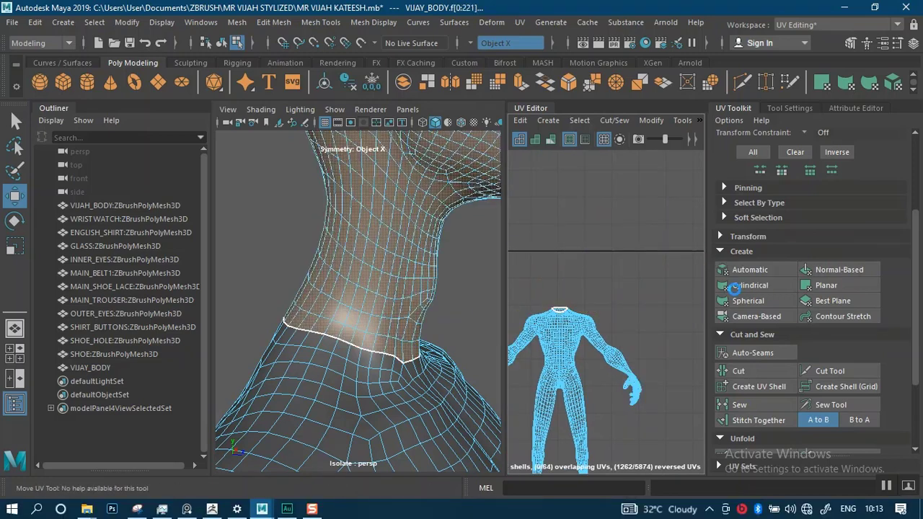
{"action": "right_click_drag", "start_coordinate": [631, 302], "coordinate": [526, 186], "text": "alt"}
{"action": "middle_click_drag", "start_coordinate": [567, 295], "coordinate": [464, 260], "text": "alt"}
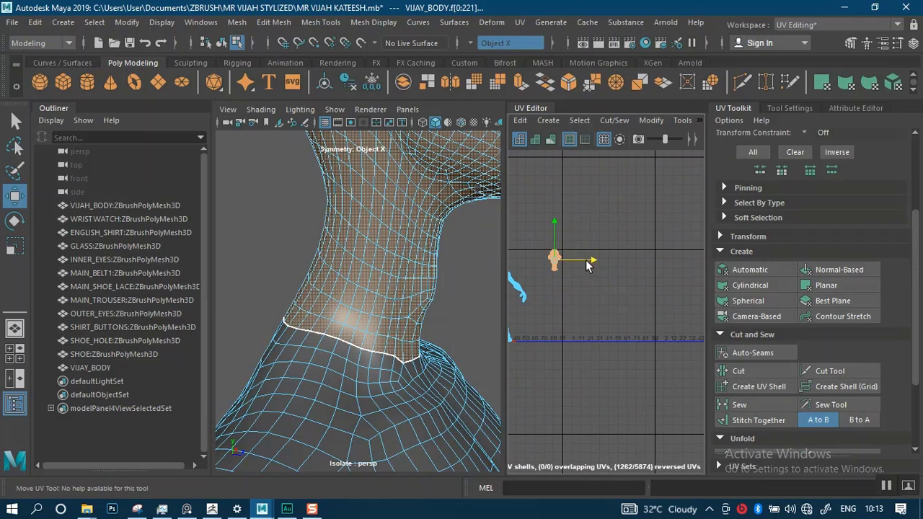
{"action": "left_click_drag", "start_coordinate": [586, 266], "coordinate": [631, 244]}
{"action": "middle_click_drag", "start_coordinate": [600, 296], "coordinate": [590, 310], "text": "alt"}
{"action": "right_click_drag", "start_coordinate": [589, 315], "coordinate": [577, 294], "text": "alt"}
{"action": "middle_click_drag", "start_coordinate": [577, 294], "coordinate": [634, 284], "text": "alt"}
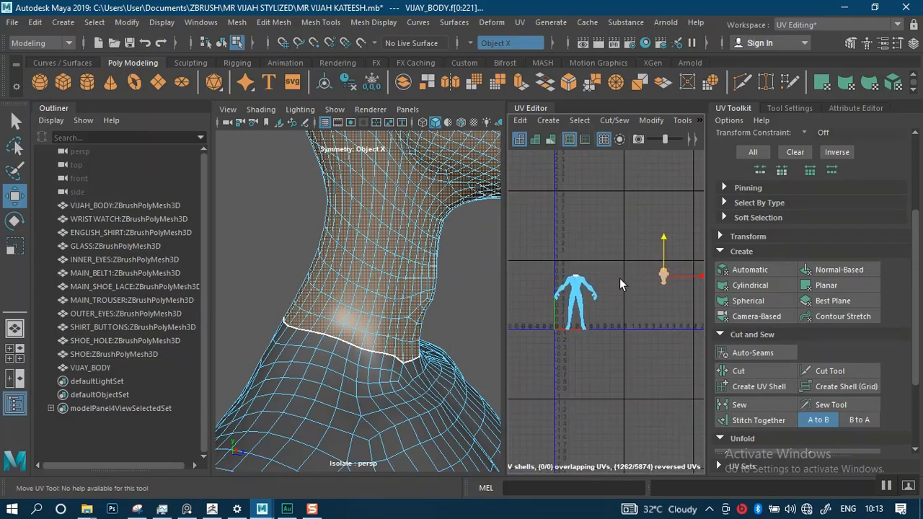
Move the body UV shell out of the 0–1 tile to the negative U side, and place the head shell inside that tile
{"action": "left_click", "coordinate": [599, 307]}
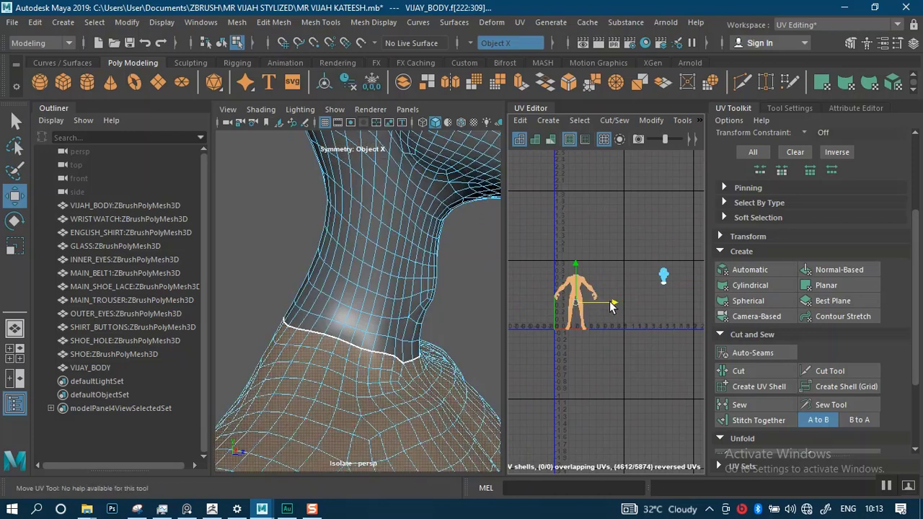
{"action": "left_click_drag", "start_coordinate": [612, 305], "coordinate": [540, 306]}
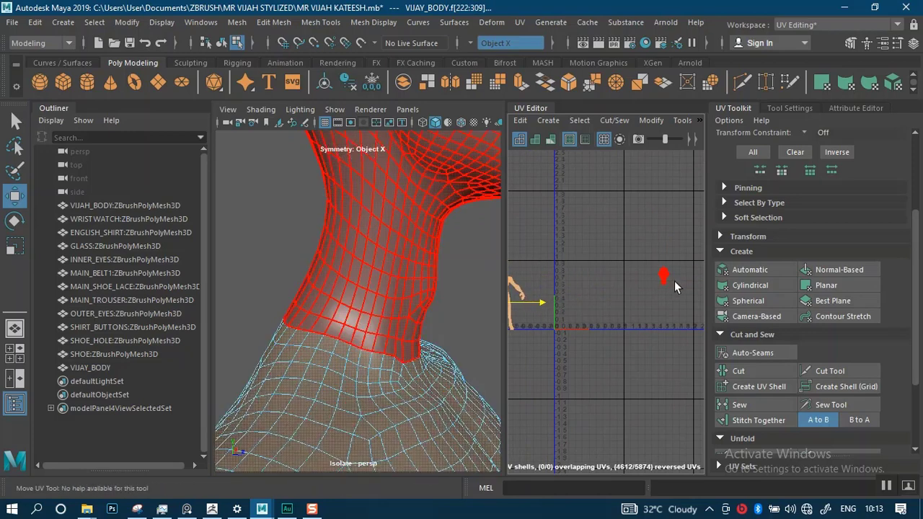
{"action": "left_click", "coordinate": [674, 286]}
{"action": "left_click_drag", "start_coordinate": [675, 287], "coordinate": [614, 289]}
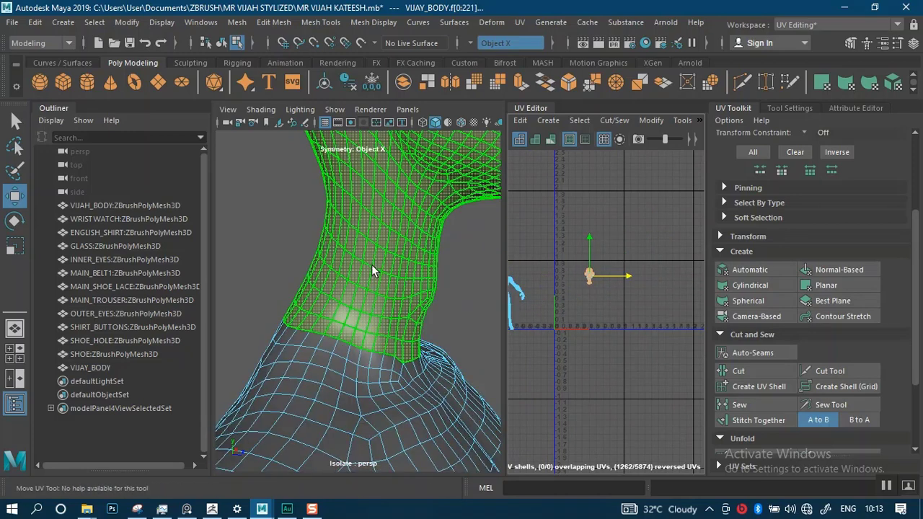
Switch the body mesh to edge selection and select an edge under the jaw where the chin meets the neck
{"action": "middle_click_drag", "start_coordinate": [378, 267], "coordinate": [368, 346], "text": "alt"}
{"action": "left_click_drag", "start_coordinate": [385, 348], "coordinate": [345, 269], "text": "alt"}
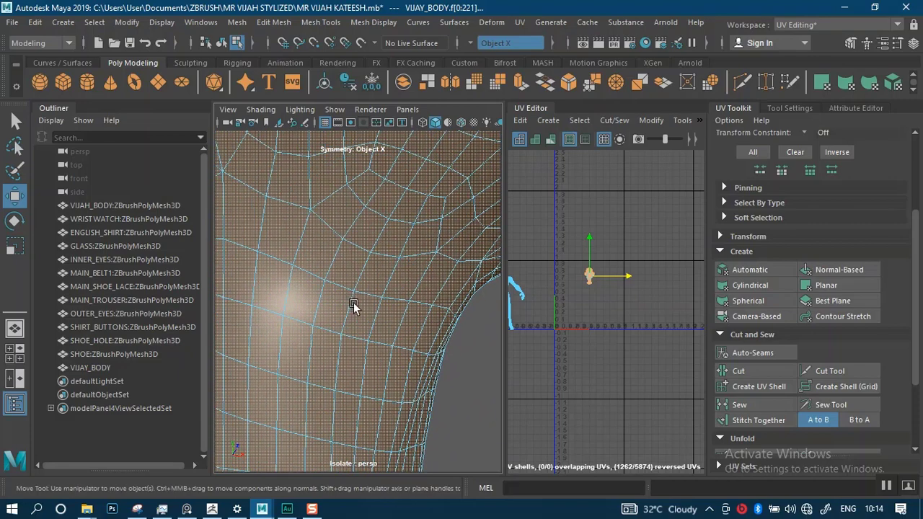
{"action": "right_click", "coordinate": [355, 249]}
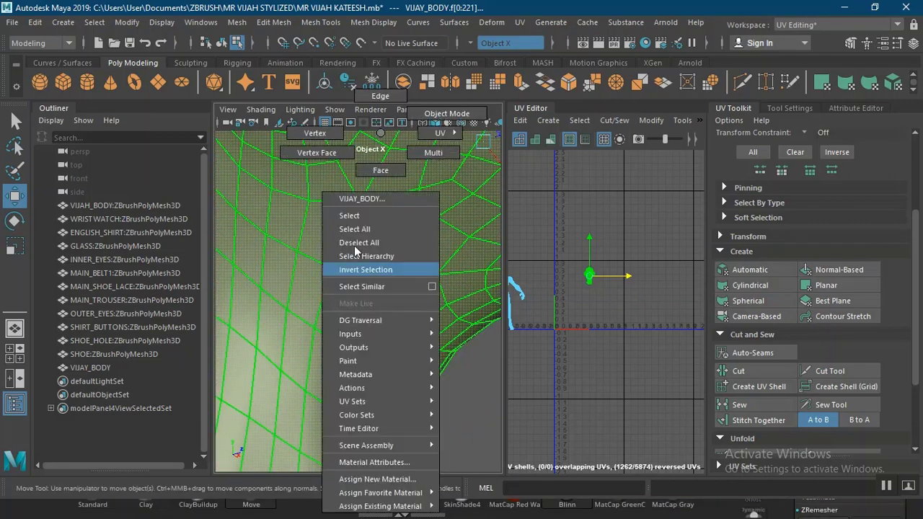
{"action": "left_click", "coordinate": [383, 111]}
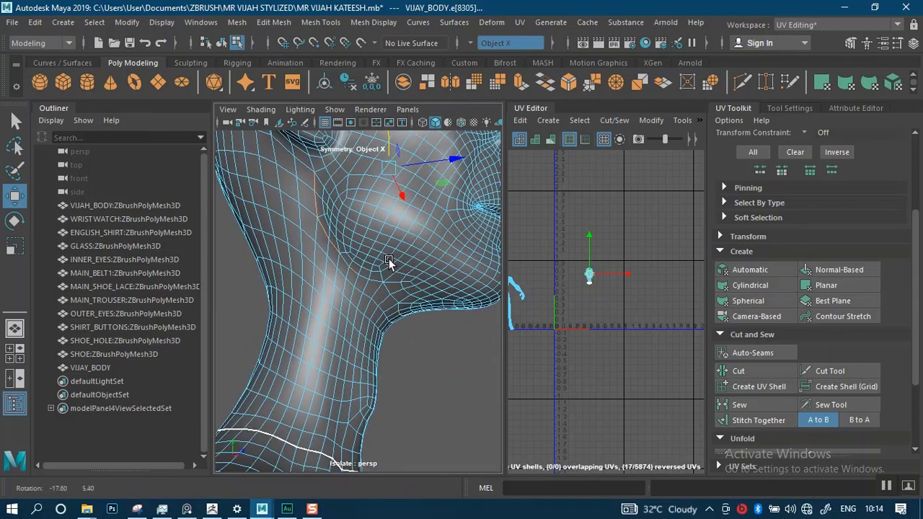
{"action": "right_click_drag", "start_coordinate": [343, 268], "coordinate": [363, 317], "text": "alt"}
{"action": "middle_click_drag", "start_coordinate": [363, 317], "coordinate": [352, 308], "text": "alt"}
{"action": "left_click_drag", "start_coordinate": [352, 308], "coordinate": [361, 289], "text": "alt"}
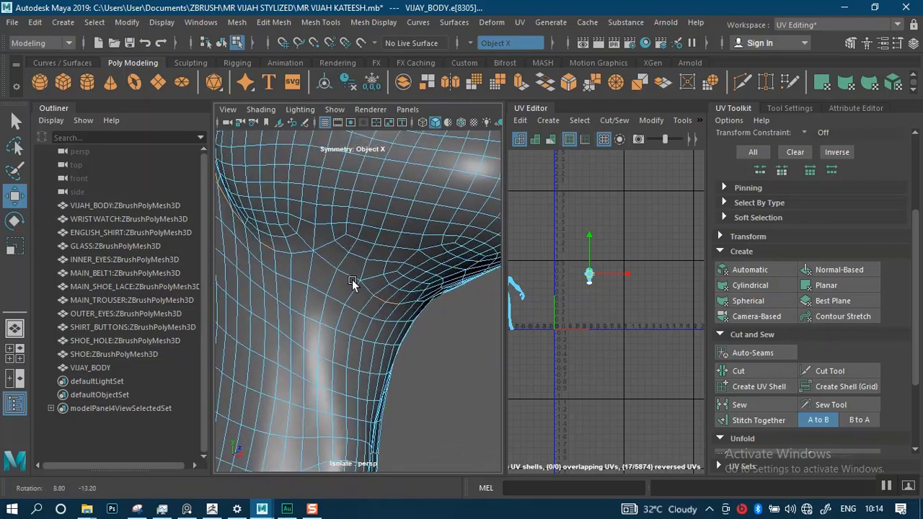
{"action": "left_click_drag", "start_coordinate": [290, 274], "coordinate": [318, 282], "text": "alt"}
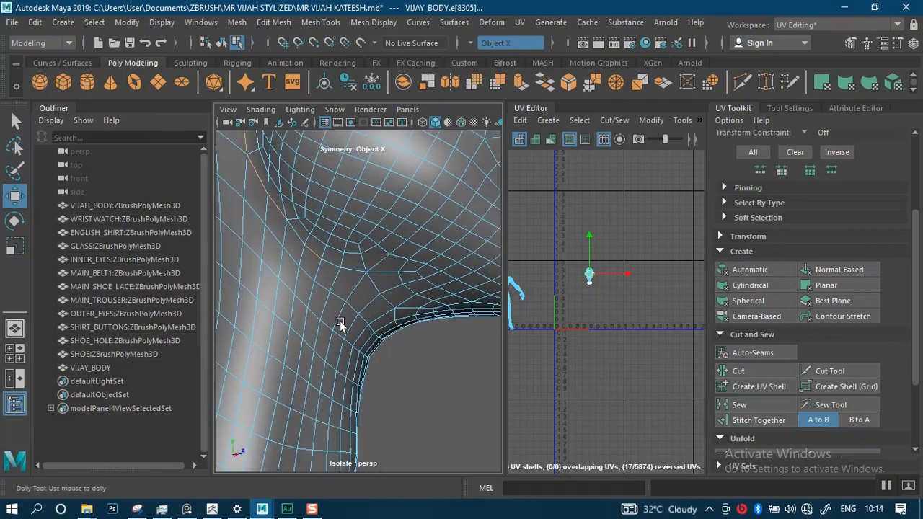
{"action": "left_click", "coordinate": [394, 316]}
{"action": "right_click_drag", "start_coordinate": [403, 337], "coordinate": [392, 377], "text": "alt"}
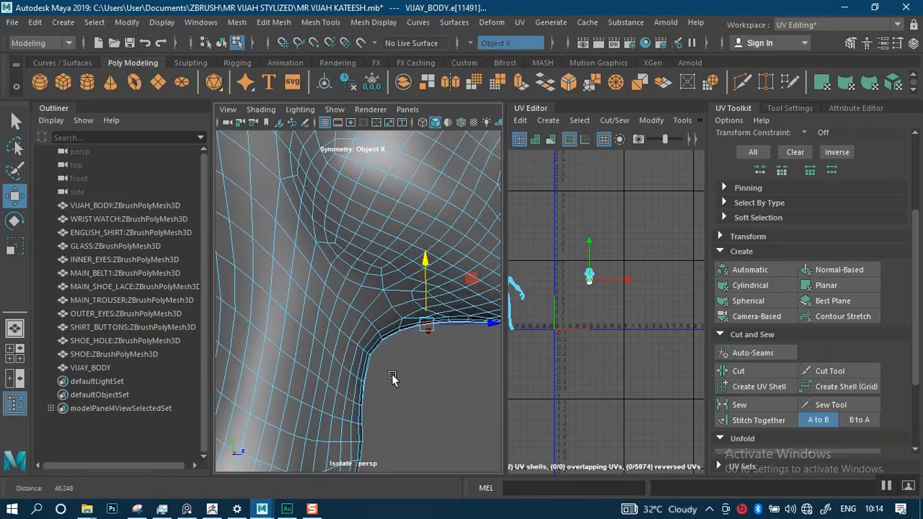
Add the edges running from just below the earlobe down behind the jaw to the seam selection
{"action": "left_click_drag", "start_coordinate": [283, 345], "coordinate": [337, 327], "text": "alt"}
{"action": "right_click_drag", "start_coordinate": [326, 329], "coordinate": [314, 245], "text": "alt"}
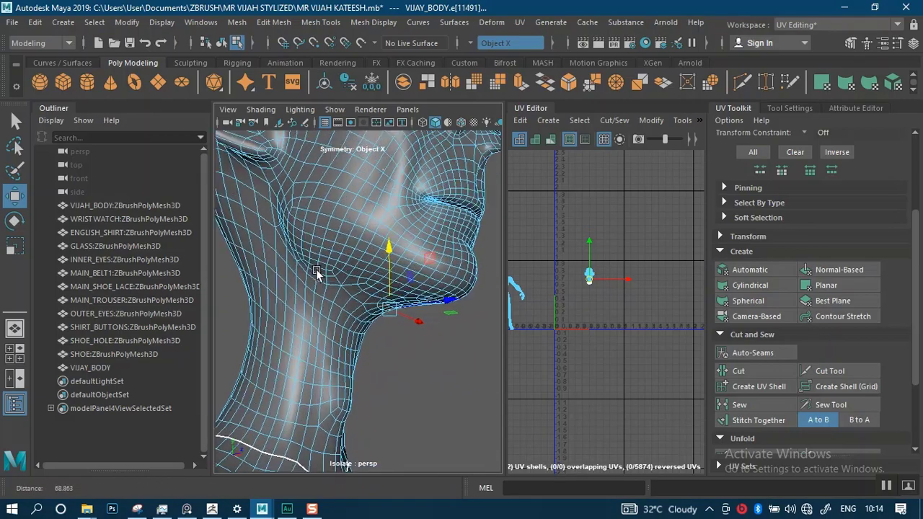
{"action": "middle_click_drag", "start_coordinate": [309, 292], "coordinate": [310, 363], "text": "alt"}
{"action": "left_click_drag", "start_coordinate": [310, 310], "coordinate": [342, 269], "text": "alt"}
{"action": "middle_click_drag", "start_coordinate": [342, 270], "coordinate": [338, 293], "text": "alt"}
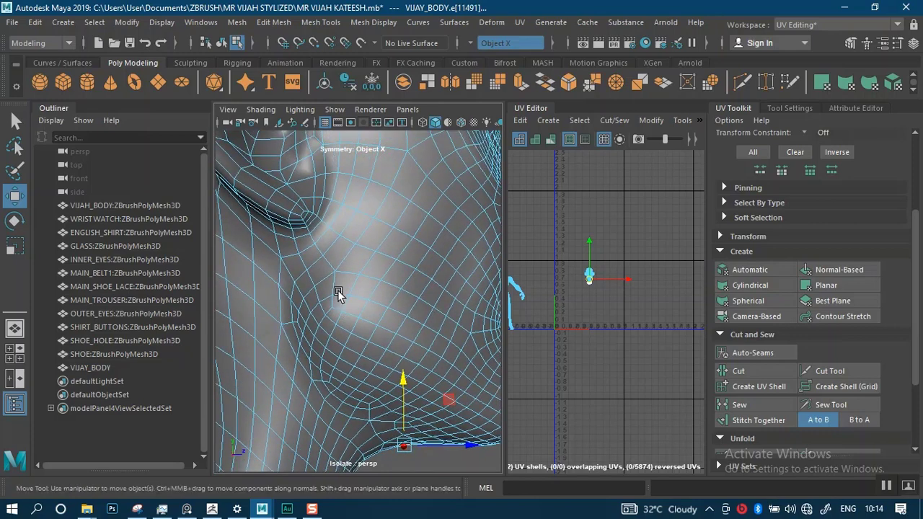
{"action": "right_click_drag", "start_coordinate": [299, 252], "coordinate": [313, 271], "text": "alt"}
{"action": "left_click_drag", "start_coordinate": [313, 271], "coordinate": [317, 260], "text": "alt"}
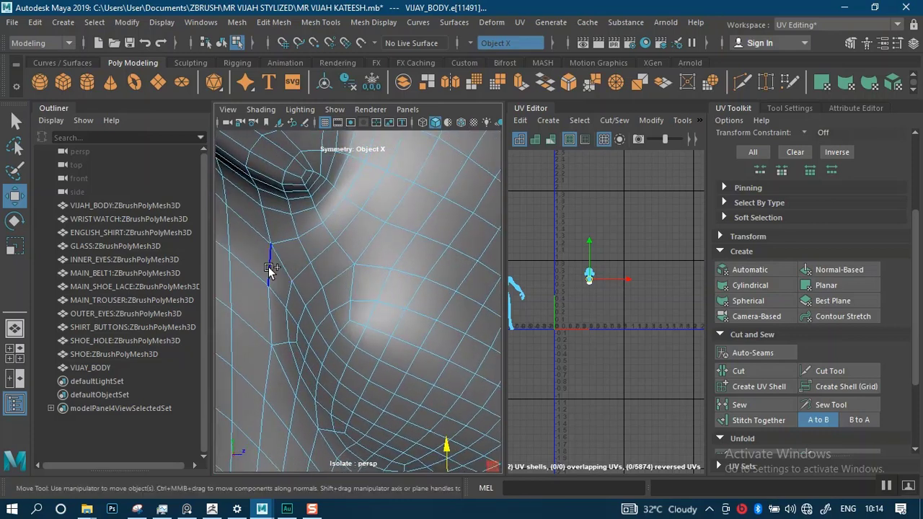
{"action": "middle_click_drag", "start_coordinate": [293, 354], "coordinate": [285, 290], "text": "alt"}
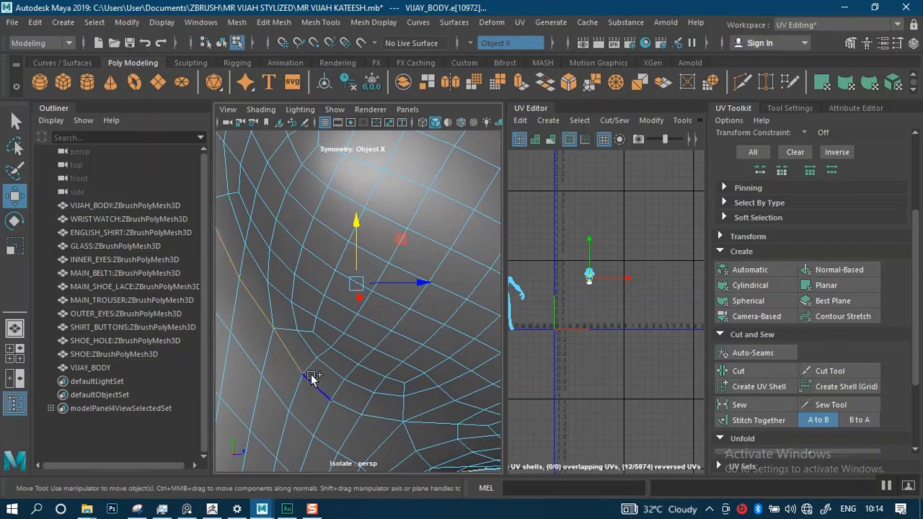
Extend the seam edge selection along the jaw corner and down to the throat under the chin
{"action": "middle_click_drag", "start_coordinate": [327, 376], "coordinate": [308, 258], "text": "alt"}
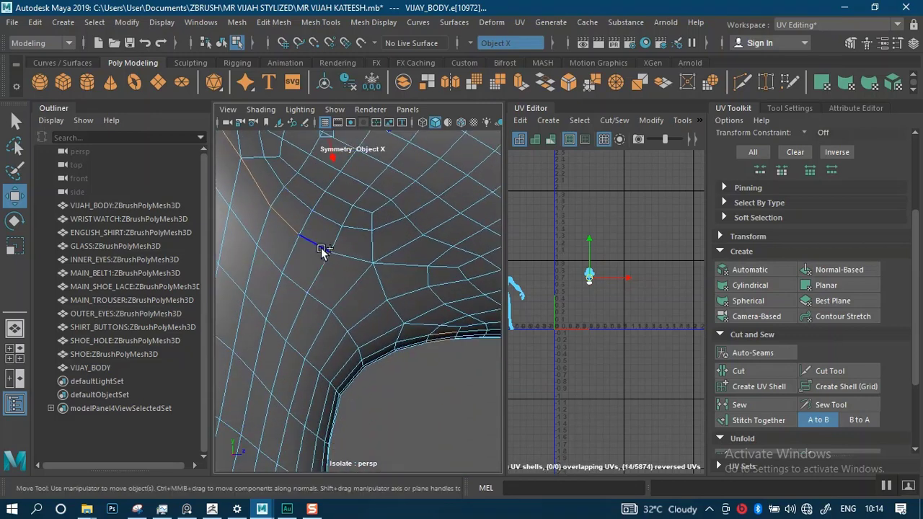
{"action": "left_click_drag", "start_coordinate": [374, 301], "coordinate": [328, 269], "text": "alt"}
{"action": "right_click_drag", "start_coordinate": [327, 270], "coordinate": [337, 295], "text": "alt"}
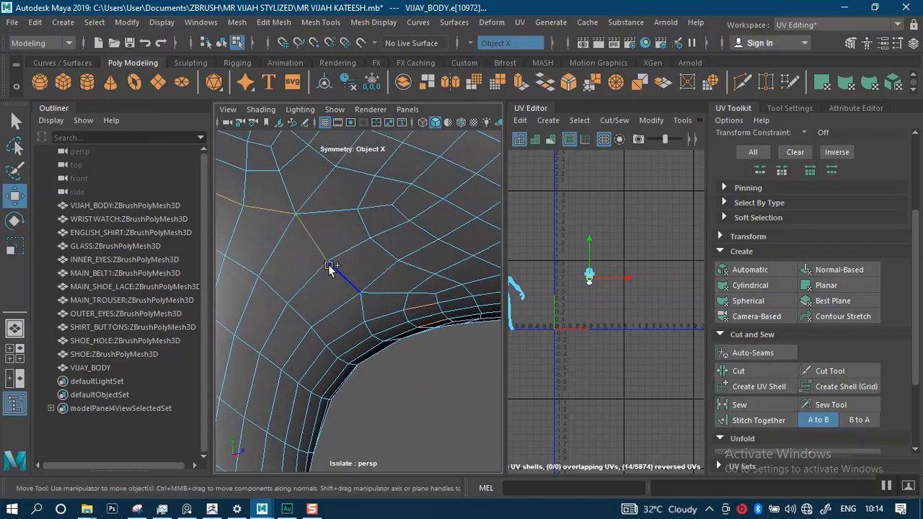
{"action": "left_click_drag", "start_coordinate": [407, 305], "coordinate": [328, 283], "text": "alt"}
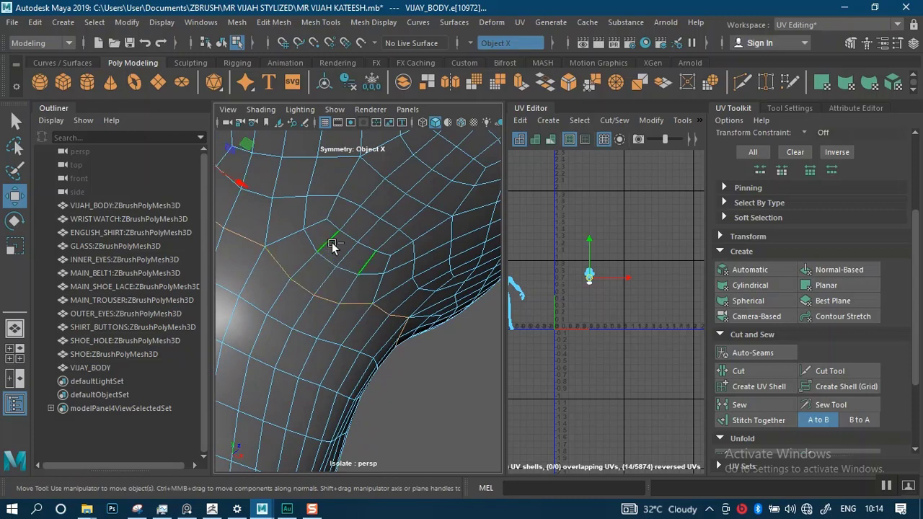
{"action": "right_click_drag", "start_coordinate": [389, 365], "coordinate": [360, 291], "text": "alt"}
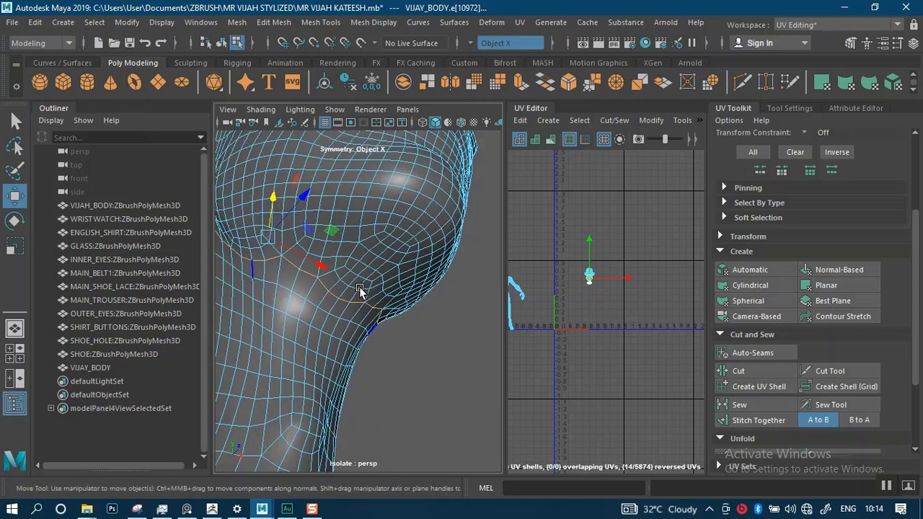
{"action": "left_click_drag", "start_coordinate": [407, 294], "coordinate": [303, 285], "text": "alt"}
{"action": "left_click_drag", "start_coordinate": [418, 276], "coordinate": [388, 273], "text": "alt"}
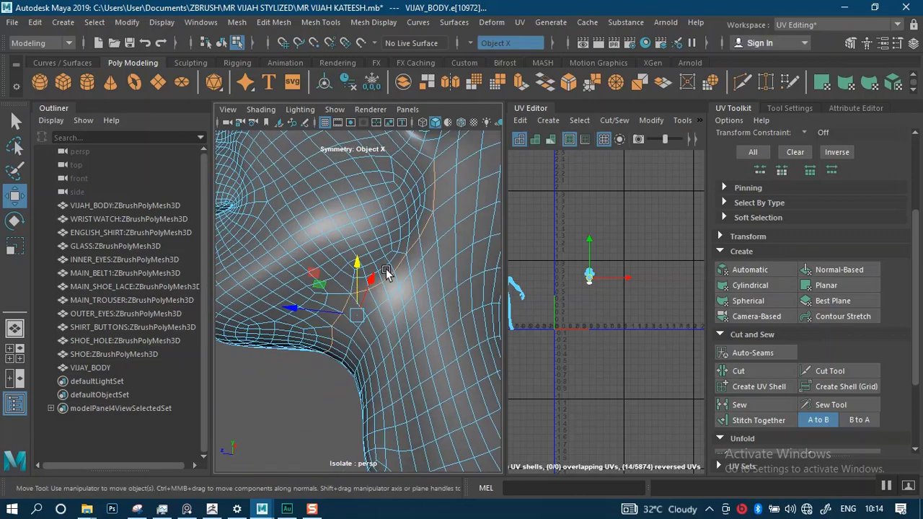
Extend the seam edge selection from below the earlobe around it and up the cheek in front of the ear
{"action": "middle_click_drag", "start_coordinate": [387, 273], "coordinate": [363, 353], "text": "alt"}
{"action": "scroll", "coordinate": [365, 352], "scroll_direction": "up", "scroll_amount": 3}
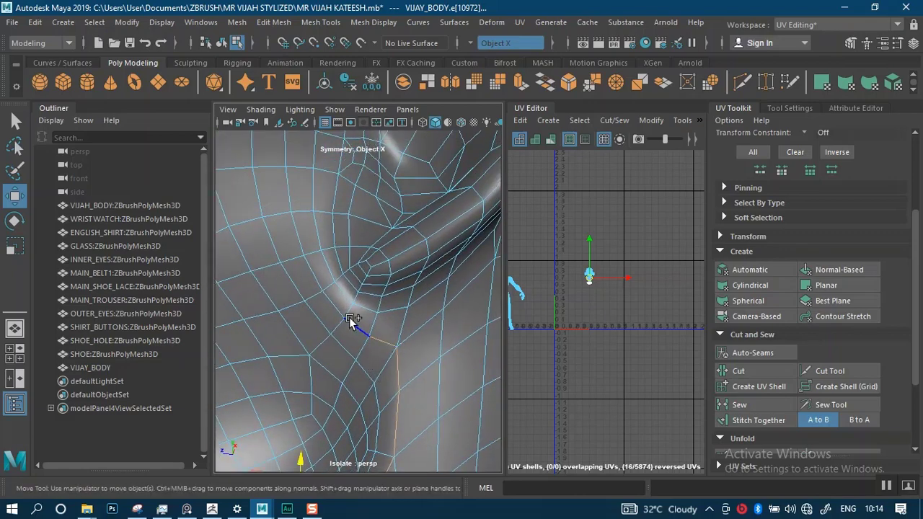
{"action": "left_click", "coordinate": [303, 247], "text": "shift"}
{"action": "middle_click_drag", "start_coordinate": [334, 234], "coordinate": [356, 344], "text": "alt"}
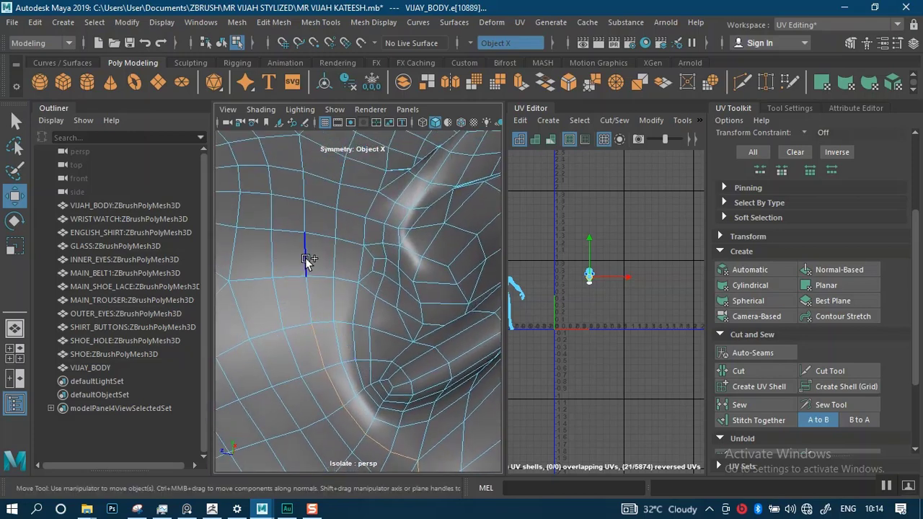
{"action": "left_click", "coordinate": [304, 184], "text": "shift"}
{"action": "scroll", "coordinate": [368, 295], "scroll_direction": "down", "scroll_amount": 6}
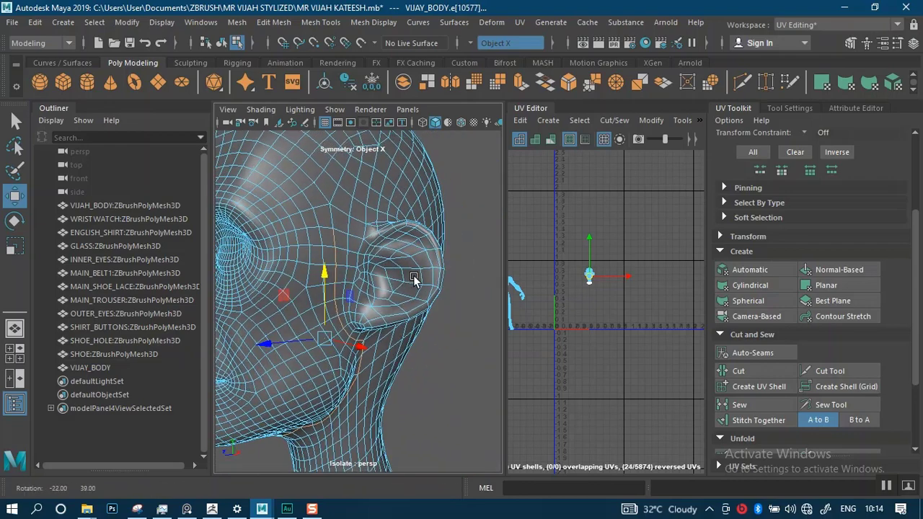
Undo the last added edge and route the seam edges one column closer to the ear, continuing upward
{"action": "left_click_drag", "start_coordinate": [359, 273], "coordinate": [337, 280], "text": "alt"}
{"action": "right_click_drag", "start_coordinate": [351, 258], "coordinate": [351, 289], "text": "alt"}
{"action": "middle_click_drag", "start_coordinate": [350, 288], "coordinate": [358, 313], "text": "alt"}
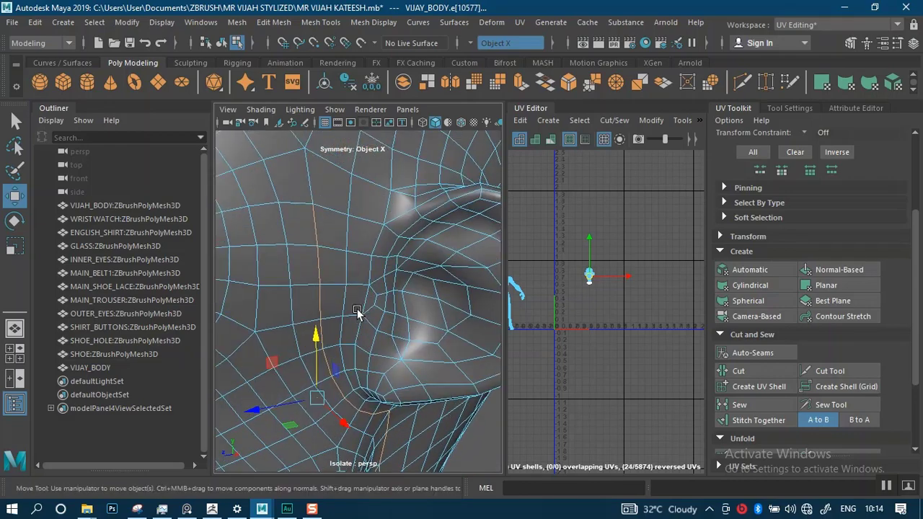
{"action": "left_click_drag", "start_coordinate": [358, 313], "coordinate": [342, 307], "text": "alt"}
{"action": "middle_click_drag", "start_coordinate": [342, 297], "coordinate": [374, 298], "text": "alt"}
{"action": "scroll", "coordinate": [360, 298], "scroll_direction": "up", "scroll_amount": 3}
{"action": "key", "text": "ctrl+z"}
{"action": "left_click", "coordinate": [365, 261], "text": "shift"}
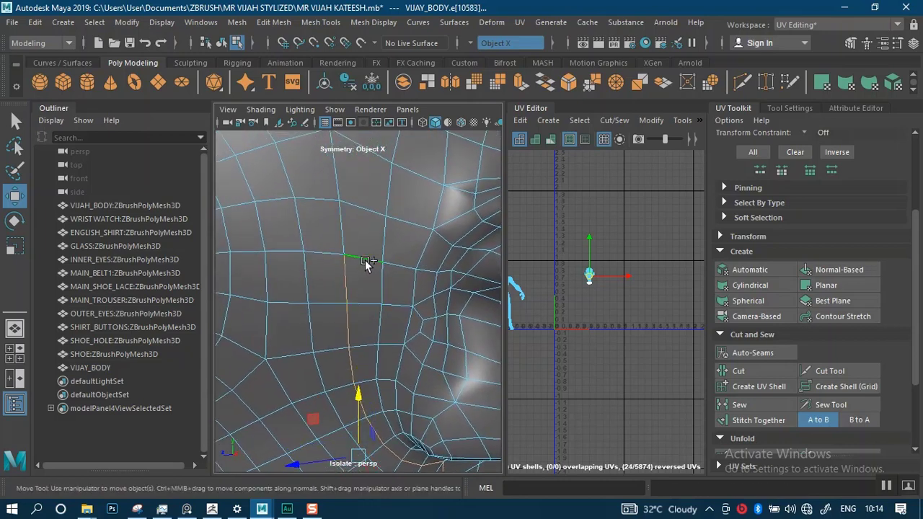
{"action": "left_click", "coordinate": [385, 200], "text": "shift"}
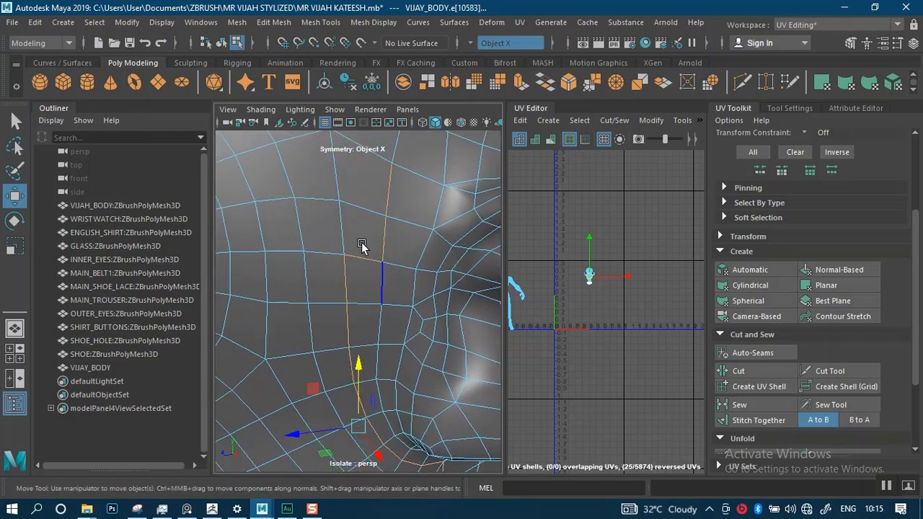
Extend the seam edges upward past the ear to the temple, removing the edges that branch off above the ear
{"action": "scroll", "coordinate": [382, 251], "scroll_direction": "down", "scroll_amount": 5}
{"action": "scroll", "coordinate": [394, 245], "scroll_direction": "up", "scroll_amount": 4}
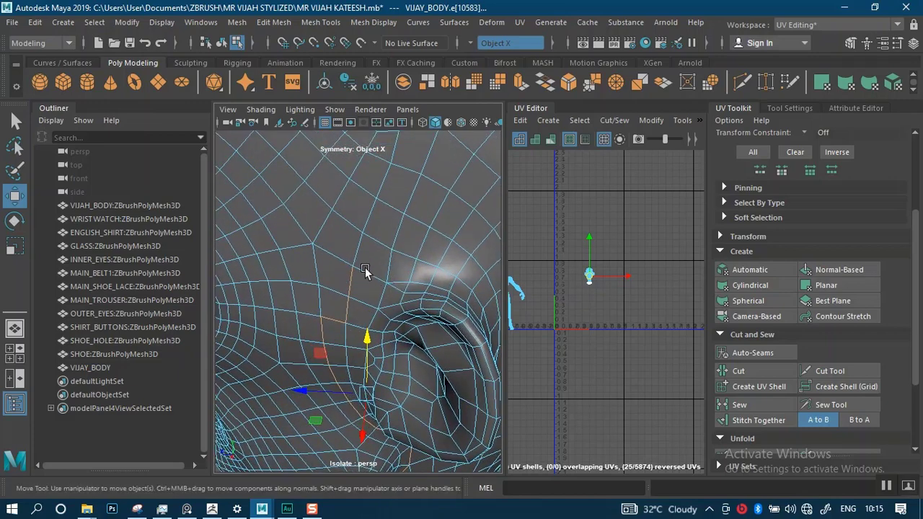
{"action": "left_click", "coordinate": [359, 252], "text": "shift"}
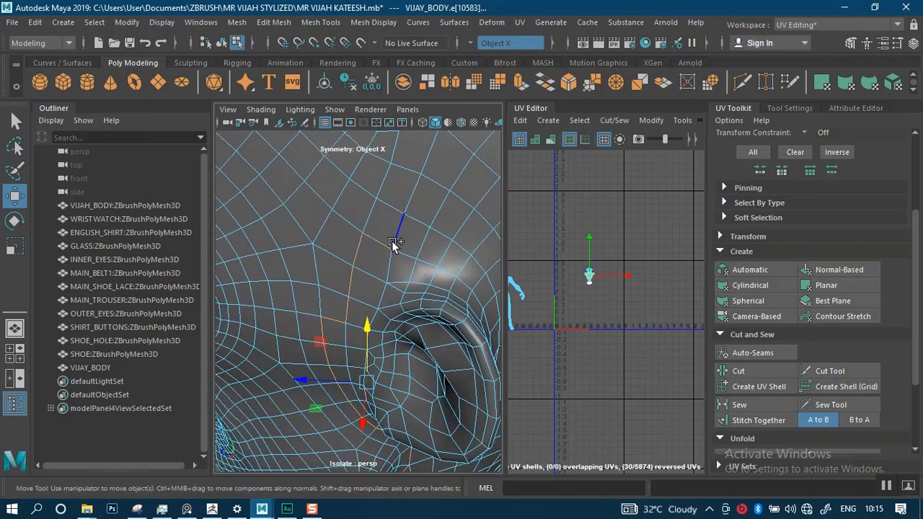
{"action": "left_click", "coordinate": [393, 243], "text": "shift"}
{"action": "scroll", "coordinate": [398, 259], "scroll_direction": "down", "scroll_amount": 4}
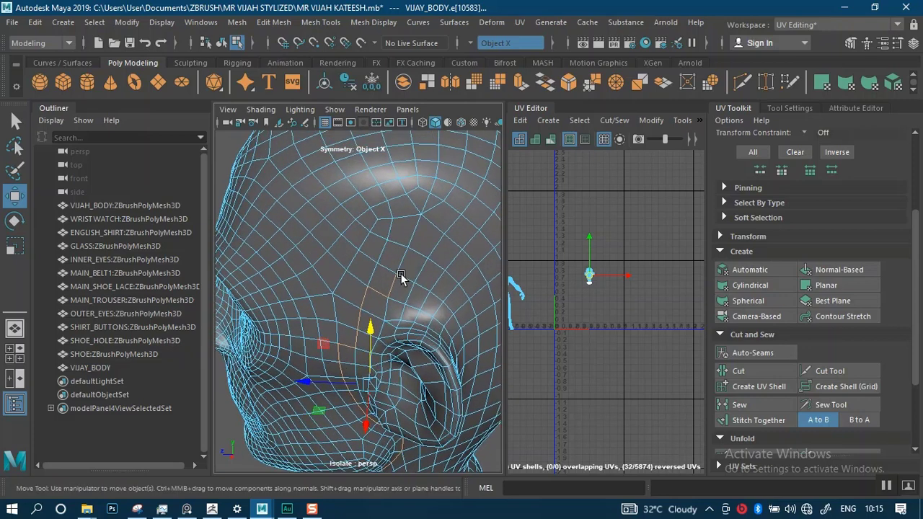
{"action": "left_click", "coordinate": [391, 283], "text": "ctrl"}
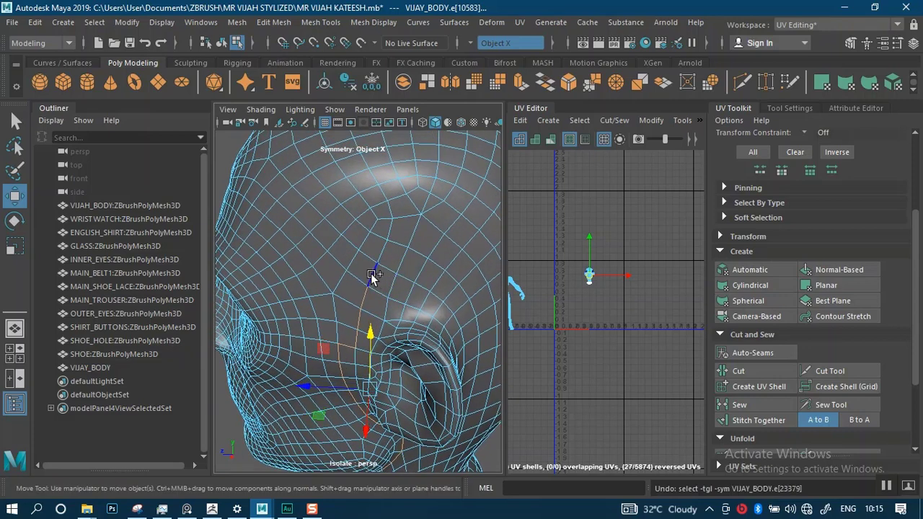
Continue the seam edge selection from the temple up the side of the head to the forehead's side
{"action": "left_click", "coordinate": [372, 274], "text": "shift"}
{"action": "left_click", "coordinate": [386, 249], "text": "shift"}
{"action": "left_click", "coordinate": [389, 231], "text": "shift"}
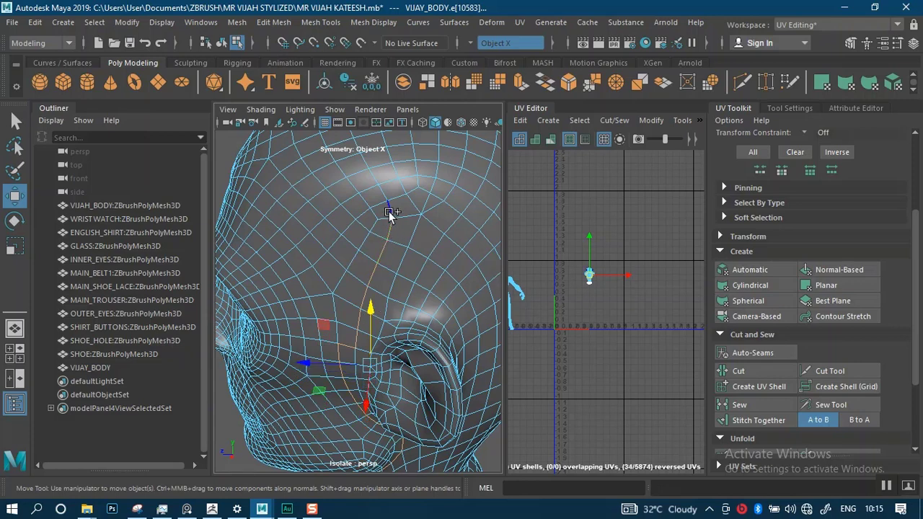
{"action": "left_click", "coordinate": [390, 213], "text": "shift"}
{"action": "middle_click_drag", "start_coordinate": [406, 258], "coordinate": [415, 332], "text": "alt"}
{"action": "left_click_drag", "start_coordinate": [397, 273], "coordinate": [399, 294], "text": "alt"}
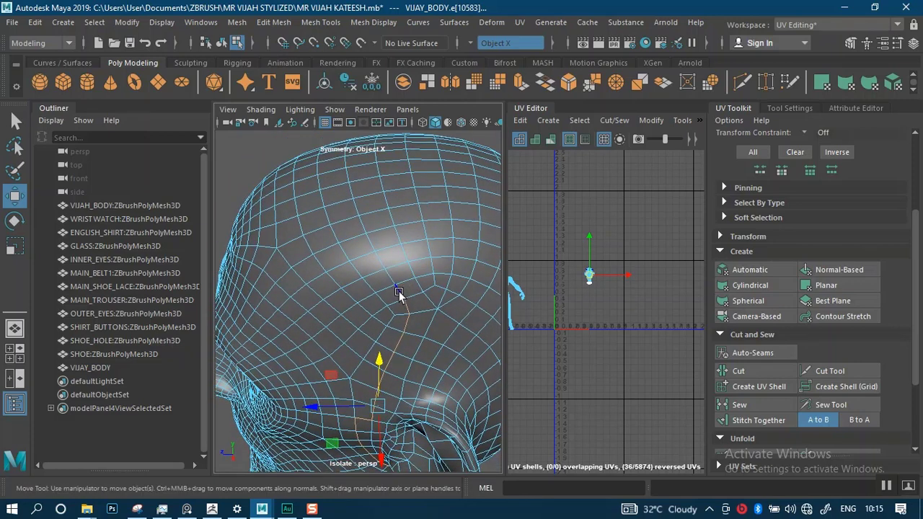
Undo the edge loop added at the forehead's side and continue the seam edges individually across the top of the forehead to the middle
{"action": "double_click", "coordinate": [398, 292], "text": "shift"}
{"action": "key", "text": "ctrl+z"}
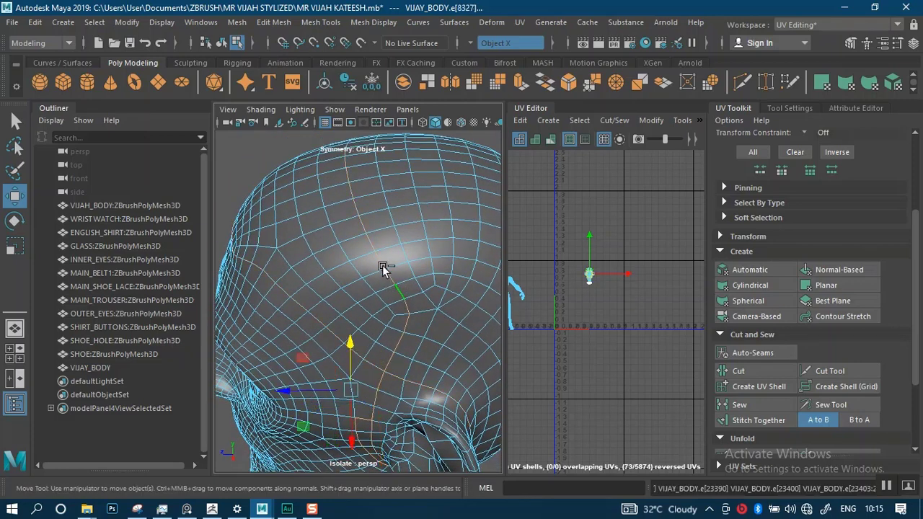
{"action": "scroll", "coordinate": [410, 349], "scroll_direction": "up", "scroll_amount": 6}
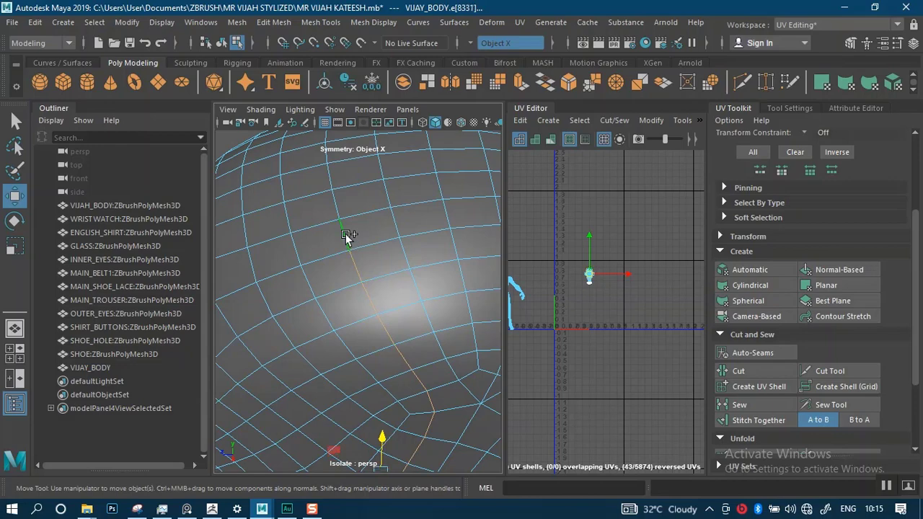
{"action": "left_click", "coordinate": [336, 208], "text": "shift"}
{"action": "left_click_drag", "start_coordinate": [353, 278], "coordinate": [495, 235], "text": "alt"}
{"action": "scroll", "coordinate": [342, 250], "scroll_direction": "down", "scroll_amount": 4}
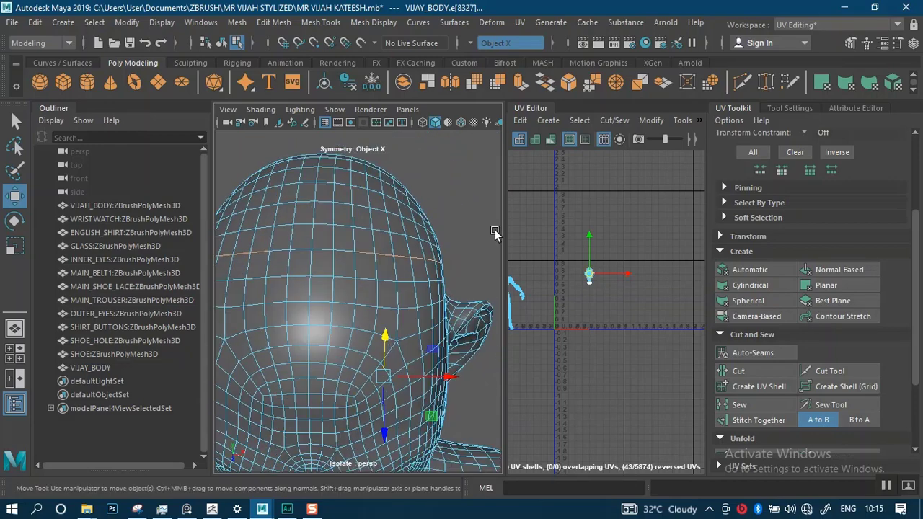
{"action": "left_click_drag", "start_coordinate": [366, 213], "coordinate": [363, 230], "text": "alt"}
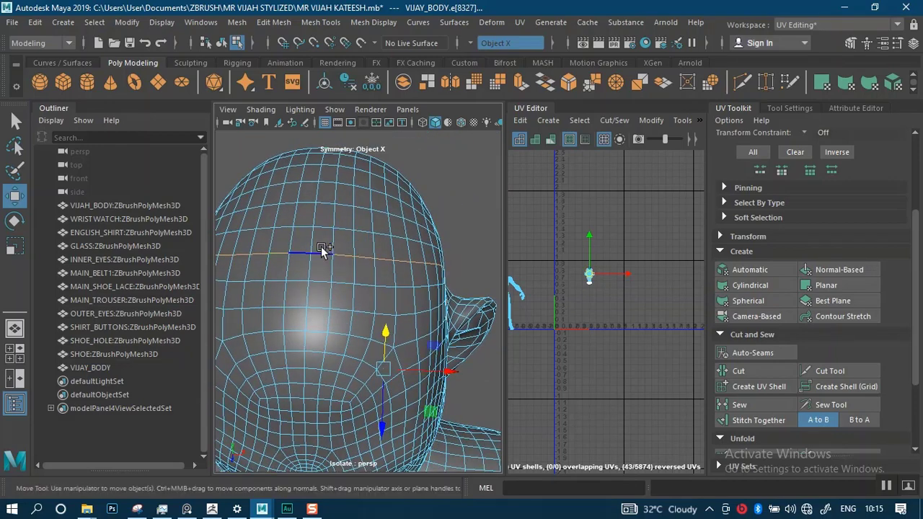
Cut the UVs along the selected seam edges around the face
{"action": "scroll", "coordinate": [414, 315], "scroll_direction": "down", "scroll_amount": 5}
{"action": "left_click_drag", "start_coordinate": [357, 268], "coordinate": [485, 208], "text": "alt"}
{"action": "scroll", "coordinate": [365, 288], "scroll_direction": "up", "scroll_amount": 5}
{"action": "mouse_move", "coordinate": [365, 288]}
{"action": "left_mouse_down", "text": "alt"}
{"action": "mouse_move", "coordinate": [377, 264]}
{"action": "mouse_move", "coordinate": [381, 300]}
{"action": "mouse_move", "coordinate": [331, 312]}
{"action": "mouse_move", "coordinate": [359, 309]}
{"action": "mouse_move", "coordinate": [360, 295]}
{"action": "left_mouse_up", "text": "alt"}
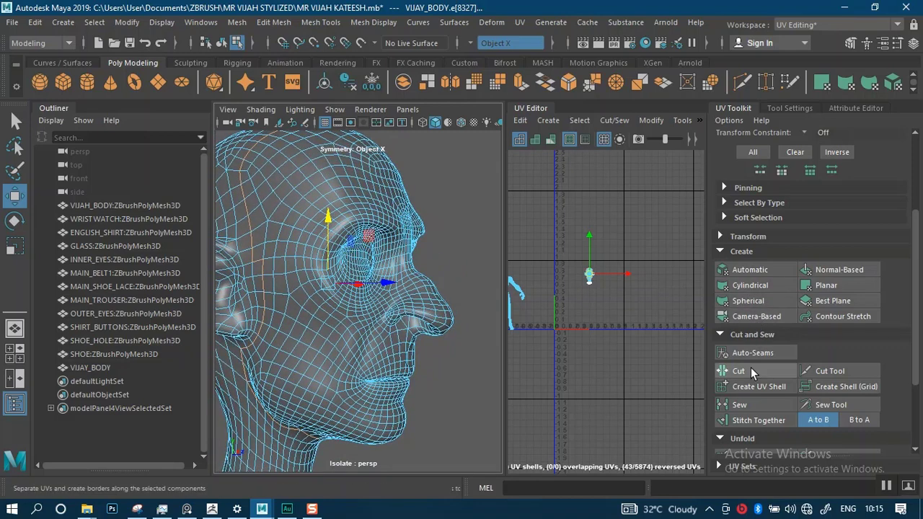
{"action": "left_click", "coordinate": [739, 370]}
Select the face's UV shell and move it sideways, clear of the shell for the back of the head
{"action": "right_click_drag", "start_coordinate": [608, 320], "coordinate": [609, 349], "text": "alt"}
{"action": "middle_click_drag", "start_coordinate": [554, 316], "coordinate": [574, 346], "text": "alt"}
{"action": "right_click_drag", "start_coordinate": [577, 268], "coordinate": [577, 377], "text": "alt"}
{"action": "right_click", "coordinate": [569, 280]}
{"action": "left_click", "coordinate": [512, 260]}
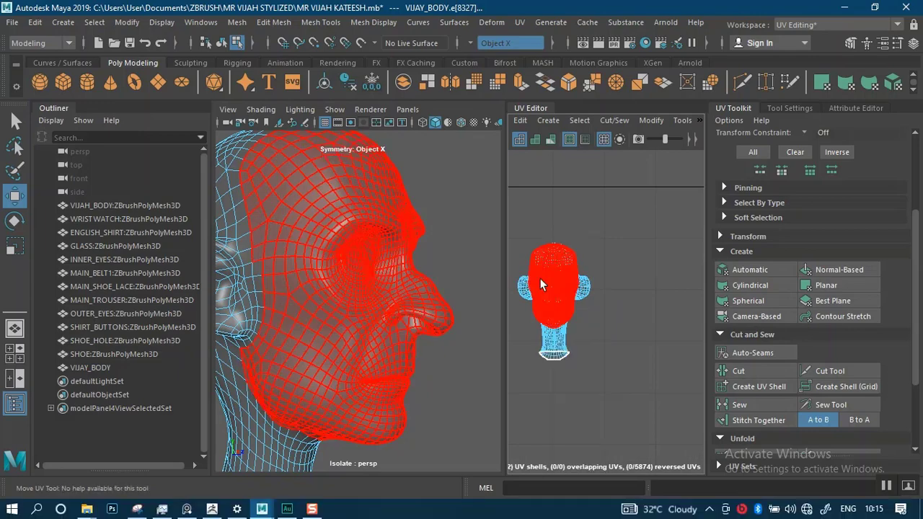
{"action": "left_click", "coordinate": [555, 303]}
{"action": "left_click_drag", "start_coordinate": [555, 303], "coordinate": [670, 294]}
Examine the face seam on the model around the ear, jaw and underside of the chin
{"action": "right_click_drag", "start_coordinate": [425, 333], "coordinate": [330, 303], "text": "alt"}
{"action": "left_click_drag", "start_coordinate": [329, 303], "coordinate": [416, 301], "text": "alt"}
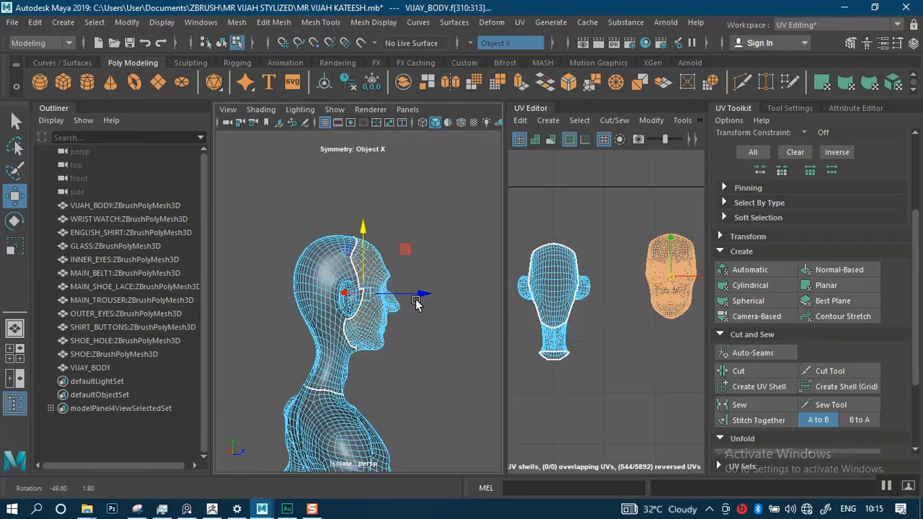
{"action": "right_click_drag", "start_coordinate": [365, 299], "coordinate": [383, 377], "text": "alt"}
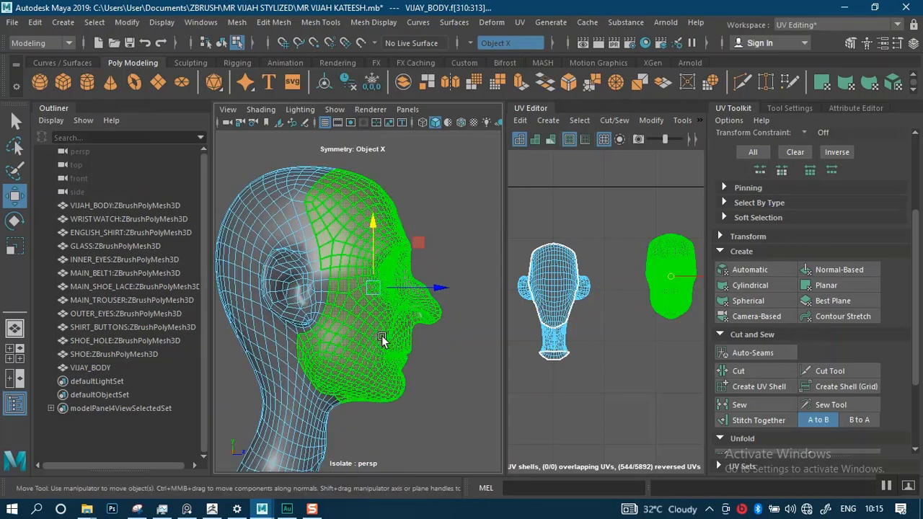
{"action": "mouse_move", "coordinate": [388, 336]}
{"action": "left_mouse_down", "text": "alt"}
{"action": "mouse_move", "coordinate": [434, 348]}
{"action": "mouse_move", "coordinate": [325, 351]}
{"action": "mouse_move", "coordinate": [394, 342]}
{"action": "left_mouse_up", "text": "alt"}
{"action": "middle_click_drag", "start_coordinate": [356, 380], "coordinate": [366, 295], "text": "alt"}
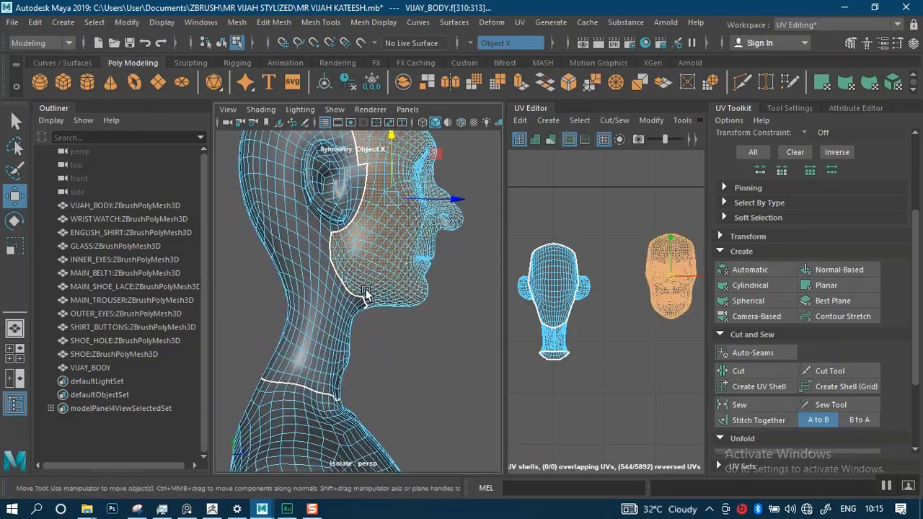
{"action": "mouse_move", "coordinate": [367, 295]}
{"action": "left_mouse_down", "text": "alt"}
{"action": "mouse_move", "coordinate": [429, 293]}
{"action": "mouse_move", "coordinate": [354, 301]}
{"action": "mouse_move", "coordinate": [371, 298]}
{"action": "left_mouse_up", "text": "alt"}
{"action": "scroll", "coordinate": [350, 318], "scroll_direction": "up", "scroll_amount": 4}
{"action": "scroll", "coordinate": [350, 318], "scroll_direction": "up", "scroll_amount": 2}
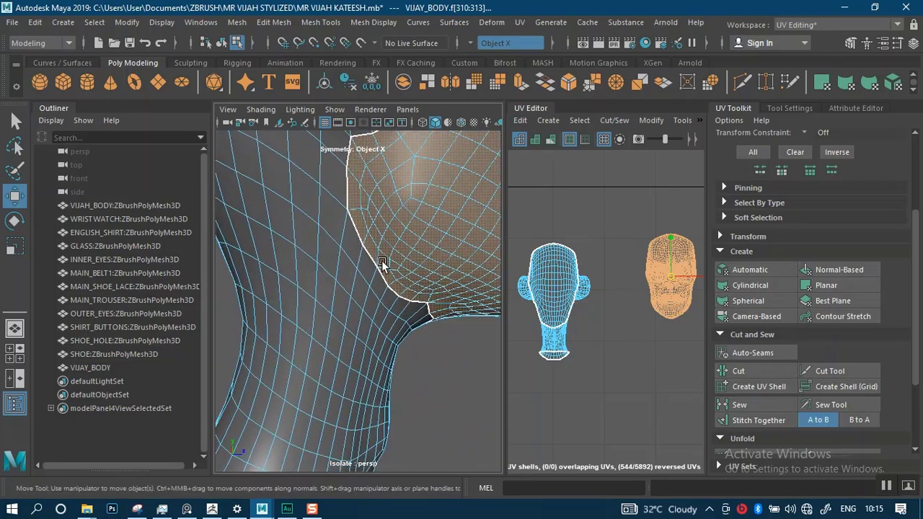
{"action": "middle_click_drag", "start_coordinate": [383, 266], "coordinate": [400, 294], "text": "alt"}
Switch the body to edge selection and select the first seam edges running backward from the face seam below the earlobe
{"action": "right_click", "coordinate": [397, 134]}
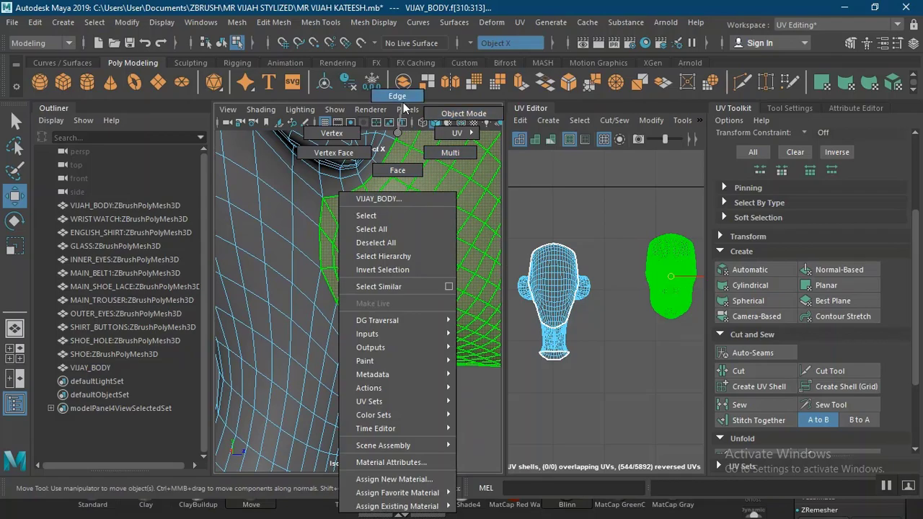
{"action": "left_click", "coordinate": [401, 100]}
{"action": "left_click", "coordinate": [427, 416]}
{"action": "scroll", "coordinate": [428, 416], "scroll_direction": "down", "scroll_amount": 5}
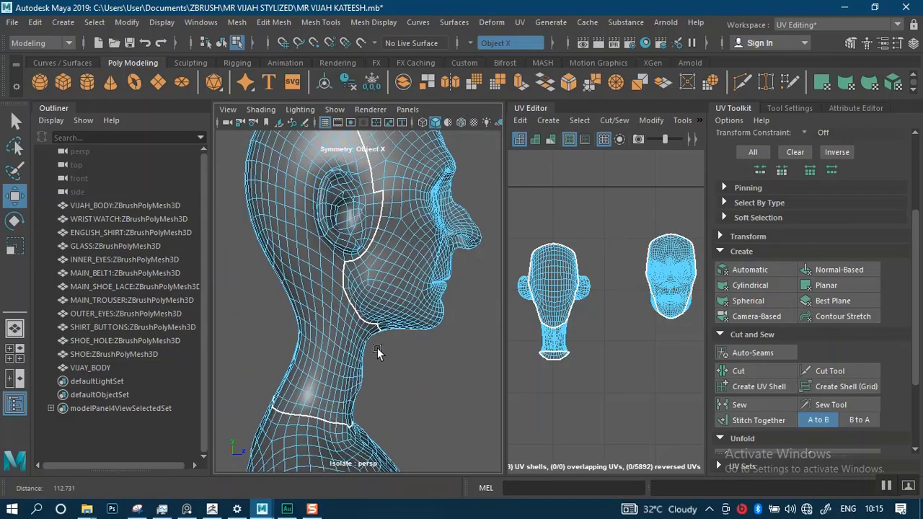
{"action": "left_click_drag", "start_coordinate": [343, 359], "coordinate": [387, 351], "text": "alt"}
{"action": "right_click_drag", "start_coordinate": [387, 339], "coordinate": [411, 373], "text": "alt"}
{"action": "left_click_drag", "start_coordinate": [411, 372], "coordinate": [325, 368], "text": "alt"}
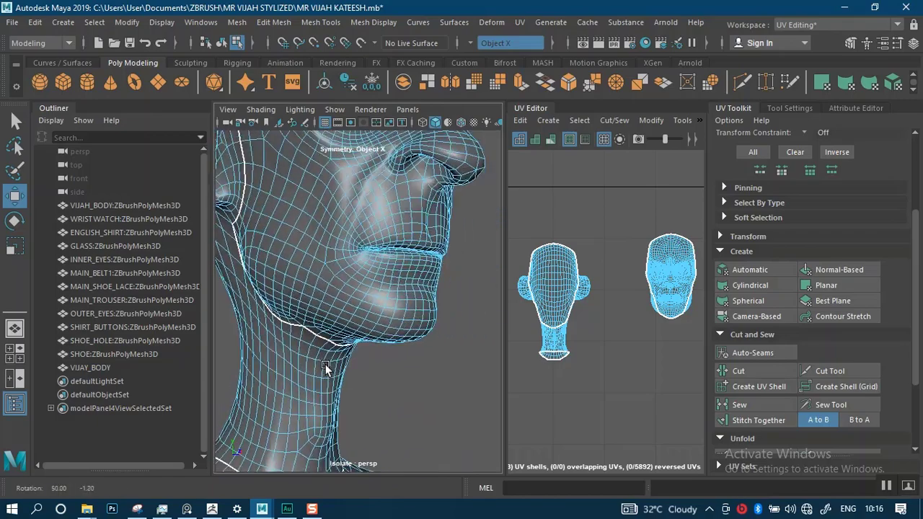
{"action": "left_click_drag", "start_coordinate": [386, 366], "coordinate": [368, 349], "text": "alt"}
{"action": "right_click_drag", "start_coordinate": [368, 348], "coordinate": [378, 256], "text": "alt"}
{"action": "left_click_drag", "start_coordinate": [378, 256], "coordinate": [393, 245], "text": "alt"}
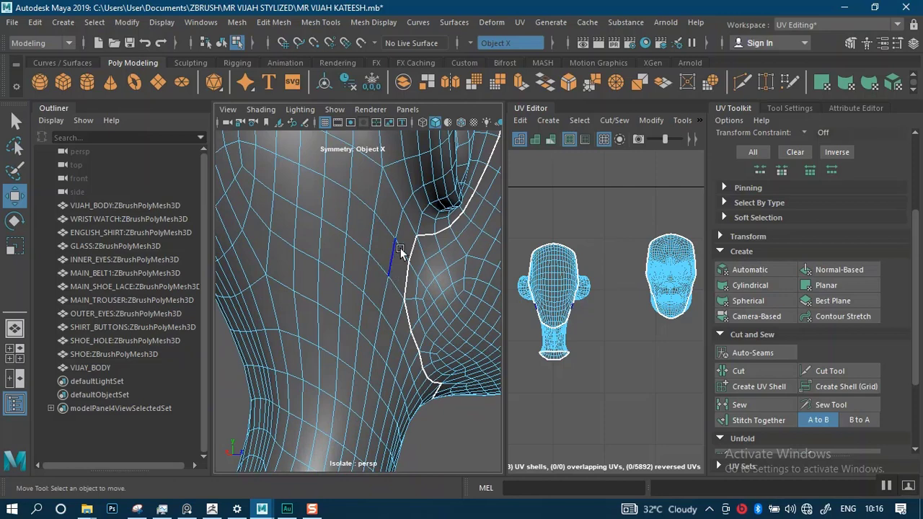
{"action": "left_click", "coordinate": [399, 248]}
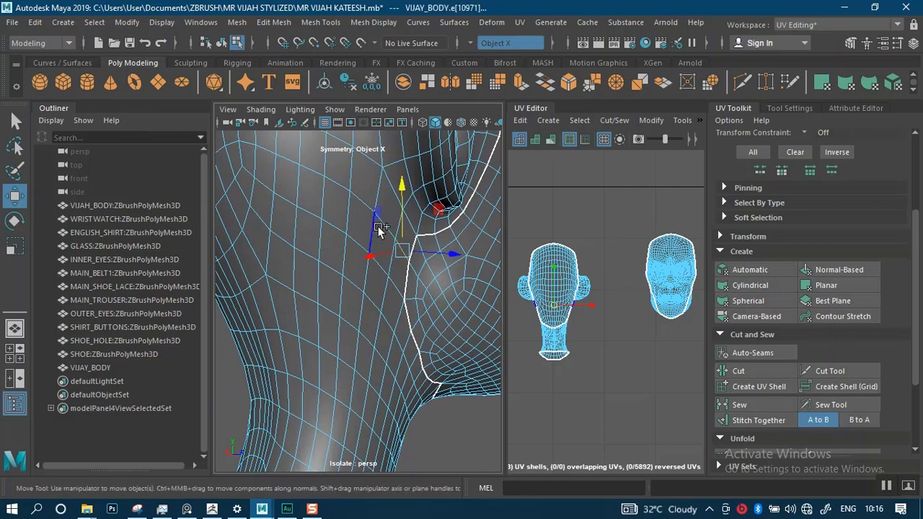
{"action": "scroll", "coordinate": [360, 283], "scroll_direction": "up", "scroll_amount": 2}
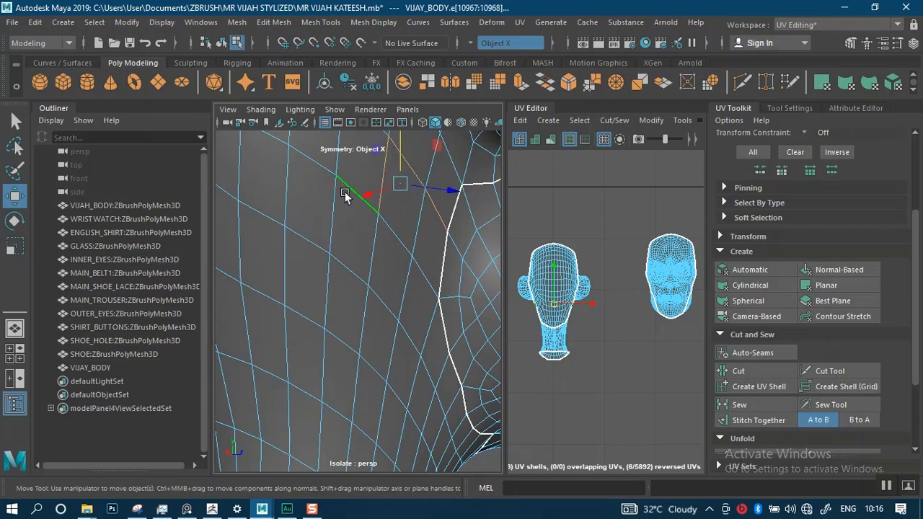
{"action": "left_click_drag", "start_coordinate": [355, 253], "coordinate": [377, 272], "text": "alt"}
{"action": "scroll", "coordinate": [382, 300], "scroll_direction": "up", "scroll_amount": 10}
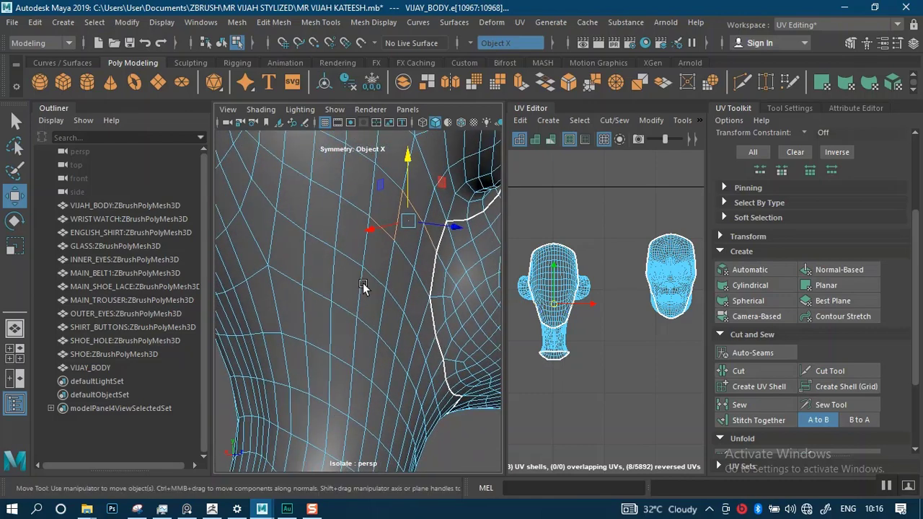
Undo the misplaced edge and extend the seam edges in a zigzag from behind the earlobe across the nape to the other side
{"action": "left_click", "coordinate": [347, 236]}
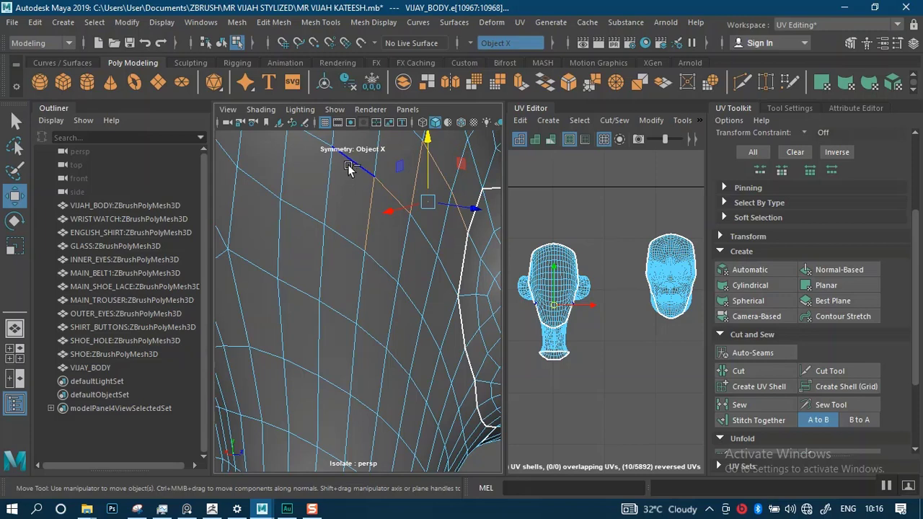
{"action": "key", "text": "ctrl+z"}
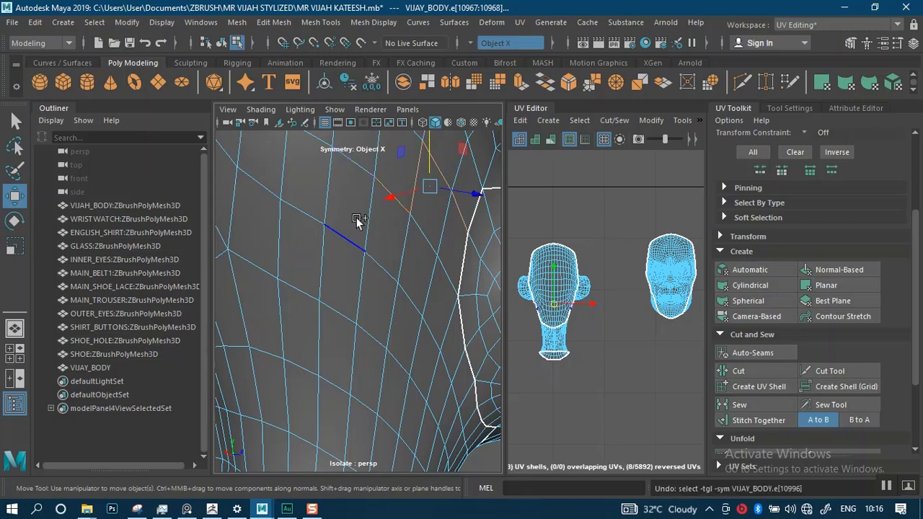
{"action": "left_click", "coordinate": [335, 236]}
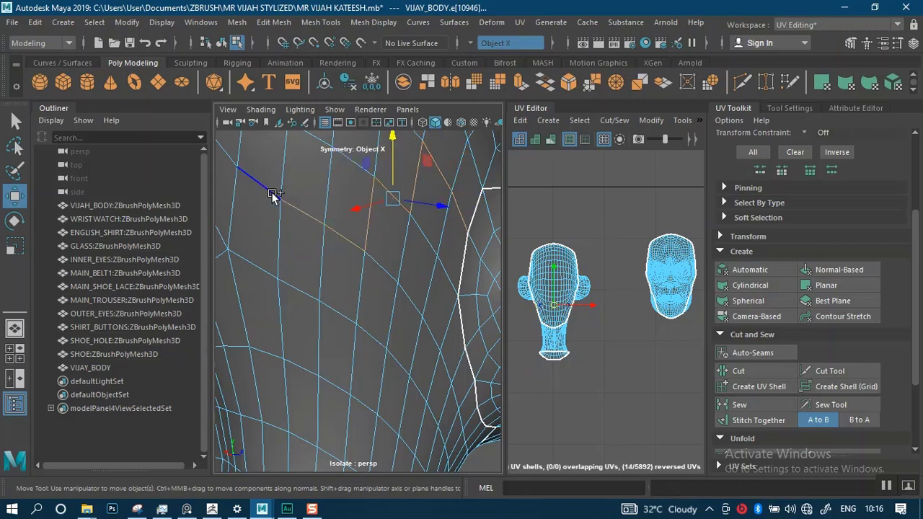
{"action": "left_click", "coordinate": [277, 220], "text": "shift"}
{"action": "scroll", "coordinate": [328, 269], "scroll_direction": "down", "scroll_amount": 4}
{"action": "left_click_drag", "start_coordinate": [305, 221], "coordinate": [339, 238], "text": "alt"}
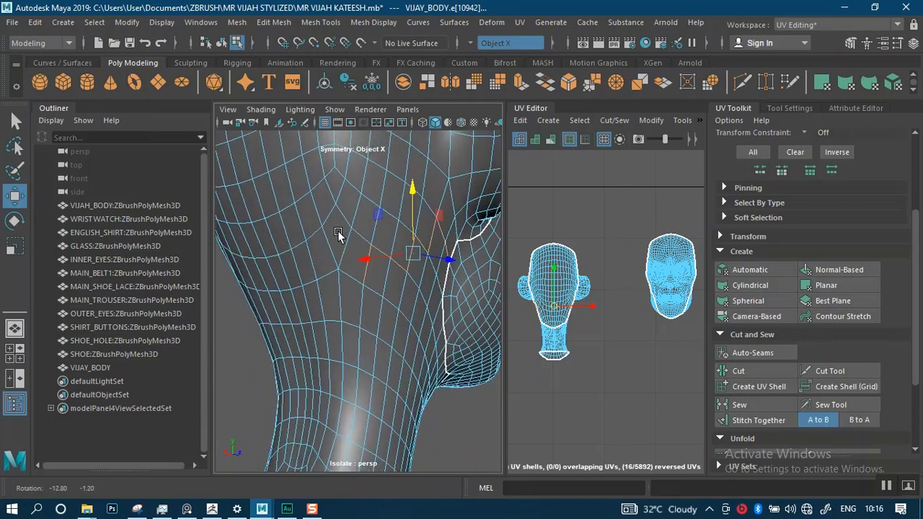
{"action": "scroll", "coordinate": [347, 251], "scroll_direction": "up", "scroll_amount": 3}
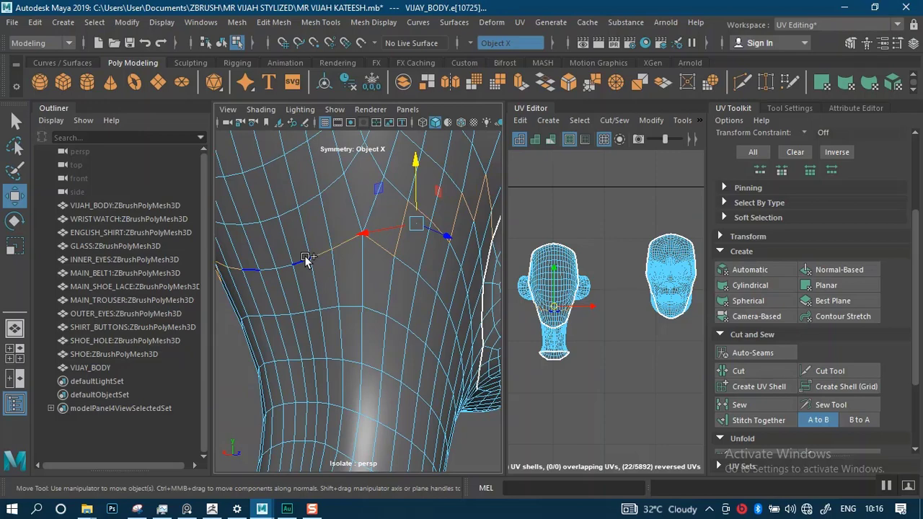
{"action": "left_click_drag", "start_coordinate": [287, 266], "coordinate": [448, 287], "text": "alt"}
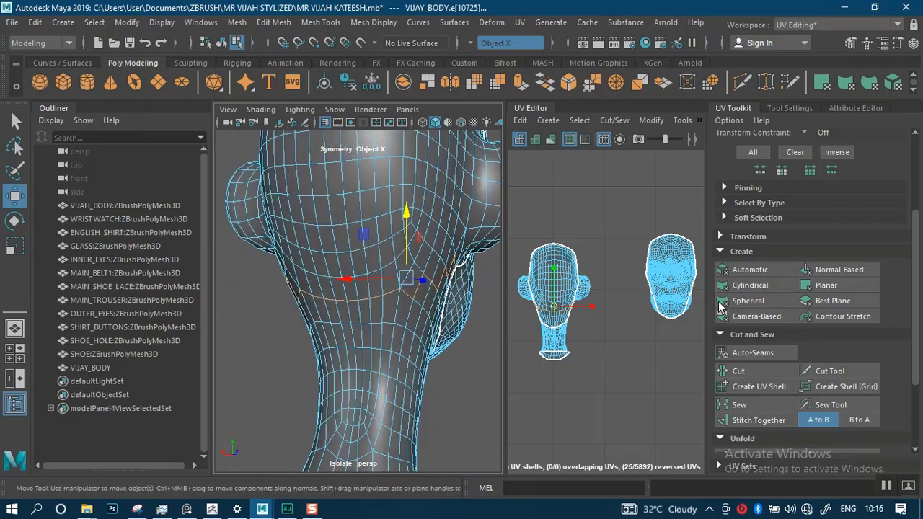
Cut the UVs along the nape seam and move the neck shell sideways, away from the back-of-head shell
{"action": "left_click", "coordinate": [738, 372]}
{"action": "scroll", "coordinate": [577, 346], "scroll_direction": "up", "scroll_amount": 3}
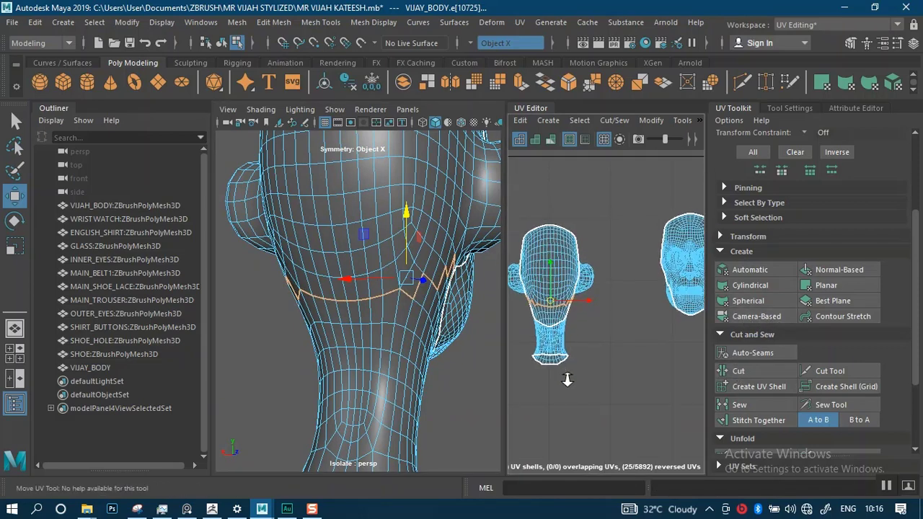
{"action": "right_click_drag", "start_coordinate": [584, 332], "coordinate": [520, 306]}
{"action": "left_click", "coordinate": [569, 335]}
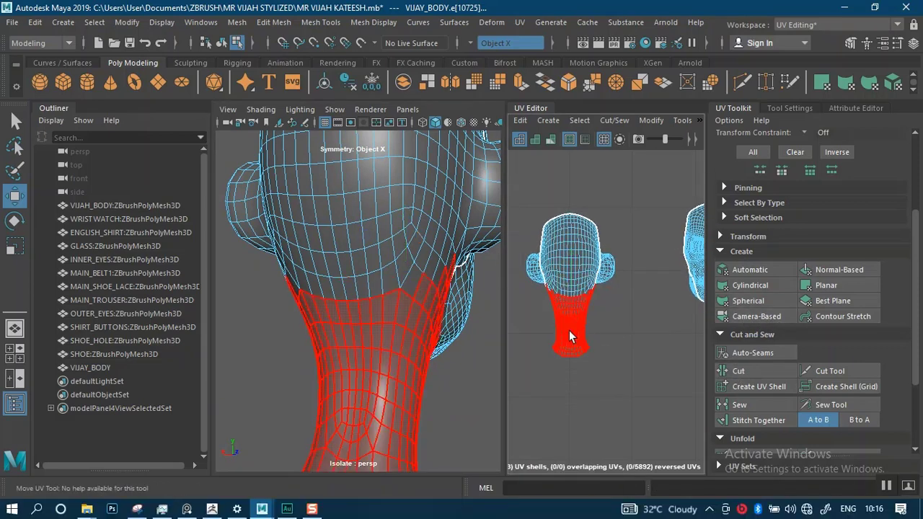
{"action": "left_click", "coordinate": [569, 336]}
{"action": "left_click_drag", "start_coordinate": [588, 323], "coordinate": [666, 323]}
Examine the seams around the neck, the back of the head and the ear
{"action": "scroll", "coordinate": [336, 289], "scroll_direction": "down", "scroll_amount": 3}
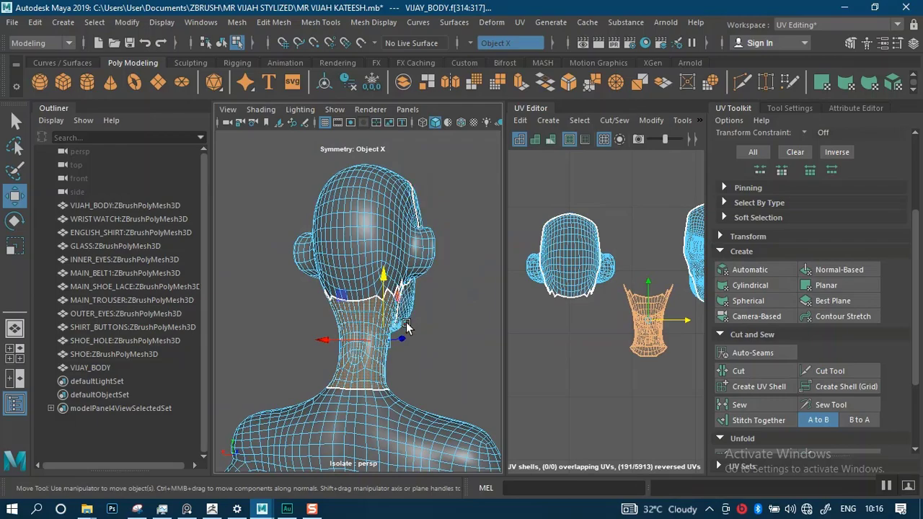
{"action": "scroll", "coordinate": [409, 324], "scroll_direction": "up", "scroll_amount": 4}
{"action": "left_click_drag", "start_coordinate": [351, 342], "coordinate": [484, 325], "text": "alt"}
{"action": "scroll", "coordinate": [407, 329], "scroll_direction": "up", "scroll_amount": 3}
{"action": "right_click_drag", "start_coordinate": [484, 325], "coordinate": [423, 279], "text": "alt"}
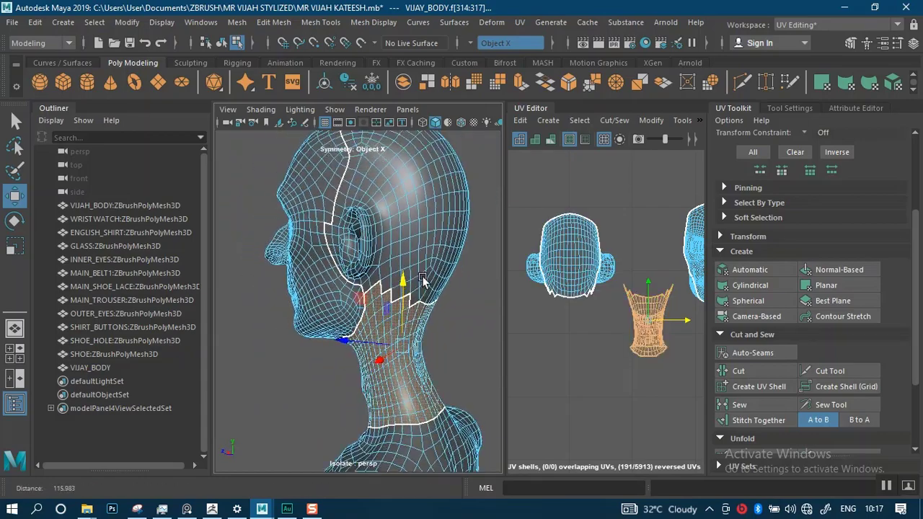
{"action": "mouse_move", "coordinate": [401, 293]}
{"action": "left_mouse_down", "text": "alt"}
{"action": "mouse_move", "coordinate": [444, 292]}
{"action": "mouse_move", "coordinate": [403, 282]}
{"action": "left_mouse_up", "text": "alt"}
{"action": "middle_click_drag", "start_coordinate": [387, 238], "coordinate": [346, 329], "text": "alt"}
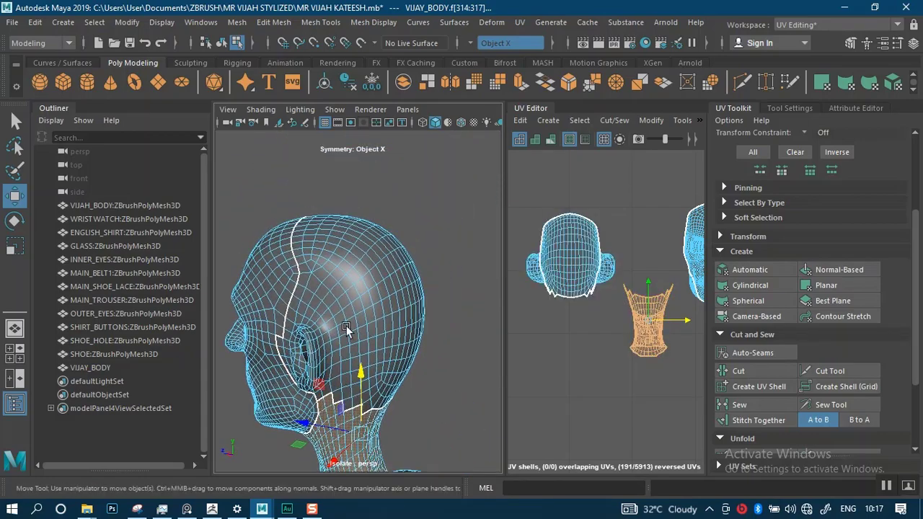
{"action": "left_click_drag", "start_coordinate": [346, 329], "coordinate": [394, 348], "text": "alt"}
{"action": "middle_click_drag", "start_coordinate": [393, 348], "coordinate": [366, 295], "text": "alt"}
{"action": "right_click_drag", "start_coordinate": [367, 295], "coordinate": [392, 344], "text": "alt"}
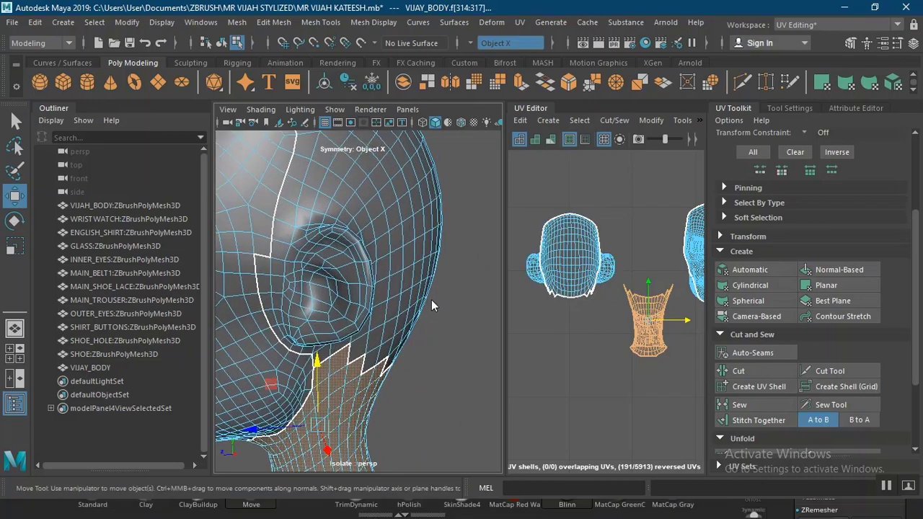
Return to object selection and clear it, reselect the VIJAY_BODY mesh and switch it to edge selection
{"action": "right_click_drag", "start_coordinate": [443, 162], "coordinate": [461, 119]}
{"action": "left_click", "coordinate": [459, 271]}
{"action": "right_click_drag", "start_coordinate": [461, 271], "coordinate": [393, 301], "text": "alt"}
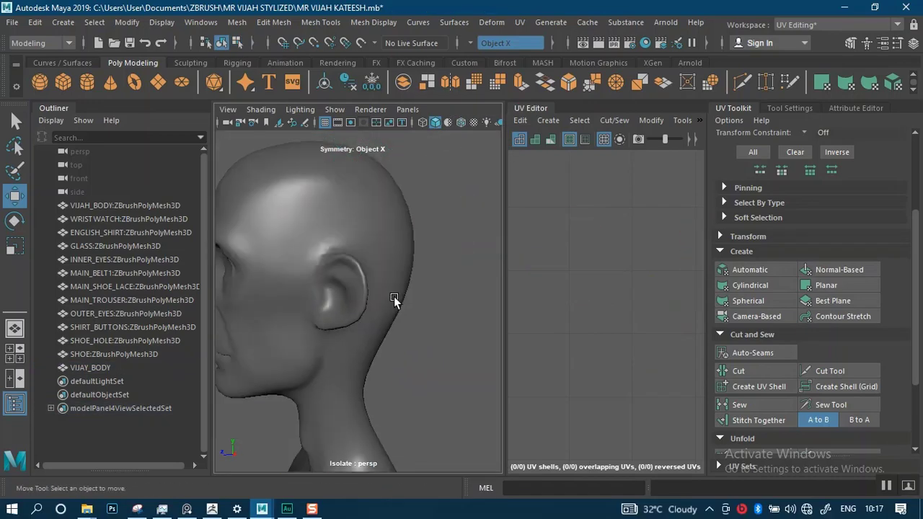
{"action": "left_click_drag", "start_coordinate": [394, 302], "coordinate": [366, 302], "text": "alt"}
{"action": "left_click", "coordinate": [327, 303]}
{"action": "right_click_drag", "start_coordinate": [327, 303], "coordinate": [375, 326], "text": "alt"}
{"action": "left_click_drag", "start_coordinate": [376, 327], "coordinate": [380, 280], "text": "alt"}
{"action": "right_click_drag", "start_coordinate": [348, 132], "coordinate": [349, 201]}
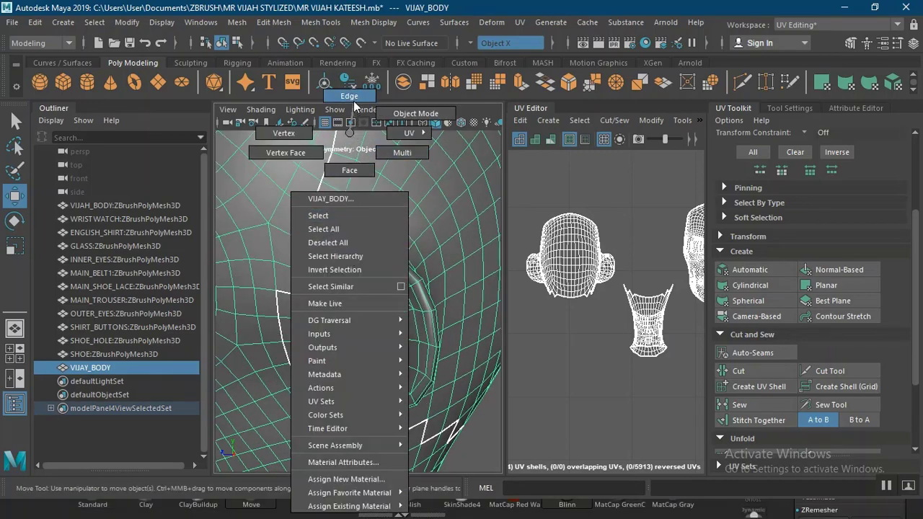
{"action": "right_click_drag", "start_coordinate": [354, 106], "coordinate": [354, 100]}
Select the edge path behind the ear, from the earlobe seam up over the ear to the seam on the side of the head
{"action": "left_click_drag", "start_coordinate": [390, 284], "coordinate": [346, 284], "text": "alt"}
{"action": "middle_click_drag", "start_coordinate": [347, 284], "coordinate": [377, 267], "text": "alt"}
{"action": "right_click_drag", "start_coordinate": [317, 294], "coordinate": [344, 295], "text": "alt"}
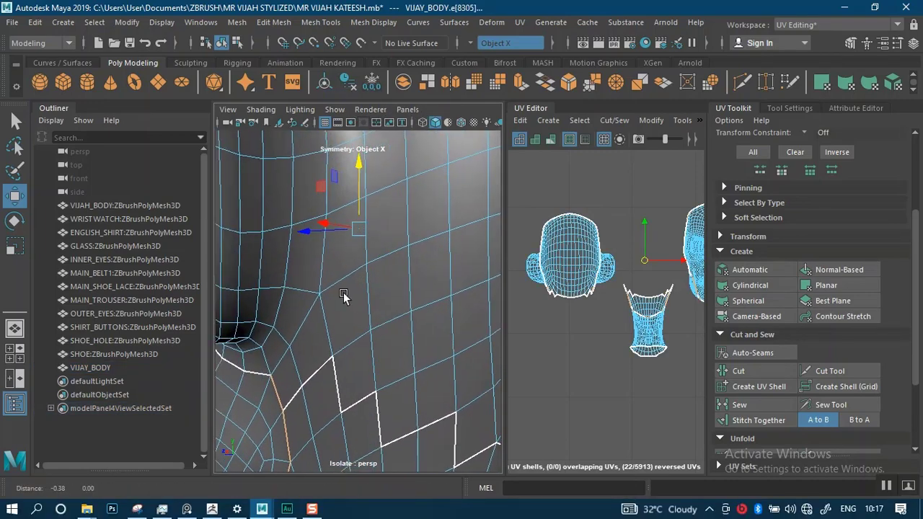
{"action": "middle_click_drag", "start_coordinate": [343, 295], "coordinate": [380, 277], "text": "alt"}
{"action": "left_click", "coordinate": [314, 342]}
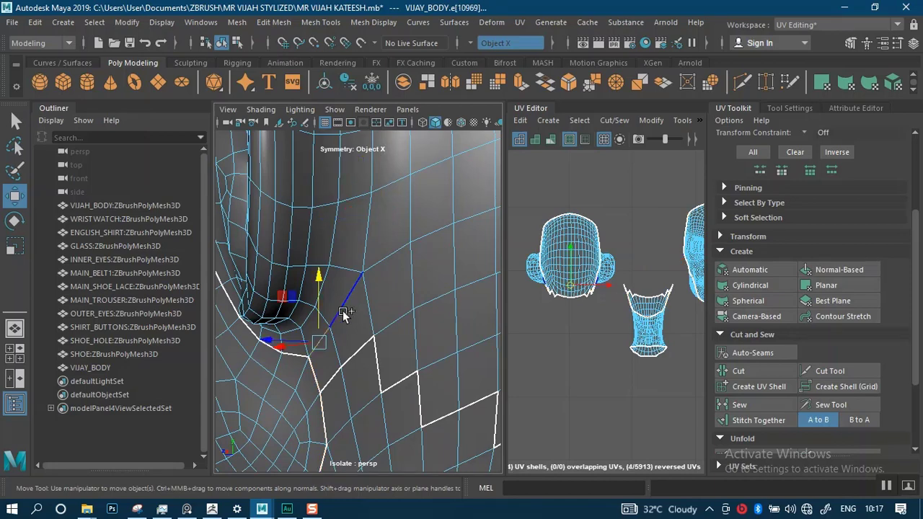
{"action": "left_click_drag", "start_coordinate": [364, 258], "coordinate": [374, 323], "text": "alt"}
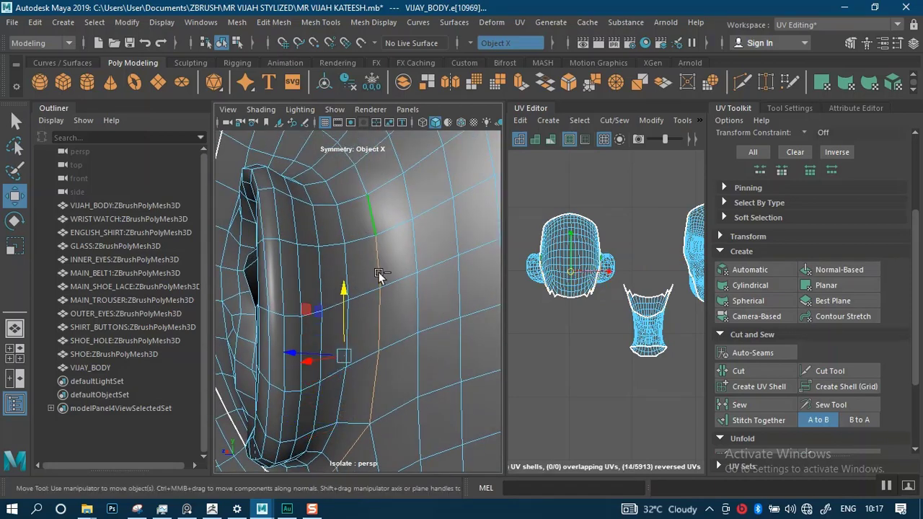
{"action": "mouse_move", "coordinate": [380, 276]}
{"action": "left_mouse_down", "text": "alt"}
{"action": "mouse_move", "coordinate": [360, 270]}
{"action": "mouse_move", "coordinate": [372, 287]}
{"action": "left_mouse_up", "text": "alt"}
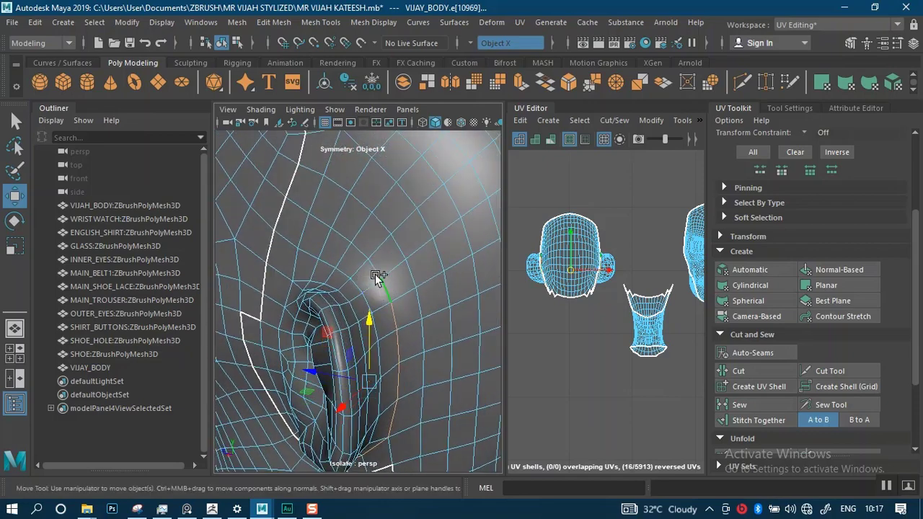
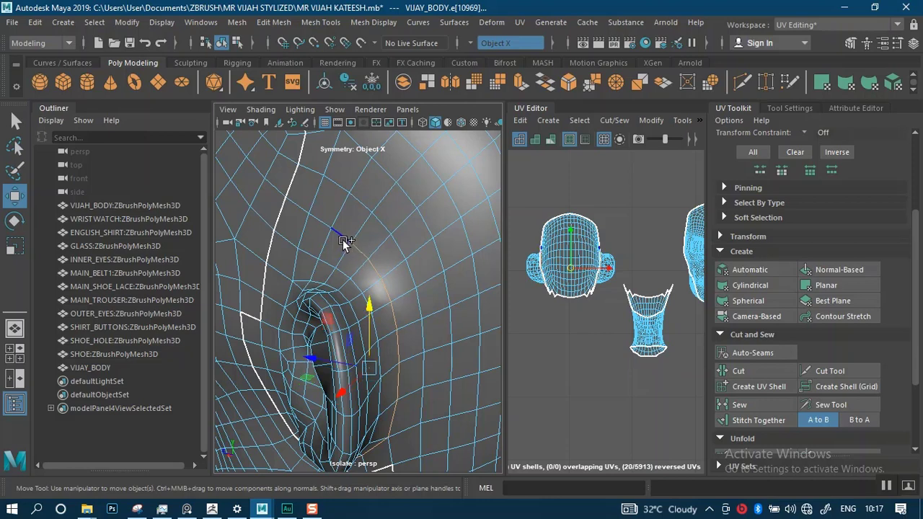
{"action": "left_click_drag", "start_coordinate": [342, 239], "coordinate": [308, 217], "text": "alt"}
{"action": "left_click", "coordinate": [302, 210], "text": "shift"}
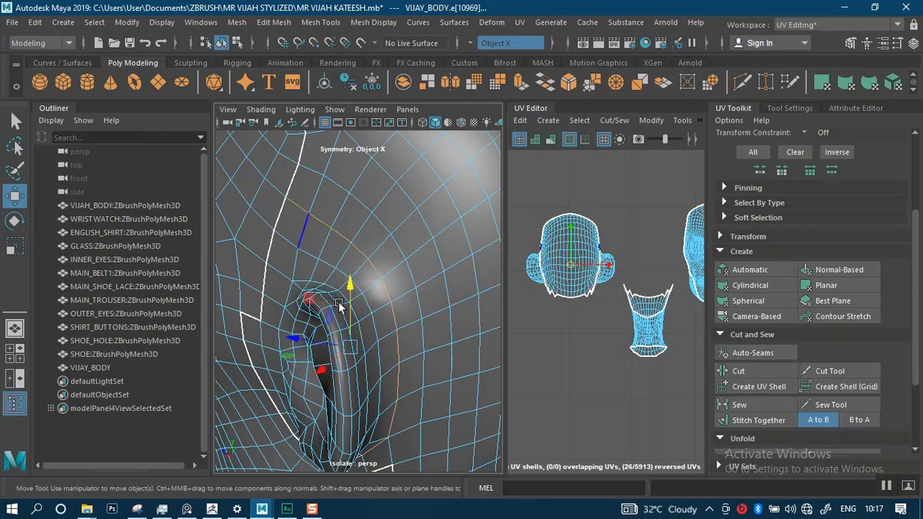
{"action": "left_click_drag", "start_coordinate": [353, 320], "coordinate": [367, 260], "text": "alt"}
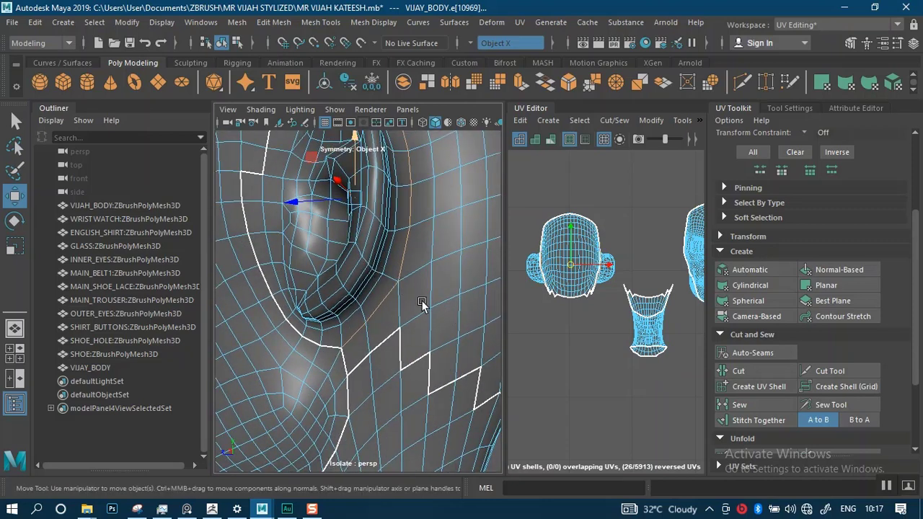
{"action": "middle_click_drag", "start_coordinate": [422, 302], "coordinate": [421, 336], "text": "alt"}
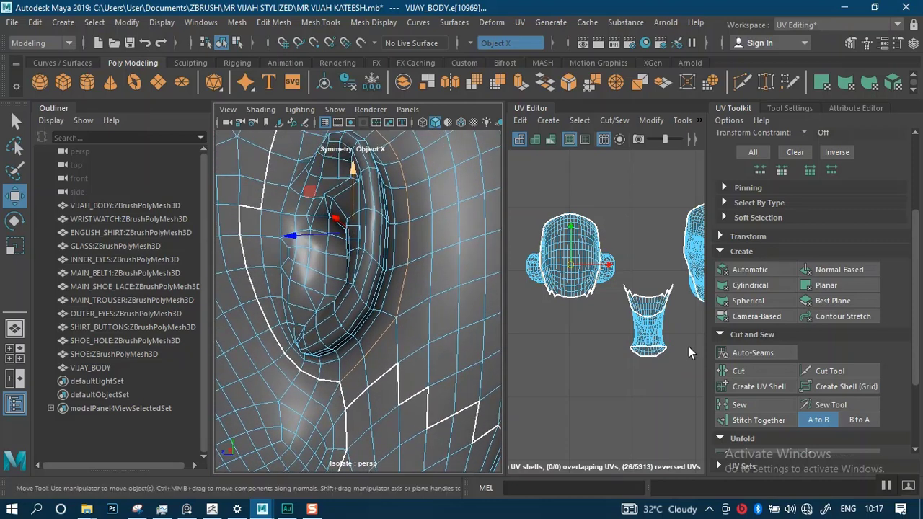
Cut the UVs along the seam behind the ears and move the back-of-head shell up, away from the ear shells
{"action": "left_click", "coordinate": [744, 375]}
{"action": "middle_click_drag", "start_coordinate": [581, 250], "coordinate": [607, 309], "text": "alt"}
{"action": "right_click_drag", "start_coordinate": [607, 309], "coordinate": [564, 284], "text": "alt"}
{"action": "left_click", "coordinate": [596, 320]}
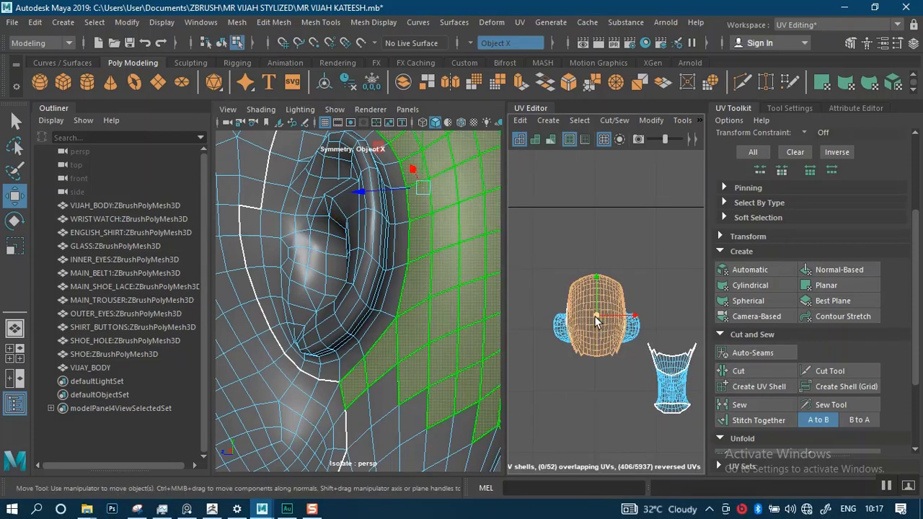
{"action": "left_click_drag", "start_coordinate": [596, 316], "coordinate": [591, 247]}
{"action": "right_click_drag", "start_coordinate": [591, 287], "coordinate": [537, 170], "text": "alt"}
{"action": "right_click_drag", "start_coordinate": [633, 372], "coordinate": [597, 291], "text": "alt"}
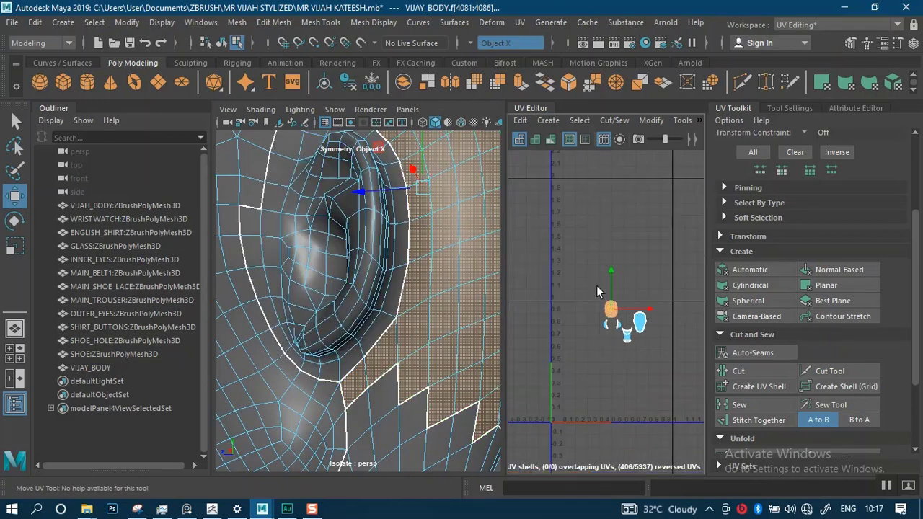
Examine the head from the front and compare it with the layout of the separated UV shells
{"action": "right_click_drag", "start_coordinate": [456, 343], "coordinate": [371, 298], "text": "alt"}
{"action": "left_click_drag", "start_coordinate": [371, 298], "coordinate": [469, 308], "text": "alt"}
{"action": "left_click_drag", "start_coordinate": [415, 317], "coordinate": [393, 343], "text": "alt"}
{"action": "right_click_drag", "start_coordinate": [393, 342], "coordinate": [404, 361], "text": "alt"}
{"action": "mouse_move", "coordinate": [404, 361]}
{"action": "left_mouse_down", "text": "alt"}
{"action": "mouse_move", "coordinate": [408, 296]}
{"action": "mouse_move", "coordinate": [435, 313]}
{"action": "mouse_move", "coordinate": [404, 360]}
{"action": "left_mouse_up", "text": "alt"}
{"action": "right_click_drag", "start_coordinate": [404, 359], "coordinate": [371, 313], "text": "alt"}
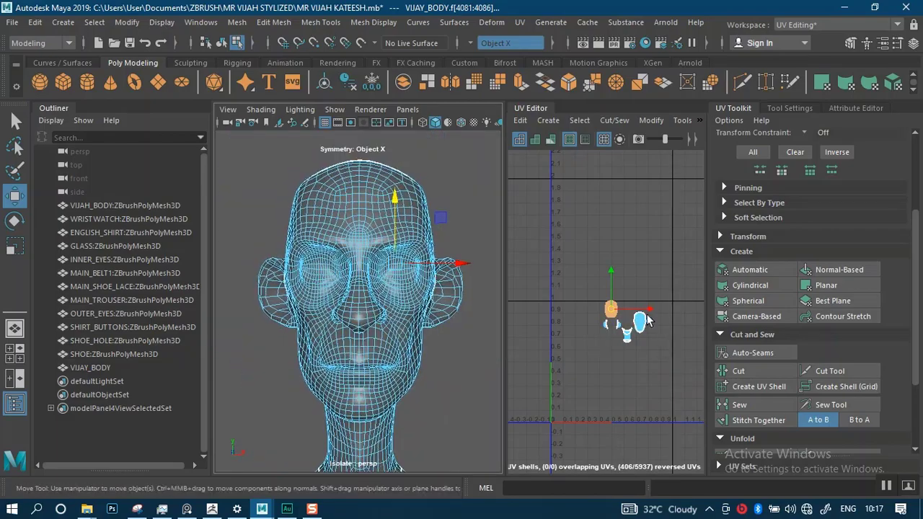
{"action": "right_click_drag", "start_coordinate": [647, 319], "coordinate": [636, 391], "text": "alt"}
{"action": "middle_click_drag", "start_coordinate": [632, 371], "coordinate": [625, 341], "text": "alt"}
{"action": "right_click_drag", "start_coordinate": [625, 341], "coordinate": [601, 329], "text": "alt"}
{"action": "middle_click_drag", "start_coordinate": [601, 329], "coordinate": [609, 345], "text": "alt"}
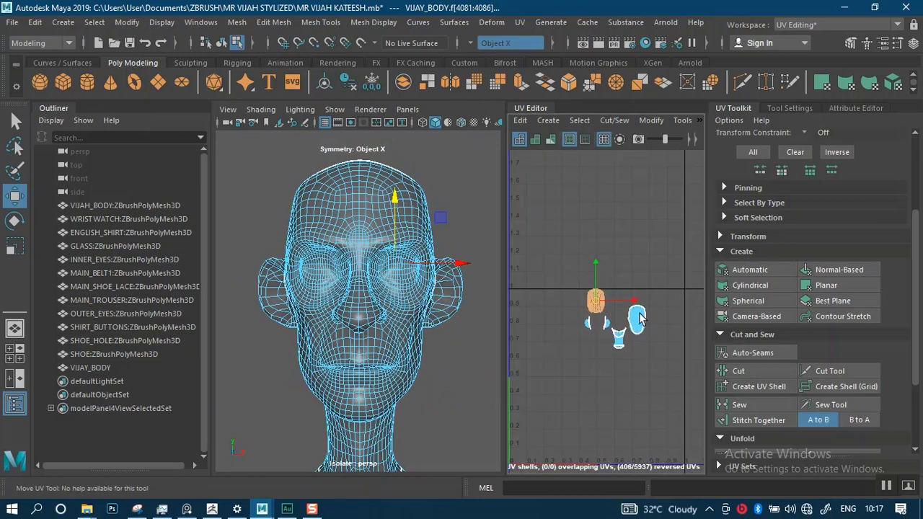
Select the face shell, unfold its UVs and clear the selection
{"action": "right_click_drag", "start_coordinate": [651, 300], "coordinate": [592, 276]}
{"action": "left_click_drag", "start_coordinate": [575, 264], "coordinate": [603, 310]}
{"action": "right_click_drag", "start_coordinate": [627, 271], "coordinate": [654, 372], "text": "alt"}
{"action": "left_click", "coordinate": [654, 372]}
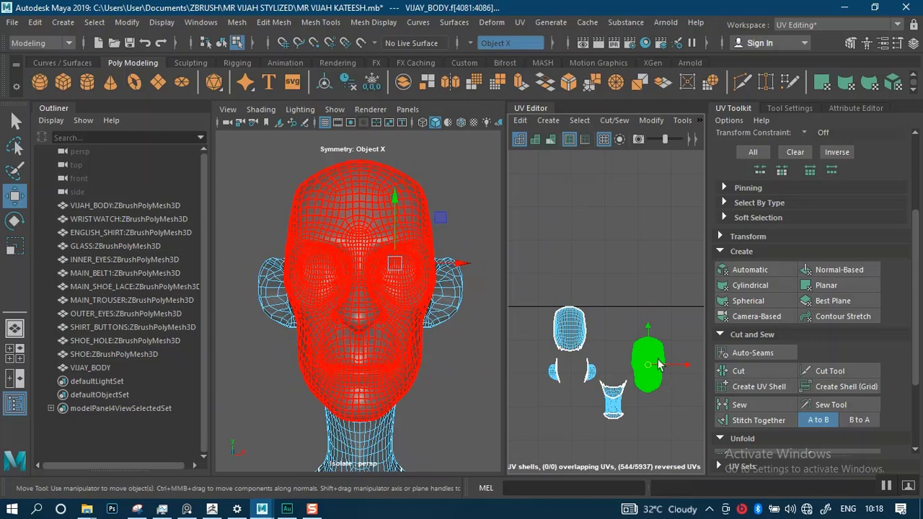
{"action": "scroll", "coordinate": [668, 370], "scroll_direction": "down", "scroll_amount": 2}
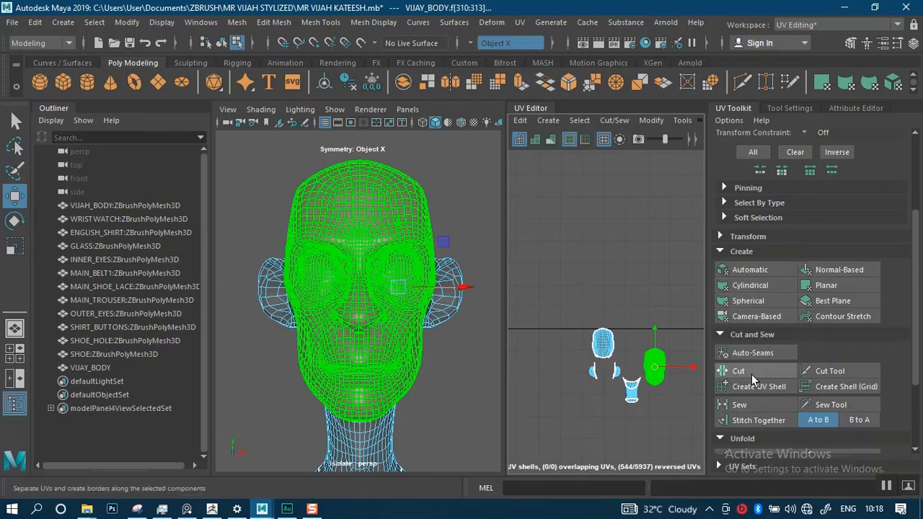
{"action": "scroll", "coordinate": [752, 374], "scroll_direction": "down", "scroll_amount": 3}
{"action": "left_click", "coordinate": [743, 363]}
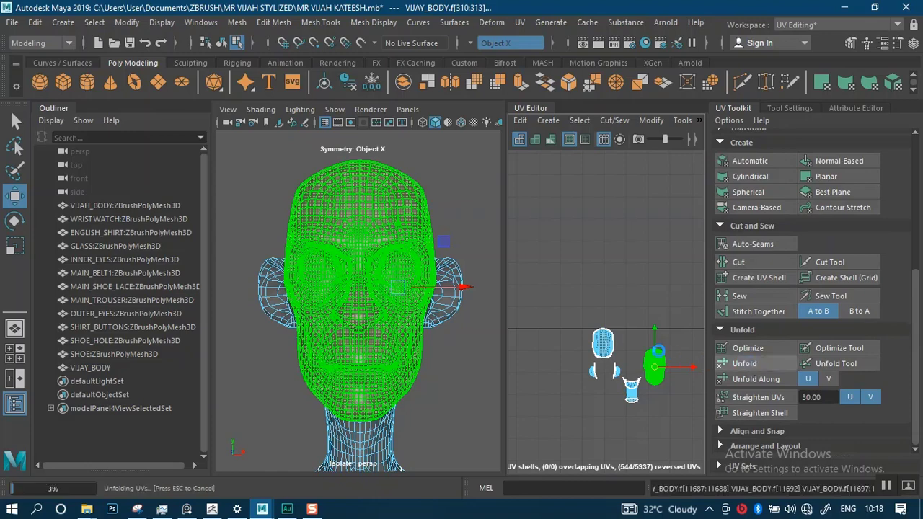
{"action": "middle_click_drag", "start_coordinate": [663, 375], "coordinate": [628, 318], "text": "alt"}
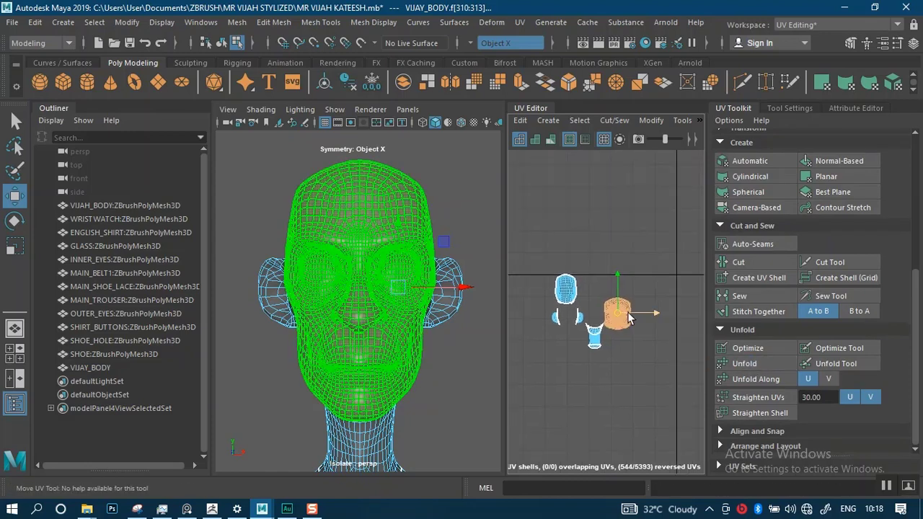
{"action": "right_click_drag", "start_coordinate": [628, 318], "coordinate": [636, 418], "text": "alt"}
{"action": "left_click", "coordinate": [636, 417]}
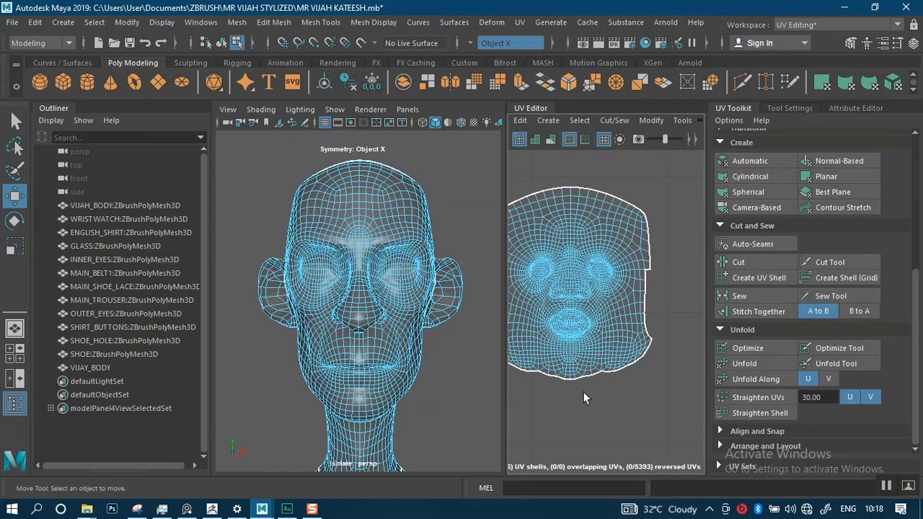
{"action": "middle_click_drag", "start_coordinate": [582, 391], "coordinate": [630, 377], "text": "alt"}
{"action": "right_click_drag", "start_coordinate": [629, 367], "coordinate": [589, 359], "text": "alt"}
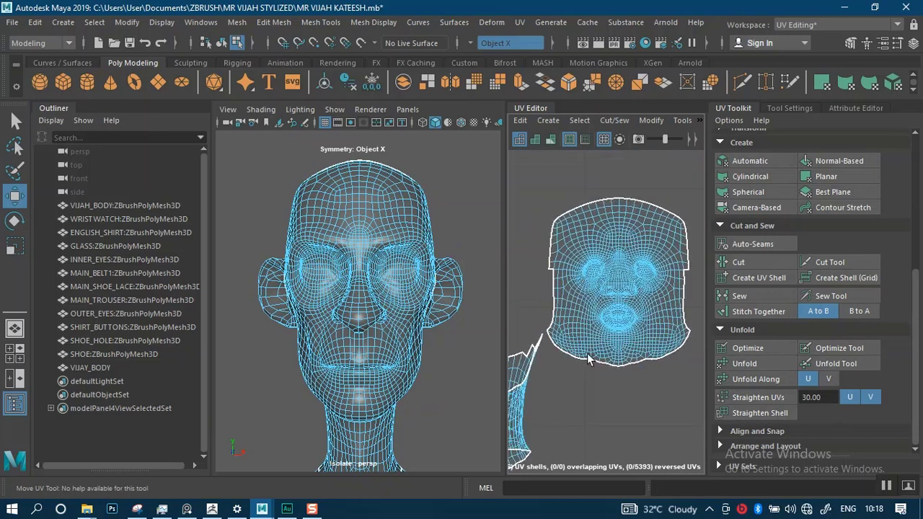
Turn on the UV distortion display and examine the chin and lips in the face shell
{"action": "left_click", "coordinate": [546, 141]}
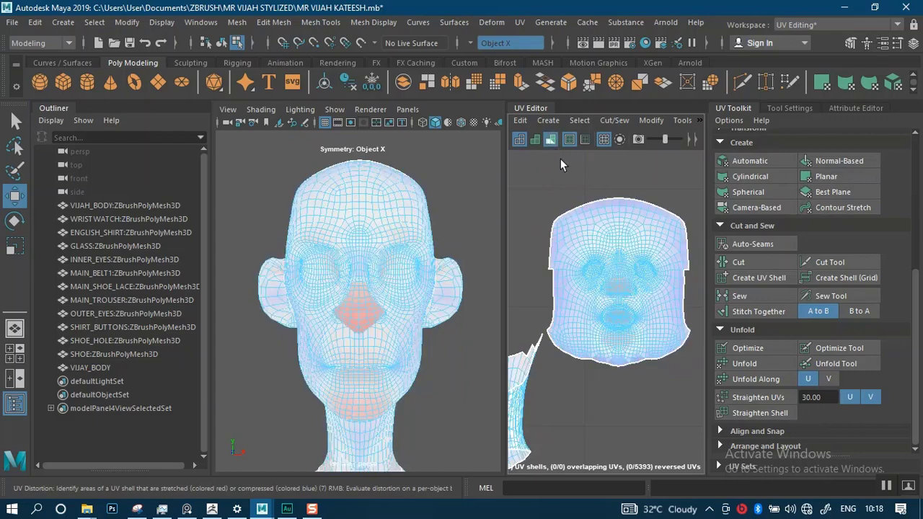
{"action": "scroll", "coordinate": [638, 415], "scroll_direction": "up", "scroll_amount": 4}
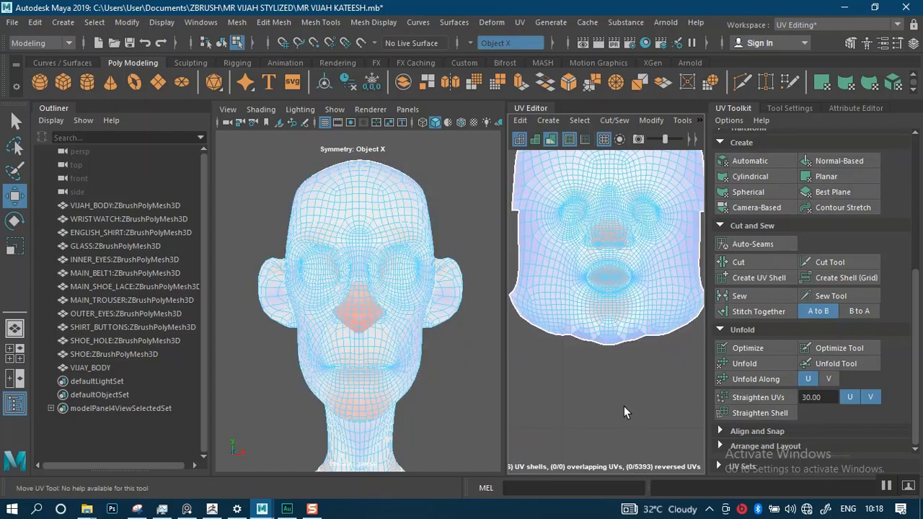
{"action": "scroll", "coordinate": [613, 353], "scroll_direction": "up", "scroll_amount": 5}
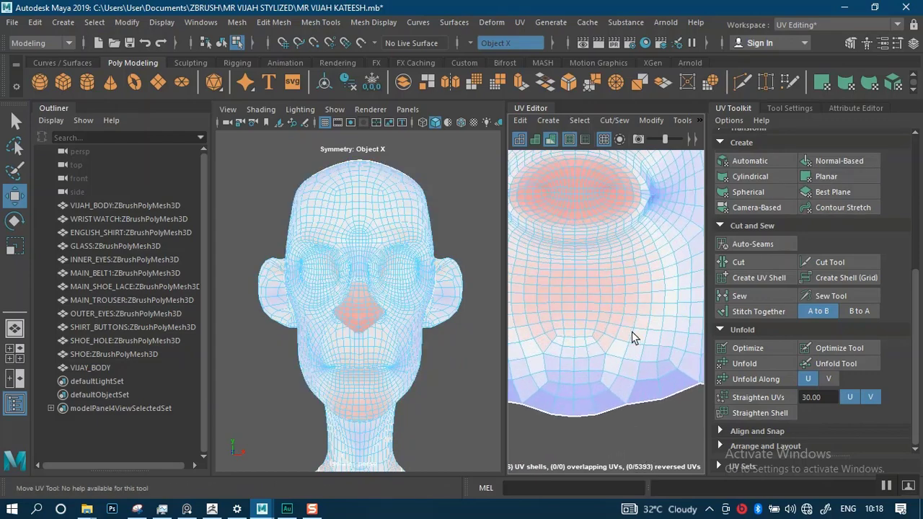
{"action": "right_click_drag", "start_coordinate": [633, 345], "coordinate": [644, 410], "text": "alt"}
{"action": "middle_click_drag", "start_coordinate": [608, 288], "coordinate": [645, 440], "text": "alt"}
{"action": "right_click_drag", "start_coordinate": [634, 411], "coordinate": [628, 393], "text": "alt"}
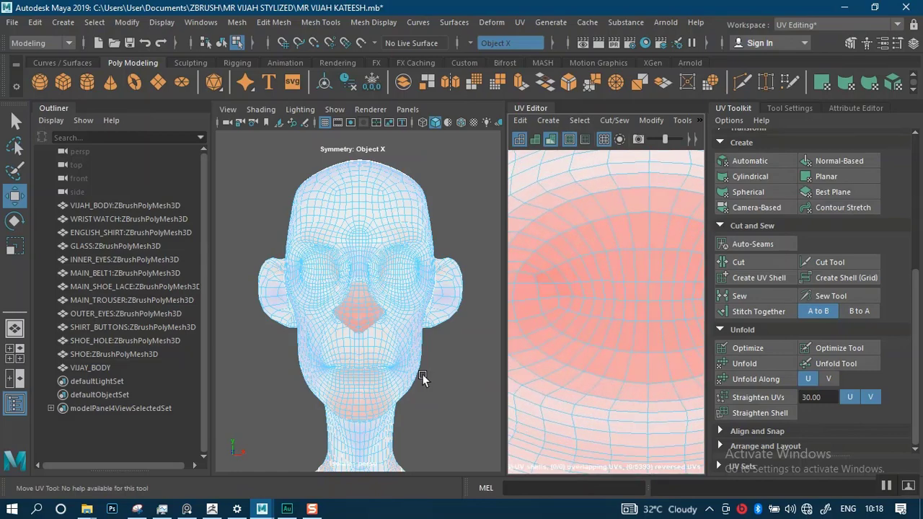
Compare the distortion colouring around the mouth and nose on the model with the mouth area in the UV layout
{"action": "left_click_drag", "start_coordinate": [346, 346], "coordinate": [360, 295], "text": "alt"}
{"action": "right_click_drag", "start_coordinate": [361, 295], "coordinate": [389, 353], "text": "alt"}
{"action": "mouse_move", "coordinate": [375, 313]}
{"action": "left_mouse_down", "text": "alt"}
{"action": "mouse_move", "coordinate": [392, 326]}
{"action": "mouse_move", "coordinate": [376, 329]}
{"action": "left_mouse_up", "text": "alt"}
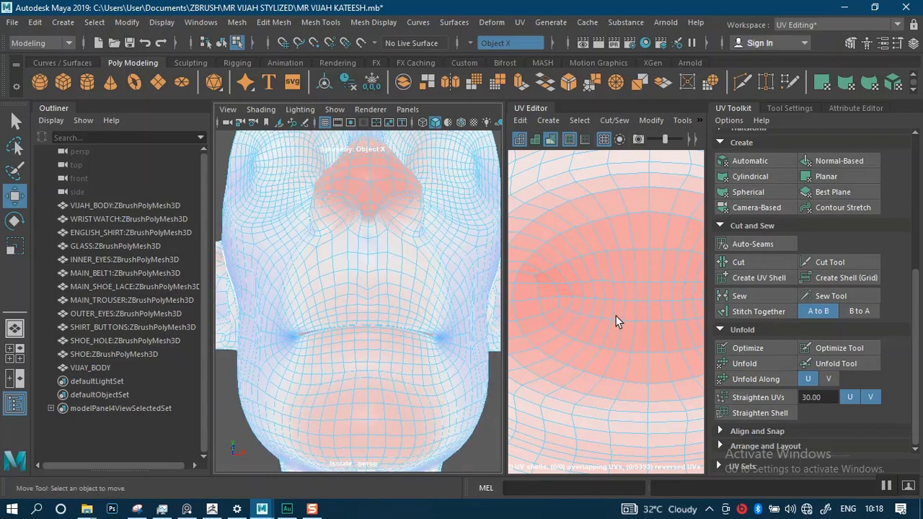
{"action": "right_click_drag", "start_coordinate": [616, 321], "coordinate": [568, 193], "text": "alt"}
{"action": "middle_click_drag", "start_coordinate": [588, 251], "coordinate": [597, 232], "text": "alt"}
{"action": "right_click_drag", "start_coordinate": [595, 228], "coordinate": [615, 368], "text": "alt"}
{"action": "middle_click_drag", "start_coordinate": [615, 357], "coordinate": [603, 271], "text": "alt"}
{"action": "right_click_drag", "start_coordinate": [603, 271], "coordinate": [606, 349], "text": "alt"}
{"action": "right_click_drag", "start_coordinate": [602, 253], "coordinate": [598, 296], "text": "alt"}
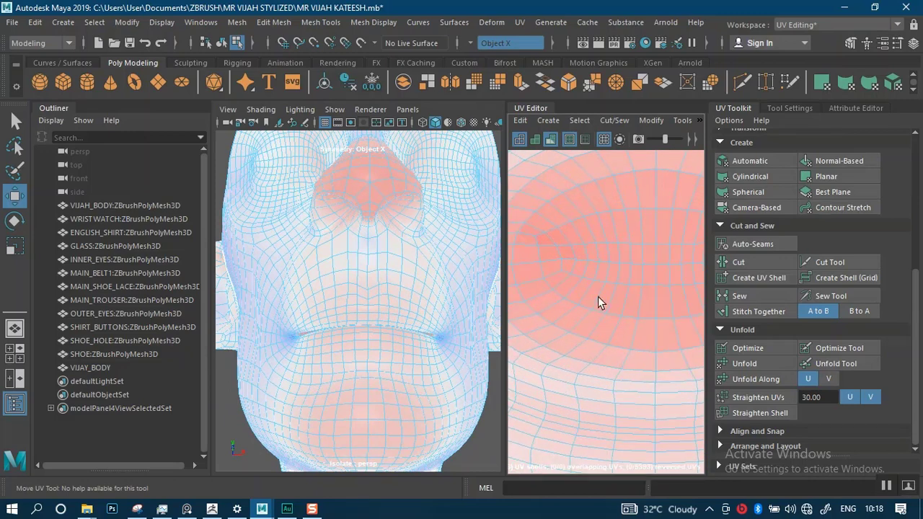
{"action": "middle_click_drag", "start_coordinate": [597, 296], "coordinate": [611, 299], "text": "alt"}
Switch to edge selection, select the inner mouth edge at the corner of the lips and turn off the UV distortion display
{"action": "right_click_drag", "start_coordinate": [611, 249], "coordinate": [593, 321]}
{"action": "left_click", "coordinate": [594, 248]}
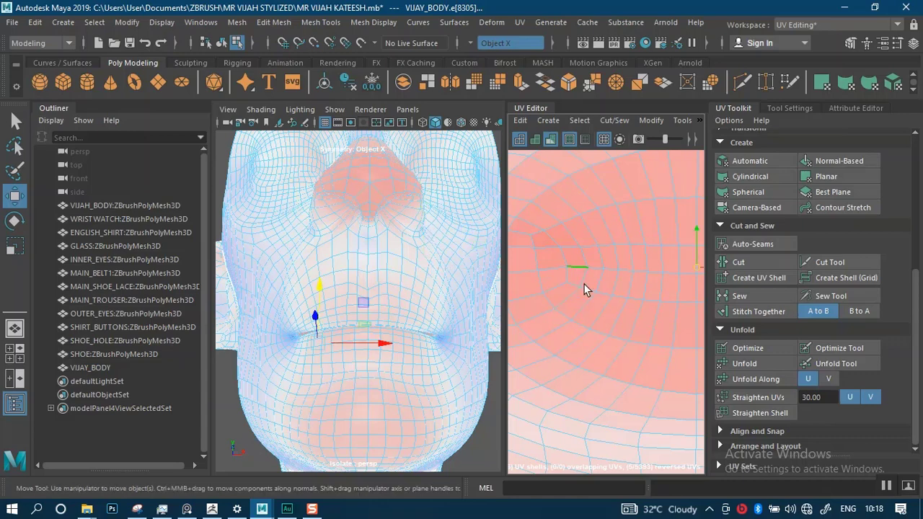
{"action": "left_click", "coordinate": [596, 307]}
{"action": "middle_click_drag", "start_coordinate": [591, 292], "coordinate": [570, 287], "text": "alt"}
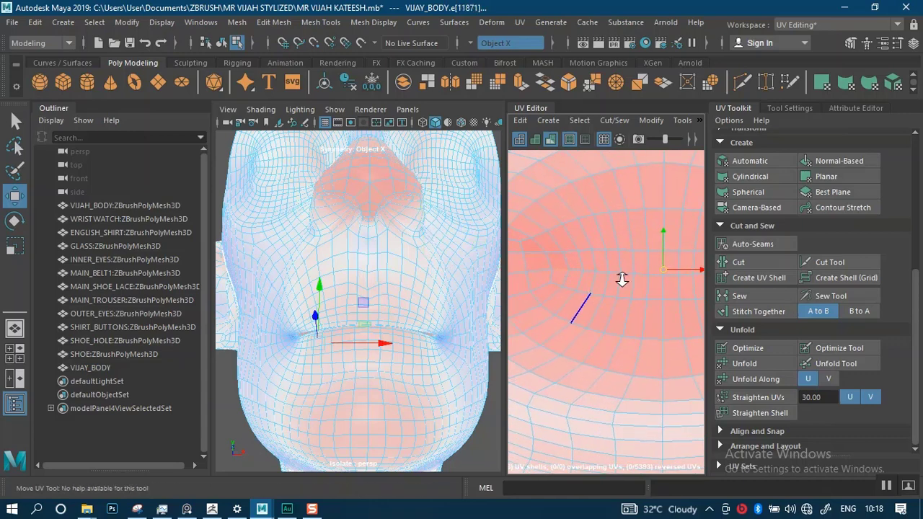
{"action": "right_click_drag", "start_coordinate": [620, 276], "coordinate": [636, 321], "text": "alt"}
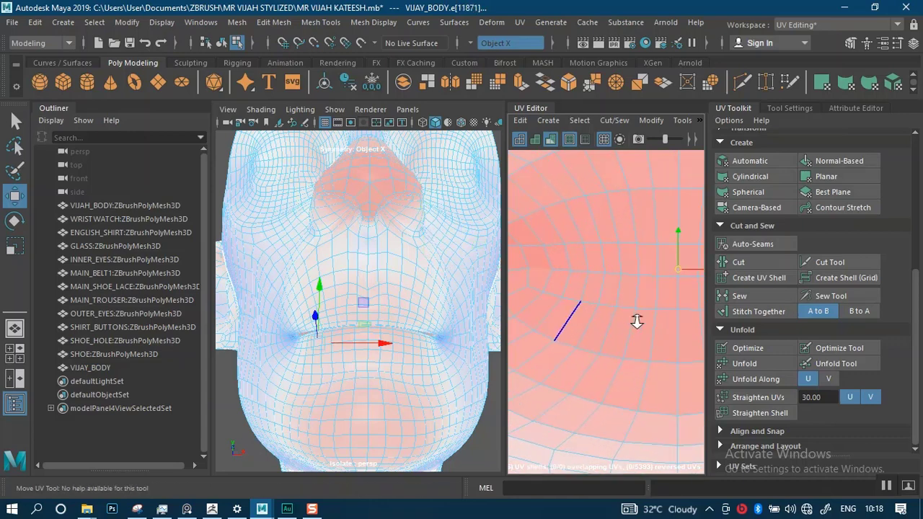
{"action": "left_click", "coordinate": [551, 141]}
{"action": "right_click_drag", "start_coordinate": [575, 332], "coordinate": [545, 271], "text": "alt"}
{"action": "mouse_move", "coordinate": [581, 311]}
{"action": "middle_mouse_down", "text": "alt"}
{"action": "mouse_move", "coordinate": [580, 262]}
{"action": "mouse_move", "coordinate": [604, 268]}
{"action": "middle_mouse_up", "text": "alt"}
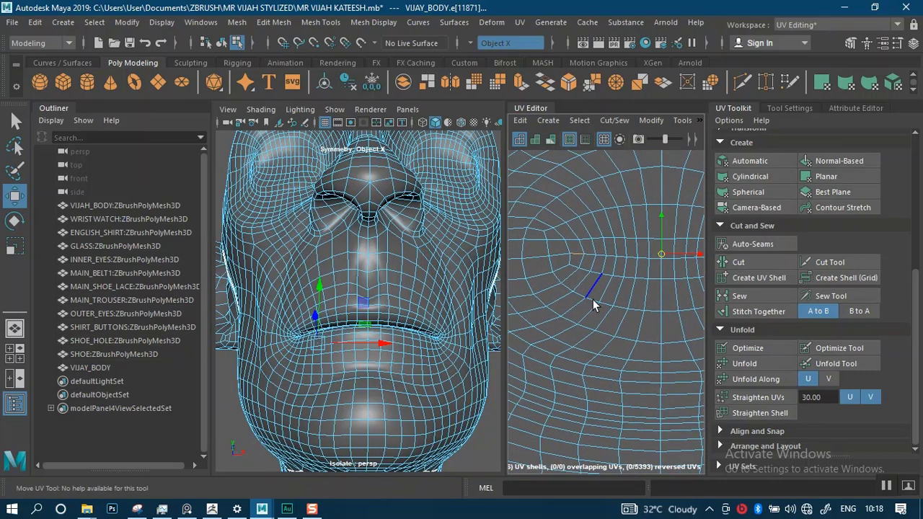
{"action": "right_click_drag", "start_coordinate": [593, 301], "coordinate": [599, 279], "text": "alt"}
Collapse the Outliner and widen the UV Editor for a closer view of the mouth edges
{"action": "left_click", "coordinate": [54, 109]}
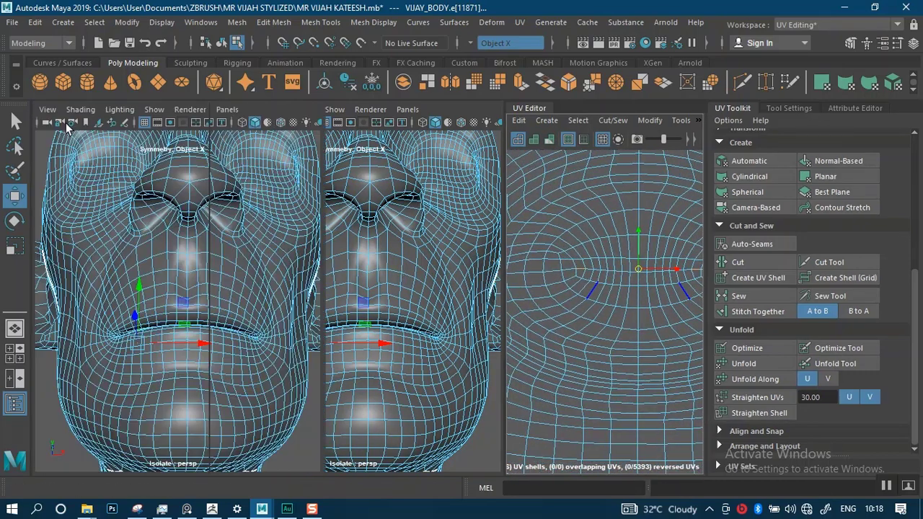
{"action": "left_click_drag", "start_coordinate": [510, 314], "coordinate": [457, 312]}
{"action": "right_click_drag", "start_coordinate": [594, 358], "coordinate": [560, 328], "text": "alt"}
{"action": "middle_click_drag", "start_coordinate": [605, 363], "coordinate": [586, 344], "text": "alt"}
{"action": "right_click_drag", "start_coordinate": [585, 344], "coordinate": [593, 322], "text": "alt"}
{"action": "middle_click_drag", "start_coordinate": [592, 321], "coordinate": [626, 350], "text": "alt"}
{"action": "scroll", "coordinate": [575, 339], "scroll_direction": "up", "scroll_amount": 5}
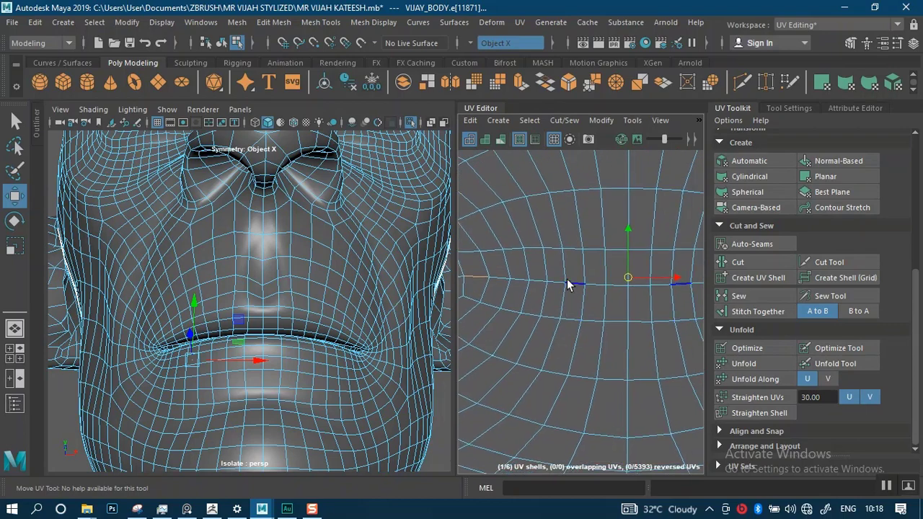
Try to select the whole edge loop through the mouth, check its course under the chin and undo the selection
{"action": "double_click", "coordinate": [501, 275]}
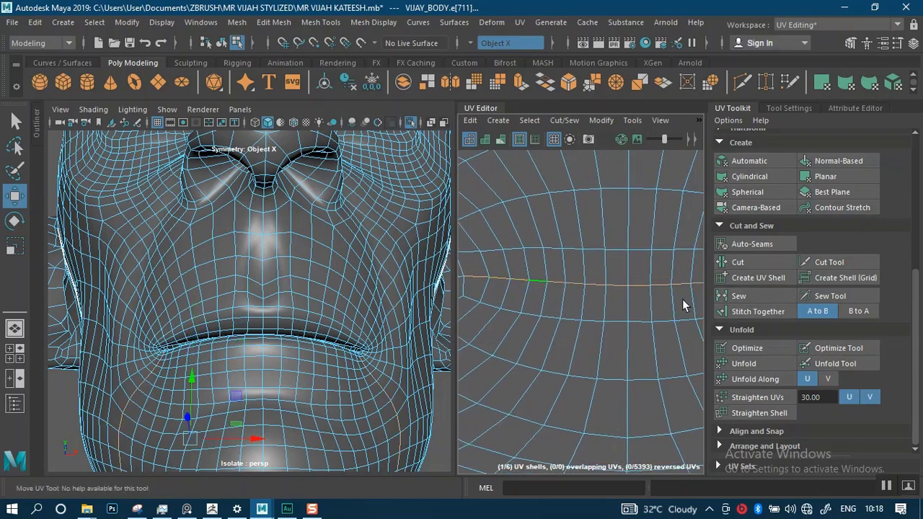
{"action": "scroll", "coordinate": [683, 304], "scroll_direction": "down", "scroll_amount": 1}
{"action": "scroll", "coordinate": [349, 278], "scroll_direction": "down", "scroll_amount": 4}
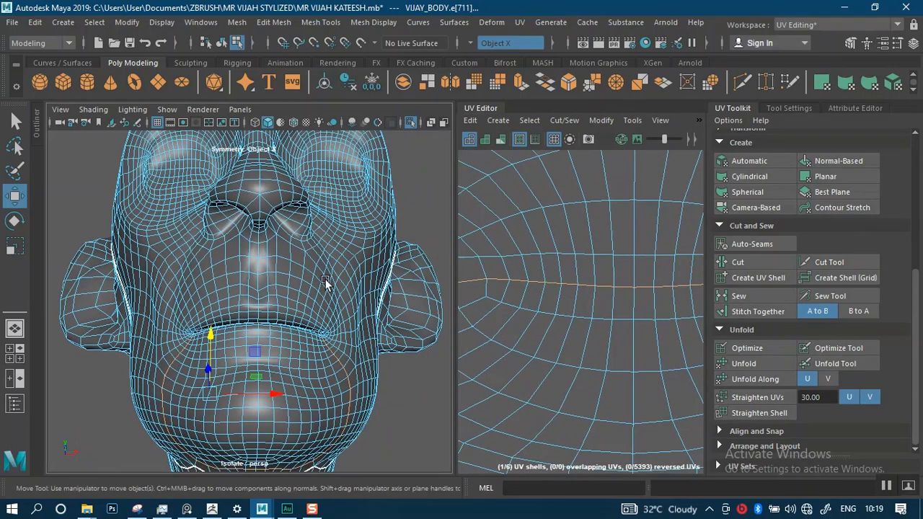
{"action": "left_click_drag", "start_coordinate": [325, 284], "coordinate": [352, 232], "text": "alt"}
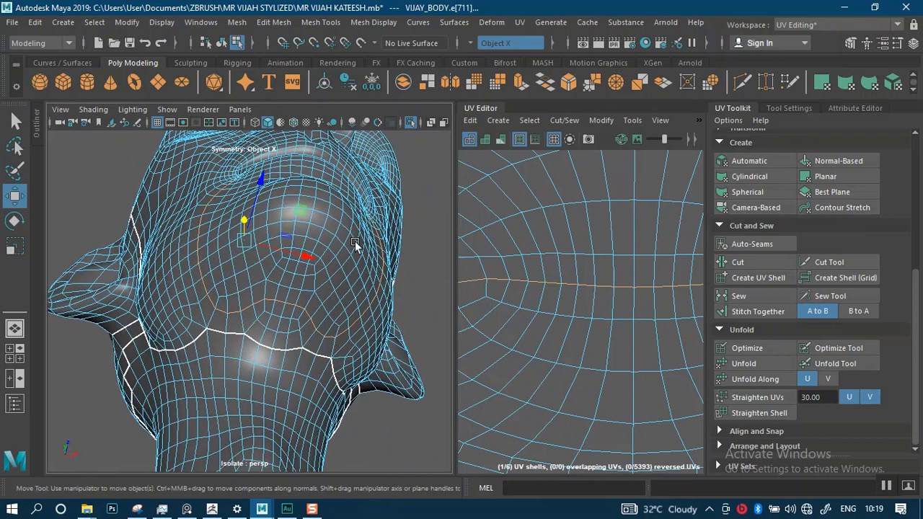
{"action": "left_click", "coordinate": [663, 329]}
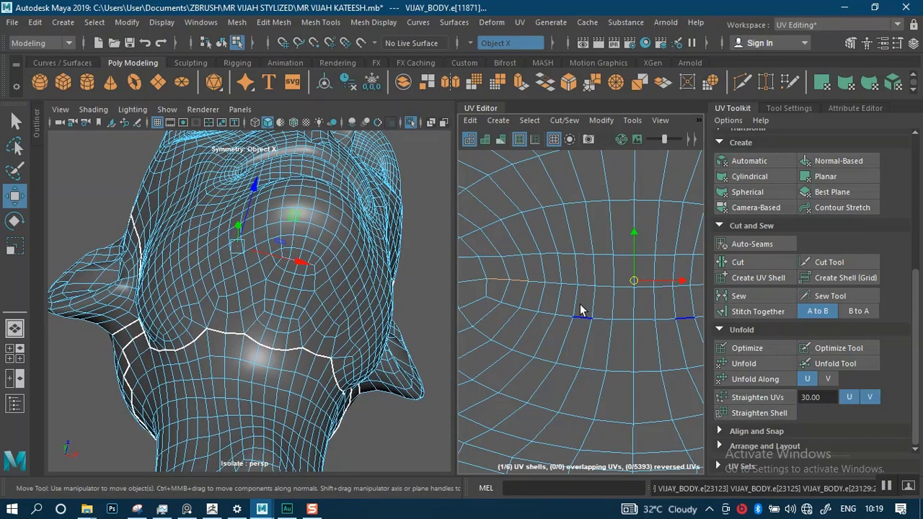
Extend the edge selection along the middle of the mouth in the UV layout and check its course inside the lips on the model
{"action": "scroll", "coordinate": [569, 301], "scroll_direction": "up", "scroll_amount": 2}
{"action": "left_click", "coordinate": [526, 281], "text": "shift"}
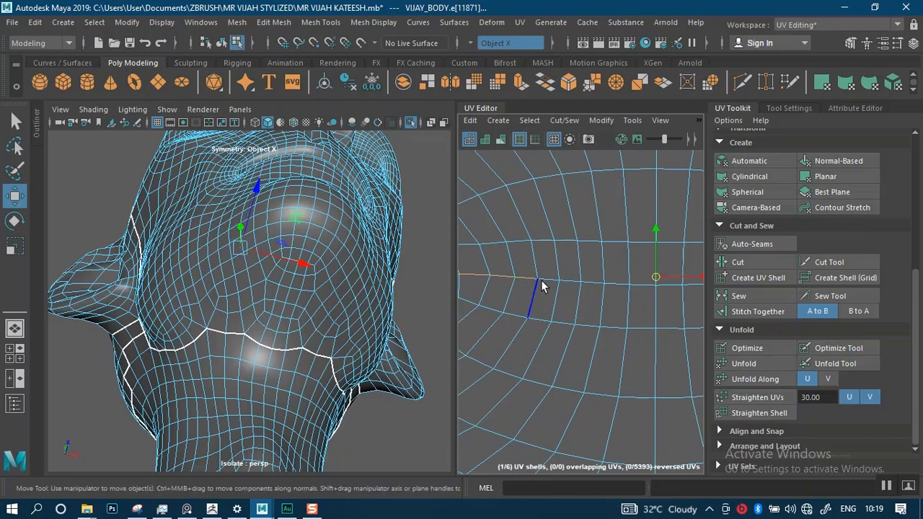
{"action": "left_click", "coordinate": [544, 282], "text": "shift"}
{"action": "left_click", "coordinate": [575, 281], "text": "shift"}
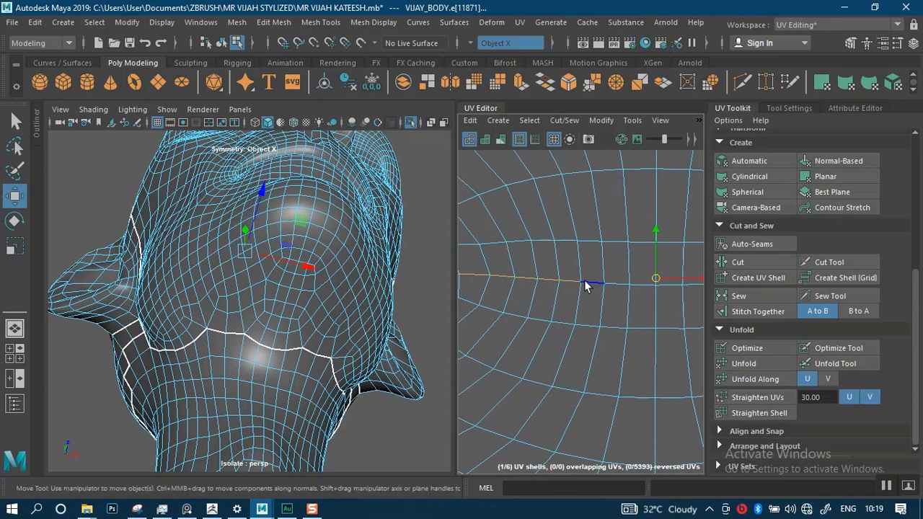
{"action": "left_click", "coordinate": [590, 284], "text": "shift"}
{"action": "left_click", "coordinate": [612, 284], "text": "shift"}
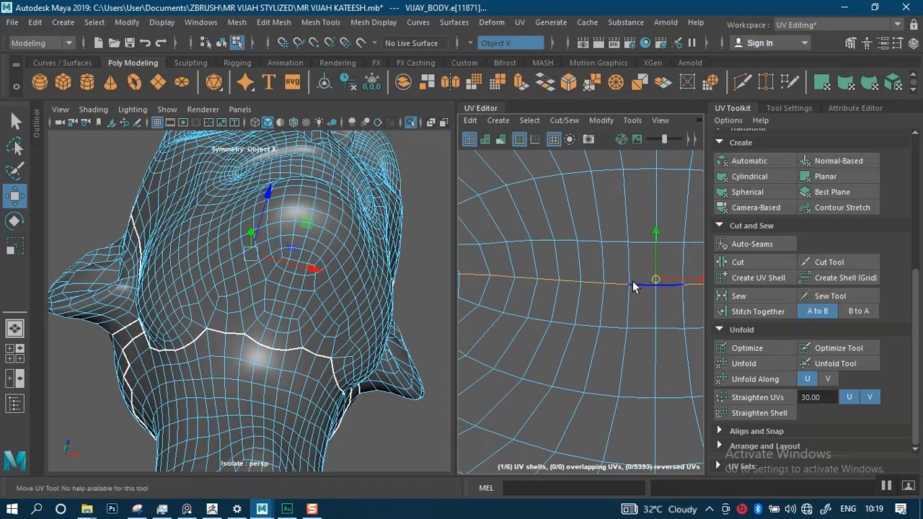
{"action": "mouse_move", "coordinate": [348, 287]}
{"action": "left_mouse_down", "text": "alt"}
{"action": "mouse_move", "coordinate": [332, 280]}
{"action": "mouse_move", "coordinate": [350, 288]}
{"action": "left_mouse_up", "text": "alt"}
{"action": "right_click_drag", "start_coordinate": [317, 325], "coordinate": [358, 385], "text": "alt"}
{"action": "middle_click_drag", "start_coordinate": [359, 385], "coordinate": [298, 339], "text": "alt"}
{"action": "left_click_drag", "start_coordinate": [299, 339], "coordinate": [309, 358], "text": "alt"}
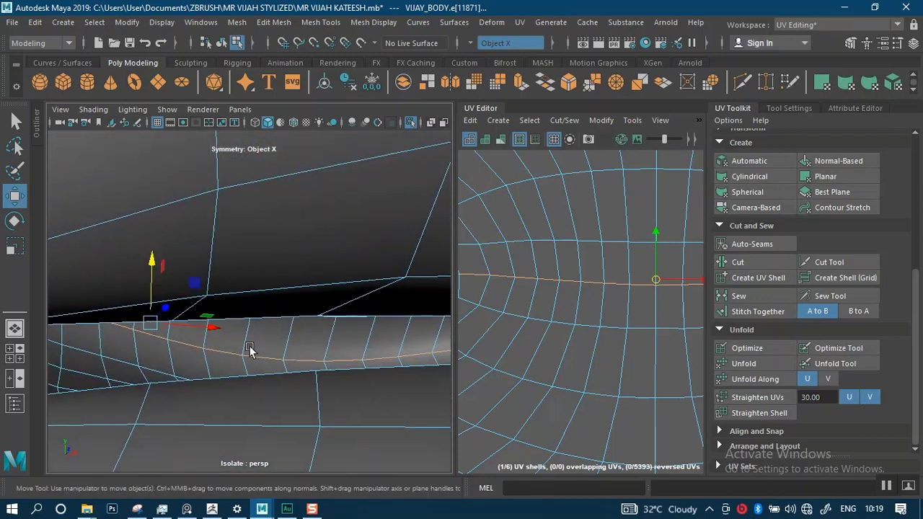
{"action": "right_click_drag", "start_coordinate": [261, 351], "coordinate": [268, 292], "text": "alt"}
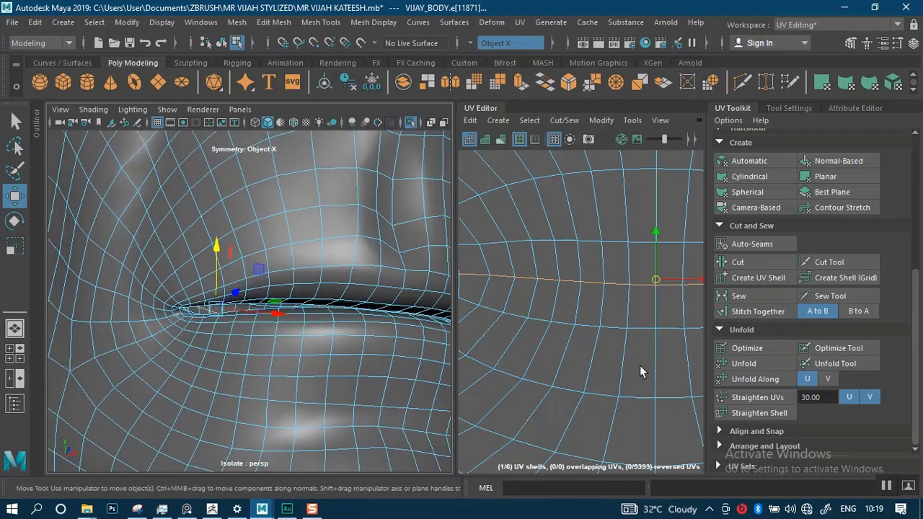
Cut the UVs along the selected inner mouth edges and unfold the whole face shell
{"action": "right_click_drag", "start_coordinate": [639, 360], "coordinate": [613, 285], "text": "alt"}
{"action": "right_click", "coordinate": [607, 276]}
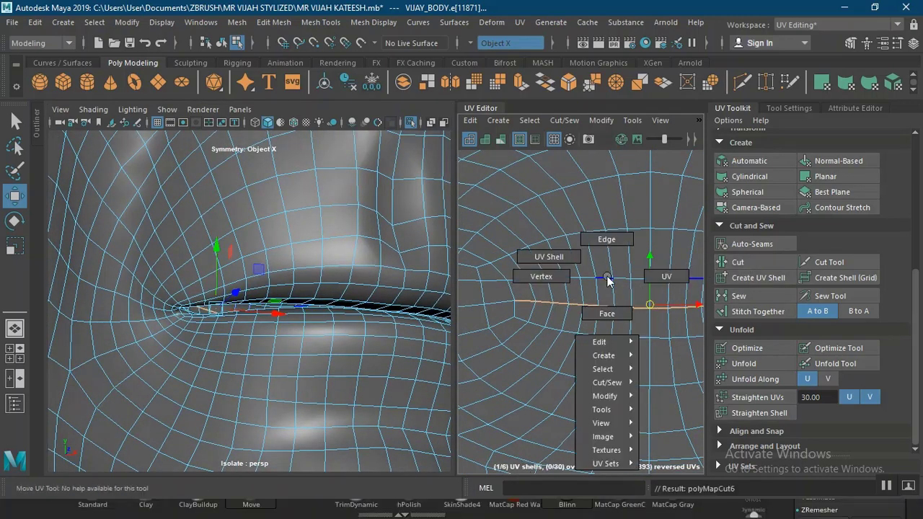
{"action": "right_click_drag", "start_coordinate": [561, 258], "coordinate": [560, 248]}
{"action": "left_click", "coordinate": [561, 248]}
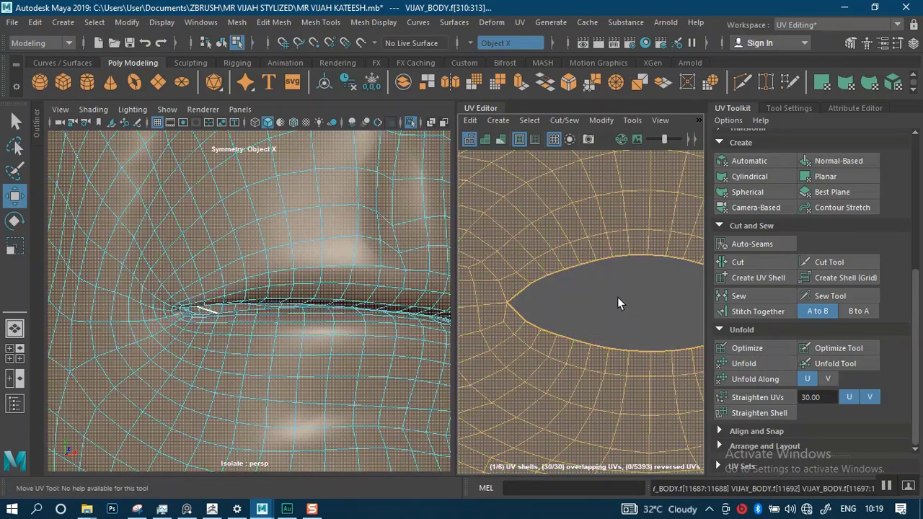
{"action": "scroll", "coordinate": [577, 324], "scroll_direction": "down", "scroll_amount": 3}
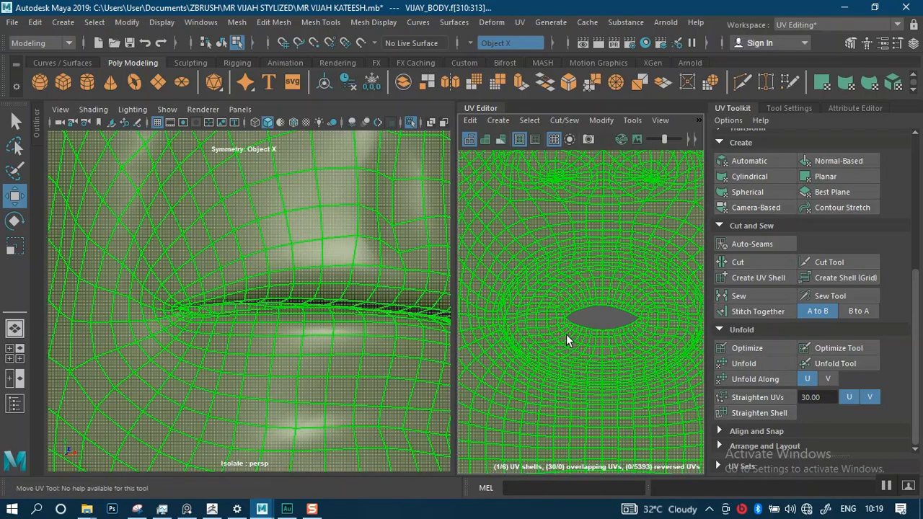
Turn on the UV distortion display and switch to UV selection with the face shell deselected
{"action": "left_click", "coordinate": [501, 138]}
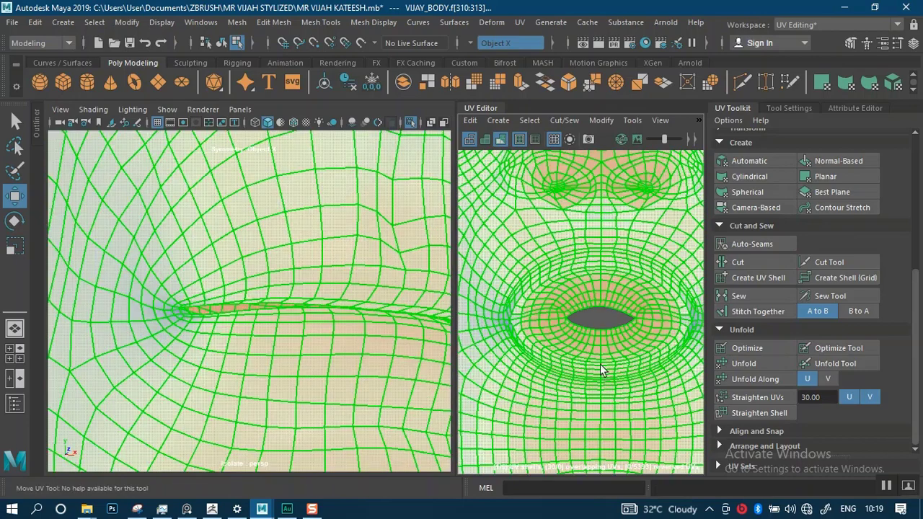
{"action": "scroll", "coordinate": [602, 361], "scroll_direction": "down", "scroll_amount": 4}
{"action": "scroll", "coordinate": [586, 303], "scroll_direction": "down", "scroll_amount": 2}
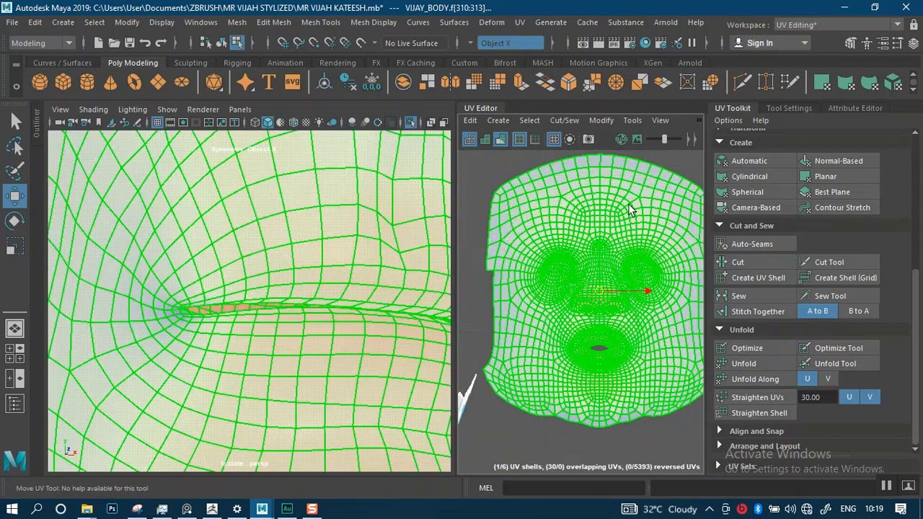
{"action": "right_click", "coordinate": [686, 163]}
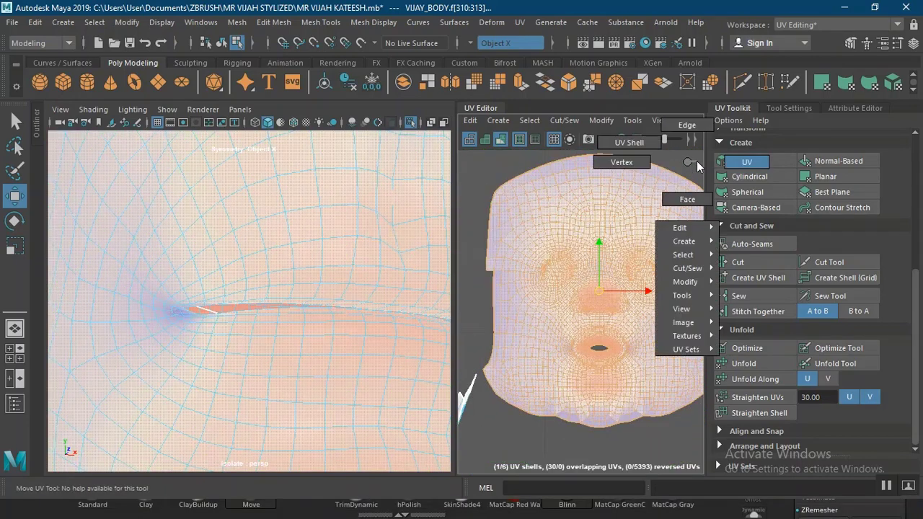
{"action": "left_click", "coordinate": [696, 161]}
{"action": "middle_click_drag", "start_coordinate": [617, 305], "coordinate": [597, 256], "text": "alt"}
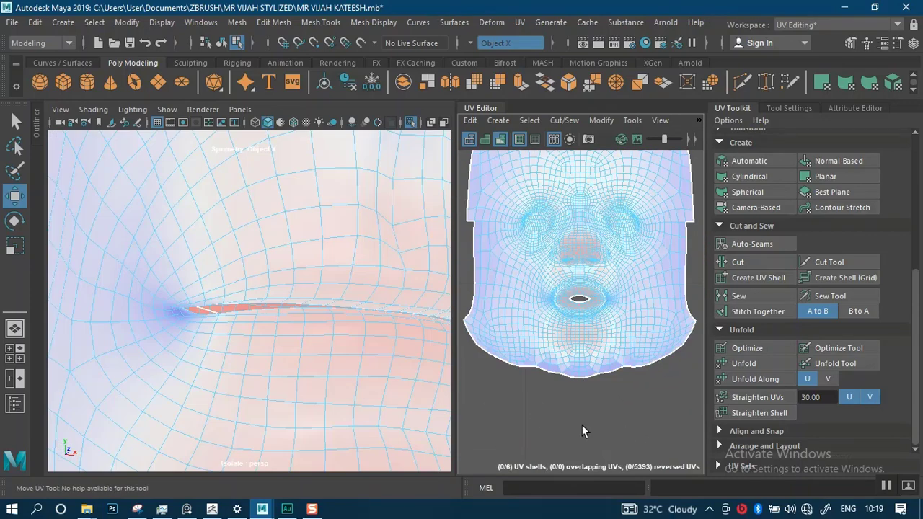
Examine the distortion colouring around the mouth opening and nostrils in the UV layout and on the model
{"action": "scroll", "coordinate": [613, 417], "scroll_direction": "up", "scroll_amount": 5}
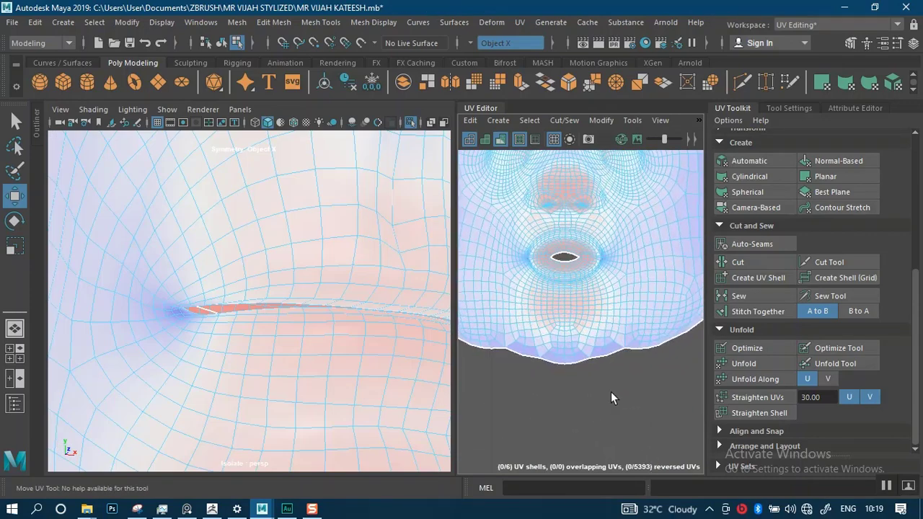
{"action": "scroll", "coordinate": [624, 414], "scroll_direction": "down", "scroll_amount": 4}
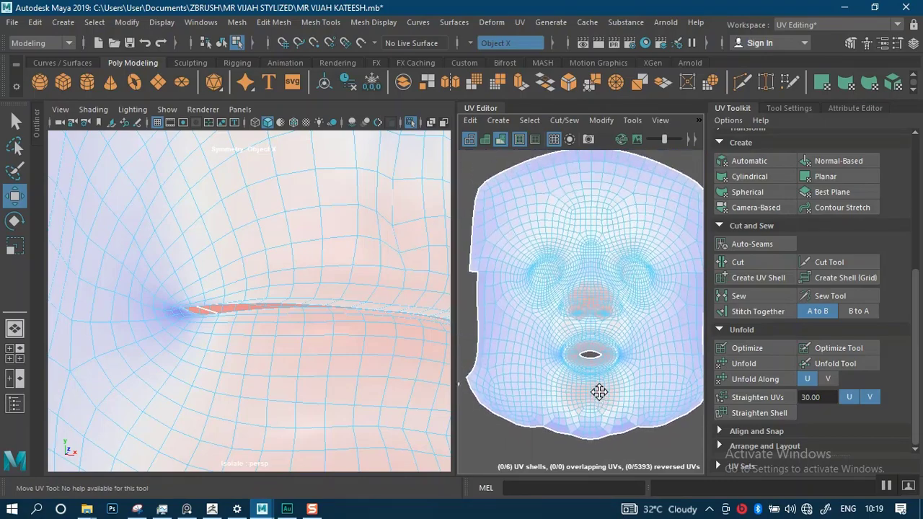
{"action": "scroll", "coordinate": [611, 335], "scroll_direction": "up", "scroll_amount": 5}
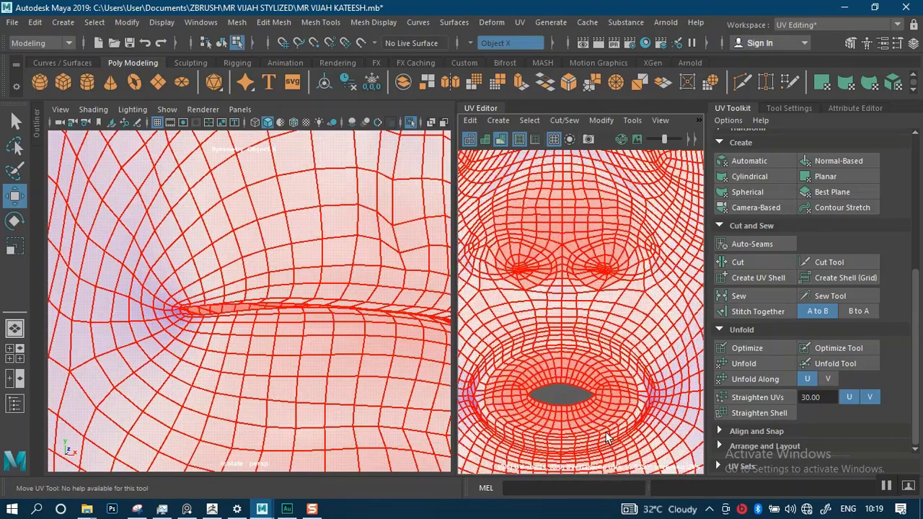
{"action": "scroll", "coordinate": [597, 401], "scroll_direction": "up", "scroll_amount": 4}
{"action": "middle_click_drag", "start_coordinate": [566, 330], "coordinate": [587, 366], "text": "alt"}
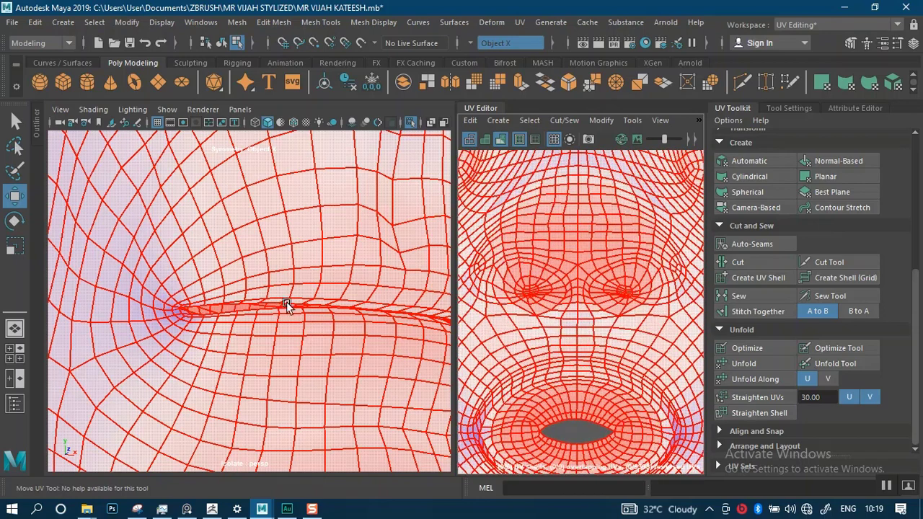
{"action": "scroll", "coordinate": [287, 301], "scroll_direction": "down", "scroll_amount": 2}
{"action": "left_click_drag", "start_coordinate": [273, 255], "coordinate": [313, 271], "text": "alt"}
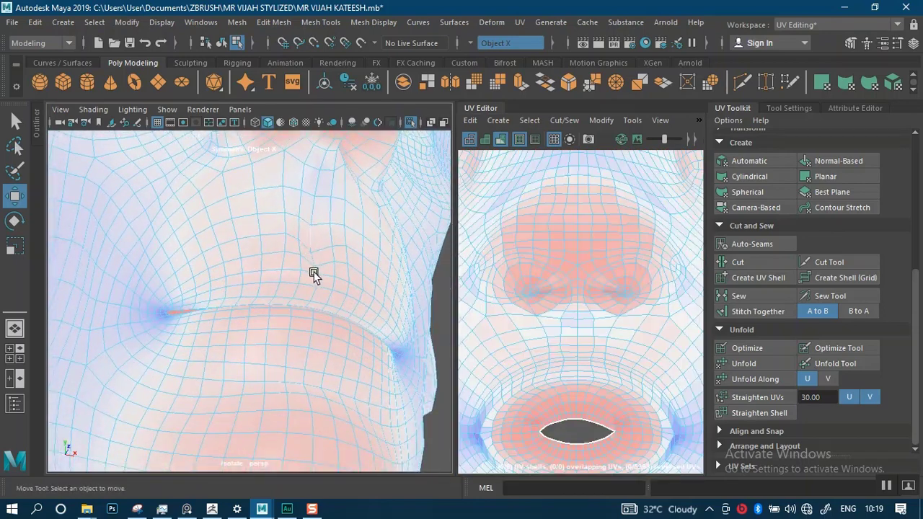
{"action": "scroll", "coordinate": [542, 322], "scroll_direction": "up", "scroll_amount": 8}
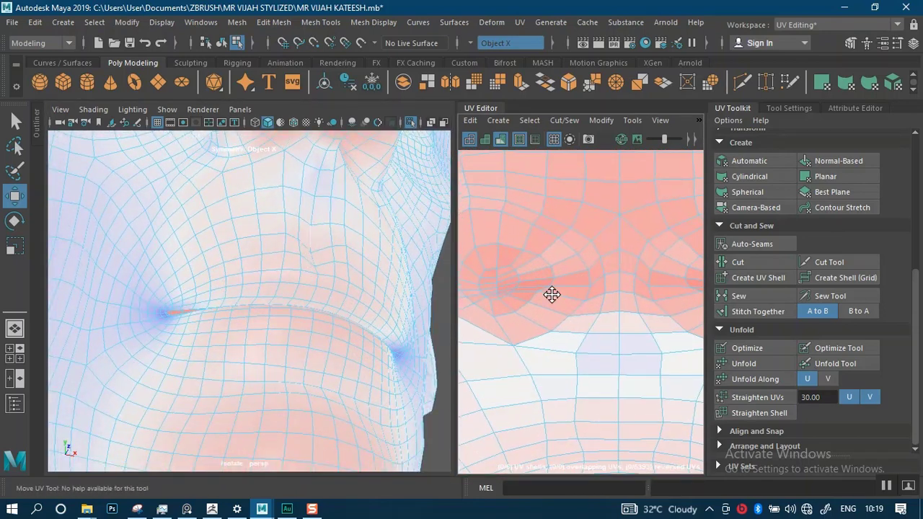
{"action": "left_click_drag", "start_coordinate": [262, 207], "coordinate": [270, 304], "text": "alt"}
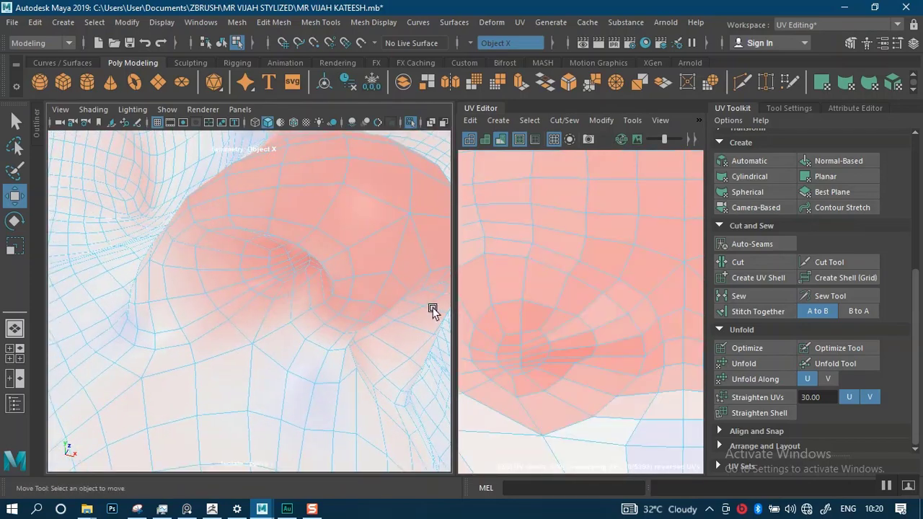
Turn off the distortion display, switch to edge selection and select the edge loop around the inside of the nostrils
{"action": "left_click", "coordinate": [501, 140]}
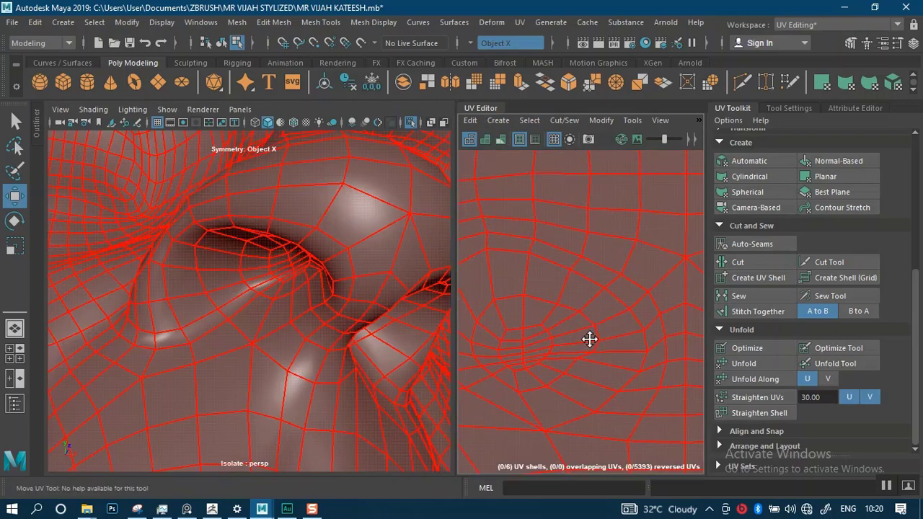
{"action": "right_click_drag", "start_coordinate": [598, 319], "coordinate": [598, 292]}
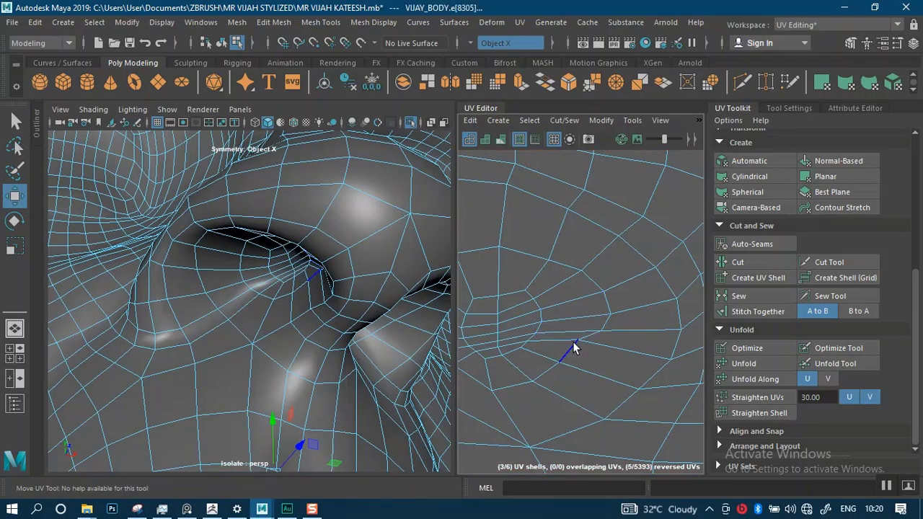
{"action": "double_click", "coordinate": [573, 342]}
{"action": "right_click_drag", "start_coordinate": [573, 345], "coordinate": [561, 292], "text": "alt"}
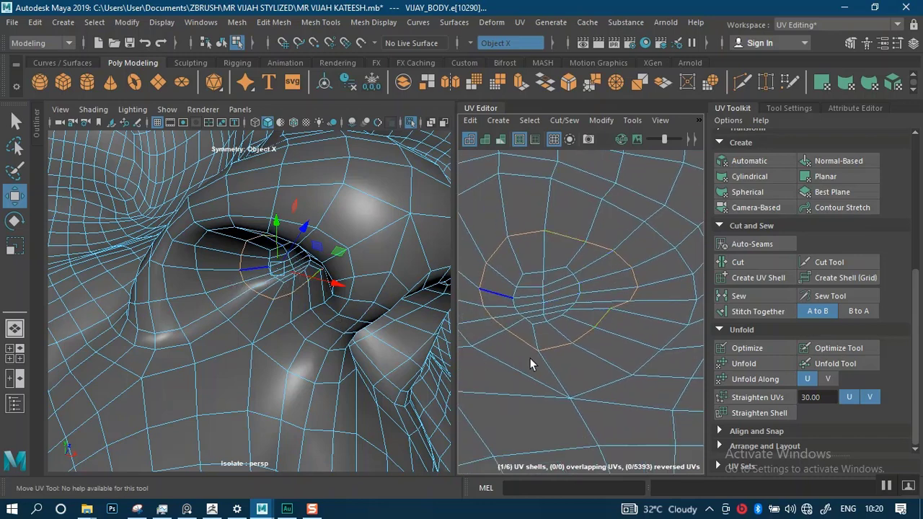
Inspect the selected nostril edge loops in the UV layout and the edges surrounding them
{"action": "right_click_drag", "start_coordinate": [530, 358], "coordinate": [531, 262], "text": "alt"}
{"action": "middle_click_drag", "start_coordinate": [560, 350], "coordinate": [484, 308], "text": "alt"}
{"action": "right_click_drag", "start_coordinate": [561, 337], "coordinate": [571, 245], "text": "alt"}
{"action": "right_click_drag", "start_coordinate": [603, 346], "coordinate": [549, 328], "text": "alt"}
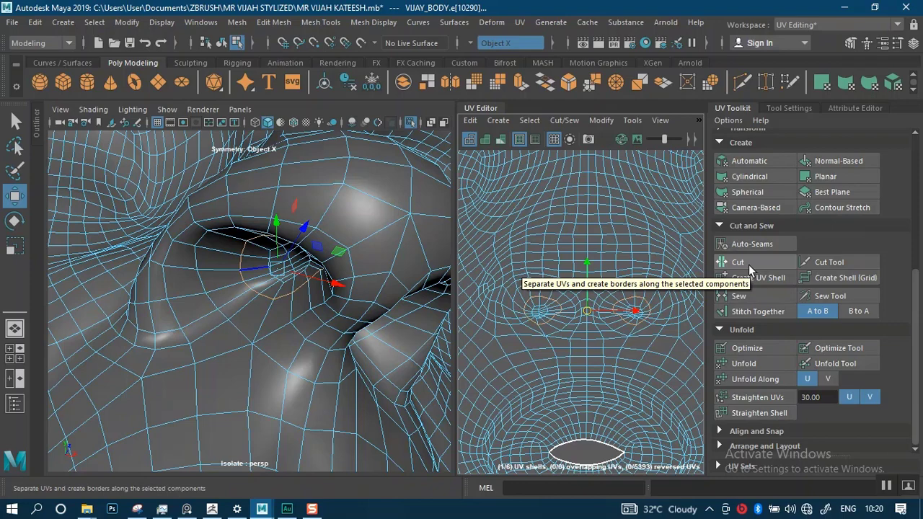
{"action": "right_click_drag", "start_coordinate": [543, 330], "coordinate": [593, 422], "text": "alt"}
{"action": "middle_click_drag", "start_coordinate": [563, 298], "coordinate": [587, 334], "text": "alt"}
{"action": "right_click_drag", "start_coordinate": [559, 339], "coordinate": [583, 432], "text": "alt"}
{"action": "middle_click_drag", "start_coordinate": [557, 375], "coordinate": [564, 336], "text": "alt"}
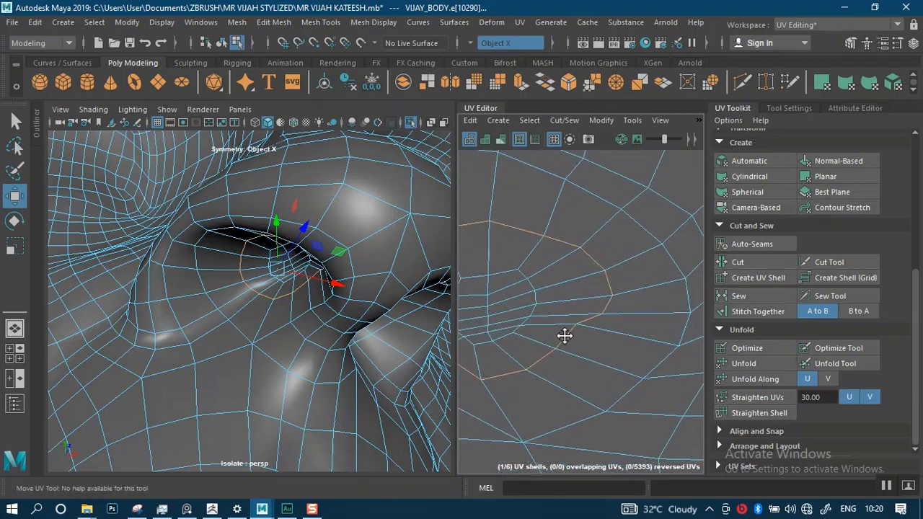
{"action": "right_click_drag", "start_coordinate": [559, 292], "coordinate": [582, 326], "text": "alt"}
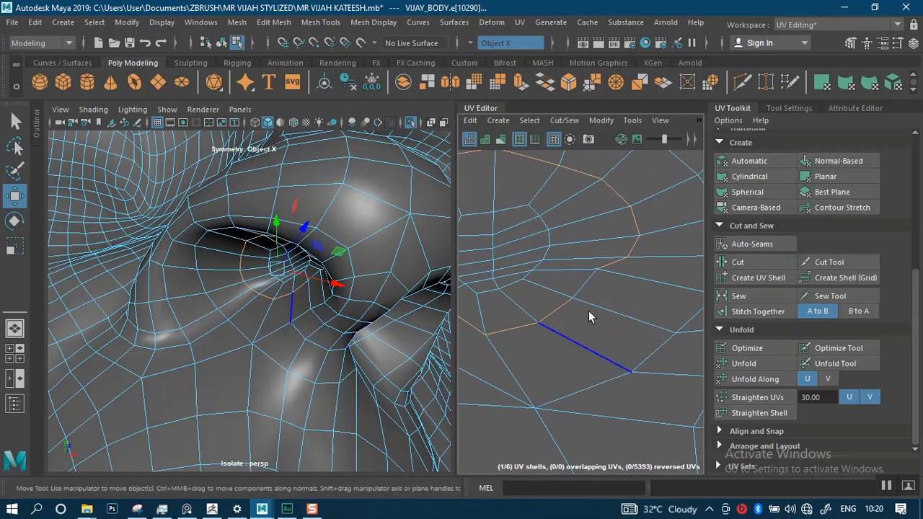
{"action": "right_click_drag", "start_coordinate": [590, 367], "coordinate": [550, 278], "text": "alt"}
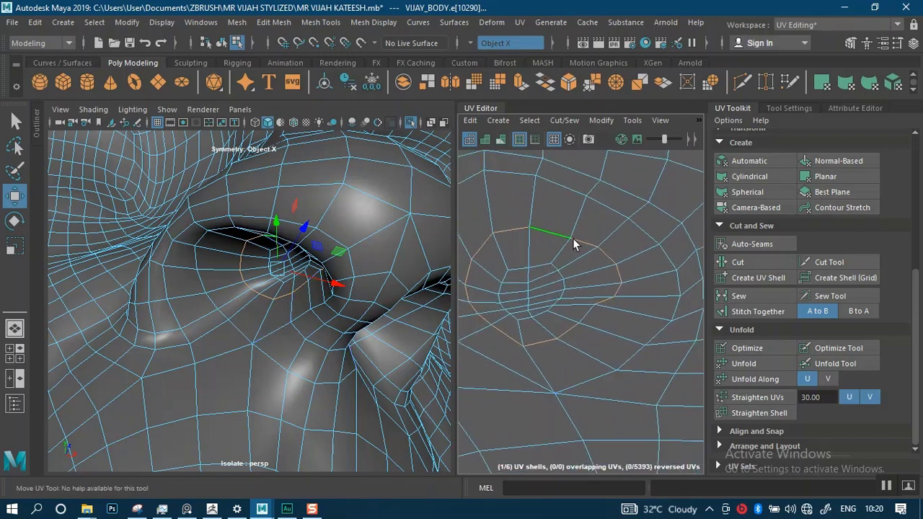
{"action": "right_click_drag", "start_coordinate": [584, 335], "coordinate": [537, 288], "text": "alt"}
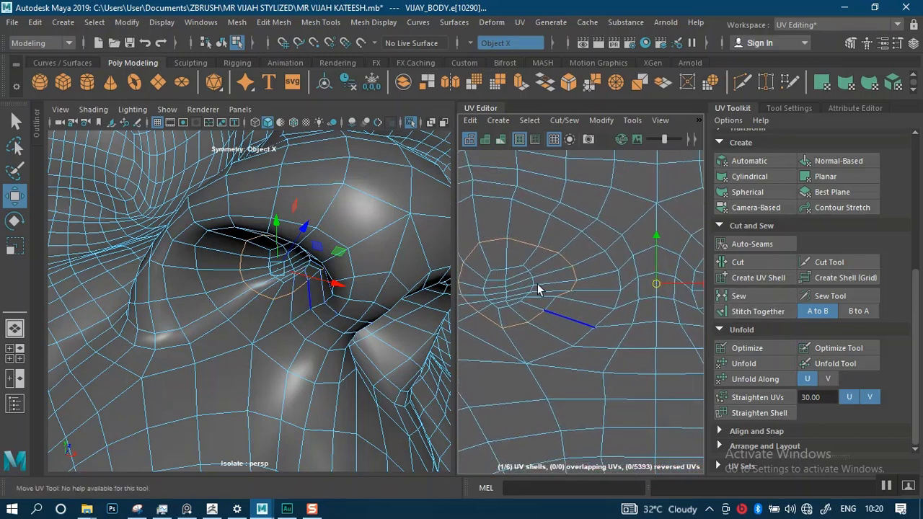
Cut the UVs along both nostril edge loops and unfold the face shell again
{"action": "left_click", "coordinate": [752, 266]}
{"action": "right_click_drag", "start_coordinate": [593, 305], "coordinate": [561, 293]}
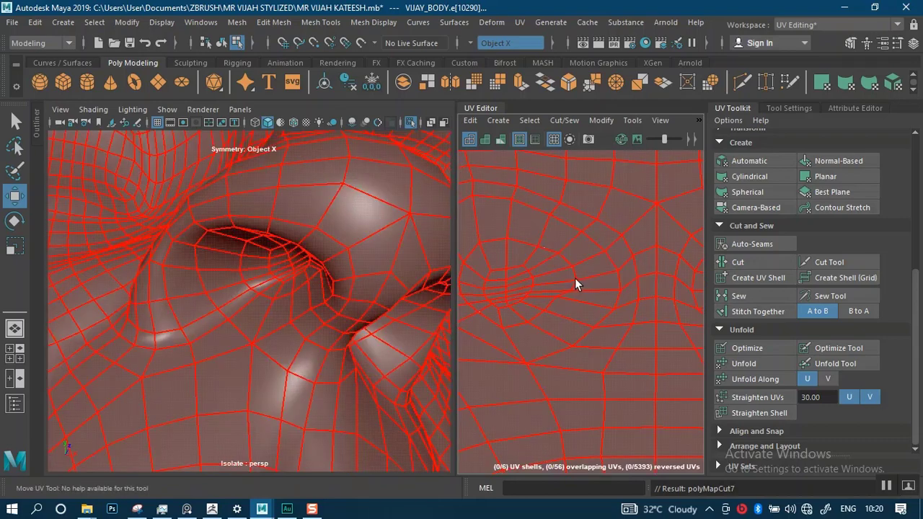
{"action": "left_click", "coordinate": [575, 290]}
{"action": "left_click", "coordinate": [754, 359]}
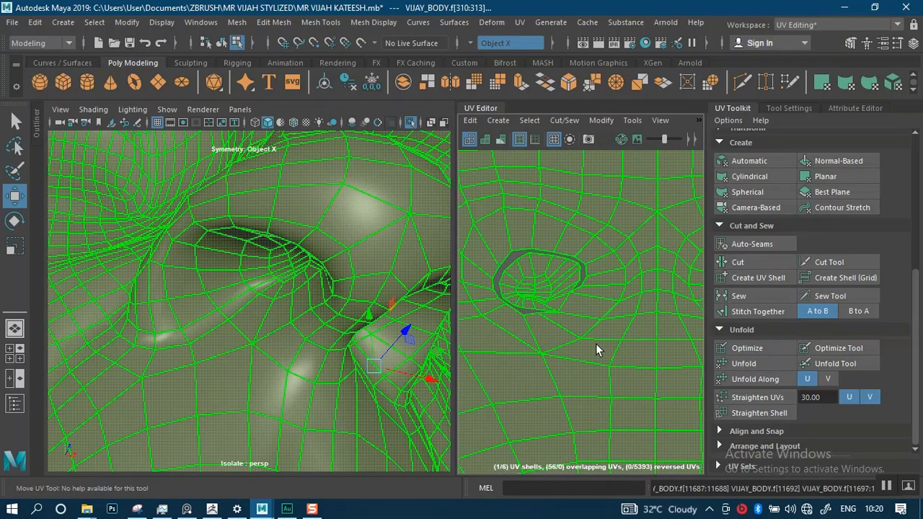
{"action": "scroll", "coordinate": [583, 300], "scroll_direction": "down", "scroll_amount": 4}
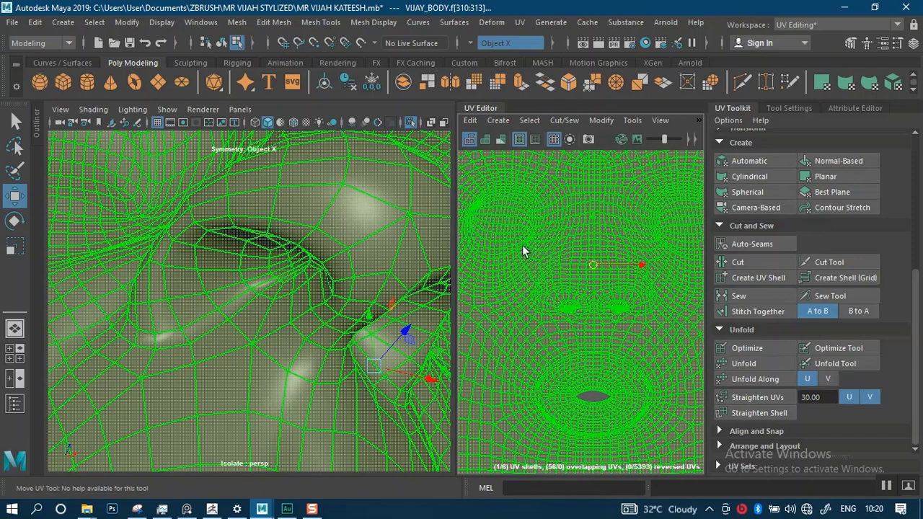
Turn the distortion display back on, switch to UV selection with nothing selected and examine the colouring around the nostrils and mouth
{"action": "left_click", "coordinate": [501, 141]}
{"action": "scroll", "coordinate": [609, 223], "scroll_direction": "down", "scroll_amount": 3}
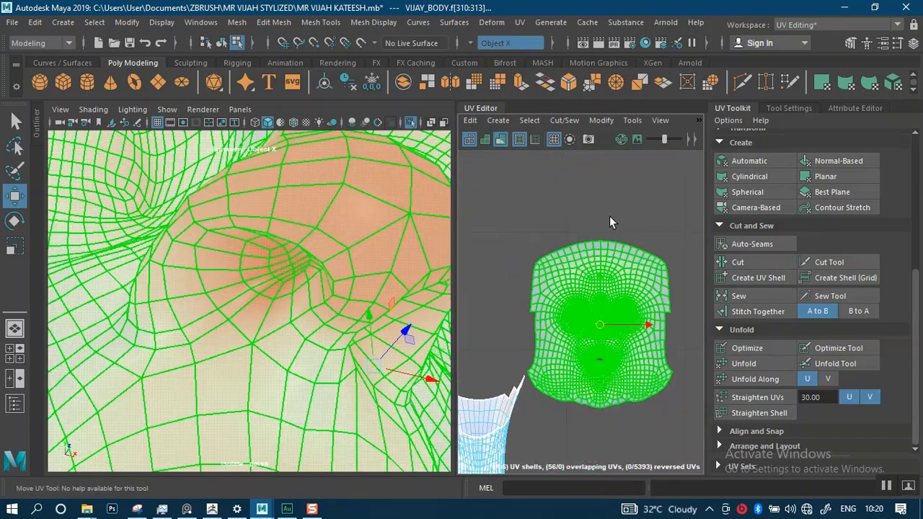
{"action": "left_click", "coordinate": [609, 214]}
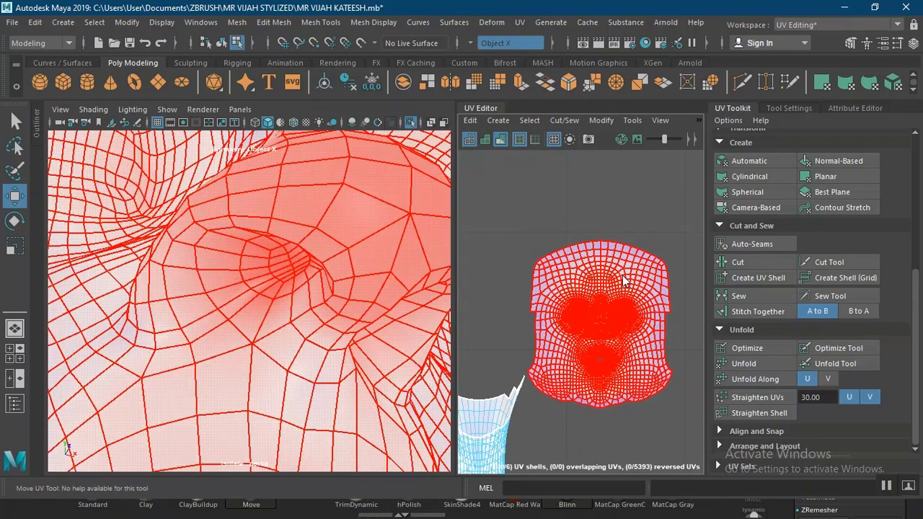
{"action": "right_click_drag", "start_coordinate": [623, 274], "coordinate": [676, 247]}
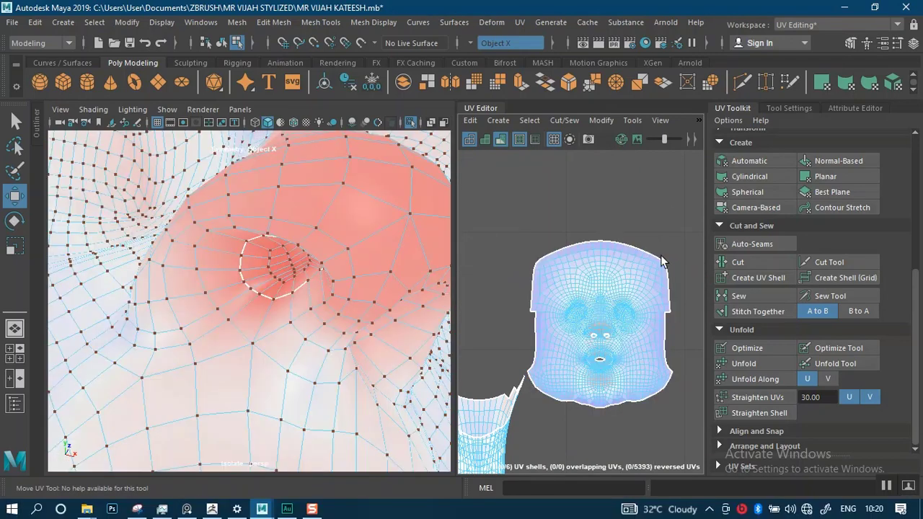
{"action": "scroll", "coordinate": [604, 419], "scroll_direction": "up", "scroll_amount": 6}
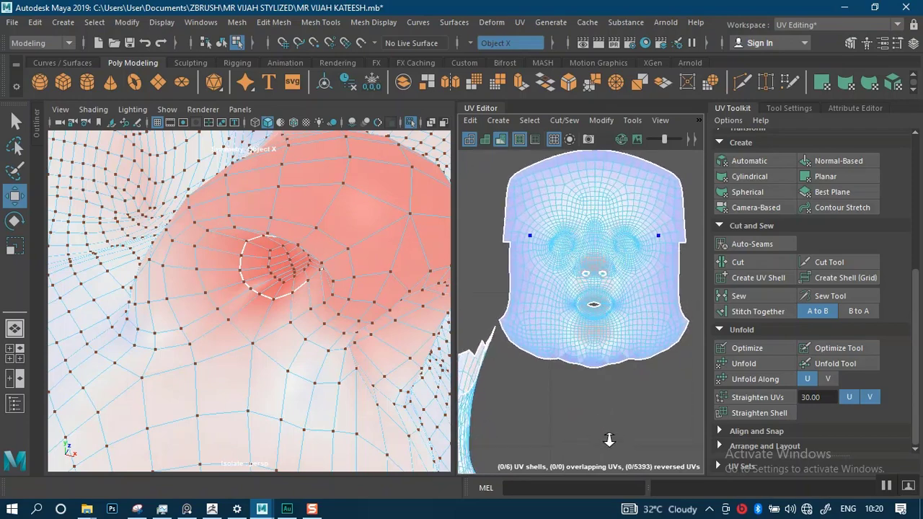
{"action": "scroll", "coordinate": [624, 342], "scroll_direction": "up", "scroll_amount": 6}
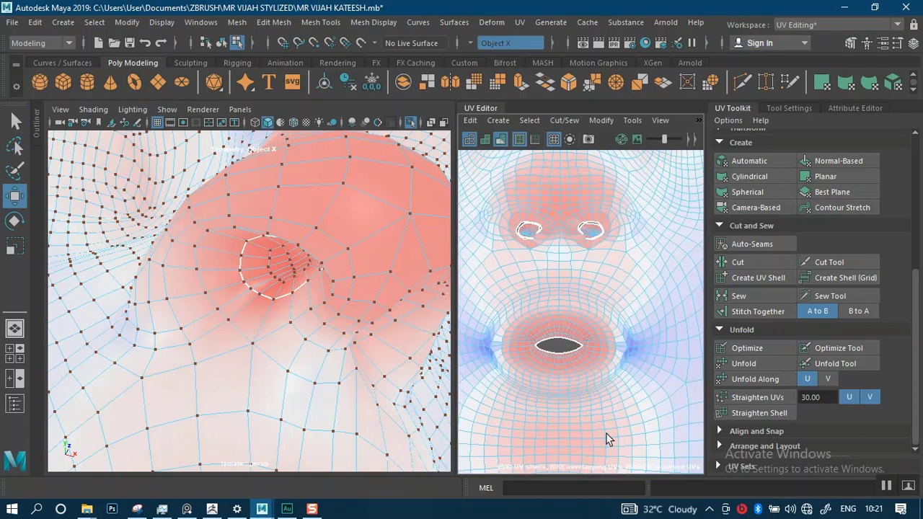
Examine the distortion colouring around the nostrils, nose and mouth in the face's UV layout
{"action": "middle_click_drag", "start_coordinate": [575, 285], "coordinate": [590, 322], "text": "alt"}
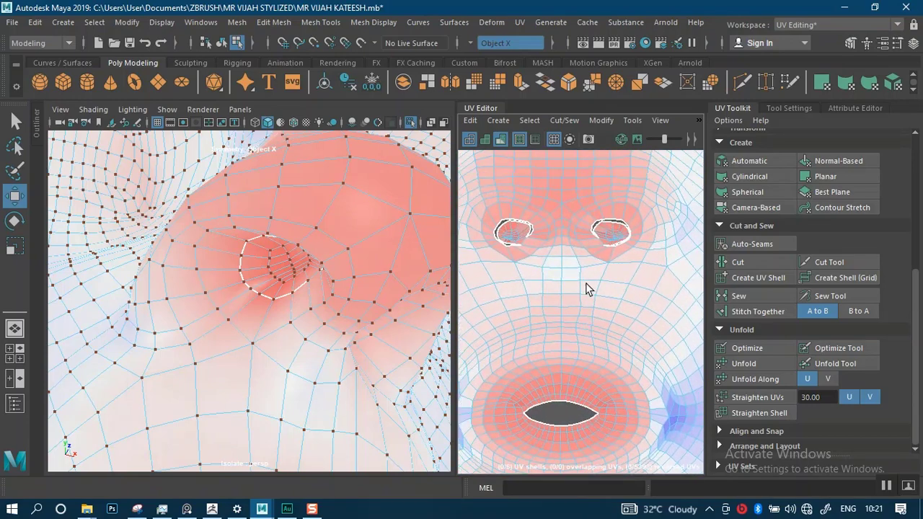
{"action": "right_click_drag", "start_coordinate": [587, 284], "coordinate": [597, 411], "text": "alt"}
{"action": "middle_click_drag", "start_coordinate": [593, 259], "coordinate": [610, 363], "text": "alt"}
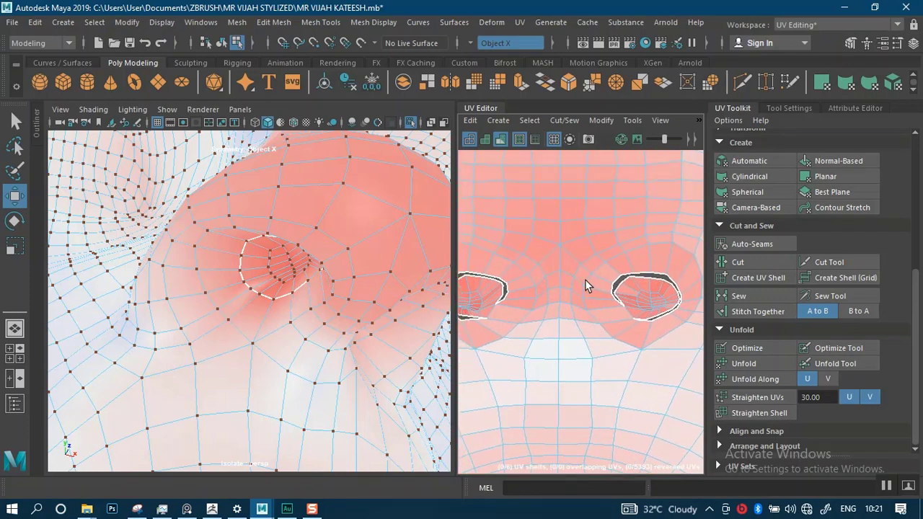
{"action": "middle_click_drag", "start_coordinate": [586, 280], "coordinate": [586, 405], "text": "alt"}
{"action": "right_click_drag", "start_coordinate": [586, 405], "coordinate": [562, 333], "text": "alt"}
{"action": "right_click_drag", "start_coordinate": [565, 371], "coordinate": [535, 296], "text": "alt"}
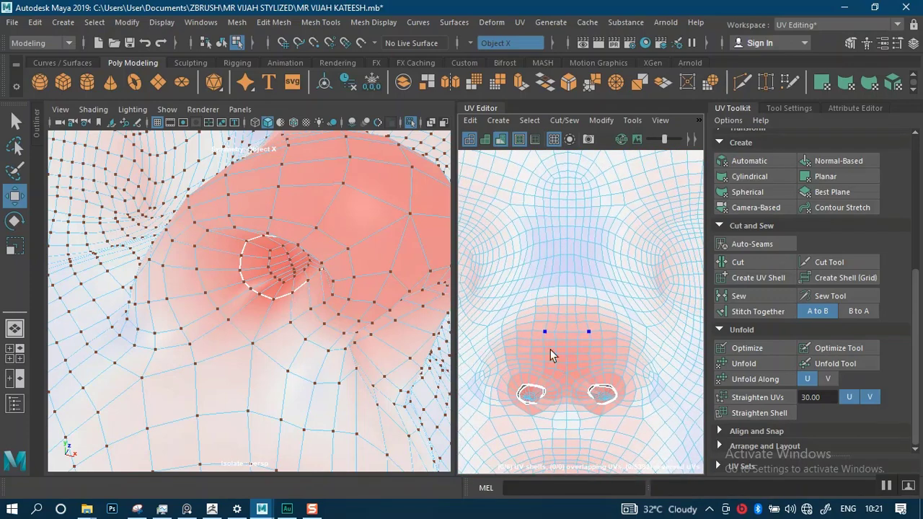
{"action": "right_click_drag", "start_coordinate": [550, 350], "coordinate": [535, 303], "text": "alt"}
Inspect the distortion on the nose and the nostril seams from several angles on the head model
{"action": "right_click_drag", "start_coordinate": [368, 315], "coordinate": [312, 288], "text": "alt"}
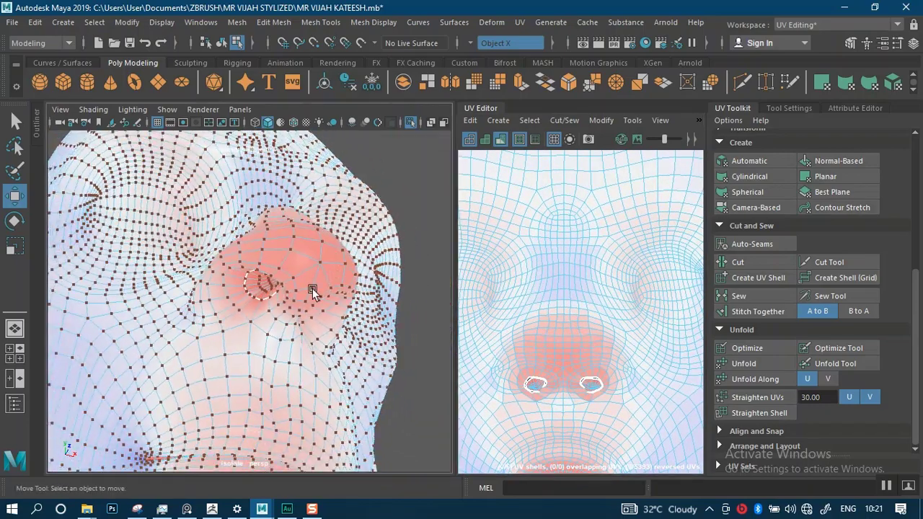
{"action": "left_click_drag", "start_coordinate": [312, 288], "coordinate": [308, 231], "text": "alt"}
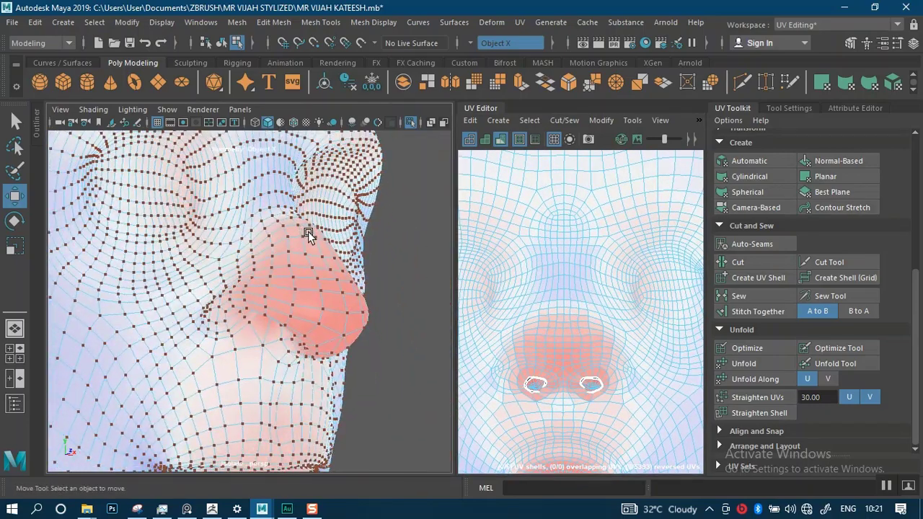
{"action": "right_click_drag", "start_coordinate": [308, 231], "coordinate": [329, 327], "text": "alt"}
{"action": "left_click_drag", "start_coordinate": [332, 325], "coordinate": [278, 224], "text": "alt"}
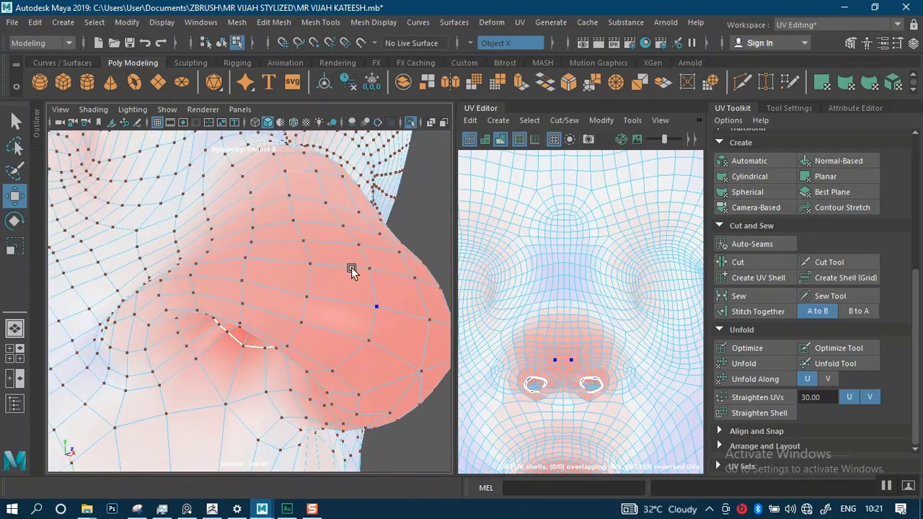
{"action": "left_click_drag", "start_coordinate": [351, 269], "coordinate": [251, 300], "text": "alt"}
{"action": "right_click_drag", "start_coordinate": [252, 300], "coordinate": [271, 340], "text": "alt"}
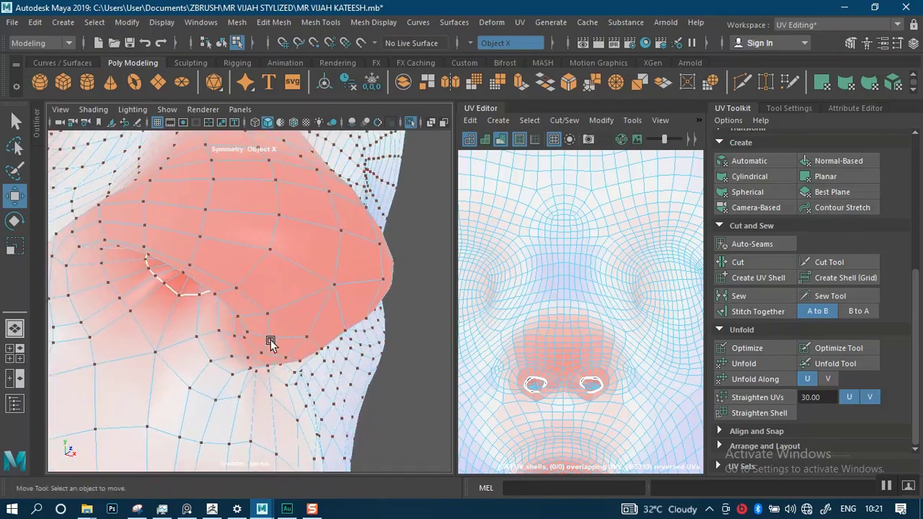
{"action": "left_click_drag", "start_coordinate": [270, 339], "coordinate": [303, 321], "text": "alt"}
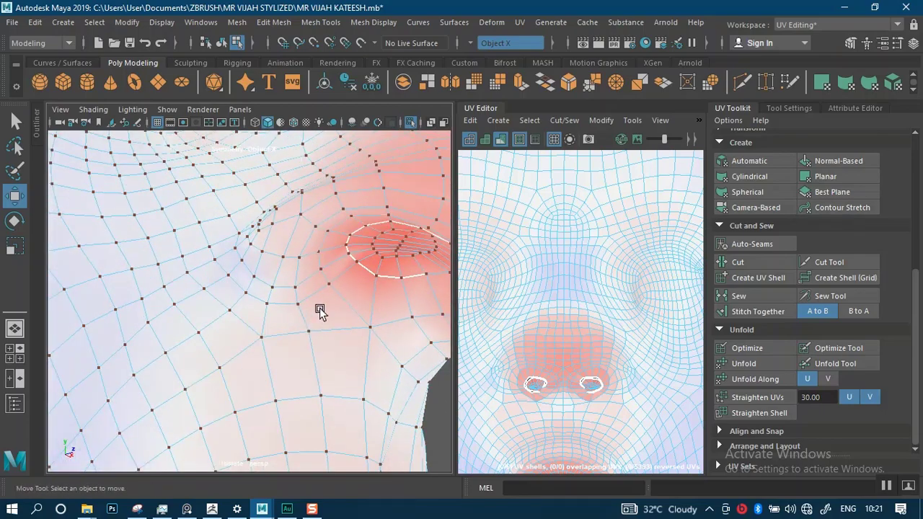
Switch to edge selection and cut the remaining edges that join the nostril interiors to the face shell
{"action": "right_click_drag", "start_coordinate": [563, 356], "coordinate": [571, 455], "text": "alt"}
{"action": "middle_click_drag", "start_coordinate": [571, 408], "coordinate": [617, 293], "text": "alt"}
{"action": "right_click_drag", "start_coordinate": [576, 287], "coordinate": [537, 408], "text": "alt"}
{"action": "scroll", "coordinate": [543, 268], "scroll_direction": "up", "scroll_amount": 2}
{"action": "right_click", "coordinate": [546, 261]}
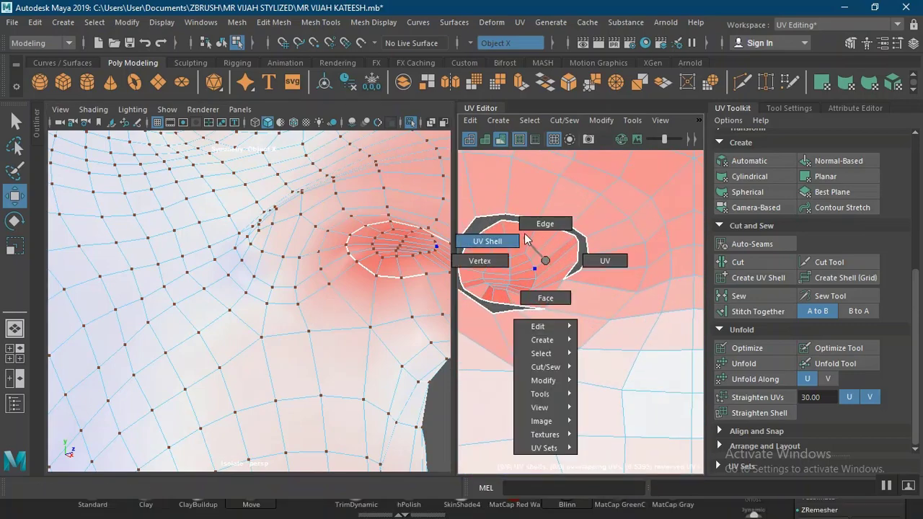
{"action": "left_click", "coordinate": [541, 225]}
{"action": "left_click", "coordinate": [547, 285]}
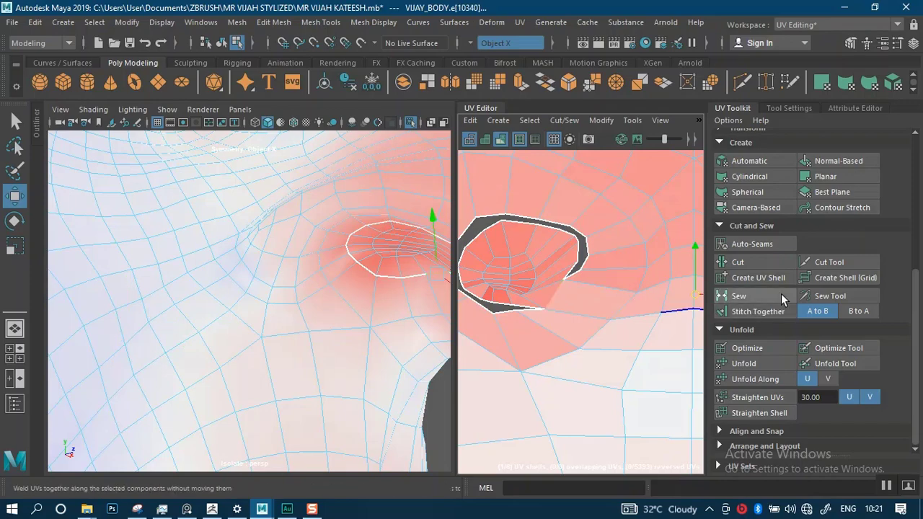
{"action": "left_click", "coordinate": [753, 263]}
Switch to UV shell selection, select the face shell and unfold it
{"action": "right_click_drag", "start_coordinate": [532, 255], "coordinate": [507, 240]}
{"action": "left_click", "coordinate": [535, 271]}
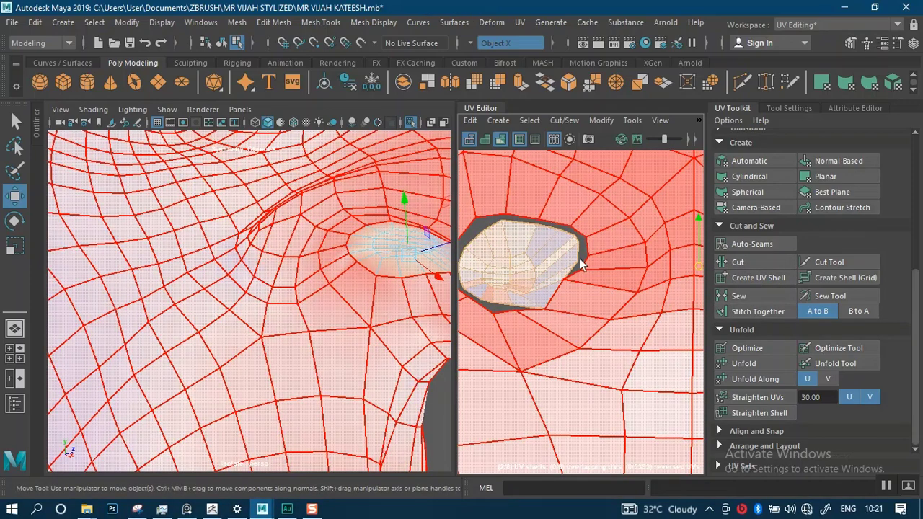
{"action": "middle_click_drag", "start_coordinate": [579, 258], "coordinate": [607, 283], "text": "alt"}
{"action": "scroll", "coordinate": [593, 283], "scroll_direction": "down", "scroll_amount": 6}
{"action": "middle_click_drag", "start_coordinate": [568, 237], "coordinate": [542, 237], "text": "alt"}
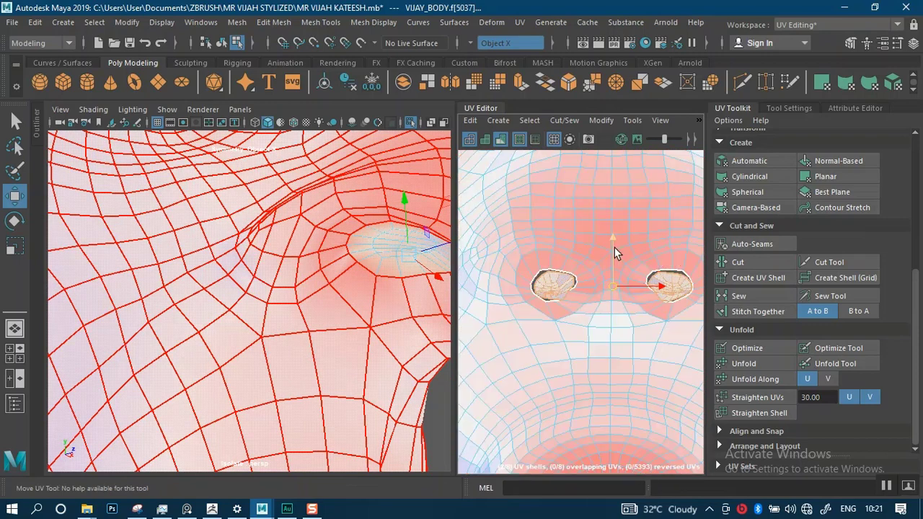
{"action": "left_click", "coordinate": [608, 207]}
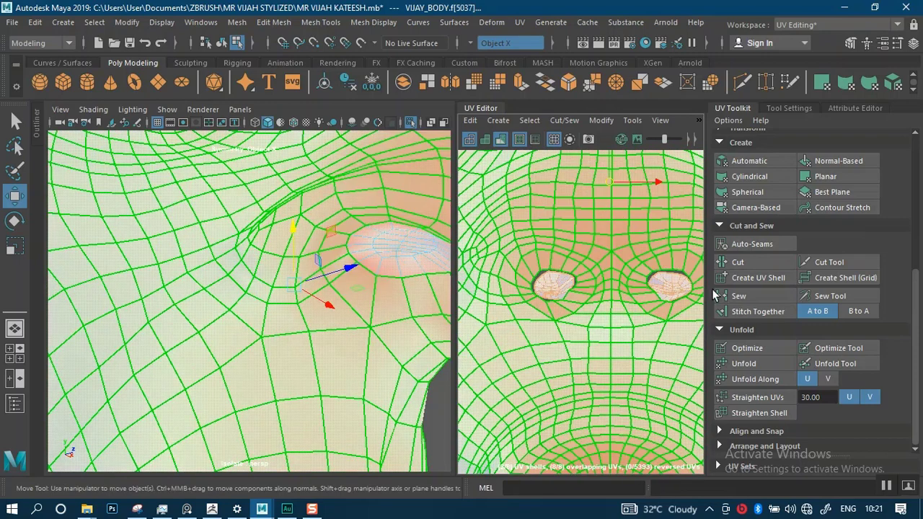
{"action": "left_click", "coordinate": [744, 364]}
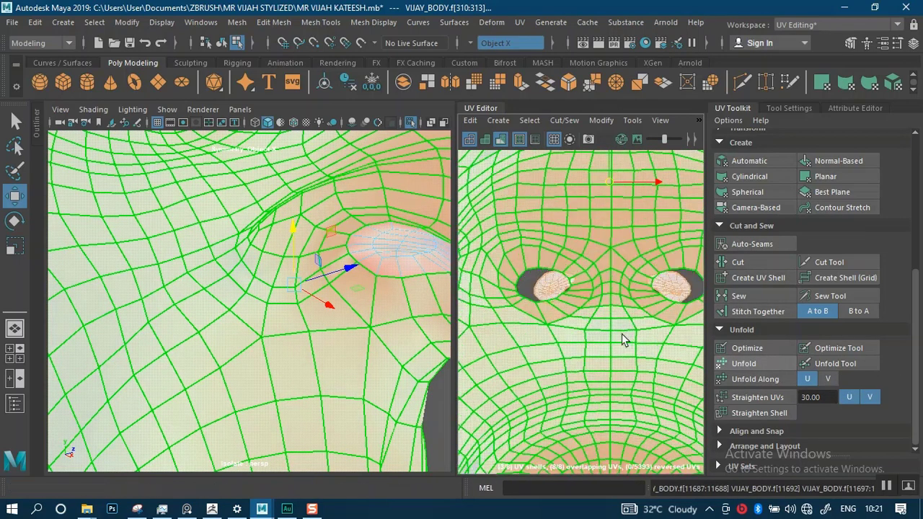
{"action": "scroll", "coordinate": [617, 348], "scroll_direction": "down", "scroll_amount": 8}
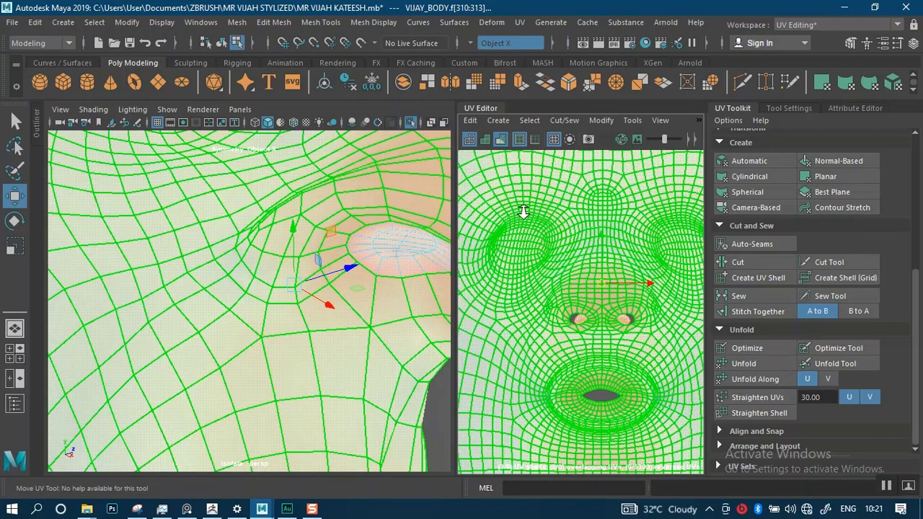
Clear the shell selection and examine the unfolded face around the nose and nostril openings
{"action": "right_click_drag", "start_coordinate": [620, 271], "coordinate": [590, 247]}
{"action": "scroll", "coordinate": [532, 243], "scroll_direction": "down", "scroll_amount": 5}
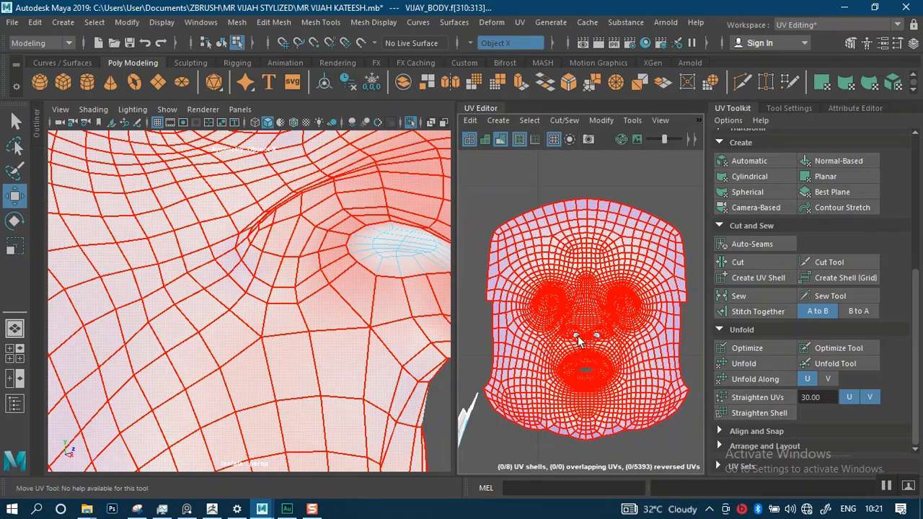
{"action": "left_click", "coordinate": [634, 183]}
{"action": "scroll", "coordinate": [612, 353], "scroll_direction": "up", "scroll_amount": 4}
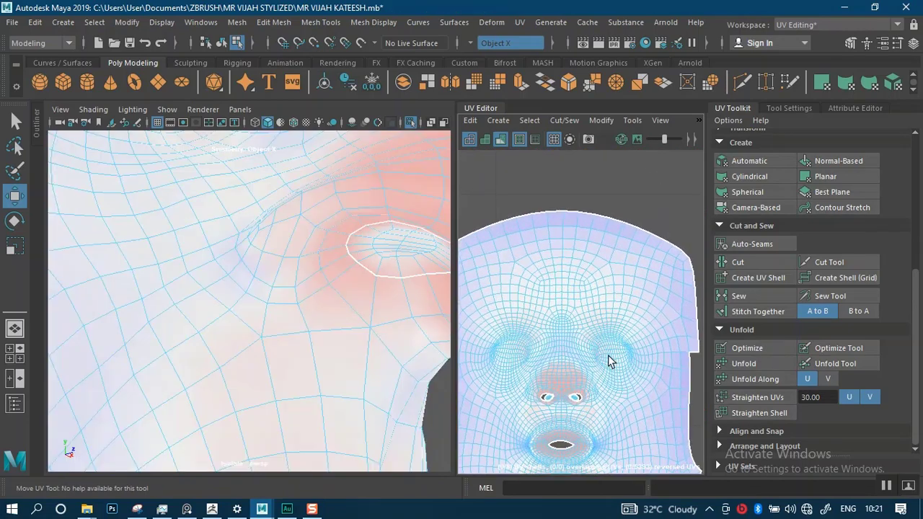
{"action": "scroll", "coordinate": [618, 280], "scroll_direction": "up", "scroll_amount": 6}
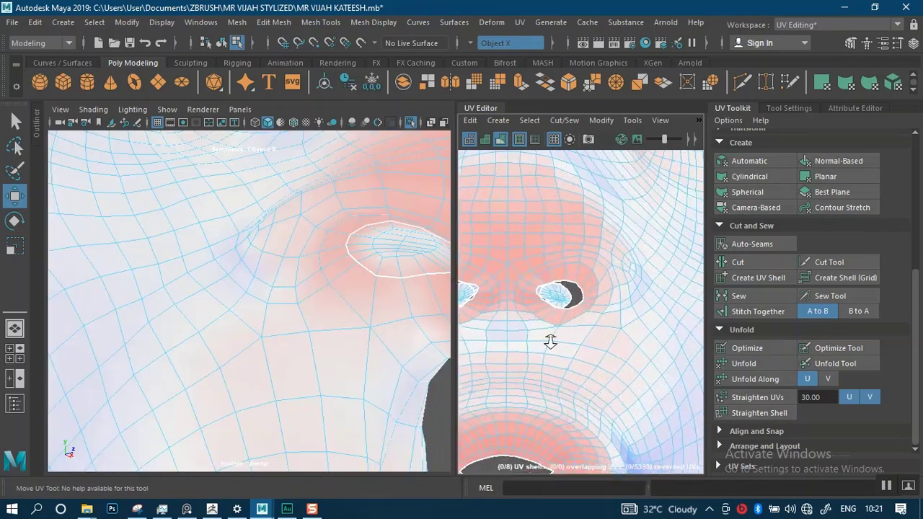
{"action": "right_click_drag", "start_coordinate": [545, 361], "coordinate": [547, 369], "text": "alt"}
{"action": "middle_click_drag", "start_coordinate": [549, 307], "coordinate": [556, 336], "text": "alt"}
Select both nostril-interior shells and look over the arrangement of all the head shells
{"action": "left_click", "coordinate": [577, 292]}
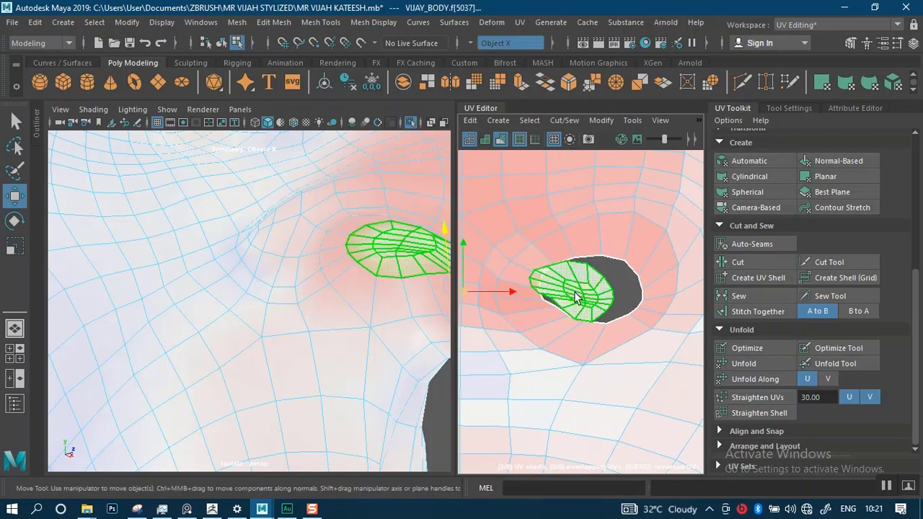
{"action": "scroll", "coordinate": [577, 297], "scroll_direction": "down", "scroll_amount": 5}
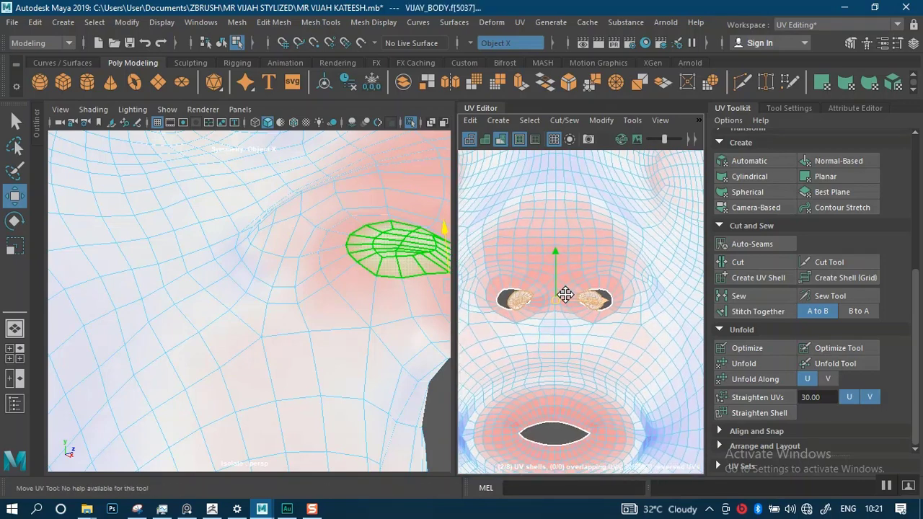
{"action": "scroll", "coordinate": [565, 295], "scroll_direction": "down", "scroll_amount": 6}
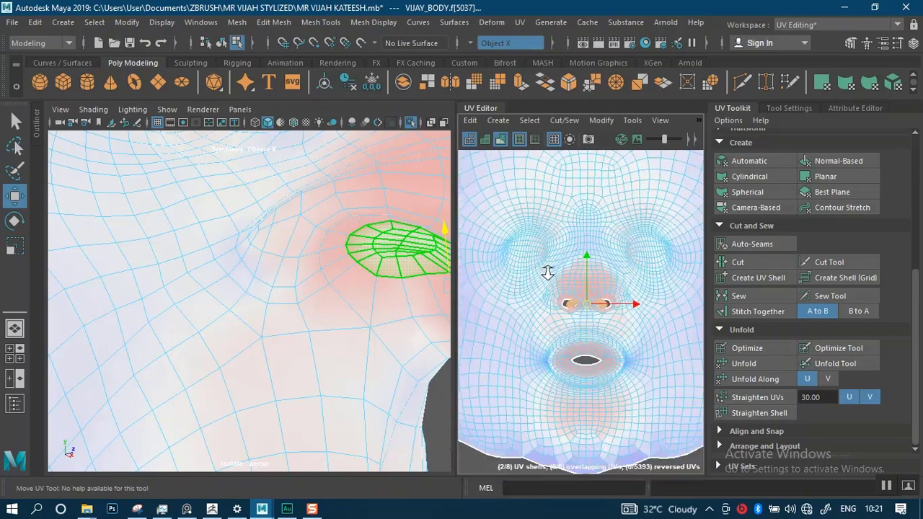
{"action": "scroll", "coordinate": [550, 268], "scroll_direction": "down", "scroll_amount": 4}
{"action": "scroll", "coordinate": [597, 379], "scroll_direction": "down", "scroll_amount": 6}
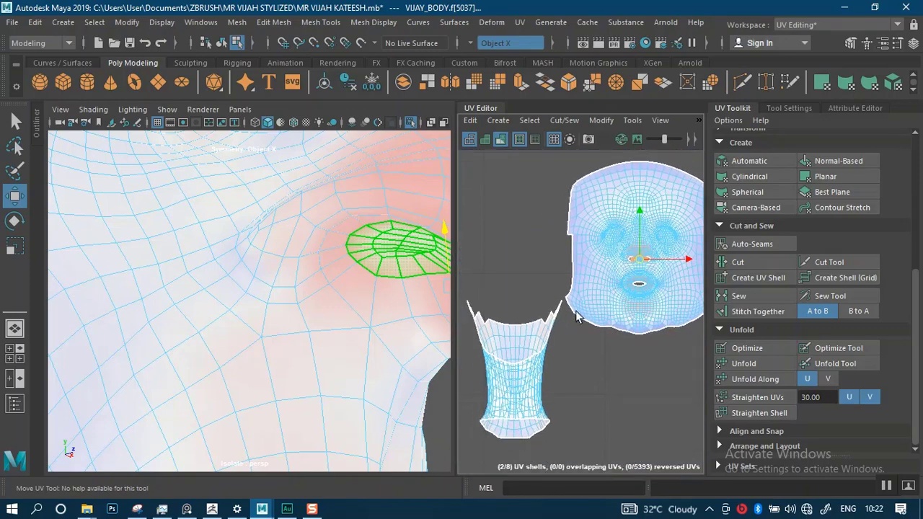
{"action": "middle_click_drag", "start_coordinate": [465, 283], "coordinate": [563, 320], "text": "alt"}
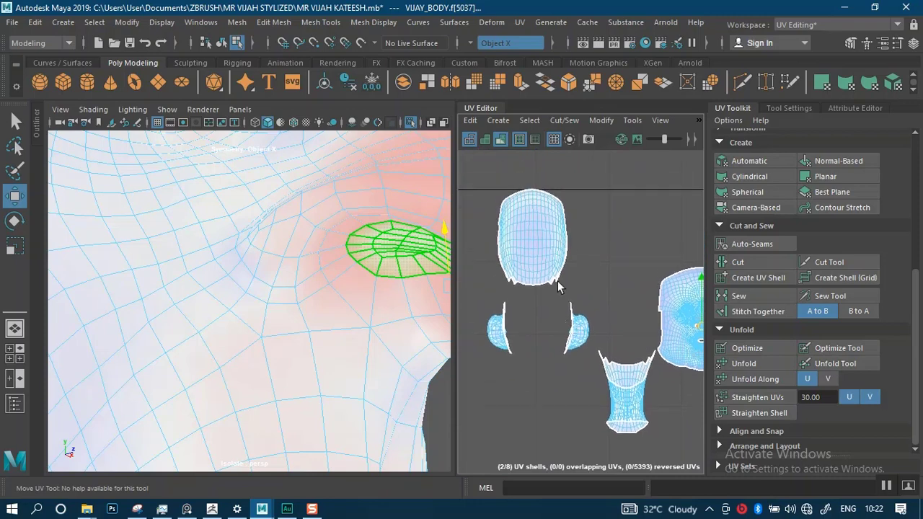
Unfold the back-of-head shell and rotate it 90 degrees counterclockwise so its jagged edge faces down
{"action": "left_click", "coordinate": [552, 256]}
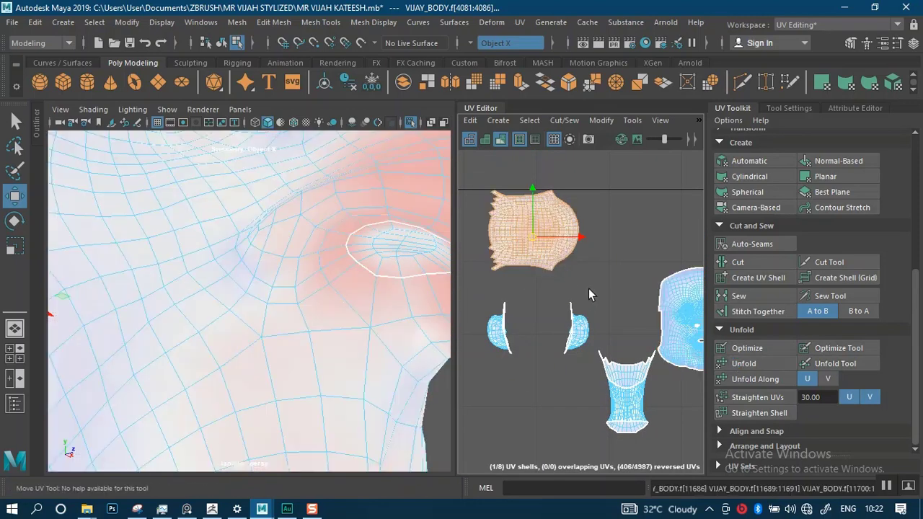
{"action": "key", "text": "e"}
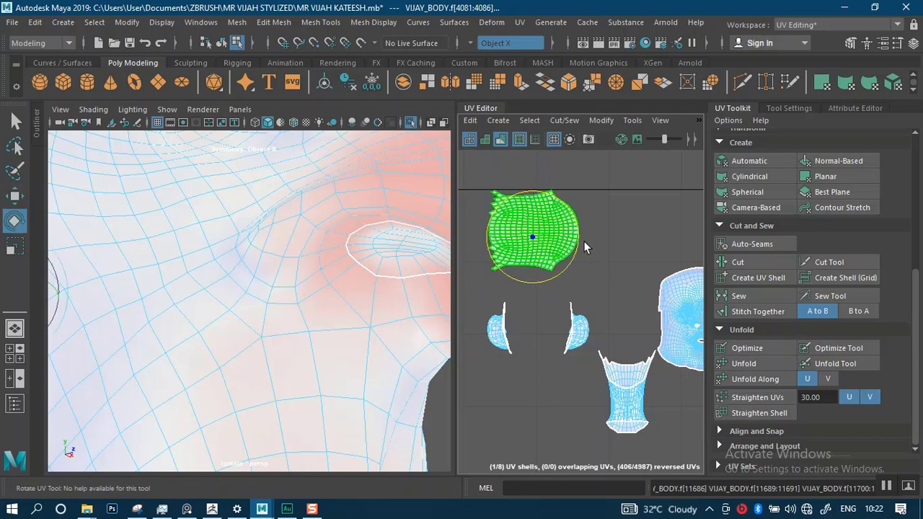
{"action": "scroll", "coordinate": [745, 336], "scroll_direction": "up", "scroll_amount": 5}
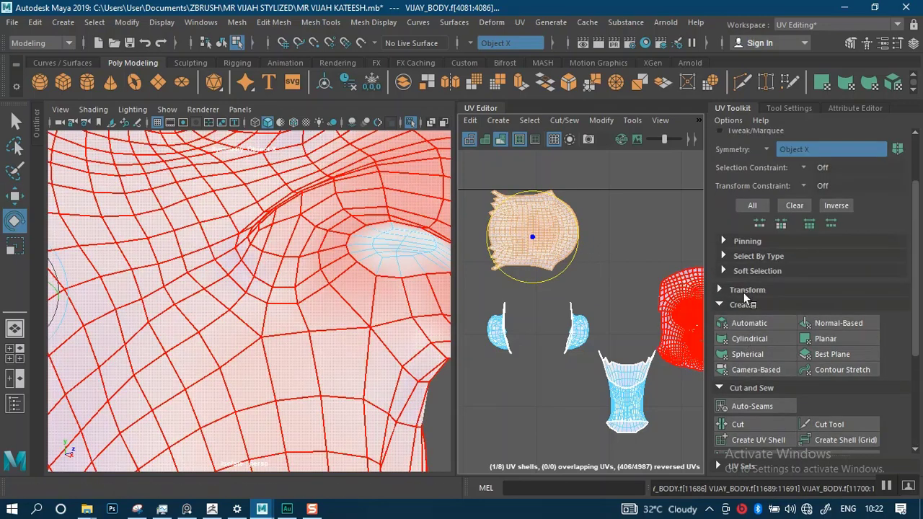
{"action": "left_click", "coordinate": [745, 290]}
{"action": "scroll", "coordinate": [796, 382], "scroll_direction": "down", "scroll_amount": 5}
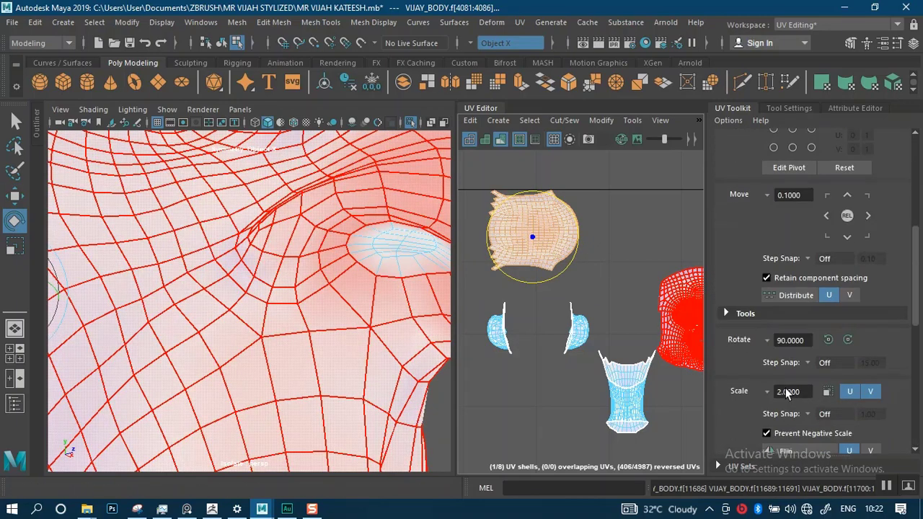
{"action": "left_click", "coordinate": [826, 341]}
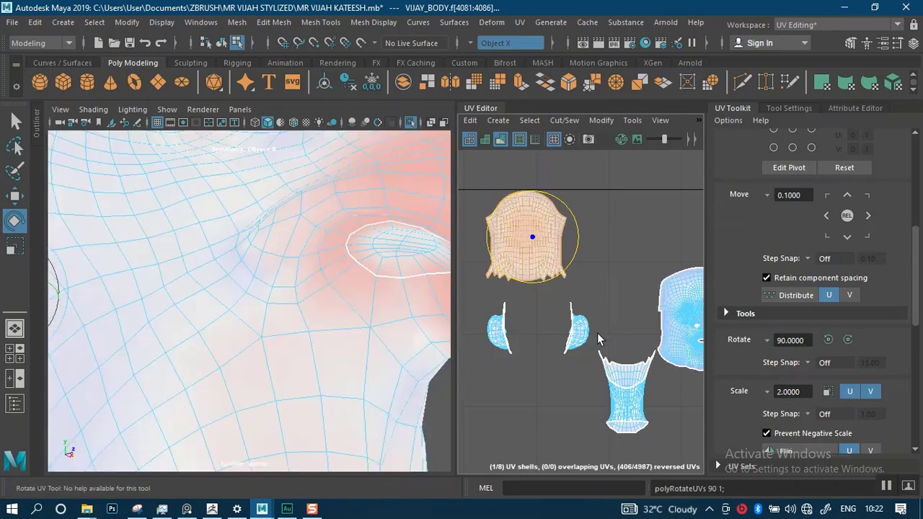
Select both ear shells, check the ear on the head model, unfold the shells and clear the selection
{"action": "middle_click_drag", "start_coordinate": [567, 346], "coordinate": [588, 316], "text": "alt"}
{"action": "scroll", "coordinate": [581, 323], "scroll_direction": "up", "scroll_amount": 1}
{"action": "left_click", "coordinate": [515, 301]}
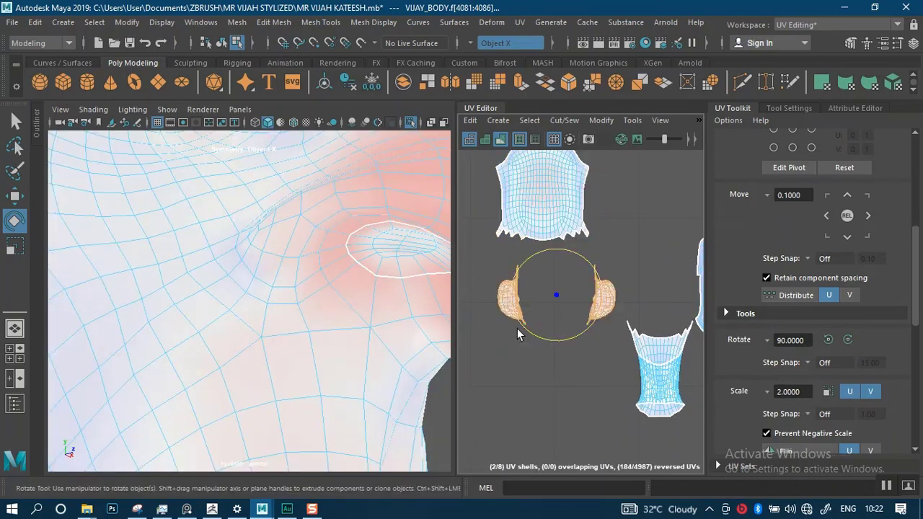
{"action": "scroll", "coordinate": [802, 368], "scroll_direction": "down", "scroll_amount": 7}
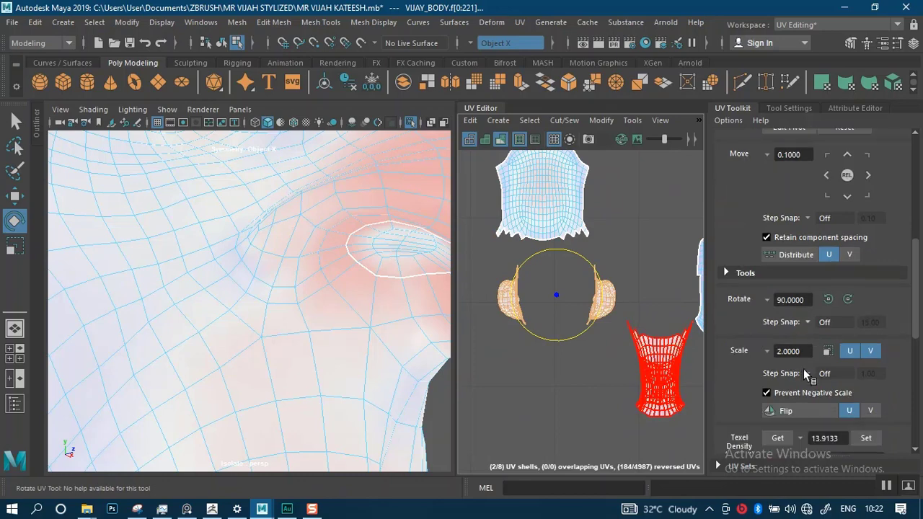
{"action": "scroll", "coordinate": [800, 373], "scroll_direction": "down", "scroll_amount": 1}
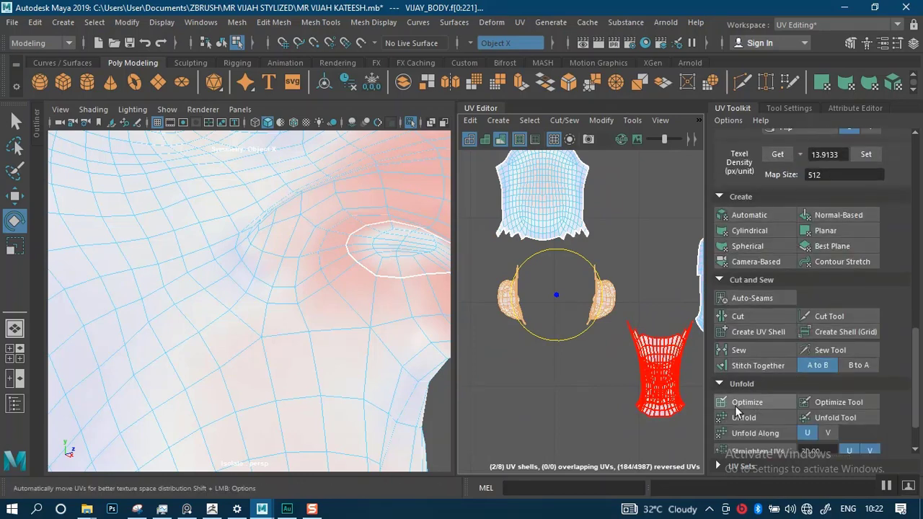
{"action": "right_click_drag", "start_coordinate": [418, 325], "coordinate": [179, 249], "text": "alt"}
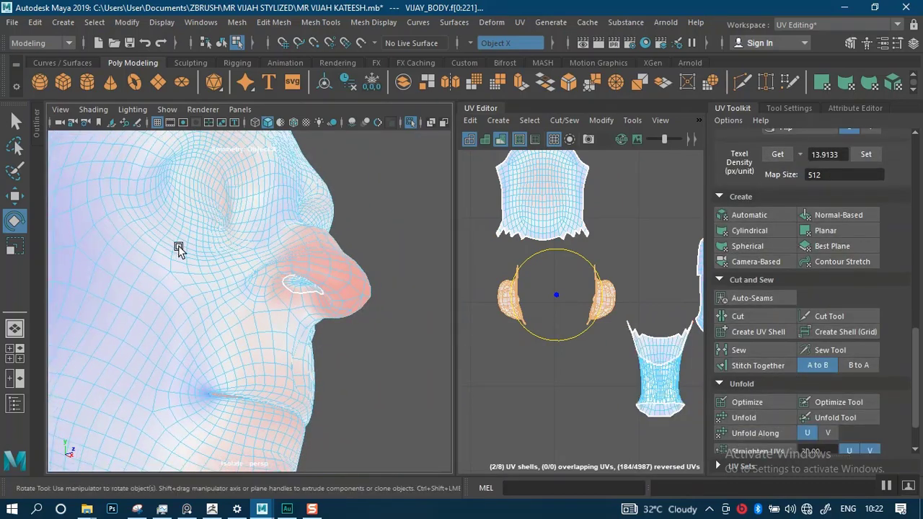
{"action": "left_click_drag", "start_coordinate": [180, 249], "coordinate": [223, 273], "text": "alt"}
{"action": "right_click_drag", "start_coordinate": [224, 272], "coordinate": [247, 258], "text": "alt"}
{"action": "mouse_move", "coordinate": [247, 257]}
{"action": "left_mouse_down", "text": "alt"}
{"action": "mouse_move", "coordinate": [332, 269]}
{"action": "mouse_move", "coordinate": [250, 265]}
{"action": "left_mouse_up", "text": "alt"}
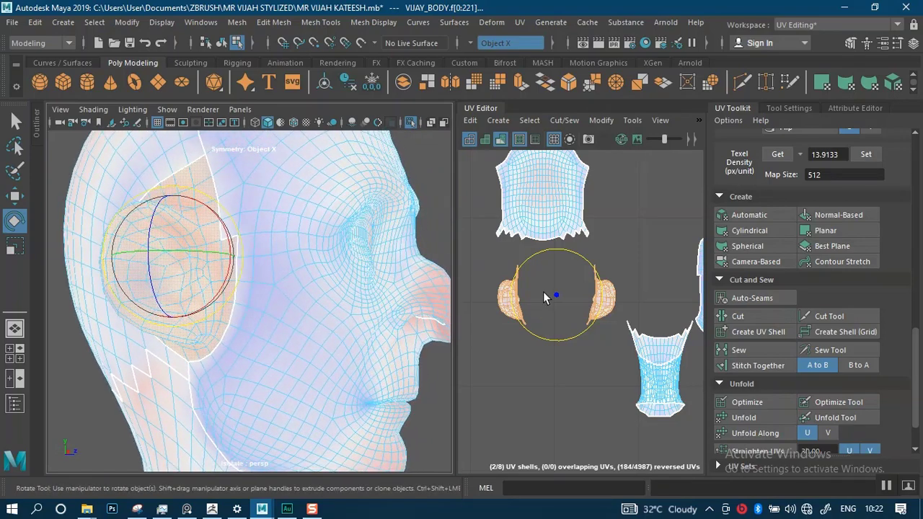
{"action": "right_click_drag", "start_coordinate": [548, 295], "coordinate": [557, 376], "text": "alt"}
{"action": "middle_click_drag", "start_coordinate": [542, 364], "coordinate": [582, 350], "text": "alt"}
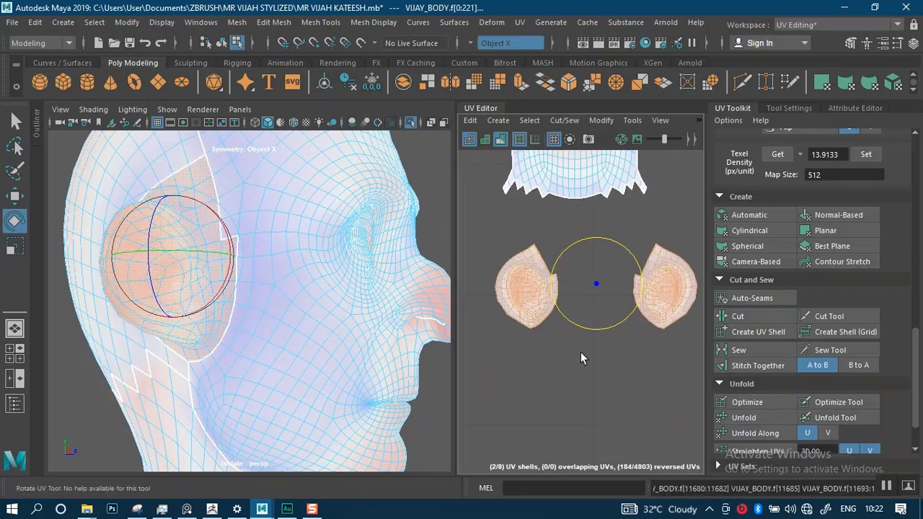
{"action": "left_click", "coordinate": [572, 382]}
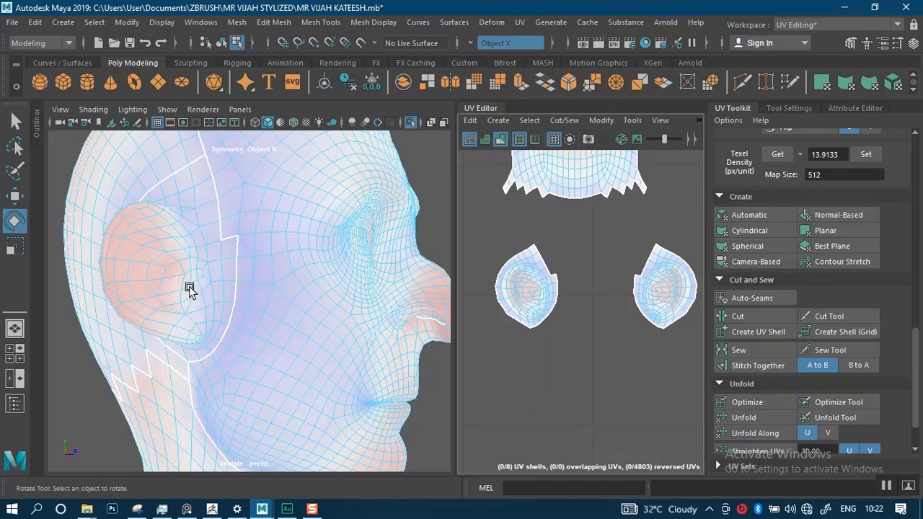
Examine the distortion colouring around and behind the ear, and turn off the distortion display
{"action": "left_click_drag", "start_coordinate": [189, 290], "coordinate": [189, 240], "text": "alt"}
{"action": "left_click_drag", "start_coordinate": [234, 240], "coordinate": [372, 268], "text": "alt"}
{"action": "left_click", "coordinate": [372, 268]}
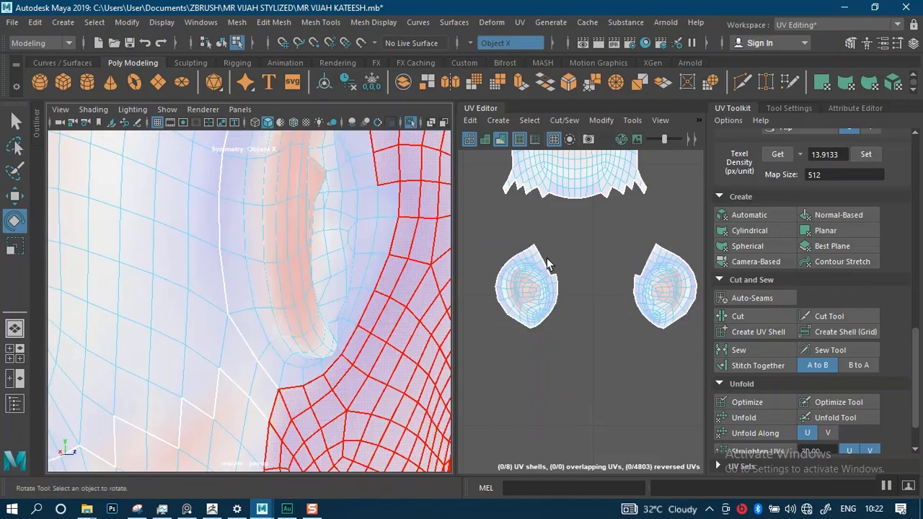
{"action": "left_click", "coordinate": [500, 139]}
Select the edges from the lower corner of the ear seam across the earlobe onto the ear's outer rim
{"action": "left_click_drag", "start_coordinate": [297, 276], "coordinate": [257, 295], "text": "alt"}
{"action": "right_click_drag", "start_coordinate": [255, 150], "coordinate": [249, 92]}
{"action": "middle_click_drag", "start_coordinate": [271, 338], "coordinate": [267, 313], "text": "alt"}
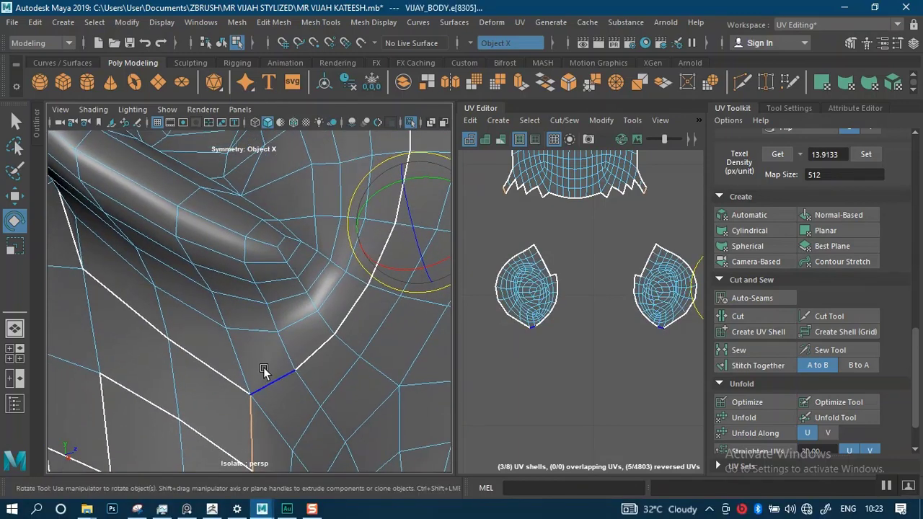
{"action": "left_click", "coordinate": [245, 372]}
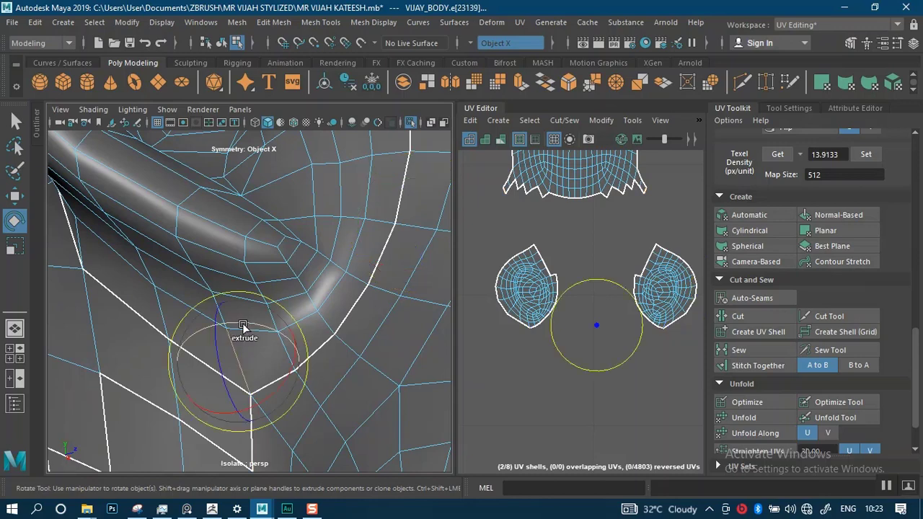
{"action": "key", "text": "w"}
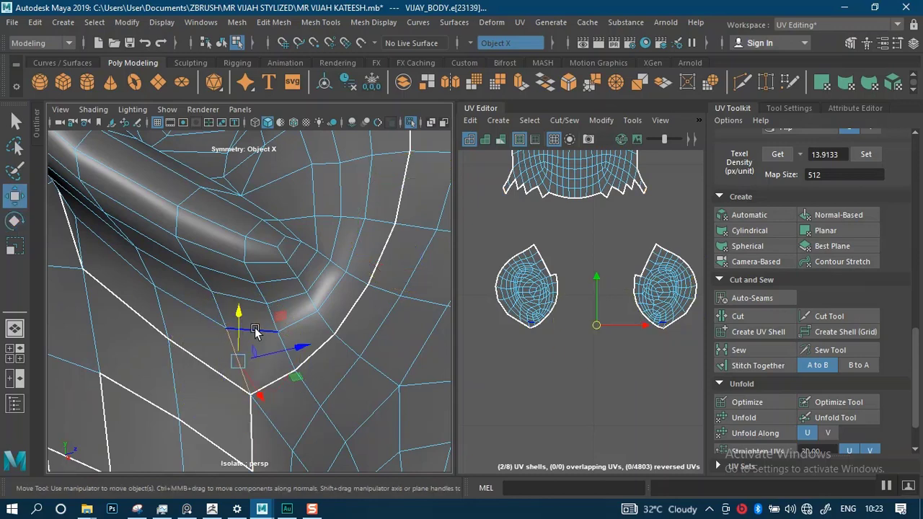
{"action": "left_click", "coordinate": [265, 328], "text": "shift"}
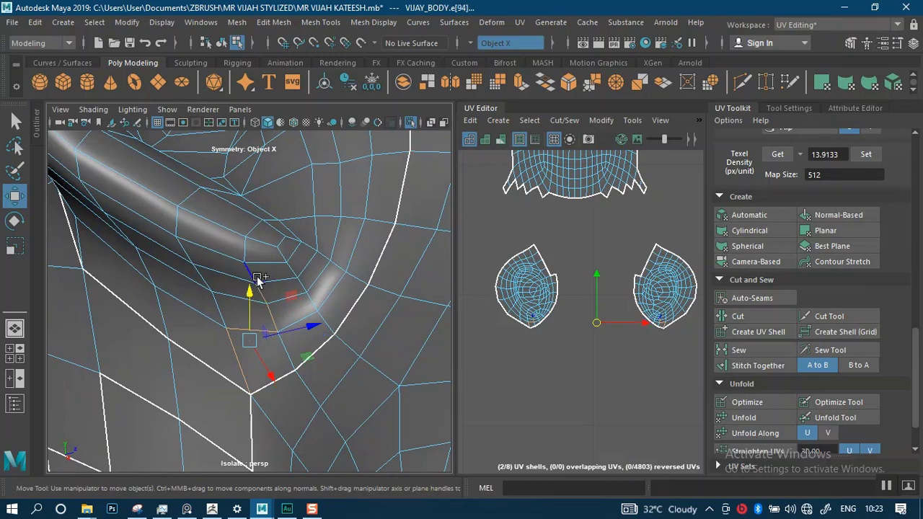
{"action": "left_click", "coordinate": [249, 271], "text": "shift"}
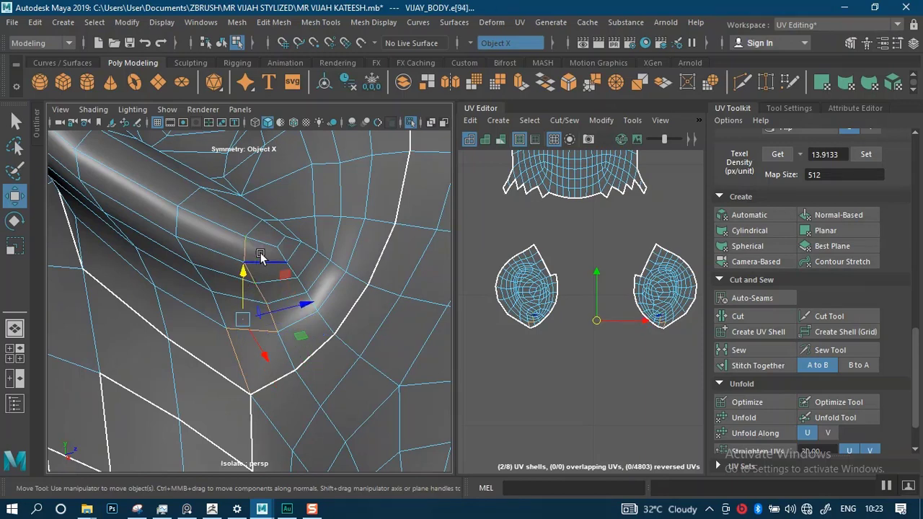
{"action": "left_click_drag", "start_coordinate": [221, 228], "coordinate": [274, 247], "text": "alt"}
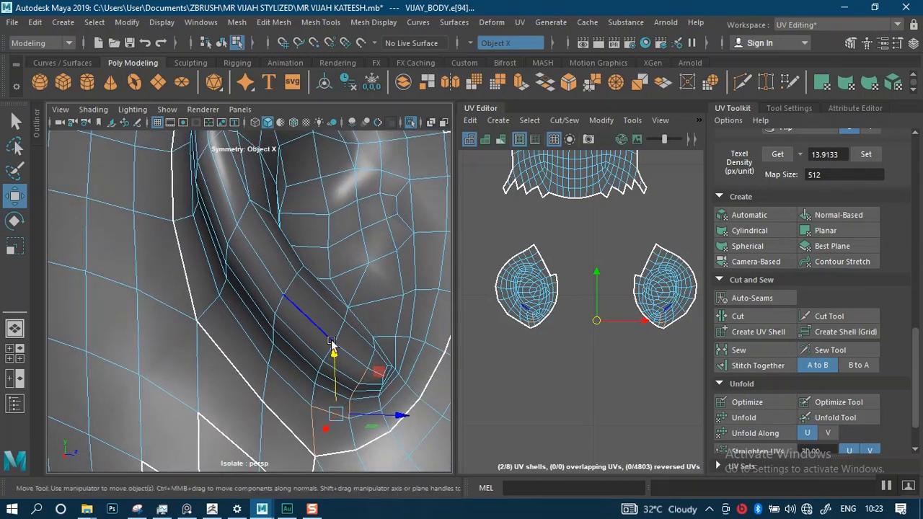
{"action": "left_click_drag", "start_coordinate": [361, 334], "coordinate": [329, 310], "text": "alt"}
{"action": "key", "text": "ctrl+z"}
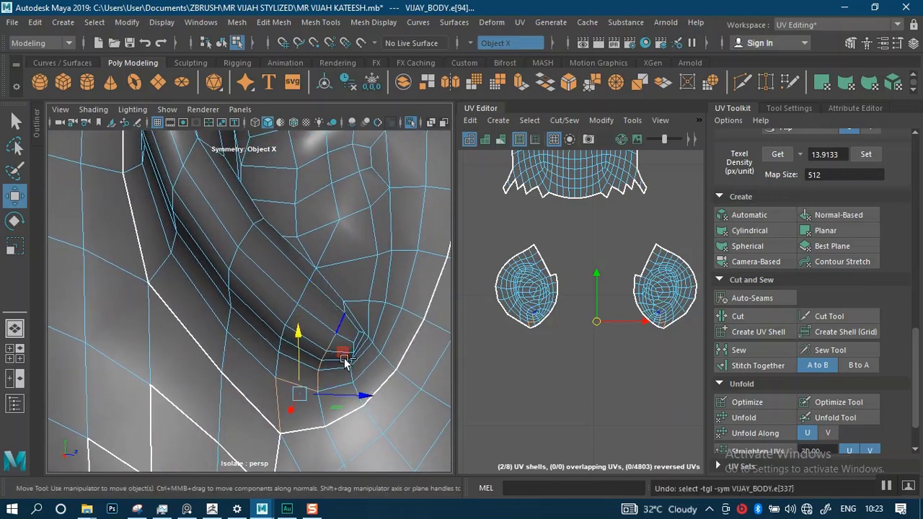
Extend the edge selection up the back of the ear rim and over its top, and cut the UVs along it
{"action": "double_click", "coordinate": [268, 310]}
{"action": "left_click_drag", "start_coordinate": [268, 310], "coordinate": [330, 331], "text": "alt"}
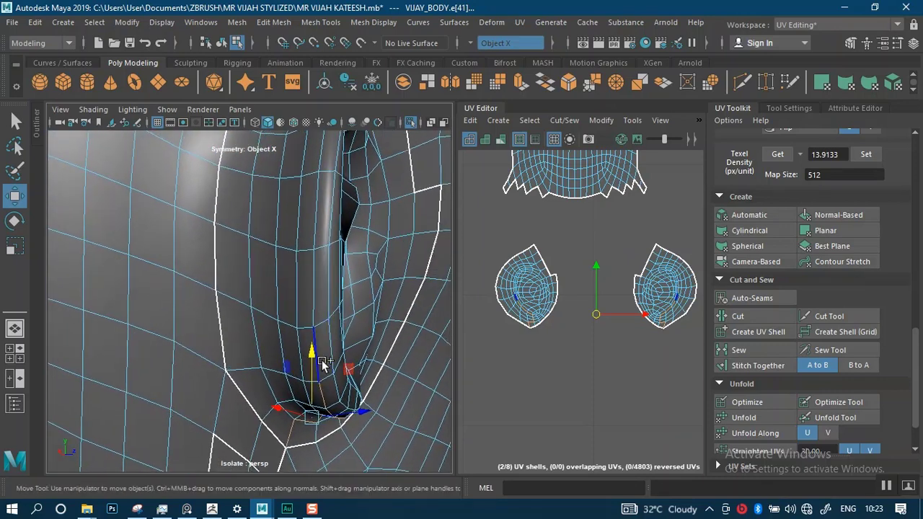
{"action": "left_click", "coordinate": [323, 361], "text": "shift"}
{"action": "left_click", "coordinate": [311, 289], "text": "shift"}
{"action": "middle_click_drag", "start_coordinate": [322, 264], "coordinate": [262, 352], "text": "alt"}
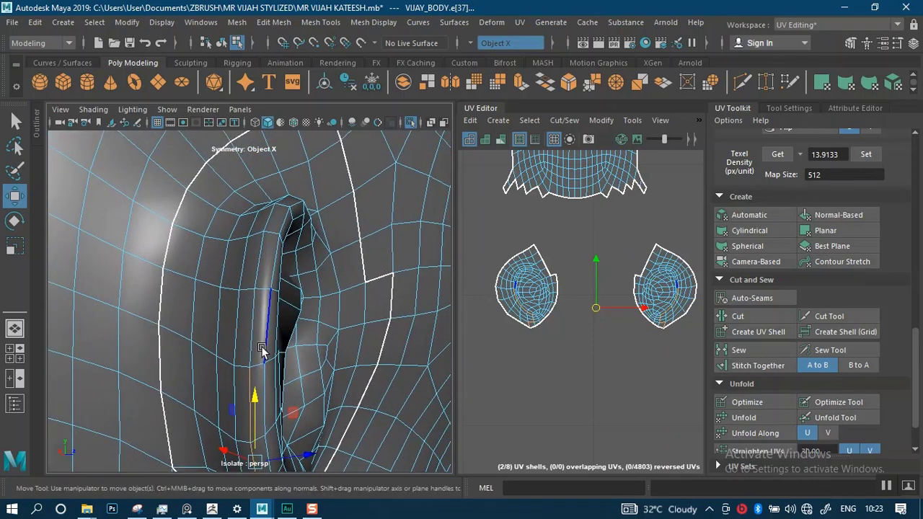
{"action": "left_click", "coordinate": [251, 346], "text": "shift"}
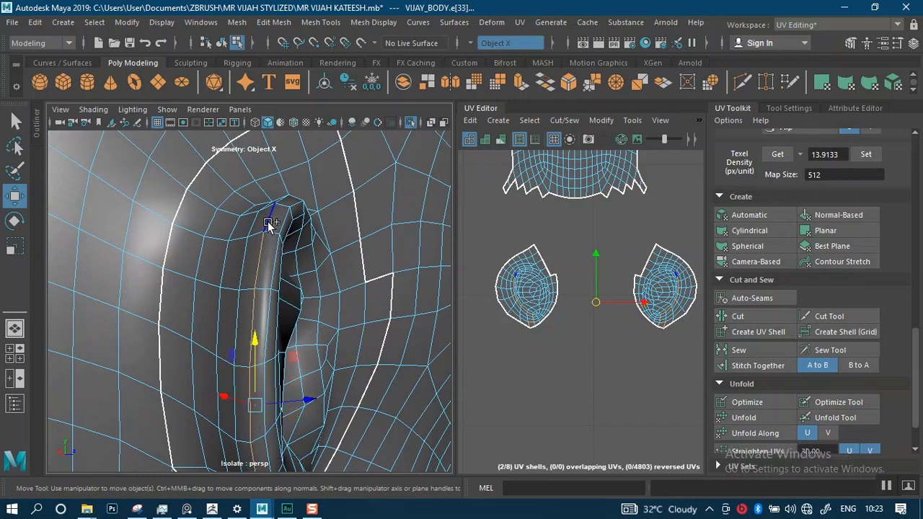
{"action": "left_click_drag", "start_coordinate": [291, 322], "coordinate": [238, 369], "text": "alt"}
{"action": "left_click", "coordinate": [154, 328], "text": "shift"}
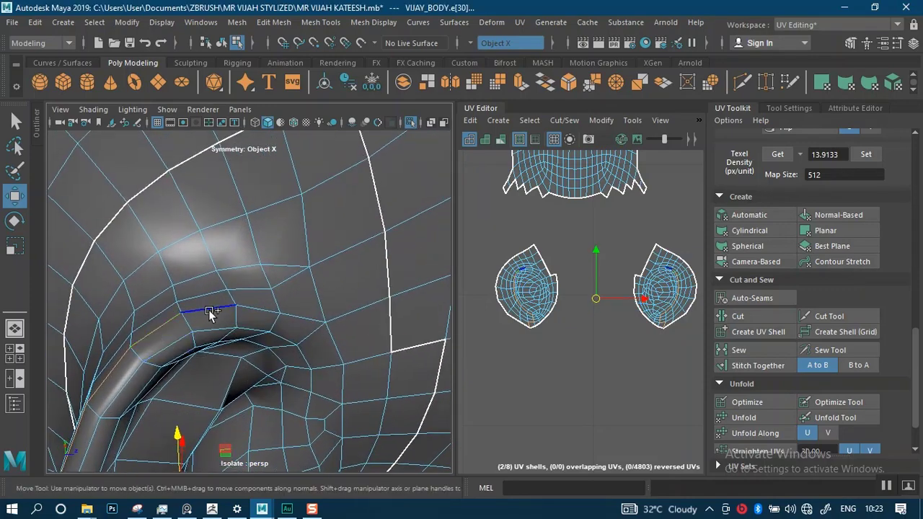
{"action": "left_click", "coordinate": [254, 310], "text": "shift"}
{"action": "left_click", "coordinate": [735, 318]}
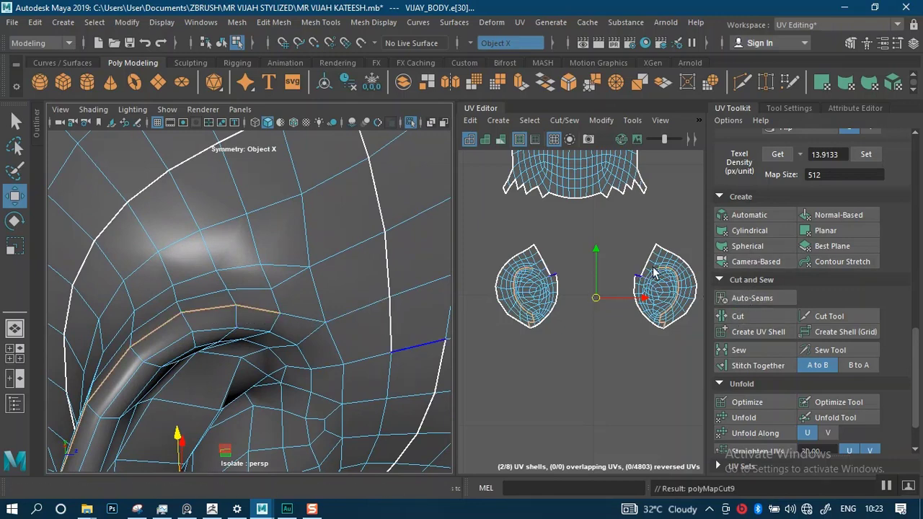
Select both ear shells, unfold them with the new rim cuts and clear the selection
{"action": "right_click_drag", "start_coordinate": [665, 285], "coordinate": [607, 263]}
{"action": "left_click", "coordinate": [509, 297]}
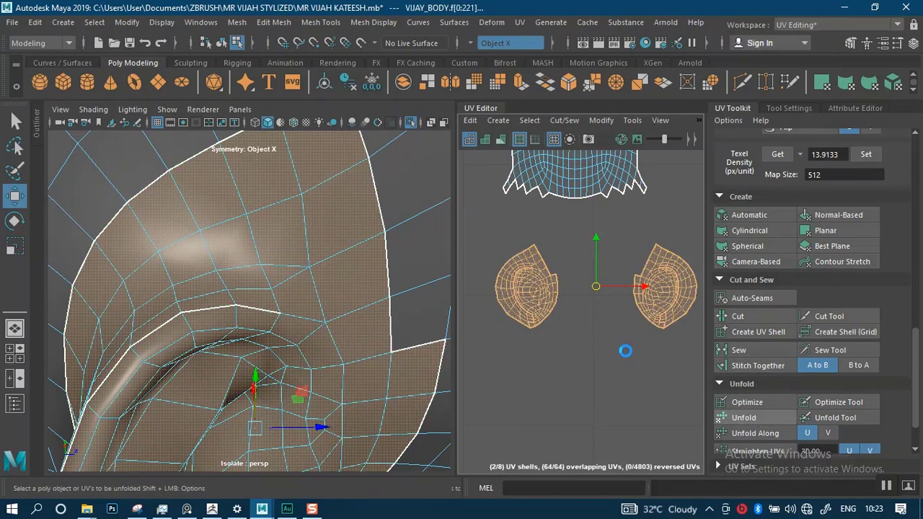
{"action": "left_click", "coordinate": [593, 374]}
{"action": "scroll", "coordinate": [587, 366], "scroll_direction": "down", "scroll_amount": 2}
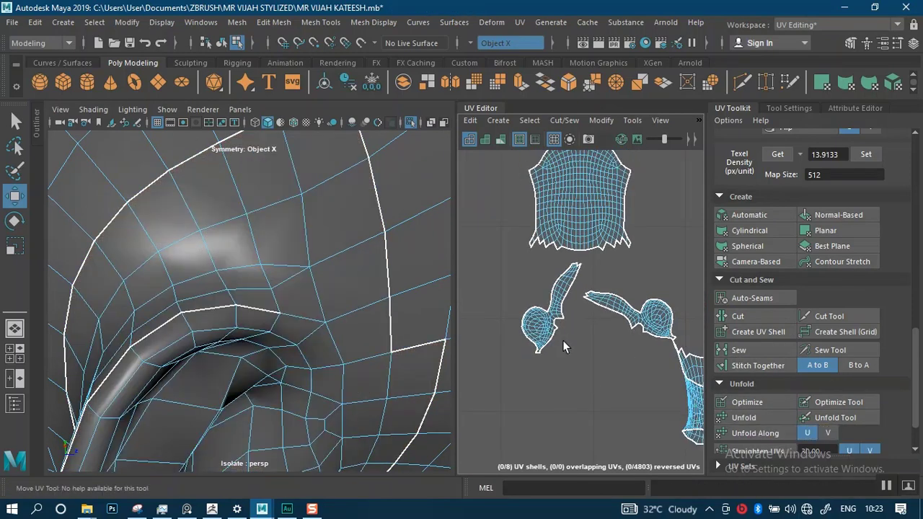
{"action": "middle_click_drag", "start_coordinate": [563, 342], "coordinate": [541, 319], "text": "alt"}
{"action": "right_click_drag", "start_coordinate": [540, 320], "coordinate": [565, 413], "text": "alt"}
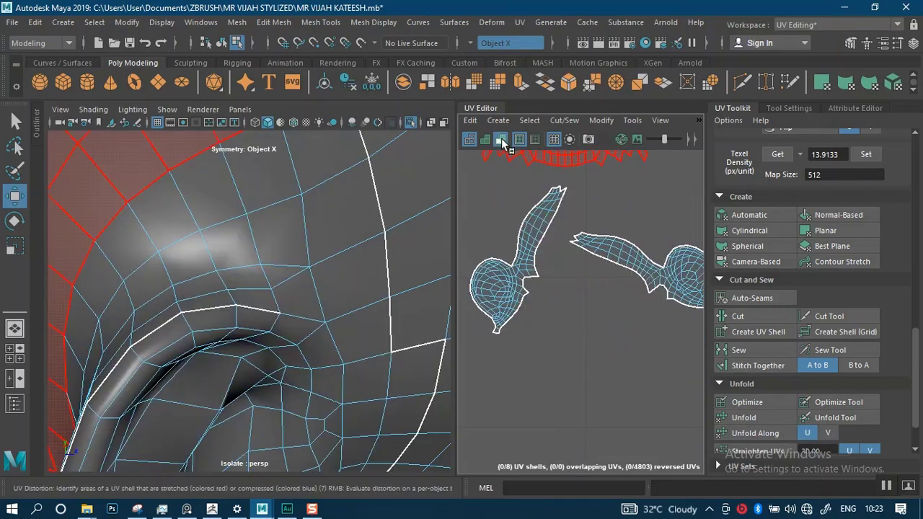
Turn on the distortion display, examine the ear from several angles, and turn the display off again
{"action": "left_click", "coordinate": [501, 139]}
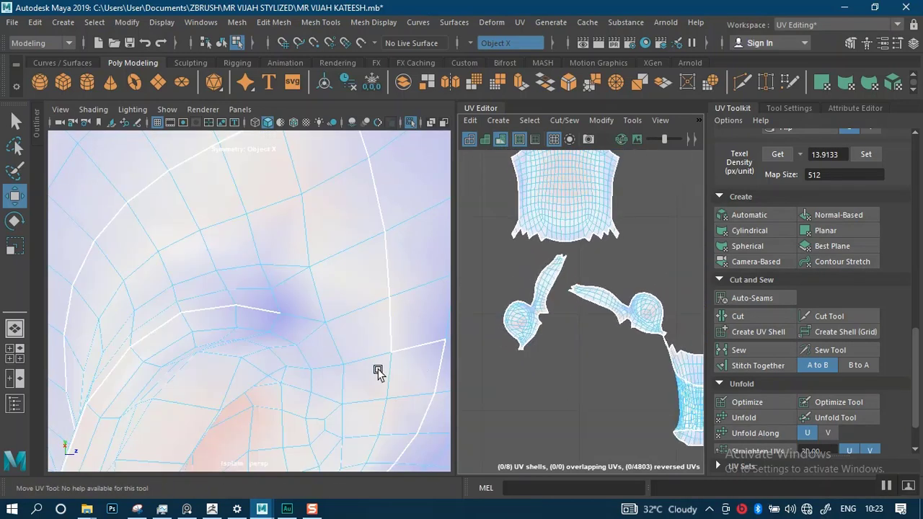
{"action": "right_click_drag", "start_coordinate": [377, 370], "coordinate": [315, 286], "text": "alt"}
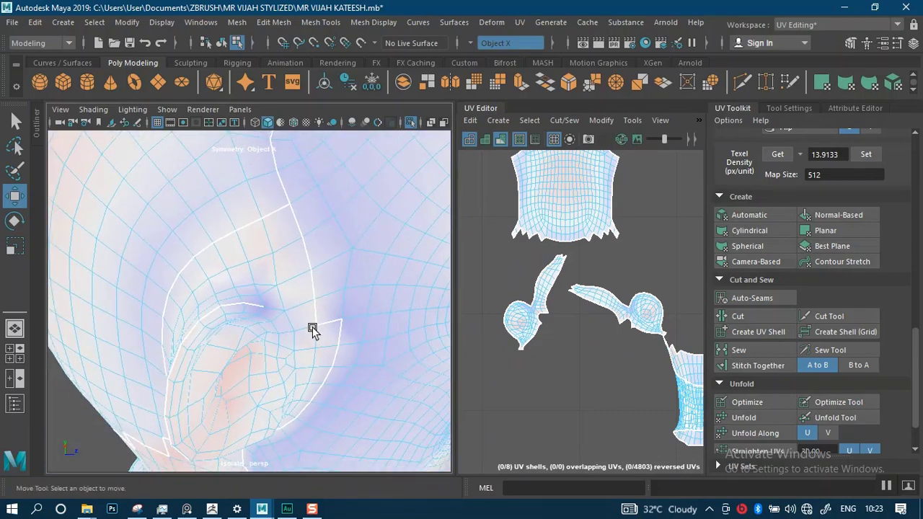
{"action": "mouse_move", "coordinate": [312, 329]}
{"action": "left_mouse_down", "text": "alt"}
{"action": "mouse_move", "coordinate": [346, 295]}
{"action": "mouse_move", "coordinate": [408, 280]}
{"action": "mouse_move", "coordinate": [269, 281]}
{"action": "mouse_move", "coordinate": [313, 274]}
{"action": "mouse_move", "coordinate": [363, 291]}
{"action": "mouse_move", "coordinate": [324, 296]}
{"action": "mouse_move", "coordinate": [313, 321]}
{"action": "left_mouse_up", "text": "alt"}
{"action": "middle_click_drag", "start_coordinate": [290, 303], "coordinate": [319, 304], "text": "alt"}
{"action": "left_click_drag", "start_coordinate": [291, 295], "coordinate": [308, 299], "text": "alt"}
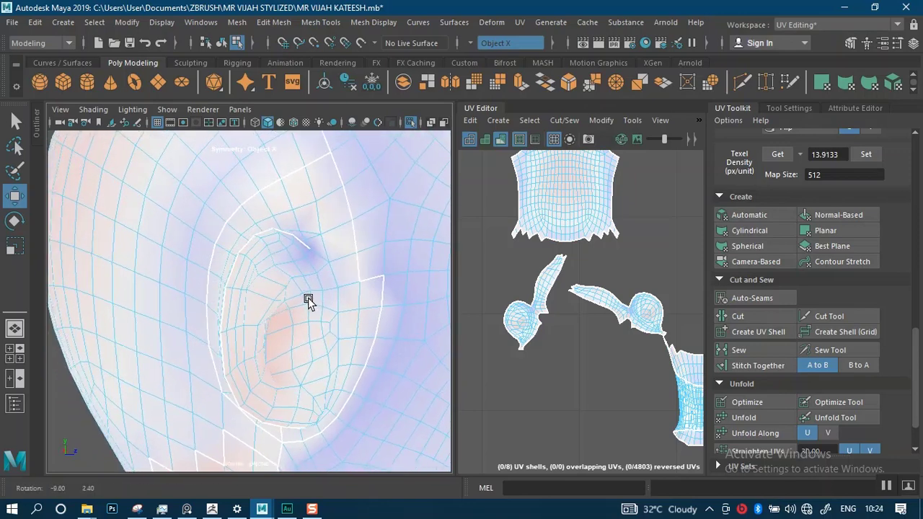
{"action": "right_click_drag", "start_coordinate": [300, 287], "coordinate": [298, 334], "text": "alt"}
{"action": "left_click_drag", "start_coordinate": [298, 333], "coordinate": [405, 297], "text": "alt"}
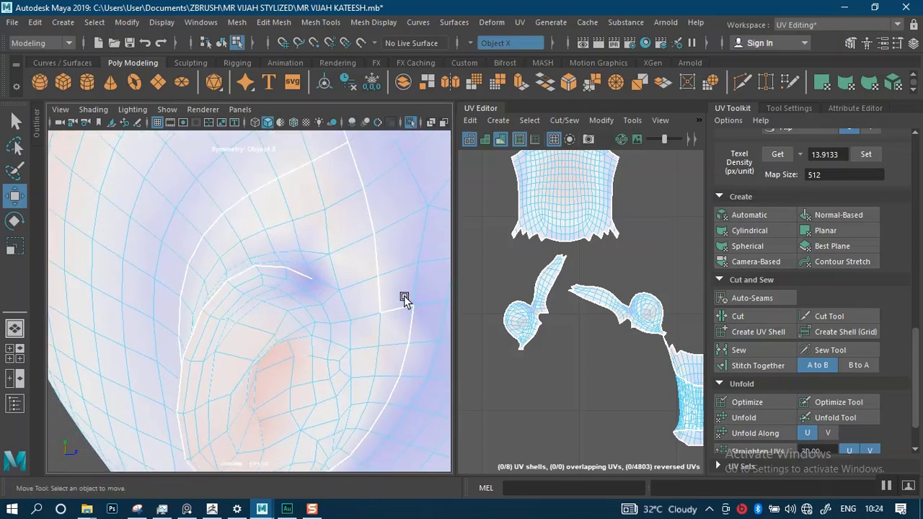
{"action": "left_click", "coordinate": [500, 141]}
Try to stitch together the cut edges along the upper ear rim
{"action": "mouse_move", "coordinate": [245, 276]}
{"action": "right_mouse_down", "text": "alt"}
{"action": "mouse_move", "coordinate": [300, 282]}
{"action": "mouse_move", "coordinate": [318, 263]}
{"action": "mouse_move", "coordinate": [320, 94]}
{"action": "right_mouse_up", "text": "alt"}
{"action": "left_click", "coordinate": [307, 258]}
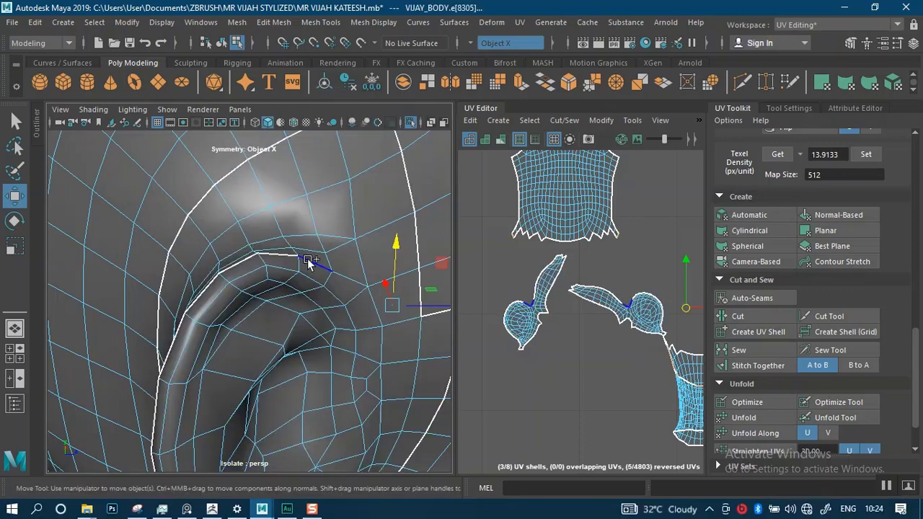
{"action": "left_click", "coordinate": [307, 258], "text": "shift"}
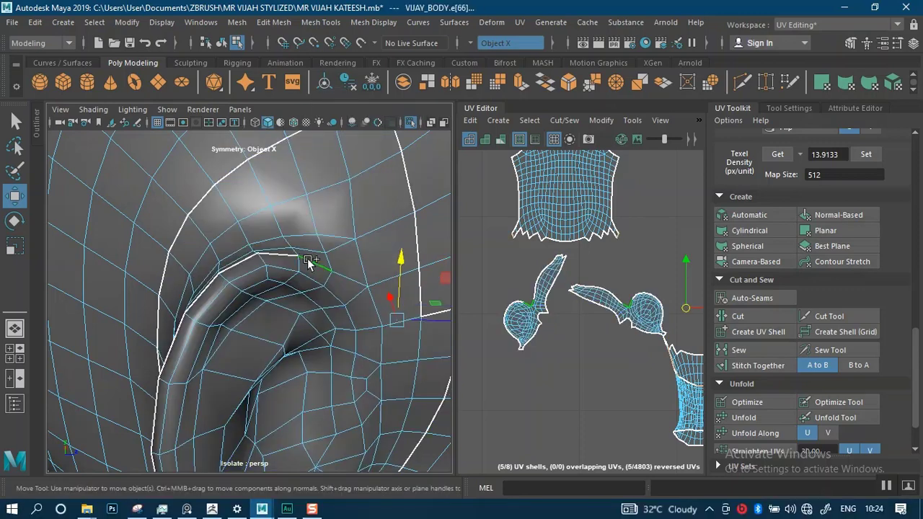
{"action": "left_click", "coordinate": [230, 267], "text": "shift"}
{"action": "left_click", "coordinate": [192, 301], "text": "shift"}
{"action": "left_click_drag", "start_coordinate": [293, 309], "coordinate": [350, 283], "text": "alt"}
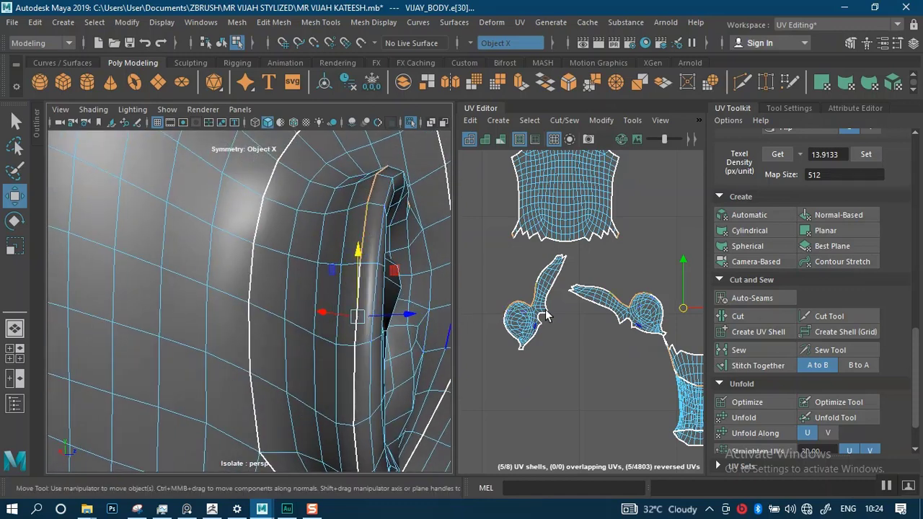
{"action": "left_click", "coordinate": [749, 365]}
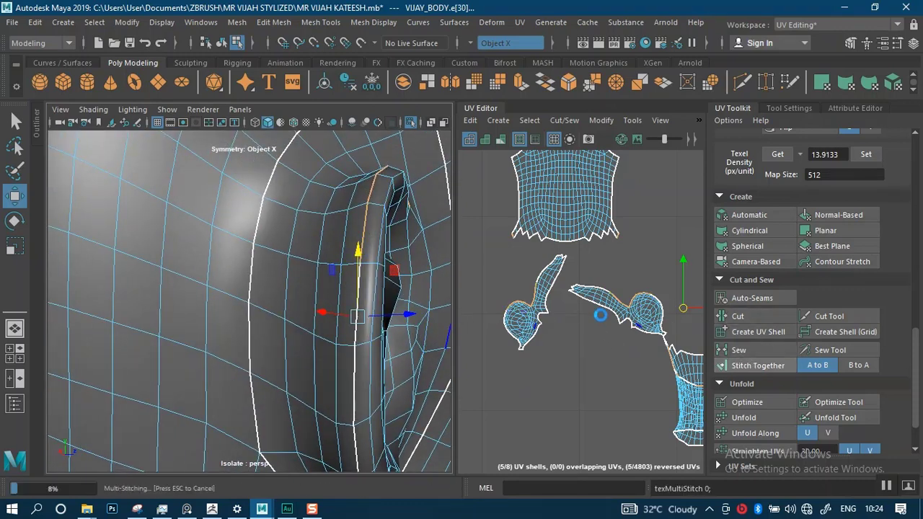
Undo the stitch that joined the head shells and clear the selection
{"action": "right_click_drag", "start_coordinate": [603, 312], "coordinate": [541, 220]}
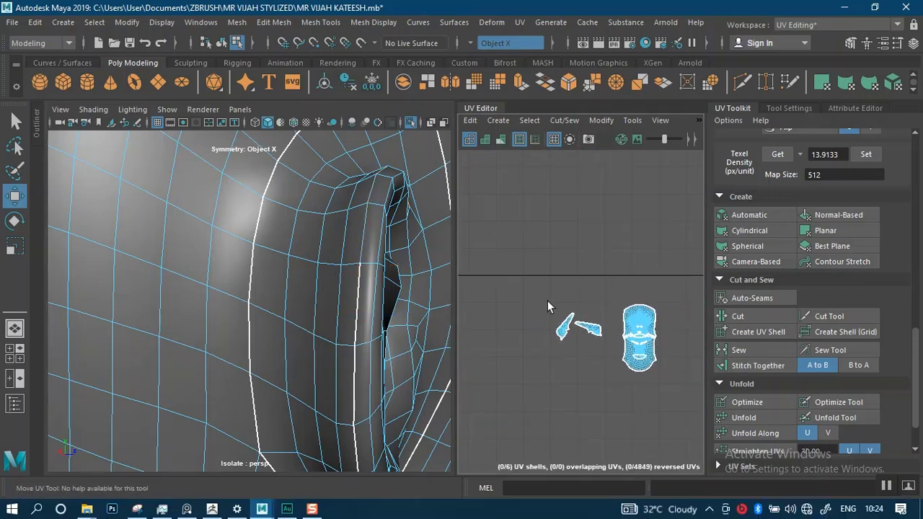
{"action": "middle_click_drag", "start_coordinate": [568, 337], "coordinate": [537, 277], "text": "alt"}
{"action": "right_click_drag", "start_coordinate": [537, 277], "coordinate": [560, 382], "text": "alt"}
{"action": "key", "text": "ctrl+z"}
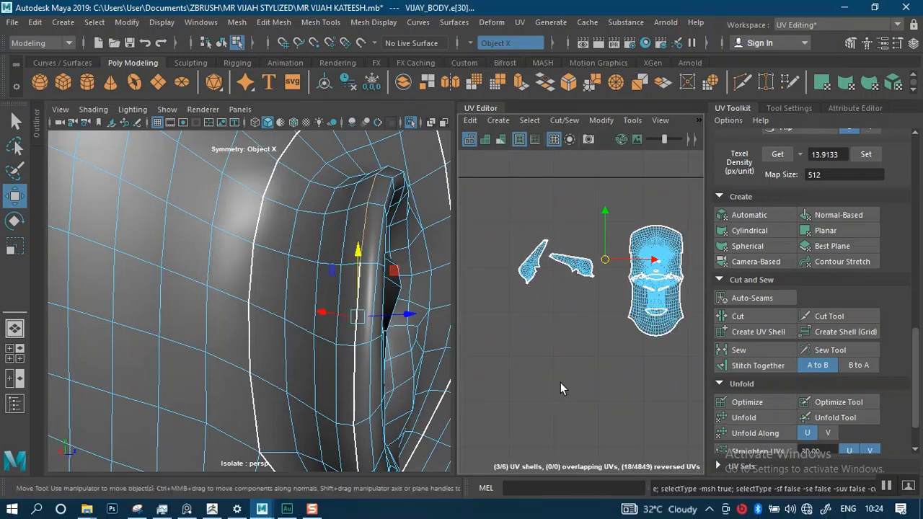
{"action": "left_click", "coordinate": [548, 341]}
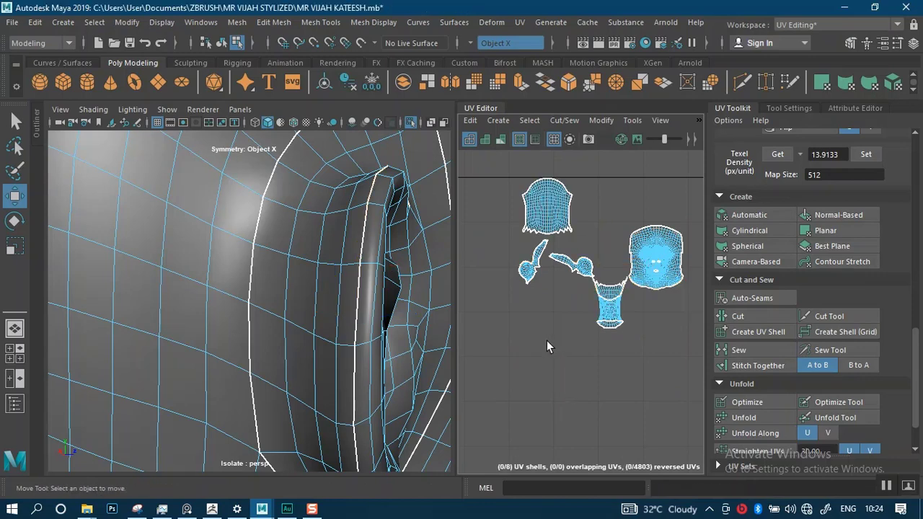
Select only the cut edges along the upper rim of the ear and stitch them together on both ear shells
{"action": "right_click_drag", "start_coordinate": [545, 303], "coordinate": [543, 418], "text": "alt"}
{"action": "right_click_drag", "start_coordinate": [530, 252], "coordinate": [564, 375], "text": "alt"}
{"action": "right_click", "coordinate": [367, 309]}
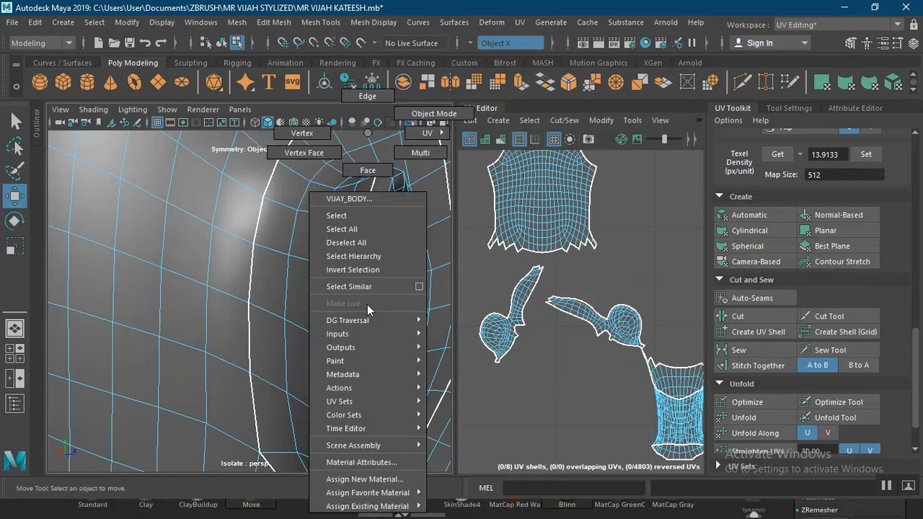
{"action": "left_click", "coordinate": [375, 109]}
{"action": "left_click", "coordinate": [357, 246]}
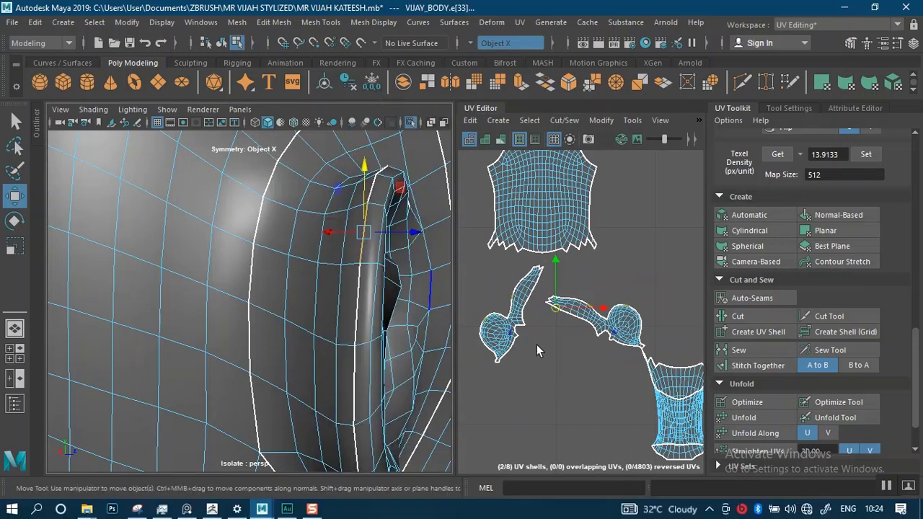
{"action": "middle_click_drag", "start_coordinate": [564, 398], "coordinate": [534, 346], "text": "alt"}
{"action": "left_click_drag", "start_coordinate": [394, 265], "coordinate": [305, 289], "text": "alt"}
{"action": "right_click_drag", "start_coordinate": [305, 289], "coordinate": [282, 294], "text": "alt"}
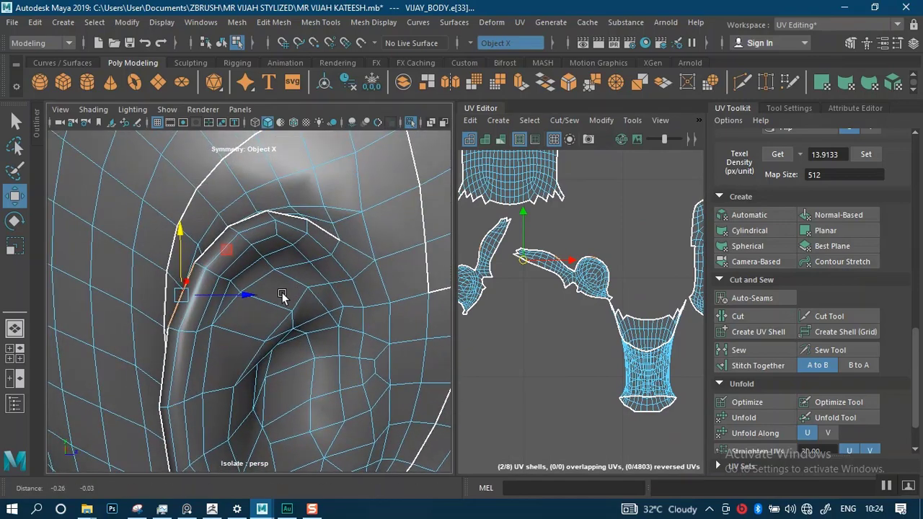
{"action": "left_click_drag", "start_coordinate": [281, 294], "coordinate": [300, 371], "text": "alt"}
{"action": "double_click", "coordinate": [300, 372]}
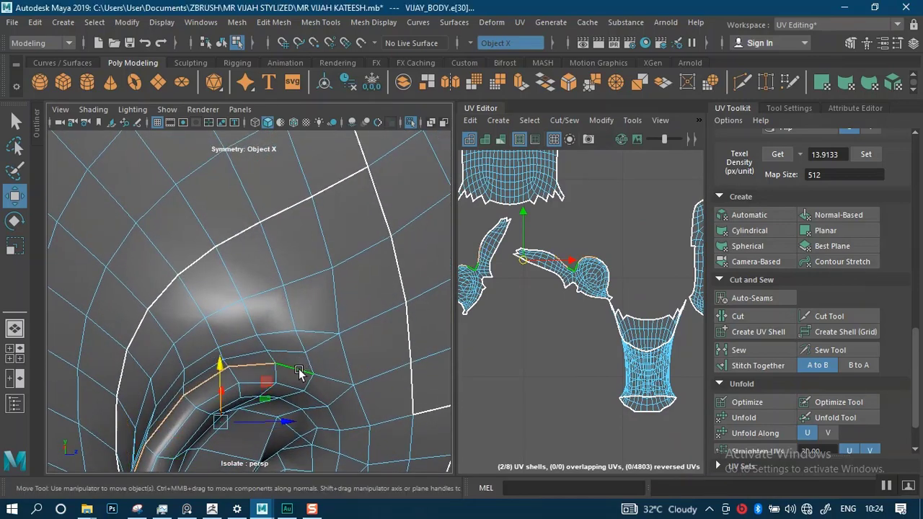
{"action": "left_click", "coordinate": [755, 361]}
{"action": "scroll", "coordinate": [526, 303], "scroll_direction": "down", "scroll_amount": 2}
{"action": "middle_click_drag", "start_coordinate": [526, 303], "coordinate": [551, 256], "text": "alt"}
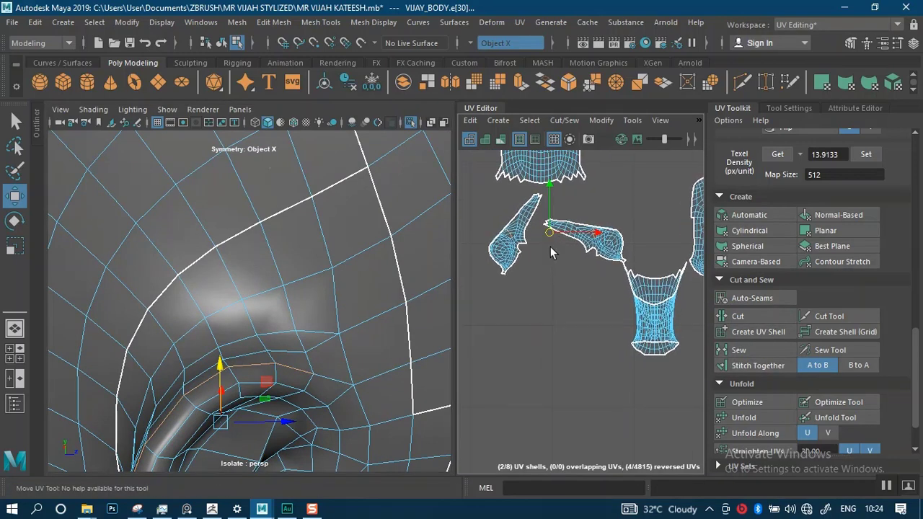
Select both stitched ear shells, unfold them again and clear the selection
{"action": "scroll", "coordinate": [550, 235], "scroll_direction": "up", "scroll_amount": 2}
{"action": "right_click", "coordinate": [612, 222]}
{"action": "right_click_drag", "start_coordinate": [556, 217], "coordinate": [555, 203]}
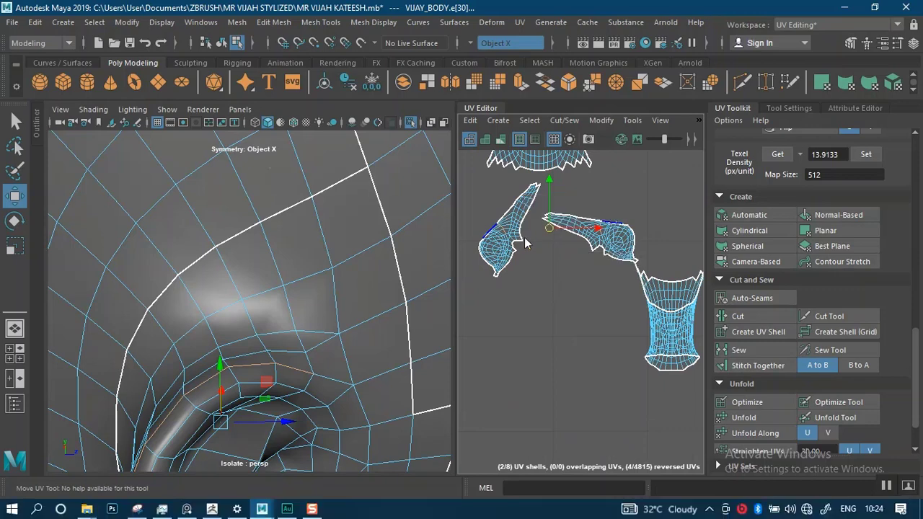
{"action": "left_click", "coordinate": [493, 251]}
{"action": "left_click", "coordinate": [745, 419]}
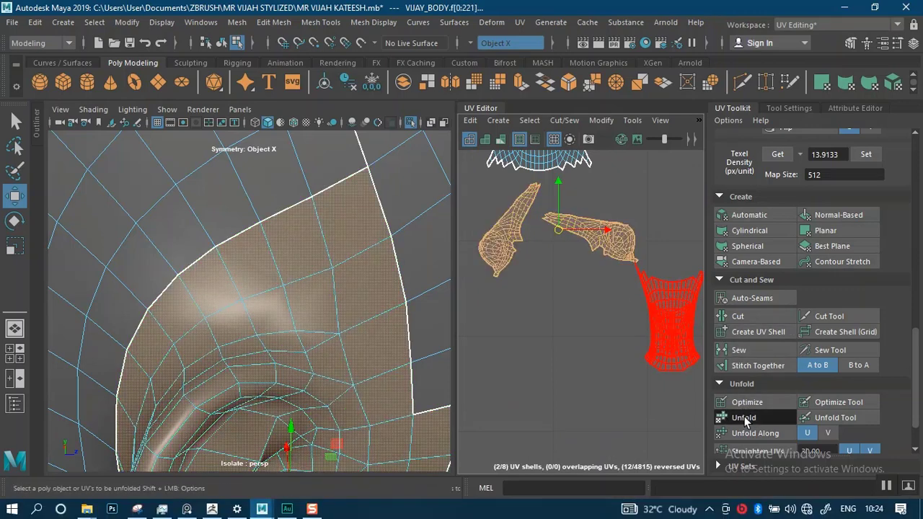
{"action": "left_click", "coordinate": [542, 286]}
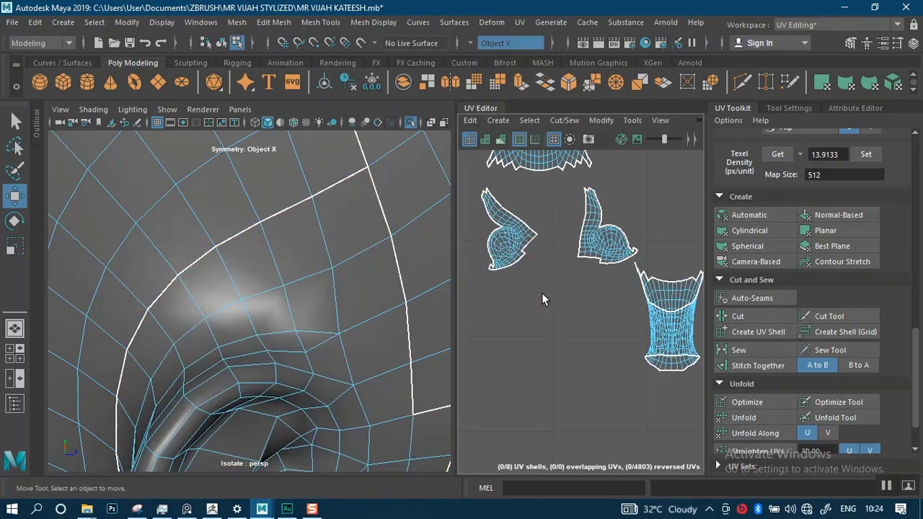
Turn on UV distortion shading and examine the stretching around the ear on the model
{"action": "left_click", "coordinate": [500, 140]}
{"action": "right_click_drag", "start_coordinate": [338, 372], "coordinate": [268, 306], "text": "alt"}
{"action": "middle_click_drag", "start_coordinate": [269, 307], "coordinate": [269, 229], "text": "alt"}
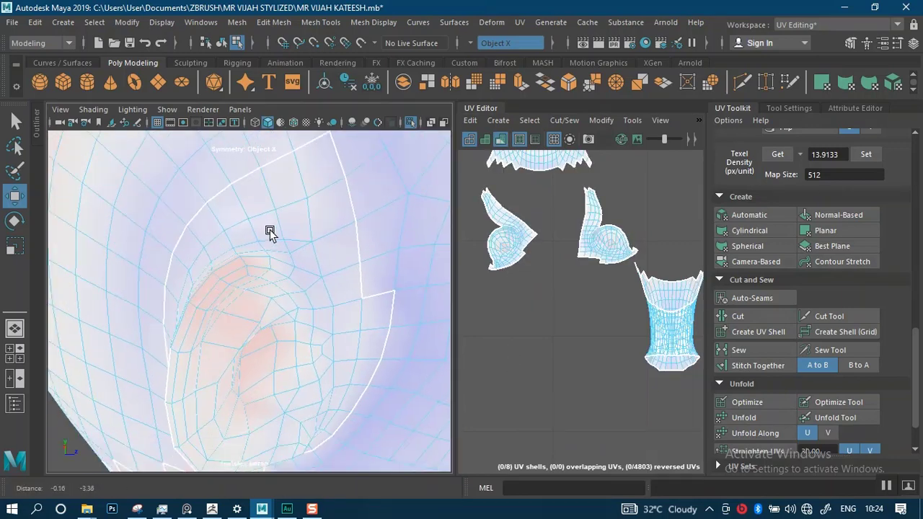
{"action": "left_click_drag", "start_coordinate": [270, 229], "coordinate": [288, 225], "text": "alt"}
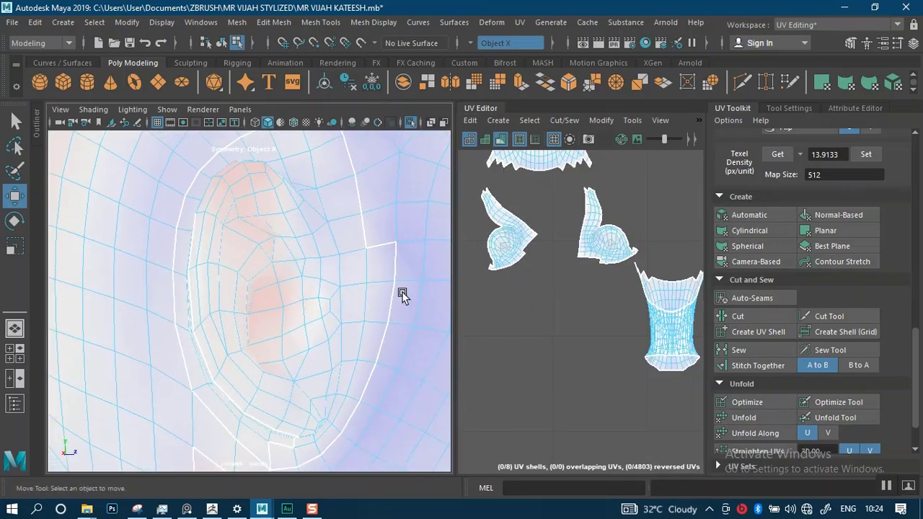
{"action": "left_click_drag", "start_coordinate": [333, 289], "coordinate": [272, 291], "text": "alt"}
Switch to UV shell selection, pick both ear shells and turn symmetry off
{"action": "right_click_drag", "start_coordinate": [565, 296], "coordinate": [560, 325], "text": "alt"}
{"action": "left_click", "coordinate": [589, 269]}
{"action": "right_click_drag", "start_coordinate": [588, 270], "coordinate": [531, 252]}
{"action": "left_click", "coordinate": [503, 271]}
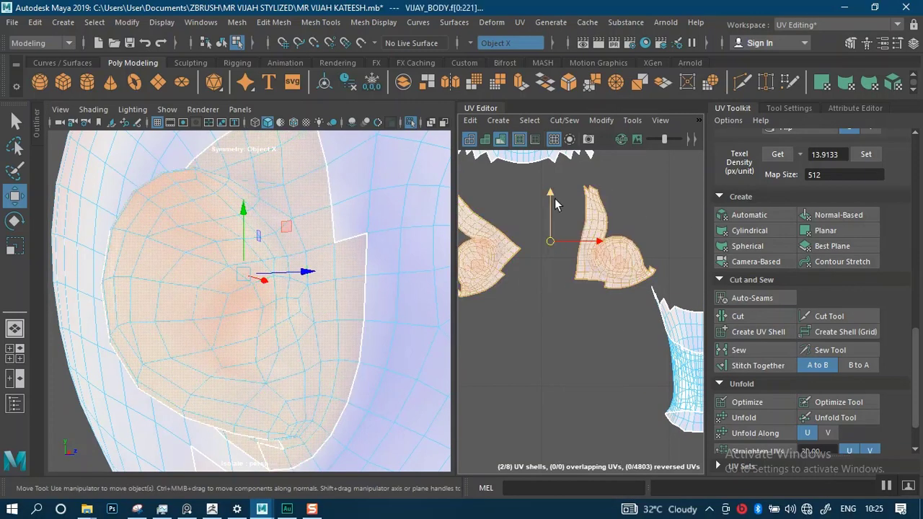
{"action": "left_click", "coordinate": [469, 45]}
{"action": "left_click", "coordinate": [482, 61]}
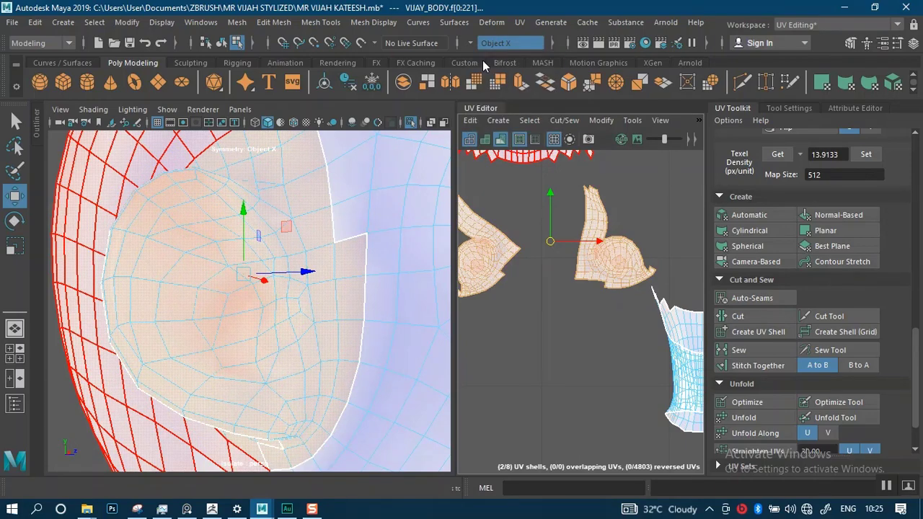
{"action": "left_click", "coordinate": [471, 43]}
{"action": "left_click", "coordinate": [490, 51]}
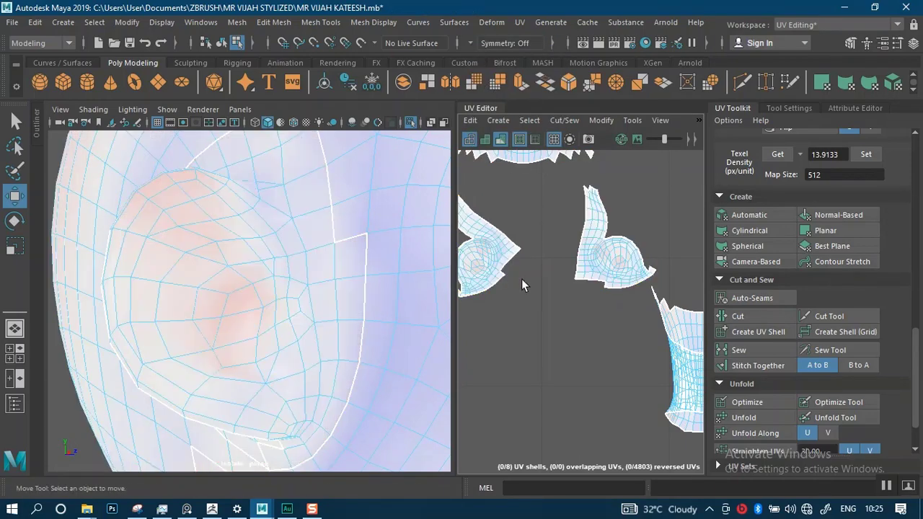
Select only one of the two ear shells and turn off the distortion shading
{"action": "left_click", "coordinate": [510, 274]}
{"action": "scroll", "coordinate": [546, 354], "scroll_direction": "down", "scroll_amount": 2}
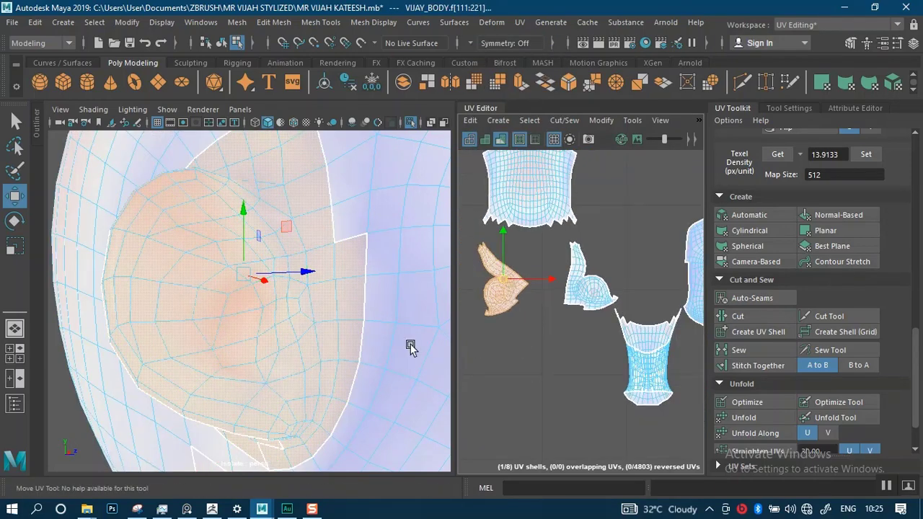
{"action": "right_click_drag", "start_coordinate": [333, 319], "coordinate": [317, 260], "text": "alt"}
{"action": "right_click_drag", "start_coordinate": [593, 313], "coordinate": [580, 386], "text": "alt"}
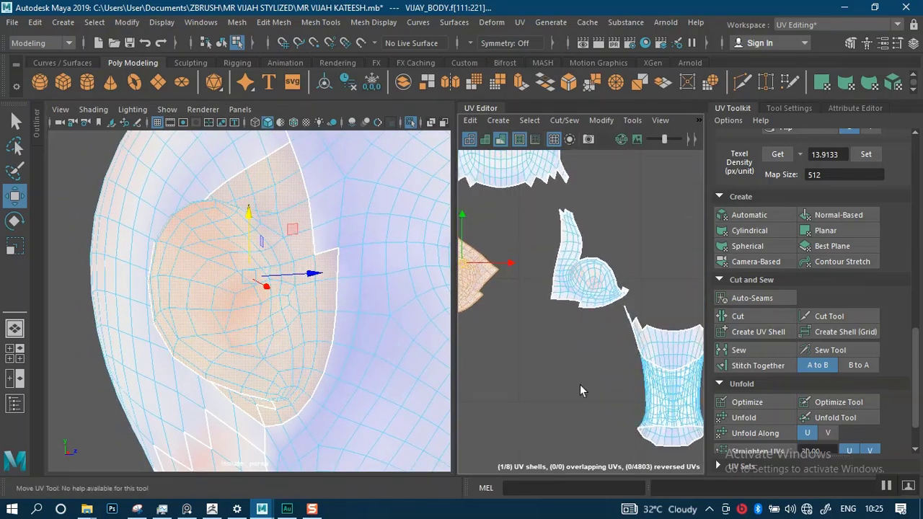
{"action": "middle_click_drag", "start_coordinate": [570, 329], "coordinate": [610, 332], "text": "alt"}
{"action": "right_click_drag", "start_coordinate": [610, 331], "coordinate": [599, 396], "text": "alt"}
{"action": "right_click_drag", "start_coordinate": [545, 282], "coordinate": [538, 386], "text": "alt"}
{"action": "middle_click_drag", "start_coordinate": [522, 344], "coordinate": [701, 324], "text": "alt"}
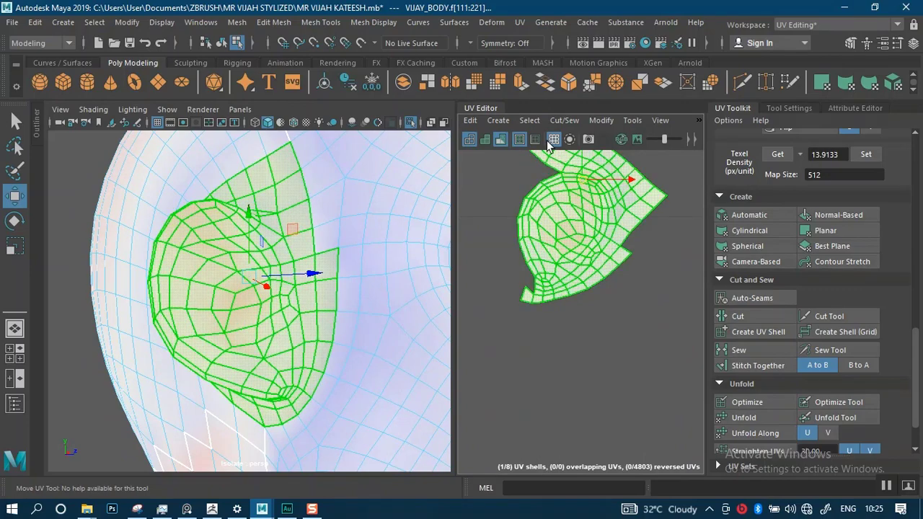
{"action": "left_click", "coordinate": [506, 139]}
Rotate the two ear shells individually so their long upper strips lie roughly horizontal and mirror each other
{"action": "key", "text": "e"}
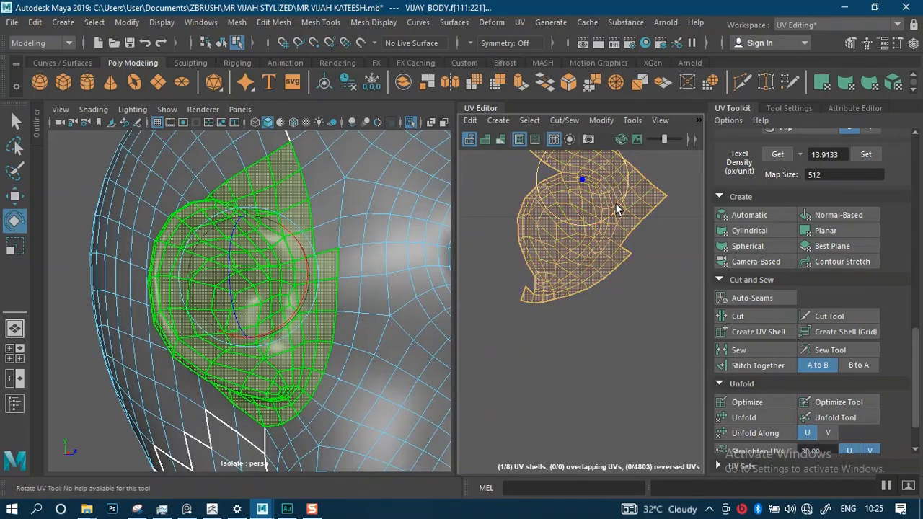
{"action": "left_click_drag", "start_coordinate": [617, 207], "coordinate": [616, 177]}
{"action": "right_click_drag", "start_coordinate": [615, 177], "coordinate": [554, 245], "text": "alt"}
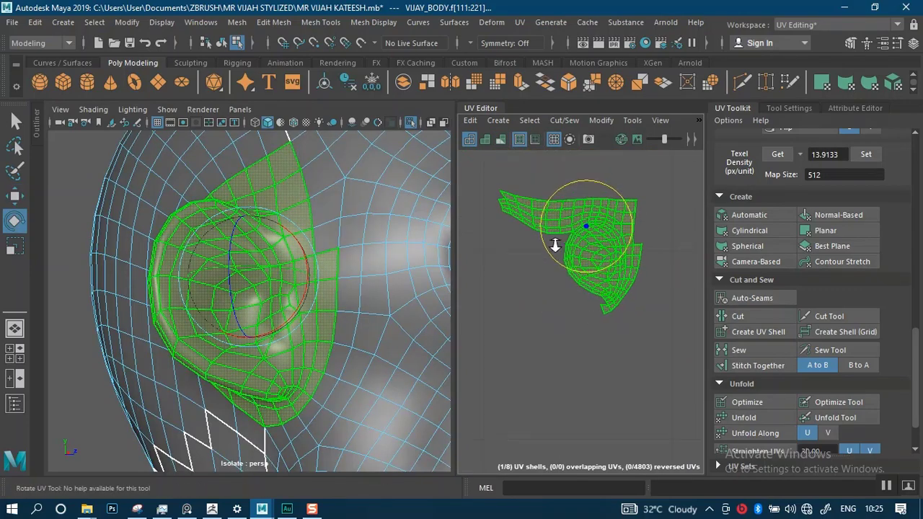
{"action": "middle_click_drag", "start_coordinate": [559, 259], "coordinate": [453, 267], "text": "alt"}
{"action": "left_click", "coordinate": [642, 258]}
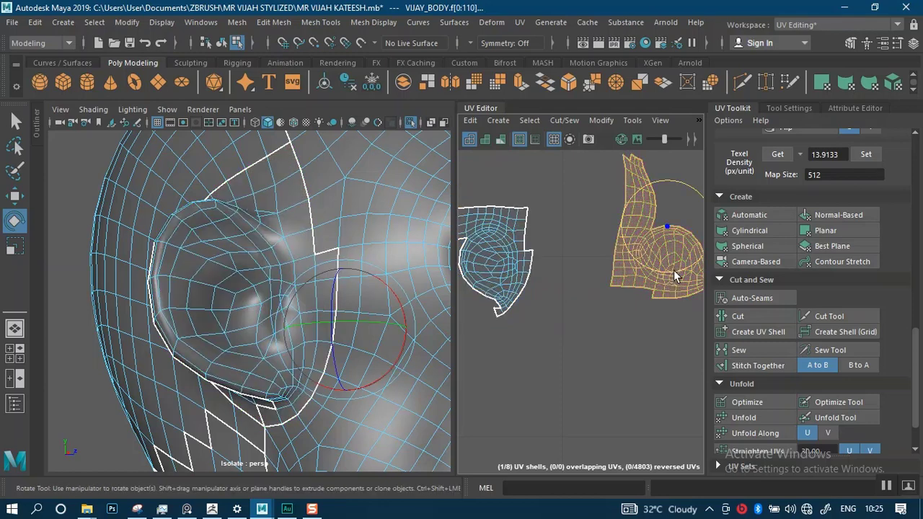
{"action": "left_click_drag", "start_coordinate": [672, 271], "coordinate": [571, 250]}
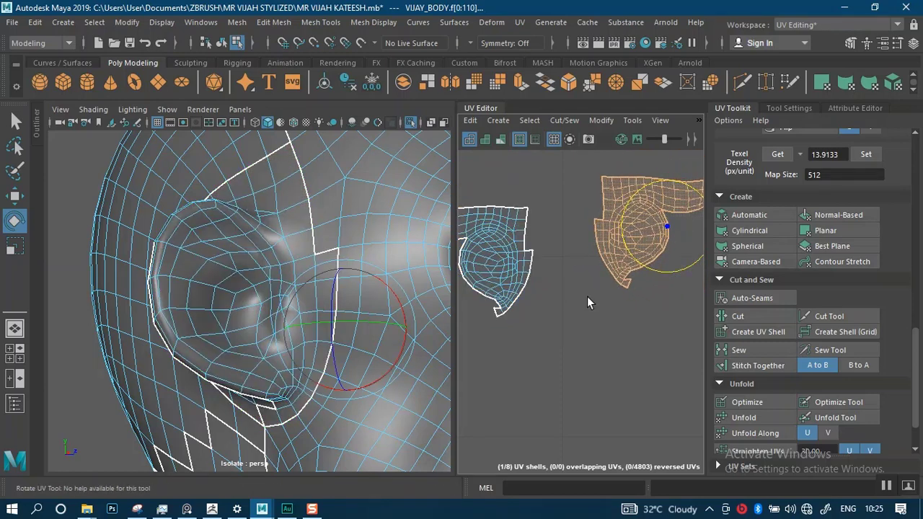
Move the second ear shell closer to the first, level with it below the back-of-head shell
{"action": "key", "text": "w"}
{"action": "right_click_drag", "start_coordinate": [599, 326], "coordinate": [586, 251], "text": "alt"}
{"action": "middle_click_drag", "start_coordinate": [587, 251], "coordinate": [563, 235], "text": "alt"}
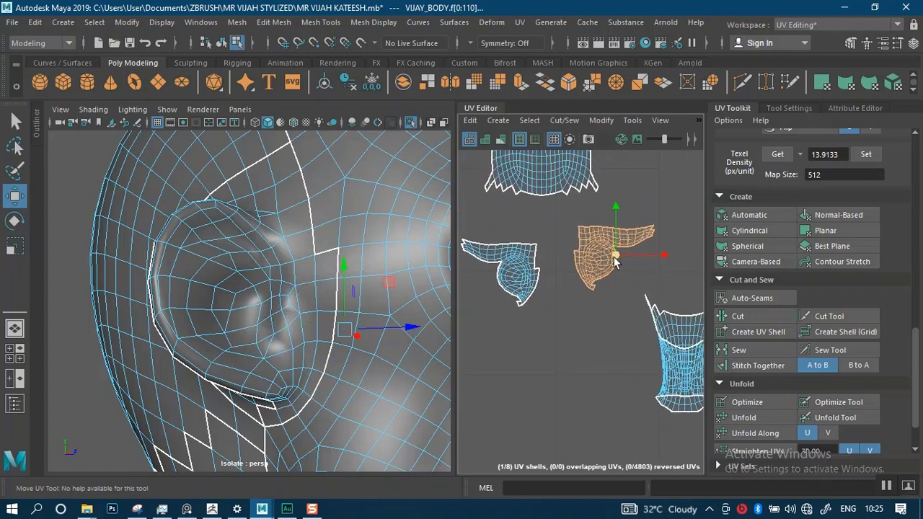
{"action": "left_click_drag", "start_coordinate": [614, 258], "coordinate": [603, 277]}
Review the placement of both ear shells relative to the other head shells in the UV layout
{"action": "right_click_drag", "start_coordinate": [570, 323], "coordinate": [525, 243], "text": "alt"}
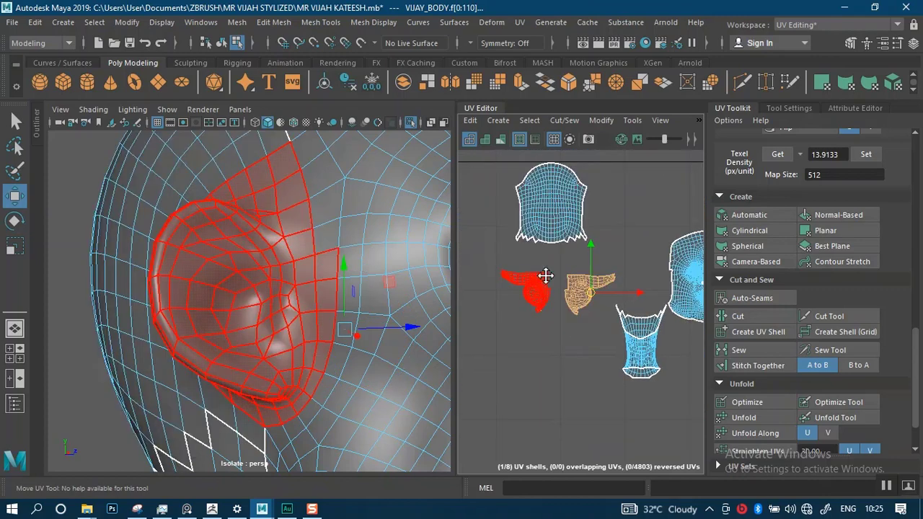
{"action": "middle_click_drag", "start_coordinate": [545, 276], "coordinate": [548, 301], "text": "alt"}
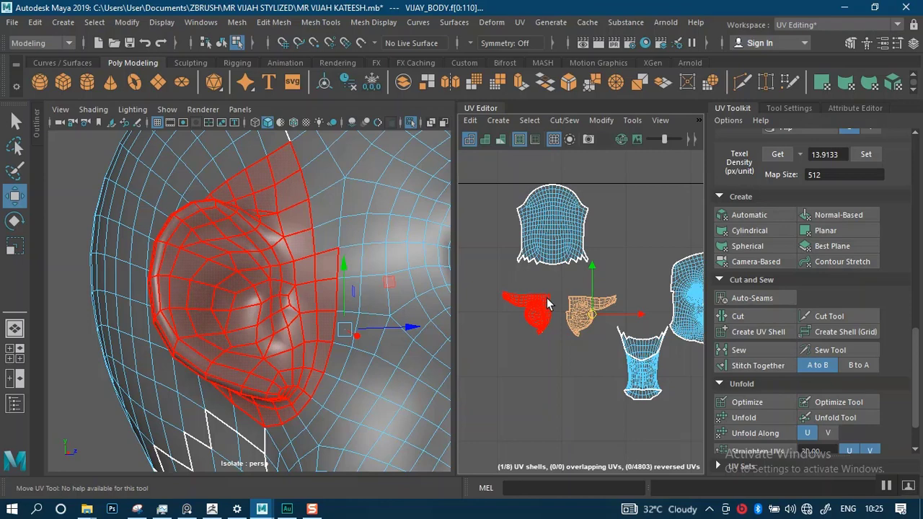
{"action": "scroll", "coordinate": [548, 303], "scroll_direction": "up", "scroll_amount": 3}
{"action": "middle_click_drag", "start_coordinate": [547, 340], "coordinate": [554, 319], "text": "alt"}
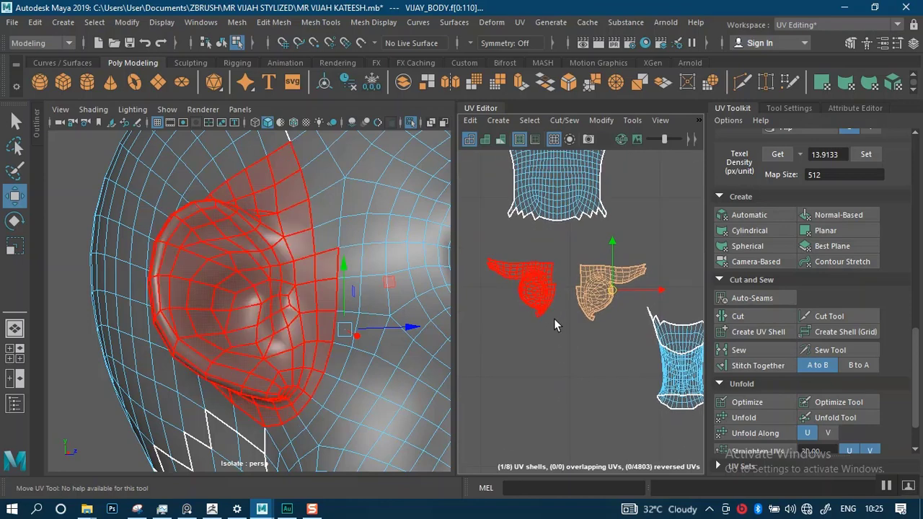
{"action": "right_click_drag", "start_coordinate": [553, 358], "coordinate": [540, 328], "text": "alt"}
{"action": "mouse_move", "coordinate": [539, 325]}
{"action": "middle_mouse_down", "text": "alt"}
{"action": "mouse_move", "coordinate": [462, 382]}
{"action": "mouse_move", "coordinate": [550, 388]}
{"action": "mouse_move", "coordinate": [549, 317]}
{"action": "middle_mouse_up", "text": "alt"}
{"action": "mouse_move", "coordinate": [549, 333]}
{"action": "right_mouse_down", "text": "alt"}
{"action": "mouse_move", "coordinate": [575, 436]}
{"action": "mouse_move", "coordinate": [564, 335]}
{"action": "right_mouse_up", "text": "alt"}
{"action": "middle_click_drag", "start_coordinate": [564, 335], "coordinate": [539, 333], "text": "alt"}
{"action": "right_click_drag", "start_coordinate": [539, 333], "coordinate": [536, 327], "text": "alt"}
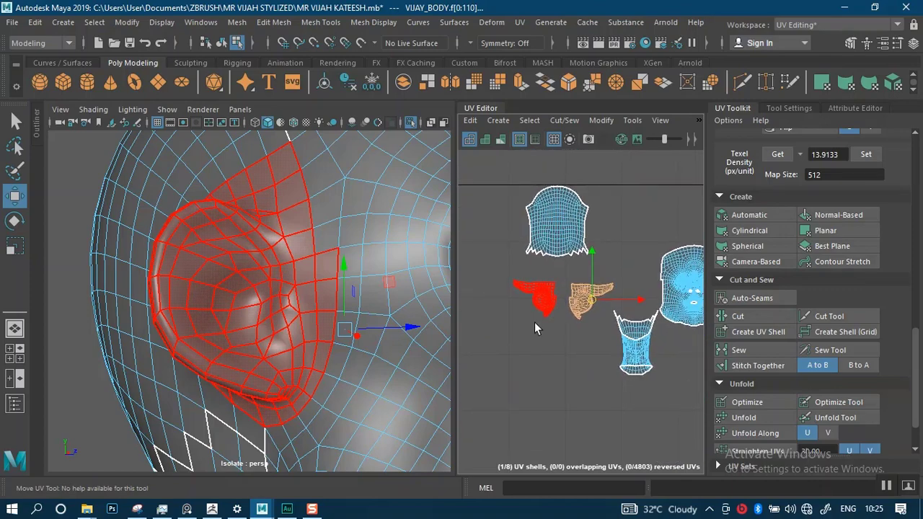
Select the vertical center line of edges down the back of the neck and cut the neck's UVs along it
{"action": "middle_click_drag", "start_coordinate": [535, 327], "coordinate": [473, 303], "text": "alt"}
{"action": "right_click_drag", "start_coordinate": [473, 302], "coordinate": [555, 346], "text": "alt"}
{"action": "scroll", "coordinate": [235, 308], "scroll_direction": "down", "scroll_amount": 2}
{"action": "left_click_drag", "start_coordinate": [235, 308], "coordinate": [336, 346], "text": "alt"}
{"action": "left_click", "coordinate": [235, 366]}
{"action": "left_click", "coordinate": [212, 369]}
{"action": "middle_click_drag", "start_coordinate": [336, 346], "coordinate": [396, 265], "text": "alt"}
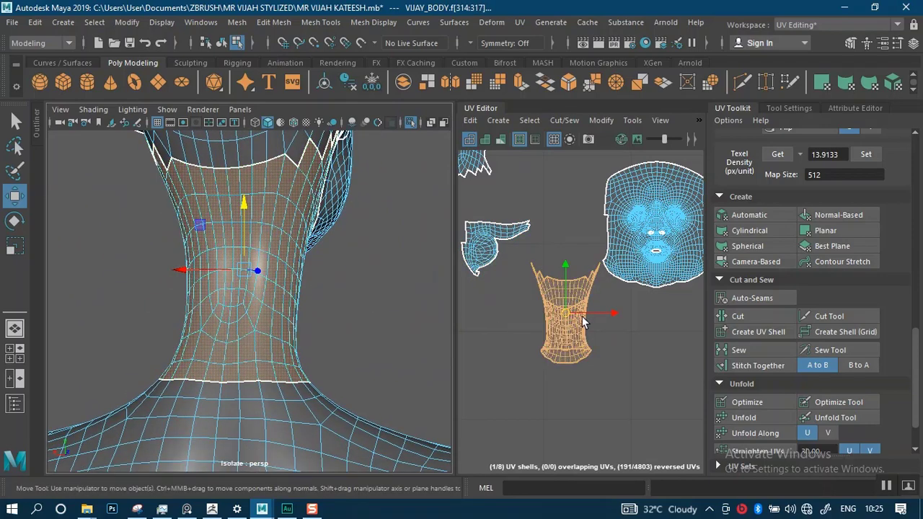
{"action": "right_click_drag", "start_coordinate": [240, 317], "coordinate": [240, 96]}
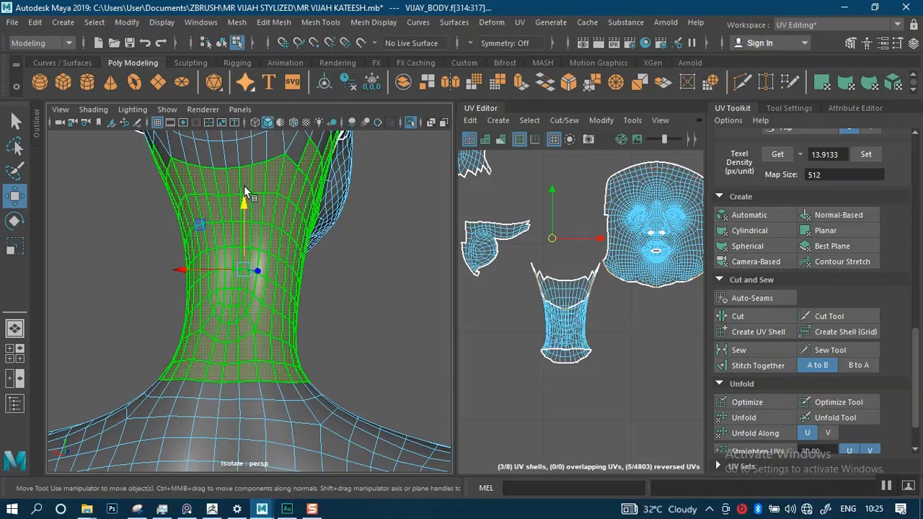
{"action": "left_click_drag", "start_coordinate": [245, 189], "coordinate": [268, 259], "text": "alt"}
{"action": "right_click_drag", "start_coordinate": [268, 259], "coordinate": [258, 330], "text": "alt"}
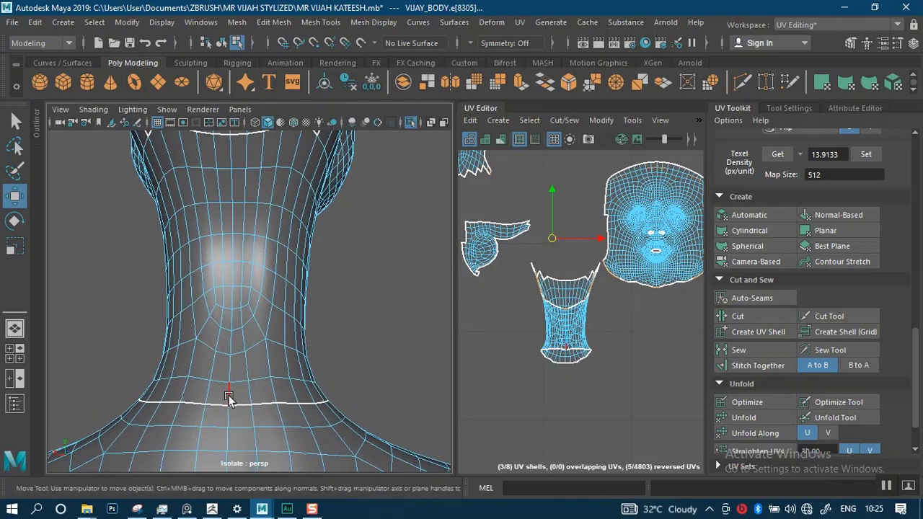
{"action": "left_click_drag", "start_coordinate": [236, 273], "coordinate": [262, 289], "text": "alt"}
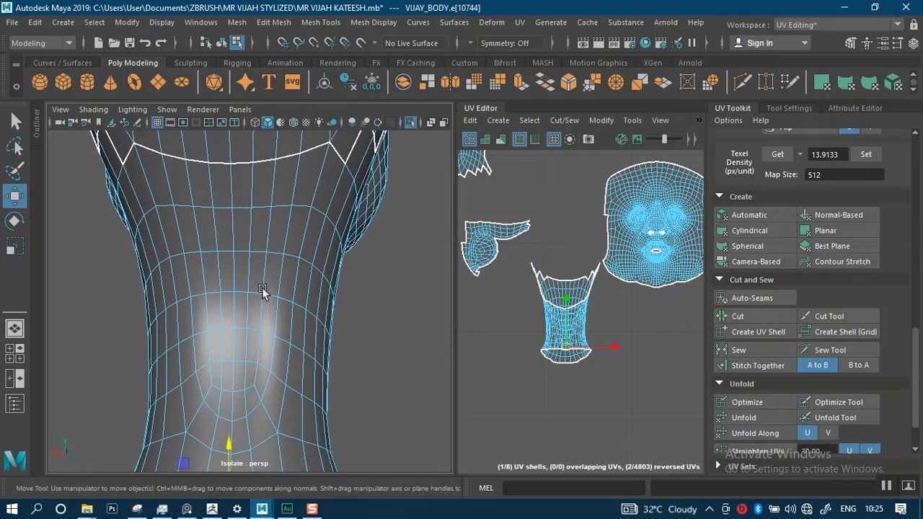
{"action": "double_click", "coordinate": [235, 184]}
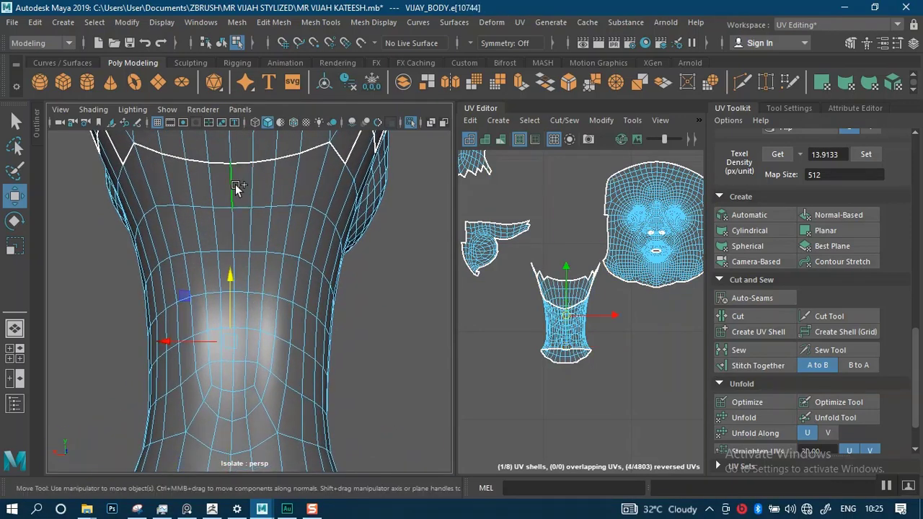
{"action": "left_click", "coordinate": [731, 319]}
Select the whole neck UV shell and unfold it
{"action": "right_click_drag", "start_coordinate": [573, 321], "coordinate": [544, 308]}
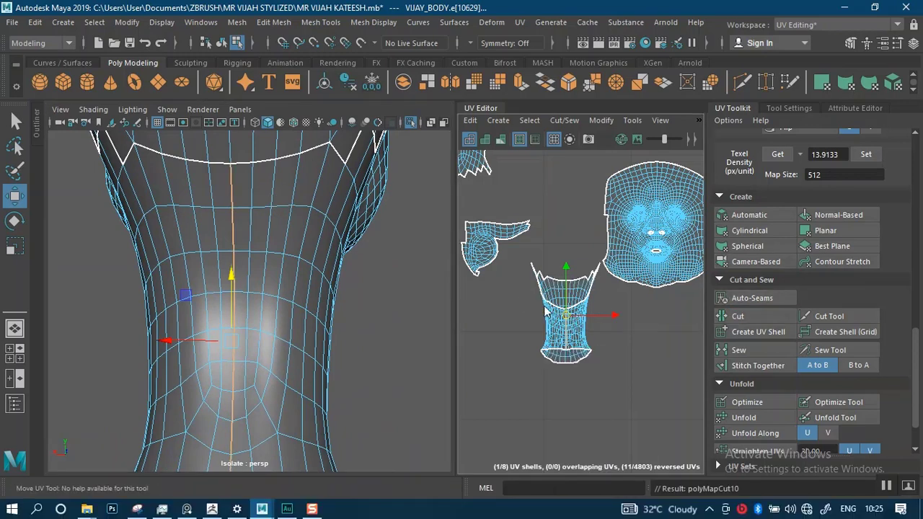
{"action": "left_click", "coordinate": [566, 310]}
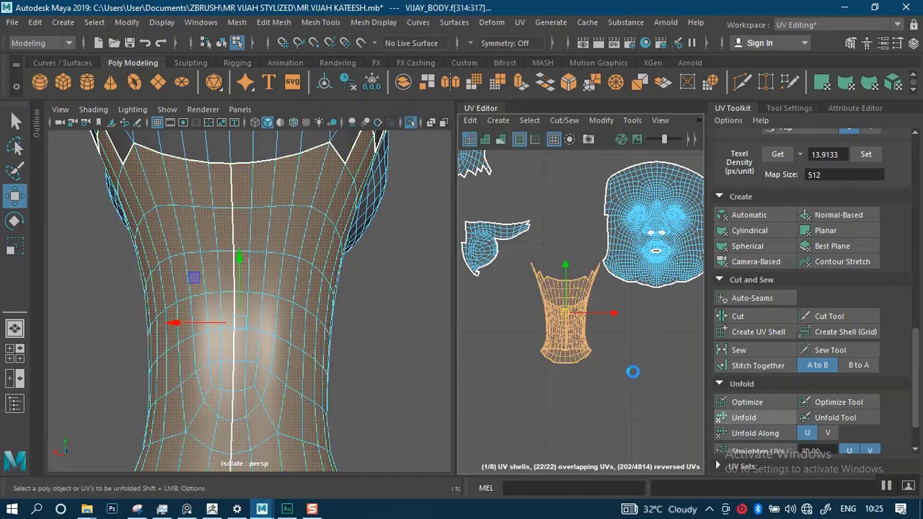
{"action": "scroll", "coordinate": [633, 370], "scroll_direction": "down", "scroll_amount": 2}
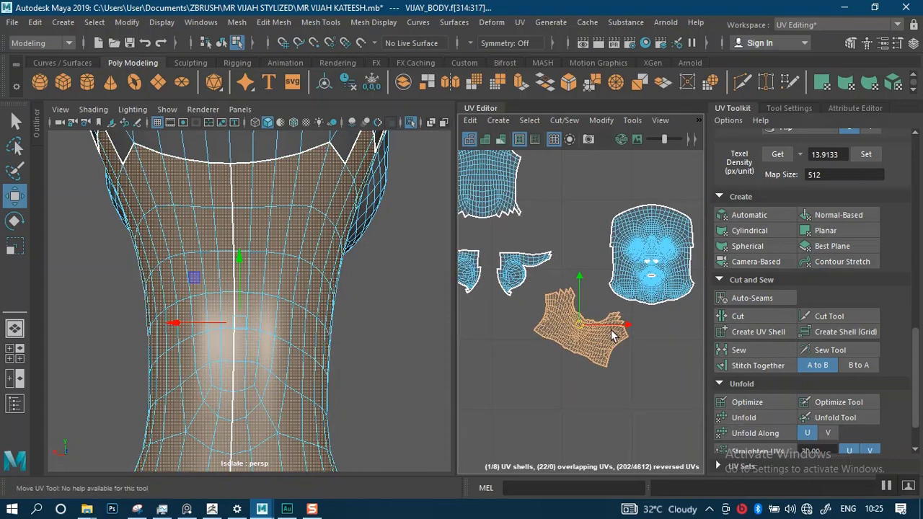
Straighten the tilted neck shell with Orient Shells
{"action": "key", "text": "e"}
{"action": "scroll", "coordinate": [760, 409], "scroll_direction": "down", "scroll_amount": 3}
{"action": "scroll", "coordinate": [757, 419], "scroll_direction": "up", "scroll_amount": 2}
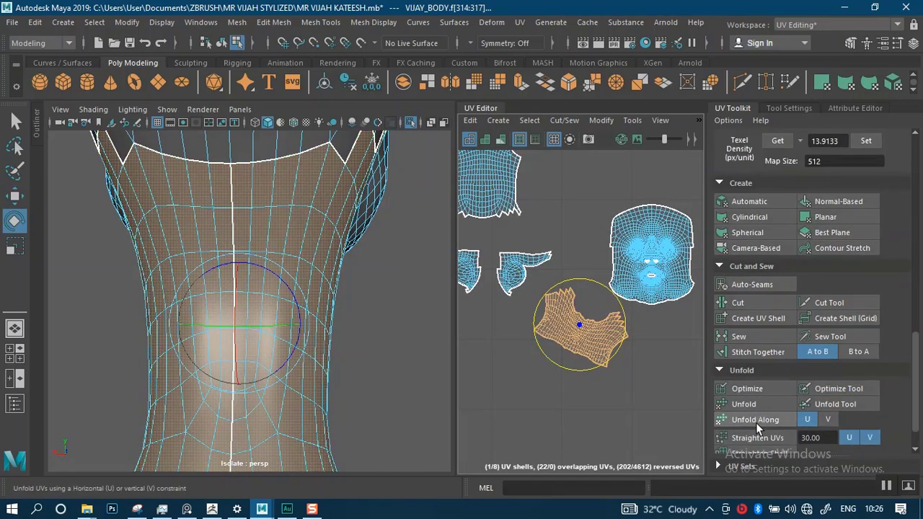
{"action": "scroll", "coordinate": [755, 423], "scroll_direction": "down", "scroll_amount": 1}
{"action": "left_click", "coordinate": [750, 444]}
{"action": "scroll", "coordinate": [750, 436], "scroll_direction": "down", "scroll_amount": 4}
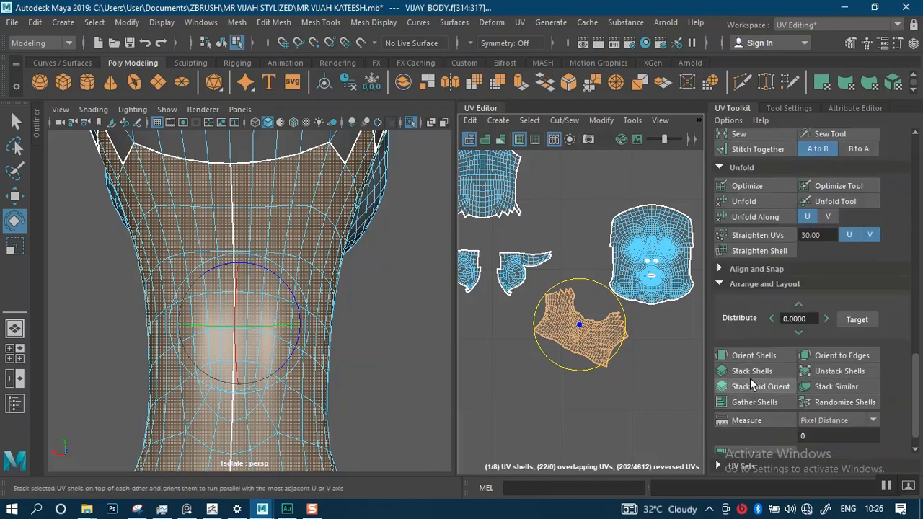
{"action": "left_click", "coordinate": [743, 356]}
{"action": "scroll", "coordinate": [591, 319], "scroll_direction": "down", "scroll_amount": 3}
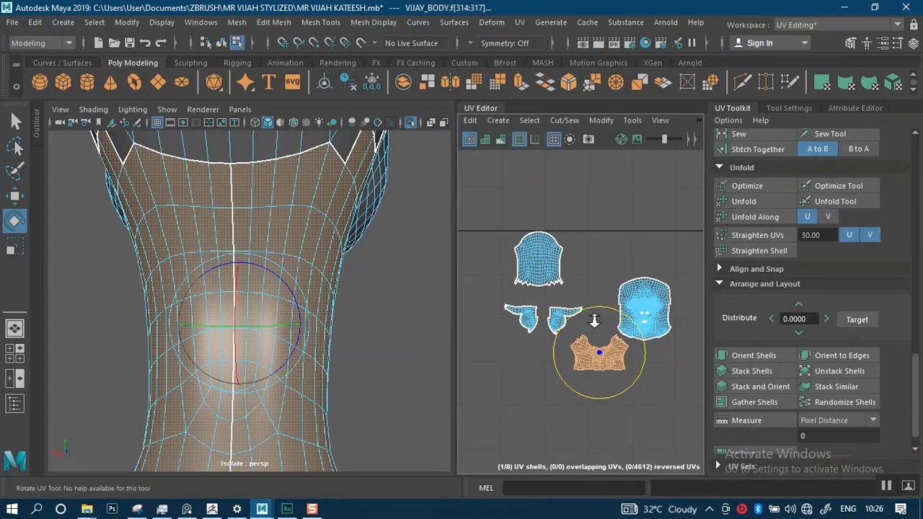
Select all the head, ear, face and neck shells and lay them out together to fill the 0 to 1 UV square
{"action": "scroll", "coordinate": [389, 310], "scroll_direction": "down", "scroll_amount": 5}
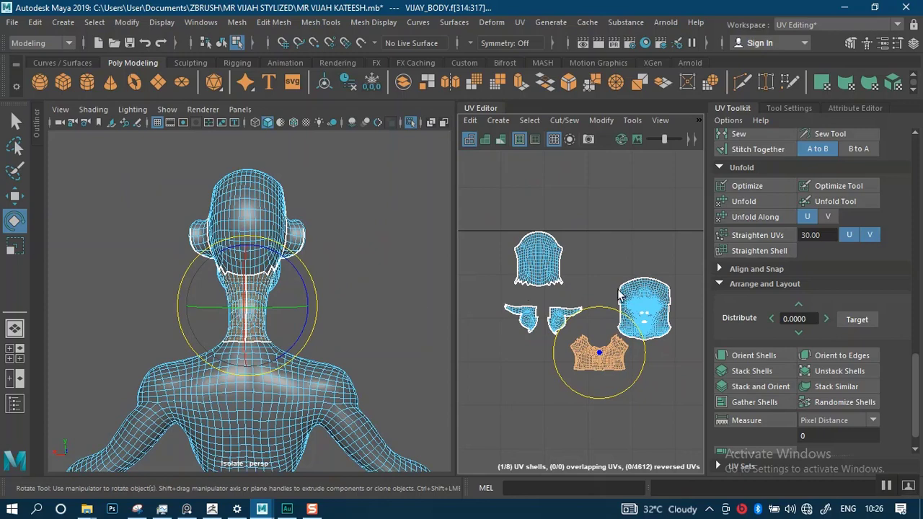
{"action": "scroll", "coordinate": [593, 216], "scroll_direction": "down", "scroll_amount": 2}
{"action": "scroll", "coordinate": [590, 306], "scroll_direction": "down", "scroll_amount": 4}
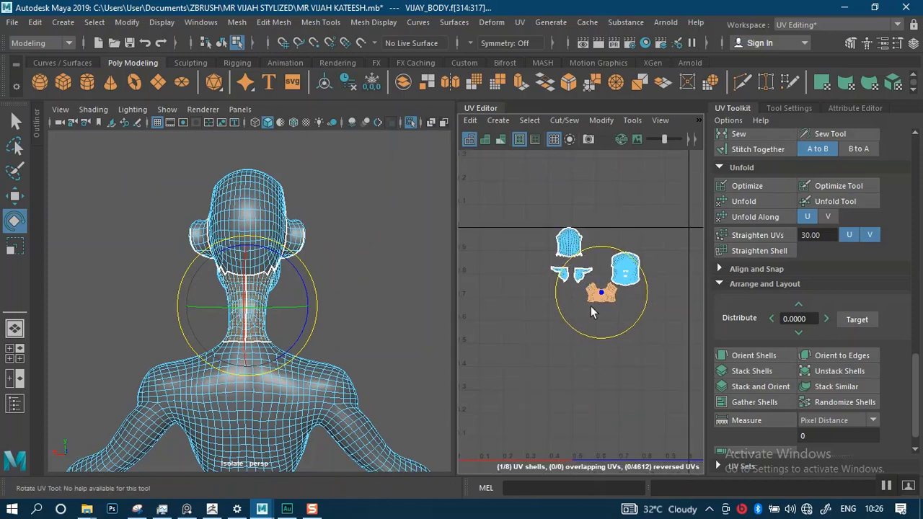
{"action": "scroll", "coordinate": [526, 271], "scroll_direction": "up", "scroll_amount": 2}
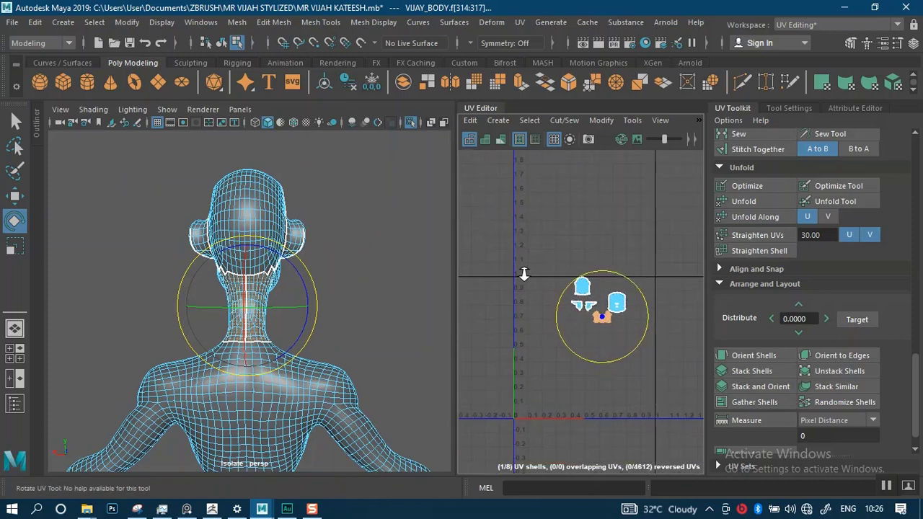
{"action": "scroll", "coordinate": [565, 300], "scroll_direction": "up", "scroll_amount": 2}
{"action": "middle_click_drag", "start_coordinate": [578, 368], "coordinate": [527, 354], "text": "alt"}
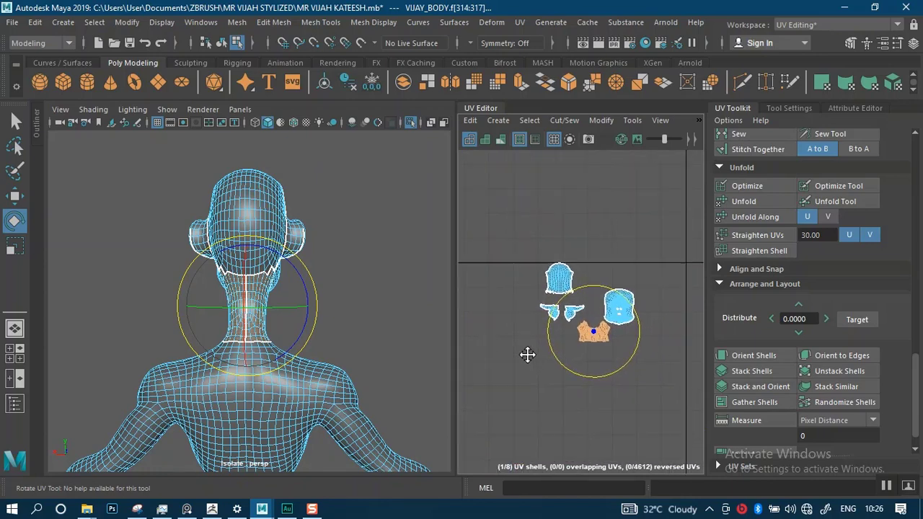
{"action": "left_click_drag", "start_coordinate": [530, 223], "coordinate": [581, 309]}
{"action": "scroll", "coordinate": [749, 386], "scroll_direction": "down", "scroll_amount": 2}
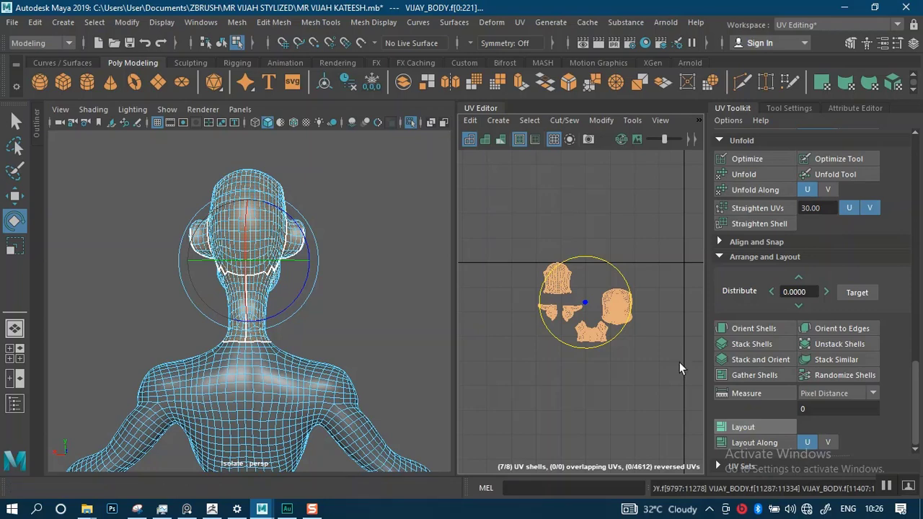
{"action": "right_click_drag", "start_coordinate": [641, 361], "coordinate": [599, 300], "text": "alt"}
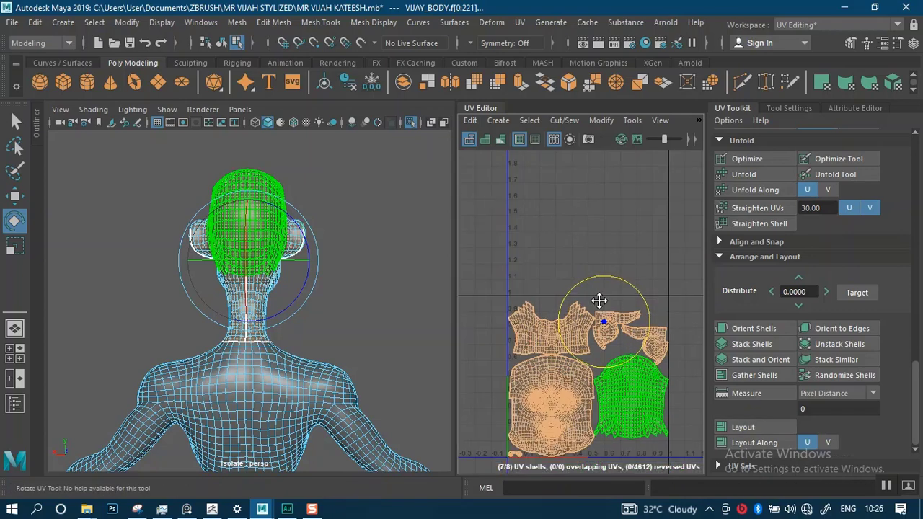
{"action": "middle_click_drag", "start_coordinate": [599, 301], "coordinate": [604, 235], "text": "alt"}
{"action": "right_click_drag", "start_coordinate": [604, 235], "coordinate": [607, 296], "text": "alt"}
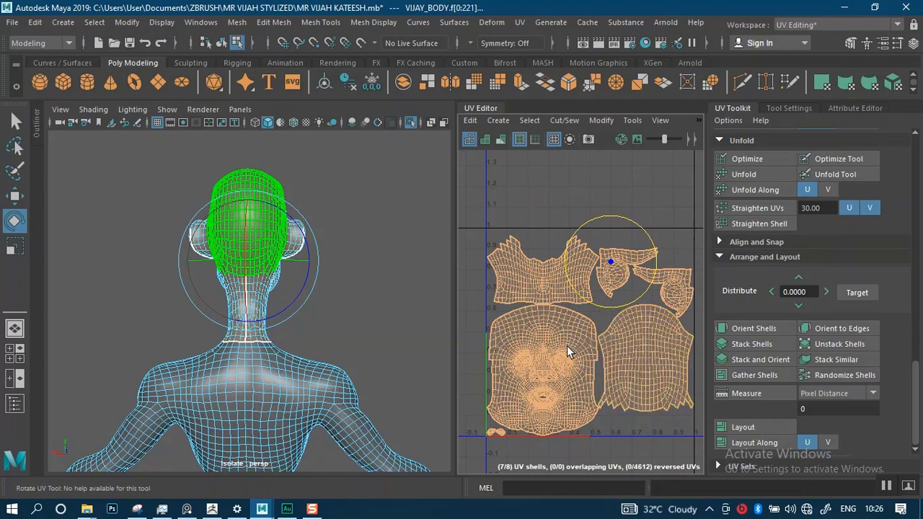
Clear the shell selection and display the Checker Map texture on the character and its UVs
{"action": "middle_click_drag", "start_coordinate": [568, 353], "coordinate": [584, 241], "text": "alt"}
{"action": "right_click_drag", "start_coordinate": [583, 242], "coordinate": [533, 335], "text": "alt"}
{"action": "left_click", "coordinate": [597, 386]}
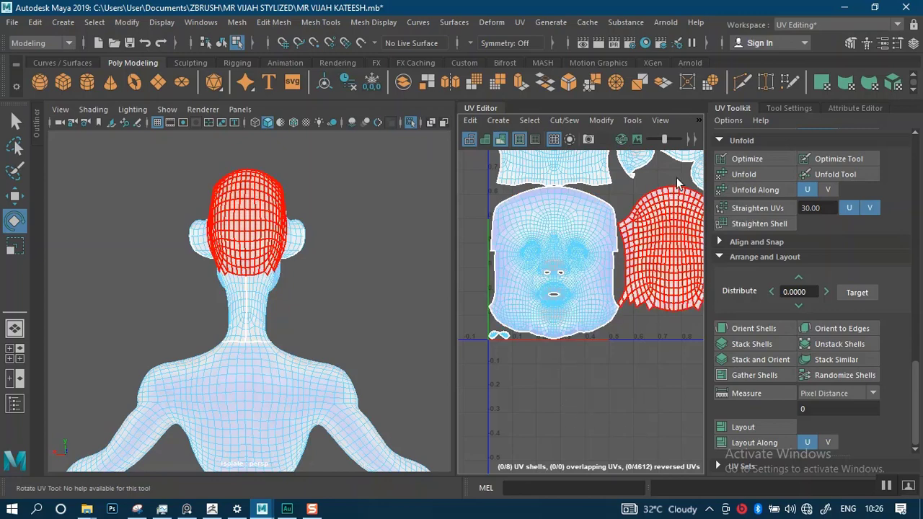
{"action": "left_click", "coordinate": [554, 139]}
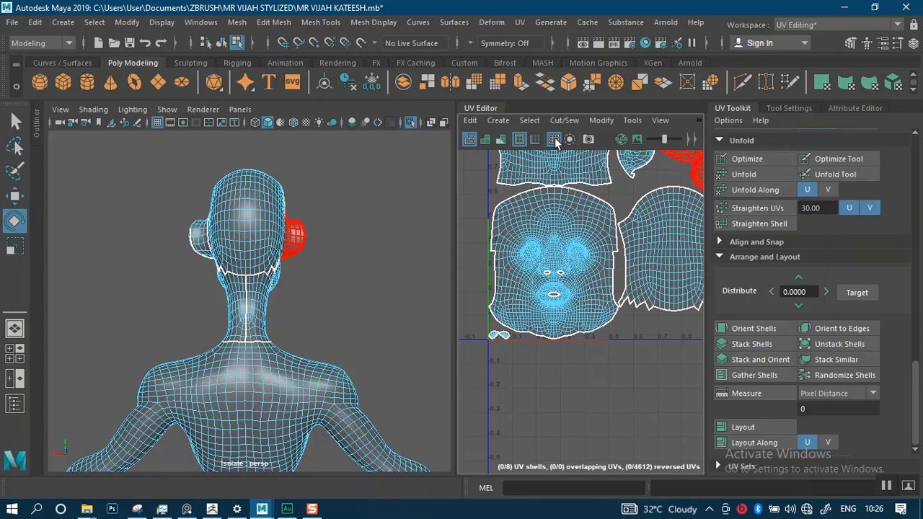
{"action": "left_click", "coordinate": [700, 121]}
{"action": "mouse_move", "coordinate": [740, 147]}
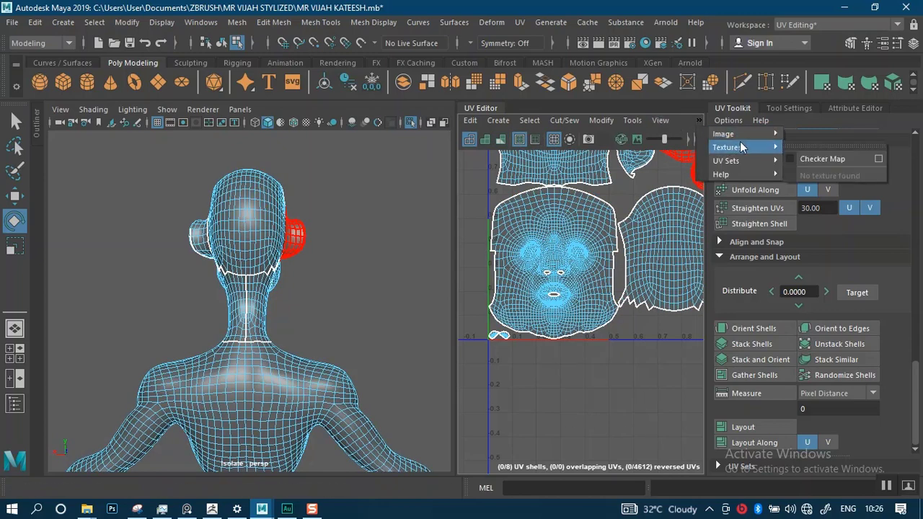
{"action": "left_click", "coordinate": [800, 160]}
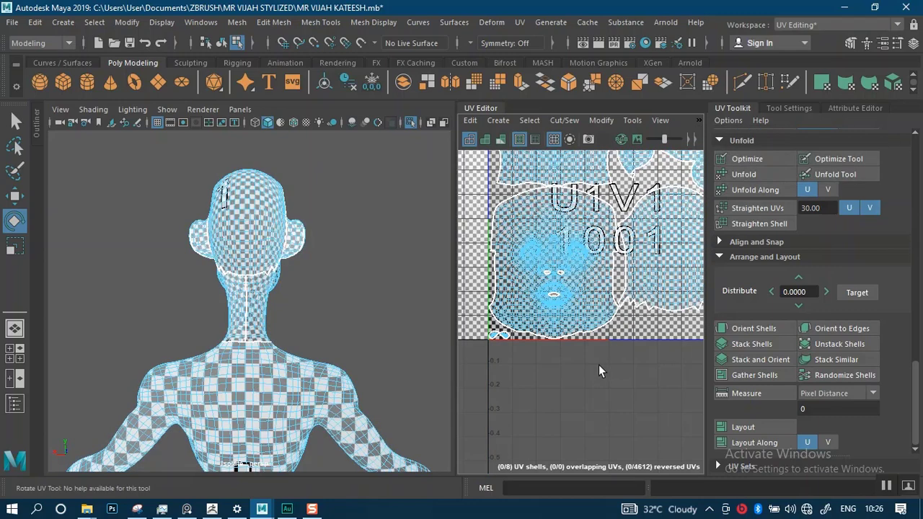
Examine the checker pattern across the face and around the nose for distortion, and turn the Checker Map off
{"action": "left_click_drag", "start_coordinate": [370, 338], "coordinate": [299, 296], "text": "alt"}
{"action": "middle_click_drag", "start_coordinate": [332, 233], "coordinate": [324, 318], "text": "alt"}
{"action": "right_click_drag", "start_coordinate": [324, 318], "coordinate": [348, 383], "text": "alt"}
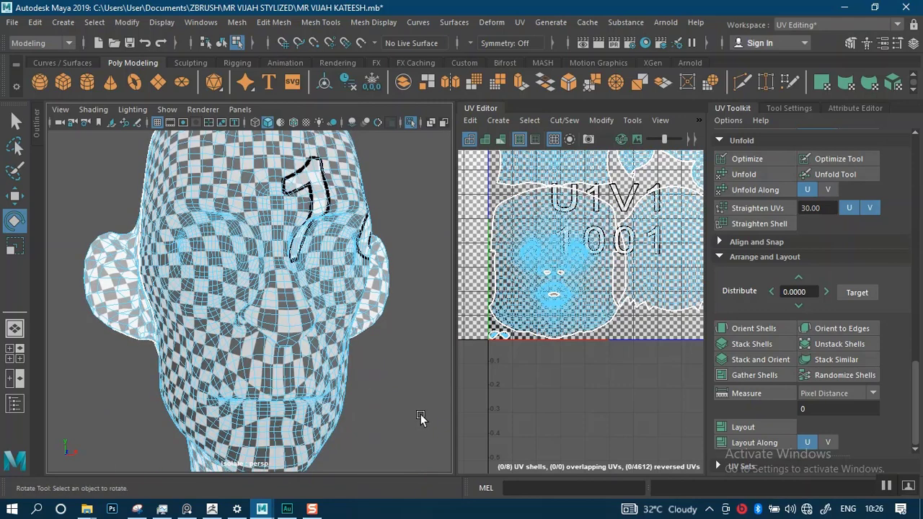
{"action": "left_click_drag", "start_coordinate": [413, 409], "coordinate": [397, 388], "text": "alt"}
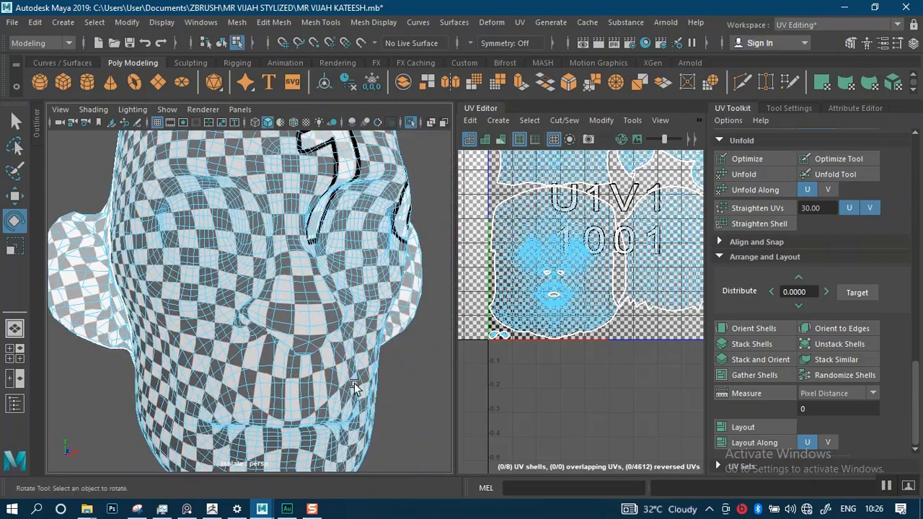
{"action": "right_click_drag", "start_coordinate": [316, 377], "coordinate": [324, 397], "text": "alt"}
{"action": "left_click_drag", "start_coordinate": [297, 376], "coordinate": [337, 377], "text": "alt"}
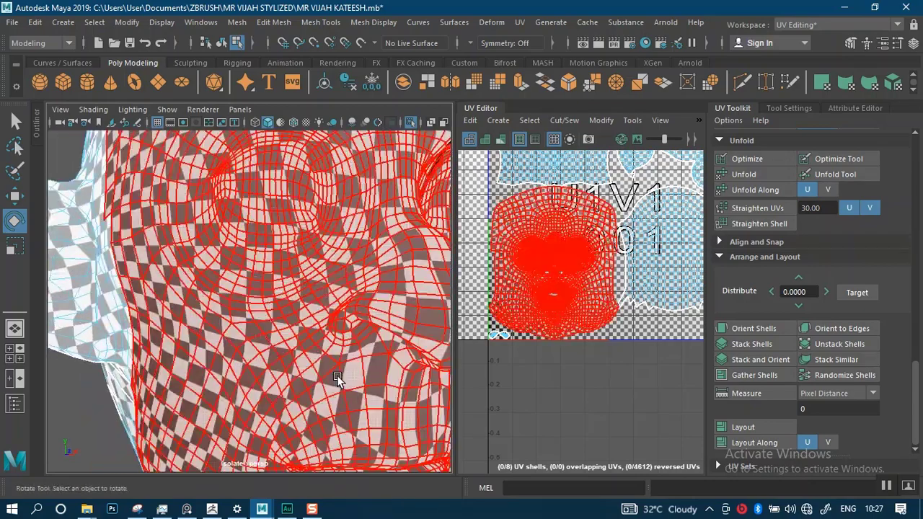
{"action": "middle_click_drag", "start_coordinate": [355, 369], "coordinate": [280, 359], "text": "alt"}
{"action": "right_click_drag", "start_coordinate": [285, 324], "coordinate": [300, 375], "text": "alt"}
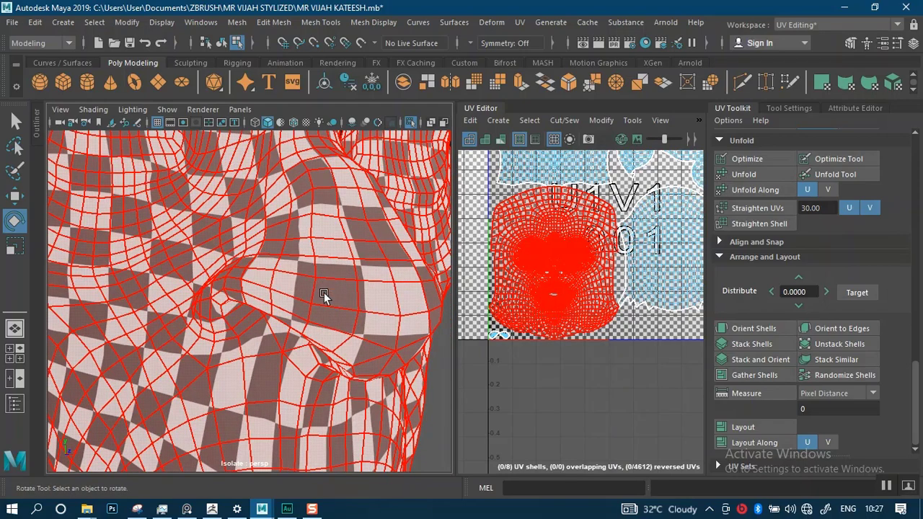
{"action": "right_click_drag", "start_coordinate": [323, 292], "coordinate": [238, 313], "text": "alt"}
{"action": "mouse_move", "coordinate": [350, 375]}
{"action": "left_mouse_down", "text": "alt"}
{"action": "mouse_move", "coordinate": [242, 365]}
{"action": "mouse_move", "coordinate": [333, 370]}
{"action": "left_mouse_up", "text": "alt"}
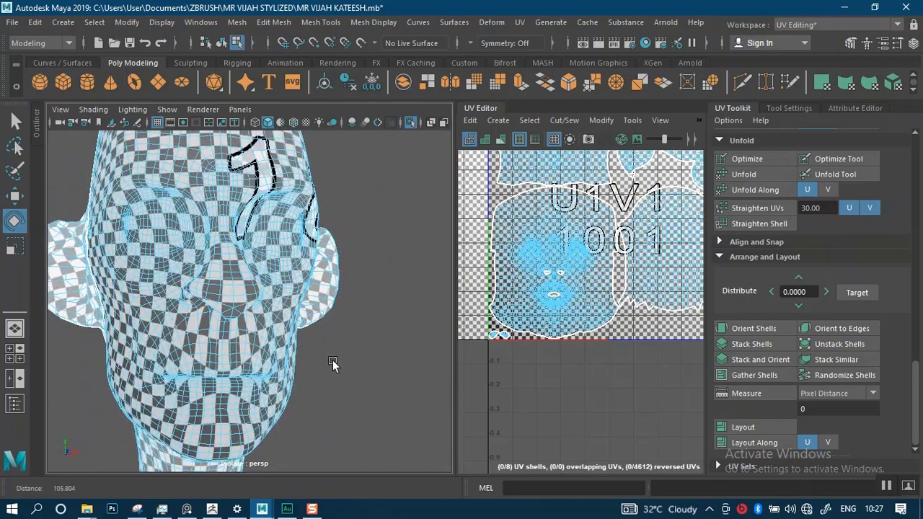
{"action": "right_click_drag", "start_coordinate": [333, 365], "coordinate": [336, 373], "text": "alt"}
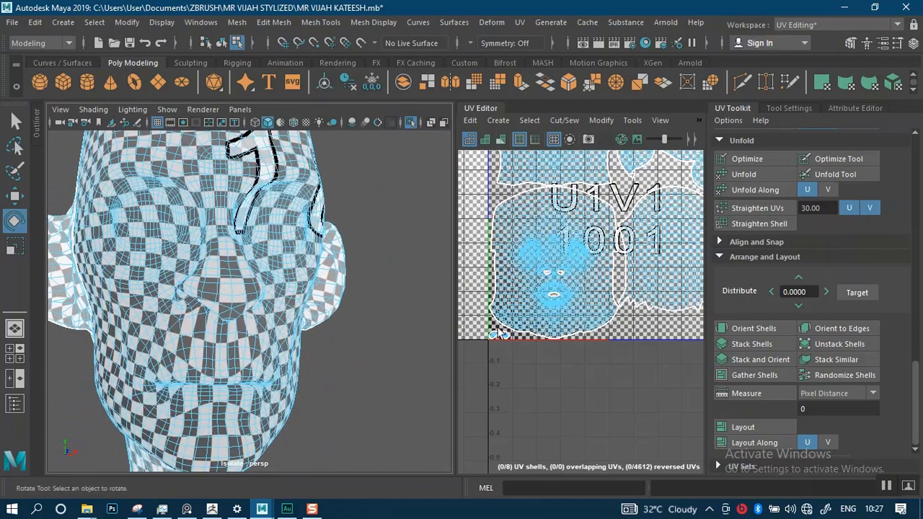
{"action": "left_click", "coordinate": [699, 120]}
{"action": "left_click", "coordinate": [791, 158]}
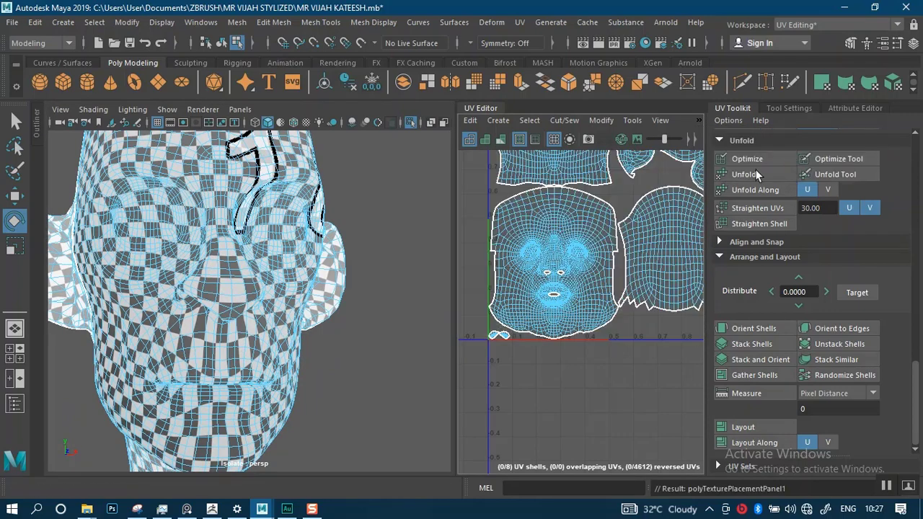
Switch to edge selection around the nostrils of the face shell and set symmetry to Object X
{"action": "right_click_drag", "start_coordinate": [580, 241], "coordinate": [604, 416], "text": "alt"}
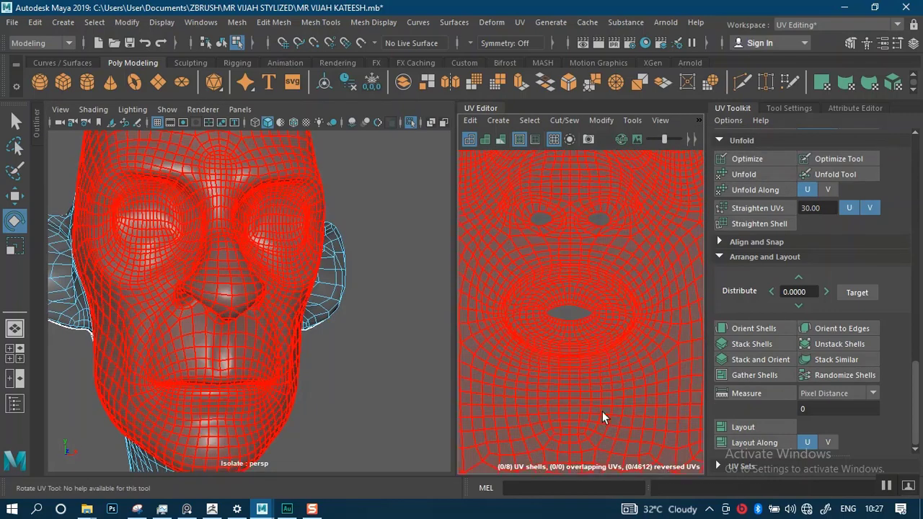
{"action": "middle_click_drag", "start_coordinate": [558, 312], "coordinate": [566, 311], "text": "alt"}
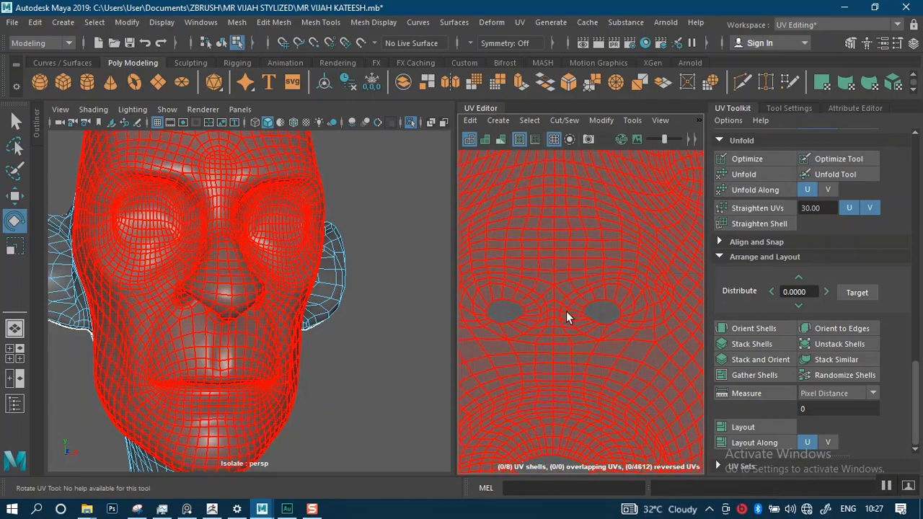
{"action": "left_click", "coordinate": [518, 141]}
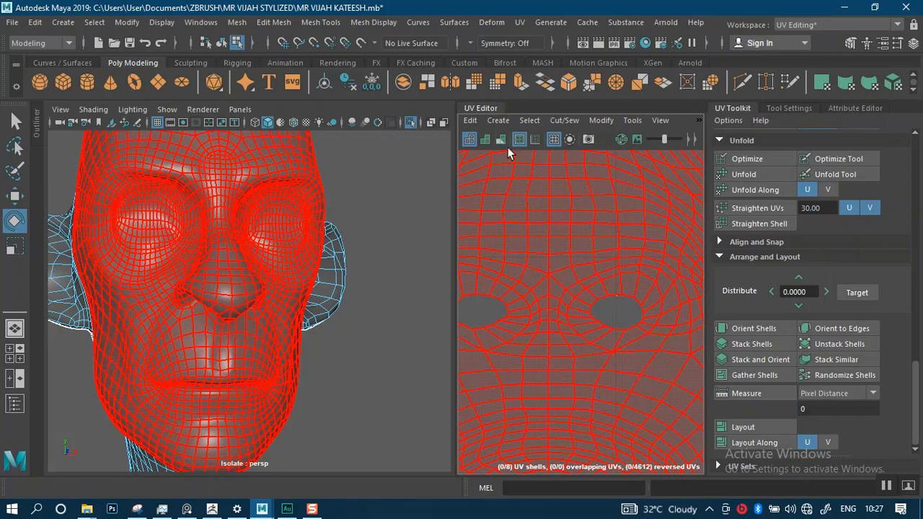
{"action": "right_click_drag", "start_coordinate": [545, 283], "coordinate": [552, 246]}
{"action": "left_click", "coordinate": [549, 363]}
{"action": "scroll", "coordinate": [555, 357], "scroll_direction": "up", "scroll_amount": 6}
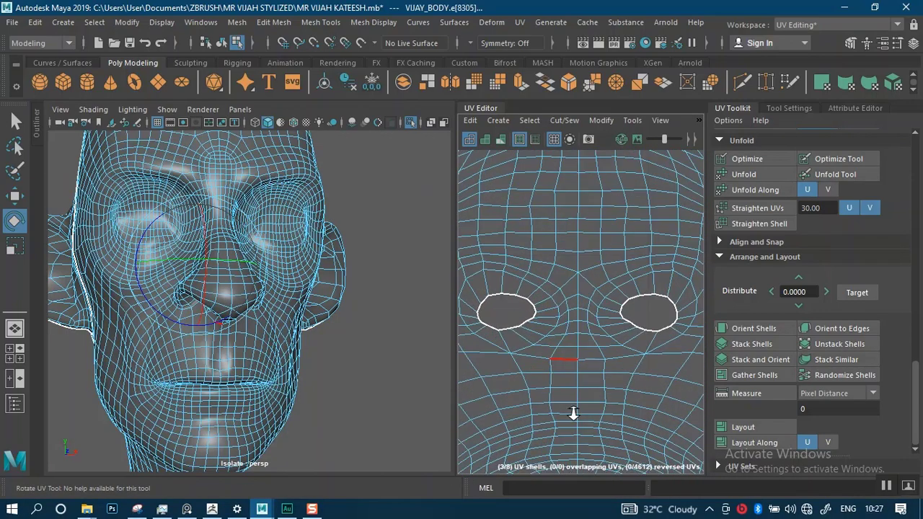
{"action": "left_click", "coordinate": [534, 324]}
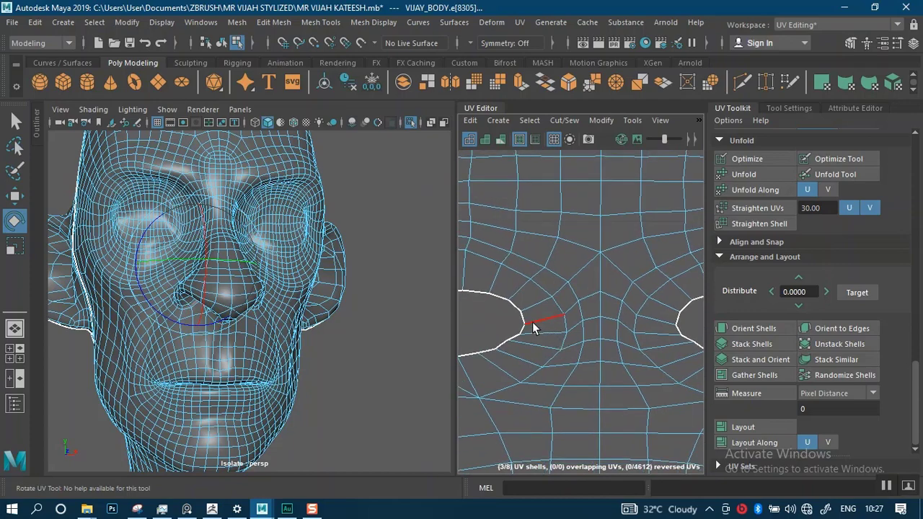
{"action": "left_click_drag", "start_coordinate": [224, 326], "coordinate": [299, 274], "text": "alt"}
{"action": "right_click_drag", "start_coordinate": [298, 274], "coordinate": [332, 289], "text": "alt"}
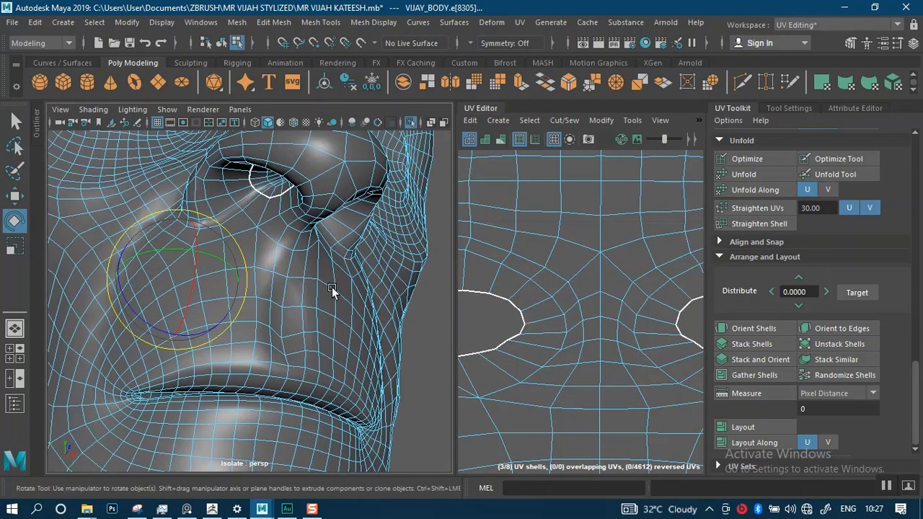
{"action": "left_click", "coordinate": [475, 42]}
{"action": "left_click", "coordinate": [489, 63]}
Select the mirrored edge path running from the nostril openings across the underside of the nose tip
{"action": "right_click_drag", "start_coordinate": [227, 233], "coordinate": [311, 265], "text": "alt"}
{"action": "middle_click_drag", "start_coordinate": [311, 265], "coordinate": [298, 301], "text": "alt"}
{"action": "mouse_move", "coordinate": [299, 301]}
{"action": "left_mouse_down", "text": "alt"}
{"action": "mouse_move", "coordinate": [289, 339]}
{"action": "mouse_move", "coordinate": [294, 302]}
{"action": "left_mouse_up", "text": "alt"}
{"action": "middle_click_drag", "start_coordinate": [294, 303], "coordinate": [296, 326], "text": "alt"}
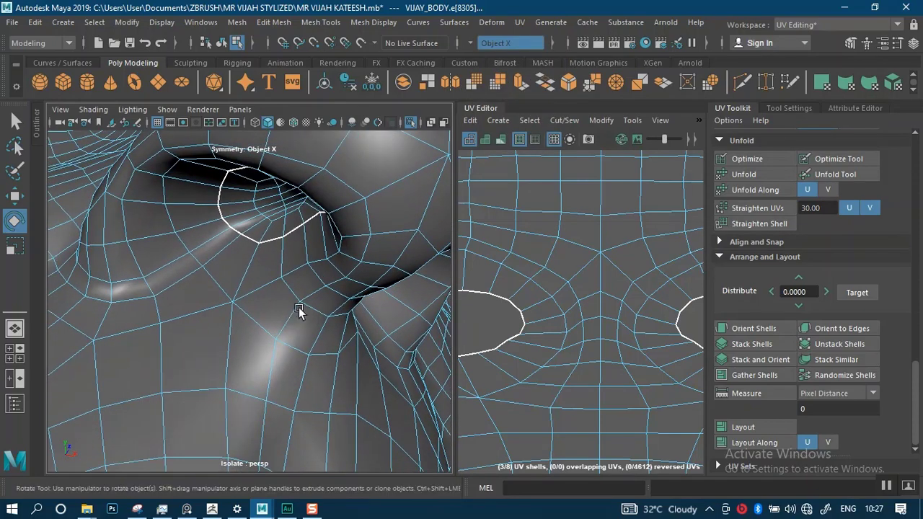
{"action": "left_click_drag", "start_coordinate": [331, 276], "coordinate": [323, 303], "text": "alt"}
{"action": "left_click", "coordinate": [356, 197]}
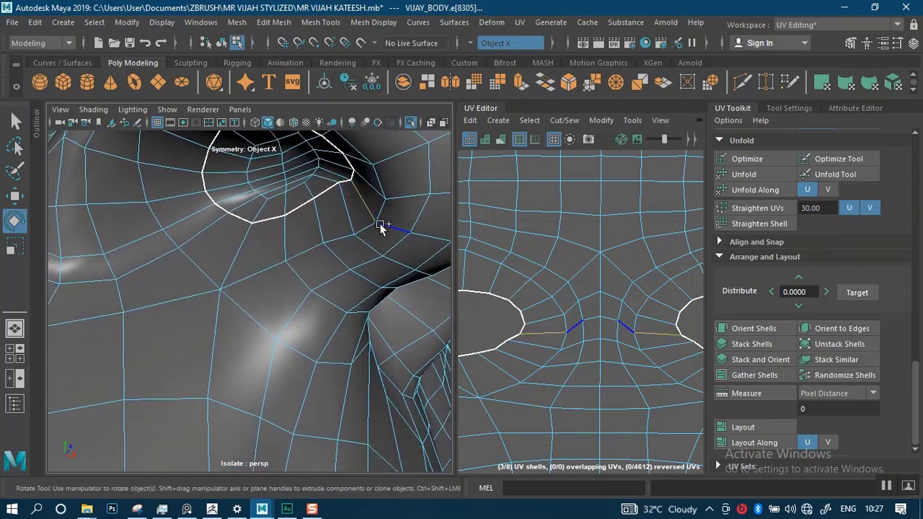
{"action": "left_click", "coordinate": [420, 239], "text": "shift"}
Add the center-line edges up over the nose tip to the selection and cut the UVs along the selected edges
{"action": "right_click_drag", "start_coordinate": [384, 287], "coordinate": [279, 253], "text": "alt"}
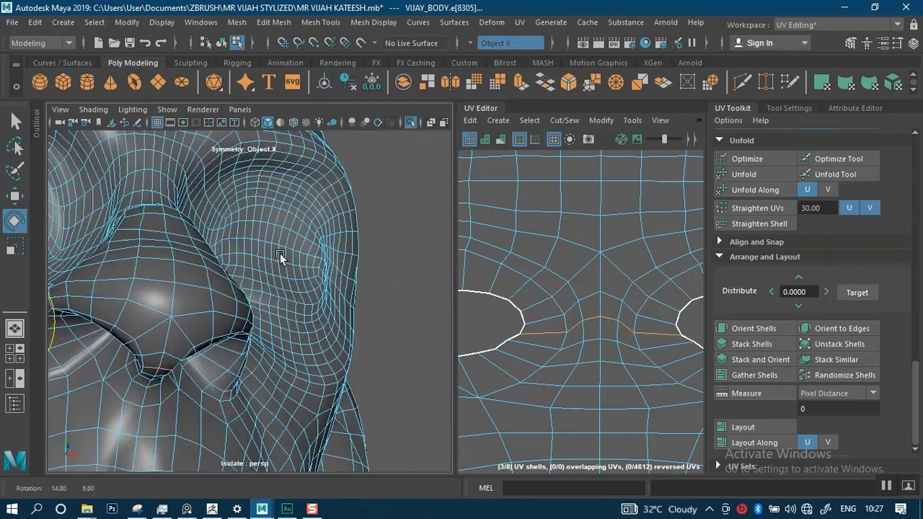
{"action": "left_click_drag", "start_coordinate": [280, 253], "coordinate": [252, 270], "text": "alt"}
{"action": "middle_click_drag", "start_coordinate": [251, 270], "coordinate": [362, 214], "text": "alt"}
{"action": "left_click_drag", "start_coordinate": [362, 213], "coordinate": [342, 299], "text": "alt"}
{"action": "middle_click_drag", "start_coordinate": [224, 276], "coordinate": [214, 347], "text": "alt"}
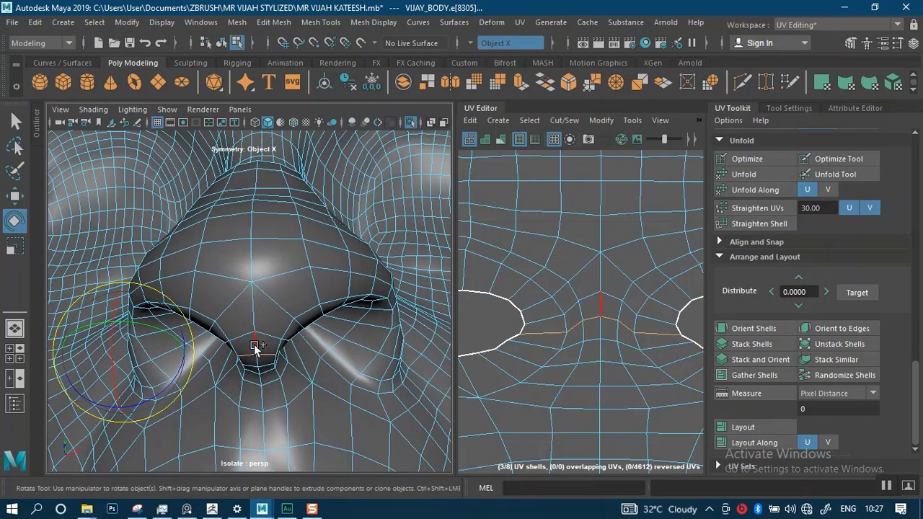
{"action": "left_click", "coordinate": [255, 348], "text": "shift"}
{"action": "left_click", "coordinate": [259, 305], "text": "shift"}
{"action": "left_click", "coordinate": [253, 261], "text": "shift"}
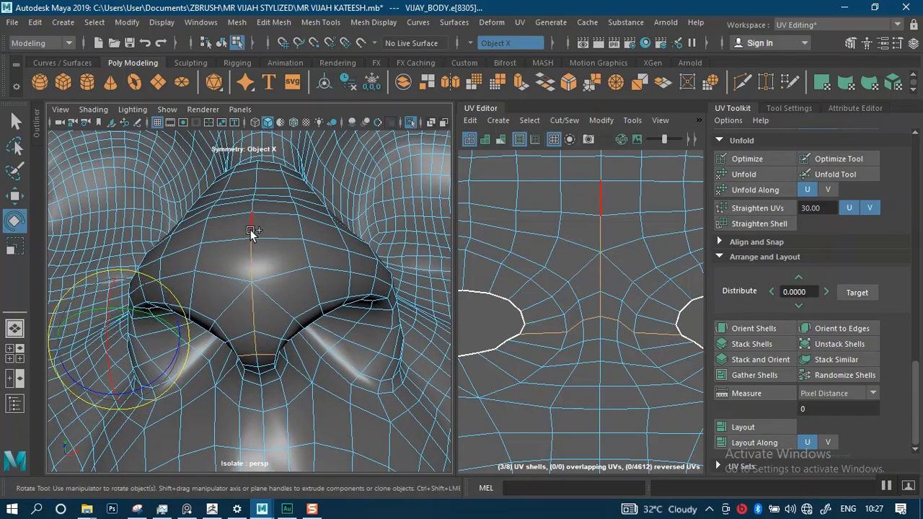
{"action": "scroll", "coordinate": [259, 288], "scroll_direction": "down", "scroll_amount": 3}
{"action": "left_click_drag", "start_coordinate": [265, 312], "coordinate": [341, 278], "text": "alt"}
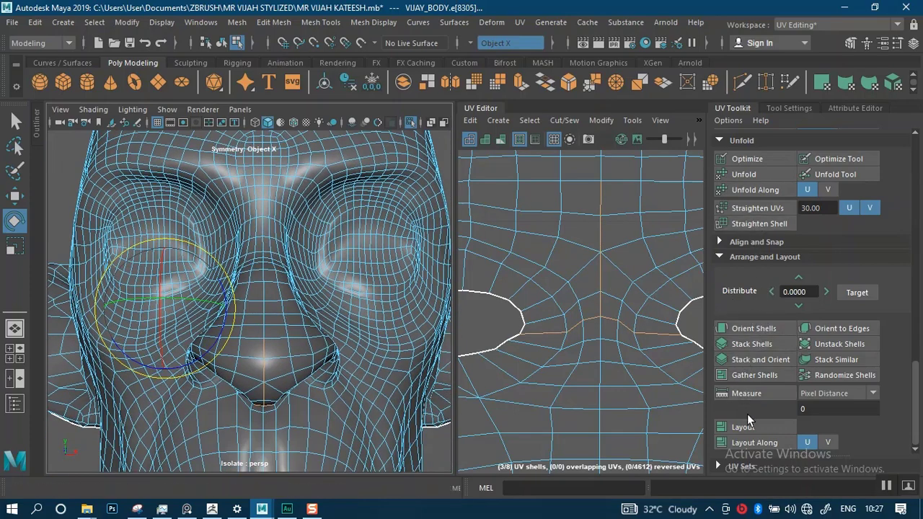
{"action": "scroll", "coordinate": [754, 370], "scroll_direction": "up", "scroll_amount": 1}
{"action": "scroll", "coordinate": [755, 369], "scroll_direction": "up", "scroll_amount": 2}
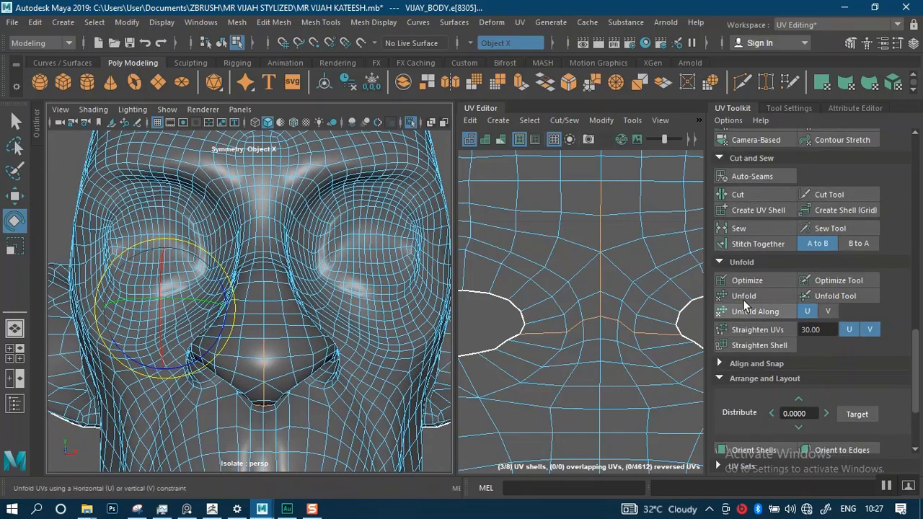
{"action": "left_click", "coordinate": [745, 195]}
Try unfolding the whole face UV shell with the new nose cuts
{"action": "right_click_drag", "start_coordinate": [632, 270], "coordinate": [548, 254]}
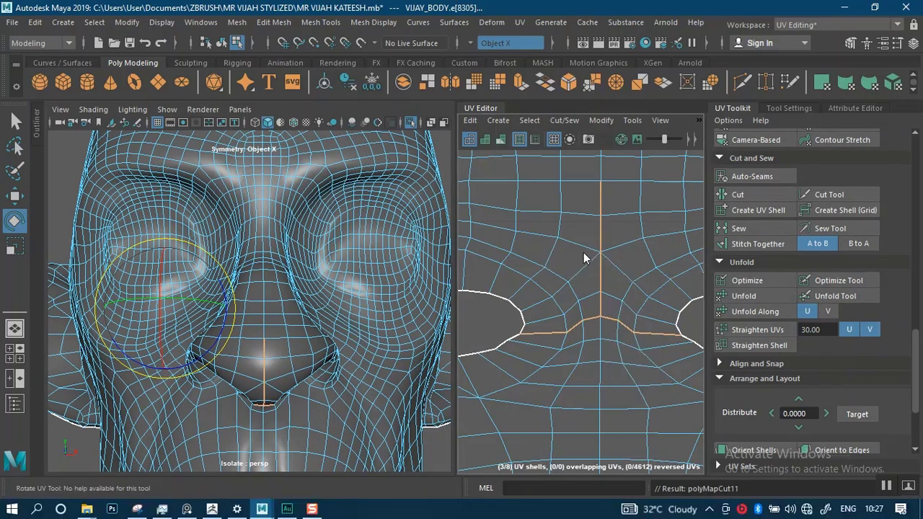
{"action": "left_click", "coordinate": [617, 280]}
{"action": "left_click", "coordinate": [751, 300]}
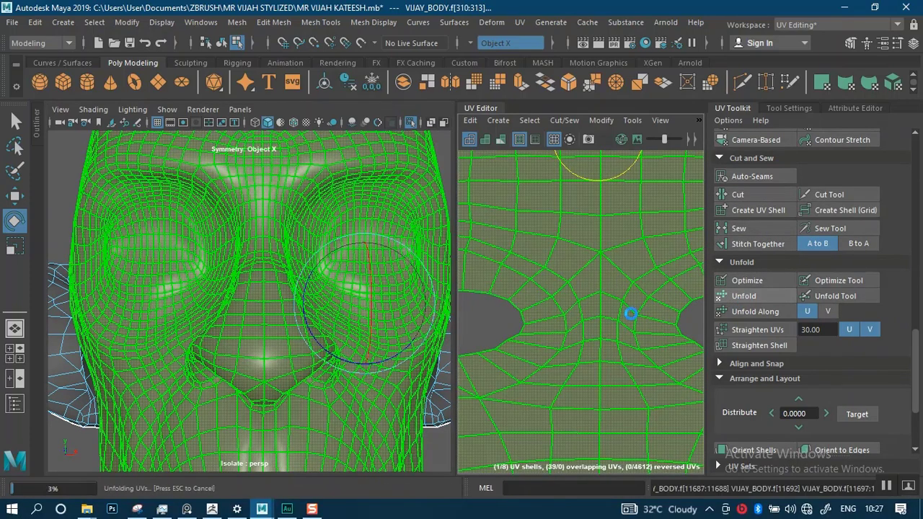
Examine the unfolded face shell around the nose, mouth and upper forehead border for unwanted openings
{"action": "right_click_drag", "start_coordinate": [605, 371], "coordinate": [562, 252], "text": "alt"}
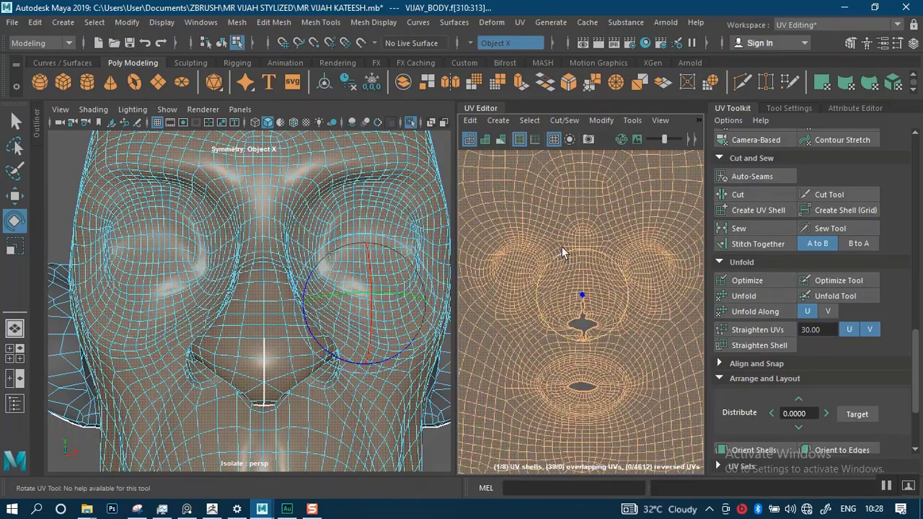
{"action": "middle_click_drag", "start_coordinate": [562, 253], "coordinate": [554, 249], "text": "alt"}
{"action": "right_click_drag", "start_coordinate": [581, 263], "coordinate": [599, 397], "text": "alt"}
{"action": "right_click_drag", "start_coordinate": [619, 348], "coordinate": [550, 166], "text": "alt"}
{"action": "right_click_drag", "start_coordinate": [603, 222], "coordinate": [672, 209], "text": "alt"}
{"action": "middle_click_drag", "start_coordinate": [672, 208], "coordinate": [683, 253], "text": "alt"}
{"action": "left_click", "coordinate": [491, 243]}
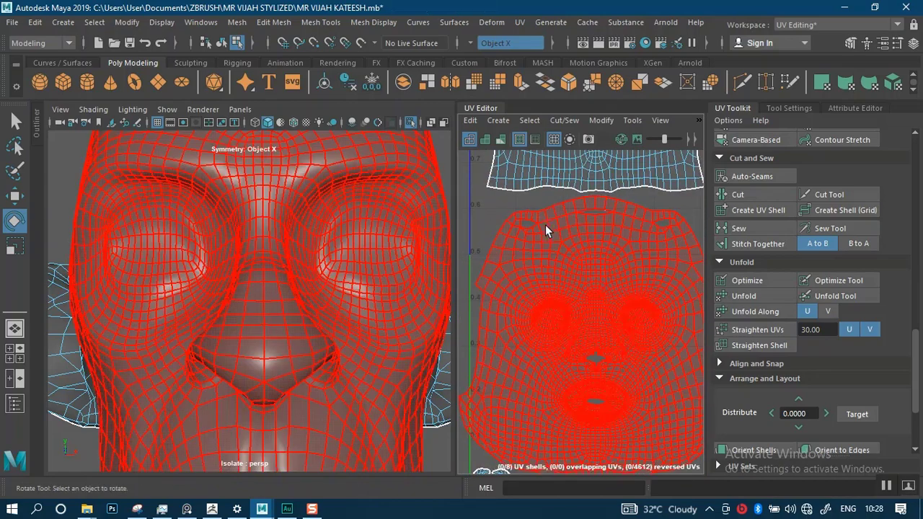
{"action": "right_click_drag", "start_coordinate": [536, 288], "coordinate": [569, 336], "text": "alt"}
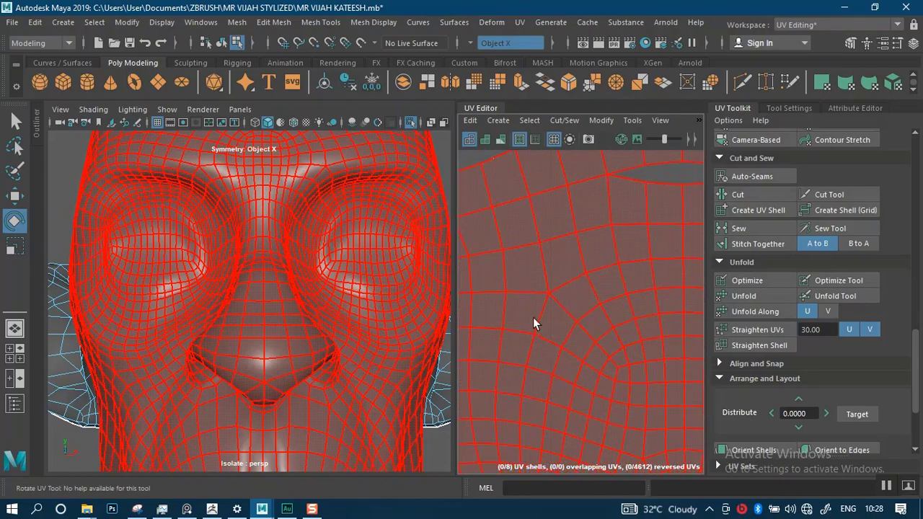
{"action": "right_click_drag", "start_coordinate": [628, 357], "coordinate": [582, 282], "text": "alt"}
{"action": "left_click", "coordinate": [582, 281]}
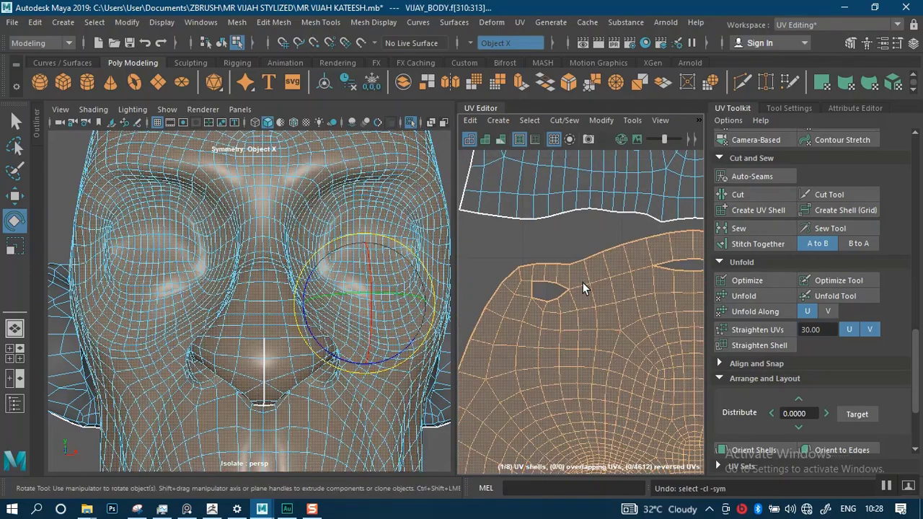
Undo the unfold of the face shell
{"action": "key", "text": "ctrl+z"}
{"action": "key", "text": "ctrl+z"}
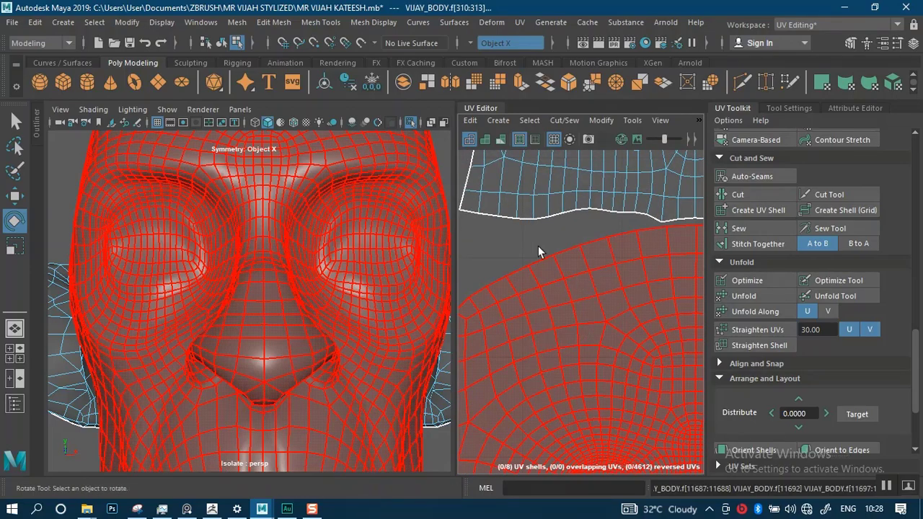
{"action": "key", "text": "ctrl+z"}
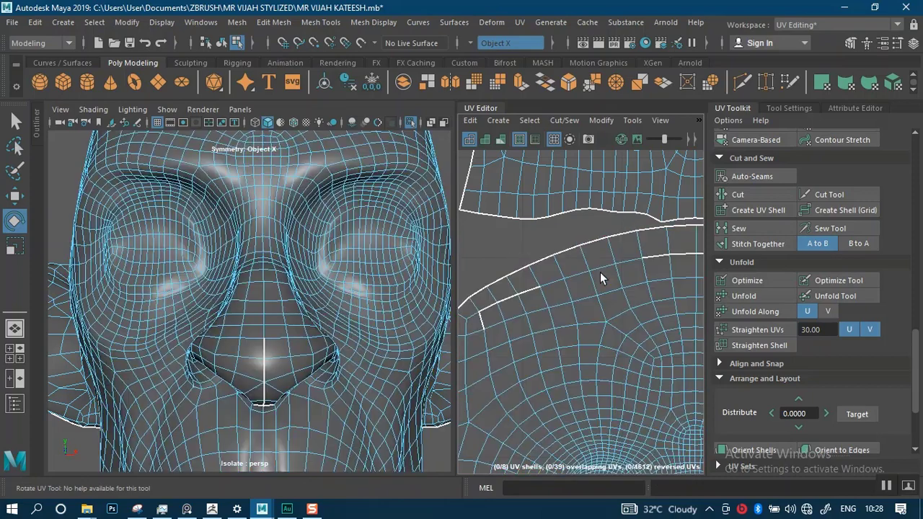
Try to stitch together the stray cut edges just inside the face shell's upper forehead border
{"action": "middle_click_drag", "start_coordinate": [606, 298], "coordinate": [598, 226], "text": "alt"}
{"action": "right_click_drag", "start_coordinate": [613, 288], "coordinate": [567, 269], "text": "alt"}
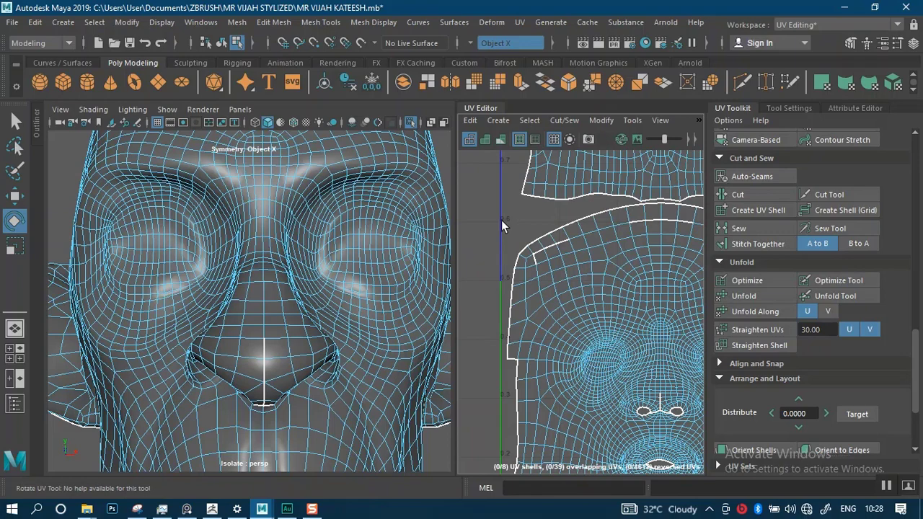
{"action": "right_click_drag", "start_coordinate": [549, 282], "coordinate": [583, 384], "text": "alt"}
{"action": "middle_click_drag", "start_coordinate": [560, 275], "coordinate": [594, 297], "text": "alt"}
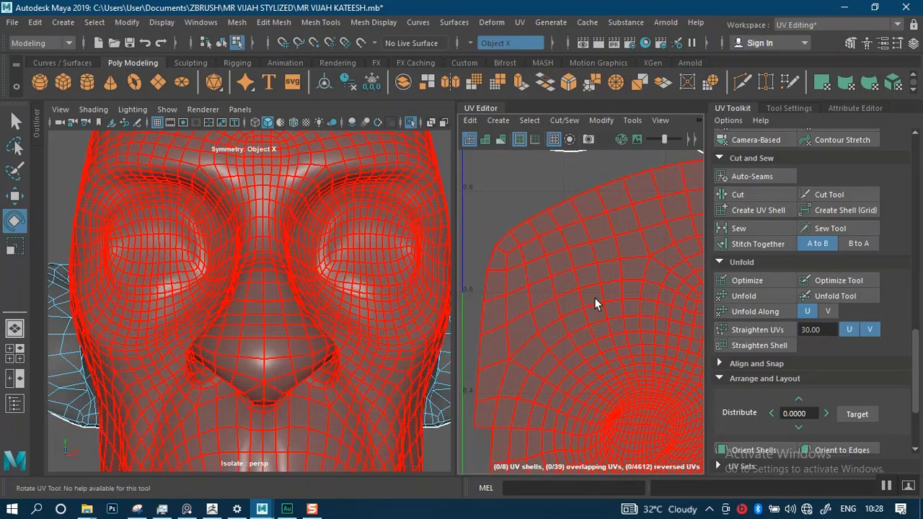
{"action": "right_click_drag", "start_coordinate": [559, 233], "coordinate": [553, 215], "text": "alt"}
{"action": "right_click_drag", "start_coordinate": [584, 259], "coordinate": [542, 241]}
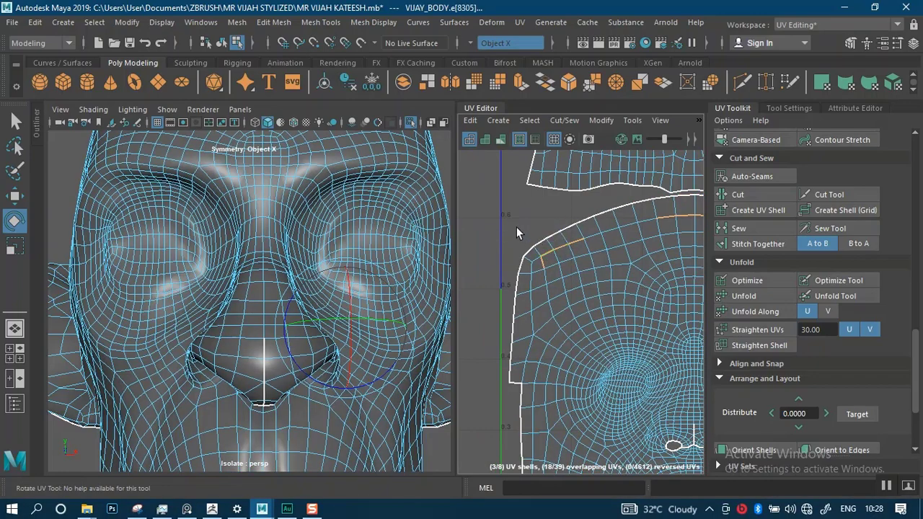
{"action": "middle_click_drag", "start_coordinate": [514, 228], "coordinate": [494, 235], "text": "alt"}
{"action": "left_click", "coordinate": [491, 187]}
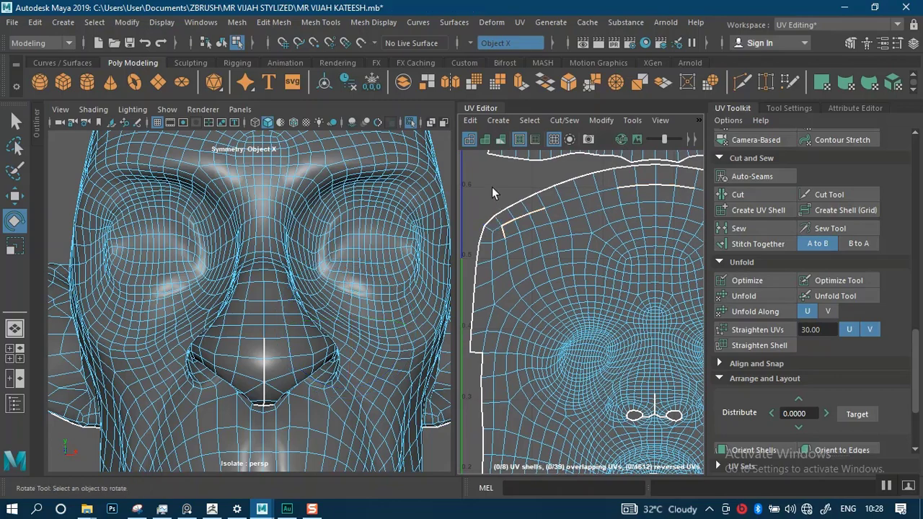
{"action": "double_click", "coordinate": [501, 206]}
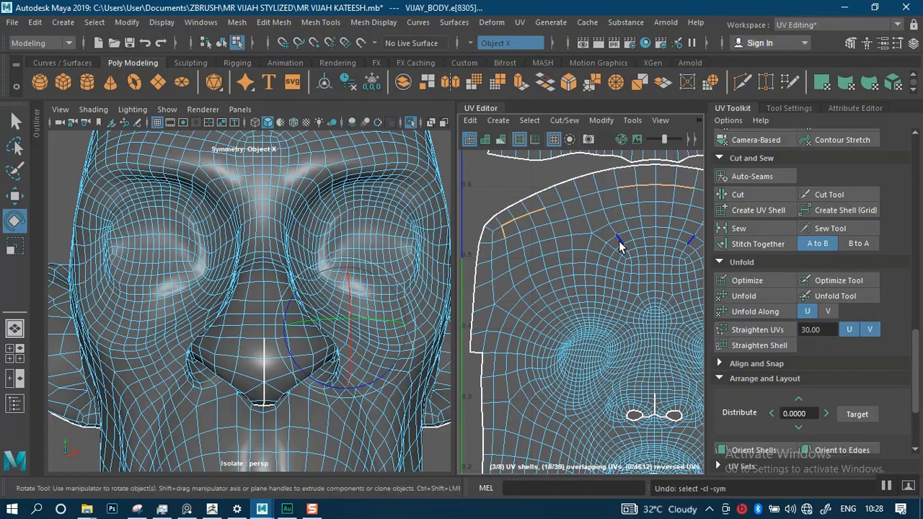
{"action": "left_click_drag", "start_coordinate": [306, 304], "coordinate": [390, 317], "text": "alt"}
{"action": "left_click", "coordinate": [757, 245]}
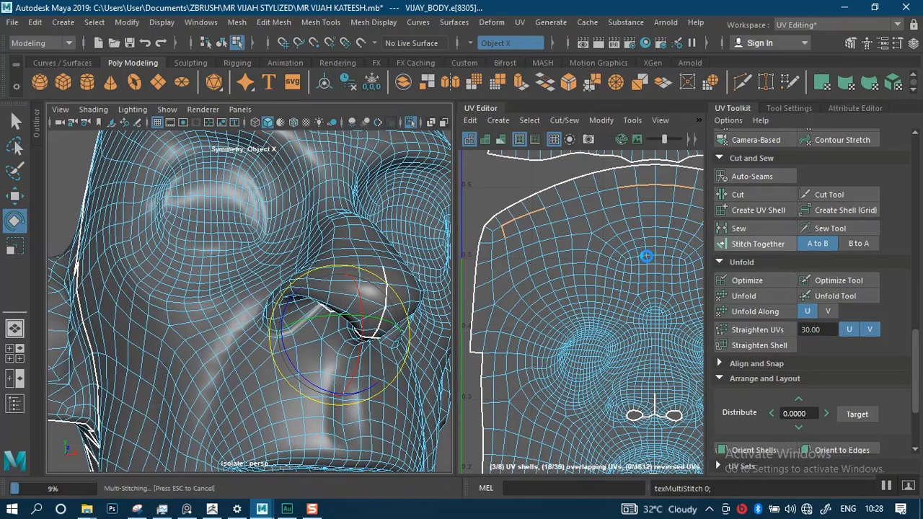
Undo the stitching of the forehead edges and clear the selection
{"action": "scroll", "coordinate": [604, 264], "scroll_direction": "down", "scroll_amount": 8}
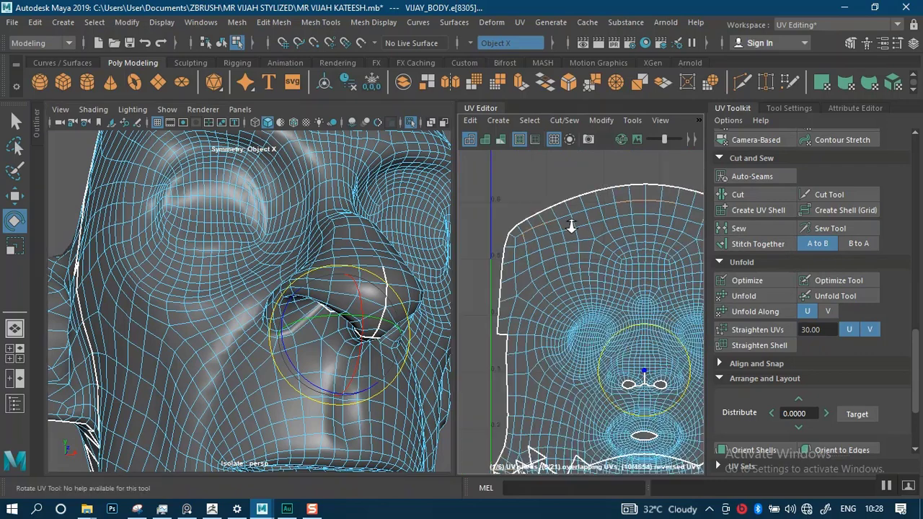
{"action": "key", "text": "ctrl+z"}
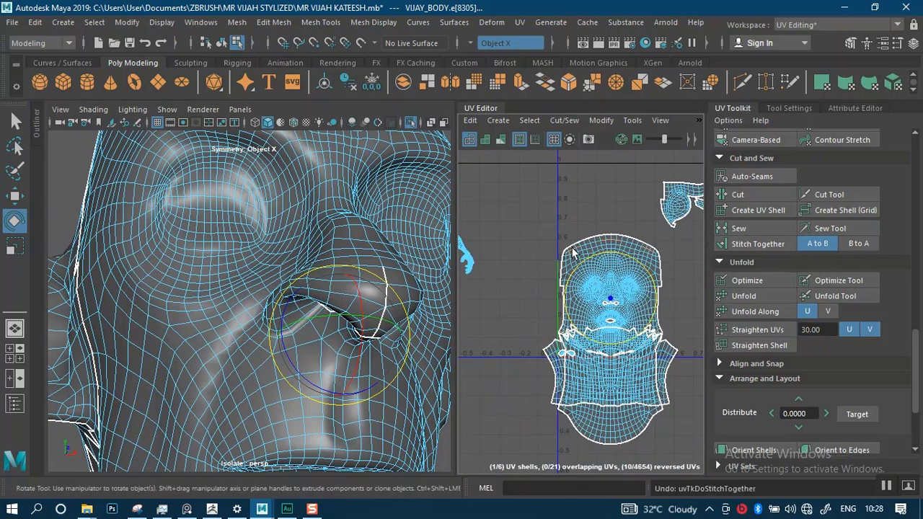
{"action": "left_click", "coordinate": [544, 288]}
Select only the stray cut edges inside the face shell's forehead, at the side and center, and stitch them together
{"action": "scroll", "coordinate": [565, 346], "scroll_direction": "up", "scroll_amount": 6}
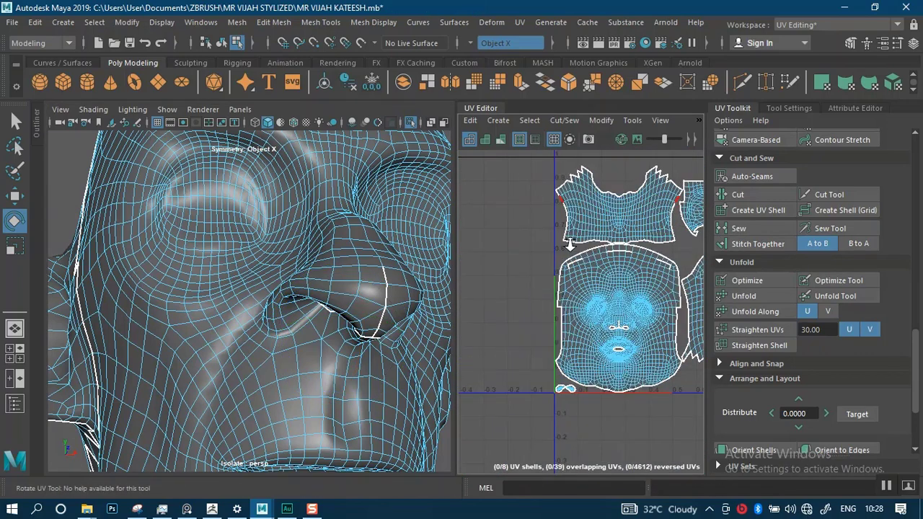
{"action": "scroll", "coordinate": [559, 288], "scroll_direction": "up", "scroll_amount": 1}
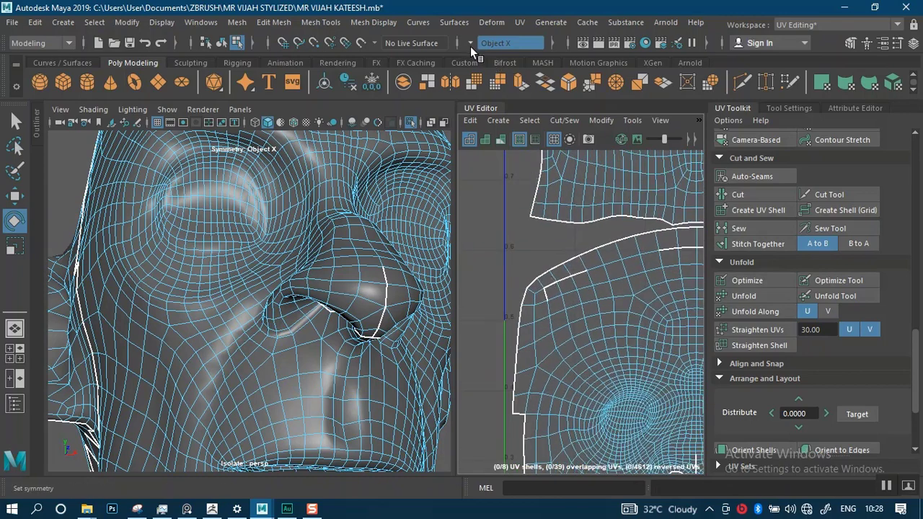
{"action": "scroll", "coordinate": [544, 270], "scroll_direction": "up", "scroll_amount": 3}
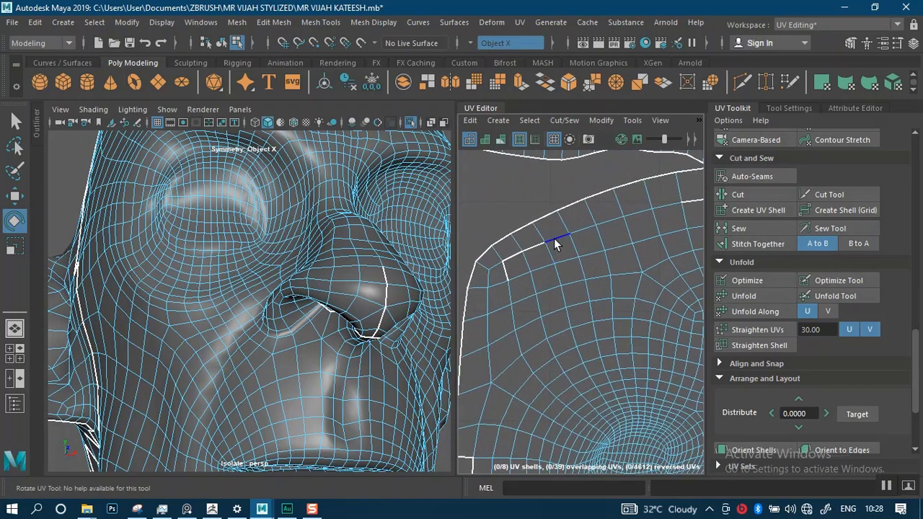
{"action": "left_click", "coordinate": [554, 241]}
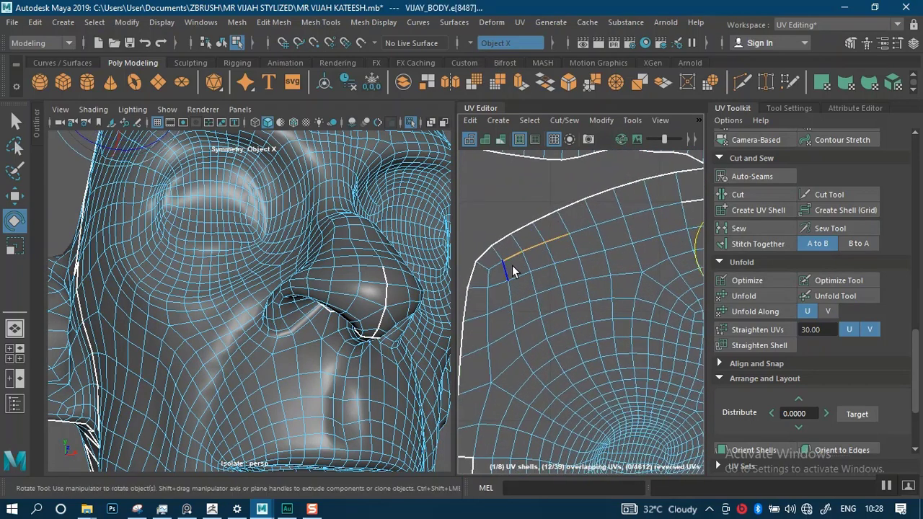
{"action": "scroll", "coordinate": [570, 309], "scroll_direction": "down", "scroll_amount": 5}
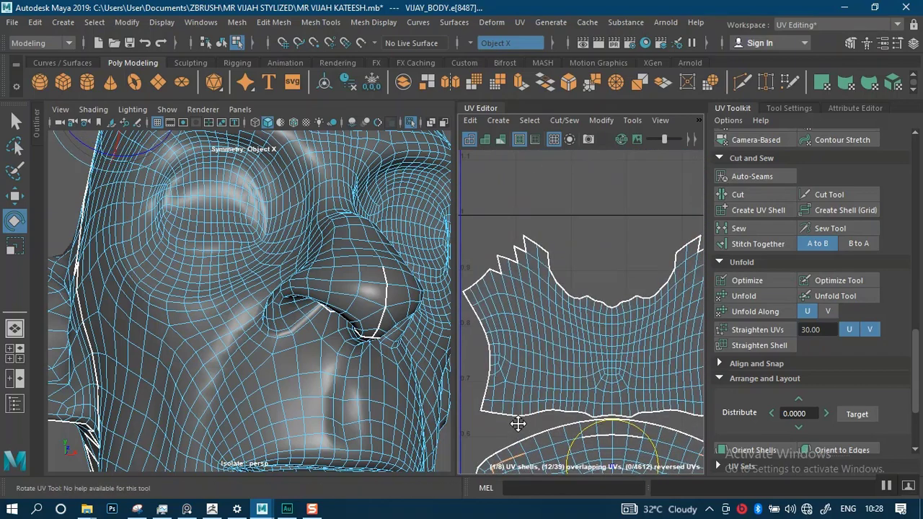
{"action": "middle_click_drag", "start_coordinate": [518, 424], "coordinate": [531, 263]}
{"action": "scroll", "coordinate": [615, 351], "scroll_direction": "up", "scroll_amount": 5}
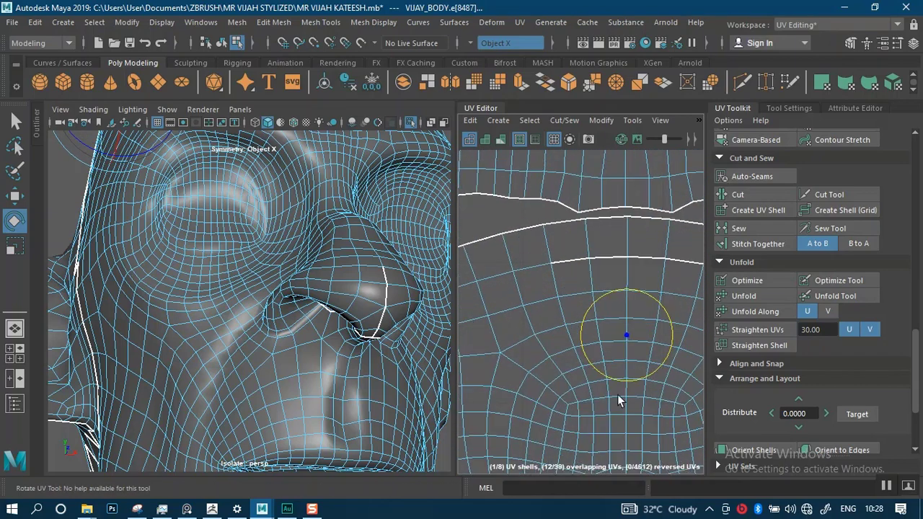
{"action": "left_click", "coordinate": [589, 258]}
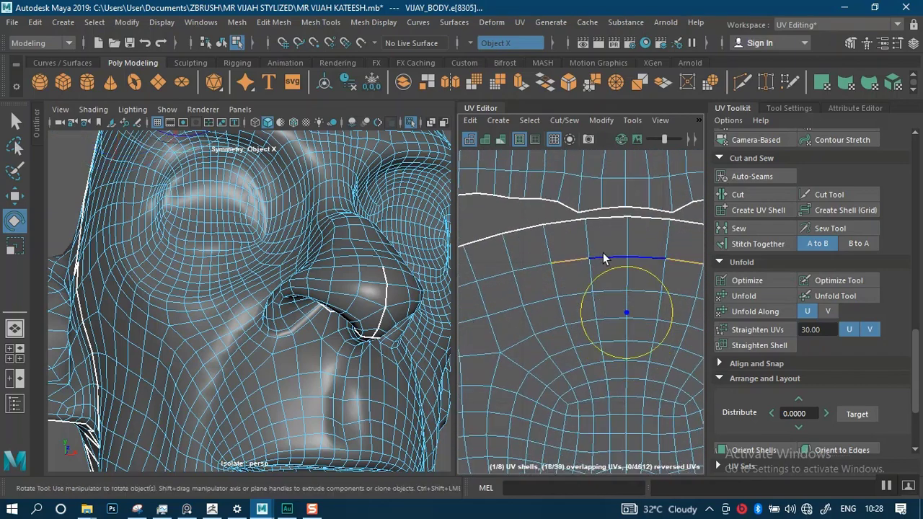
{"action": "left_click", "coordinate": [757, 244]}
Select the whole face UV shell and unfold it with the forehead edges stitched
{"action": "right_click_drag", "start_coordinate": [622, 259], "coordinate": [569, 269]}
{"action": "left_click", "coordinate": [569, 269]}
{"action": "left_click", "coordinate": [757, 297]}
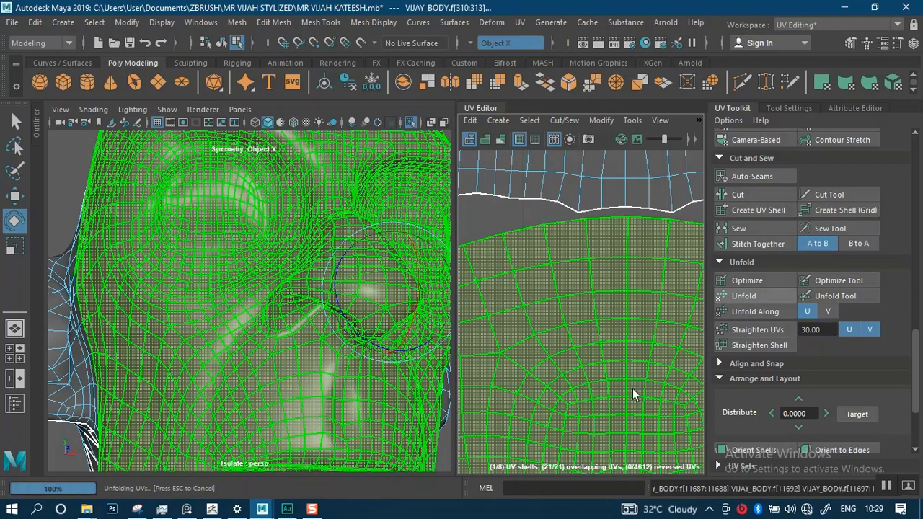
{"action": "scroll", "coordinate": [562, 274], "scroll_direction": "down", "scroll_amount": 6}
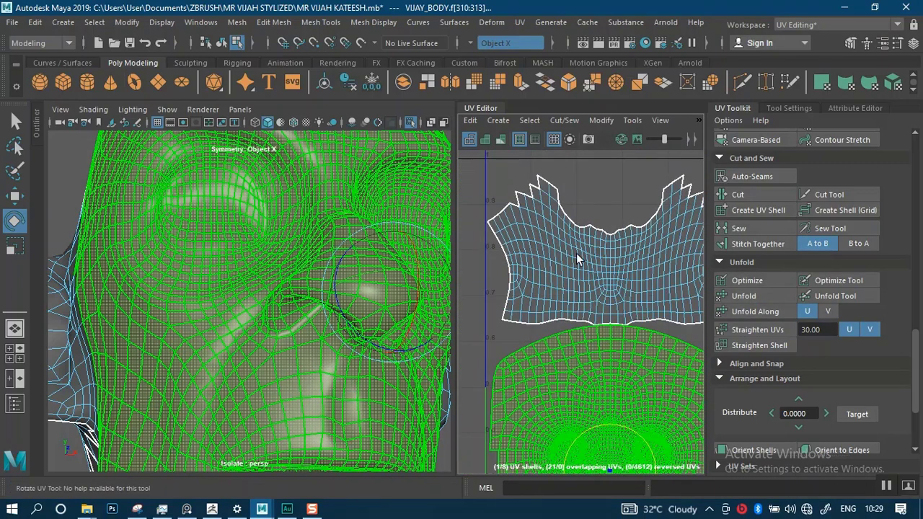
{"action": "middle_click_drag", "start_coordinate": [628, 435], "coordinate": [624, 393], "text": "alt"}
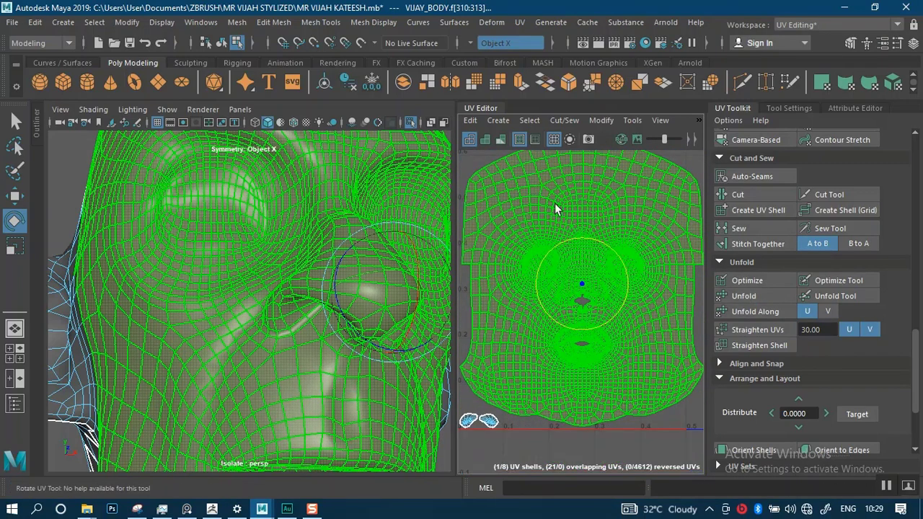
Show the UV distortion shading and examine the stretching on the nose and around the eyes
{"action": "left_click", "coordinate": [500, 138]}
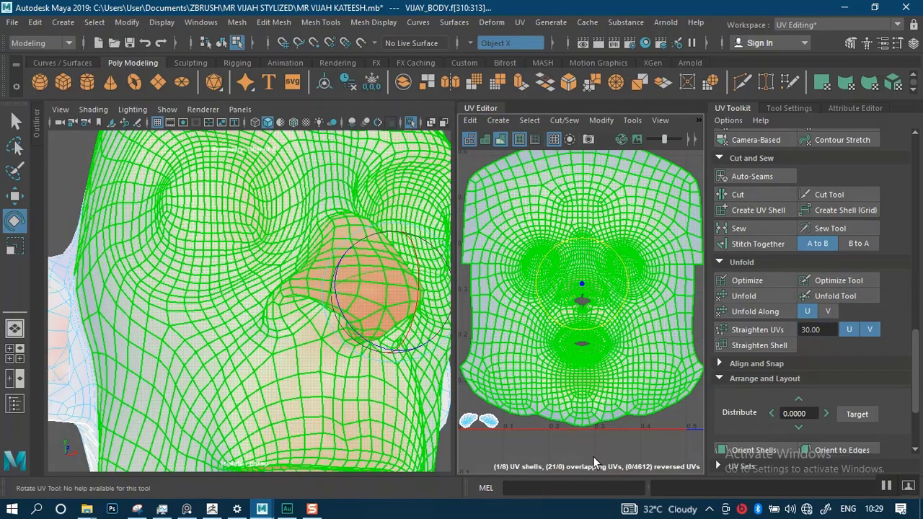
{"action": "left_click", "coordinate": [597, 457]}
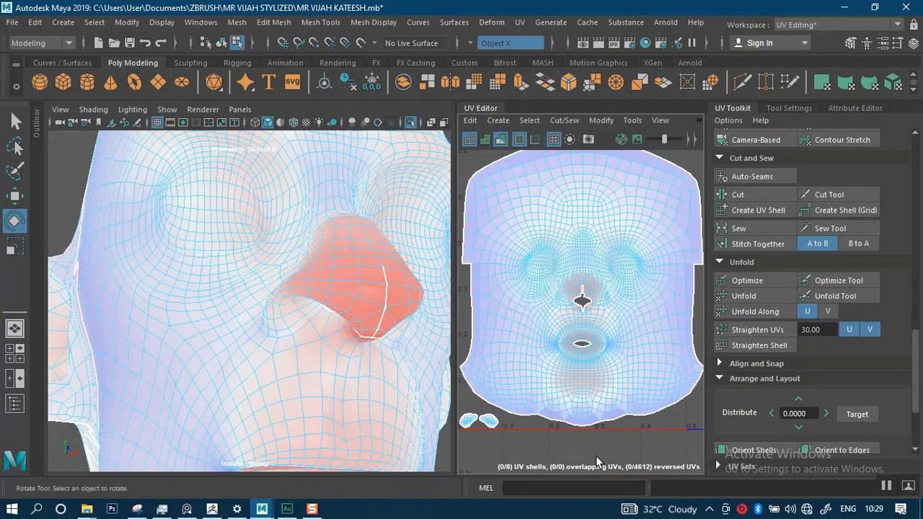
{"action": "mouse_move", "coordinate": [337, 333]}
{"action": "left_mouse_down", "text": "alt"}
{"action": "mouse_move", "coordinate": [366, 340]}
{"action": "mouse_move", "coordinate": [333, 343]}
{"action": "left_mouse_up", "text": "alt"}
{"action": "mouse_move", "coordinate": [333, 343]}
{"action": "right_mouse_down", "text": "alt"}
{"action": "mouse_move", "coordinate": [350, 398]}
{"action": "mouse_move", "coordinate": [317, 345]}
{"action": "right_mouse_up", "text": "alt"}
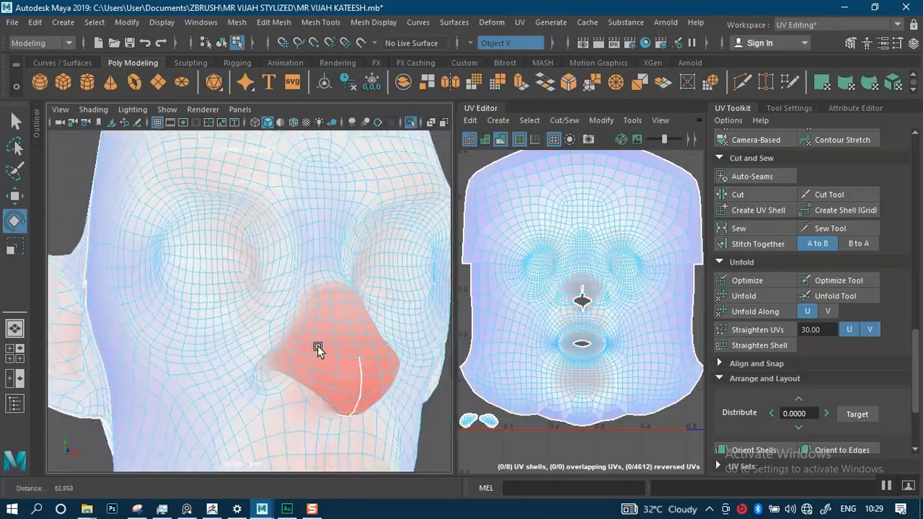
{"action": "left_click_drag", "start_coordinate": [346, 393], "coordinate": [319, 382], "text": "alt"}
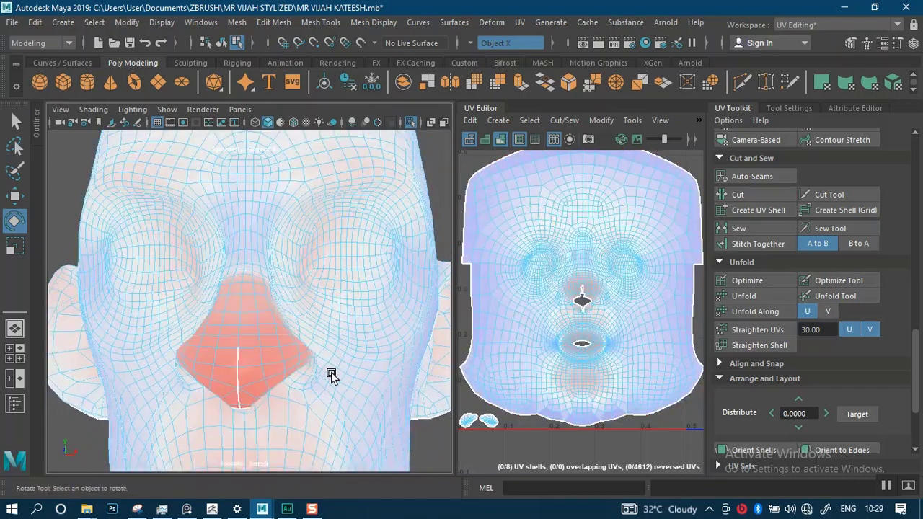
{"action": "right_click_drag", "start_coordinate": [331, 372], "coordinate": [350, 401], "text": "alt"}
{"action": "left_click_drag", "start_coordinate": [350, 401], "coordinate": [317, 366], "text": "alt"}
{"action": "left_click_drag", "start_coordinate": [297, 332], "coordinate": [296, 354], "text": "alt"}
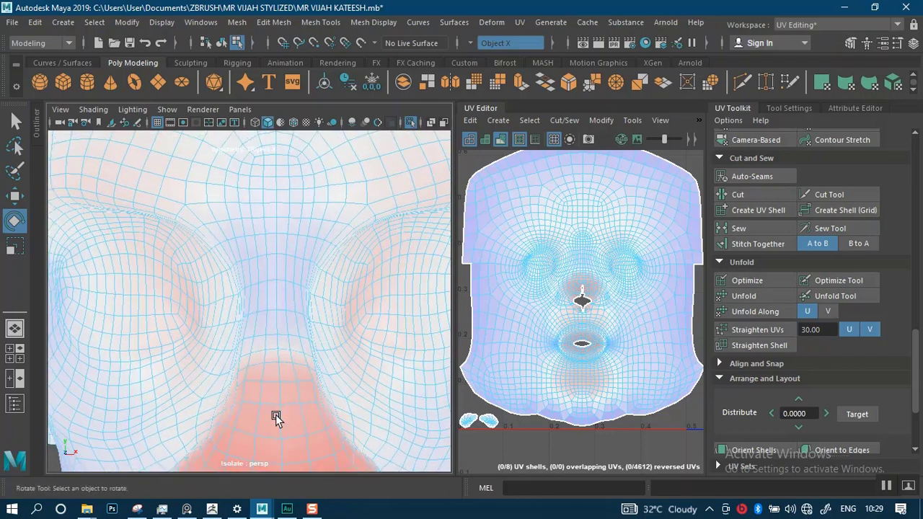
Hide the distortion shading, select the center-line edges from the nose tip up the bridge, and cut the UVs along them
{"action": "middle_click_drag", "start_coordinate": [276, 416], "coordinate": [276, 317], "text": "alt"}
{"action": "right_click_drag", "start_coordinate": [291, 306], "coordinate": [281, 101]}
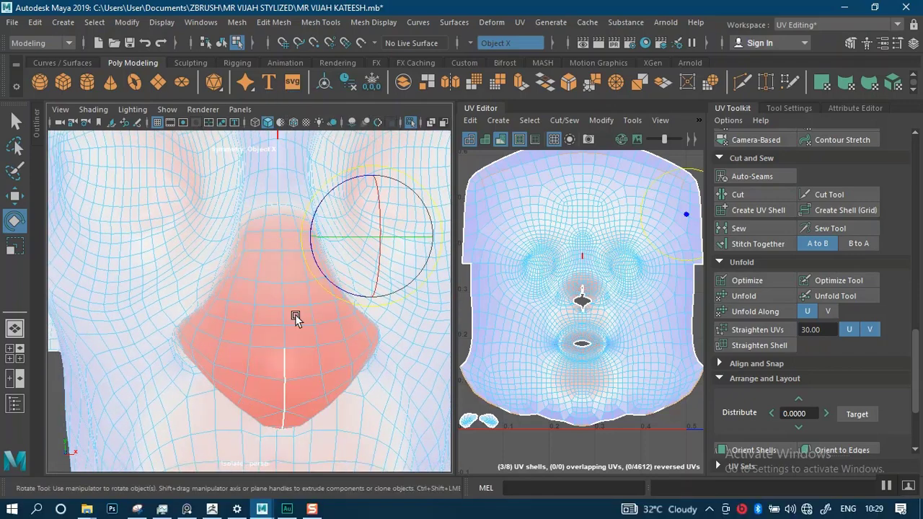
{"action": "left_click", "coordinate": [285, 336]}
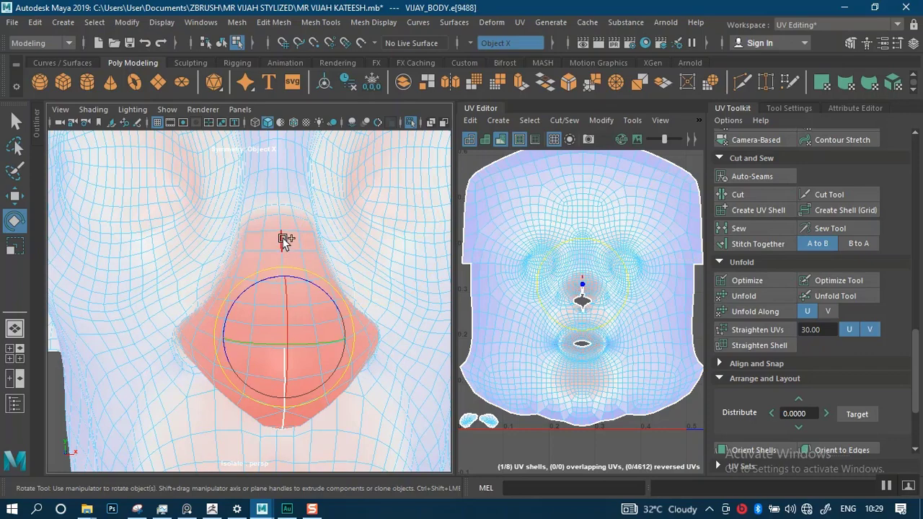
{"action": "left_click", "coordinate": [502, 139]}
{"action": "middle_click_drag", "start_coordinate": [318, 265], "coordinate": [316, 299], "text": "alt"}
{"action": "scroll", "coordinate": [316, 298], "scroll_direction": "up", "scroll_amount": 2}
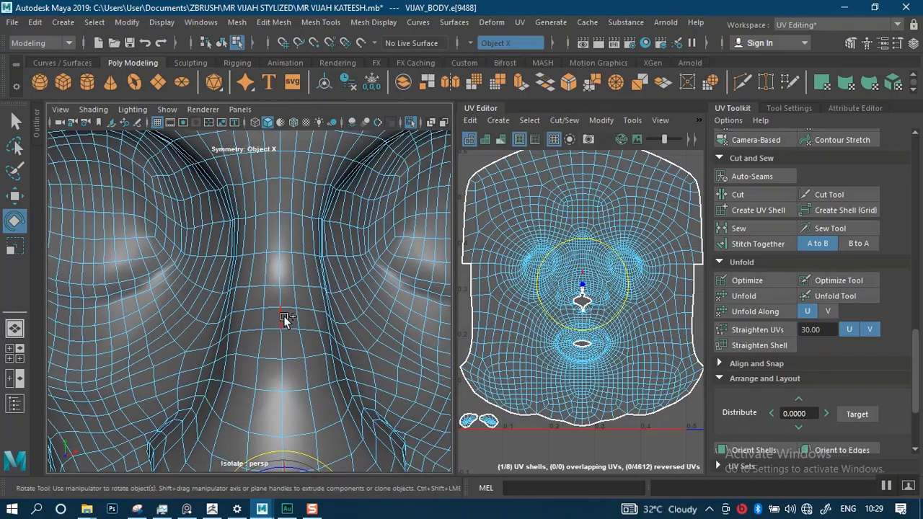
{"action": "double_click", "coordinate": [283, 316], "text": "shift"}
{"action": "scroll", "coordinate": [283, 309], "scroll_direction": "down", "scroll_amount": 4}
{"action": "left_click_drag", "start_coordinate": [280, 295], "coordinate": [292, 249], "text": "alt"}
{"action": "scroll", "coordinate": [565, 212], "scroll_direction": "down", "scroll_amount": 4}
{"action": "middle_click_drag", "start_coordinate": [565, 212], "coordinate": [552, 253], "text": "alt"}
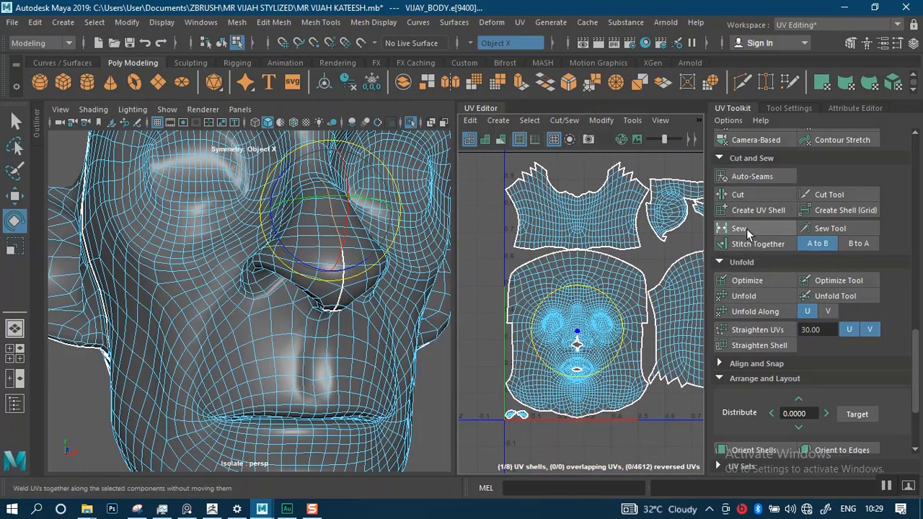
{"action": "left_click", "coordinate": [741, 199]}
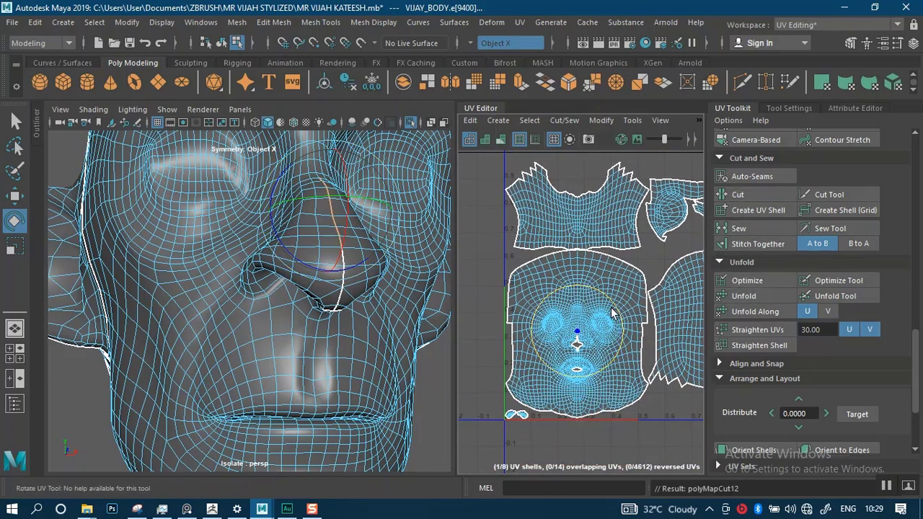
Unfold the whole face UV shell with the seam extended up the nose bridge
{"action": "right_click_drag", "start_coordinate": [604, 306], "coordinate": [527, 275]}
{"action": "left_click", "coordinate": [747, 296]}
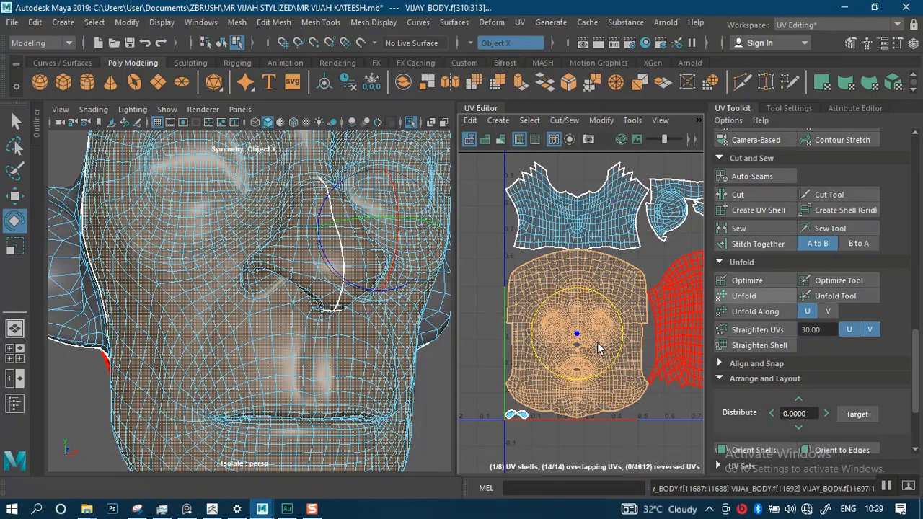
{"action": "left_click", "coordinate": [608, 439]}
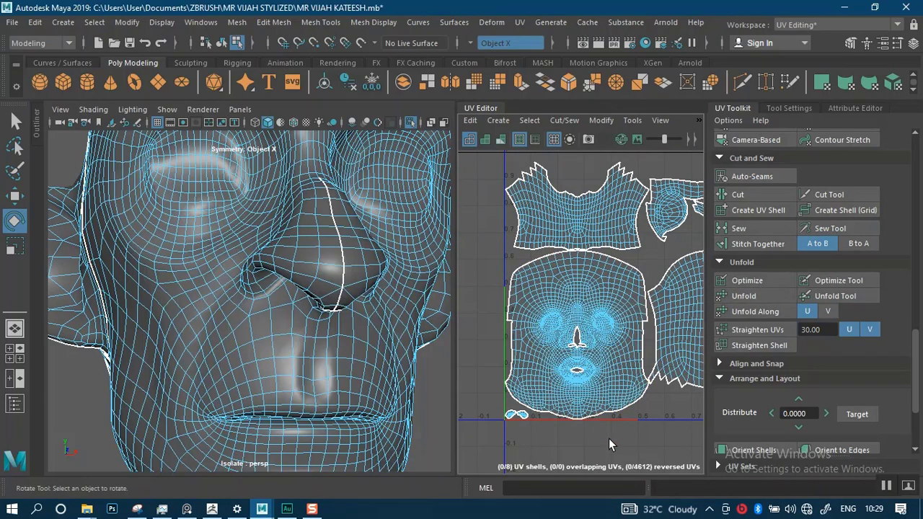
Examine the opened nose seam in the face shell and check the distortion shading across the nose and mouth
{"action": "scroll", "coordinate": [581, 360], "scroll_direction": "up", "scroll_amount": 5}
{"action": "scroll", "coordinate": [583, 309], "scroll_direction": "up", "scroll_amount": 4}
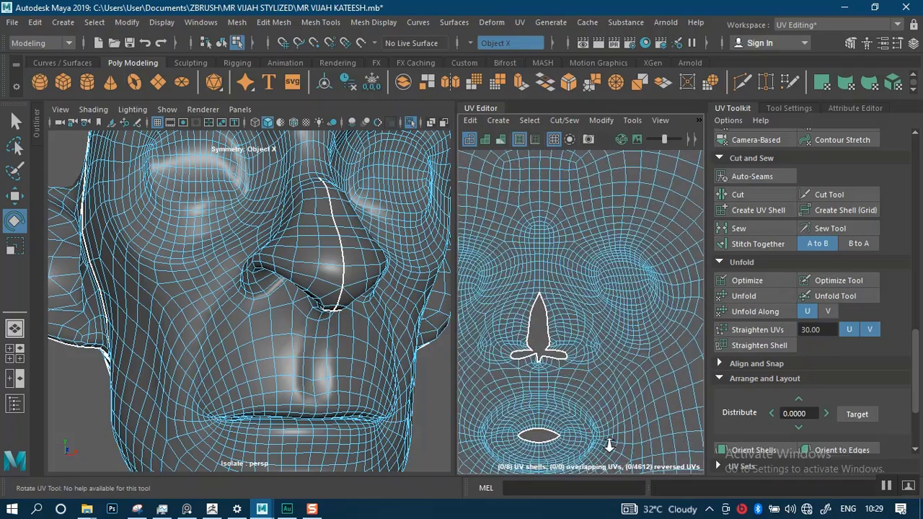
{"action": "scroll", "coordinate": [580, 330], "scroll_direction": "down", "scroll_amount": 5}
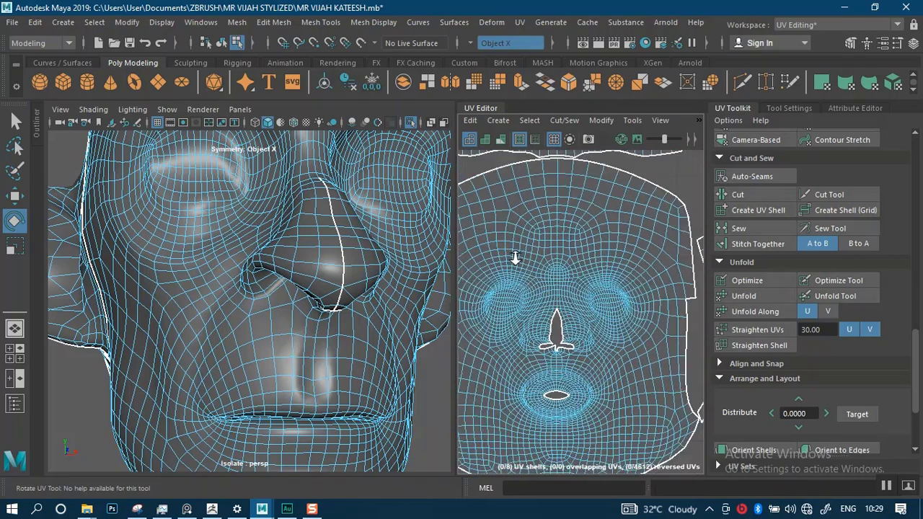
{"action": "left_click", "coordinate": [503, 139]}
{"action": "left_click", "coordinate": [503, 140]}
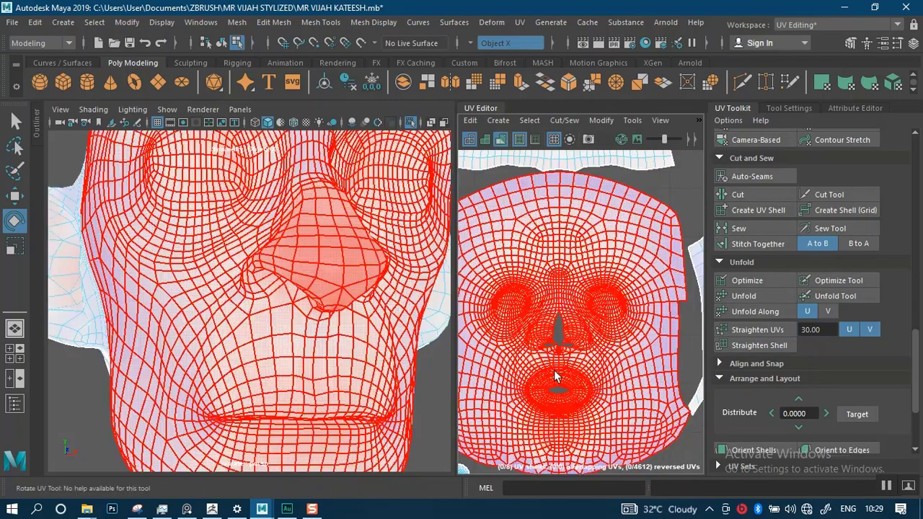
{"action": "scroll", "coordinate": [524, 345], "scroll_direction": "down", "scroll_amount": 3}
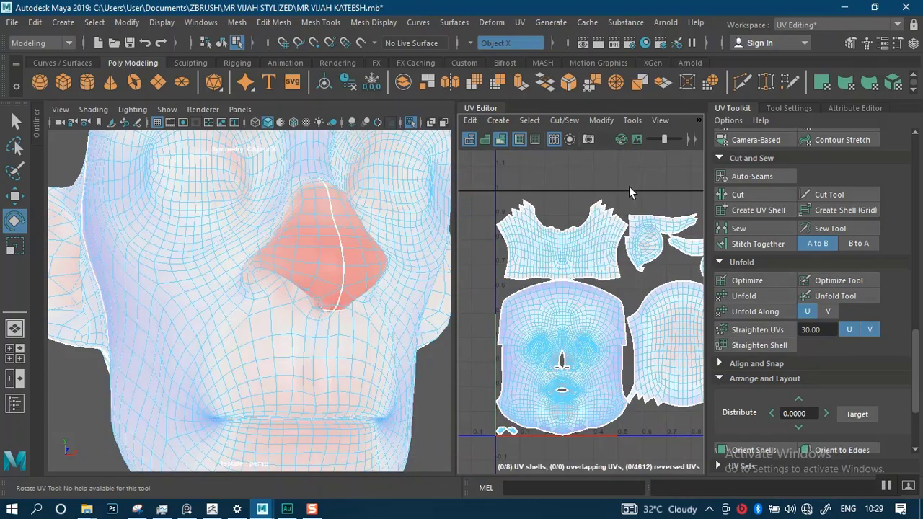
{"action": "scroll", "coordinate": [581, 345], "scroll_direction": "up", "scroll_amount": 5}
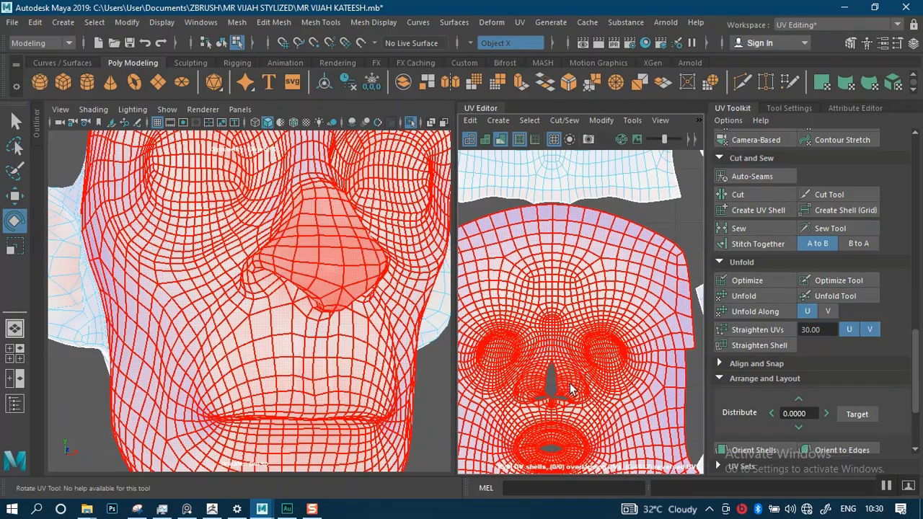
Undo the last unfold of the face UV shell
{"action": "left_click", "coordinate": [569, 386]}
{"action": "key", "text": "ctrl+z"}
{"action": "key", "text": "ctrl+z"}
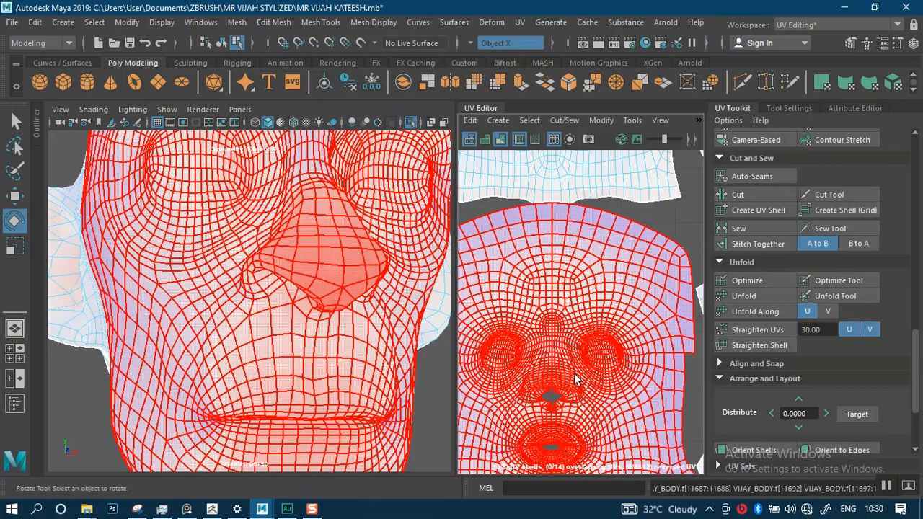
In the UV layout, select the center seam's border edges from the nose slit down to the nostril opening
{"action": "scroll", "coordinate": [577, 367], "scroll_direction": "up", "scroll_amount": 6}
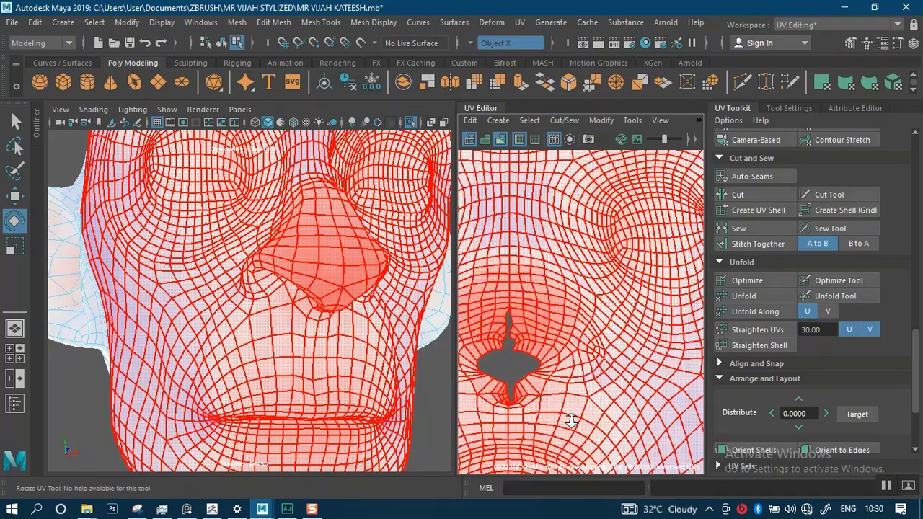
{"action": "middle_click_drag", "start_coordinate": [580, 349], "coordinate": [613, 309], "text": "alt"}
{"action": "scroll", "coordinate": [600, 381], "scroll_direction": "up", "scroll_amount": 4}
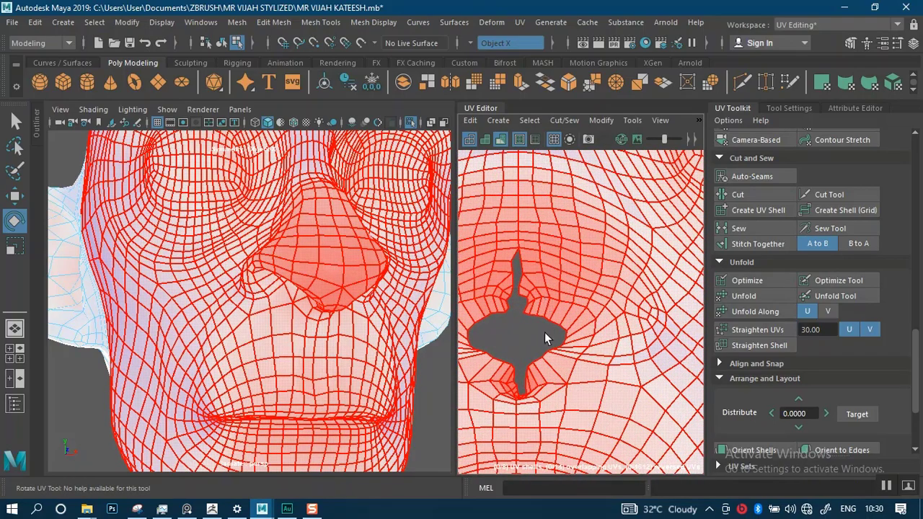
{"action": "scroll", "coordinate": [549, 303], "scroll_direction": "up", "scroll_amount": 3}
{"action": "right_click_drag", "start_coordinate": [560, 313], "coordinate": [552, 279]}
{"action": "middle_click_drag", "start_coordinate": [513, 308], "coordinate": [546, 318], "text": "alt"}
{"action": "left_click", "coordinate": [500, 139]}
{"action": "scroll", "coordinate": [549, 293], "scroll_direction": "up", "scroll_amount": 1}
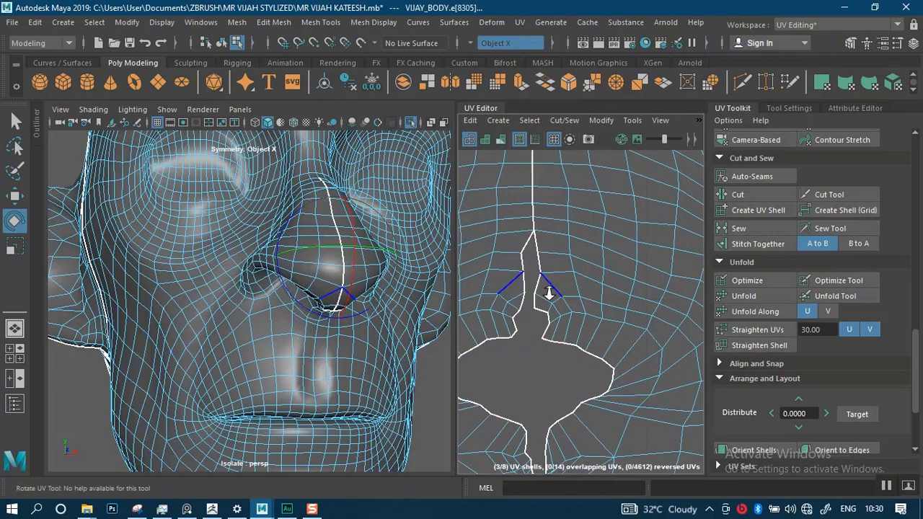
{"action": "scroll", "coordinate": [548, 293], "scroll_direction": "up", "scroll_amount": 1}
{"action": "left_click", "coordinate": [532, 241]}
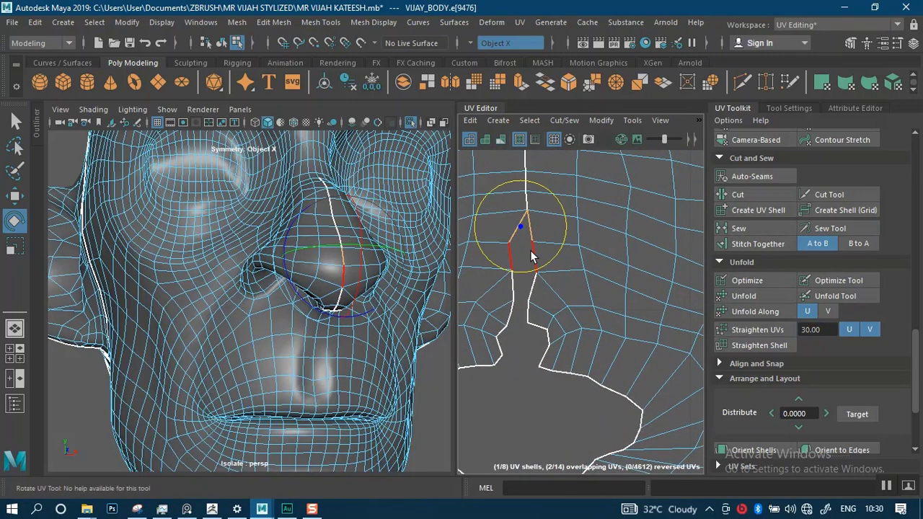
{"action": "left_click", "coordinate": [530, 250], "text": "shift"}
{"action": "left_click", "coordinate": [529, 296], "text": "shift"}
{"action": "left_click", "coordinate": [526, 315], "text": "shift"}
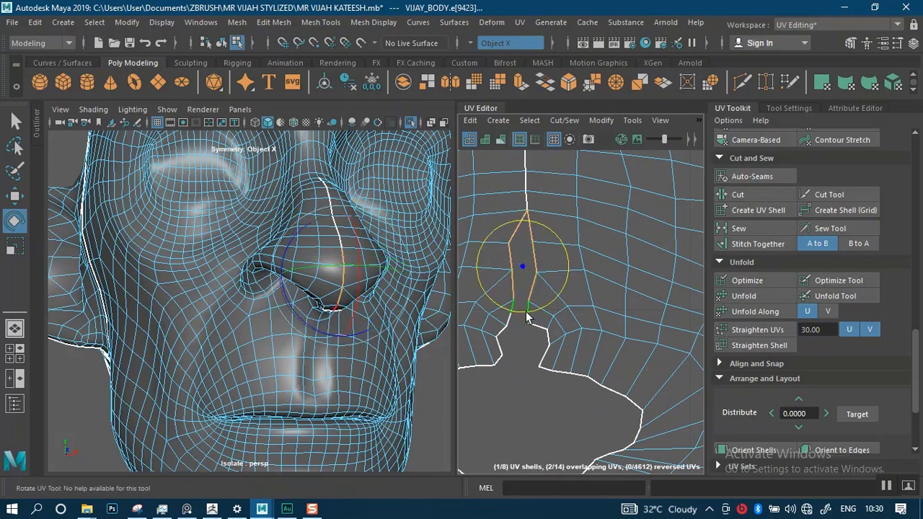
{"action": "left_click", "coordinate": [532, 322], "text": "shift"}
{"action": "left_click", "coordinate": [507, 343], "text": "shift"}
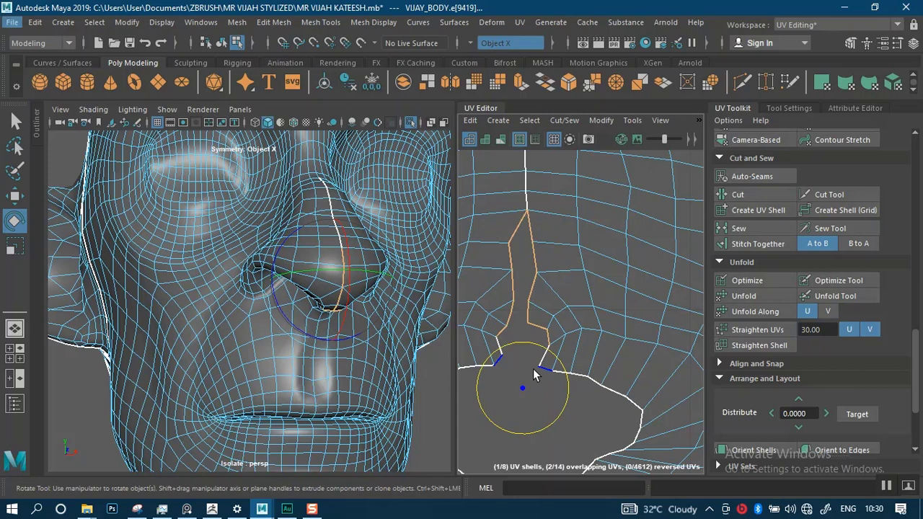
{"action": "key", "text": "w"}
{"action": "middle_click_drag", "start_coordinate": [544, 371], "coordinate": [578, 338], "text": "alt"}
{"action": "scroll", "coordinate": [578, 338], "scroll_direction": "up", "scroll_amount": 2}
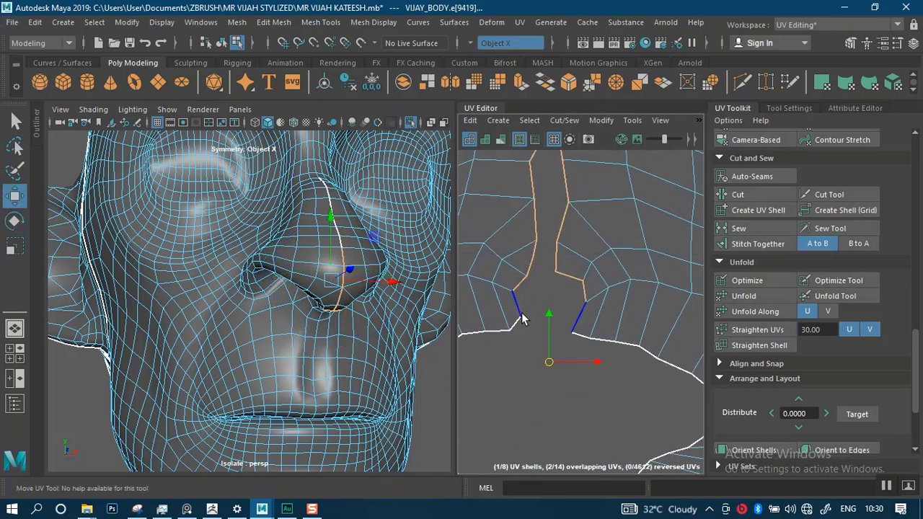
{"action": "left_click", "coordinate": [520, 323], "text": "shift"}
Add the remaining center seam edges up the nose bridge to the selection and stitch the UVs together
{"action": "middle_click_drag", "start_coordinate": [609, 374], "coordinate": [641, 308], "text": "alt"}
{"action": "right_click_drag", "start_coordinate": [641, 307], "coordinate": [574, 258], "text": "alt"}
{"action": "middle_click_drag", "start_coordinate": [572, 333], "coordinate": [591, 281], "text": "alt"}
{"action": "right_click_drag", "start_coordinate": [591, 287], "coordinate": [554, 349], "text": "alt"}
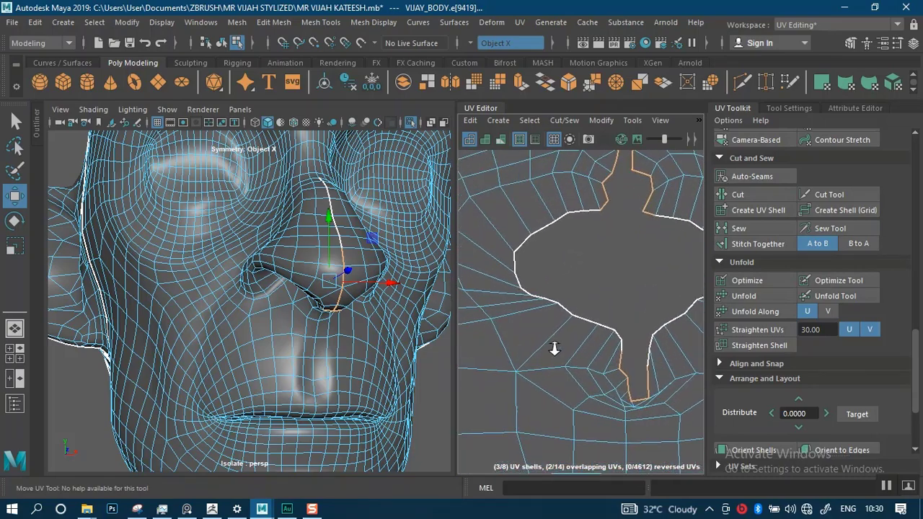
{"action": "middle_click_drag", "start_coordinate": [602, 331], "coordinate": [584, 331], "text": "alt"}
{"action": "left_click_drag", "start_coordinate": [378, 326], "coordinate": [311, 347], "text": "alt"}
{"action": "right_click_drag", "start_coordinate": [311, 347], "coordinate": [293, 313], "text": "alt"}
{"action": "middle_click_drag", "start_coordinate": [292, 323], "coordinate": [312, 298], "text": "alt"}
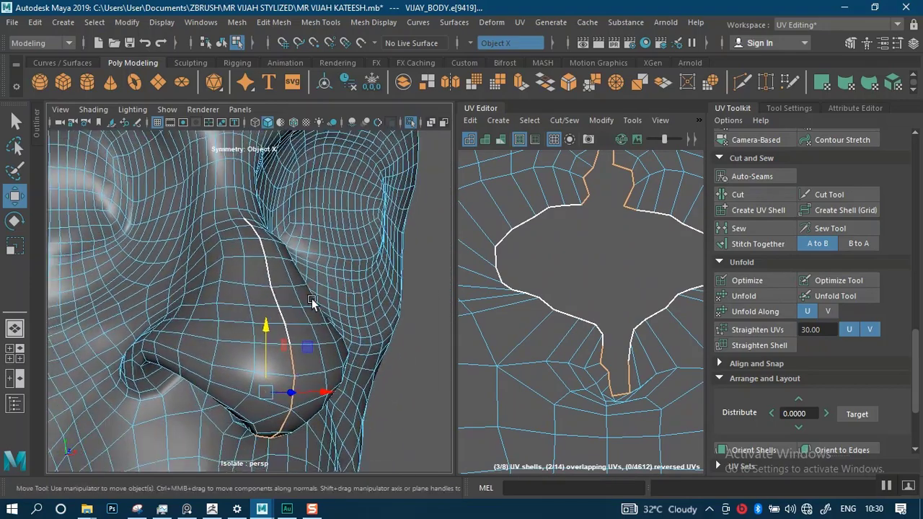
{"action": "right_click_drag", "start_coordinate": [311, 299], "coordinate": [311, 336], "text": "alt"}
{"action": "left_click", "coordinate": [306, 342], "text": "shift"}
{"action": "left_click", "coordinate": [294, 312], "text": "shift"}
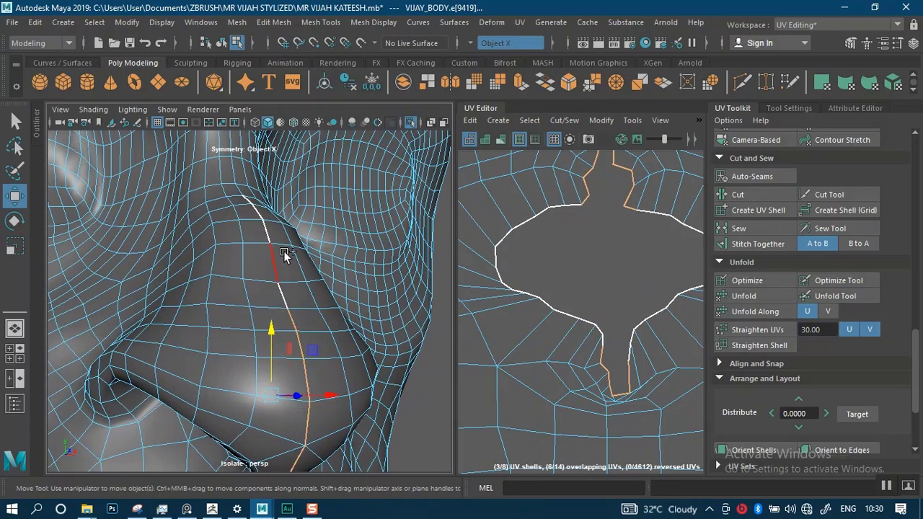
{"action": "double_click", "coordinate": [249, 200], "text": "shift"}
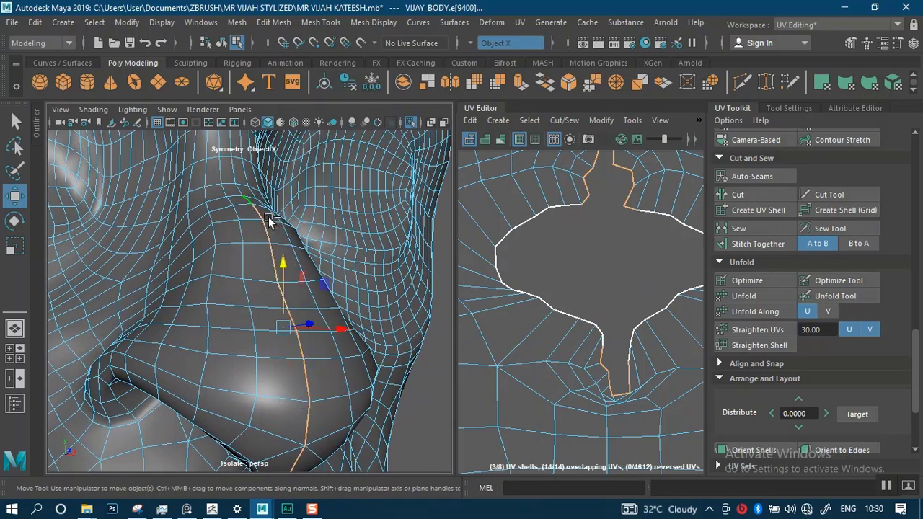
{"action": "left_click", "coordinate": [751, 244]}
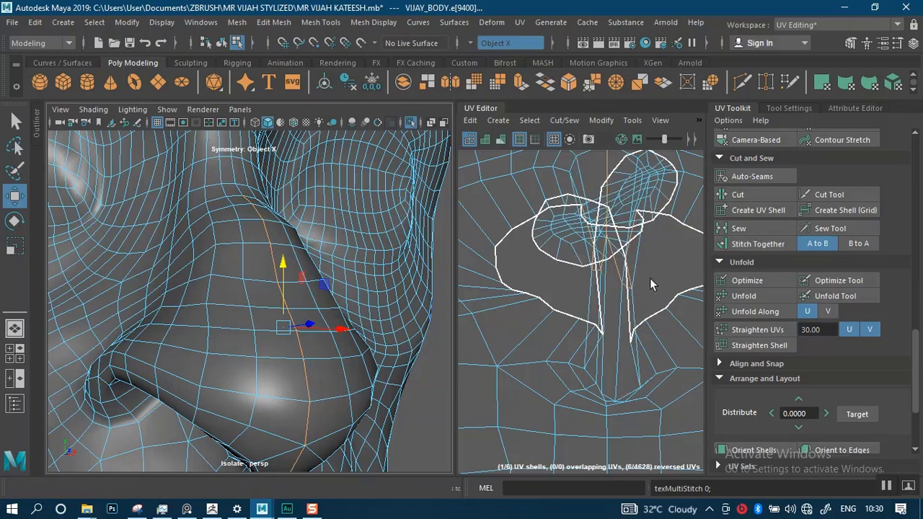
Unfold the entire face UV shell with the stitched nose and frame it in the UV layout
{"action": "right_click_drag", "start_coordinate": [650, 278], "coordinate": [527, 189], "text": "alt"}
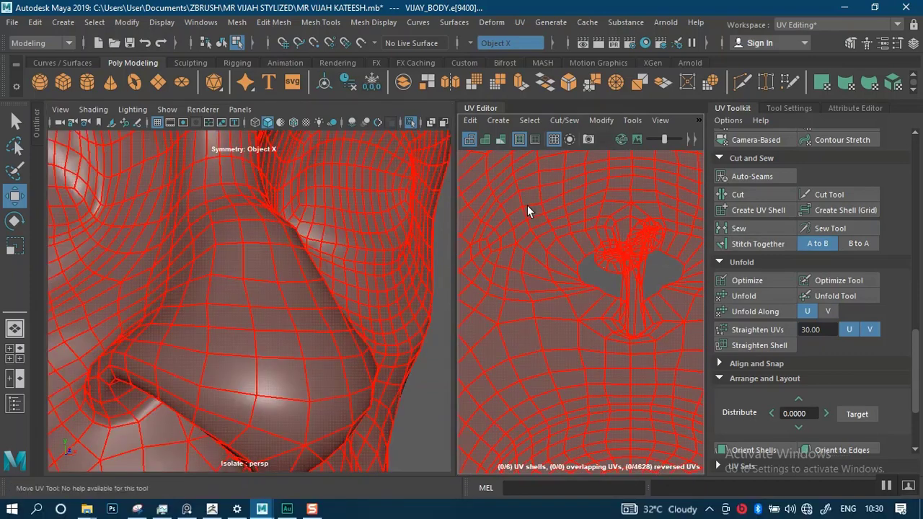
{"action": "left_click", "coordinate": [527, 206]}
{"action": "left_click", "coordinate": [744, 296]}
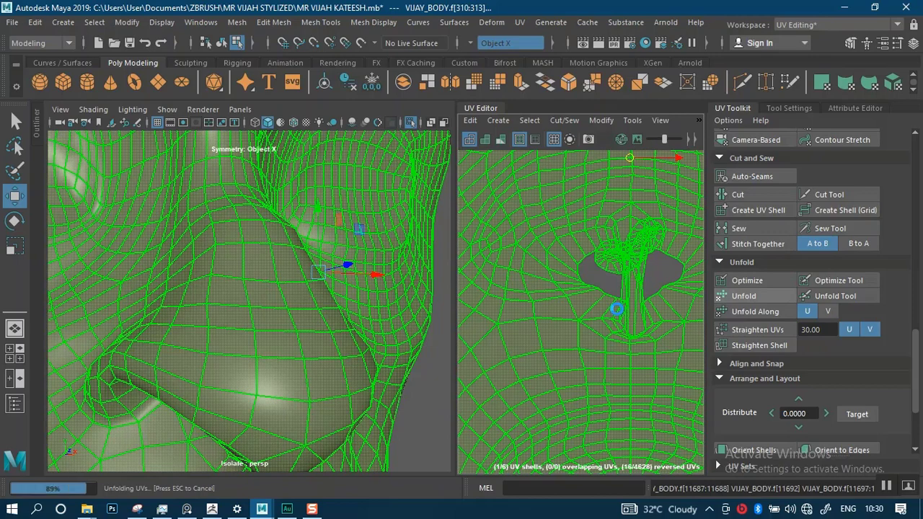
{"action": "right_click_drag", "start_coordinate": [625, 359], "coordinate": [507, 214], "text": "alt"}
{"action": "right_click_drag", "start_coordinate": [573, 316], "coordinate": [473, 230], "text": "alt"}
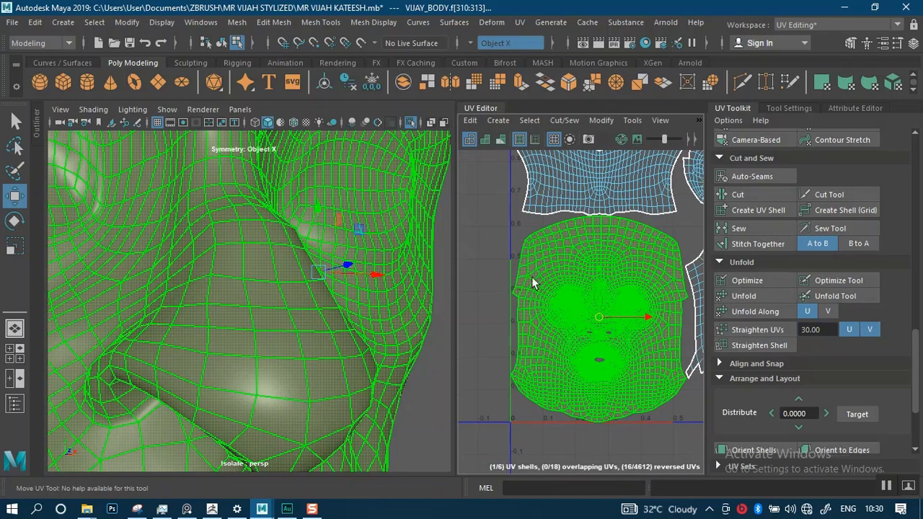
{"action": "double_click", "coordinate": [631, 339]}
{"action": "key", "text": "f"}
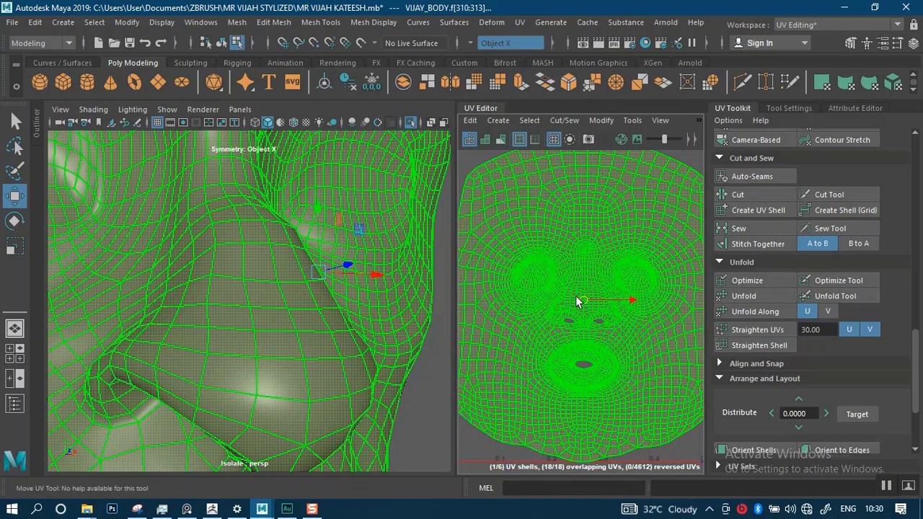
On the model, select the edges running under the nose below the nostrils, out toward the nostril wing
{"action": "right_click_drag", "start_coordinate": [250, 272], "coordinate": [253, 96]}
{"action": "left_click_drag", "start_coordinate": [254, 329], "coordinate": [300, 337], "text": "alt"}
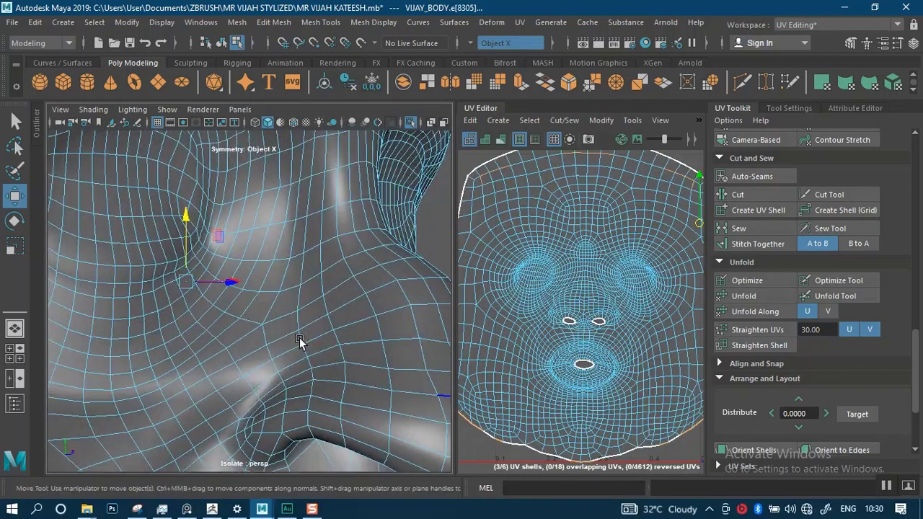
{"action": "middle_click_drag", "start_coordinate": [300, 337], "coordinate": [263, 243], "text": "alt"}
{"action": "left_click_drag", "start_coordinate": [263, 245], "coordinate": [287, 277], "text": "alt"}
{"action": "middle_click_drag", "start_coordinate": [287, 277], "coordinate": [271, 283], "text": "alt"}
{"action": "left_click_drag", "start_coordinate": [271, 282], "coordinate": [294, 314], "text": "alt"}
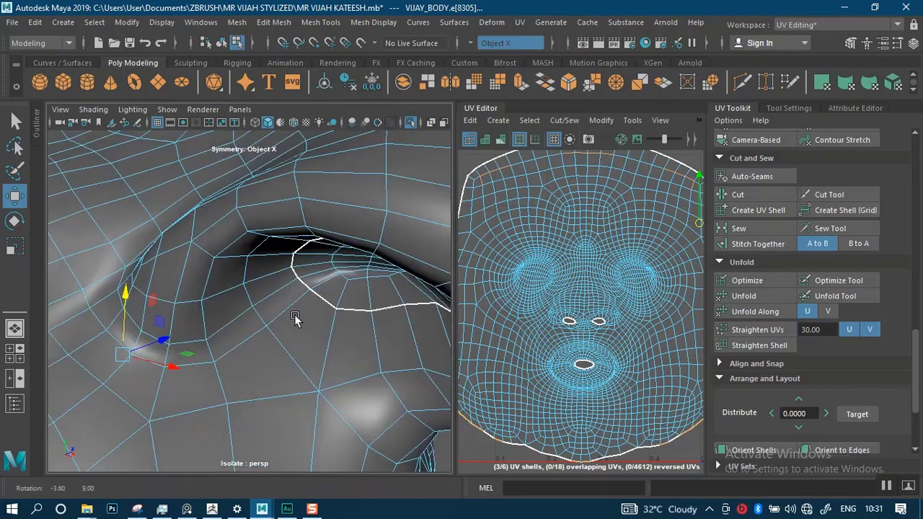
{"action": "middle_click_drag", "start_coordinate": [294, 315], "coordinate": [299, 319], "text": "alt"}
{"action": "left_click_drag", "start_coordinate": [289, 358], "coordinate": [230, 317], "text": "alt"}
{"action": "left_click", "coordinate": [239, 354]}
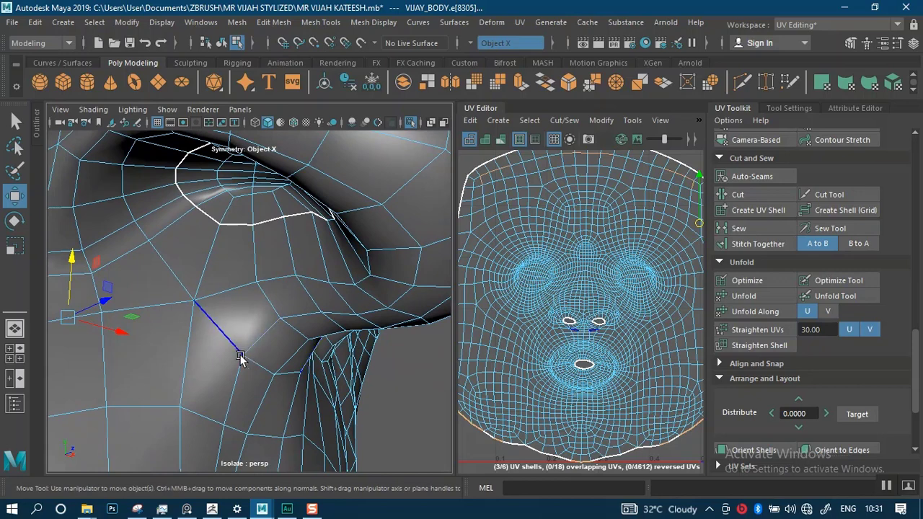
{"action": "left_click", "coordinate": [223, 335]}
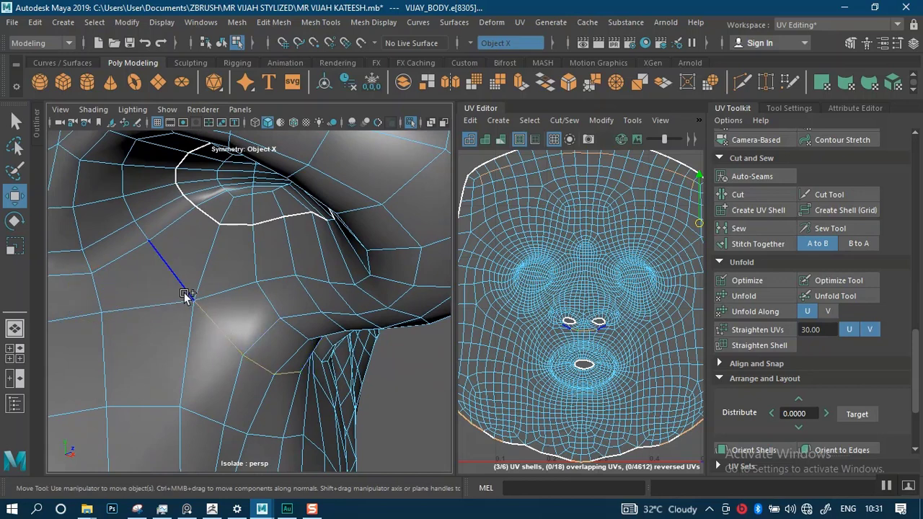
{"action": "left_click", "coordinate": [132, 248], "text": "shift"}
{"action": "middle_click_drag", "start_coordinate": [238, 334], "coordinate": [331, 378], "text": "alt"}
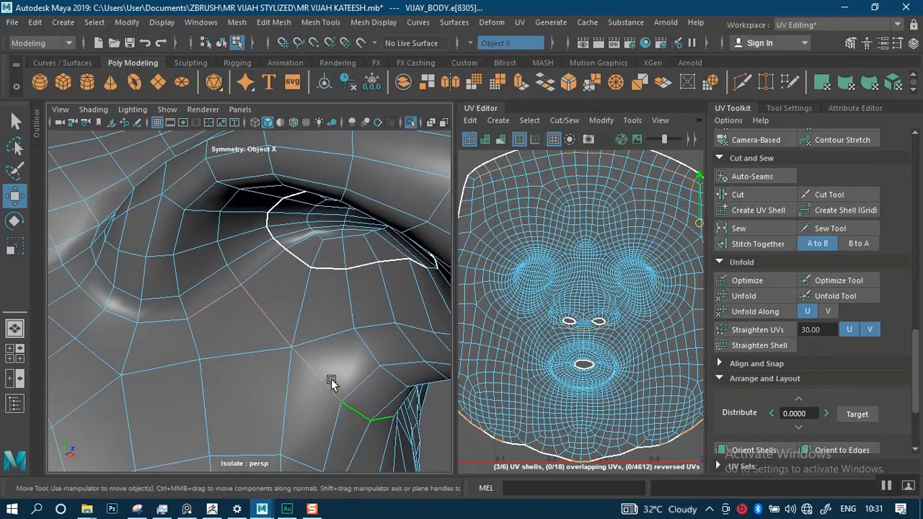
{"action": "left_click", "coordinate": [171, 318], "text": "shift"}
Extend the edge selection around the outside of the nostril wing and along the crease beside it
{"action": "left_click_drag", "start_coordinate": [220, 348], "coordinate": [253, 372], "text": "alt"}
{"action": "middle_click_drag", "start_coordinate": [253, 373], "coordinate": [250, 291], "text": "alt"}
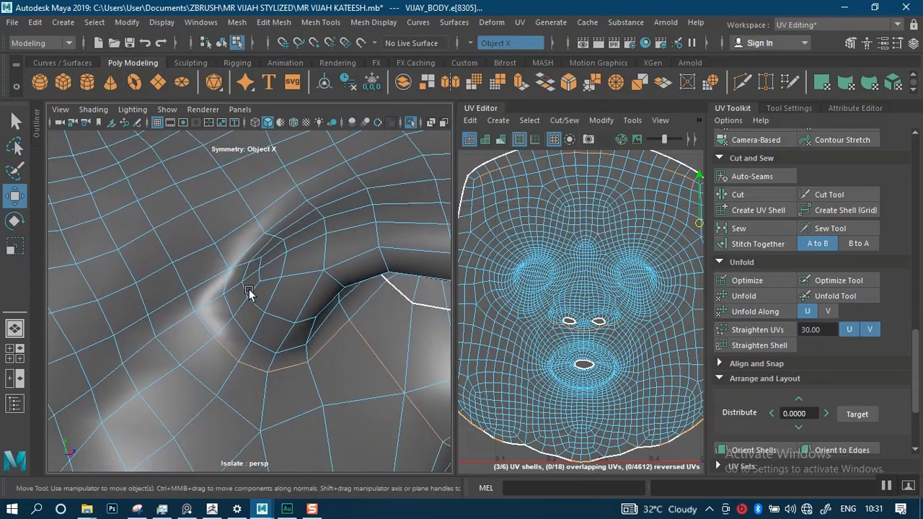
{"action": "right_click_drag", "start_coordinate": [250, 292], "coordinate": [209, 340], "text": "alt"}
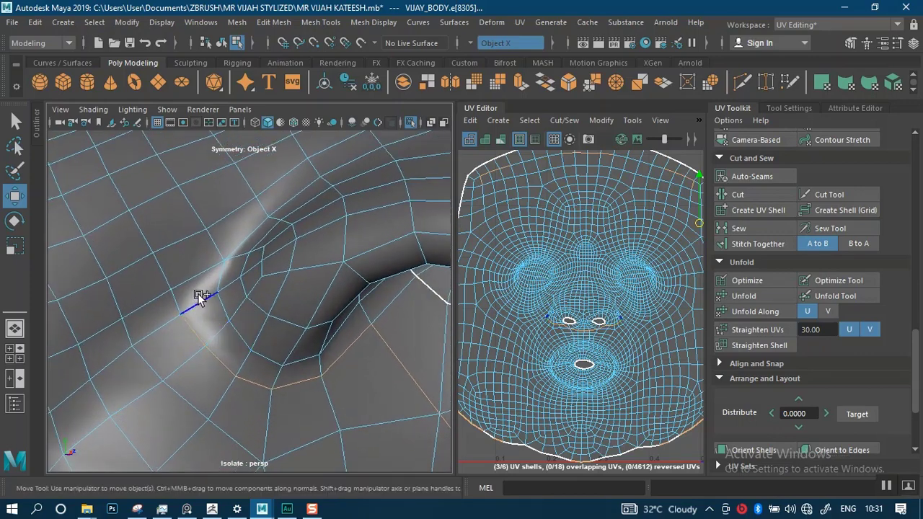
{"action": "left_click", "coordinate": [179, 298], "text": "shift"}
{"action": "middle_click_drag", "start_coordinate": [248, 243], "coordinate": [313, 323], "text": "alt"}
{"action": "left_click_drag", "start_coordinate": [313, 323], "coordinate": [278, 288], "text": "alt"}
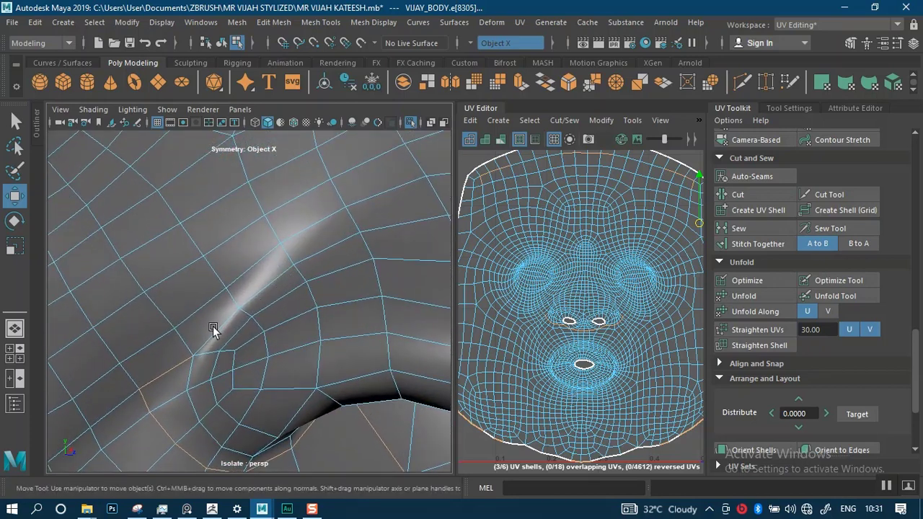
{"action": "left_click", "coordinate": [188, 339], "text": "shift"}
{"action": "left_click", "coordinate": [186, 311], "text": "shift"}
{"action": "left_click", "coordinate": [242, 270], "text": "shift"}
Extend the edge selection up the side of the nose and across the bridge, and cut the UVs along the loop
{"action": "left_click_drag", "start_coordinate": [242, 269], "coordinate": [262, 334], "text": "alt"}
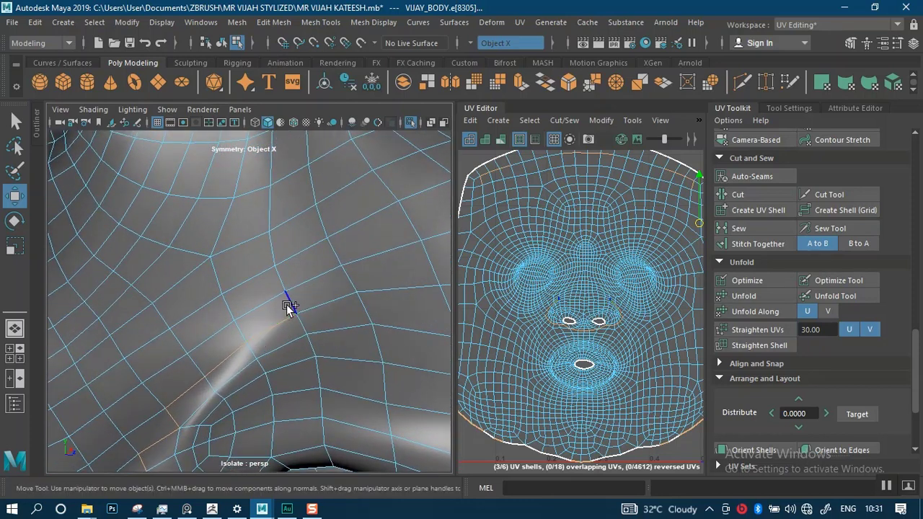
{"action": "left_click", "coordinate": [267, 214], "text": "shift"}
{"action": "middle_click_drag", "start_coordinate": [324, 294], "coordinate": [304, 391], "text": "alt"}
{"action": "right_click_drag", "start_coordinate": [304, 391], "coordinate": [286, 358], "text": "alt"}
{"action": "middle_click_drag", "start_coordinate": [286, 358], "coordinate": [287, 288], "text": "alt"}
{"action": "right_click_drag", "start_coordinate": [287, 289], "coordinate": [309, 321], "text": "alt"}
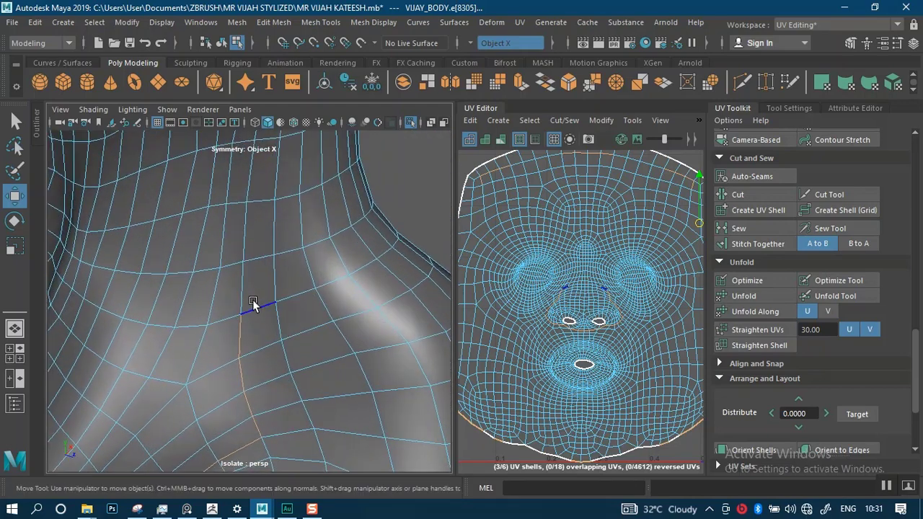
{"action": "left_click", "coordinate": [248, 239], "text": "shift"}
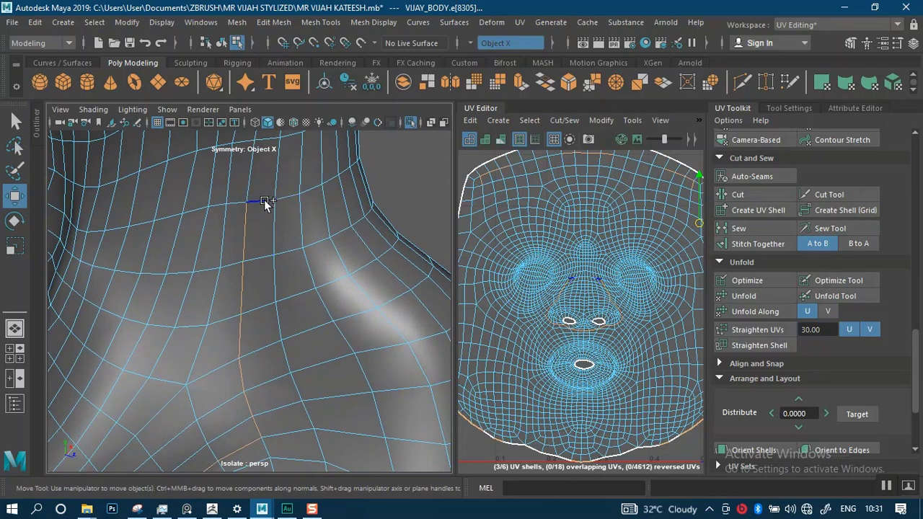
{"action": "left_click", "coordinate": [289, 198], "text": "shift"}
{"action": "left_click_drag", "start_coordinate": [321, 270], "coordinate": [250, 303], "text": "alt"}
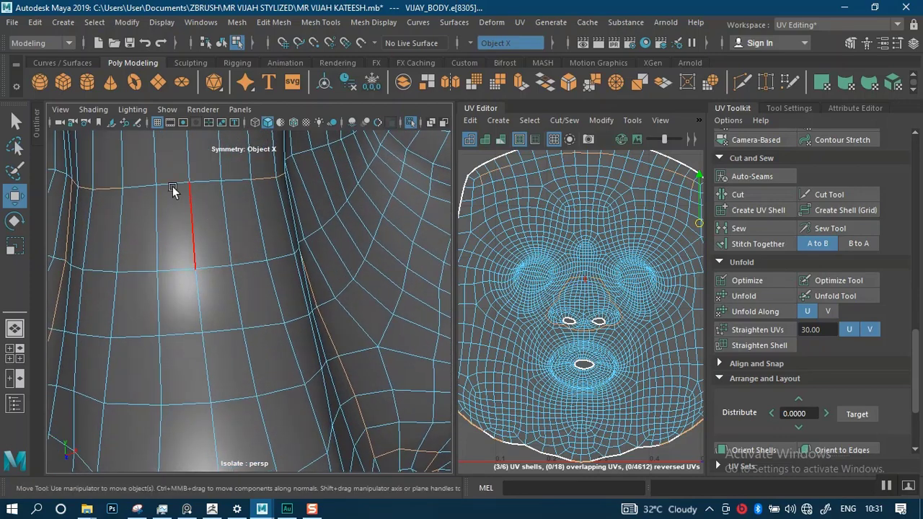
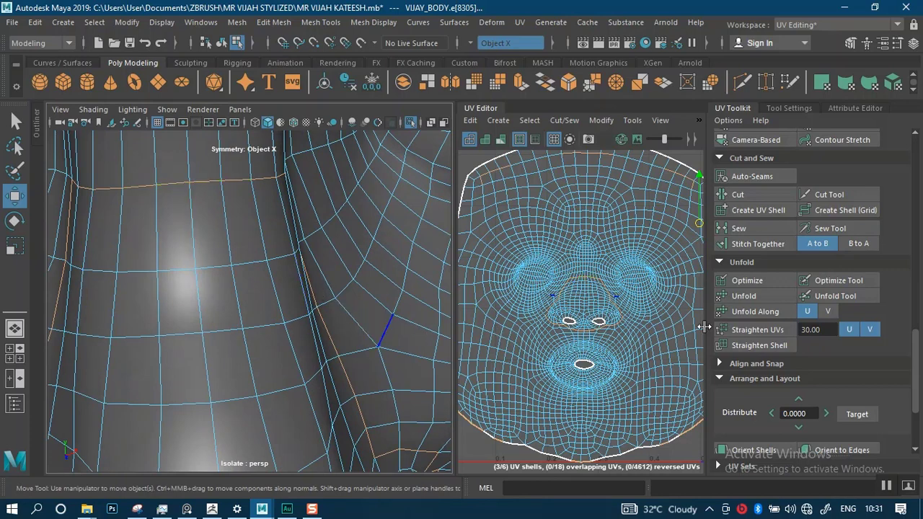
{"action": "left_click", "coordinate": [752, 196]}
Select the separated nose UV shell and move it out of the face, beside the face shell's upper left
{"action": "right_click_drag", "start_coordinate": [570, 321], "coordinate": [529, 306]}
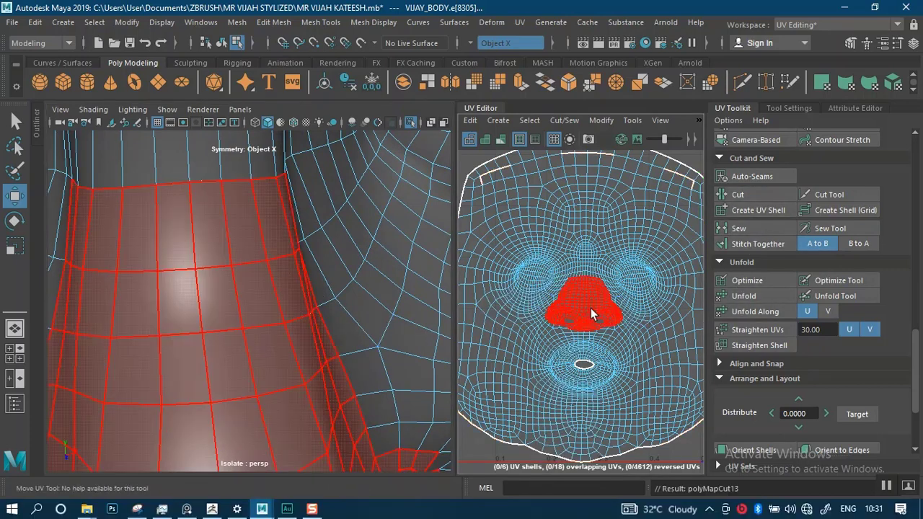
{"action": "left_click", "coordinate": [590, 308]}
{"action": "right_click_drag", "start_coordinate": [583, 361], "coordinate": [476, 209], "text": "alt"}
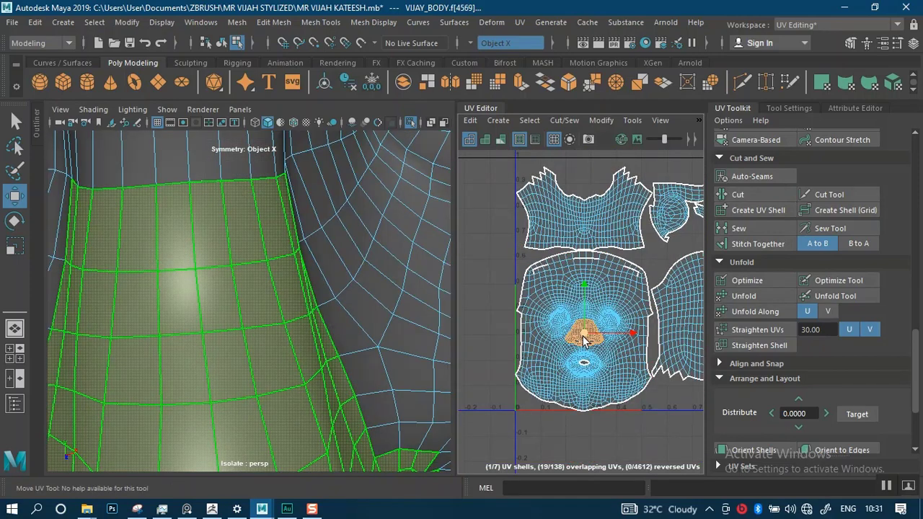
{"action": "left_click_drag", "start_coordinate": [584, 340], "coordinate": [498, 279]}
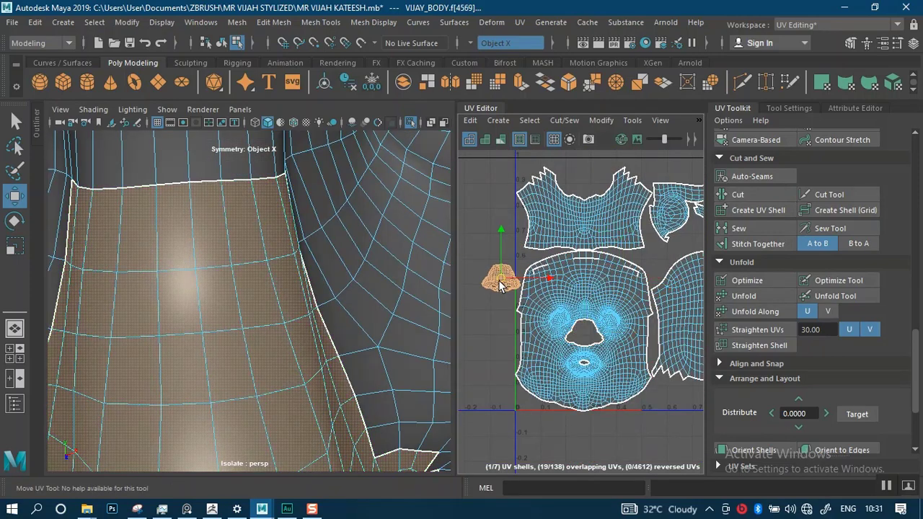
Try to stitch together the leftover open seam edges inside the upper part of the face shell
{"action": "right_click_drag", "start_coordinate": [631, 302], "coordinate": [649, 377], "text": "alt"}
{"action": "middle_click_drag", "start_coordinate": [649, 377], "coordinate": [709, 417], "text": "alt"}
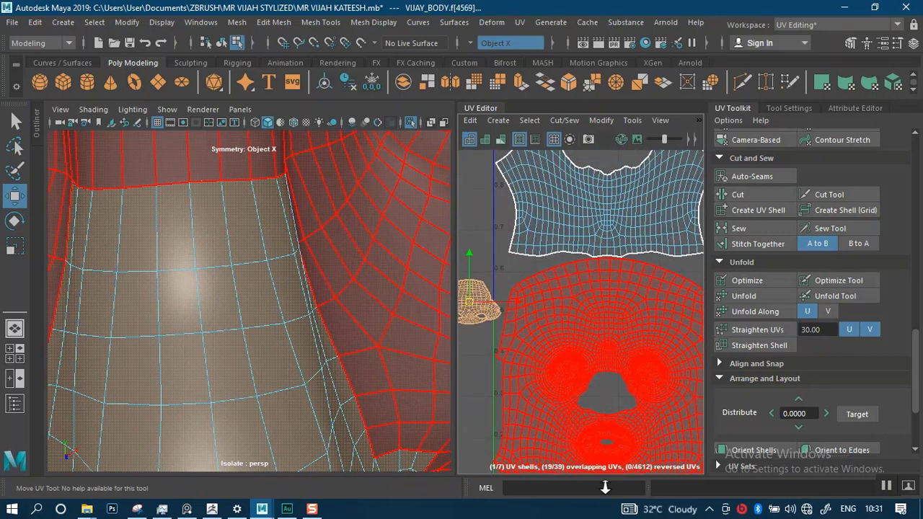
{"action": "scroll", "coordinate": [555, 263], "scroll_direction": "up", "scroll_amount": 5}
{"action": "left_click", "coordinate": [537, 262]}
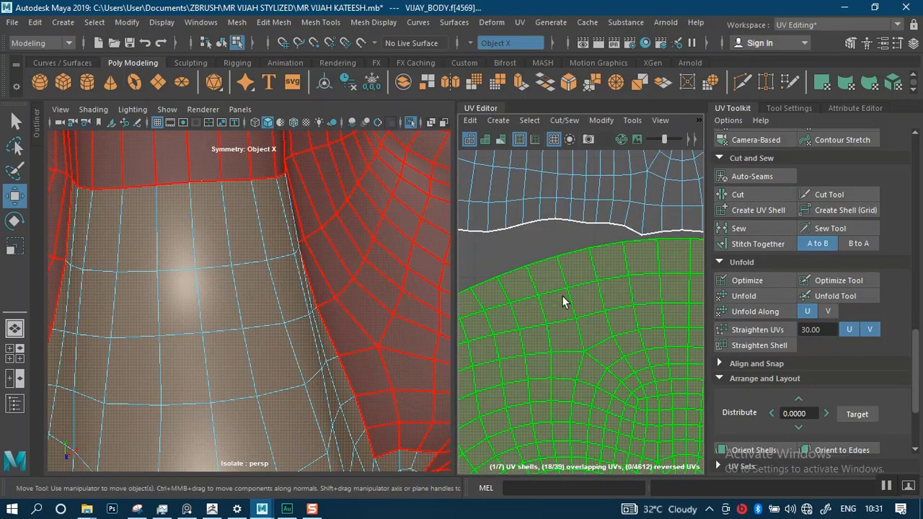
{"action": "right_click_drag", "start_coordinate": [561, 254], "coordinate": [561, 218]}
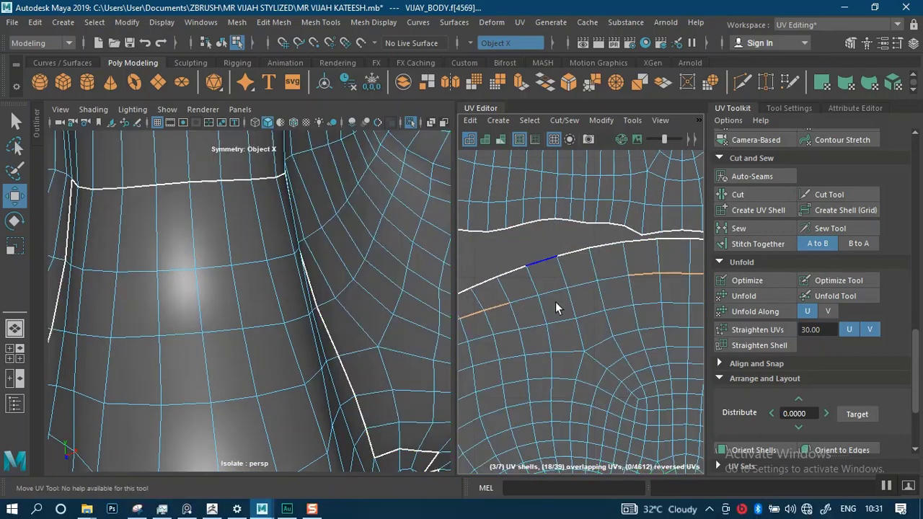
{"action": "middle_click_drag", "start_coordinate": [555, 301], "coordinate": [640, 296], "text": "alt"}
{"action": "right_click_drag", "start_coordinate": [611, 344], "coordinate": [579, 296], "text": "alt"}
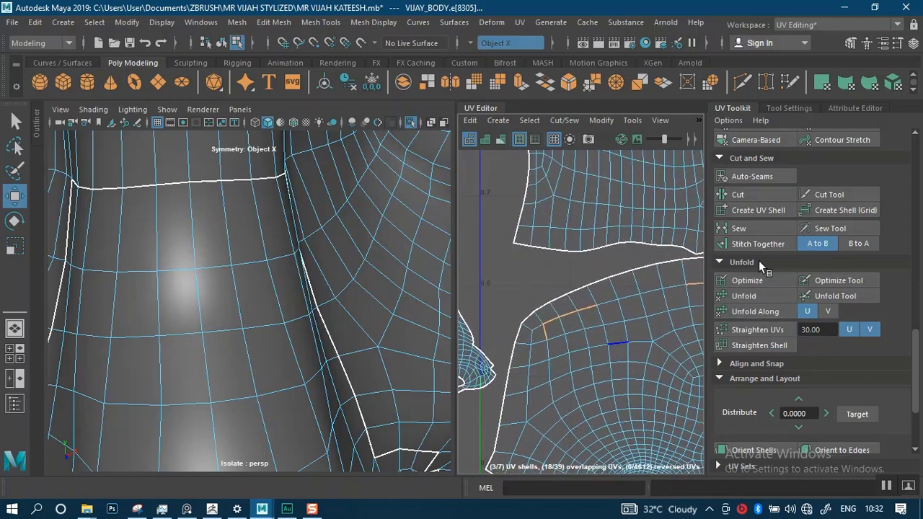
{"action": "left_click", "coordinate": [731, 252]}
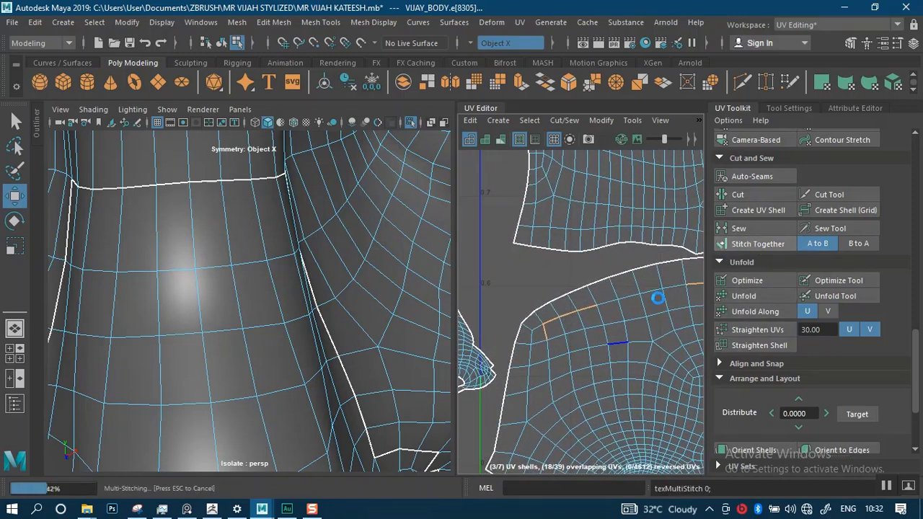
{"action": "key", "text": "ctrl+z"}
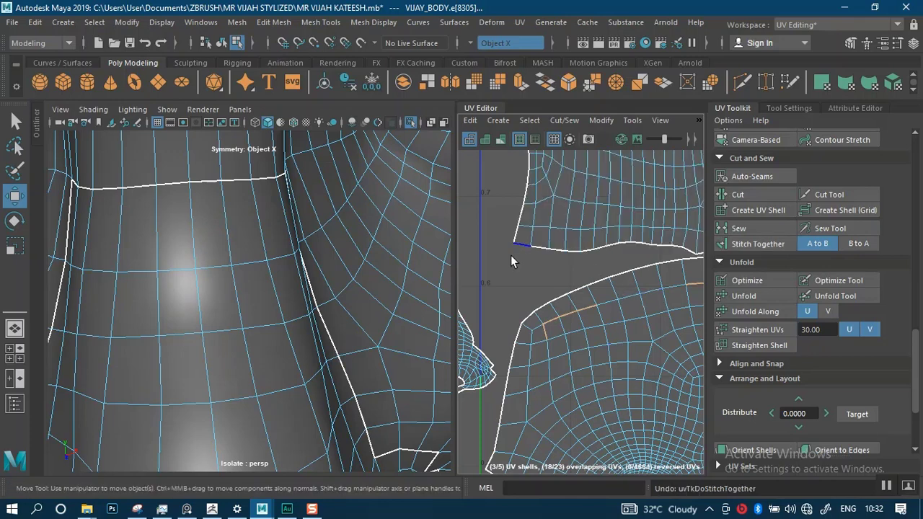
{"action": "left_click", "coordinate": [507, 279]}
Select the short leftover seam edges just inside the top border of the face shell and stitch them together
{"action": "right_click_drag", "start_coordinate": [540, 293], "coordinate": [545, 401], "text": "alt"}
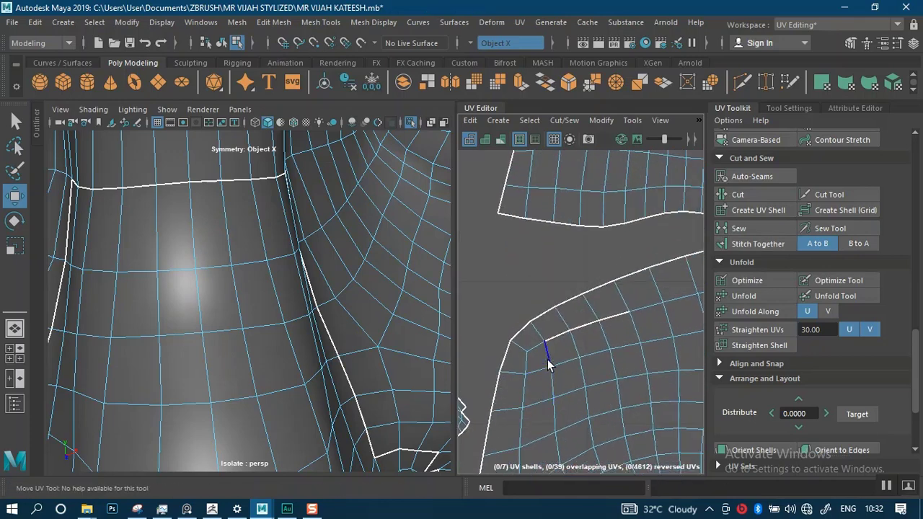
{"action": "left_click", "coordinate": [548, 358]}
{"action": "left_click", "coordinate": [555, 339], "text": "shift"}
{"action": "left_click", "coordinate": [582, 326], "text": "shift"}
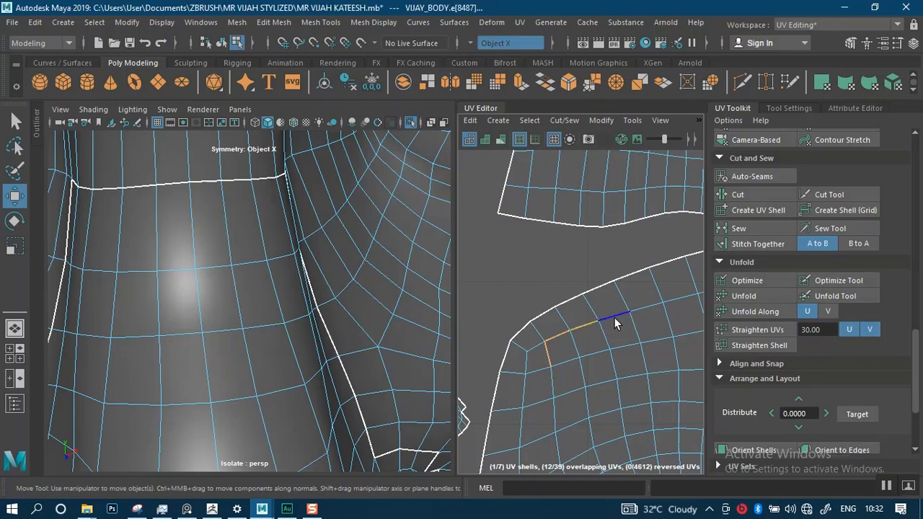
{"action": "middle_click_drag", "start_coordinate": [624, 353], "coordinate": [441, 354], "text": "alt"}
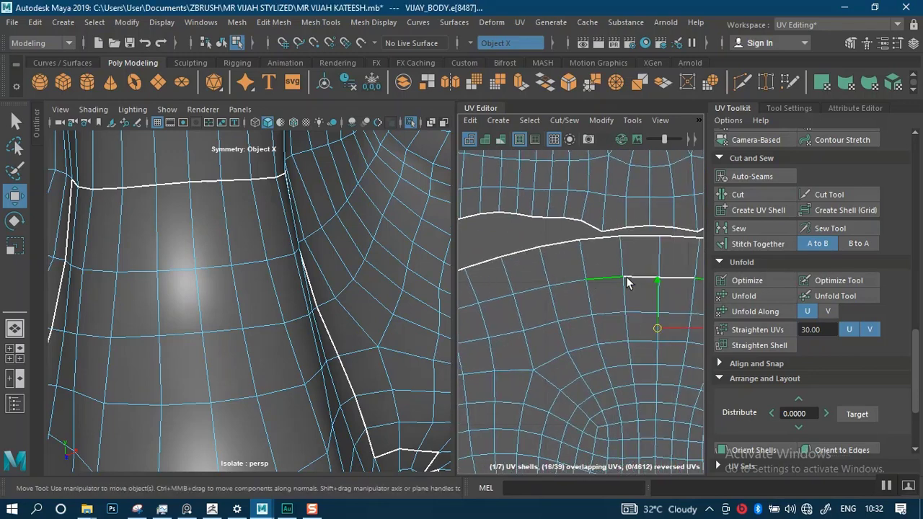
{"action": "left_click", "coordinate": [597, 275]}
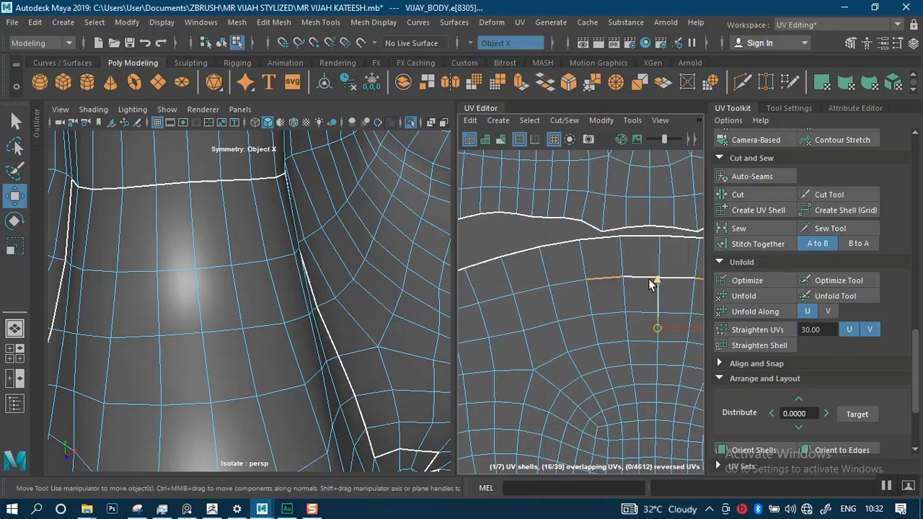
{"action": "left_click", "coordinate": [751, 246]}
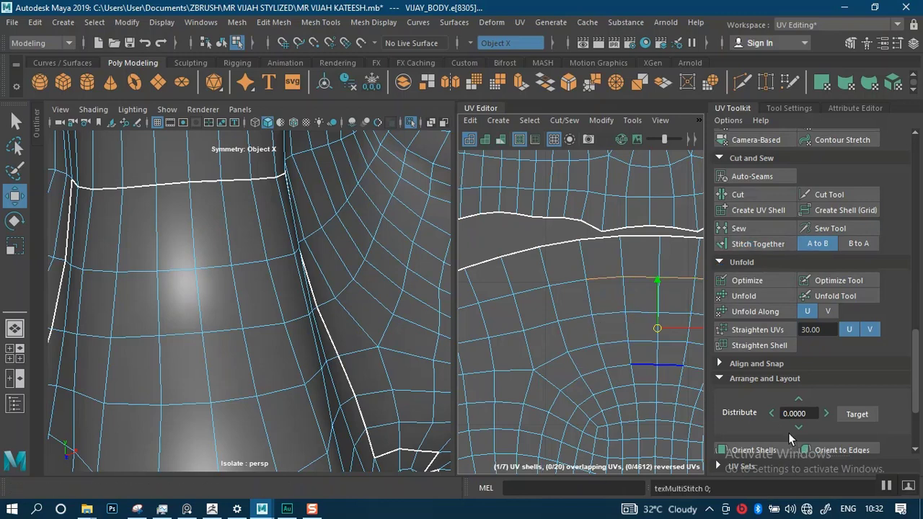
Switch to UV shell selection and examine the stitched face shell and its nose opening
{"action": "left_click", "coordinate": [886, 486]}
{"action": "scroll", "coordinate": [578, 343], "scroll_direction": "down", "scroll_amount": 8}
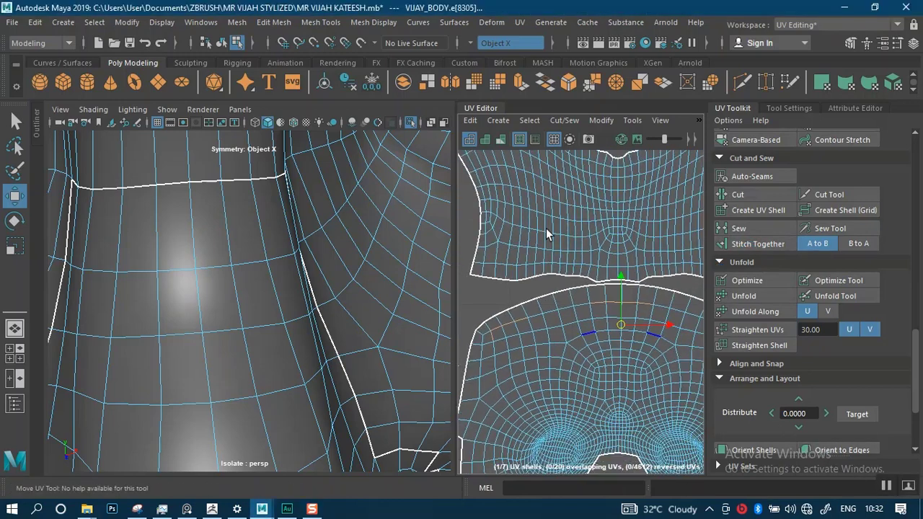
{"action": "right_click", "coordinate": [510, 253]}
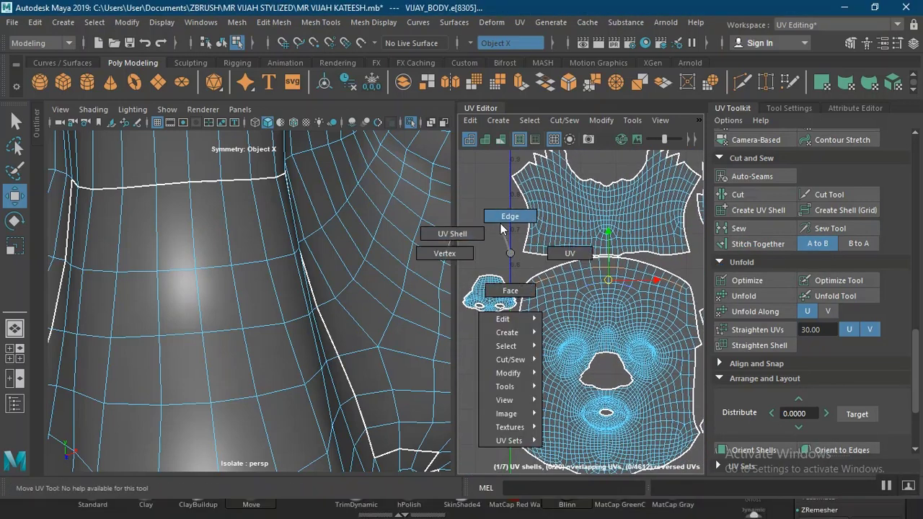
{"action": "left_click", "coordinate": [452, 234]}
{"action": "left_click", "coordinate": [569, 347]}
{"action": "scroll", "coordinate": [569, 348], "scroll_direction": "up", "scroll_amount": 5}
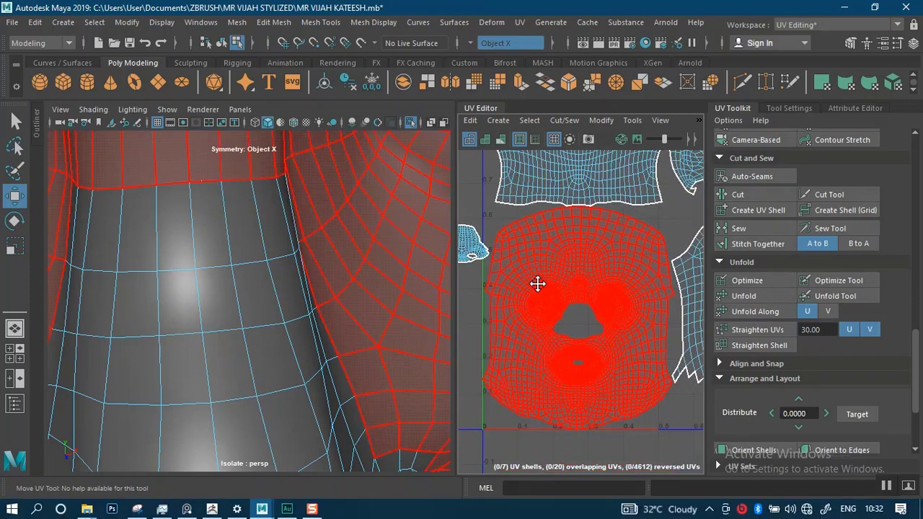
{"action": "scroll", "coordinate": [562, 409], "scroll_direction": "down", "scroll_amount": 3}
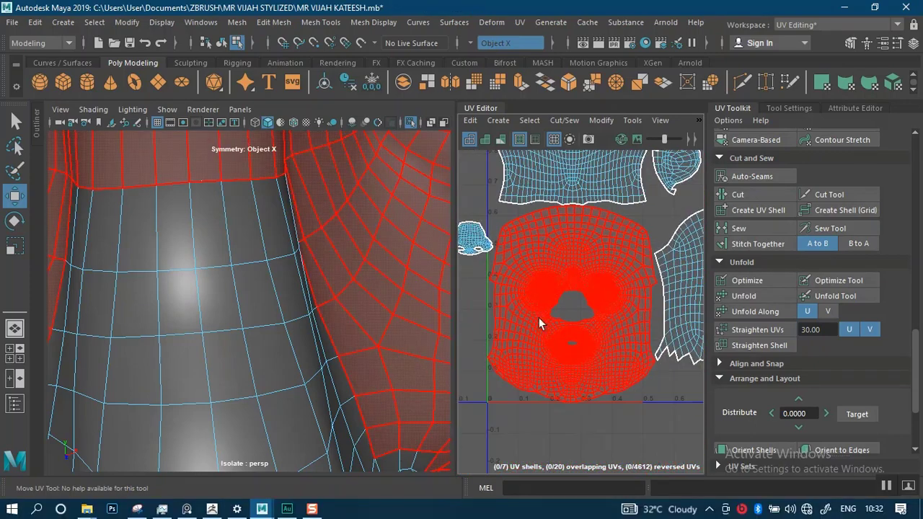
{"action": "left_click", "coordinate": [576, 429]}
{"action": "left_click", "coordinate": [561, 303]}
{"action": "middle_click_drag", "start_coordinate": [560, 303], "coordinate": [613, 318], "text": "alt"}
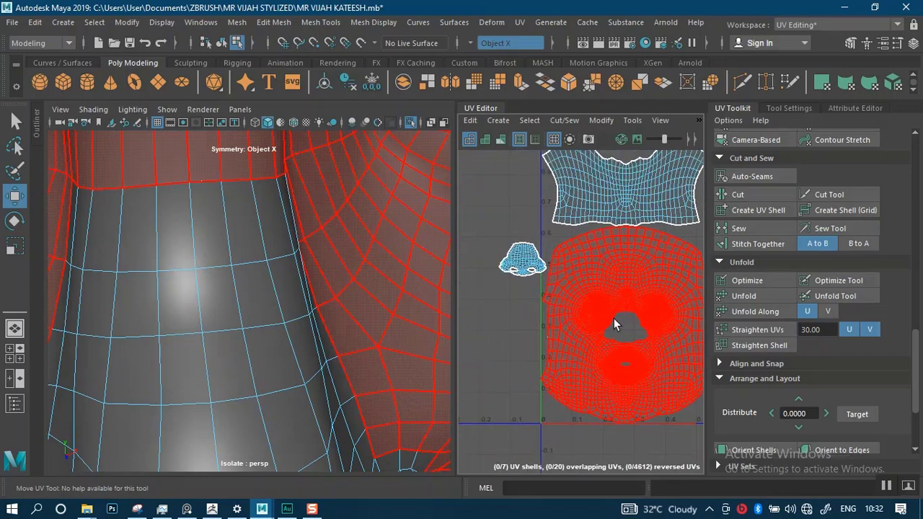
On the nose shell, select the edges joining the nostril openings to the lower border and cut the UVs there
{"action": "left_click", "coordinate": [534, 269]}
{"action": "scroll", "coordinate": [535, 274], "scroll_direction": "up", "scroll_amount": 5}
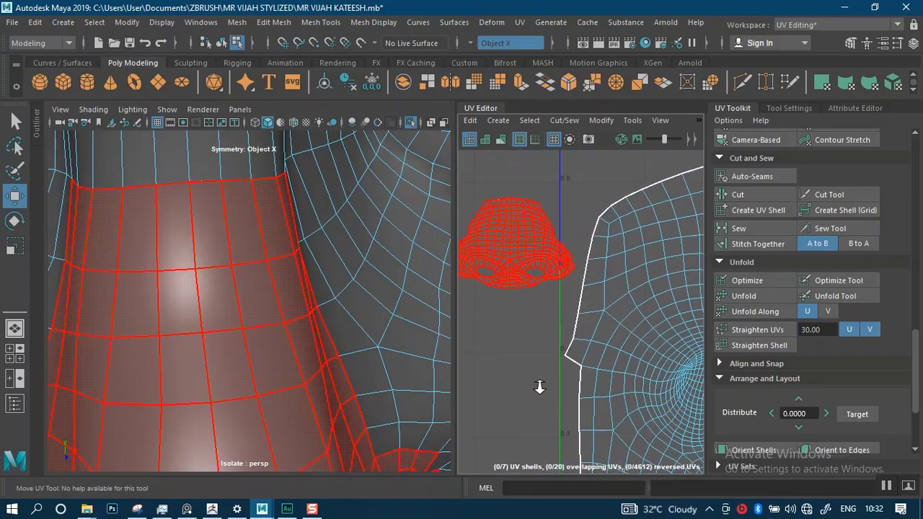
{"action": "scroll", "coordinate": [570, 288], "scroll_direction": "up", "scroll_amount": 10}
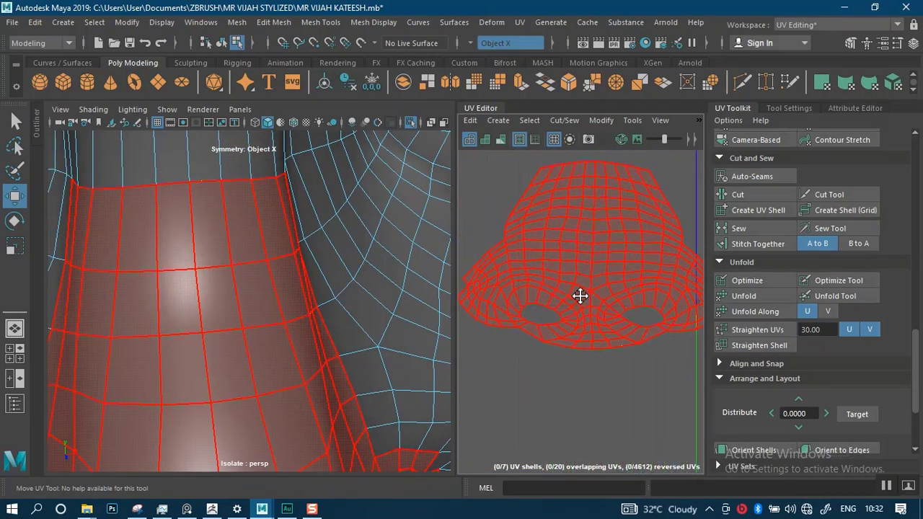
{"action": "right_click", "coordinate": [539, 318]}
{"action": "left_click", "coordinate": [536, 282]}
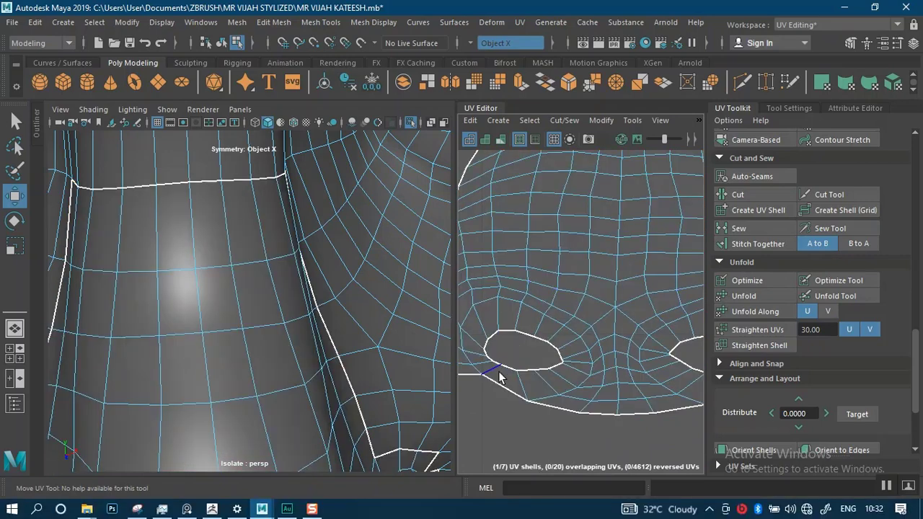
{"action": "left_click", "coordinate": [574, 397]}
{"action": "scroll", "coordinate": [577, 339], "scroll_direction": "down", "scroll_amount": 3}
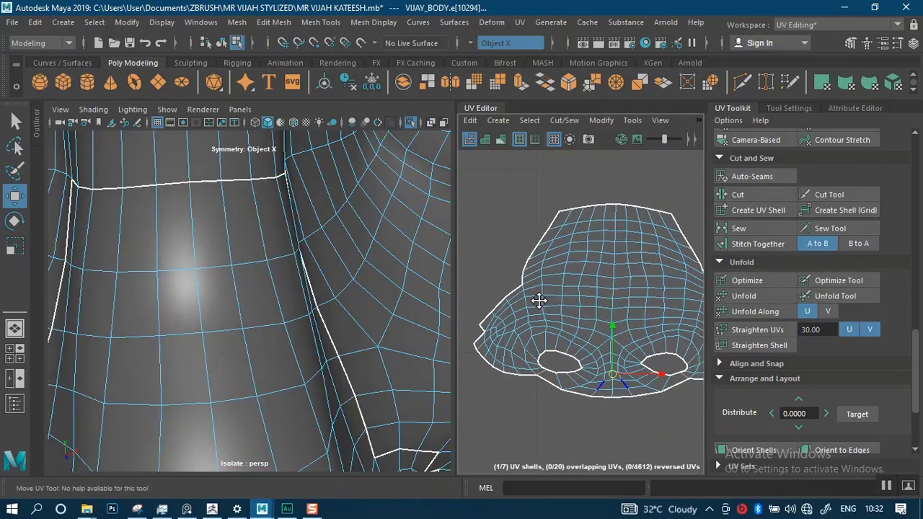
{"action": "left_click", "coordinate": [740, 194]}
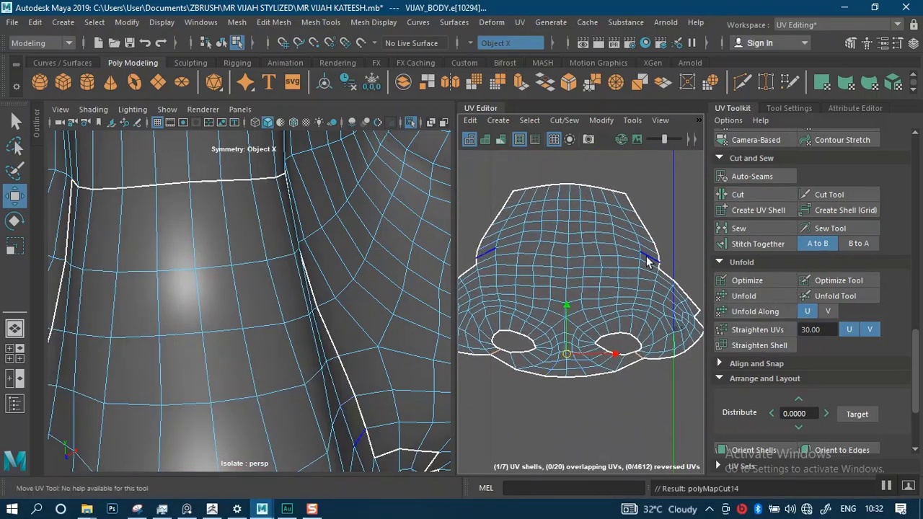
Select the nose UV shell and unfold it along the new nostril cuts
{"action": "scroll", "coordinate": [621, 352], "scroll_direction": "down", "scroll_amount": 5}
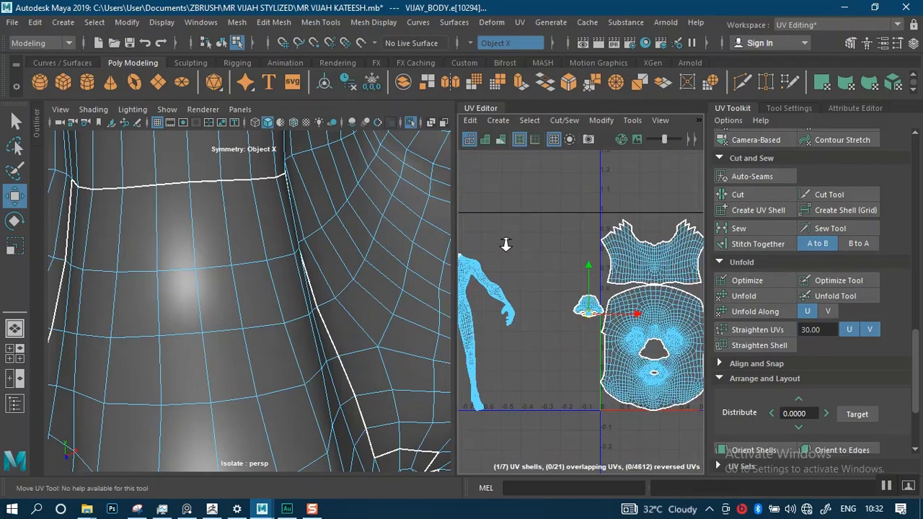
{"action": "right_click_drag", "start_coordinate": [597, 311], "coordinate": [537, 295]}
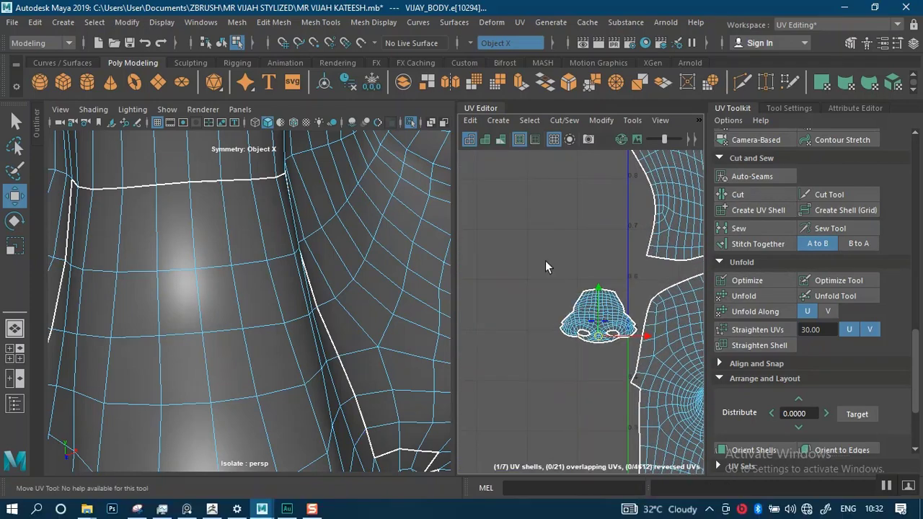
{"action": "left_click", "coordinate": [610, 307]}
{"action": "left_click", "coordinate": [610, 306]}
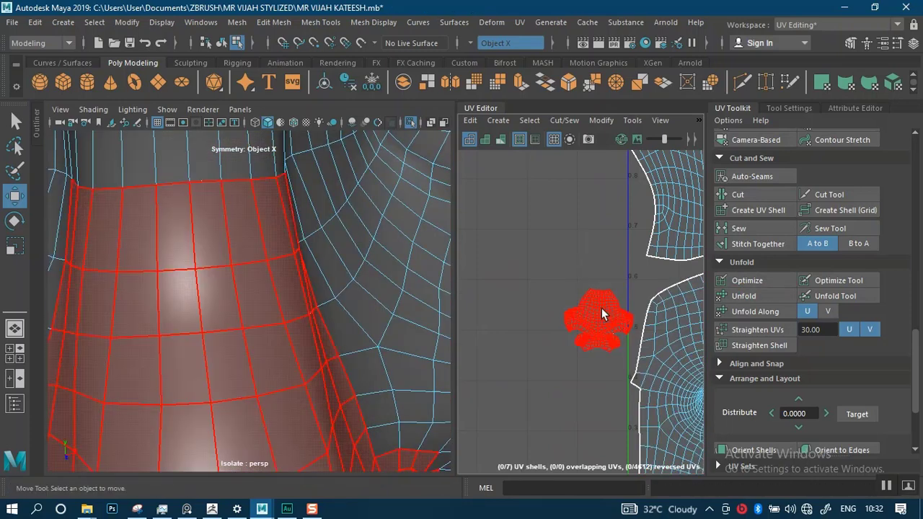
{"action": "left_click", "coordinate": [607, 364]}
Select the face UV shell and unfold it
{"action": "scroll", "coordinate": [615, 417], "scroll_direction": "down", "scroll_amount": 5}
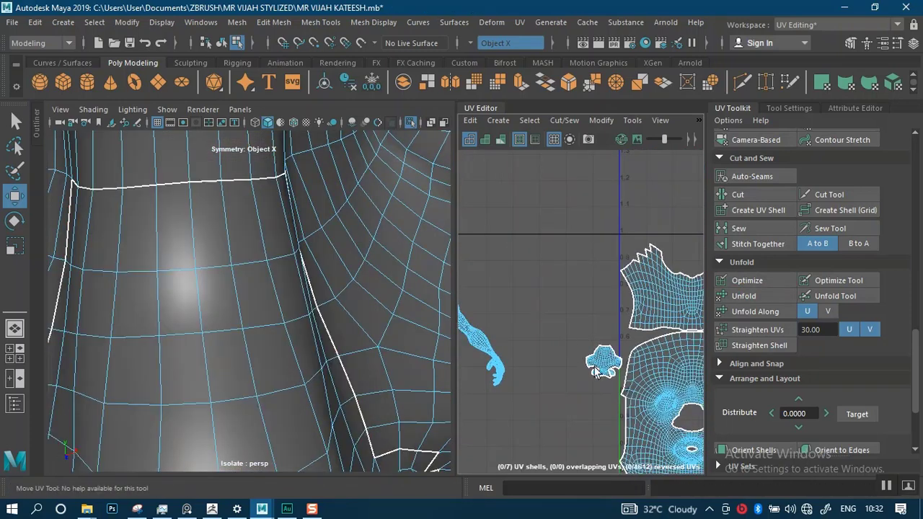
{"action": "left_click", "coordinate": [587, 369]}
{"action": "left_click", "coordinate": [732, 297]}
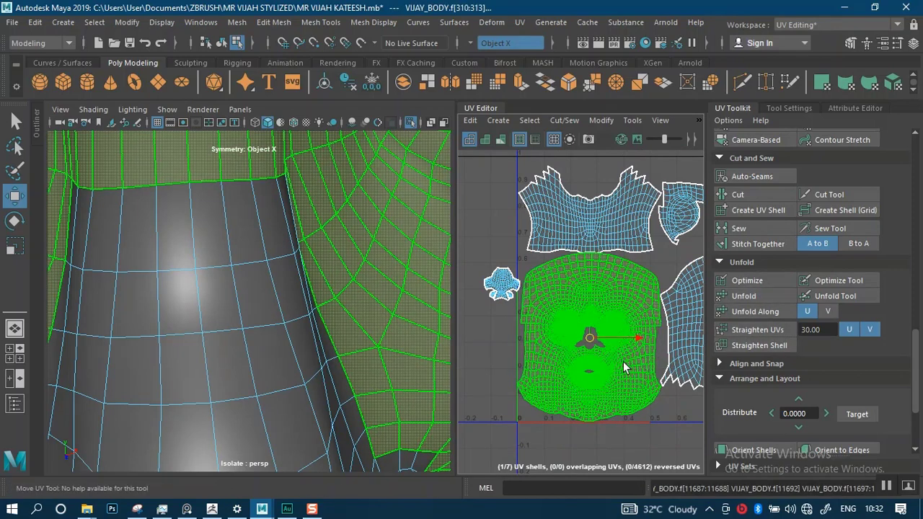
Turn on UV distortion shading and check the nose on the model from the front and from below
{"action": "right_click_drag", "start_coordinate": [622, 360], "coordinate": [562, 275], "text": "alt"}
{"action": "right_click_drag", "start_coordinate": [570, 328], "coordinate": [567, 276], "text": "alt"}
{"action": "middle_click_drag", "start_coordinate": [568, 271], "coordinate": [520, 252], "text": "alt"}
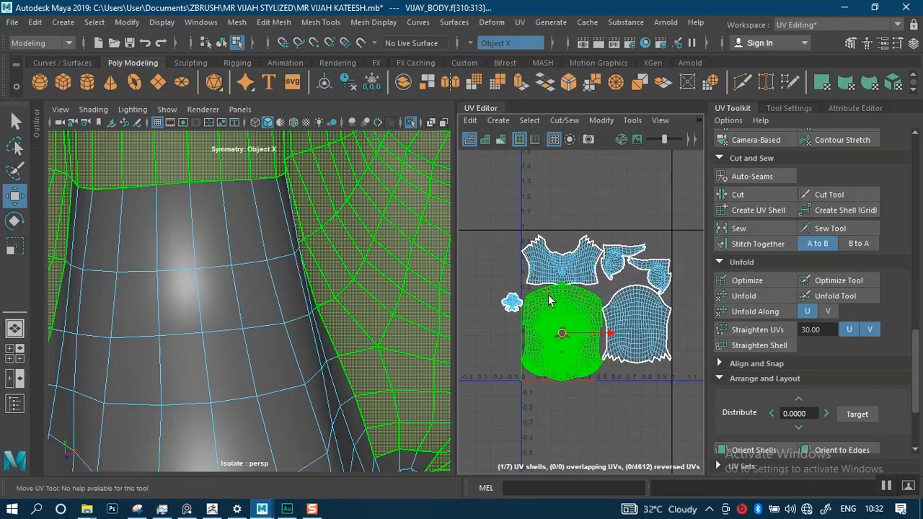
{"action": "mouse_move", "coordinate": [548, 300]}
{"action": "right_mouse_down", "text": "alt"}
{"action": "mouse_move", "coordinate": [571, 371]}
{"action": "mouse_move", "coordinate": [554, 316]}
{"action": "right_mouse_up", "text": "alt"}
{"action": "left_click", "coordinate": [502, 141]}
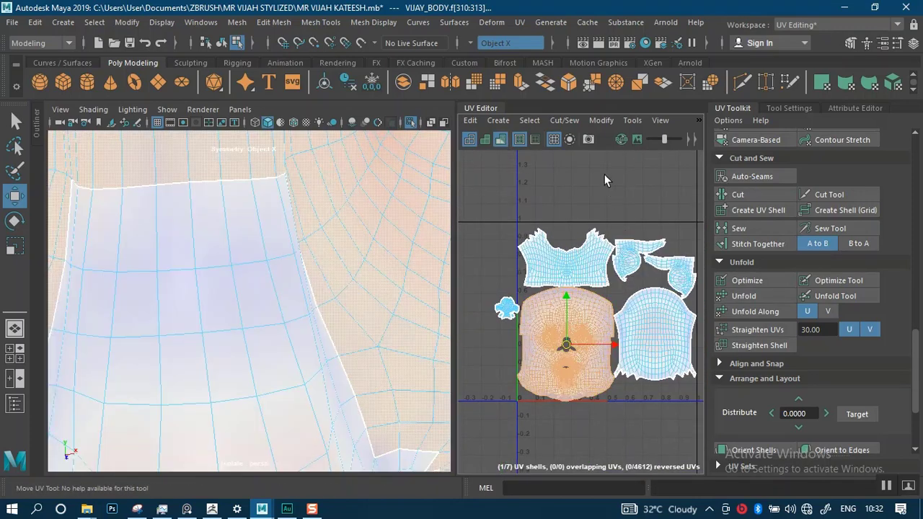
{"action": "right_click_drag", "start_coordinate": [317, 368], "coordinate": [253, 329], "text": "alt"}
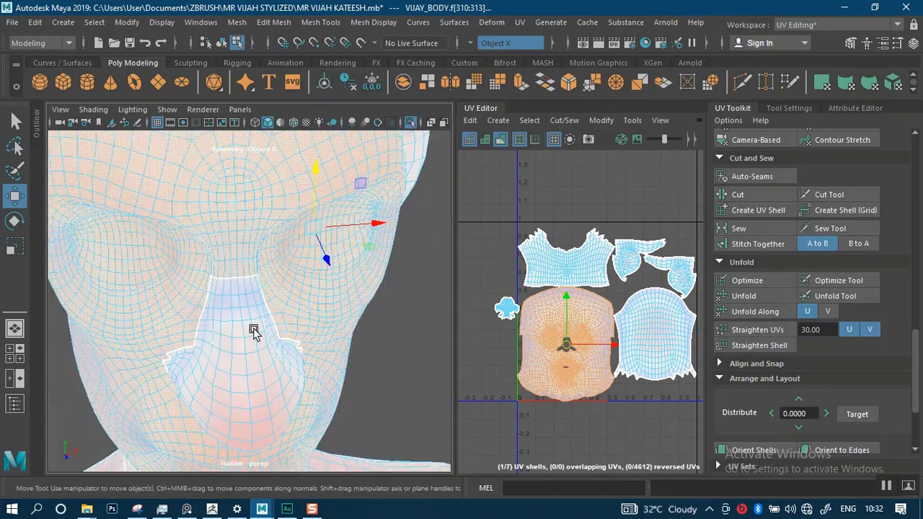
{"action": "left_click_drag", "start_coordinate": [356, 381], "coordinate": [395, 358], "text": "alt"}
{"action": "left_click", "coordinate": [400, 371]}
{"action": "right_click_drag", "start_coordinate": [390, 364], "coordinate": [415, 428], "text": "alt"}
{"action": "middle_click_drag", "start_coordinate": [414, 428], "coordinate": [361, 386], "text": "alt"}
{"action": "left_click_drag", "start_coordinate": [361, 386], "coordinate": [330, 336], "text": "alt"}
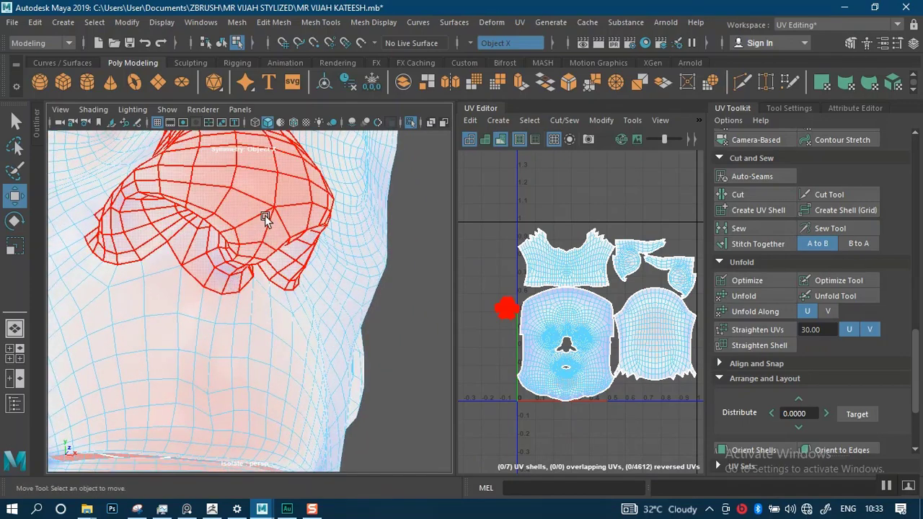
Examine the distortion colours across the nose shell's bridge, tip and nostril flaps, comparing them with the nose on the model
{"action": "left_click_drag", "start_coordinate": [295, 230], "coordinate": [302, 288], "text": "alt"}
{"action": "right_click_drag", "start_coordinate": [542, 294], "coordinate": [547, 436], "text": "alt"}
{"action": "middle_click_drag", "start_coordinate": [509, 372], "coordinate": [617, 322], "text": "alt"}
{"action": "right_click_drag", "start_coordinate": [606, 292], "coordinate": [595, 444], "text": "alt"}
{"action": "right_click_drag", "start_coordinate": [562, 271], "coordinate": [571, 324], "text": "alt"}
{"action": "middle_click_drag", "start_coordinate": [579, 265], "coordinate": [584, 279], "text": "alt"}
{"action": "right_click_drag", "start_coordinate": [587, 278], "coordinate": [573, 385], "text": "alt"}
{"action": "middle_click_drag", "start_coordinate": [573, 390], "coordinate": [622, 336], "text": "alt"}
{"action": "right_click_drag", "start_coordinate": [602, 303], "coordinate": [599, 385], "text": "alt"}
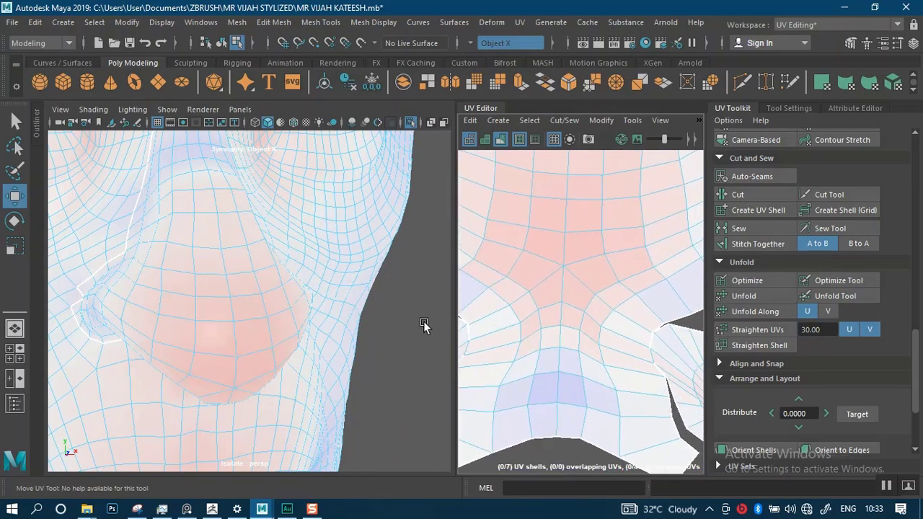
{"action": "right_click_drag", "start_coordinate": [656, 404], "coordinate": [584, 371], "text": "alt"}
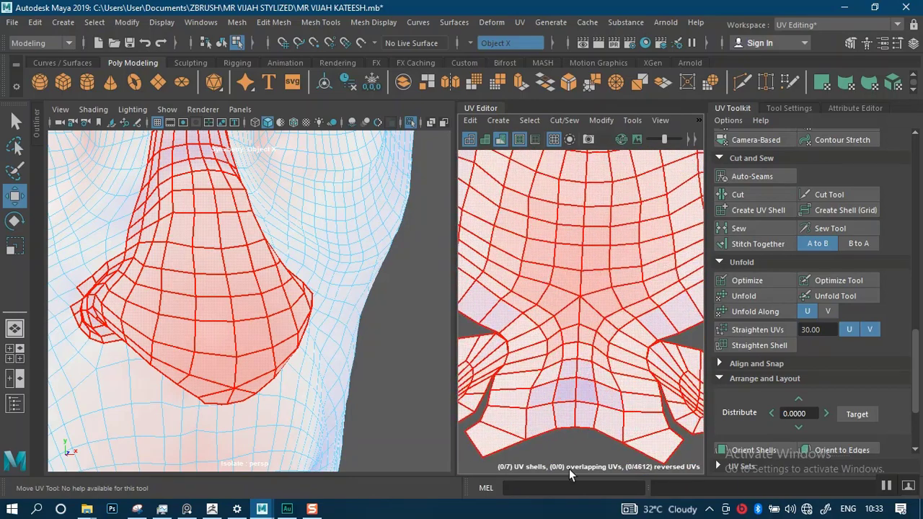
{"action": "right_click_drag", "start_coordinate": [566, 450], "coordinate": [602, 286], "text": "alt"}
{"action": "middle_click_drag", "start_coordinate": [602, 285], "coordinate": [601, 259], "text": "alt"}
{"action": "right_click_drag", "start_coordinate": [601, 294], "coordinate": [595, 432], "text": "alt"}
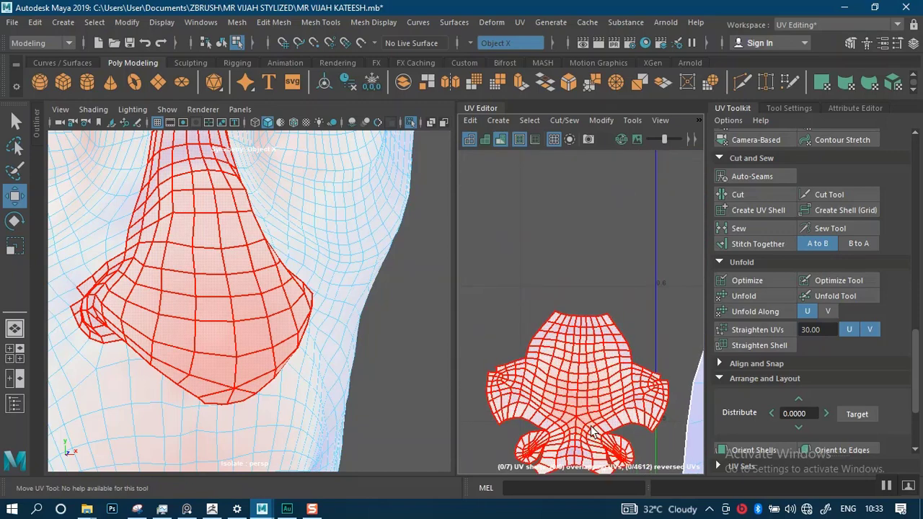
{"action": "middle_click_drag", "start_coordinate": [582, 393], "coordinate": [602, 306], "text": "alt"}
{"action": "right_click_drag", "start_coordinate": [604, 304], "coordinate": [615, 390], "text": "alt"}
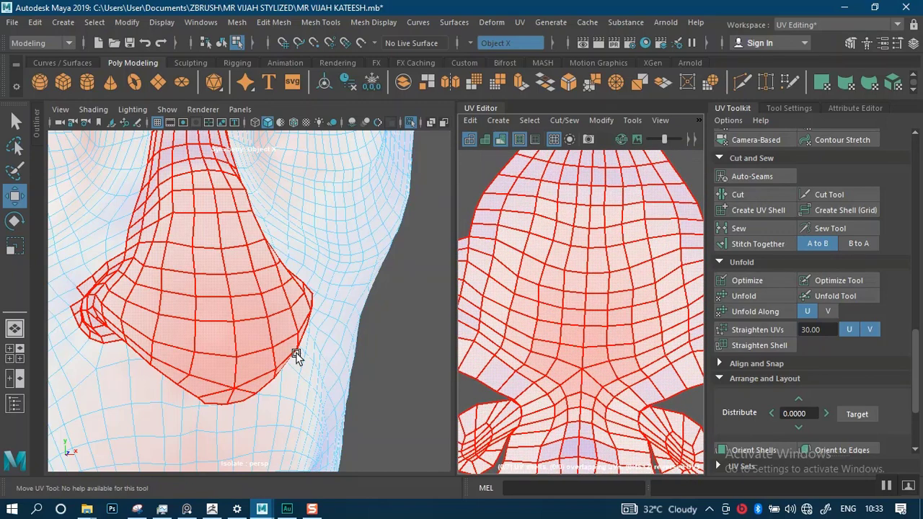
{"action": "middle_click_drag", "start_coordinate": [608, 379], "coordinate": [623, 295], "text": "alt"}
{"action": "right_click_drag", "start_coordinate": [589, 361], "coordinate": [561, 344], "text": "alt"}
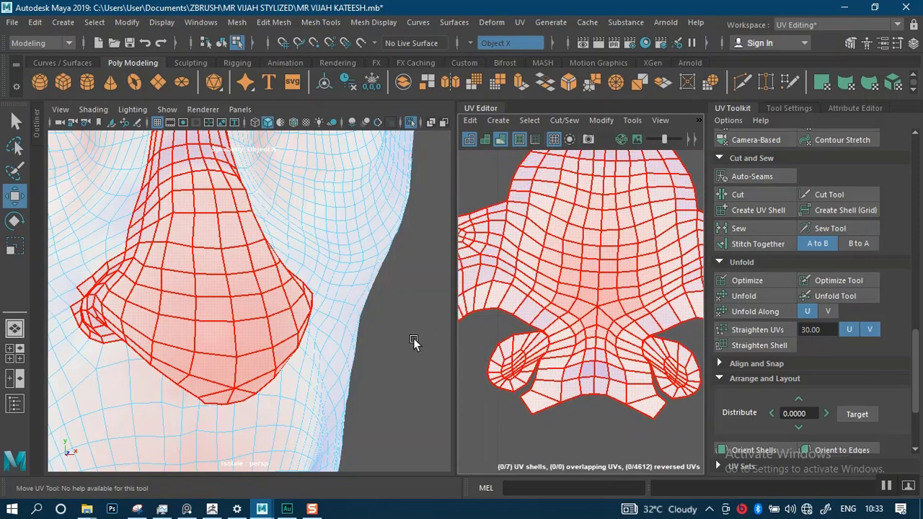
Deselect the nose and examine the distortion shading on the face from the side and across the head, neck and ear UV shells
{"action": "left_click", "coordinate": [407, 375]}
{"action": "right_click_drag", "start_coordinate": [407, 375], "coordinate": [346, 326], "text": "alt"}
{"action": "left_click_drag", "start_coordinate": [346, 326], "coordinate": [393, 339], "text": "alt"}
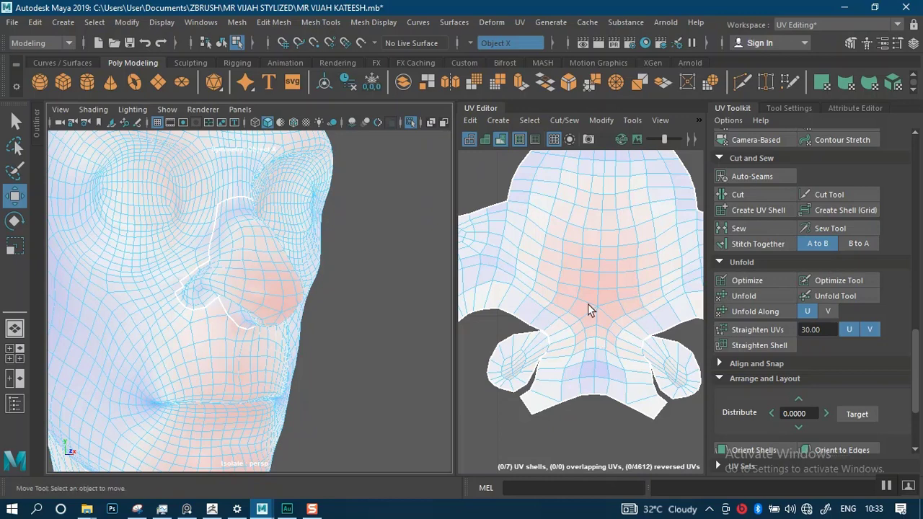
{"action": "right_click_drag", "start_coordinate": [566, 331], "coordinate": [545, 228], "text": "alt"}
{"action": "middle_click_drag", "start_coordinate": [614, 325], "coordinate": [583, 324], "text": "alt"}
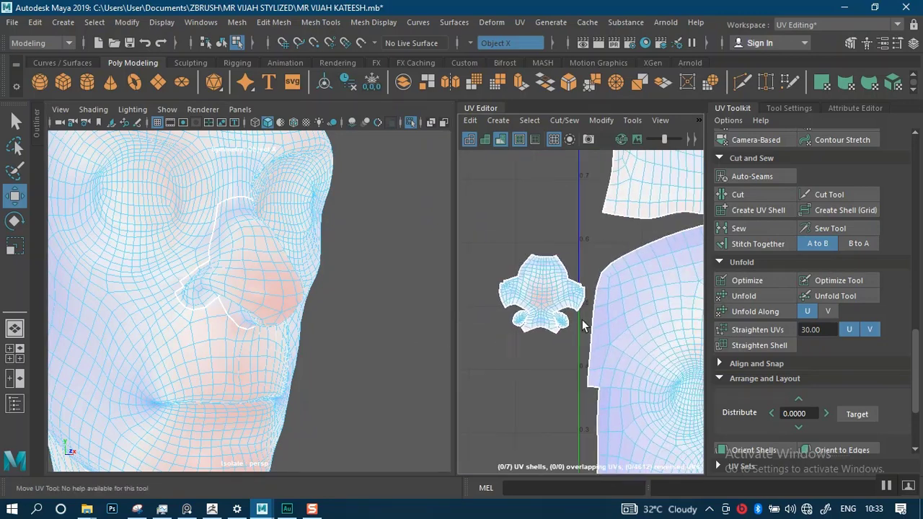
{"action": "right_click_drag", "start_coordinate": [583, 325], "coordinate": [477, 256], "text": "alt"}
{"action": "right_click_drag", "start_coordinate": [665, 386], "coordinate": [568, 261], "text": "alt"}
{"action": "middle_click_drag", "start_coordinate": [575, 263], "coordinate": [505, 236], "text": "alt"}
{"action": "left_click_drag", "start_coordinate": [658, 410], "coordinate": [661, 413]}
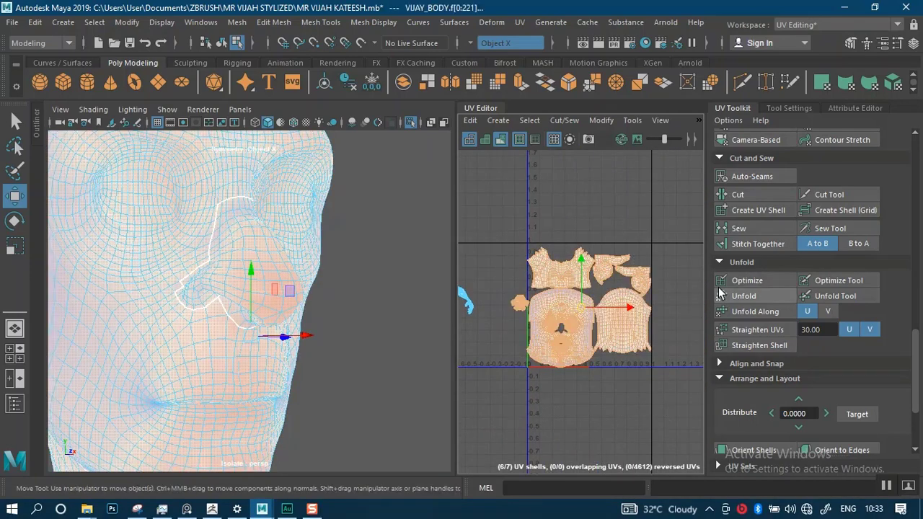
{"action": "left_click", "coordinate": [662, 275]}
{"action": "right_click_drag", "start_coordinate": [631, 271], "coordinate": [646, 371], "text": "alt"}
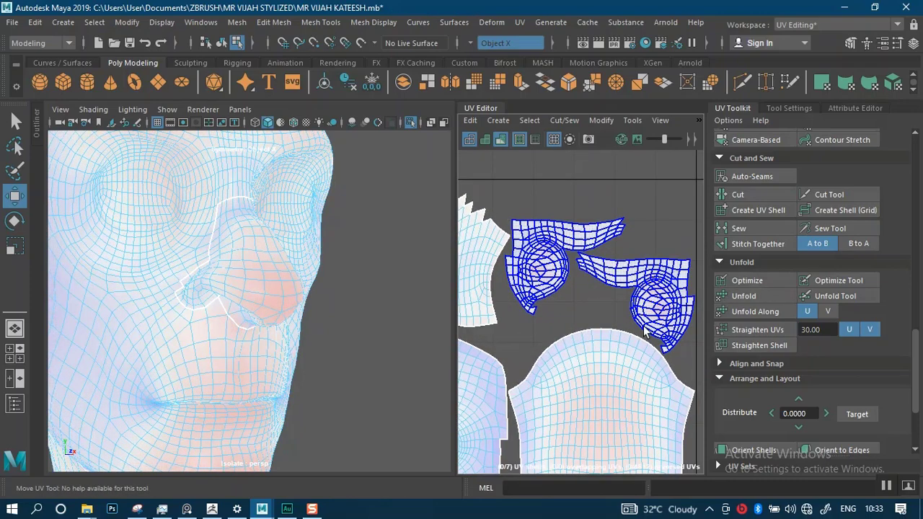
{"action": "right_click_drag", "start_coordinate": [637, 306], "coordinate": [547, 196], "text": "alt"}
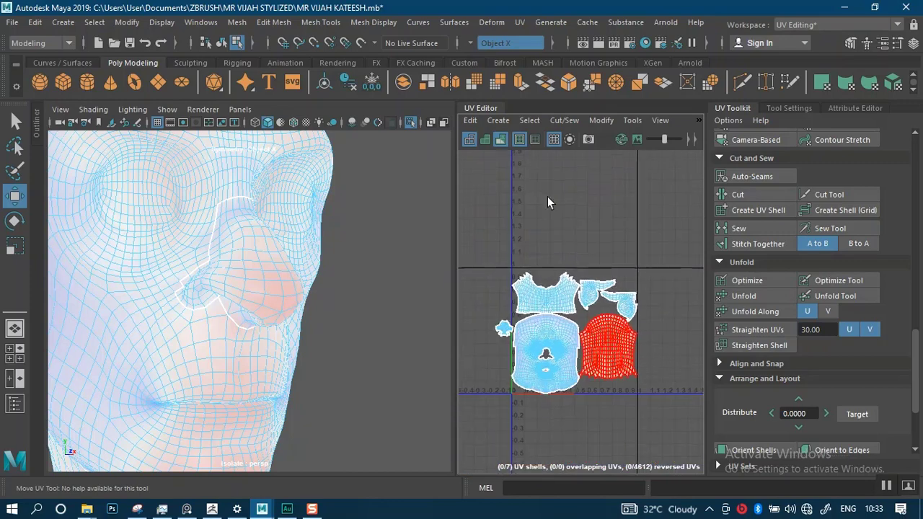
Select the six face, head, neck, ear and nose shells, lay them out in the 0–1 UV tile and turn off distortion shading
{"action": "left_click_drag", "start_coordinate": [484, 255], "coordinate": [649, 449]}
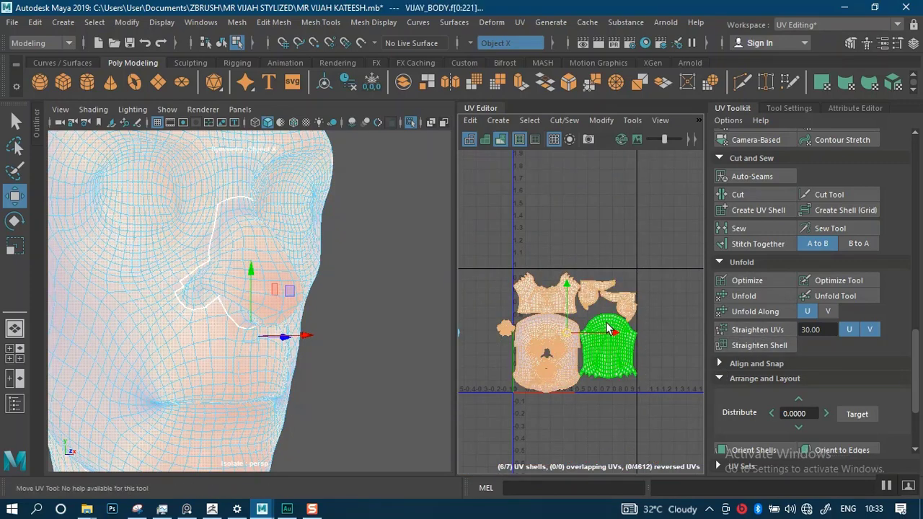
{"action": "right_click_drag", "start_coordinate": [619, 305], "coordinate": [618, 360], "text": "alt"}
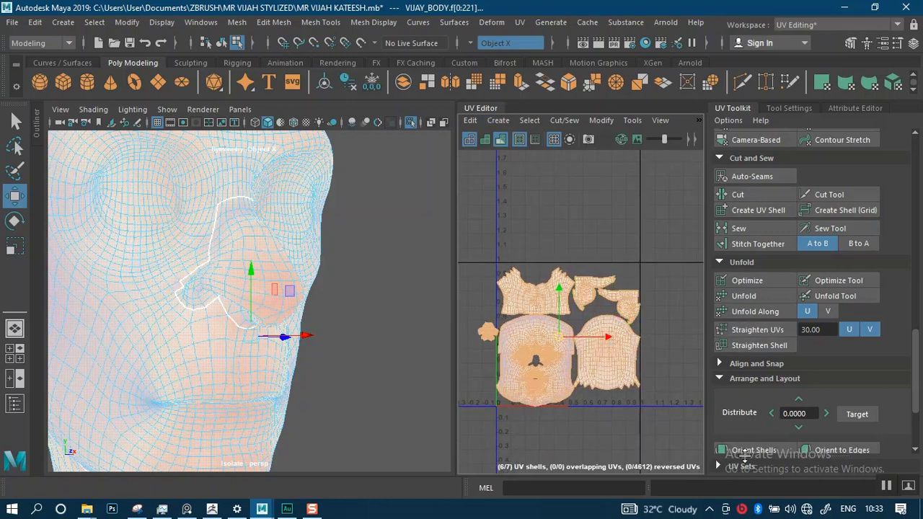
{"action": "scroll", "coordinate": [747, 429], "scroll_direction": "down", "scroll_amount": 3}
{"action": "left_click", "coordinate": [745, 427]}
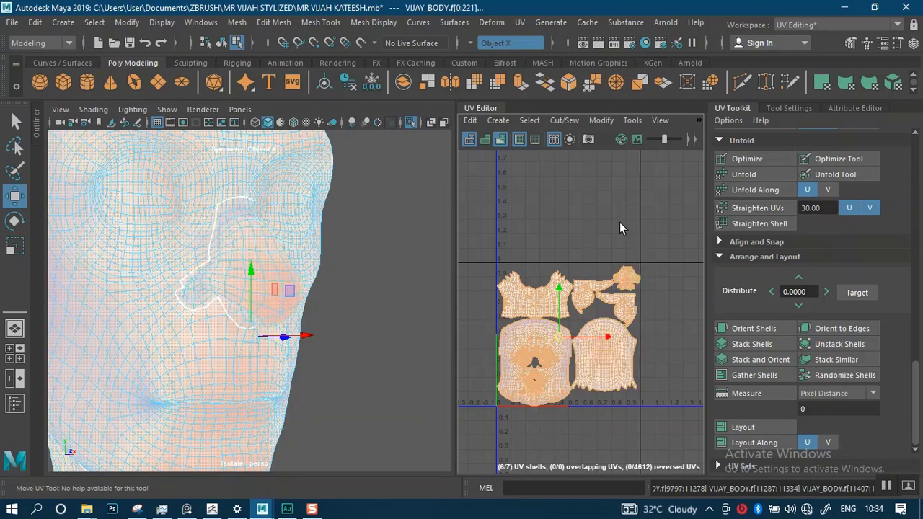
{"action": "right_click_drag", "start_coordinate": [619, 222], "coordinate": [614, 421], "text": "alt"}
{"action": "middle_click_drag", "start_coordinate": [614, 421], "coordinate": [677, 240], "text": "alt"}
{"action": "right_click_drag", "start_coordinate": [617, 278], "coordinate": [576, 156], "text": "alt"}
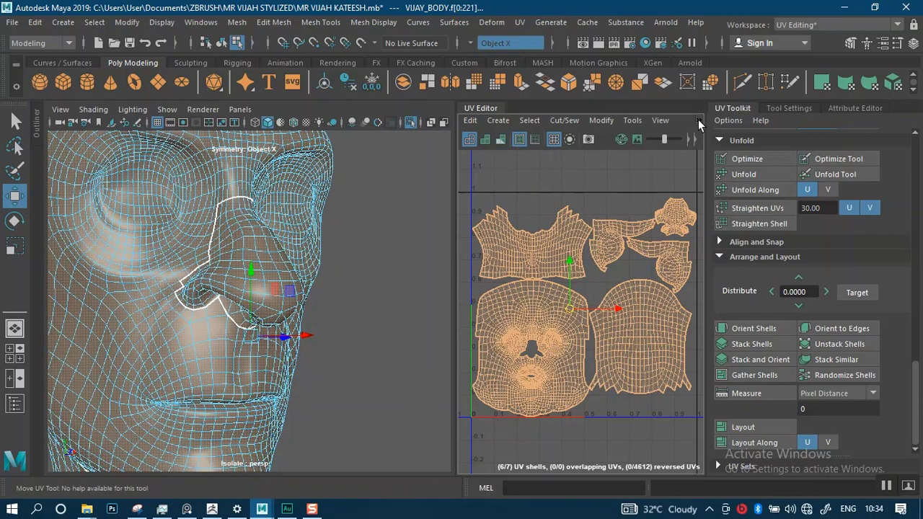
Apply the checker map to the mesh and check the pattern on the nose, face and whole head
{"action": "left_click", "coordinate": [698, 121]}
{"action": "mouse_move", "coordinate": [737, 149]}
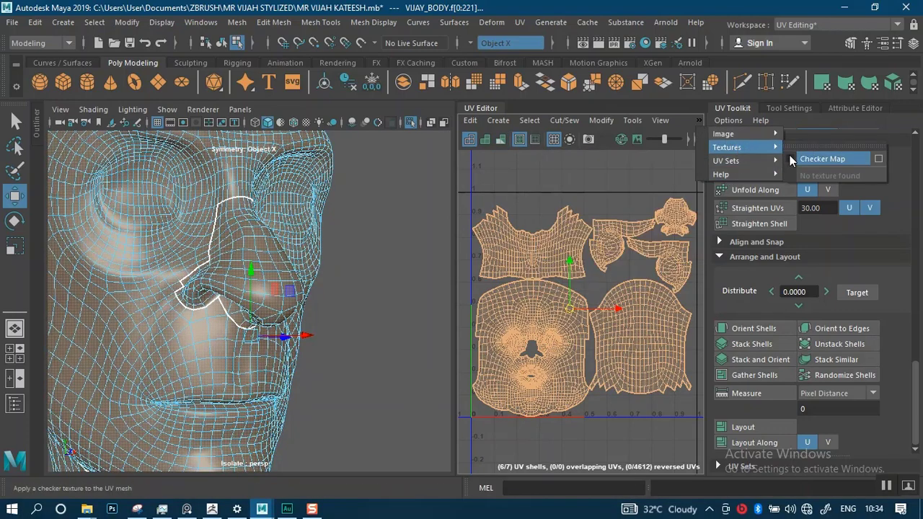
{"action": "left_click", "coordinate": [822, 159]}
{"action": "left_click_drag", "start_coordinate": [297, 374], "coordinate": [346, 357], "text": "alt"}
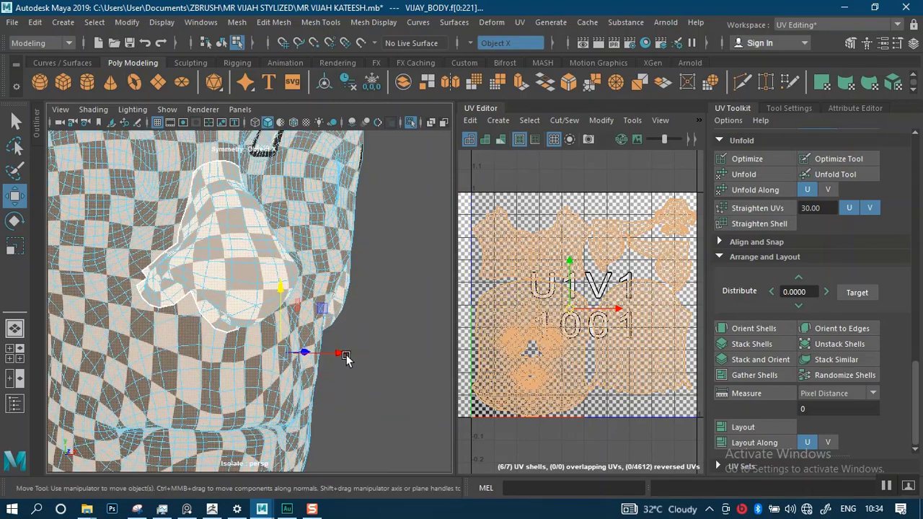
{"action": "right_click_drag", "start_coordinate": [346, 356], "coordinate": [283, 280], "text": "alt"}
Clear the UV shell selection and turn the checker map off
{"action": "right_click", "coordinate": [585, 159]}
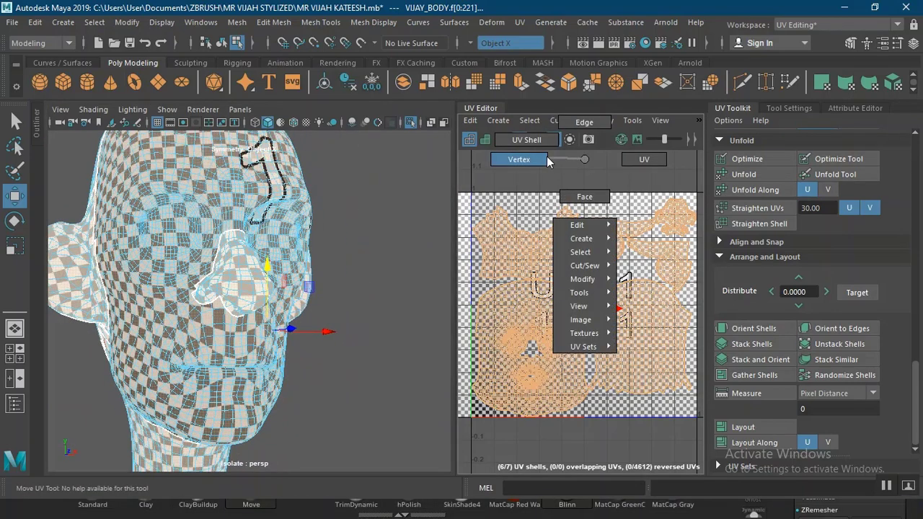
{"action": "right_click_drag", "start_coordinate": [548, 160], "coordinate": [525, 141]}
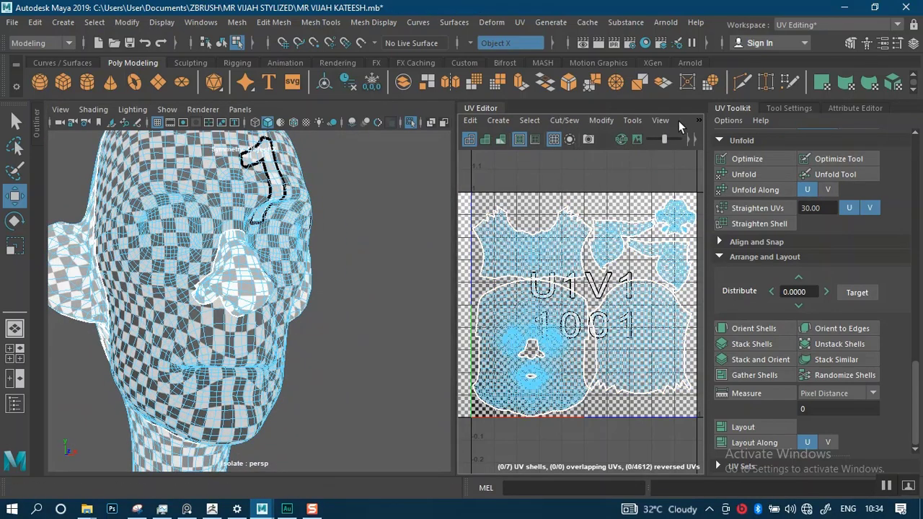
{"action": "left_click", "coordinate": [699, 120]}
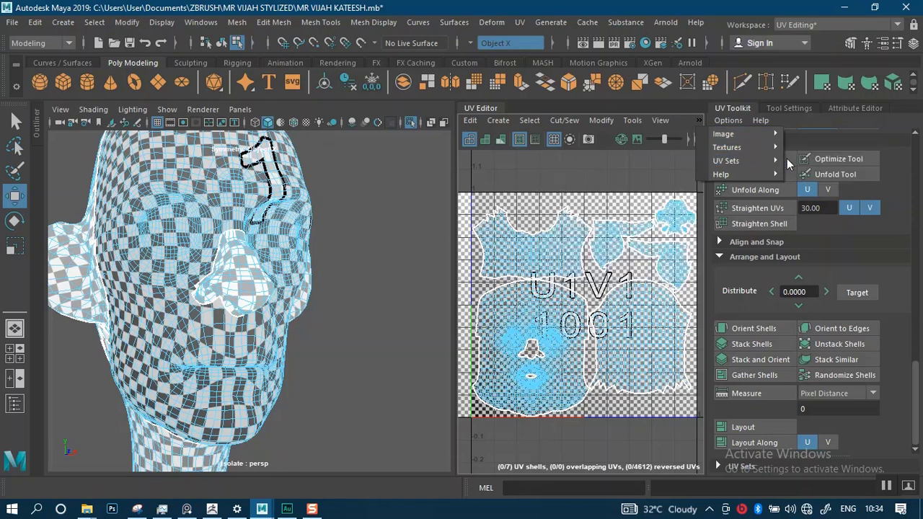
{"action": "mouse_move", "coordinate": [778, 156]}
{"action": "left_click", "coordinate": [822, 159]}
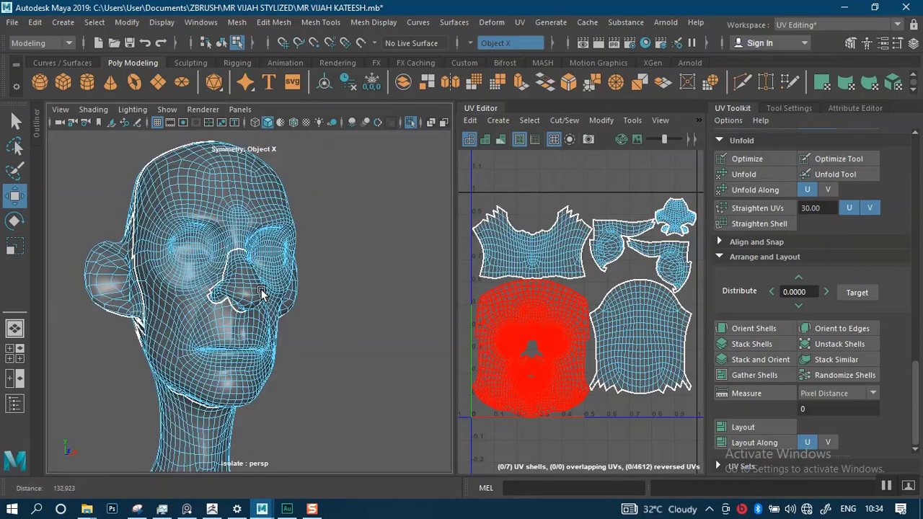
Examine the neck seam, shoulders and torso of the model from several sides, together with the body's uncut UV shell
{"action": "scroll", "coordinate": [531, 346], "scroll_direction": "down", "scroll_amount": 3}
{"action": "middle_click_drag", "start_coordinate": [531, 344], "coordinate": [662, 262], "text": "alt"}
{"action": "scroll", "coordinate": [592, 291], "scroll_direction": "down", "scroll_amount": 3}
{"action": "scroll", "coordinate": [306, 330], "scroll_direction": "up", "scroll_amount": 3}
{"action": "middle_click_drag", "start_coordinate": [309, 369], "coordinate": [343, 223], "text": "alt"}
{"action": "scroll", "coordinate": [336, 276], "scroll_direction": "up", "scroll_amount": 2}
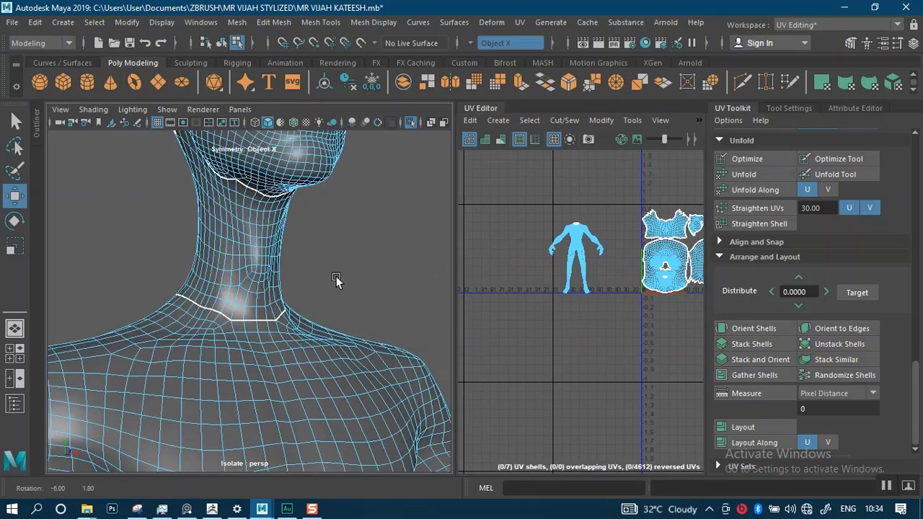
{"action": "left_click_drag", "start_coordinate": [336, 276], "coordinate": [368, 281], "text": "alt"}
{"action": "left_click_drag", "start_coordinate": [287, 400], "coordinate": [536, 242], "text": "alt"}
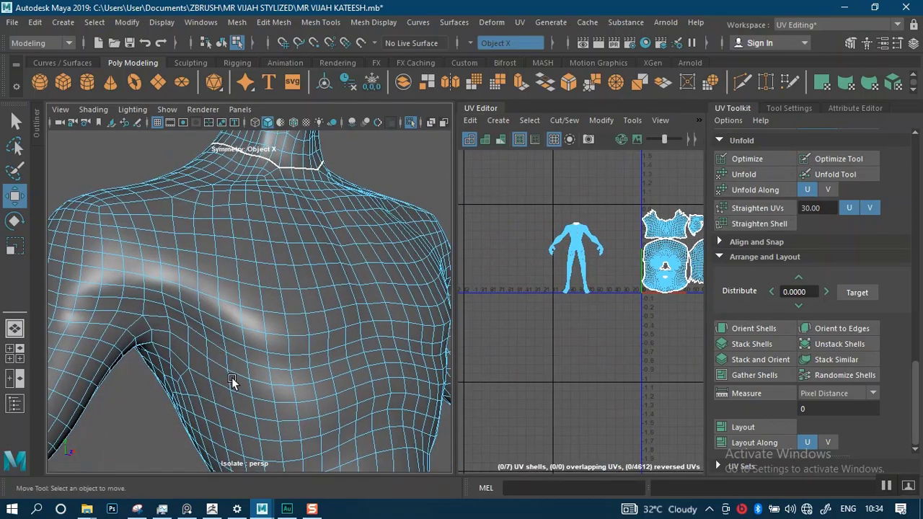
{"action": "left_click_drag", "start_coordinate": [231, 377], "coordinate": [214, 362], "text": "alt"}
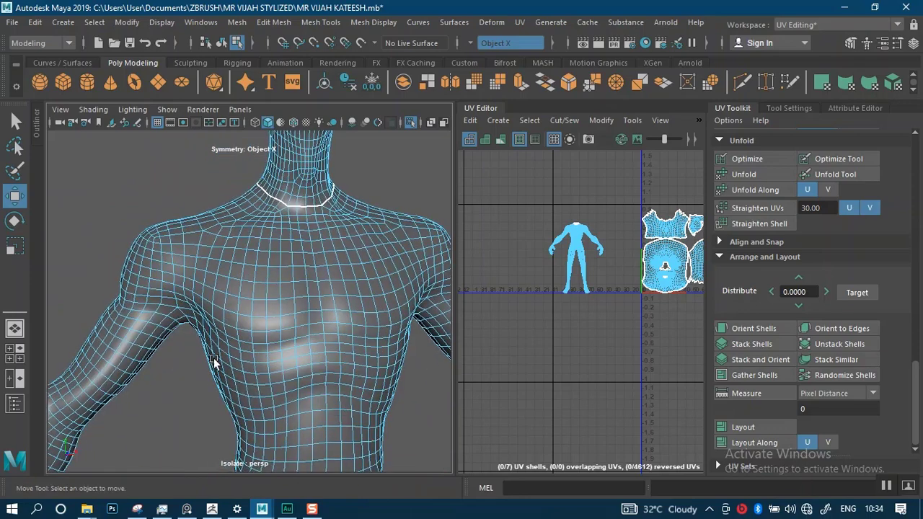
{"action": "right_click_drag", "start_coordinate": [256, 324], "coordinate": [252, 276], "text": "alt"}
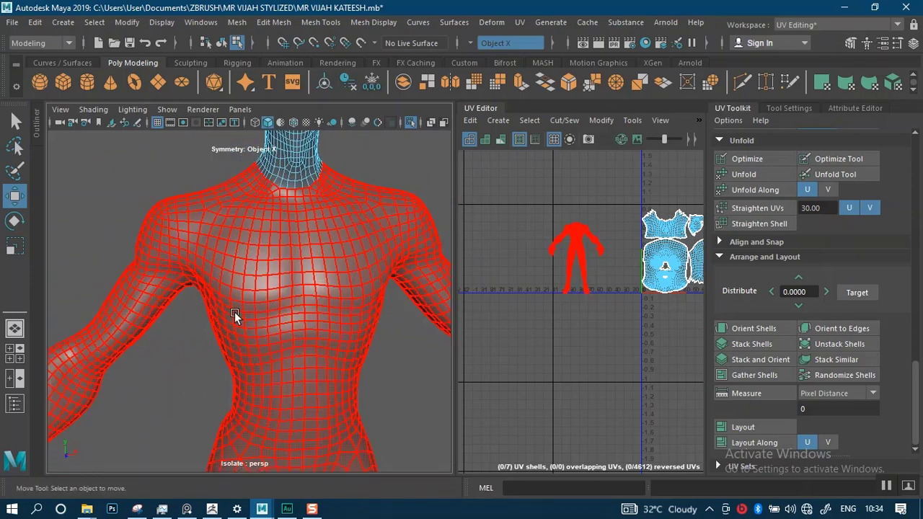
{"action": "left_click_drag", "start_coordinate": [235, 311], "coordinate": [253, 303], "text": "alt"}
Review the packed head and neck shells in the UV tile, and inspect the body's arms, hands and legs on the model
{"action": "middle_click_drag", "start_coordinate": [614, 335], "coordinate": [524, 355], "text": "alt"}
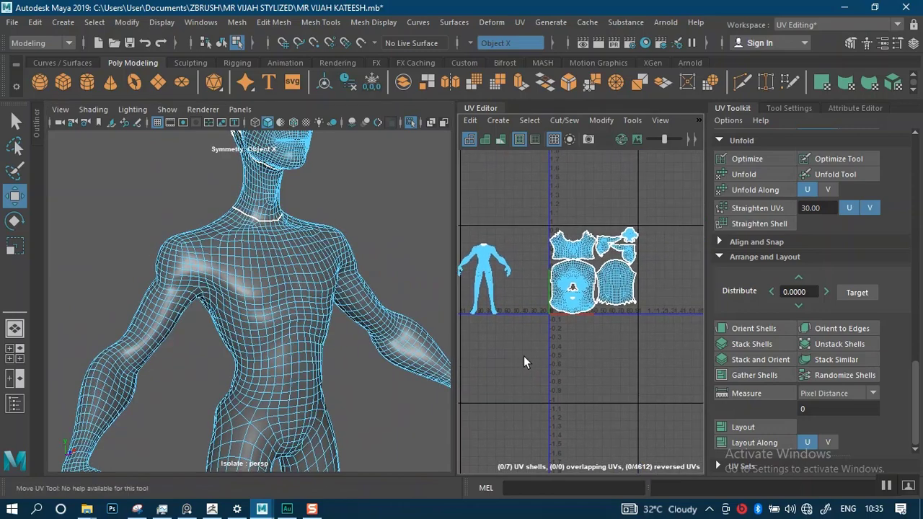
{"action": "right_click_drag", "start_coordinate": [560, 347], "coordinate": [565, 488], "text": "alt"}
{"action": "middle_click_drag", "start_coordinate": [601, 347], "coordinate": [559, 408], "text": "alt"}
{"action": "right_click_drag", "start_coordinate": [593, 313], "coordinate": [558, 404], "text": "alt"}
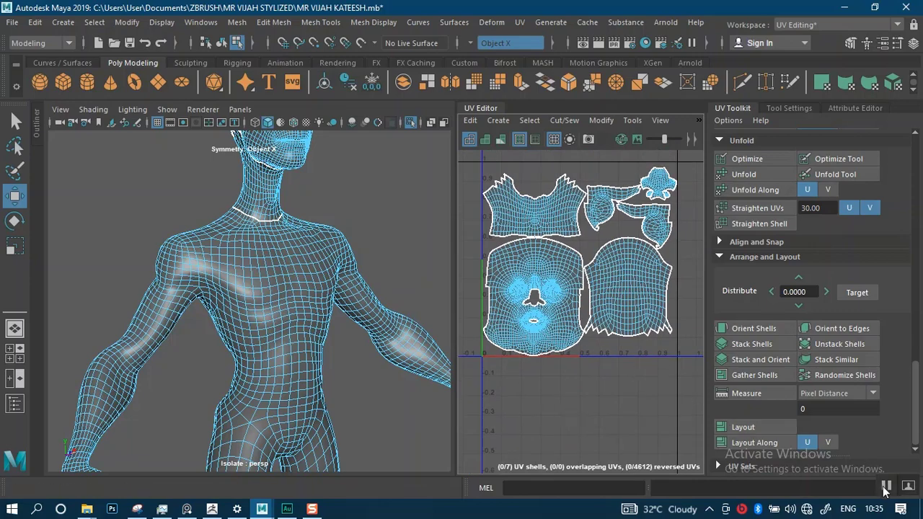
{"action": "mouse_move", "coordinate": [263, 310]}
{"action": "left_mouse_down", "text": "alt"}
{"action": "mouse_move", "coordinate": [300, 320]}
{"action": "mouse_move", "coordinate": [262, 305]}
{"action": "left_mouse_up", "text": "alt"}
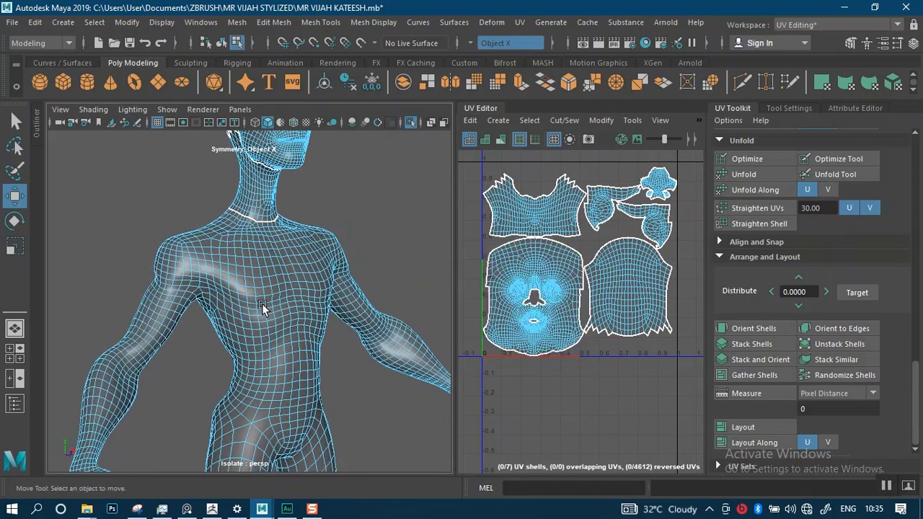
{"action": "left_click_drag", "start_coordinate": [265, 370], "coordinate": [483, 350], "text": "alt"}
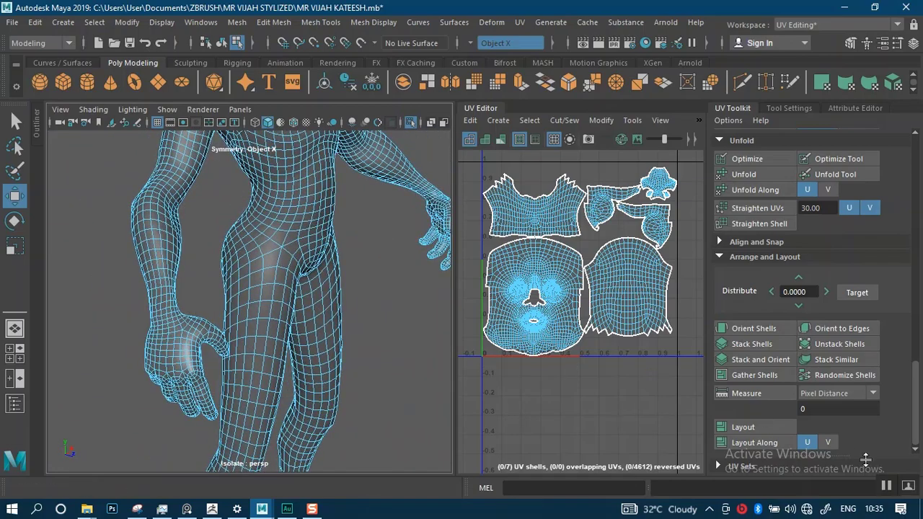